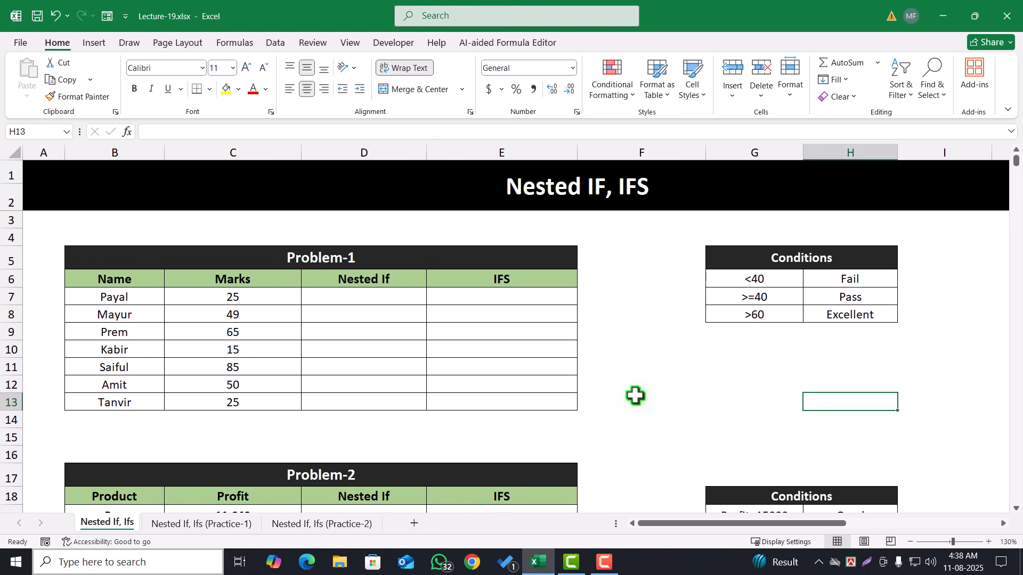
Examine the Problem-1 table's names, marks and Nested If column together with its Conditions table
{"action": "left_click", "coordinate": [401, 293]}
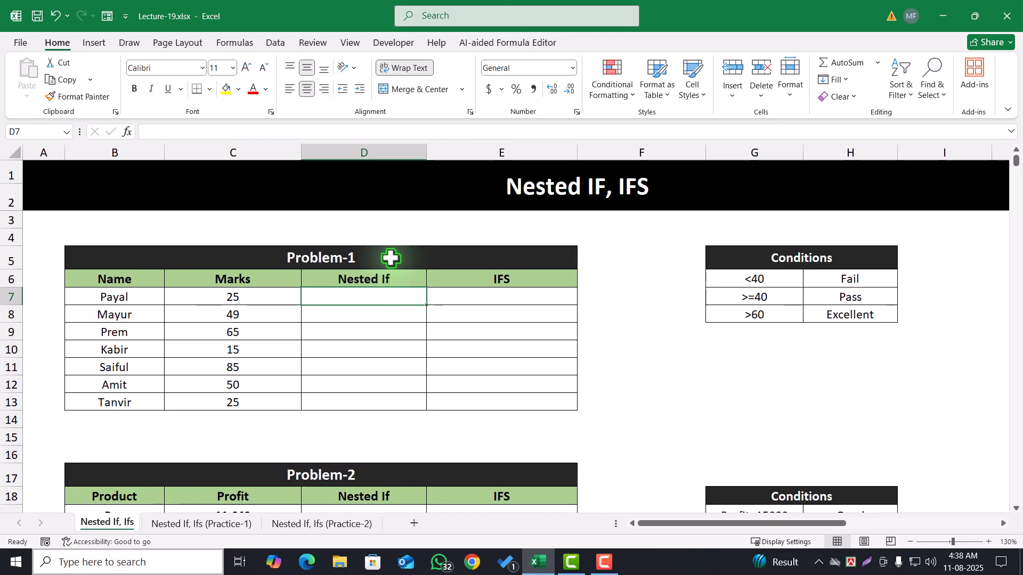
{"action": "left_click_drag", "start_coordinate": [390, 259], "coordinate": [420, 414]}
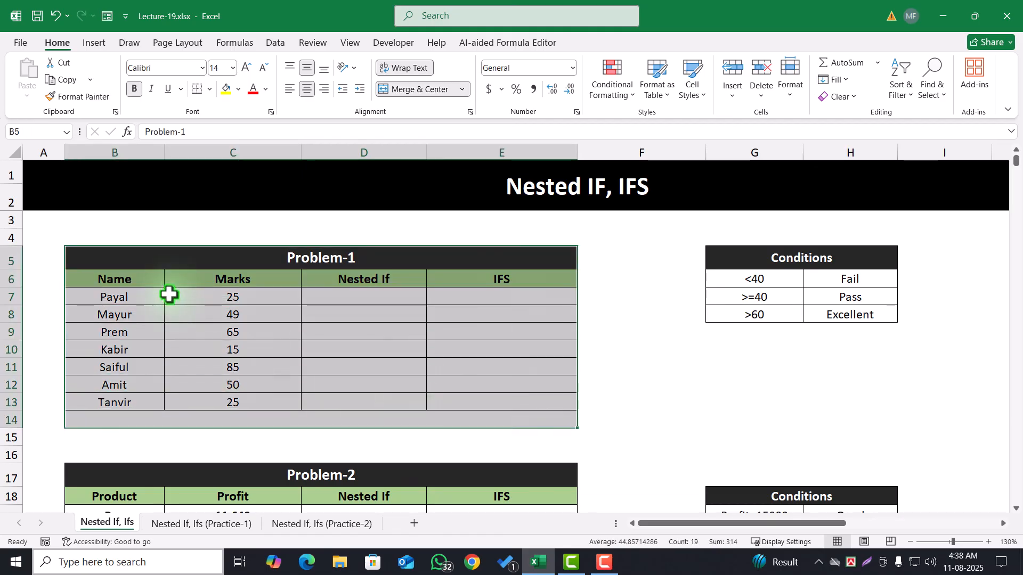
{"action": "left_click_drag", "start_coordinate": [114, 297], "coordinate": [130, 399]}
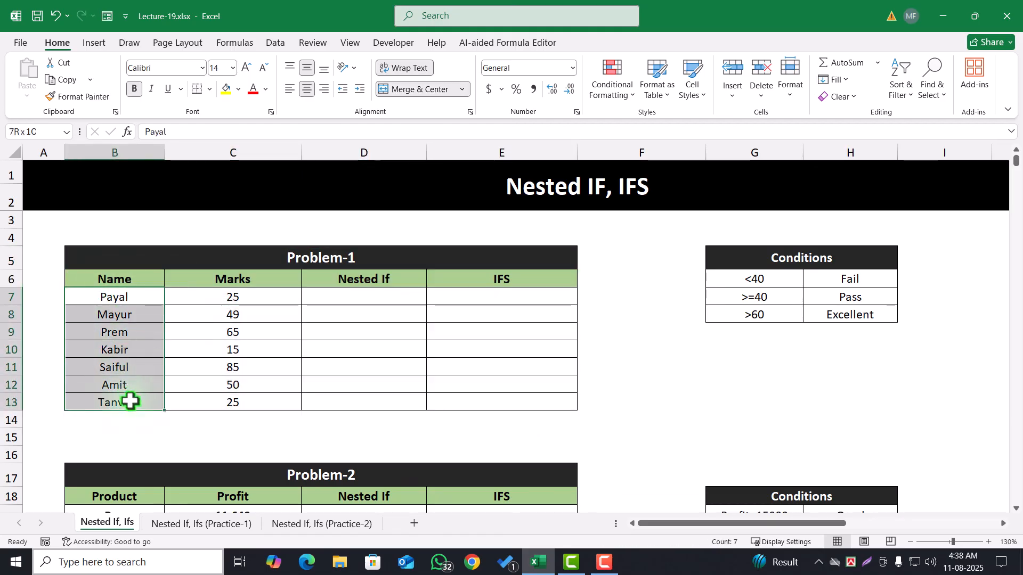
{"action": "left_click", "coordinate": [247, 297], "text": "ctrl"}
{"action": "left_click_drag", "start_coordinate": [247, 297], "coordinate": [258, 408]}
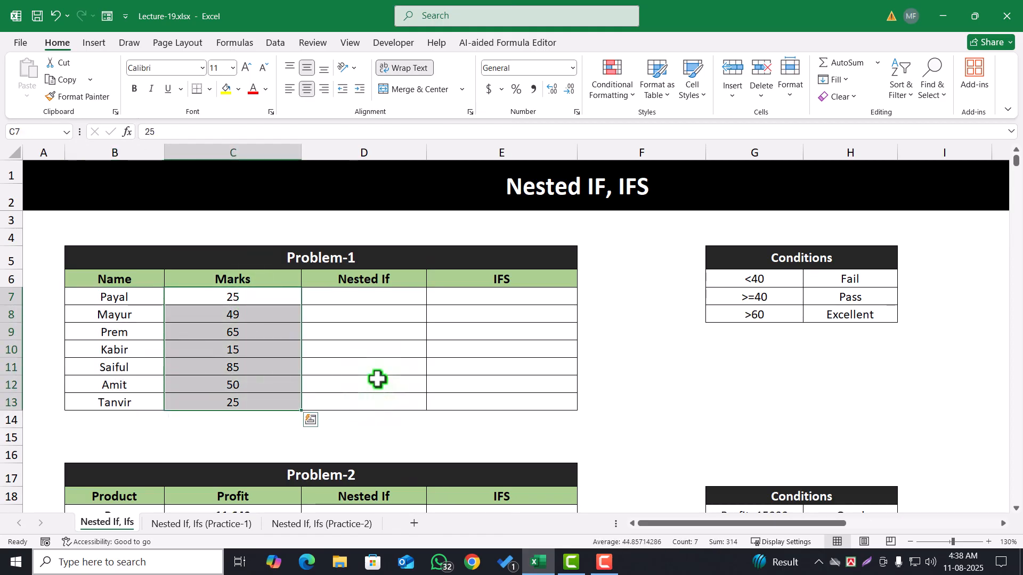
{"action": "left_click_drag", "start_coordinate": [393, 302], "coordinate": [399, 404]}
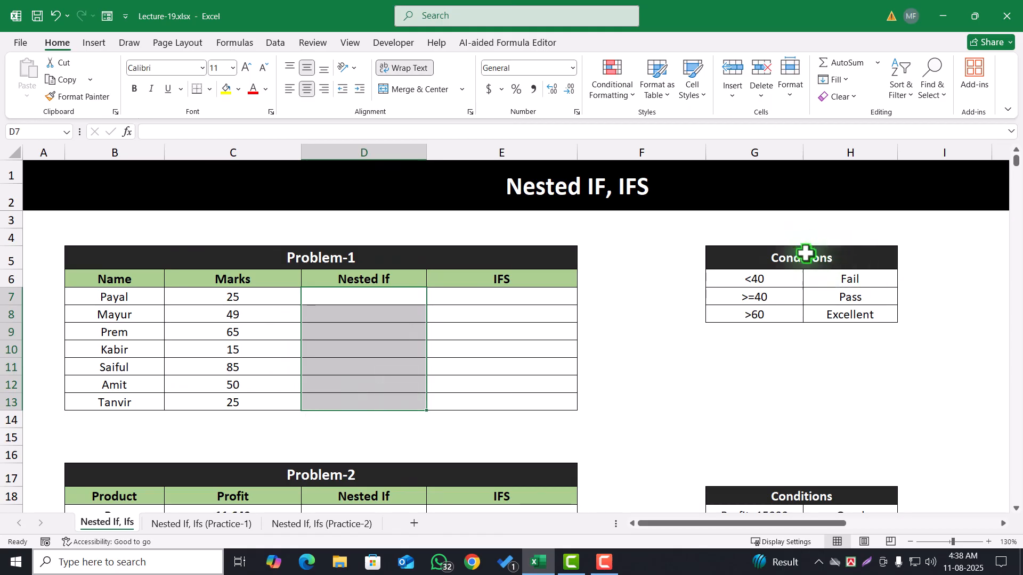
{"action": "left_click_drag", "start_coordinate": [804, 256], "coordinate": [811, 310]}
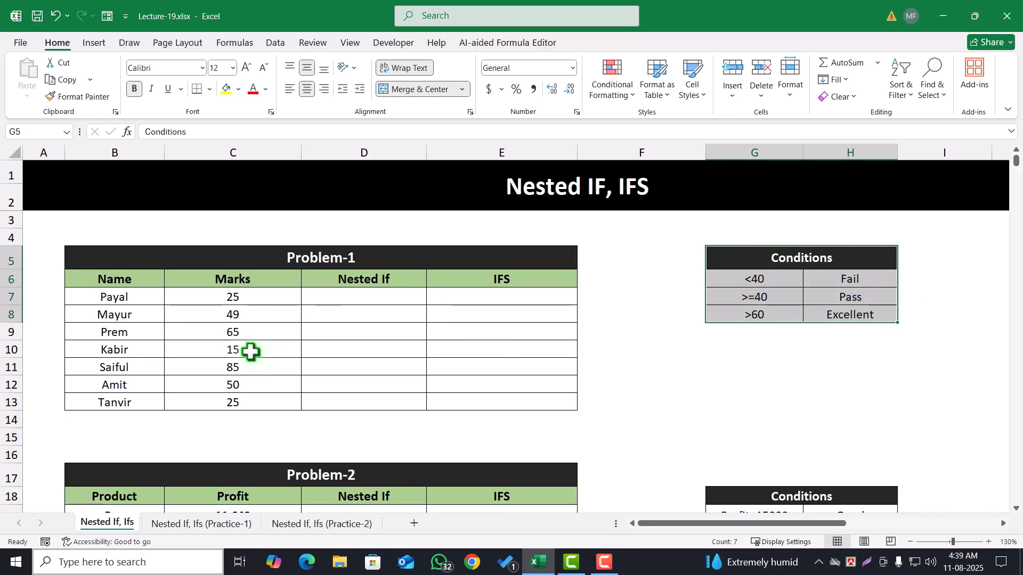
{"action": "left_click_drag", "start_coordinate": [379, 296], "coordinate": [379, 408]}
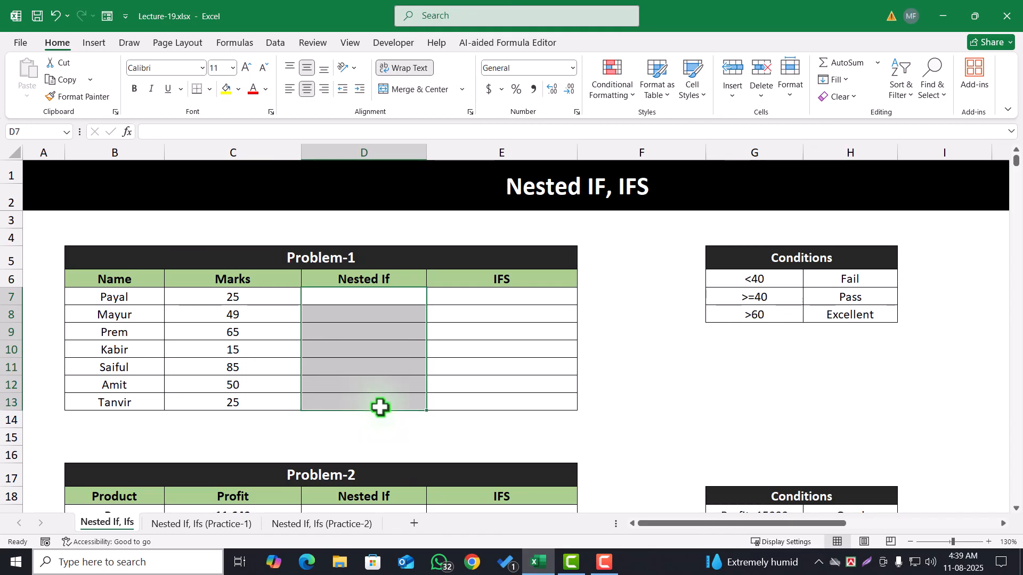
{"action": "left_click", "coordinate": [409, 374]}
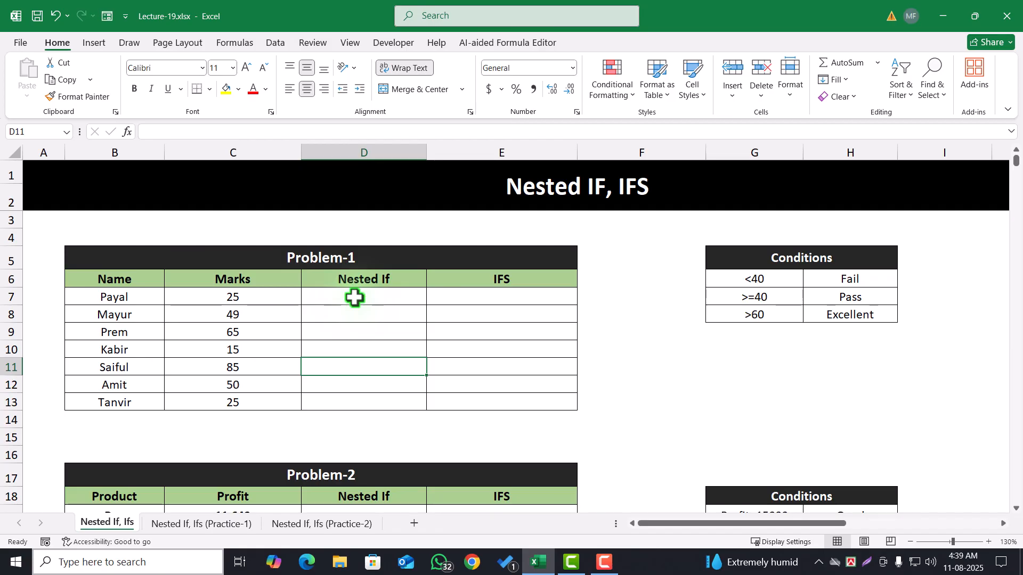
Compare the Nested If and IFS answer columns in Problem-1, and review the Name and Marks columns they depend on
{"action": "left_click", "coordinate": [526, 282]}
{"action": "left_click", "coordinate": [521, 299]}
{"action": "left_click_drag", "start_coordinate": [405, 303], "coordinate": [379, 404]}
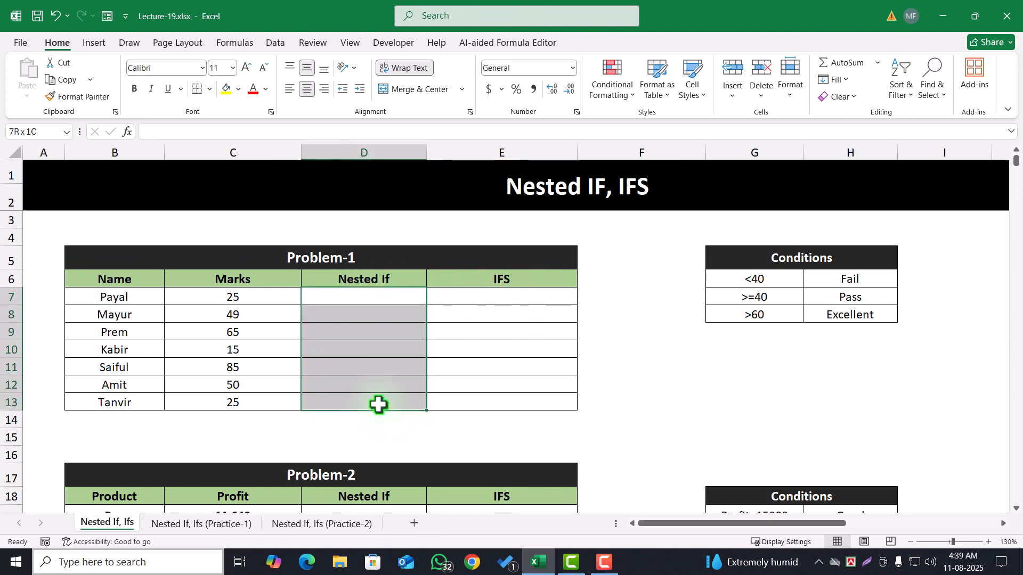
{"action": "left_click", "coordinate": [491, 299]}
{"action": "left_click_drag", "start_coordinate": [379, 304], "coordinate": [380, 384]}
{"action": "left_click_drag", "start_coordinate": [505, 298], "coordinate": [500, 396]}
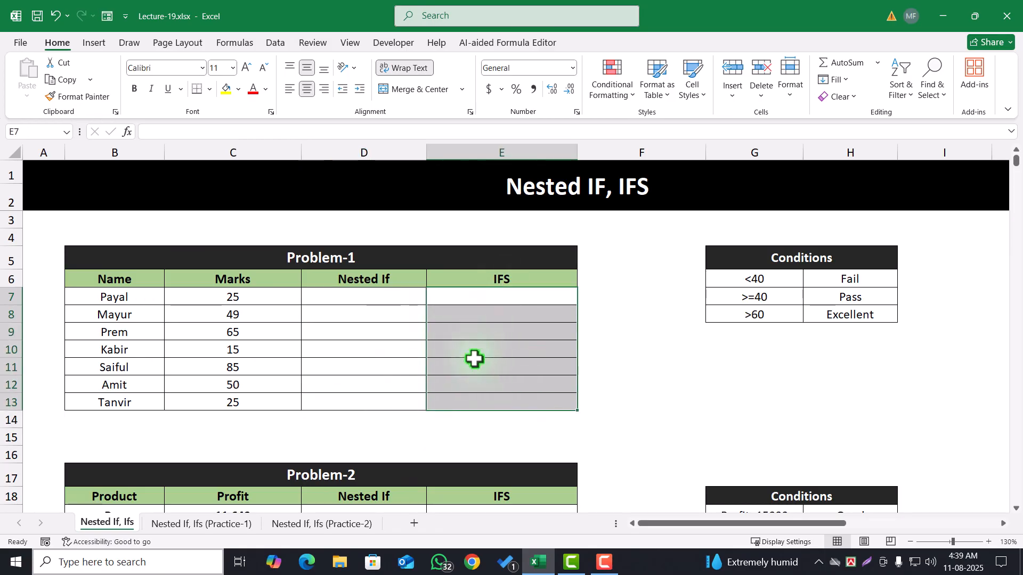
{"action": "left_click_drag", "start_coordinate": [375, 296], "coordinate": [391, 399]}
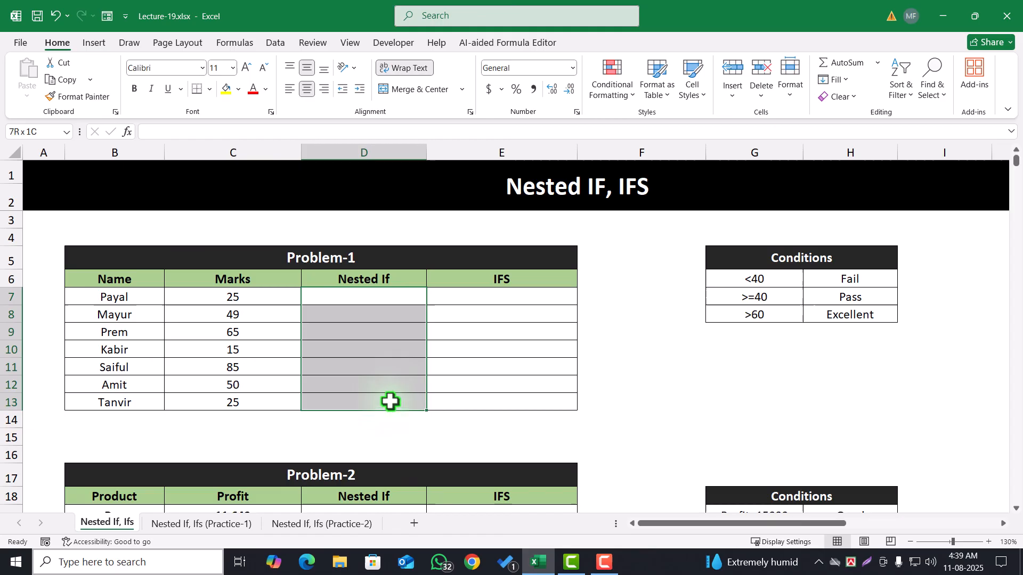
{"action": "left_click", "coordinate": [368, 301]}
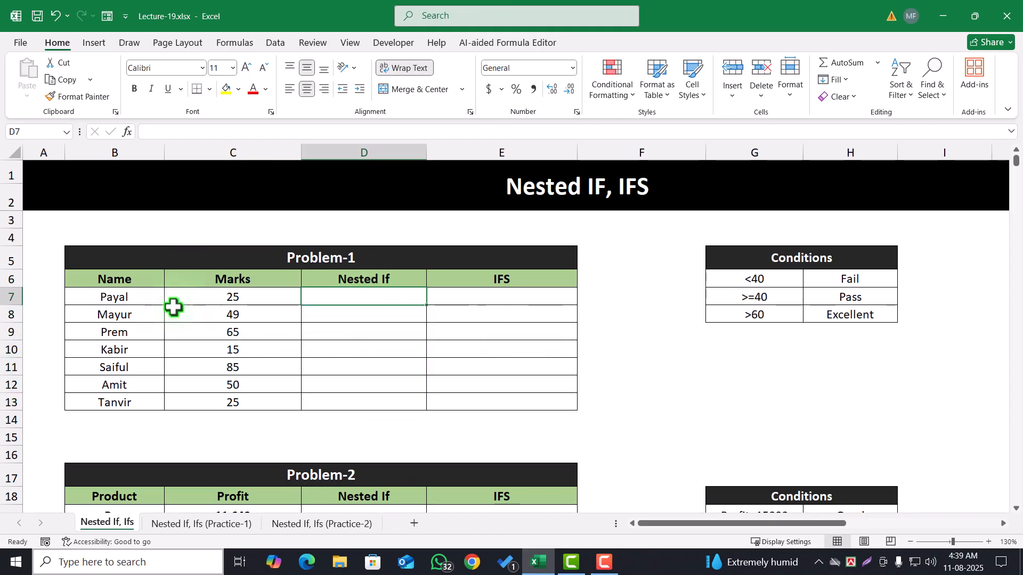
{"action": "left_click", "coordinate": [111, 300]}
{"action": "left_click_drag", "start_coordinate": [116, 316], "coordinate": [132, 404]}
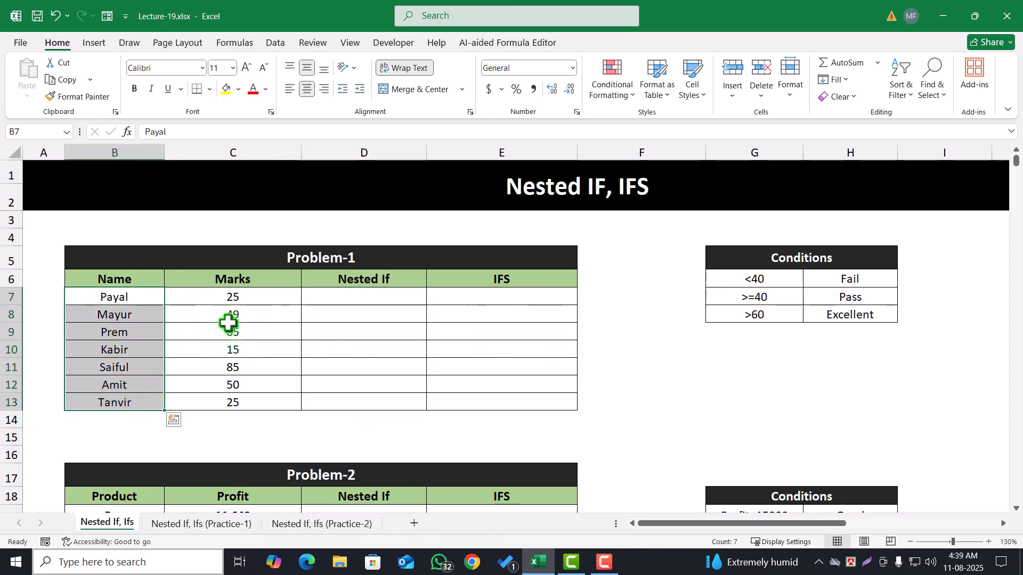
{"action": "left_click_drag", "start_coordinate": [238, 296], "coordinate": [256, 397]}
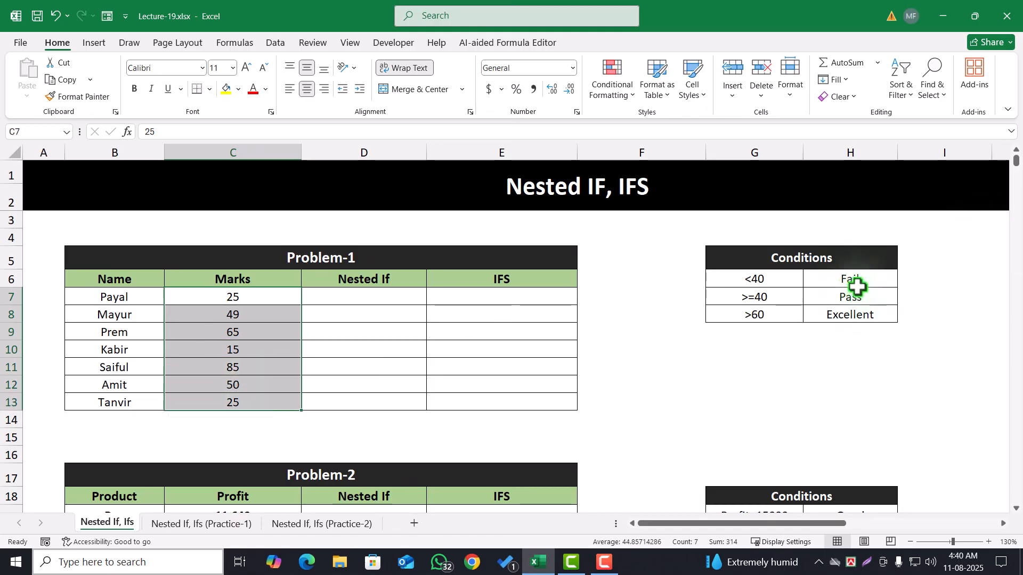
Review each marks threshold in the Problem-1 Conditions table with its matching result: Fail, Pass or Excellent
{"action": "left_click", "coordinate": [854, 316]}
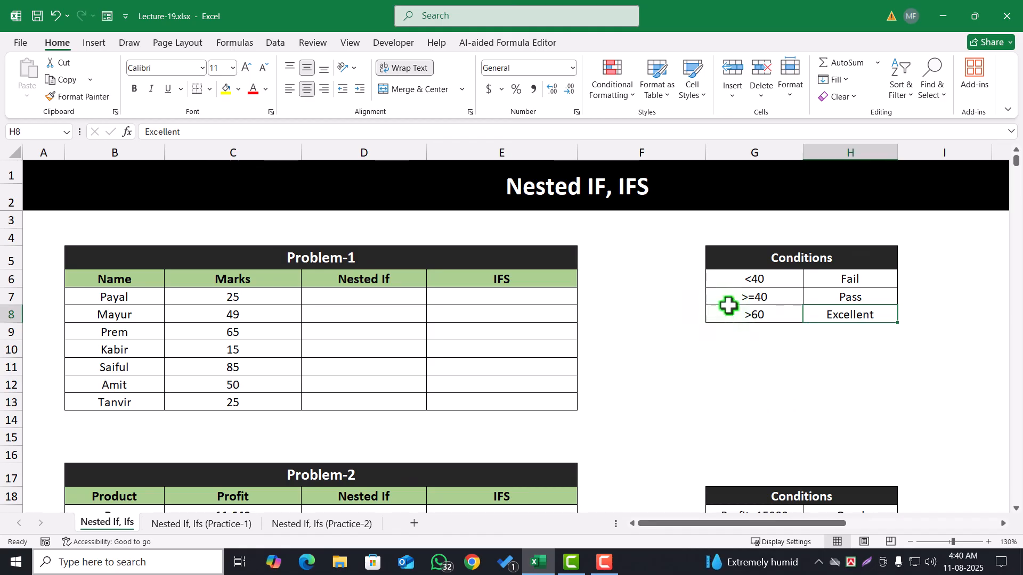
{"action": "left_click_drag", "start_coordinate": [783, 258], "coordinate": [788, 315]}
{"action": "left_click", "coordinate": [780, 281]}
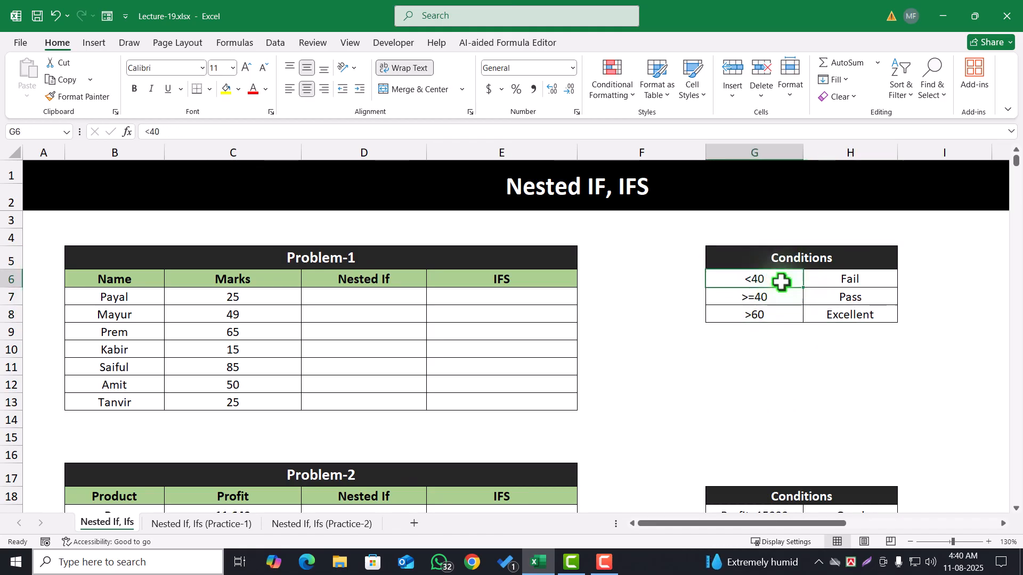
{"action": "left_click", "coordinate": [850, 281]}
{"action": "left_click", "coordinate": [759, 299]}
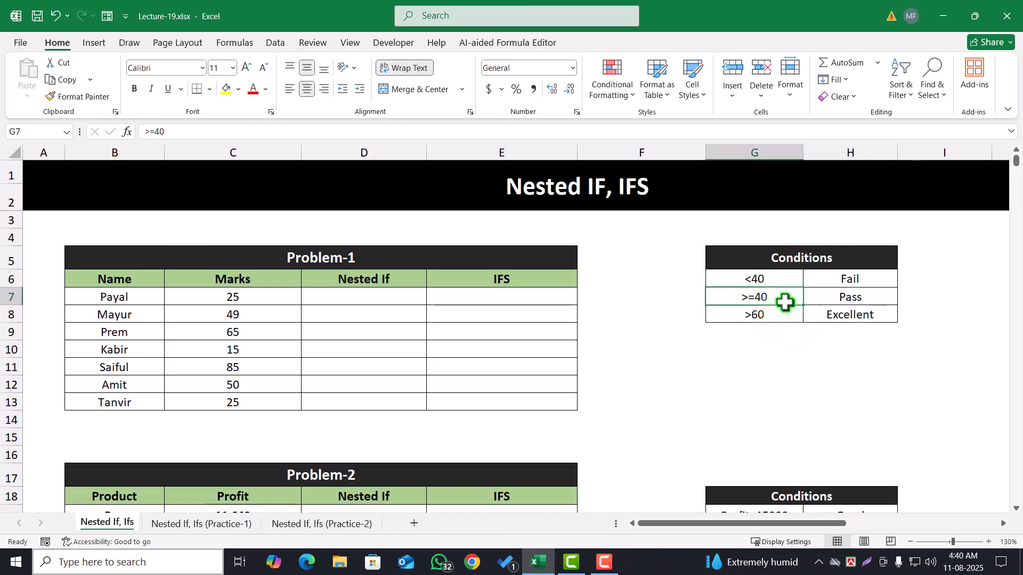
{"action": "left_click", "coordinate": [765, 277]}
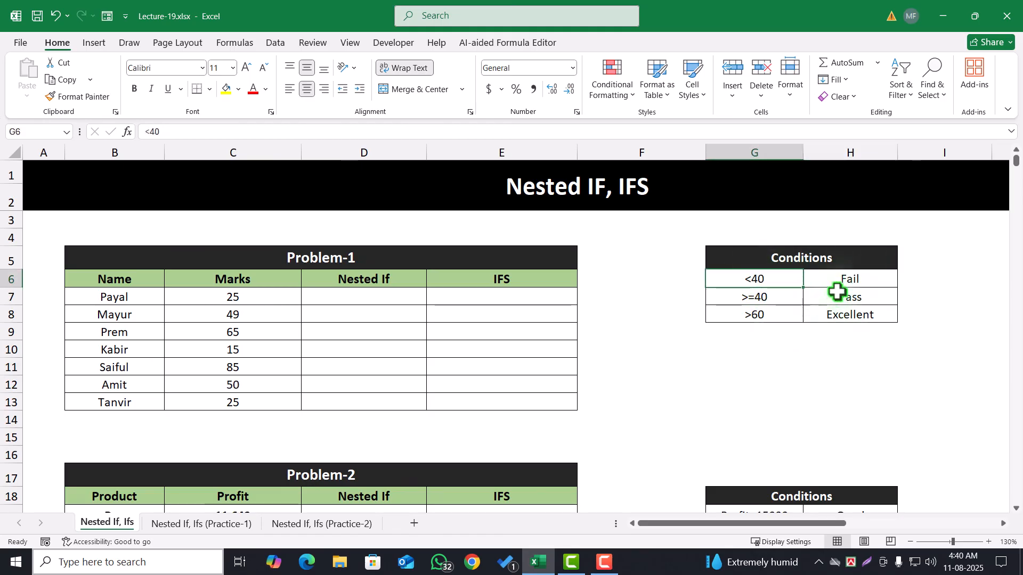
{"action": "left_click", "coordinate": [852, 277]}
{"action": "left_click", "coordinate": [762, 298]}
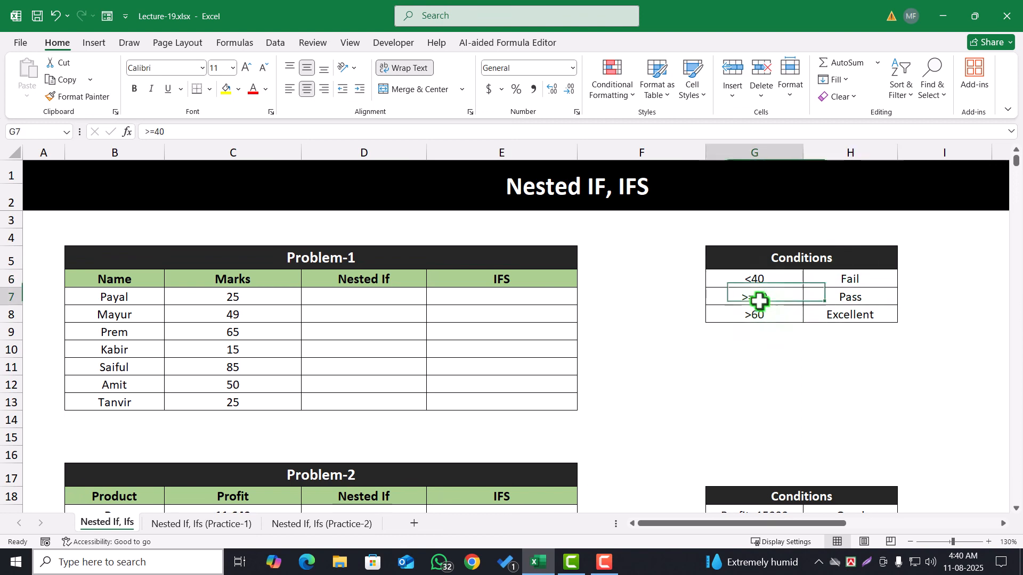
{"action": "left_click", "coordinate": [838, 301]}
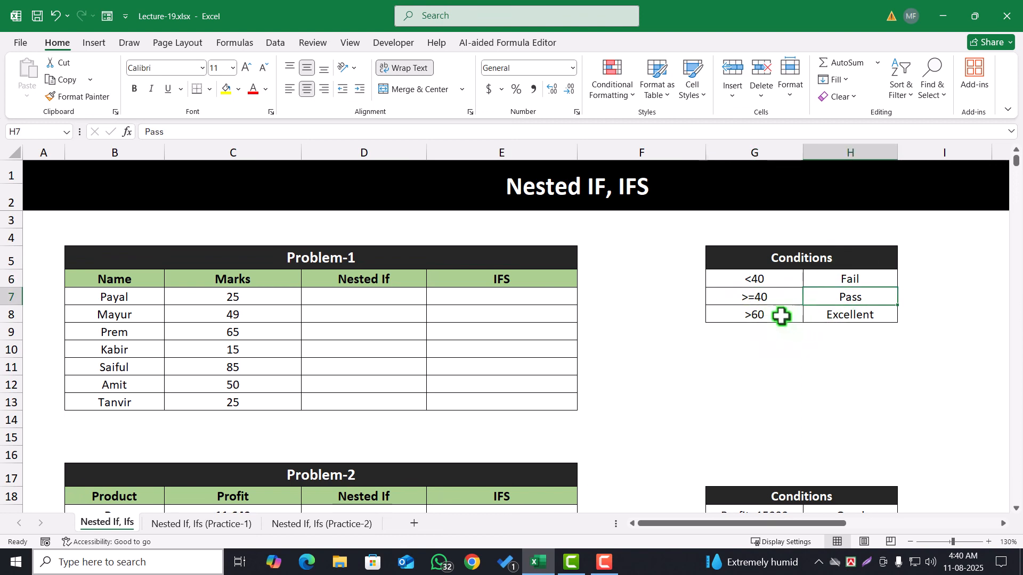
{"action": "left_click", "coordinate": [767, 316]}
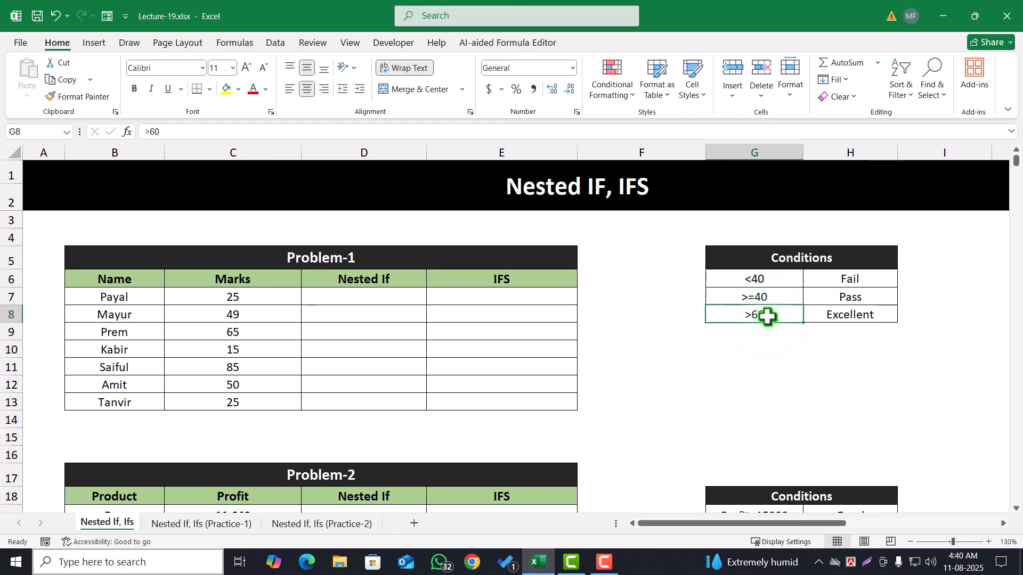
{"action": "left_click", "coordinate": [850, 313]}
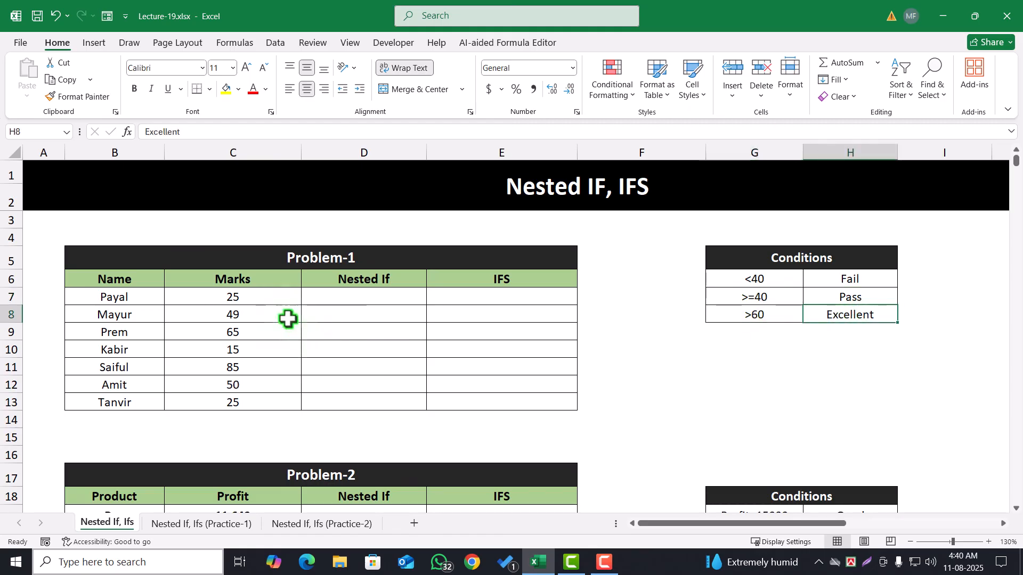
{"action": "left_click", "coordinate": [373, 302]}
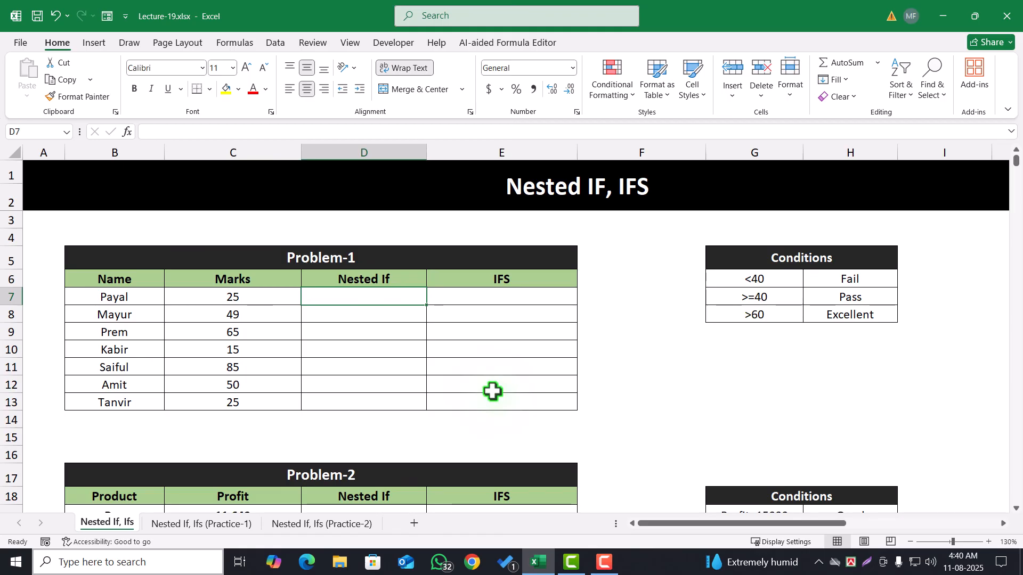
{"action": "type", "text": "="}
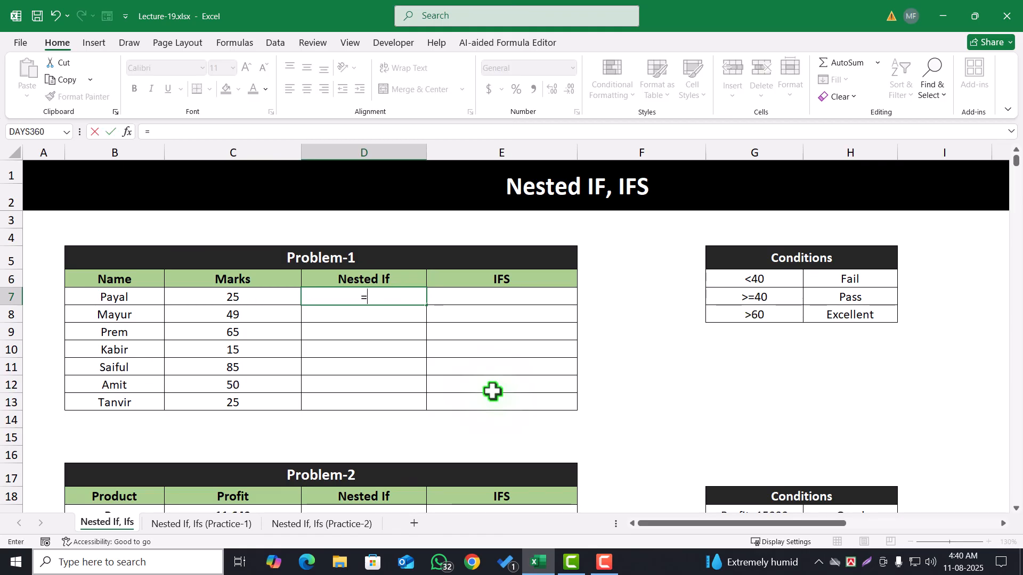
{"action": "type", "text": "if"}
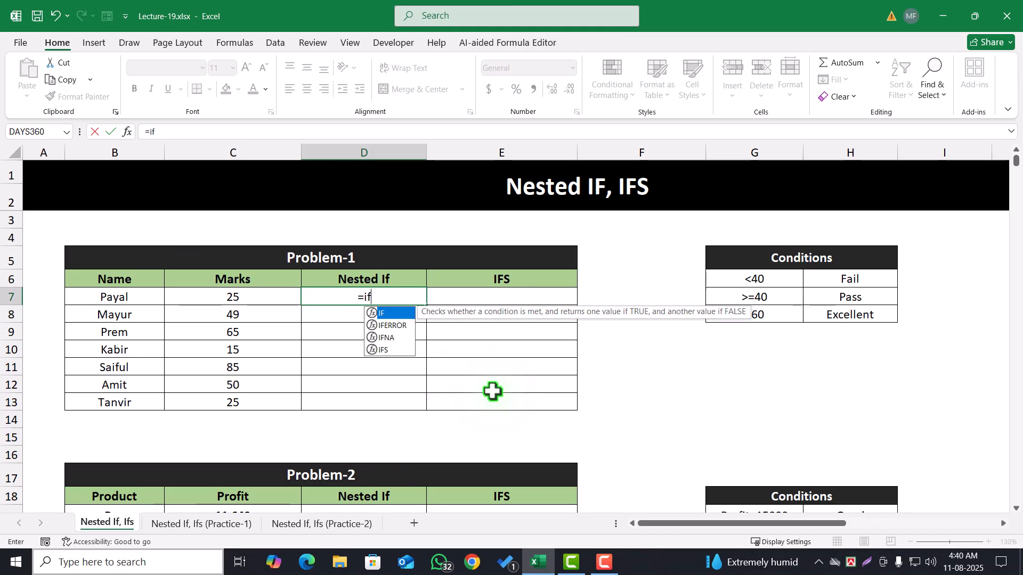
{"action": "key", "text": "Escape"}
{"action": "key", "text": "super+plus"}
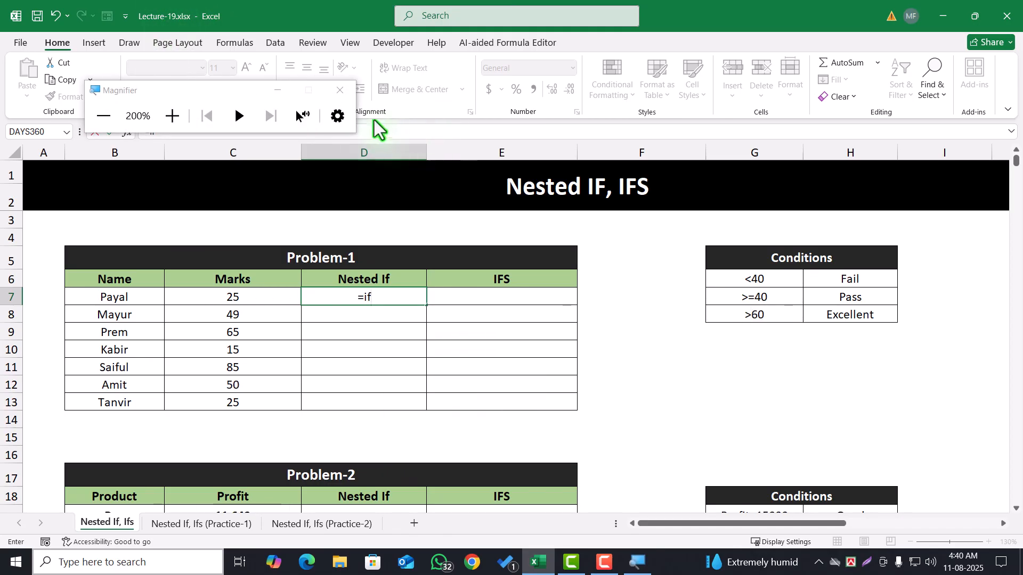
{"action": "left_click", "coordinate": [277, 90]}
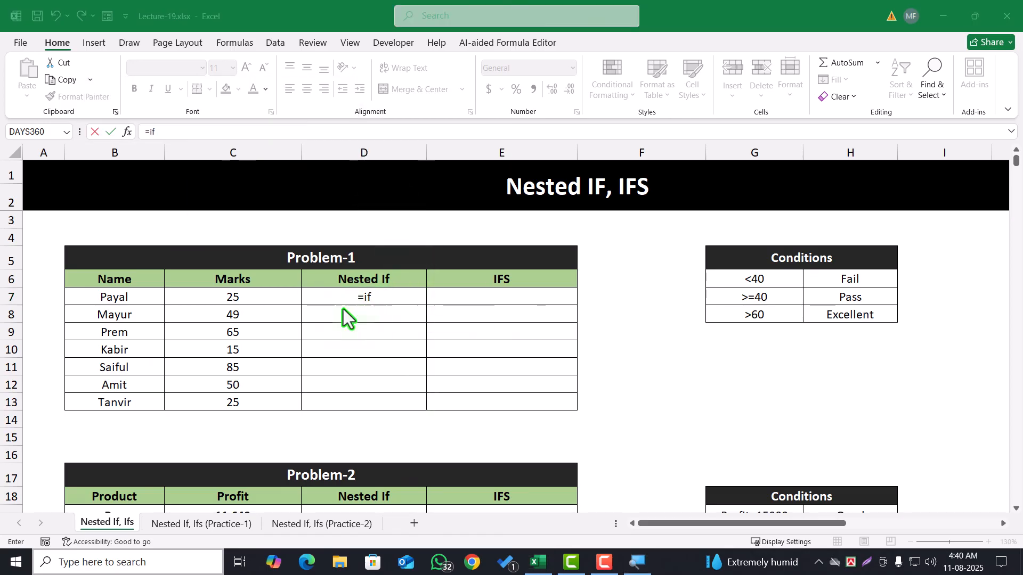
{"action": "left_click", "coordinate": [378, 300]}
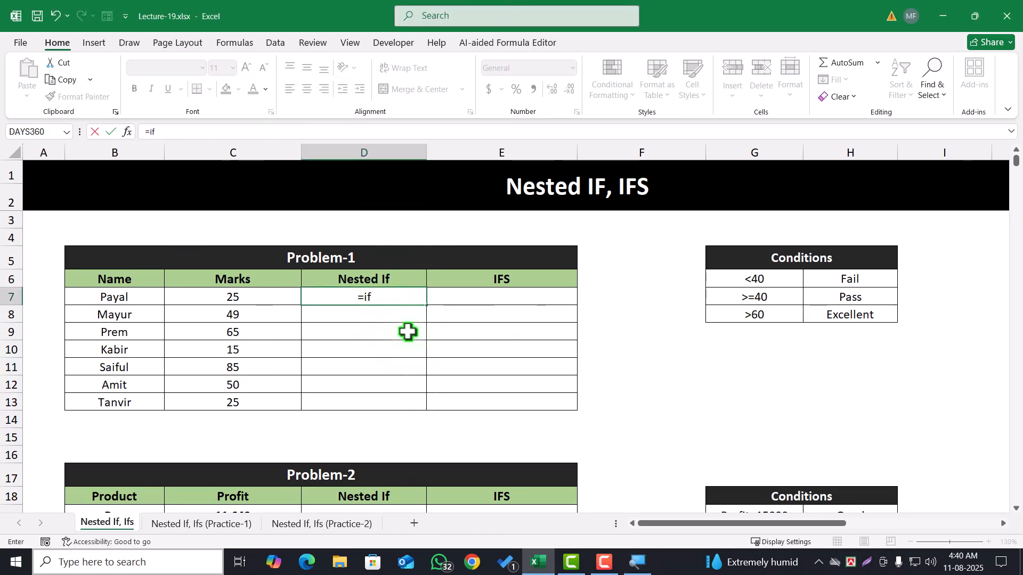
{"action": "key", "text": "Return"}
Start an IF formula in D7 of Problem-1 that returns "Fail" when the marks in C7 are <40
{"action": "left_click", "coordinate": [338, 296]}
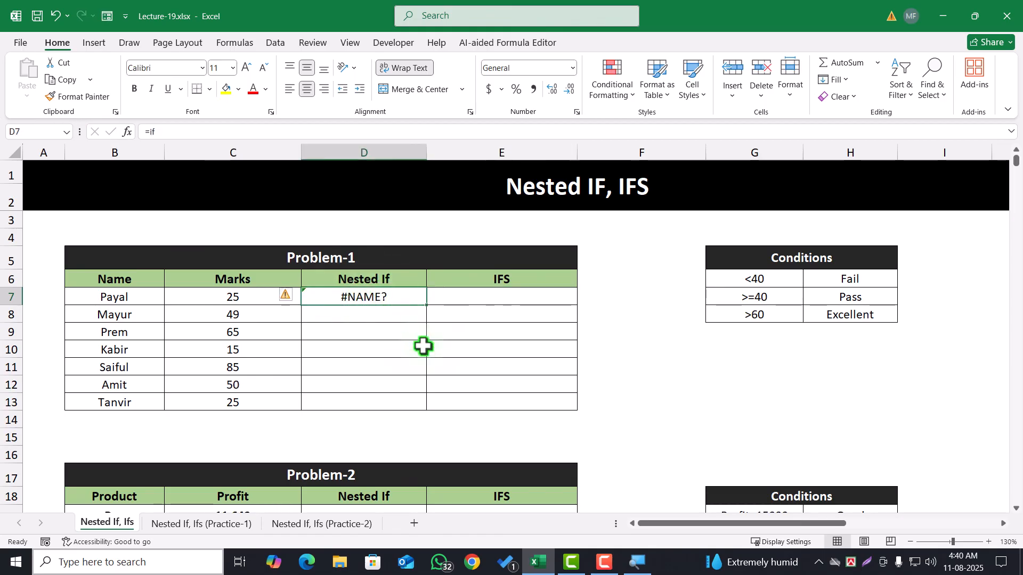
{"action": "type", "text": "=if"}
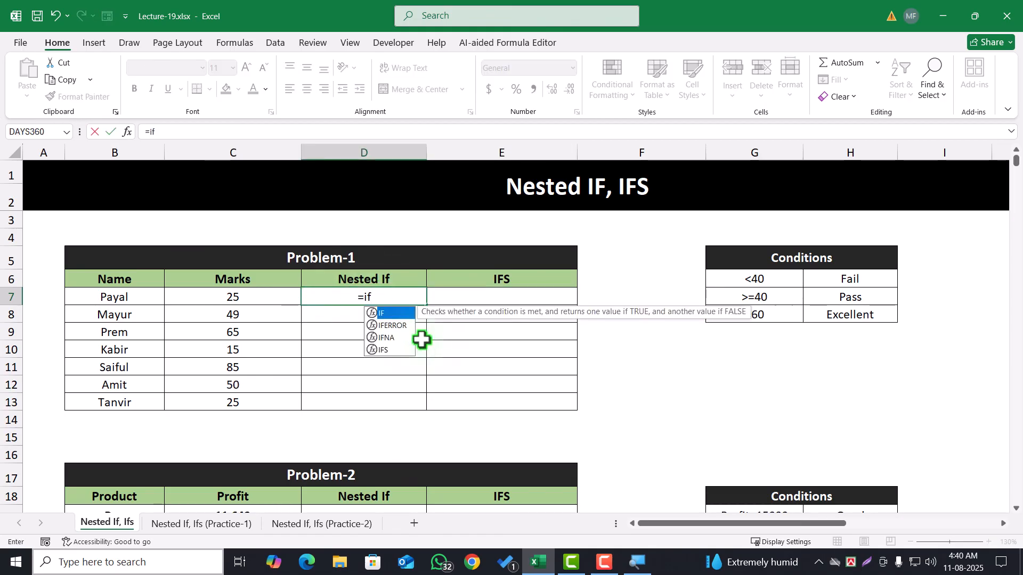
{"action": "key", "text": "Tab"}
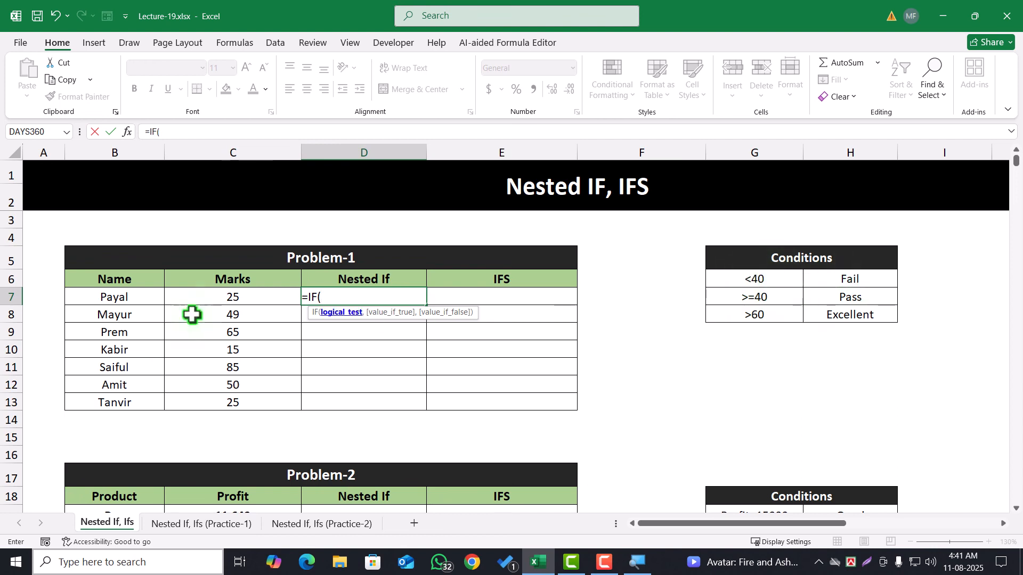
{"action": "left_click", "coordinate": [238, 304]}
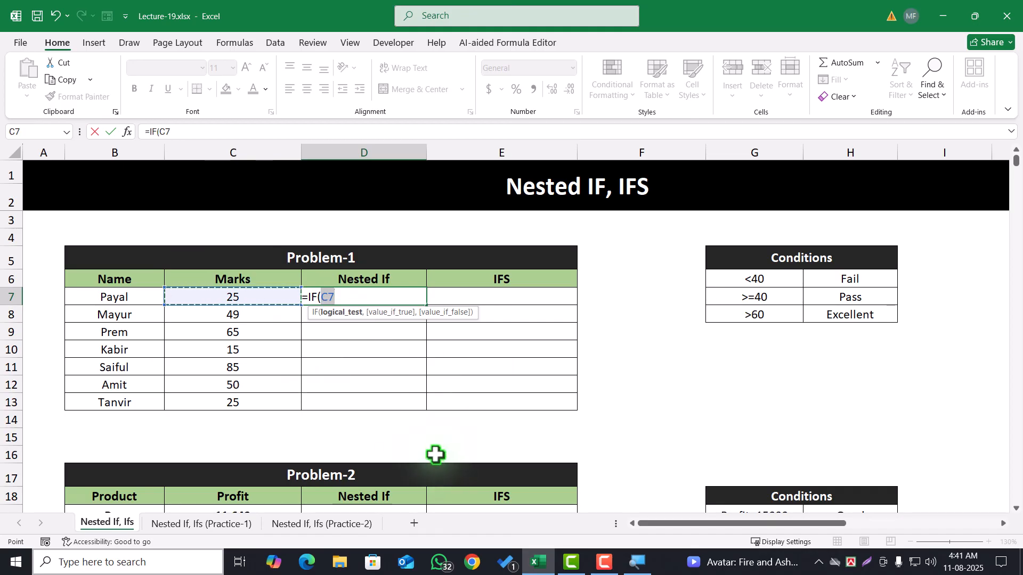
{"action": "type", "text": "<40"}
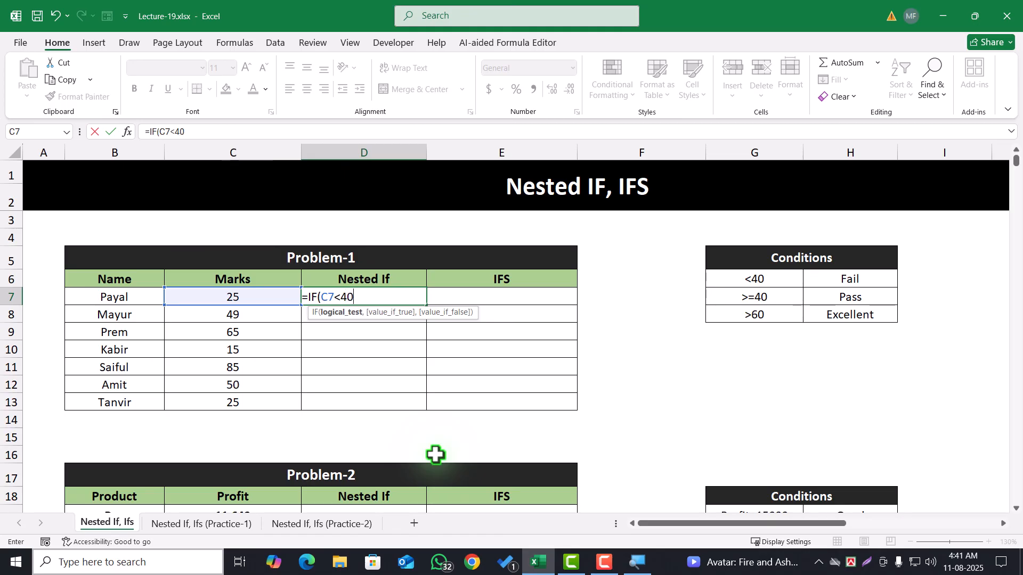
{"action": "type", "text": ","}
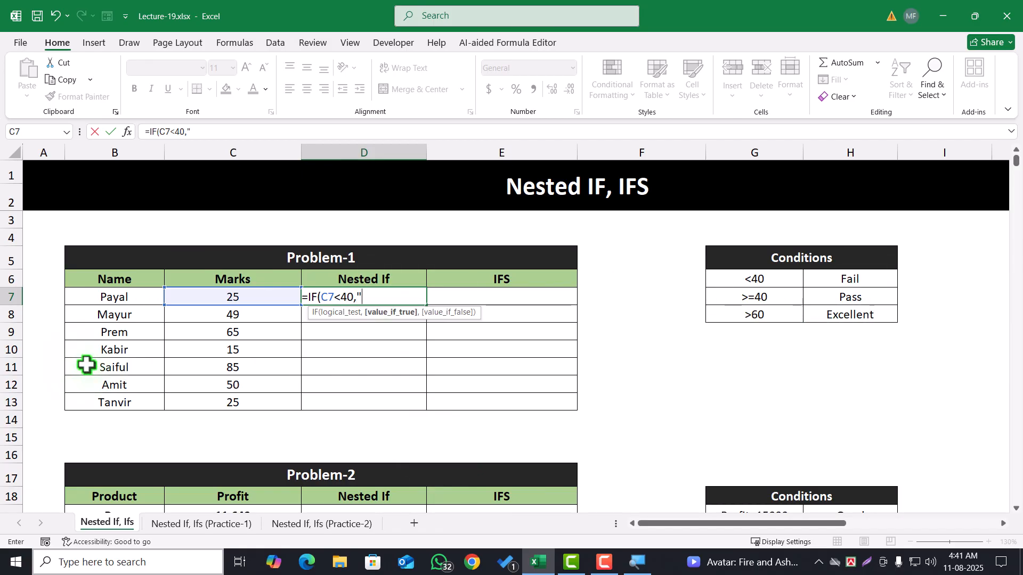
{"action": "type", "text": "Fail\","}
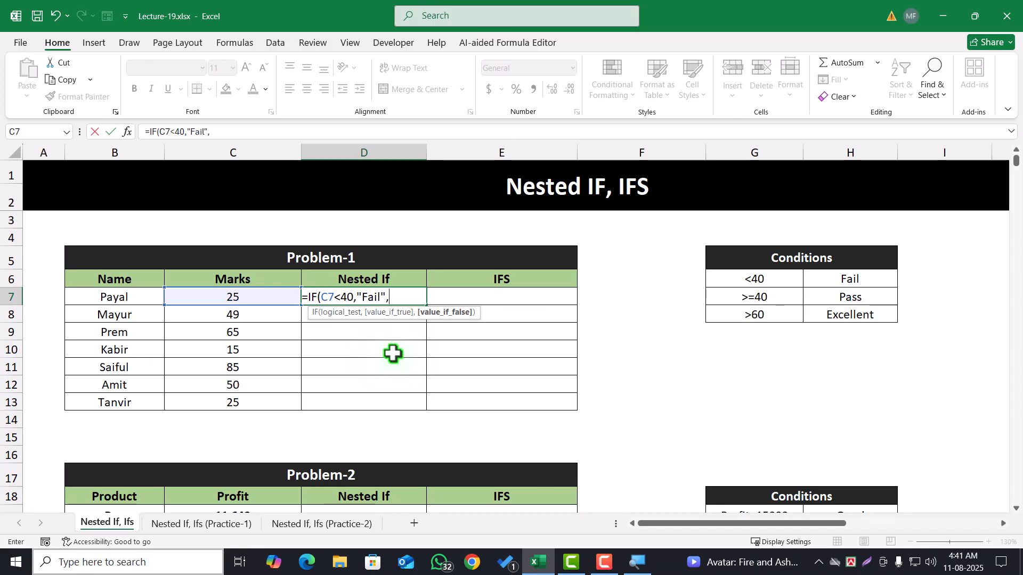
Nest a second IF as the value-if-false in D7, returning "Pass" when C7>=40
{"action": "type", "text": "if"}
{"action": "key", "text": "Tab"}
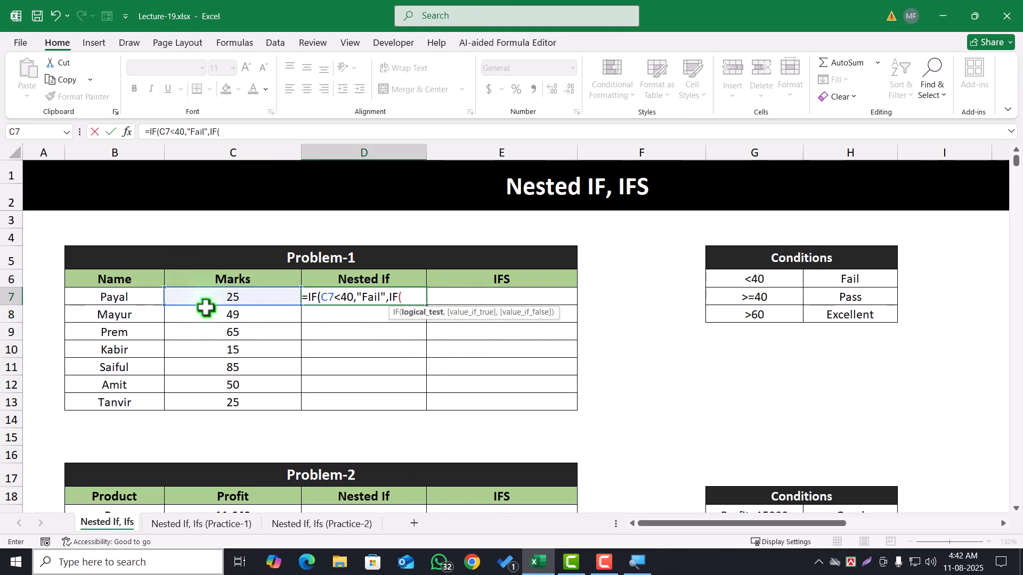
{"action": "left_click", "coordinate": [247, 297]}
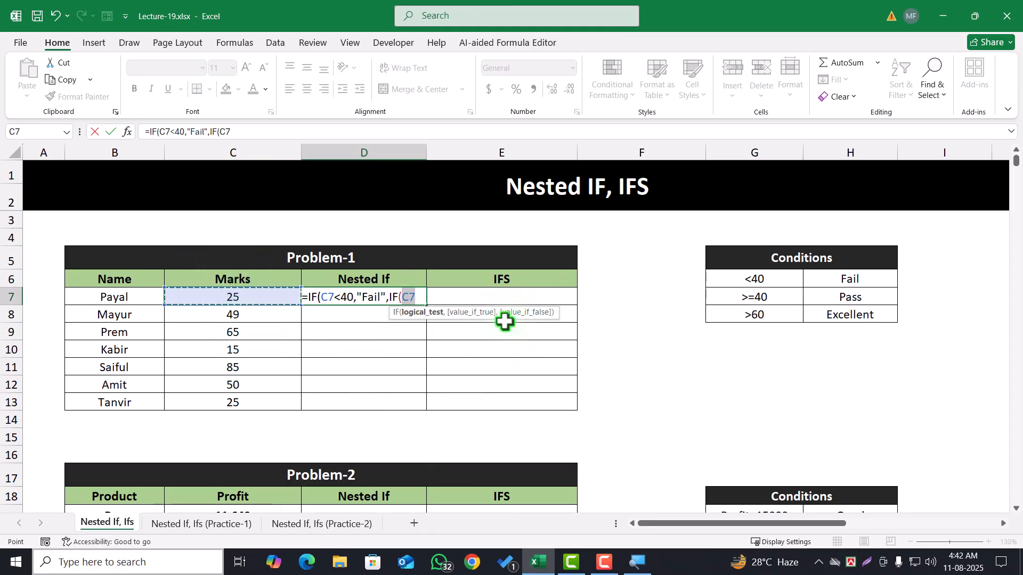
{"action": "type", "text": ">=4"}
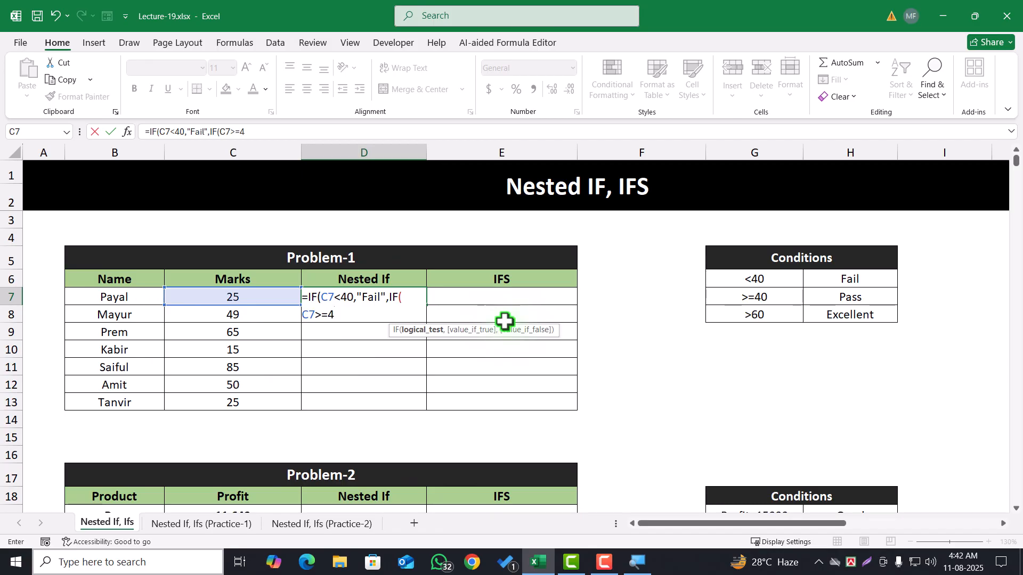
{"action": "type", "text": "0,\"Pa"}
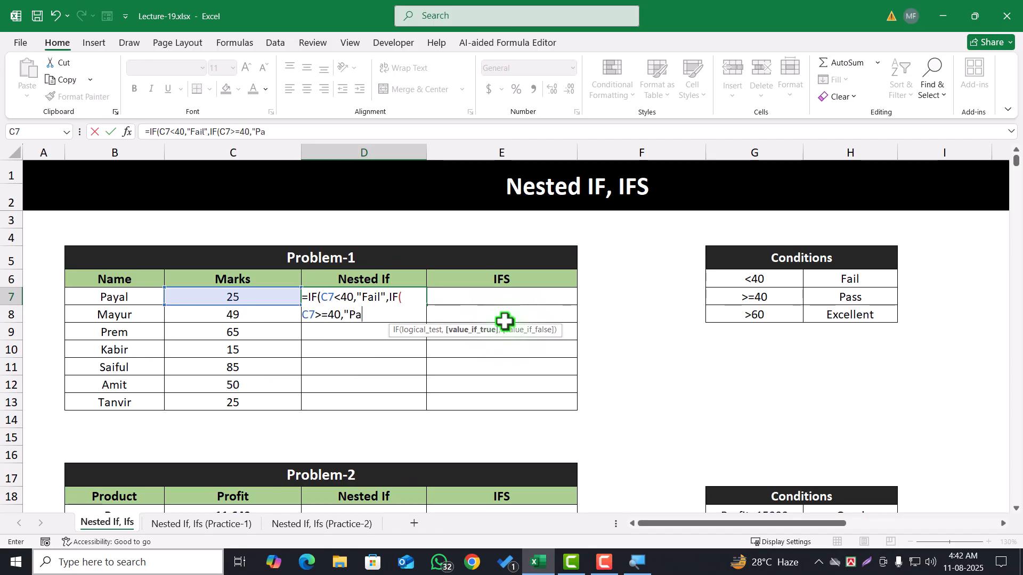
{"action": "type", "text": "ss\""}
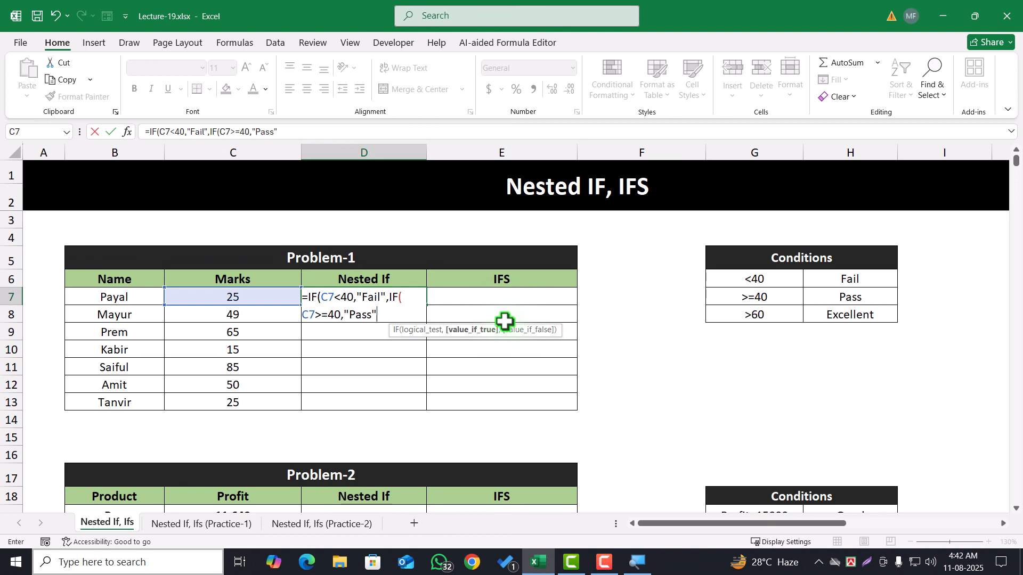
{"action": "type", "text": ","}
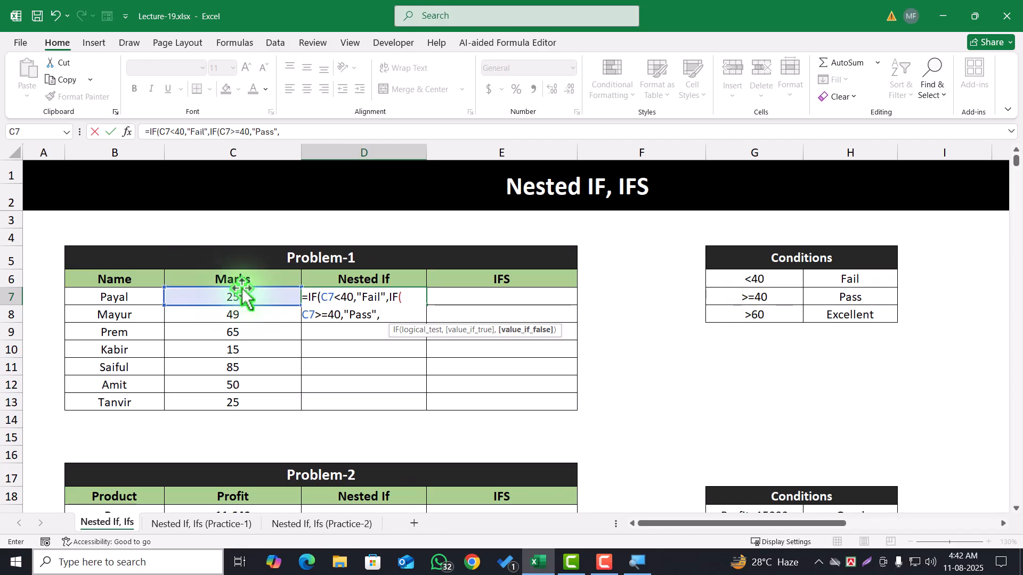
Nest a third IF in the D7 formula that returns "Excellent" when C7>60 and otherwise an empty text ""
{"action": "type", "text": "IF("}
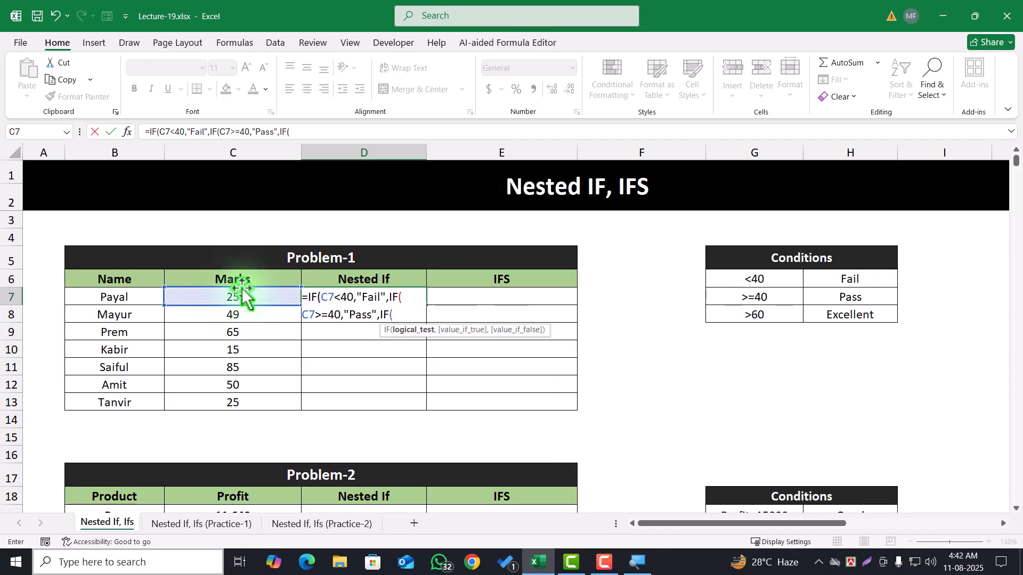
{"action": "left_click", "coordinate": [227, 293]}
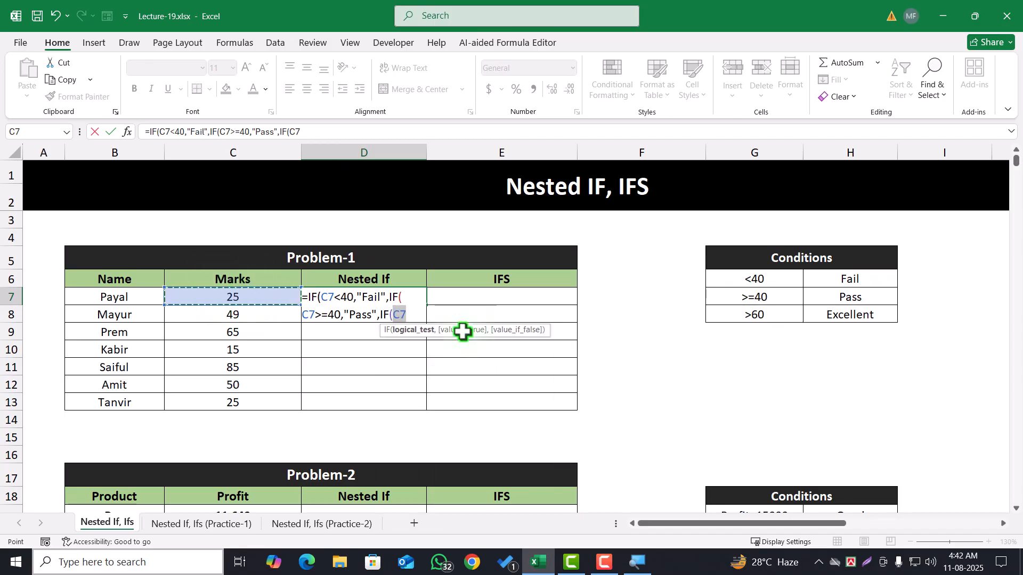
{"action": "type", "text": ">"}
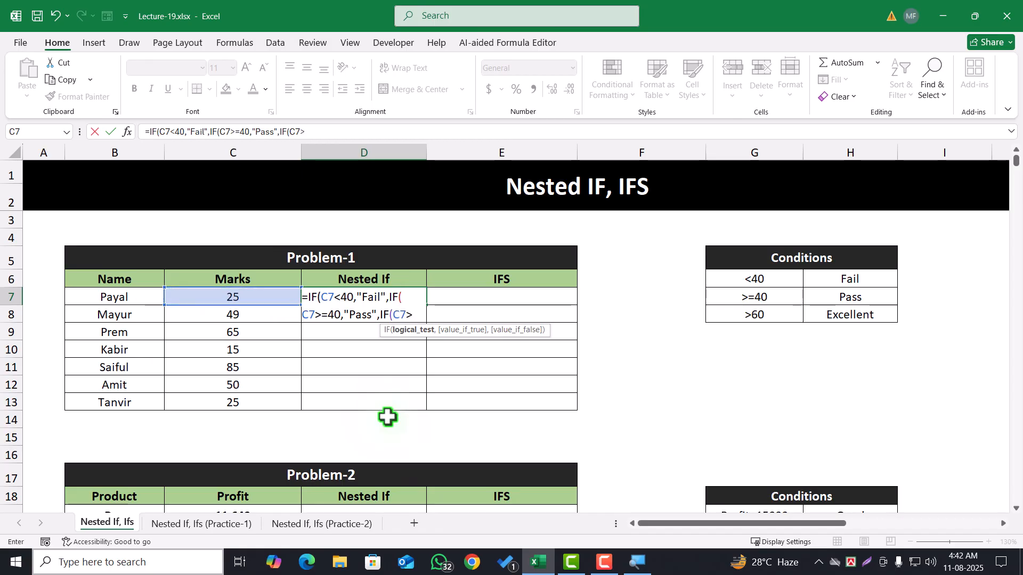
{"action": "type", "text": "60,\"Excellent"}
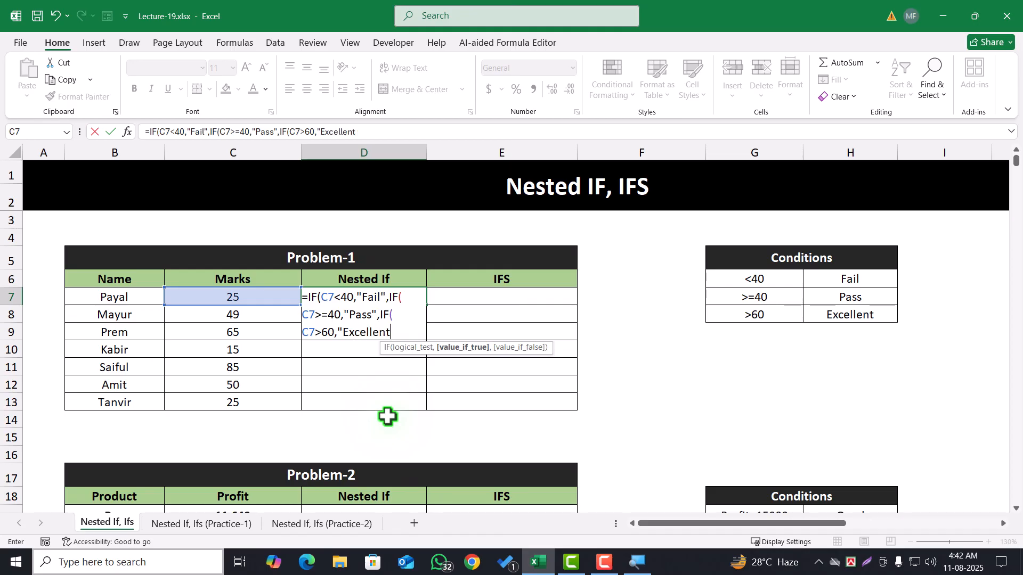
{"action": "type", "text": "\","}
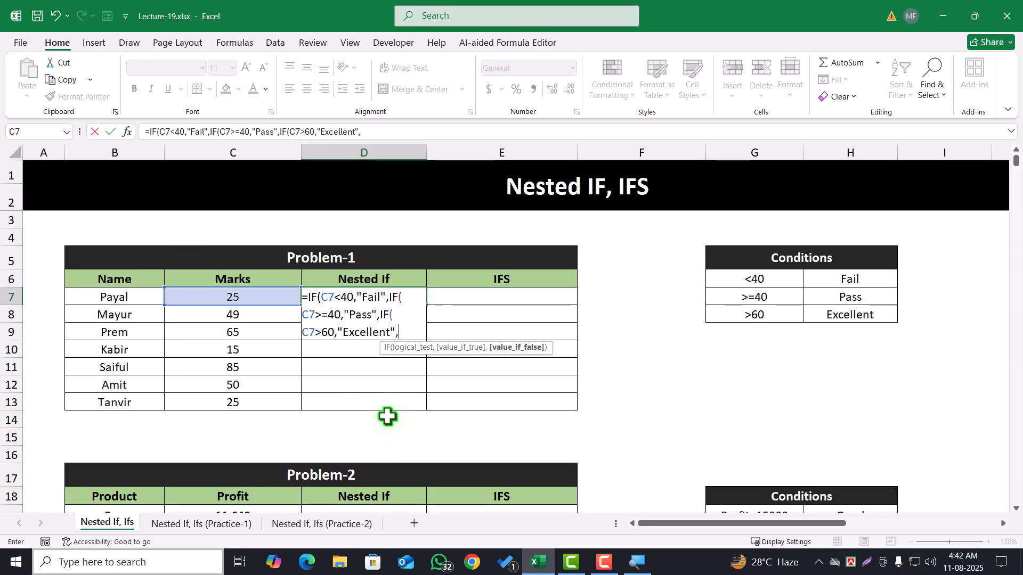
{"action": "type", "text": "\"\""}
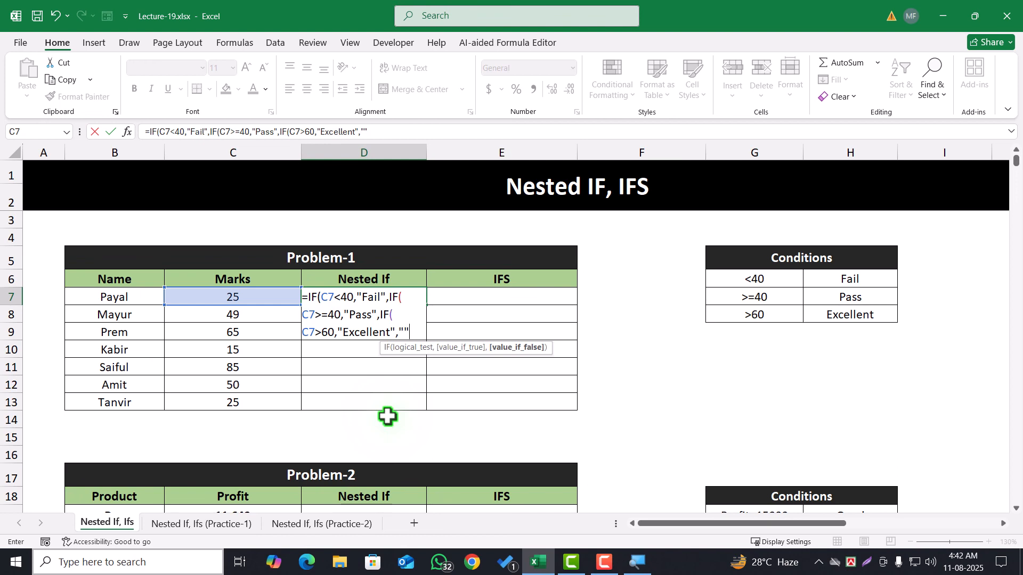
{"action": "type", "text": ")"}
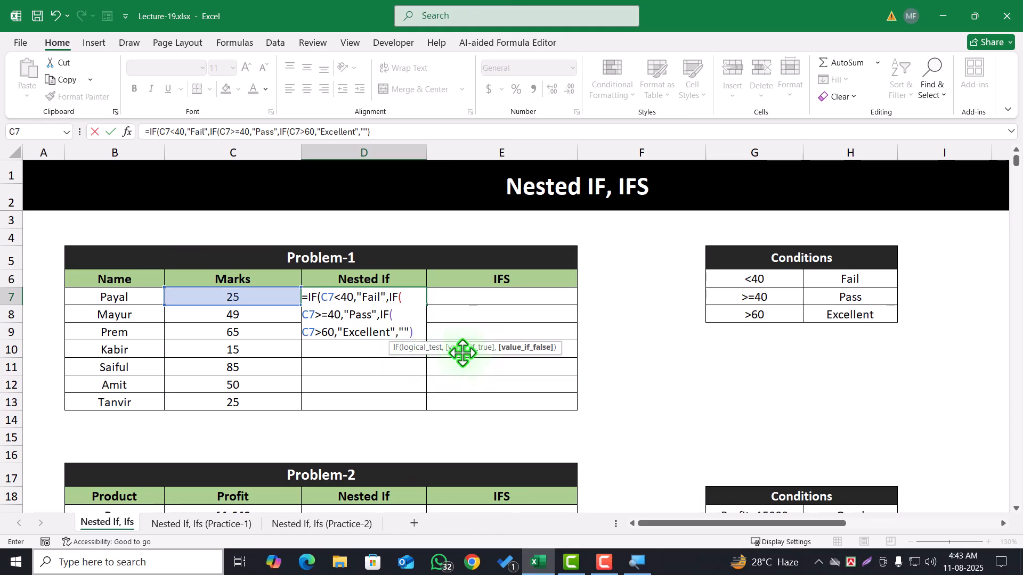
Move the function hint clear of the D7 formula, add the two missing closing brackets and enter the formula
{"action": "left_click_drag", "start_coordinate": [461, 353], "coordinate": [457, 408]}
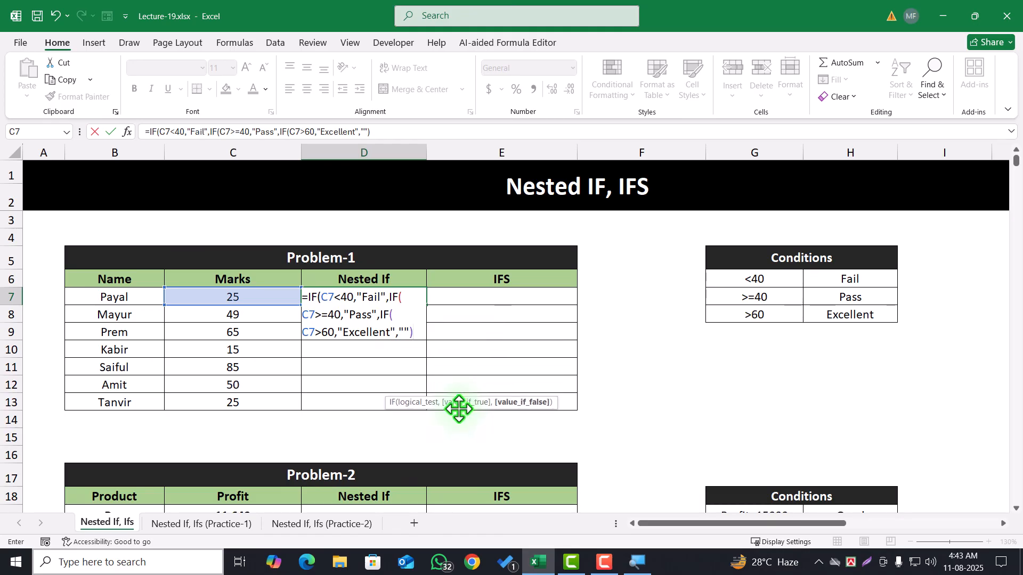
{"action": "left_click", "coordinate": [388, 315]}
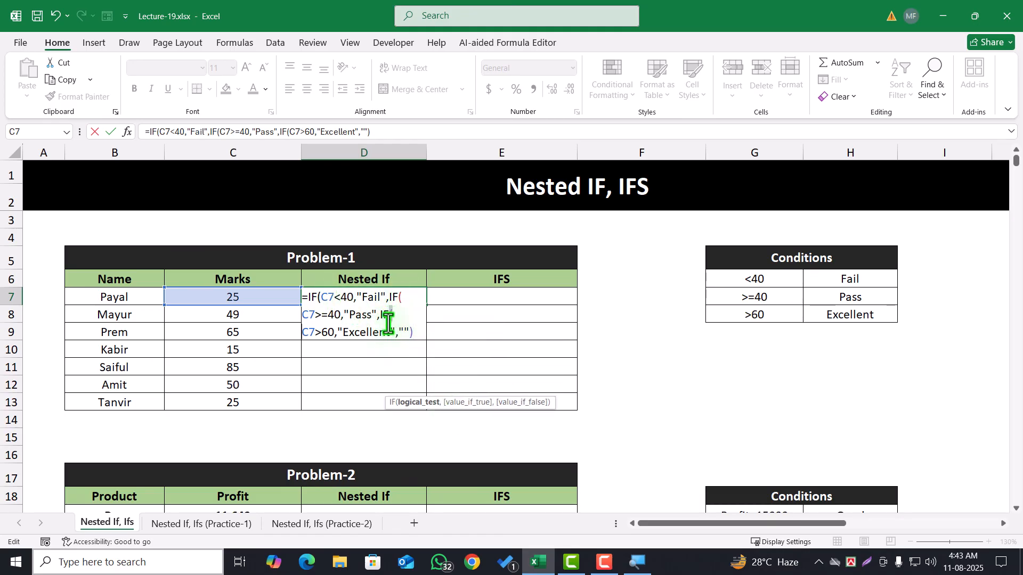
{"action": "left_click", "coordinate": [413, 332]}
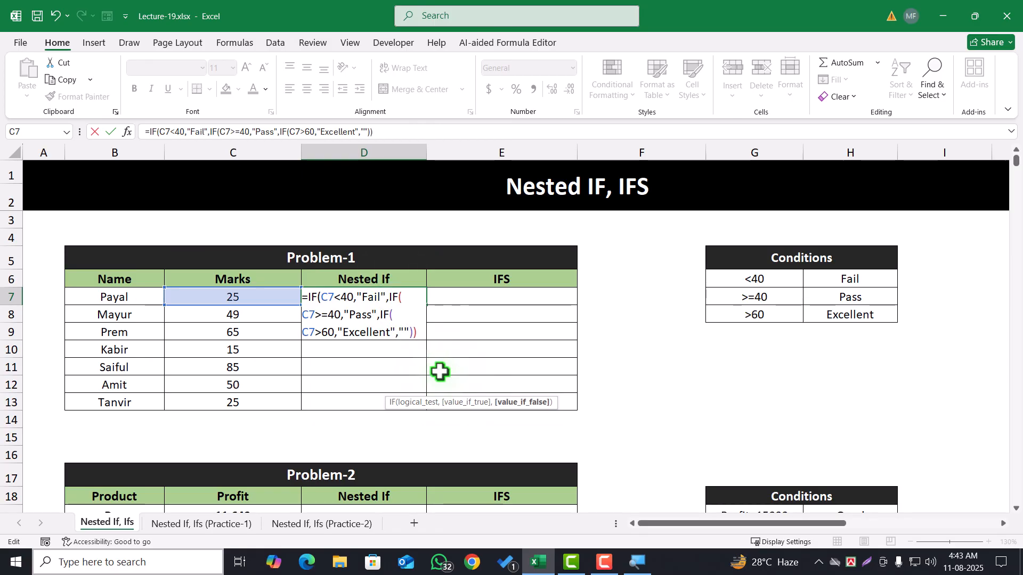
{"action": "type", "text": "))"}
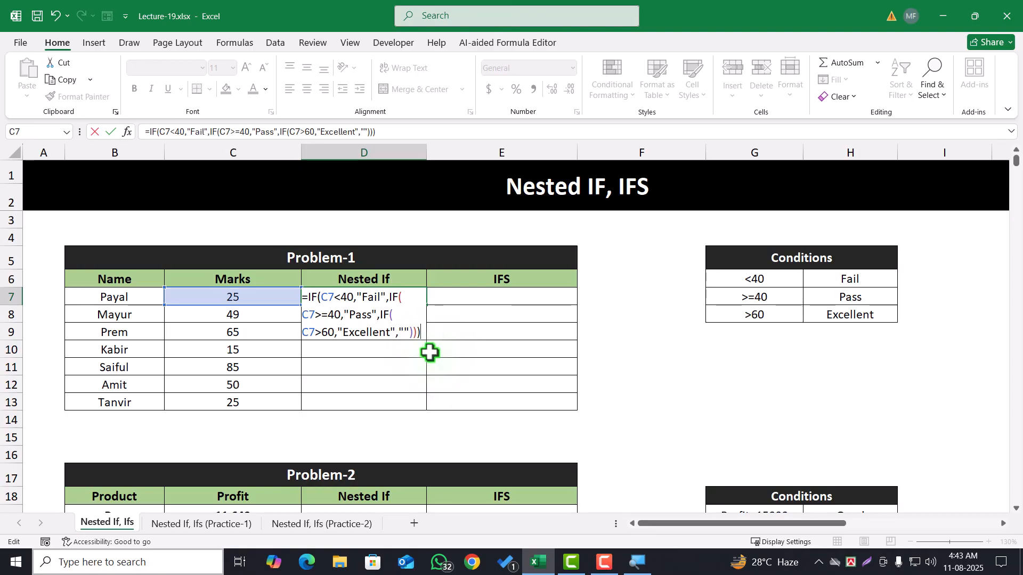
{"action": "key", "text": "Return"}
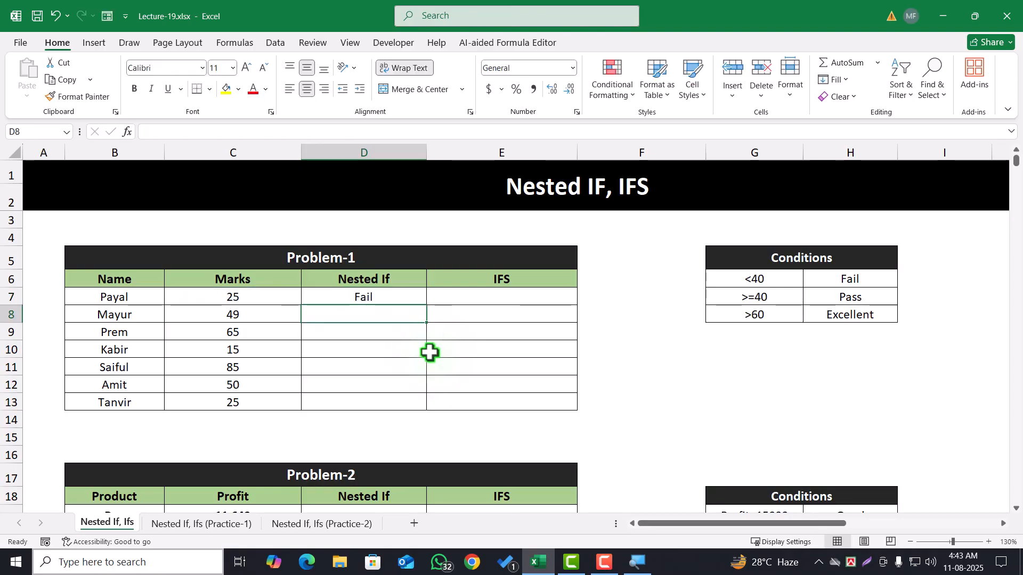
Test the D7 formula by changing the marks in C7 to 45 and subsequently to 65
{"action": "left_click", "coordinate": [239, 298]}
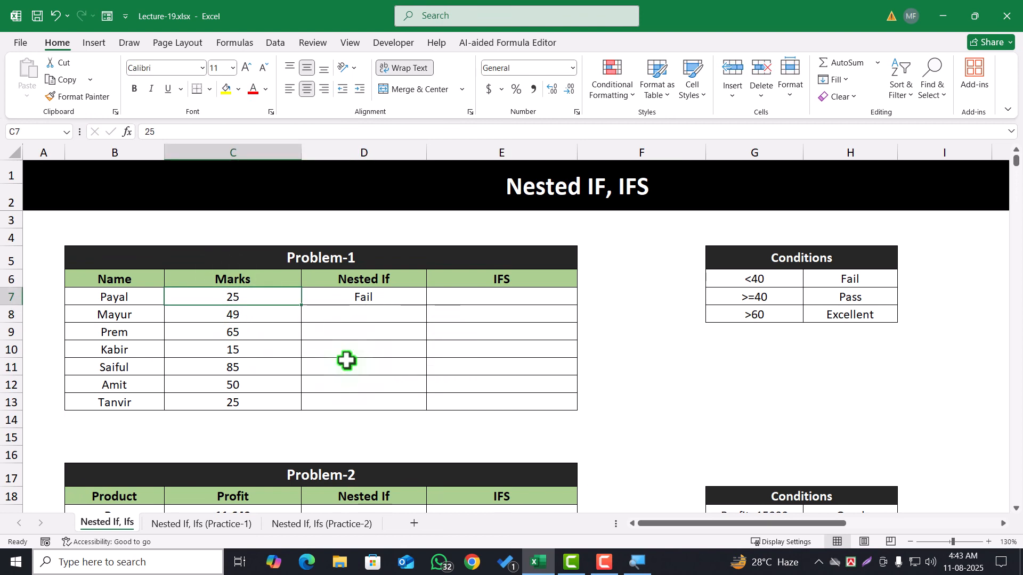
{"action": "type", "text": "45"}
{"action": "left_click", "coordinate": [353, 360]}
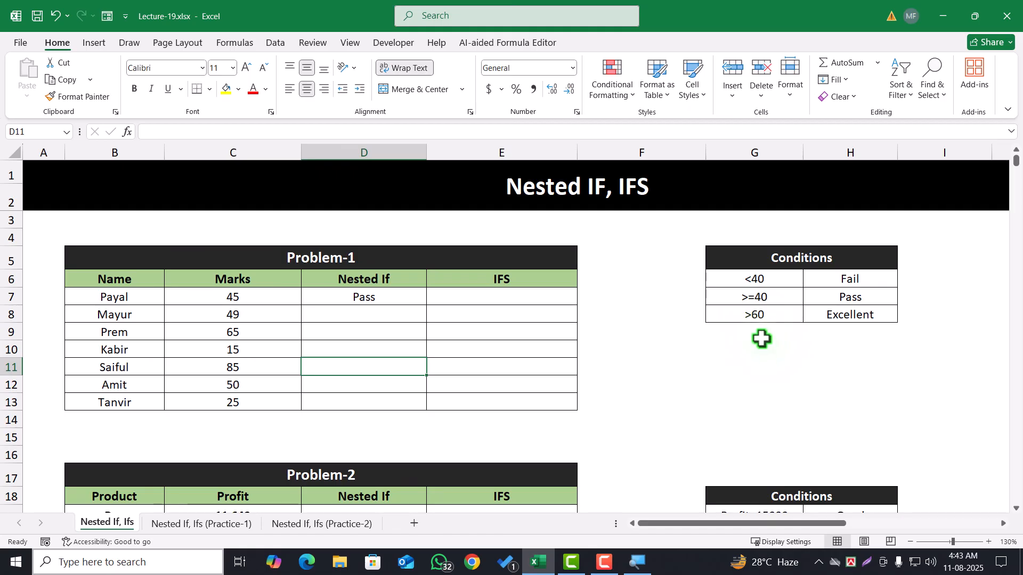
{"action": "left_click", "coordinate": [255, 294]}
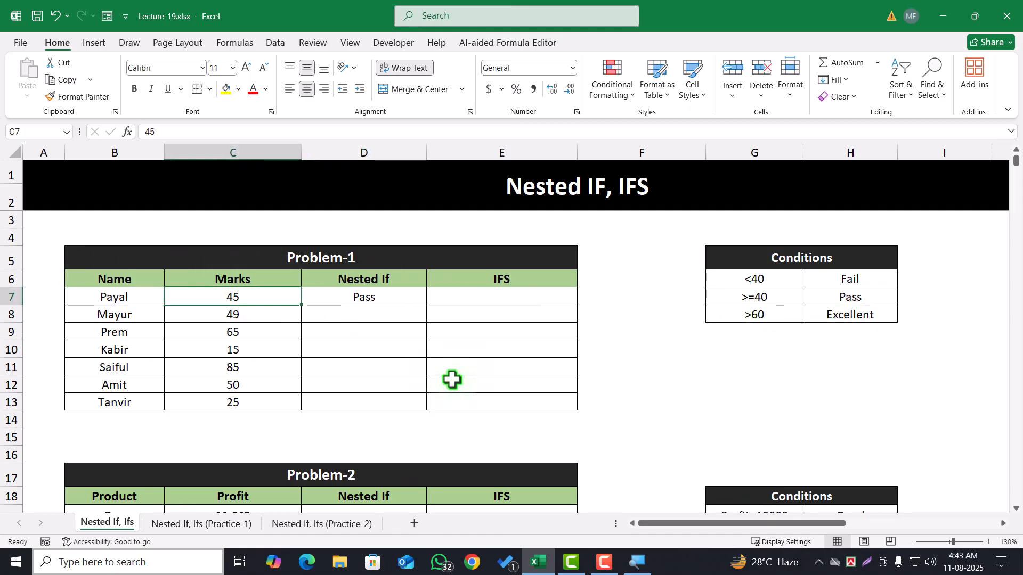
{"action": "type", "text": "65"}
{"action": "left_click", "coordinate": [414, 367]}
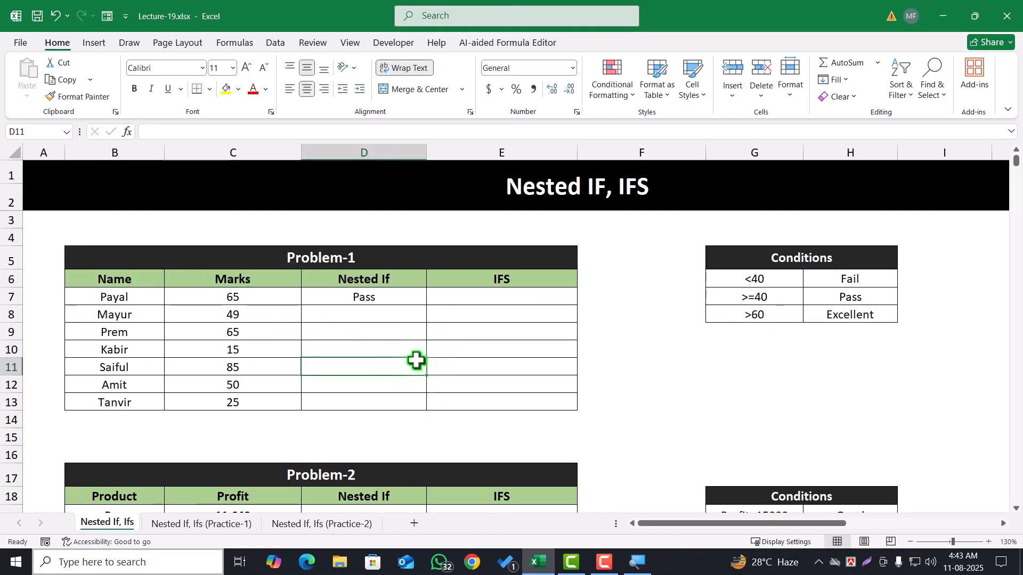
Examine the D7 formula's nested IF conditions in order, comparing the C7<40, C7>=40 and C7>60 tests for the marks in C7
{"action": "left_click", "coordinate": [373, 296]}
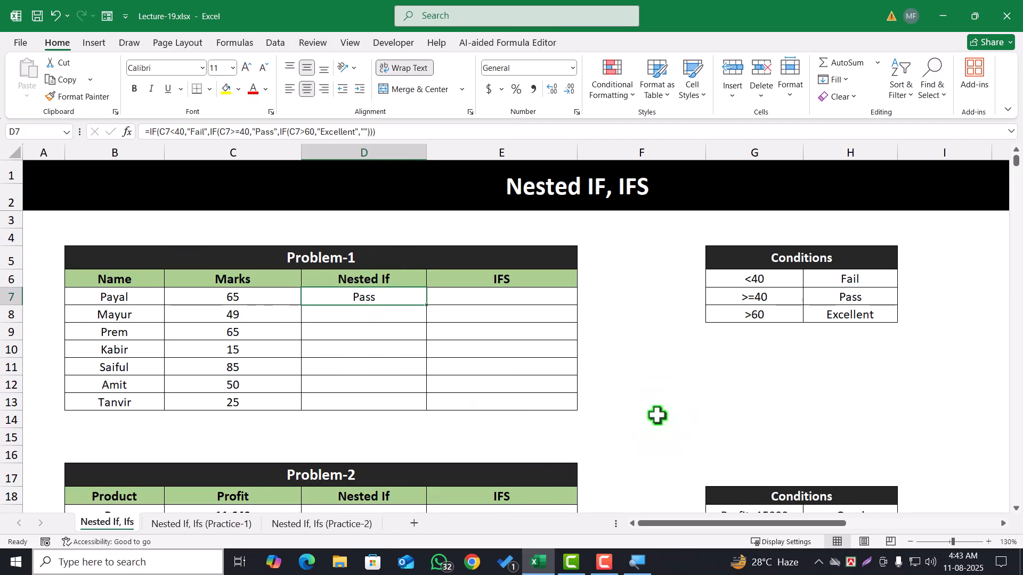
{"action": "double_click", "coordinate": [361, 296]}
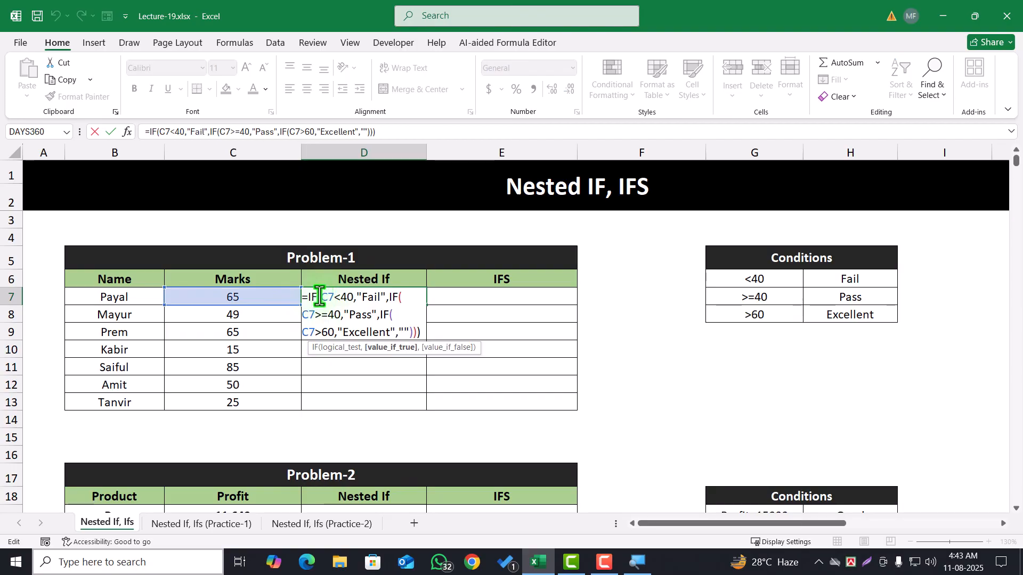
{"action": "left_click_drag", "start_coordinate": [321, 297], "coordinate": [350, 304]}
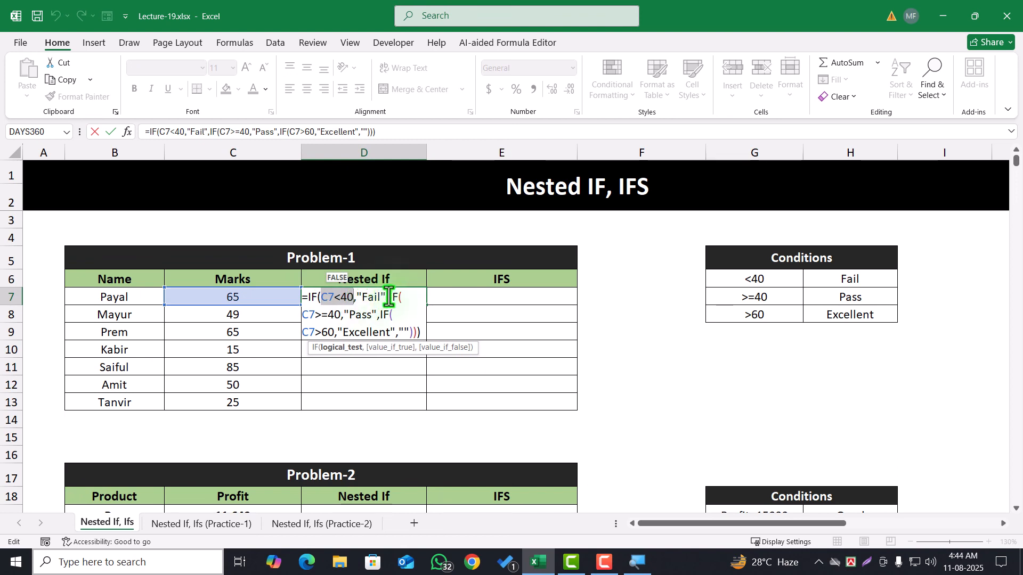
{"action": "left_click_drag", "start_coordinate": [389, 297], "coordinate": [409, 313]}
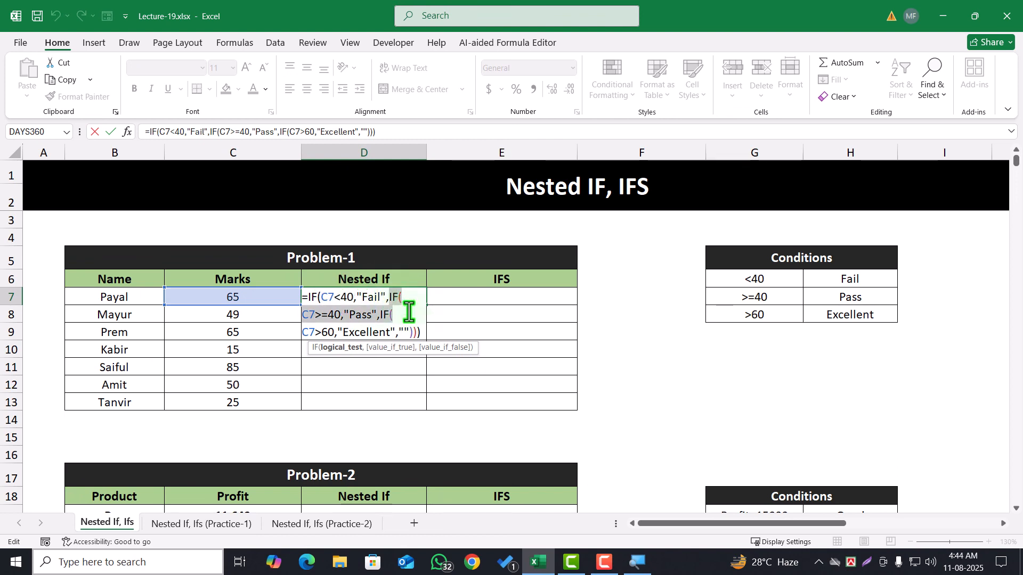
{"action": "left_click", "coordinate": [321, 314]}
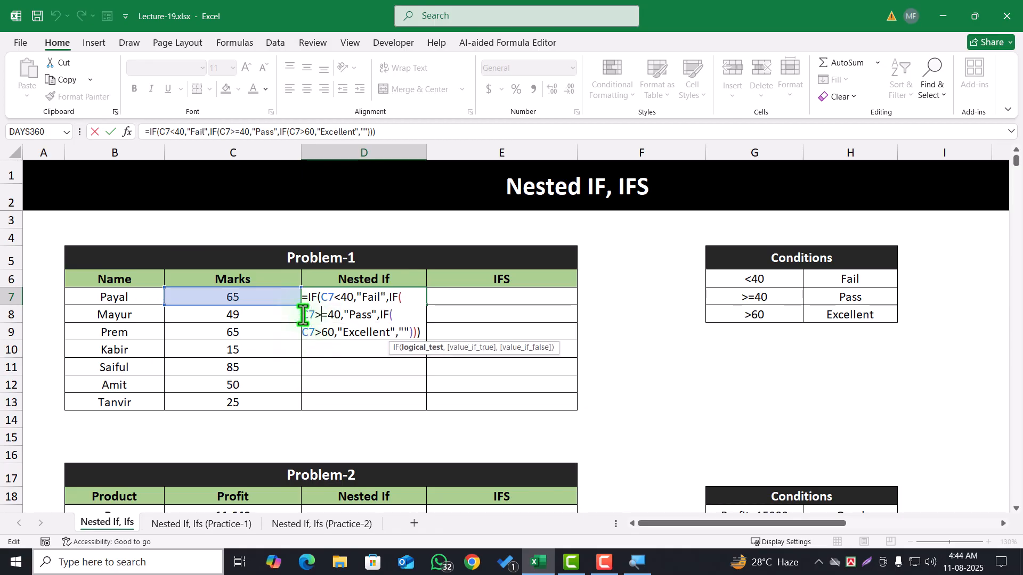
{"action": "left_click_drag", "start_coordinate": [302, 315], "coordinate": [341, 314]}
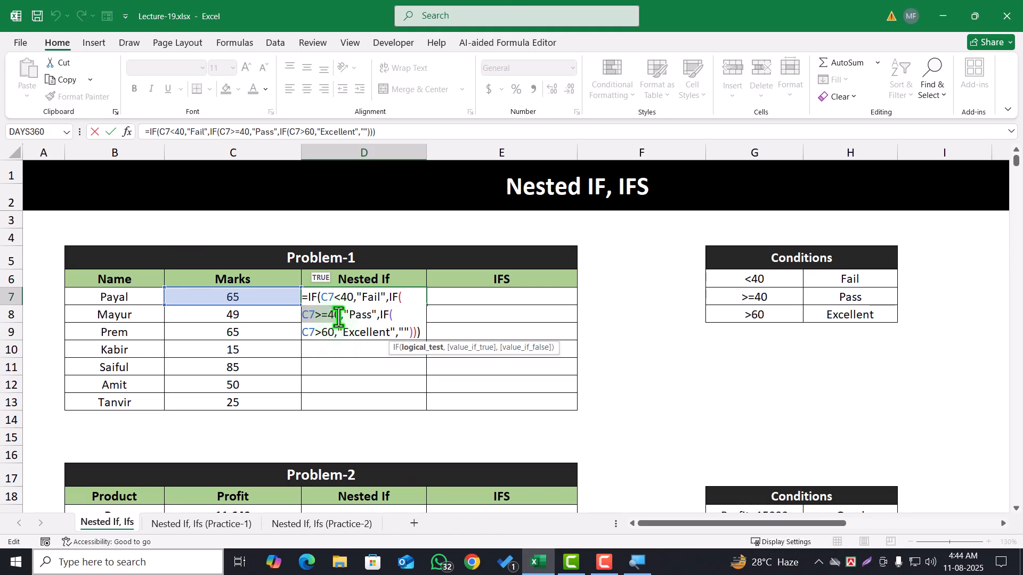
{"action": "left_click", "coordinate": [308, 317]}
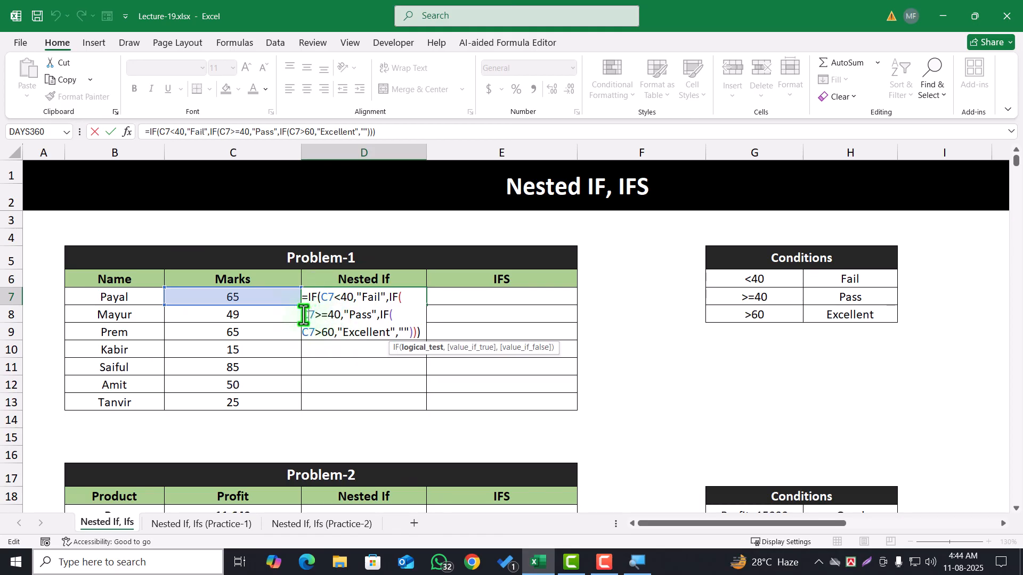
{"action": "left_click_drag", "start_coordinate": [304, 316], "coordinate": [377, 316]}
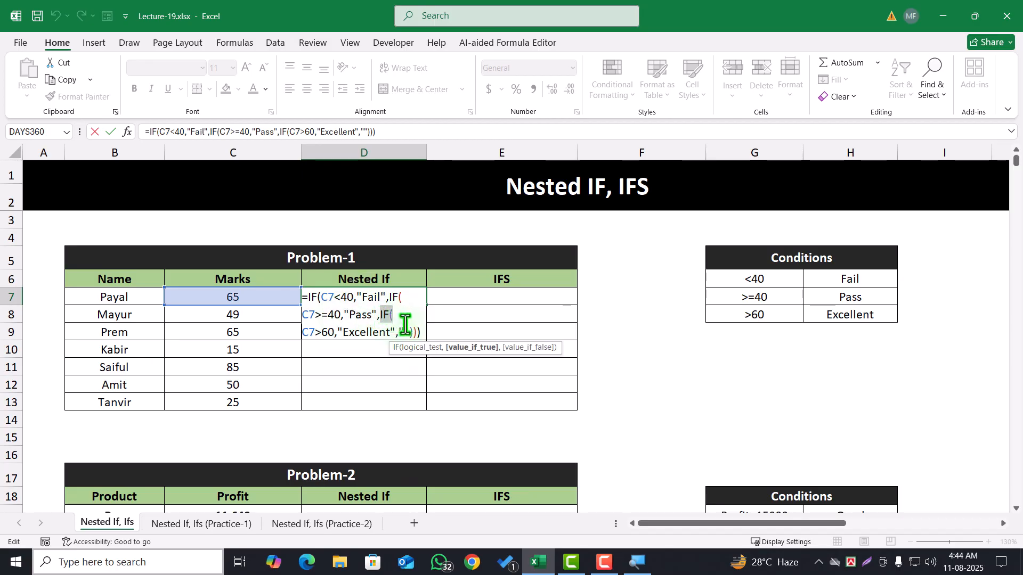
{"action": "left_click_drag", "start_coordinate": [380, 315], "coordinate": [418, 333]}
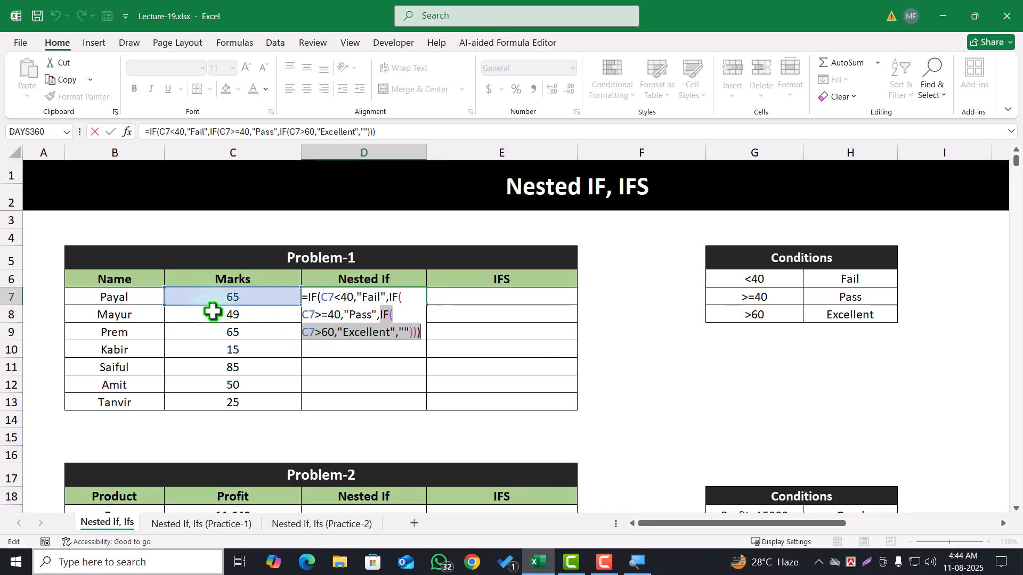
{"action": "left_click_drag", "start_coordinate": [341, 314], "coordinate": [278, 318]}
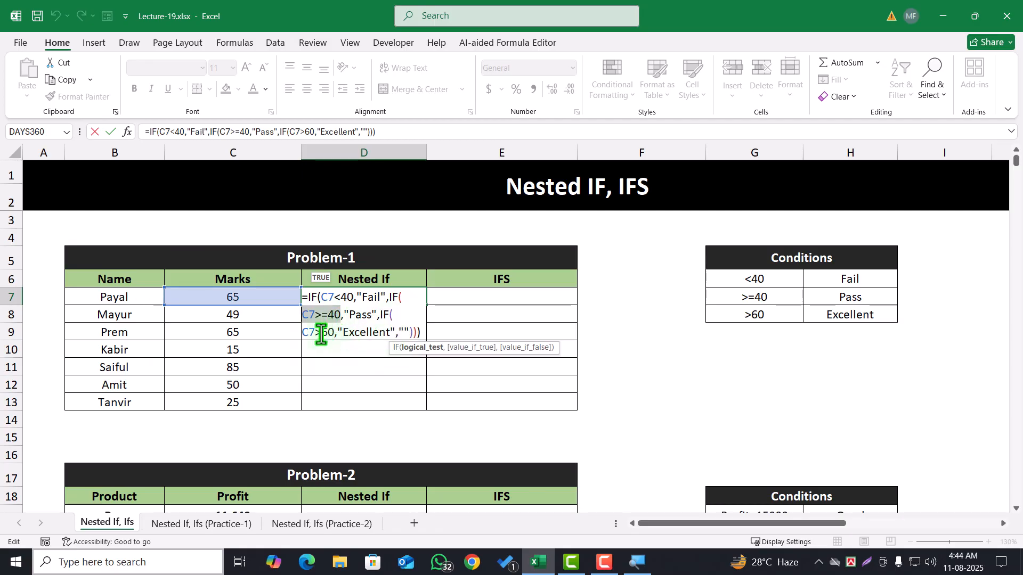
{"action": "left_click_drag", "start_coordinate": [320, 334], "coordinate": [340, 335]}
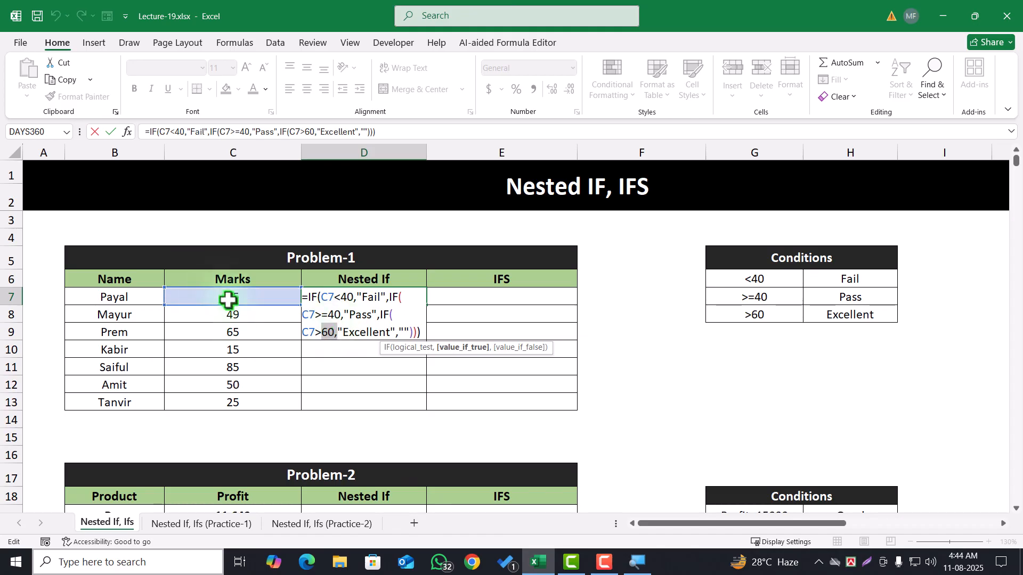
{"action": "left_click", "coordinate": [334, 335]}
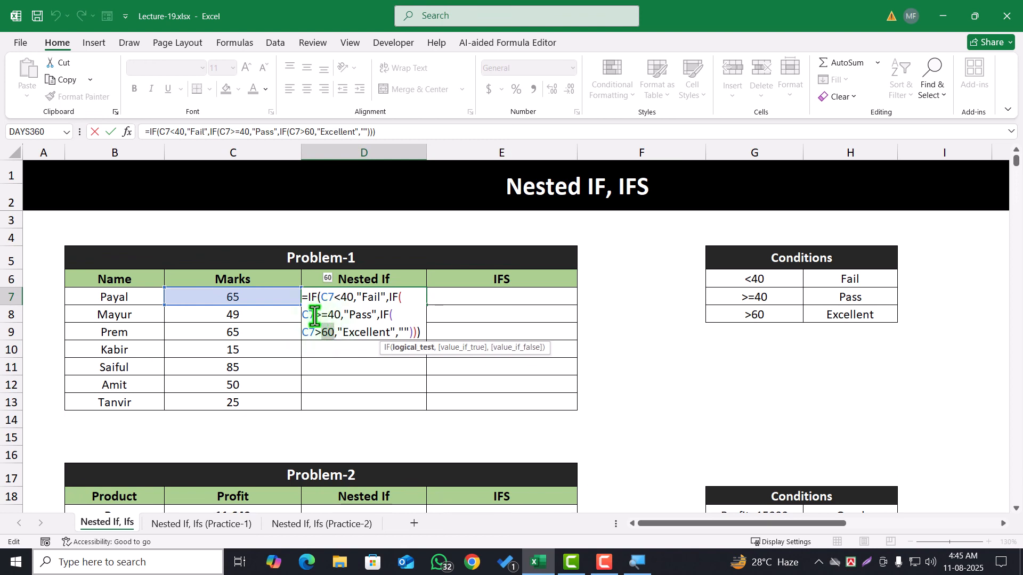
{"action": "left_click_drag", "start_coordinate": [315, 315], "coordinate": [392, 316]}
{"action": "left_click", "coordinate": [344, 315]}
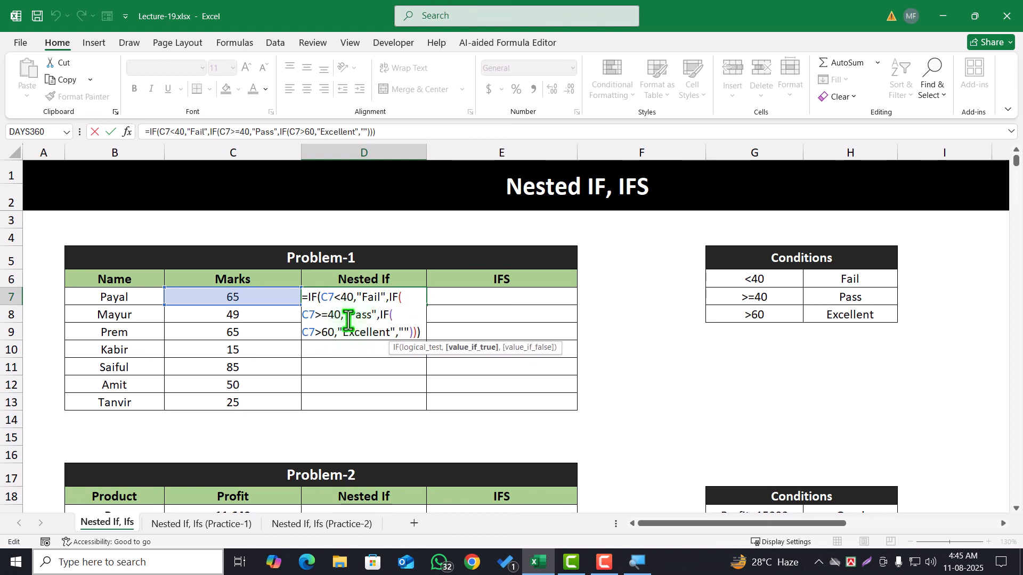
Replace everything after the second IF's opening bracket in D7 with a C7>60 test that returns "Excellent"
{"action": "left_click_drag", "start_coordinate": [403, 296], "coordinate": [457, 343]}
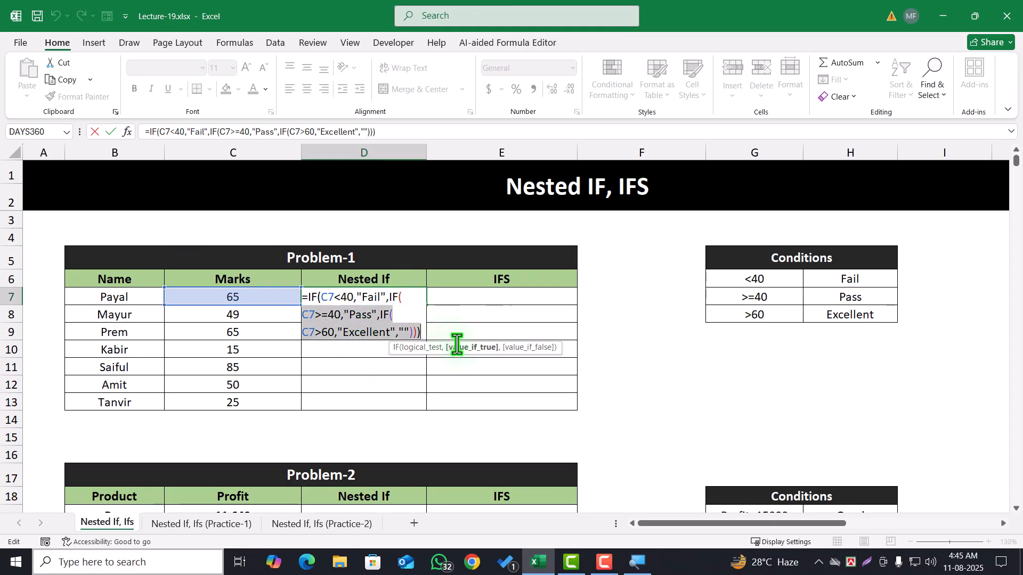
{"action": "key", "text": "BackSpace"}
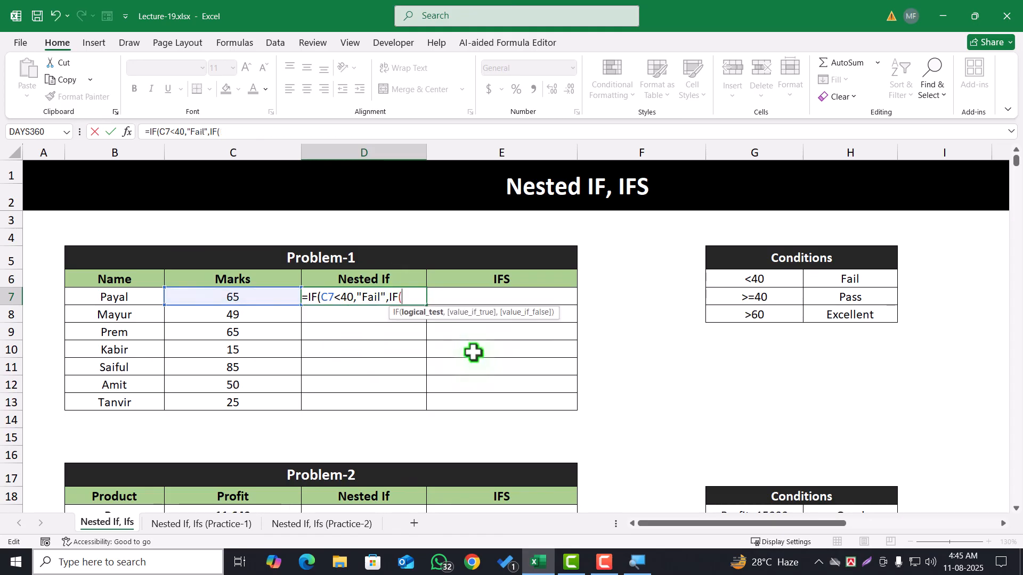
{"action": "left_click", "coordinate": [257, 296]}
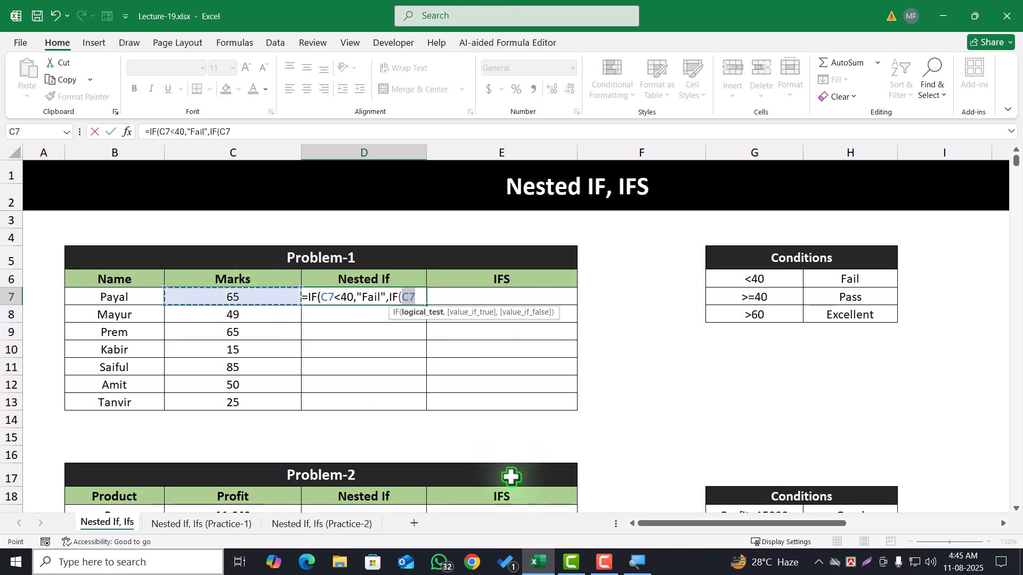
{"action": "type", "text": ">"}
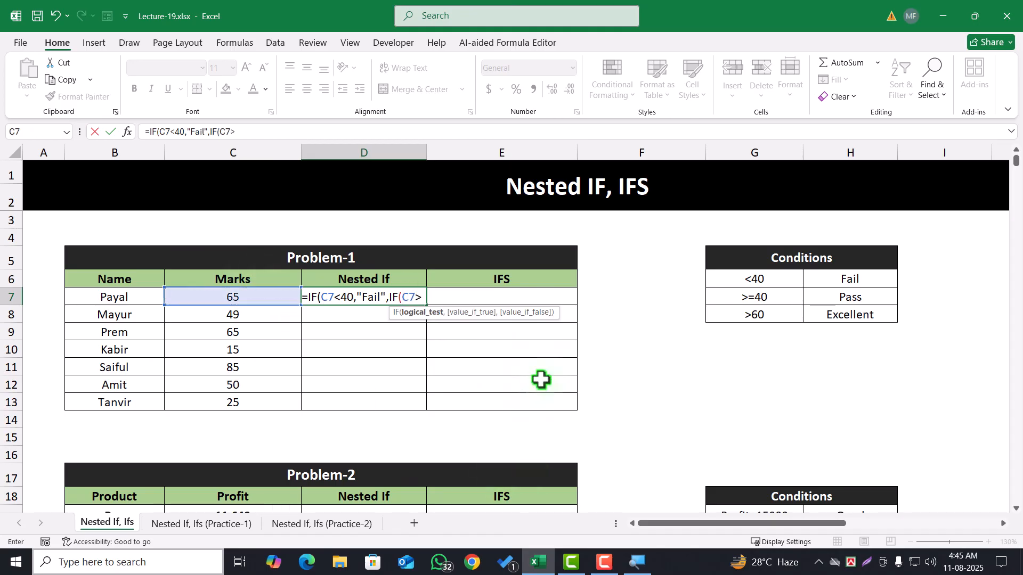
{"action": "type", "text": "60"}
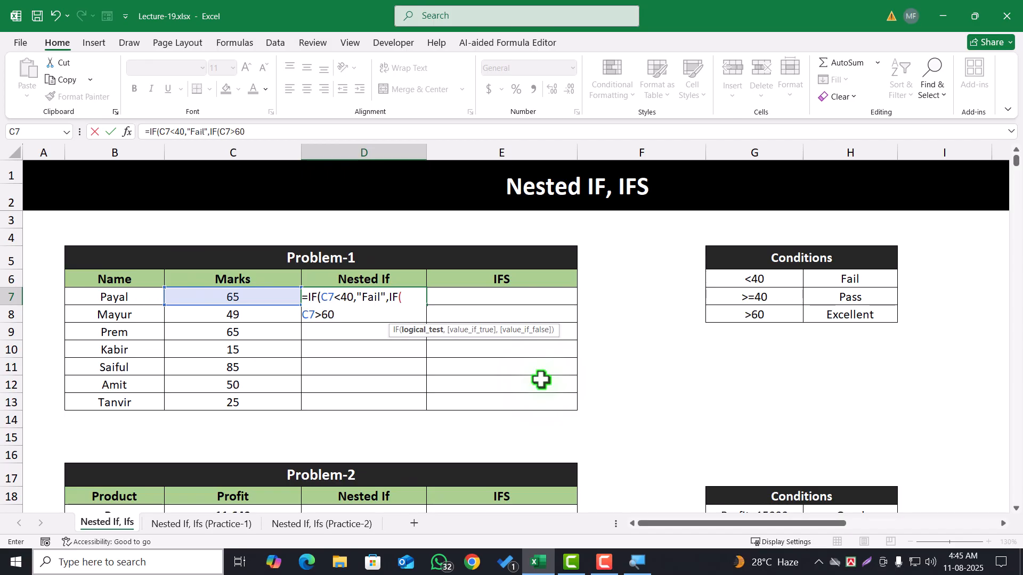
{"action": "type", "text": ",\"Excell"}
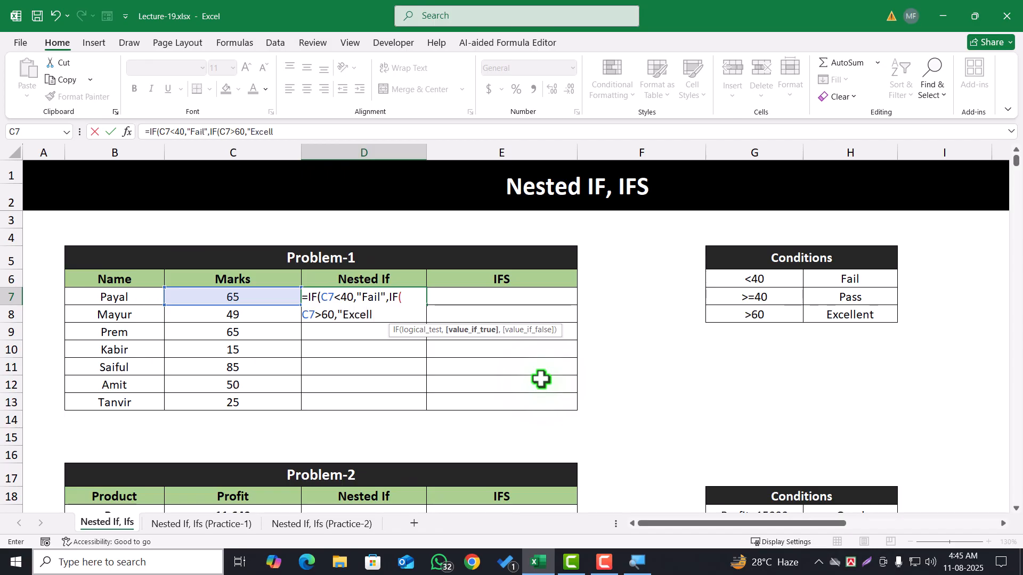
{"action": "type", "text": "ent\","}
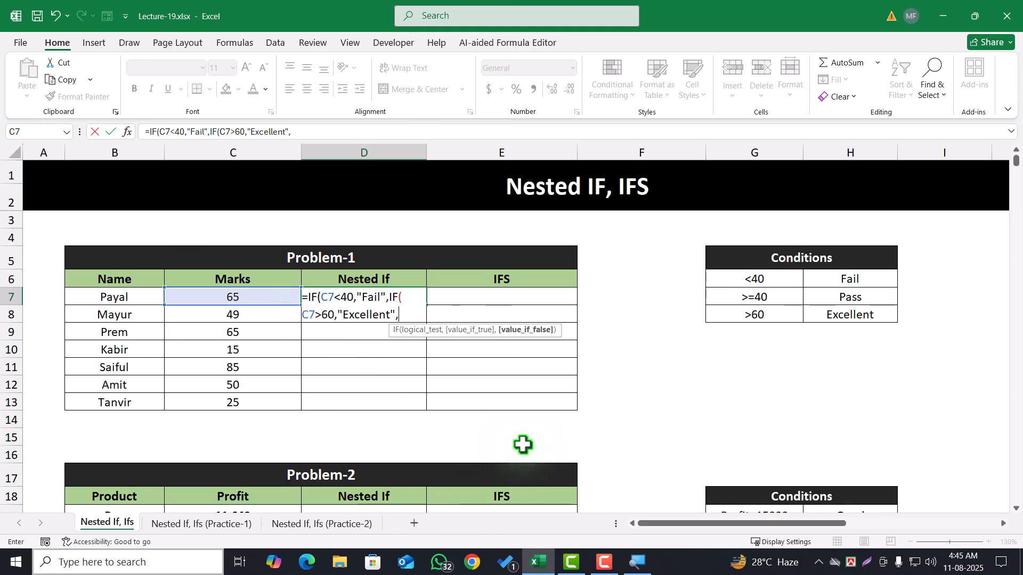
{"action": "type", "text": "IF("}
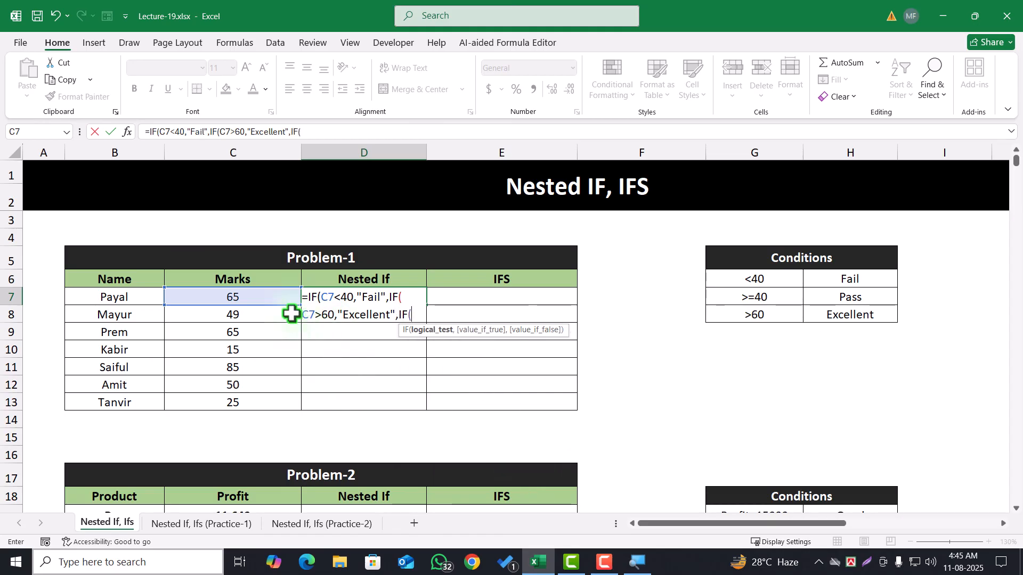
Nest a third IF in D7 returning "Pass" when C7>=40 and otherwise "", close all three brackets and enter the formula
{"action": "left_click", "coordinate": [231, 296]}
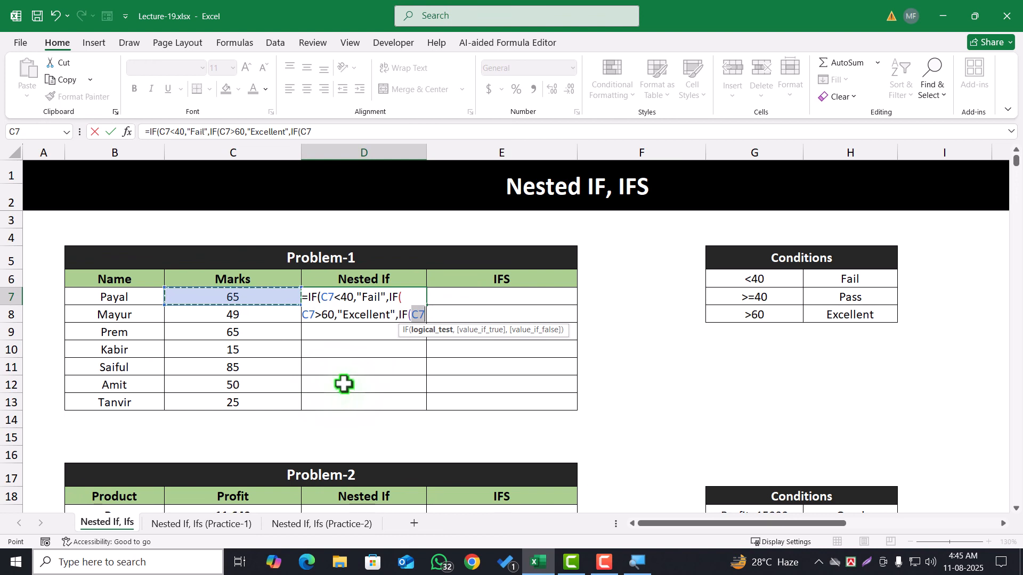
{"action": "type", "text": ">=4"}
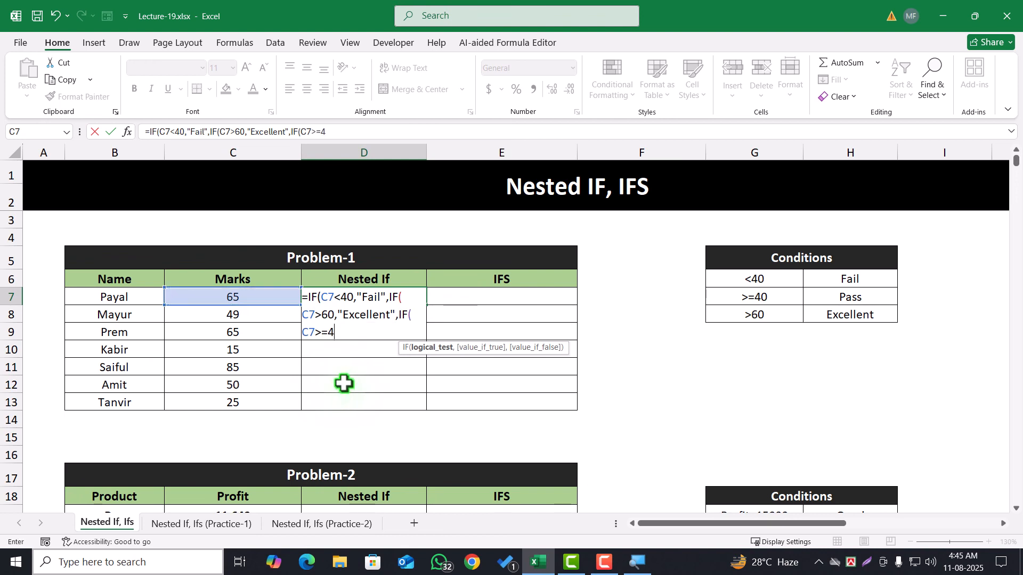
{"action": "type", "text": "0,"}
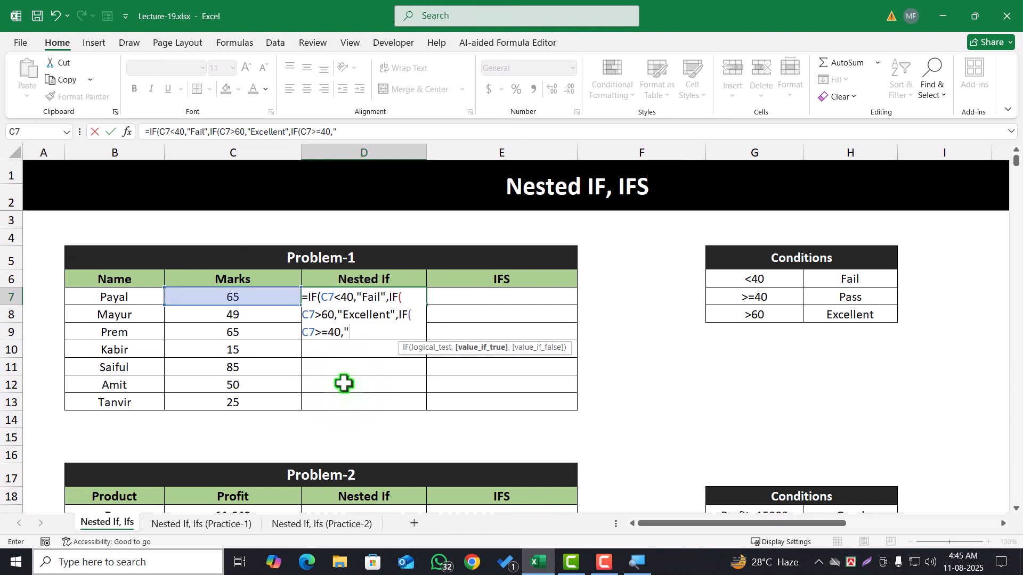
{"action": "type", "text": "\"Pass"}
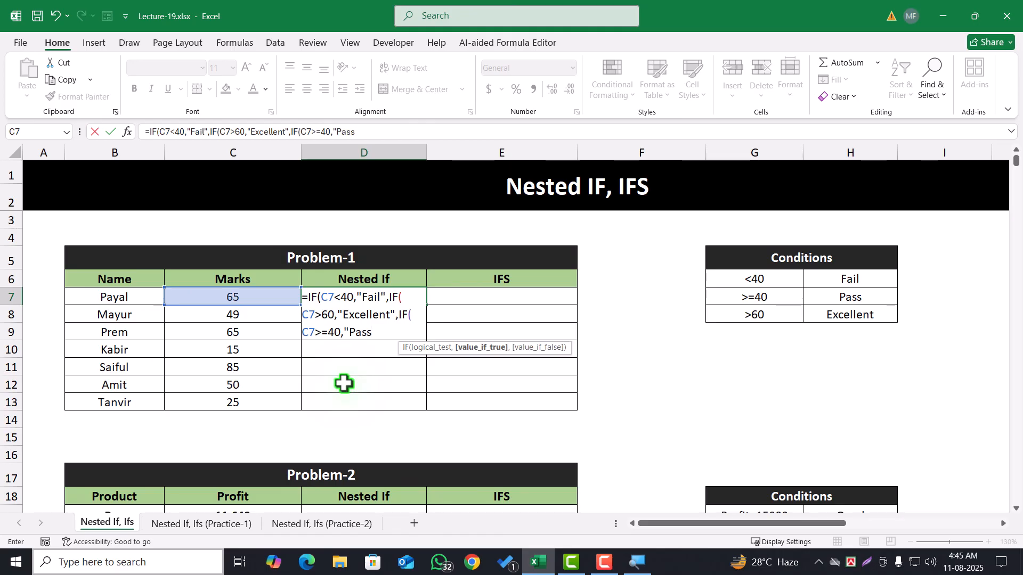
{"action": "type", "text": "\","}
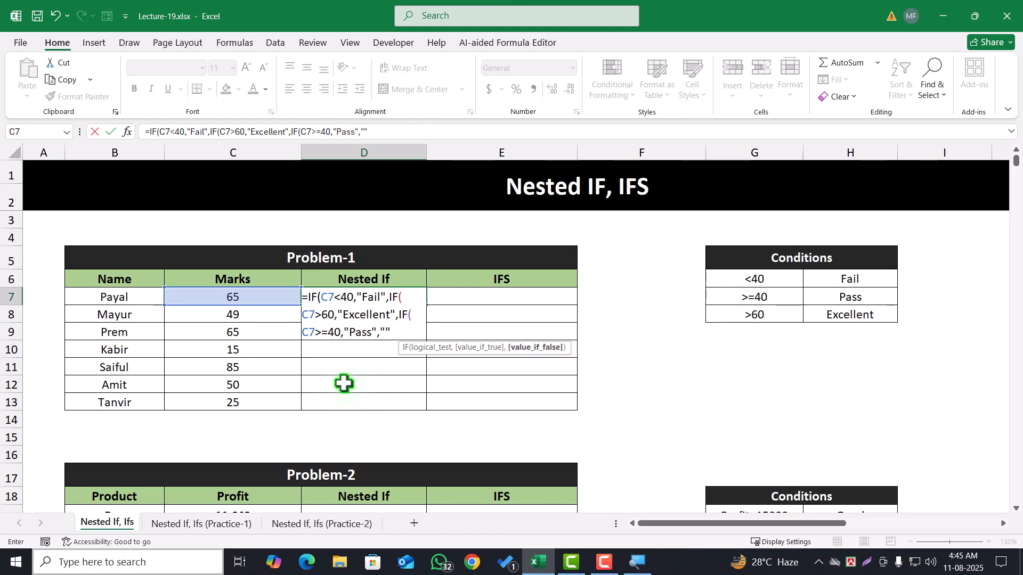
{"action": "type", "text": "\"\")"}
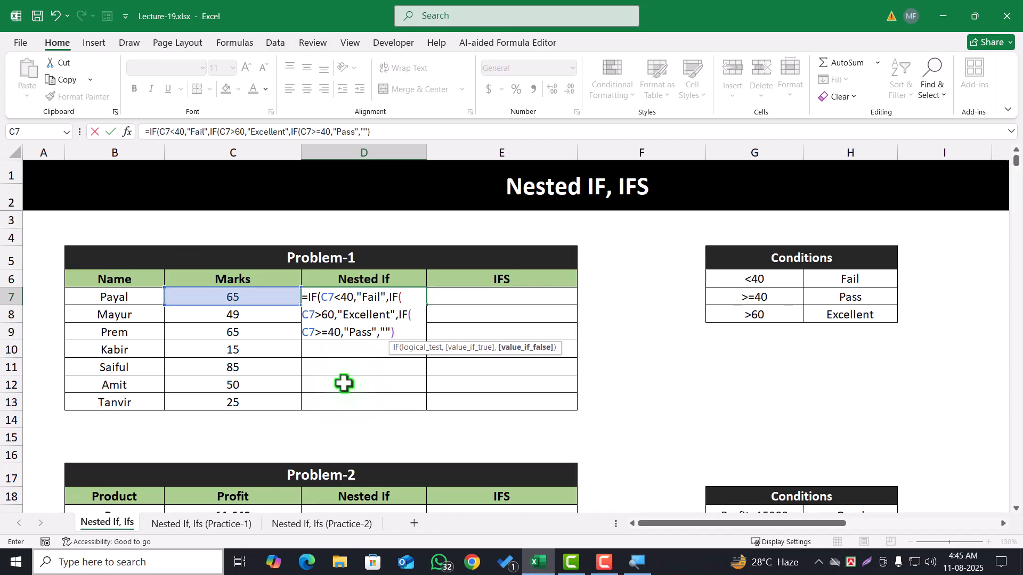
{"action": "type", "text": "))"}
{"action": "key", "text": "Return"}
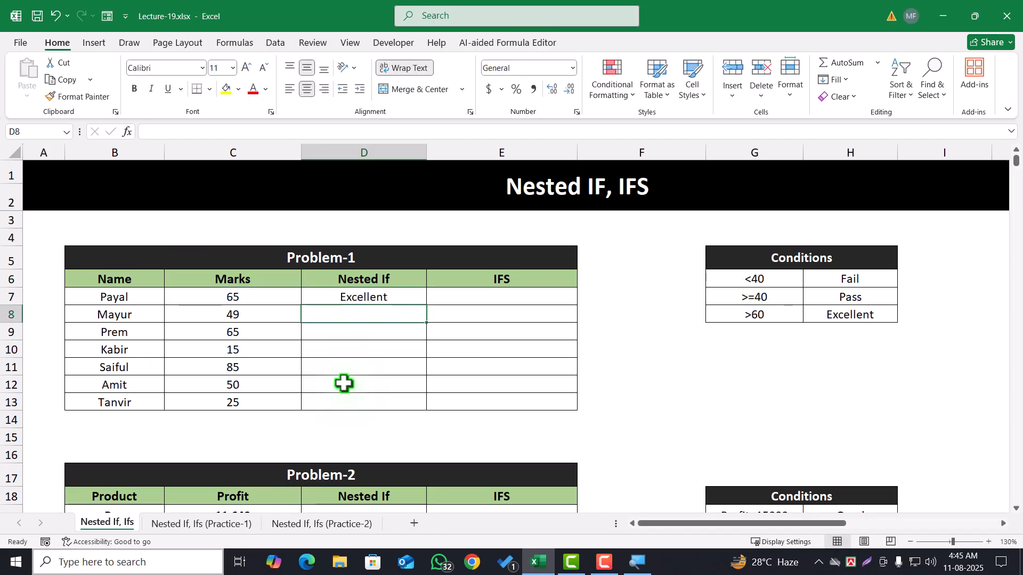
Review the reordered D7 formula against the marks in C7, examining the Fail, Excellent and Pass conditions in sequence
{"action": "left_click", "coordinate": [262, 296]}
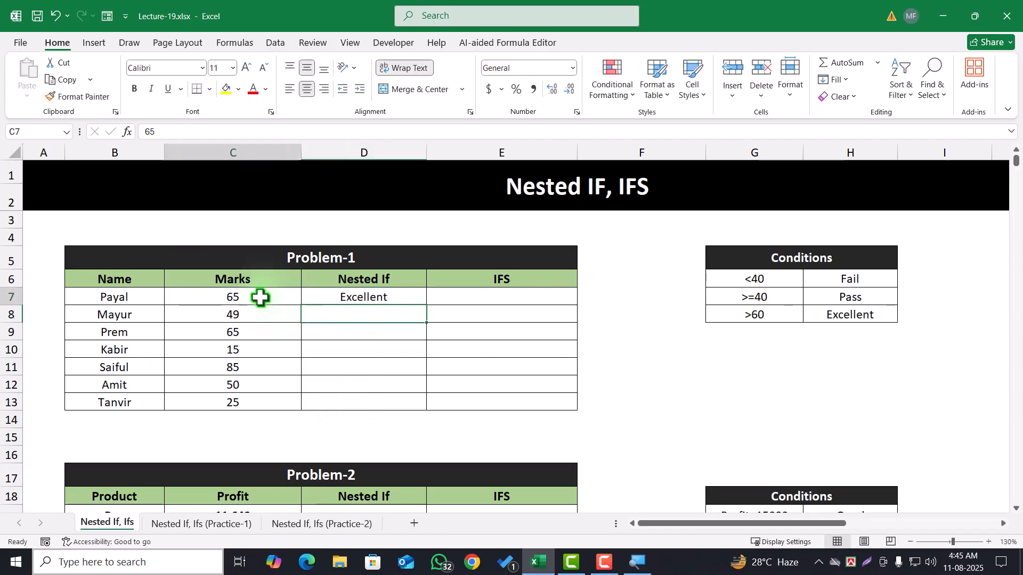
{"action": "double_click", "coordinate": [377, 299]}
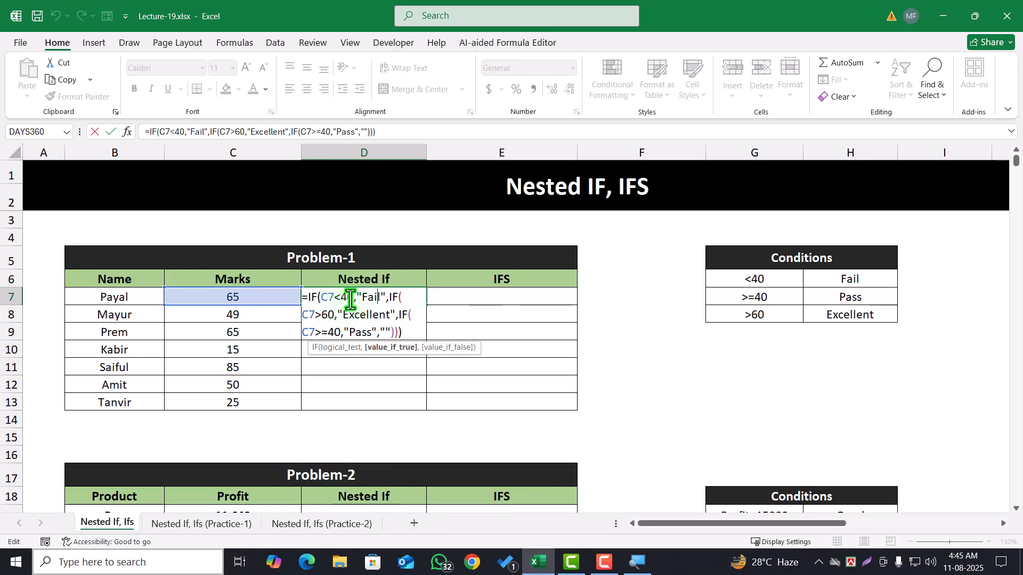
{"action": "left_click_drag", "start_coordinate": [321, 298], "coordinate": [389, 294]}
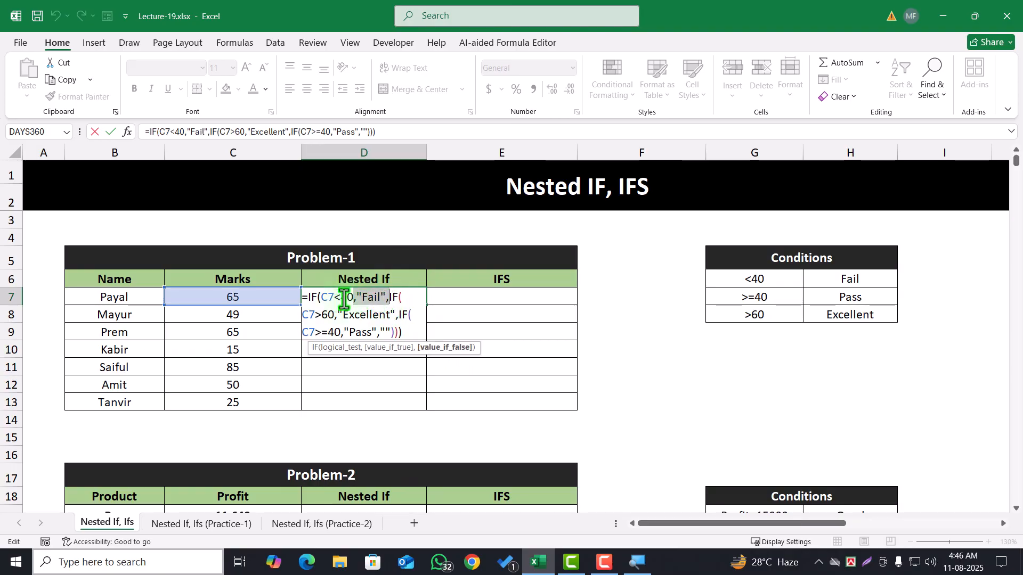
{"action": "left_click_drag", "start_coordinate": [389, 297], "coordinate": [312, 302]}
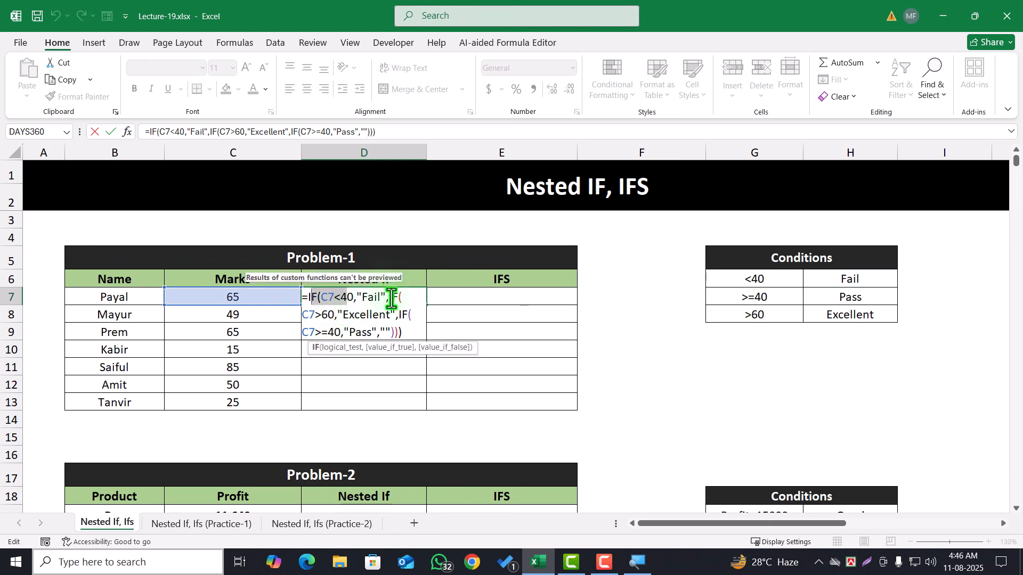
{"action": "left_click_drag", "start_coordinate": [393, 300], "coordinate": [406, 307]}
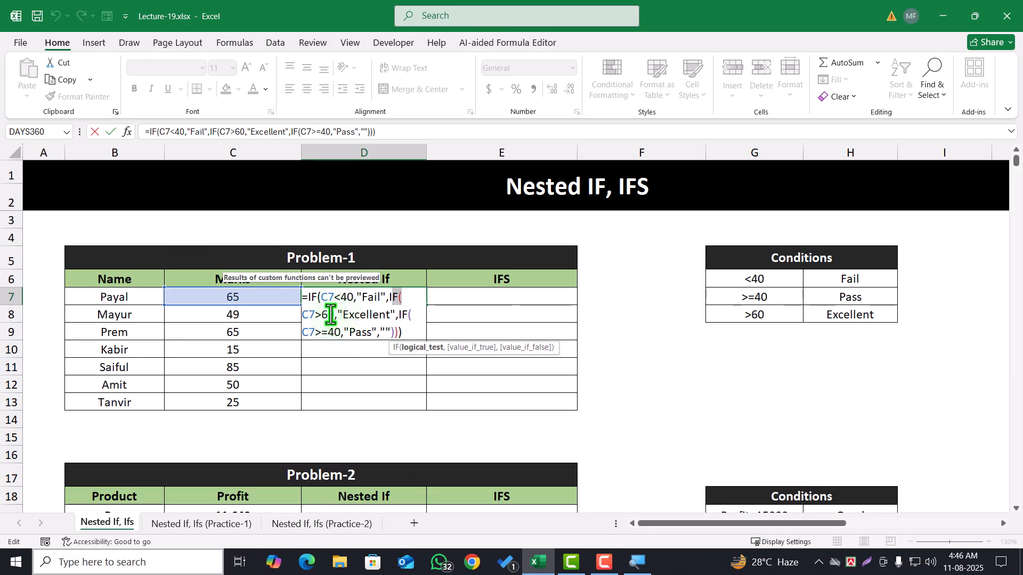
{"action": "left_click_drag", "start_coordinate": [337, 315], "coordinate": [317, 341]}
{"action": "left_click", "coordinate": [404, 318]}
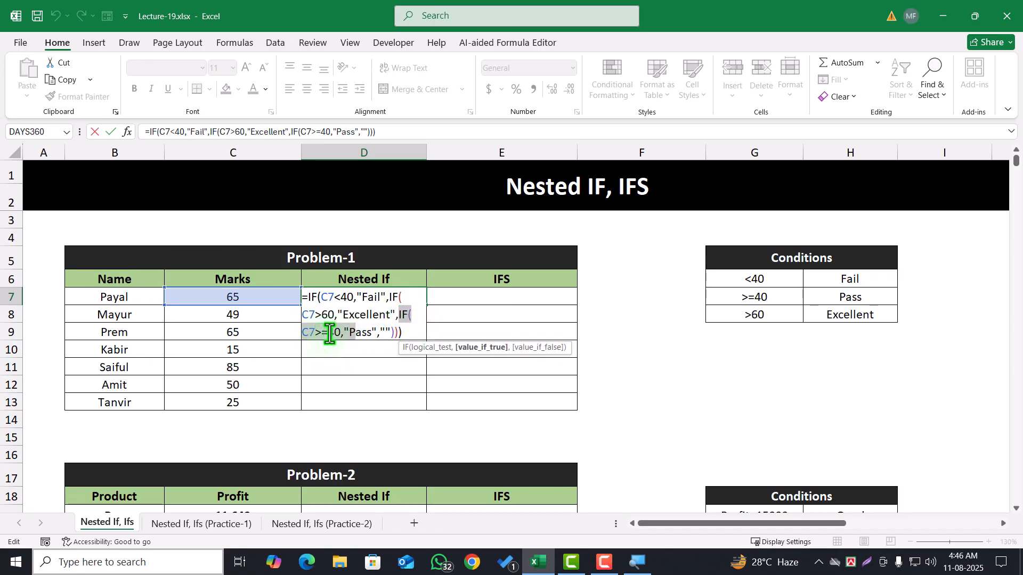
{"action": "left_click", "coordinate": [335, 333]}
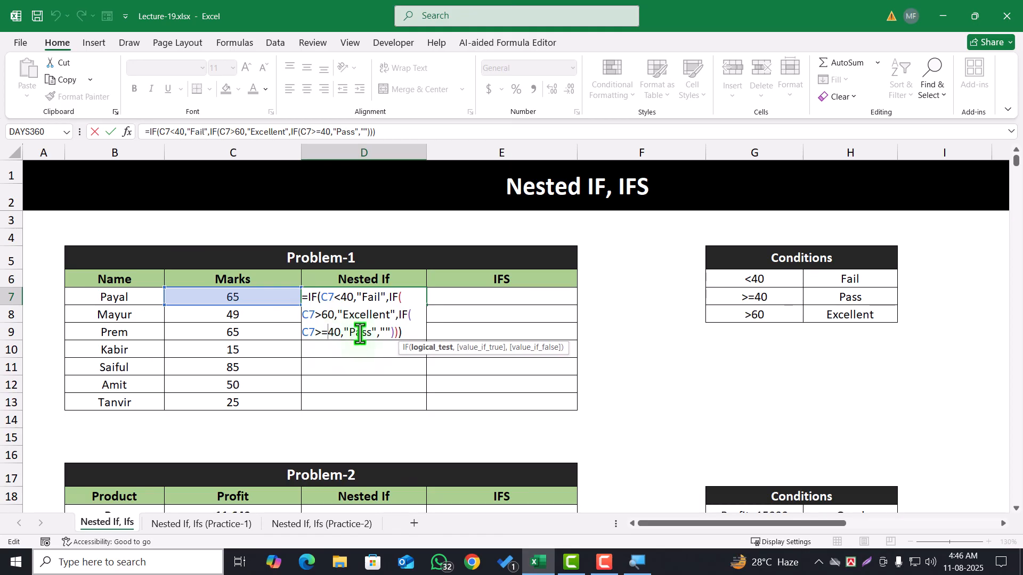
Examine the C7>60 test and its "Excellent" result in the D7 formula against the marks in C7, and close the formula
{"action": "double_click", "coordinate": [324, 316]}
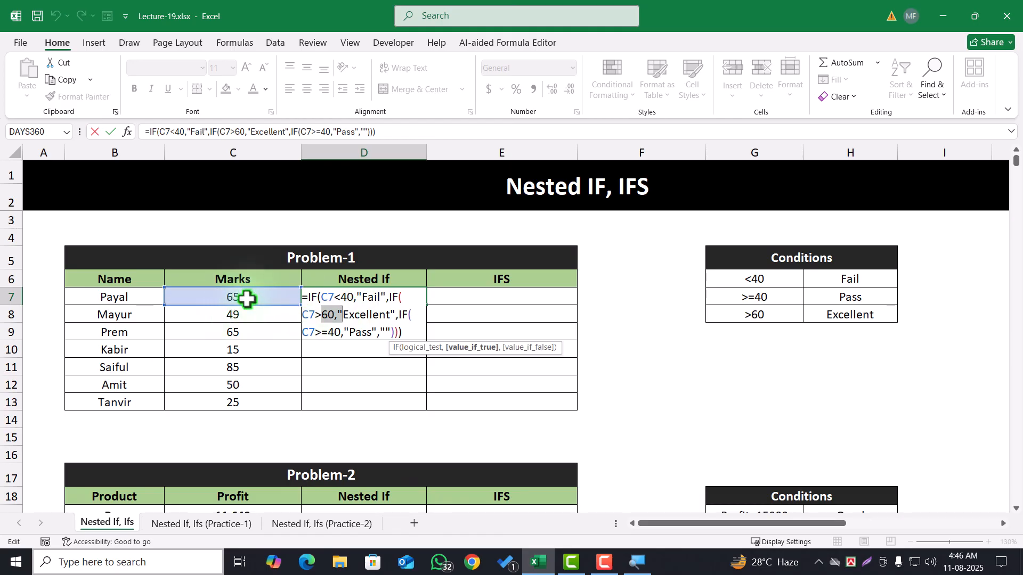
{"action": "left_click_drag", "start_coordinate": [337, 316], "coordinate": [390, 321]}
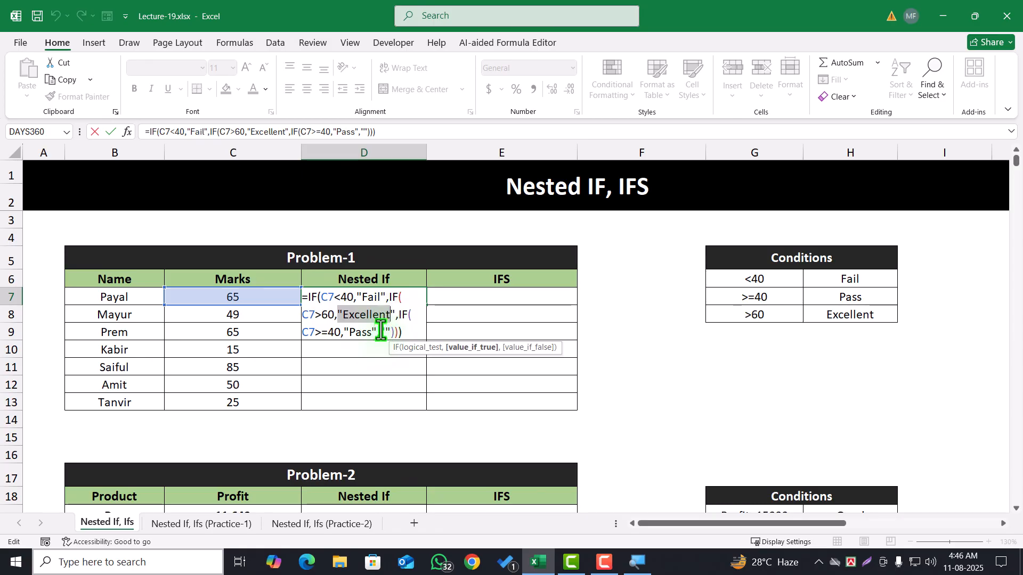
{"action": "key", "text": "Return"}
Test the D7 formula by changing the marks in C7 to 45 and then to 25
{"action": "left_click", "coordinate": [235, 298]}
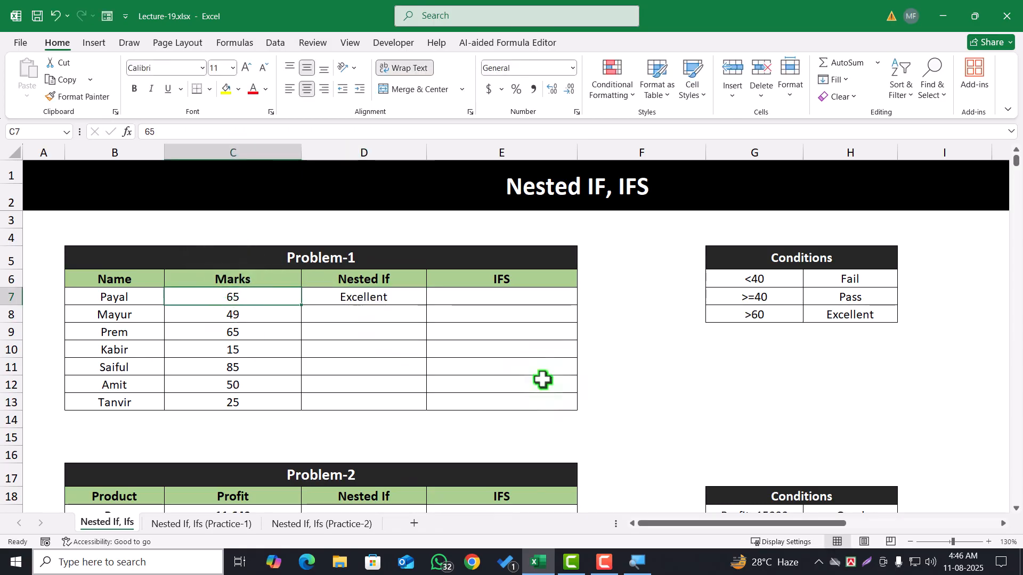
{"action": "type", "text": "45"}
{"action": "key", "text": "ctrl+Return"}
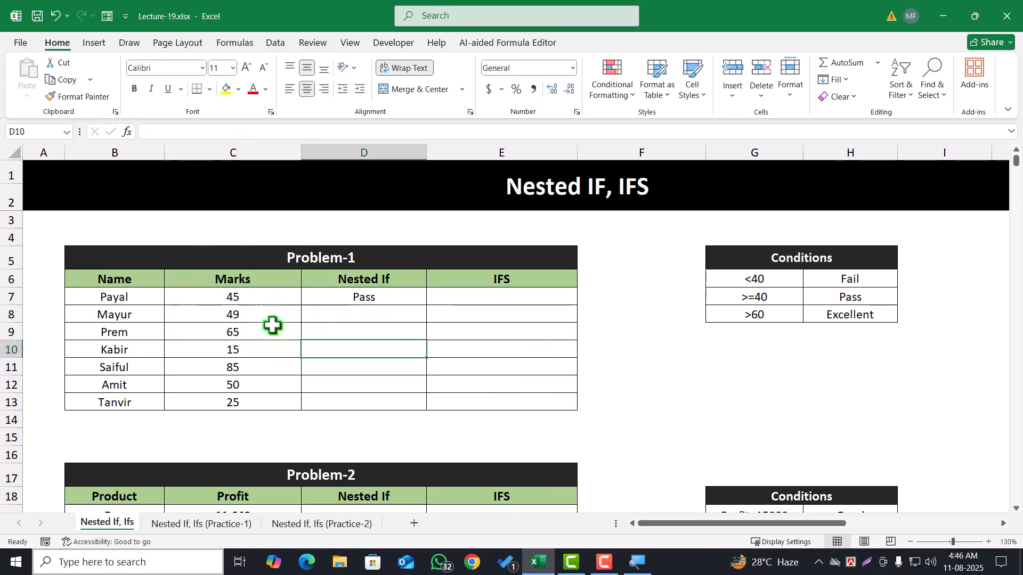
{"action": "type", "text": "25"}
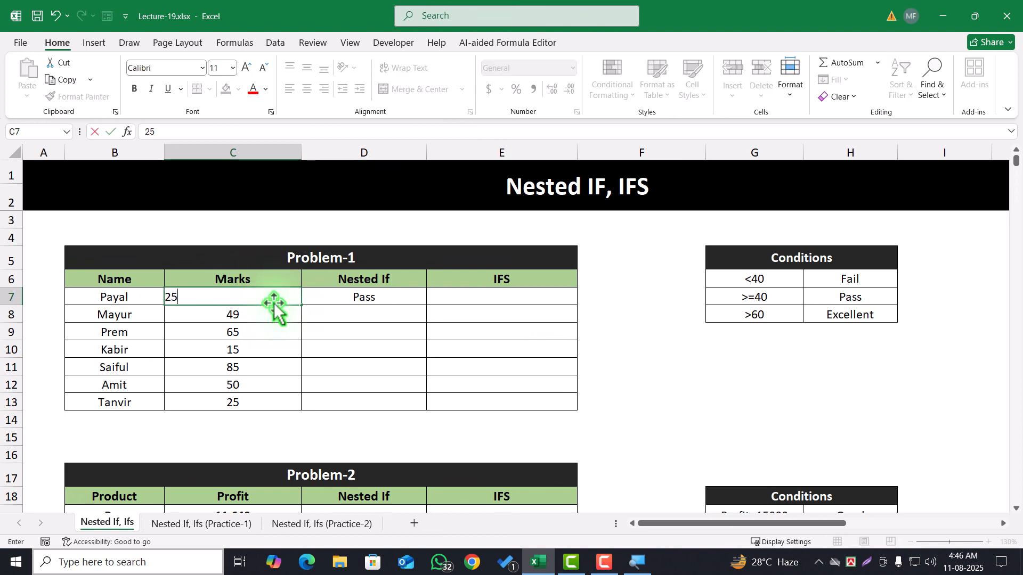
{"action": "left_click", "coordinate": [332, 350]}
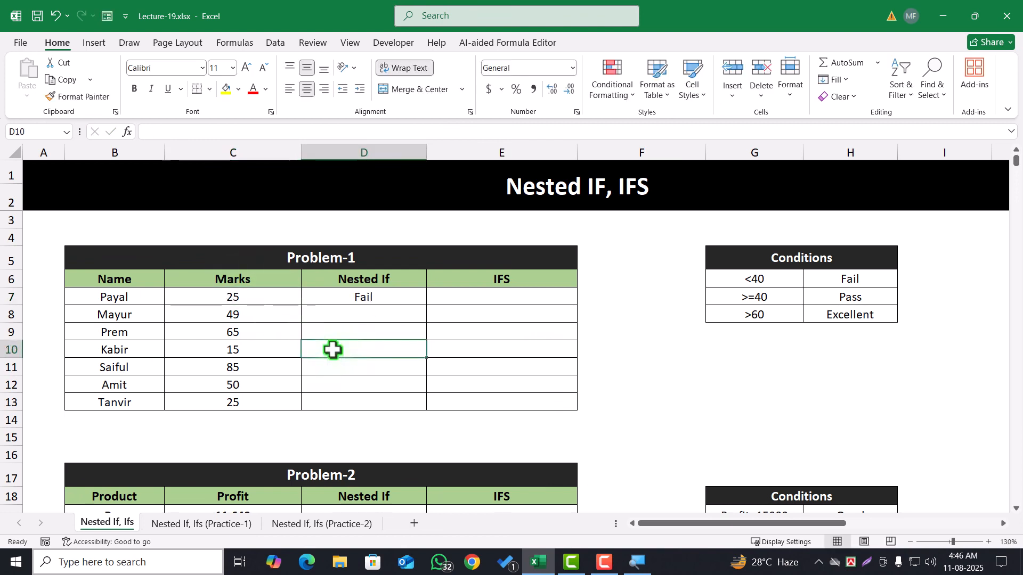
Fill the nested IF formula from D7 down through D13
{"action": "left_click", "coordinate": [337, 298]}
{"action": "double_click", "coordinate": [429, 306]}
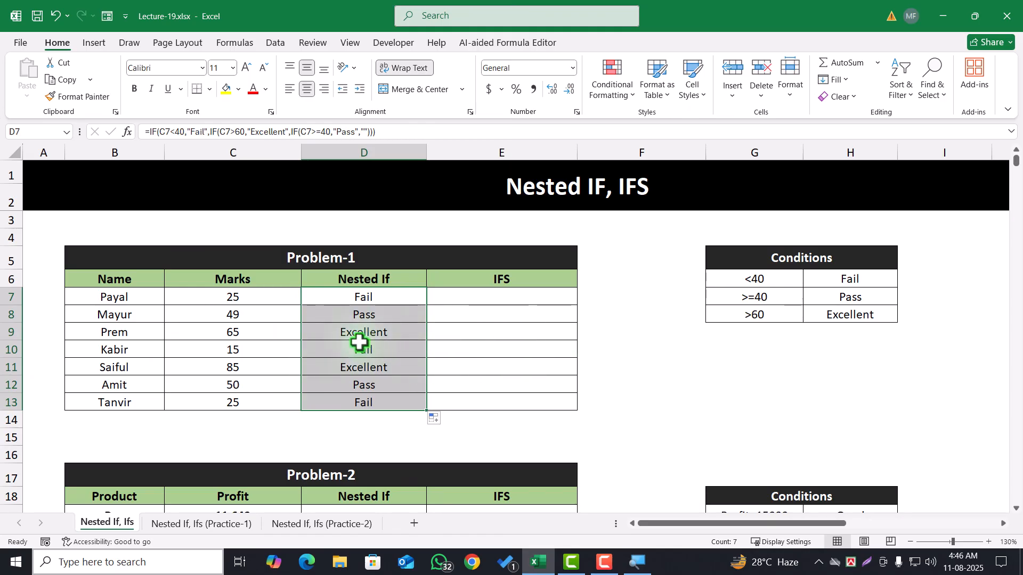
{"action": "left_click", "coordinate": [492, 348]}
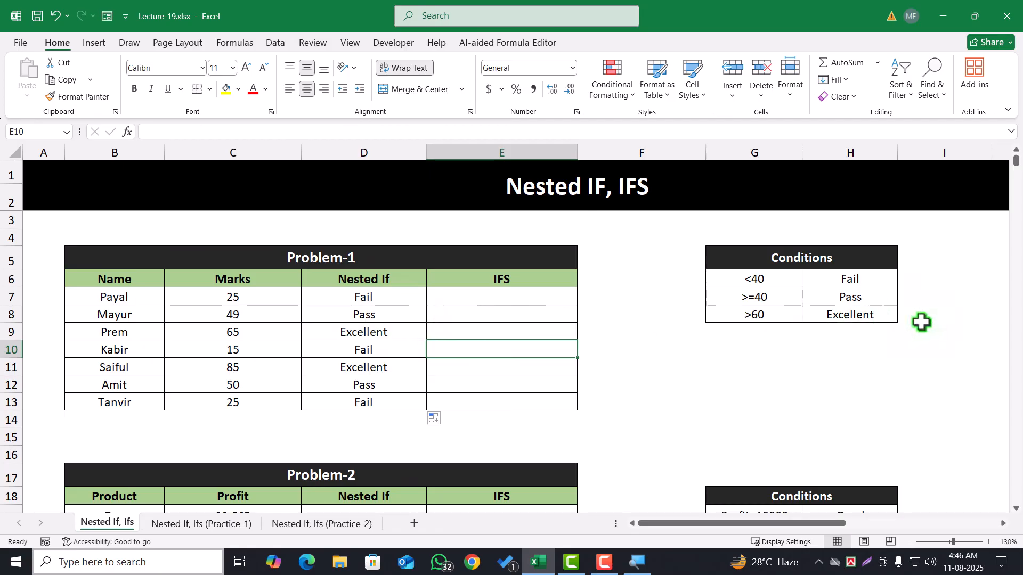
Examine the <40, >=40 and >60 rules in the Problem-1 Conditions table, comparing top-down order with reverse order starting from >60
{"action": "left_click_drag", "start_coordinate": [761, 280], "coordinate": [858, 283]}
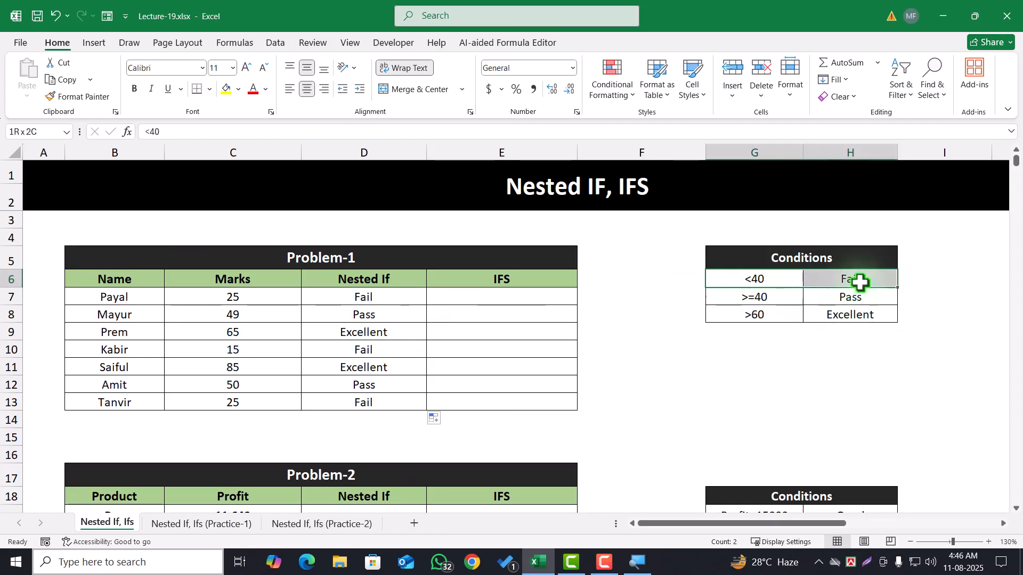
{"action": "left_click_drag", "start_coordinate": [775, 318], "coordinate": [833, 315]}
{"action": "left_click_drag", "start_coordinate": [760, 302], "coordinate": [853, 301]}
{"action": "left_click", "coordinate": [819, 317]}
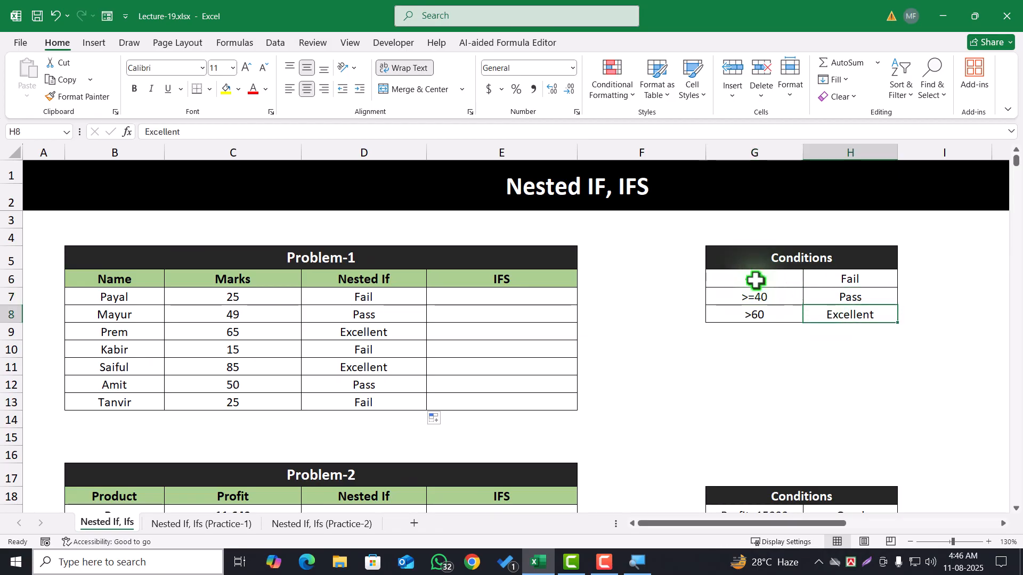
{"action": "left_click_drag", "start_coordinate": [755, 278], "coordinate": [855, 315]}
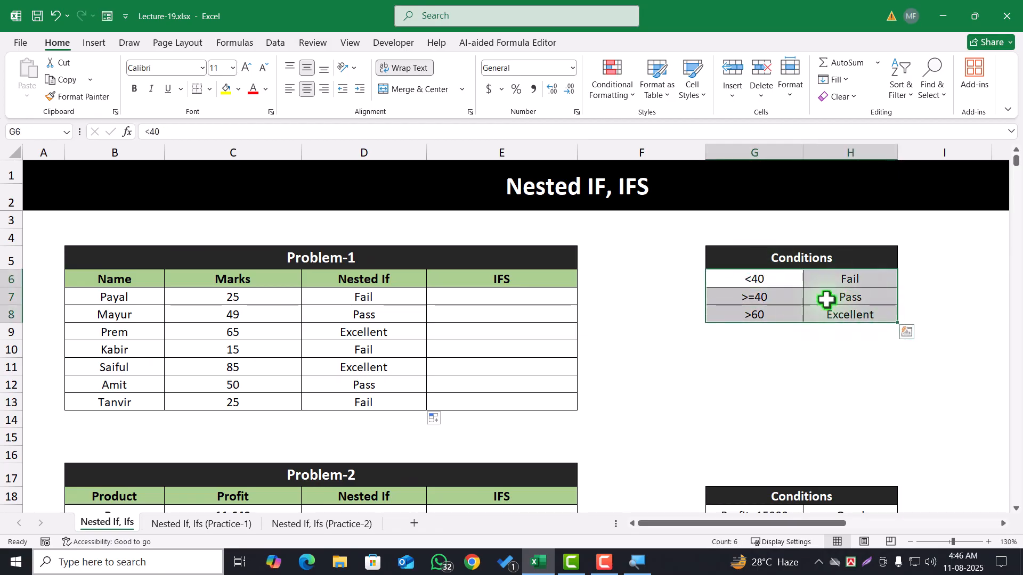
{"action": "left_click_drag", "start_coordinate": [772, 279], "coordinate": [834, 311]}
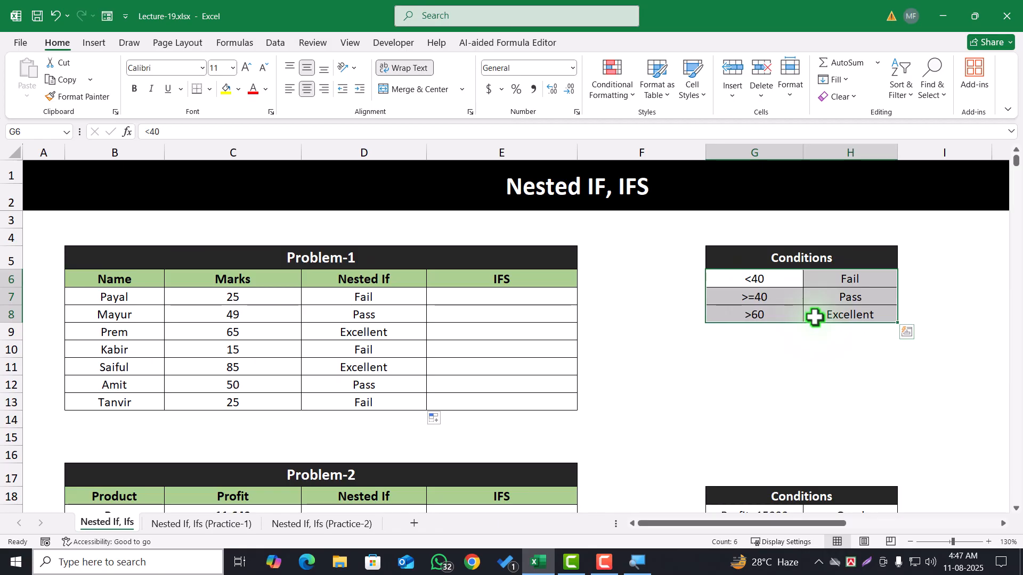
{"action": "left_click", "coordinate": [778, 318]}
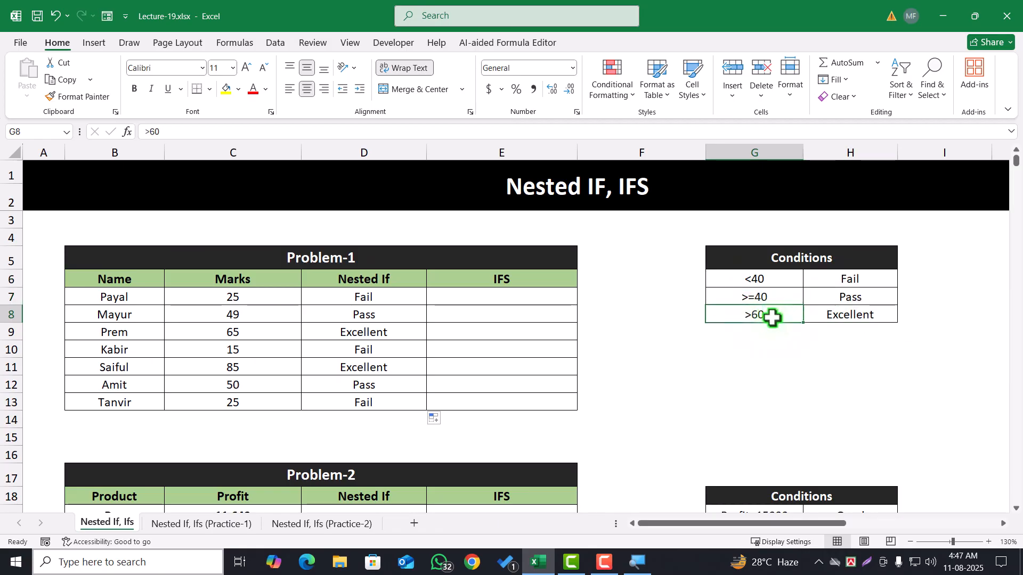
{"action": "left_click_drag", "start_coordinate": [769, 316], "coordinate": [879, 316]}
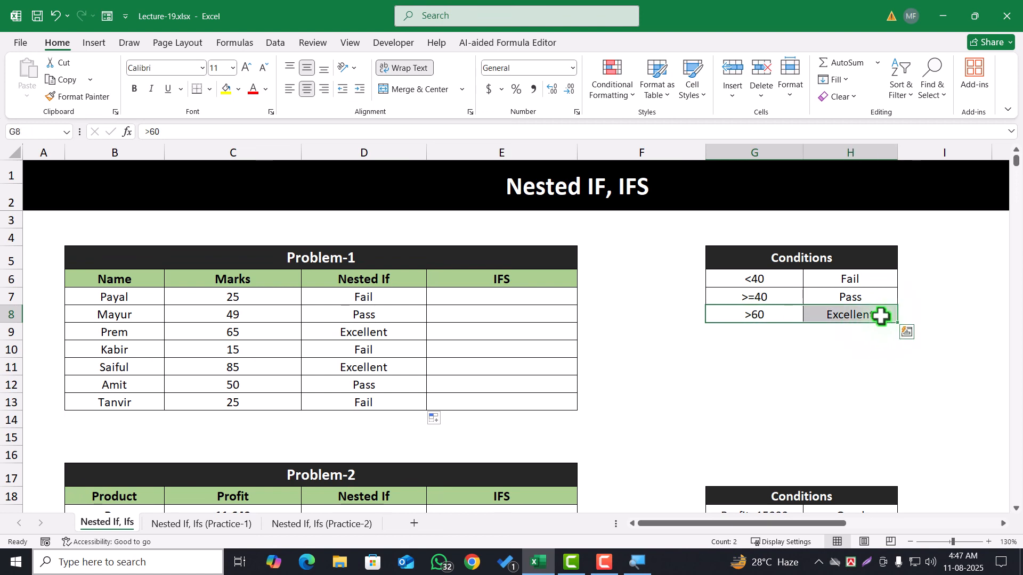
{"action": "left_click_drag", "start_coordinate": [769, 296], "coordinate": [846, 296]}
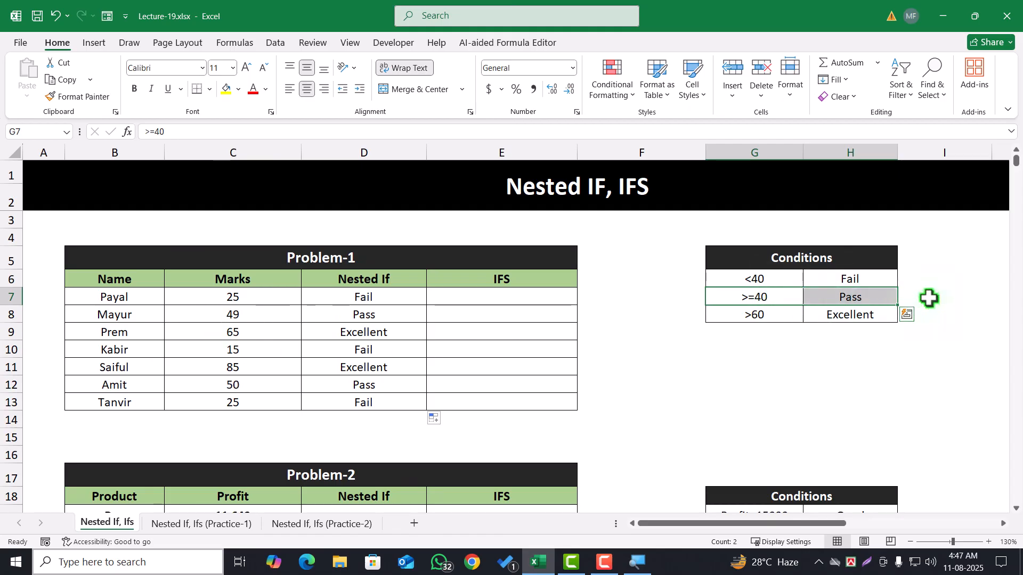
{"action": "left_click", "coordinate": [767, 281]}
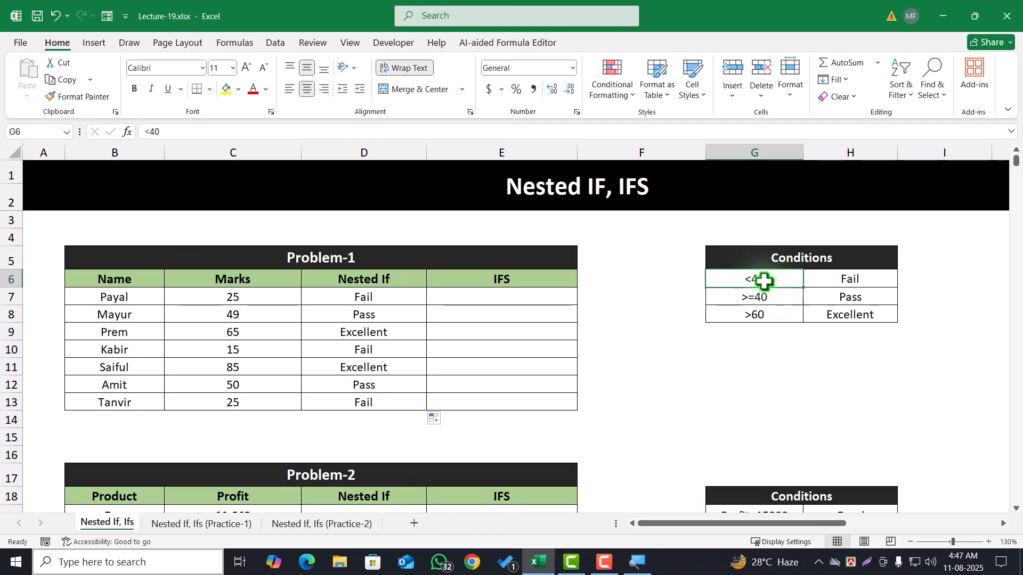
{"action": "left_click_drag", "start_coordinate": [771, 280], "coordinate": [851, 282]}
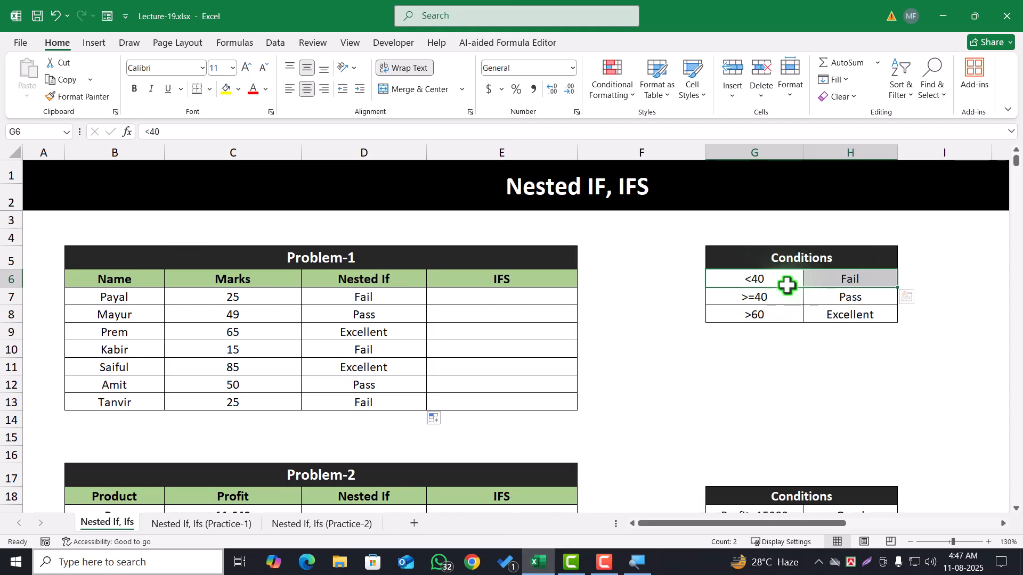
Close the D7 formula unchanged and clear all the Nested If results in D7:D13
{"action": "left_click", "coordinate": [398, 297]}
{"action": "double_click", "coordinate": [363, 298]}
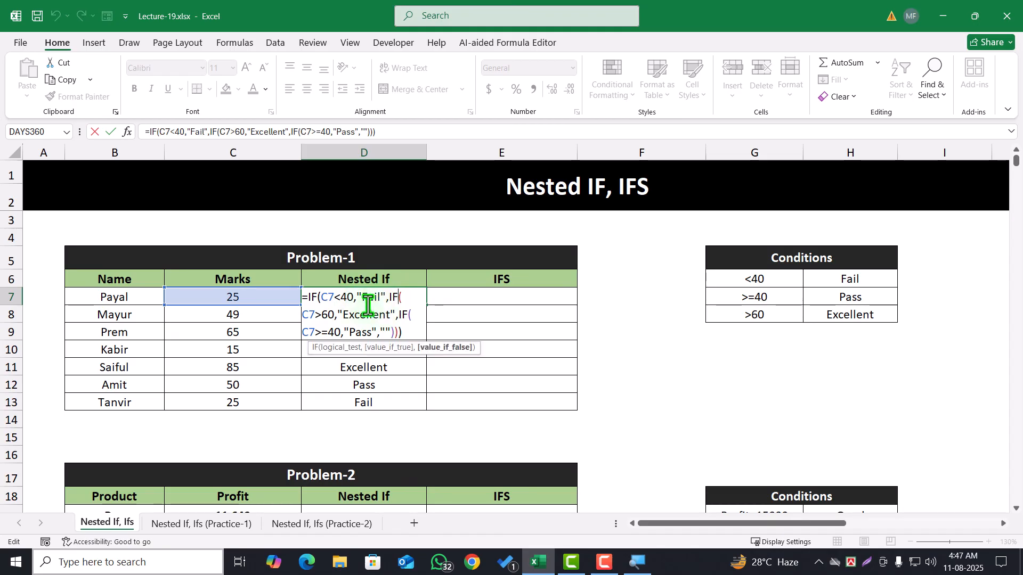
{"action": "key", "text": "Escape"}
{"action": "left_click_drag", "start_coordinate": [367, 303], "coordinate": [372, 395]}
{"action": "key", "text": "Delete"}
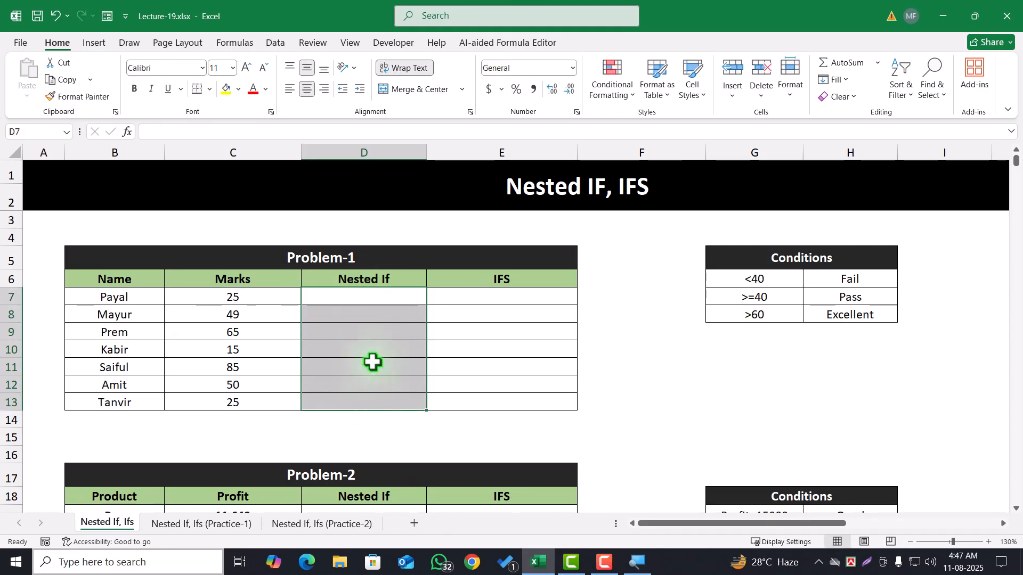
Start a new IF formula in D7 that tests C7>60 and returns "Excellent" when true
{"action": "left_click", "coordinate": [368, 293]}
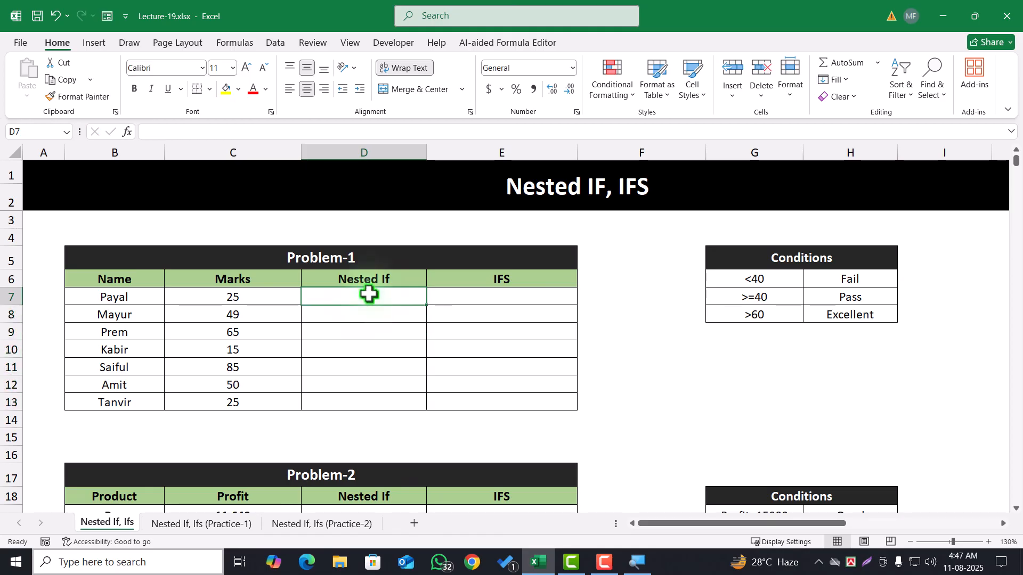
{"action": "type", "text": "=if"}
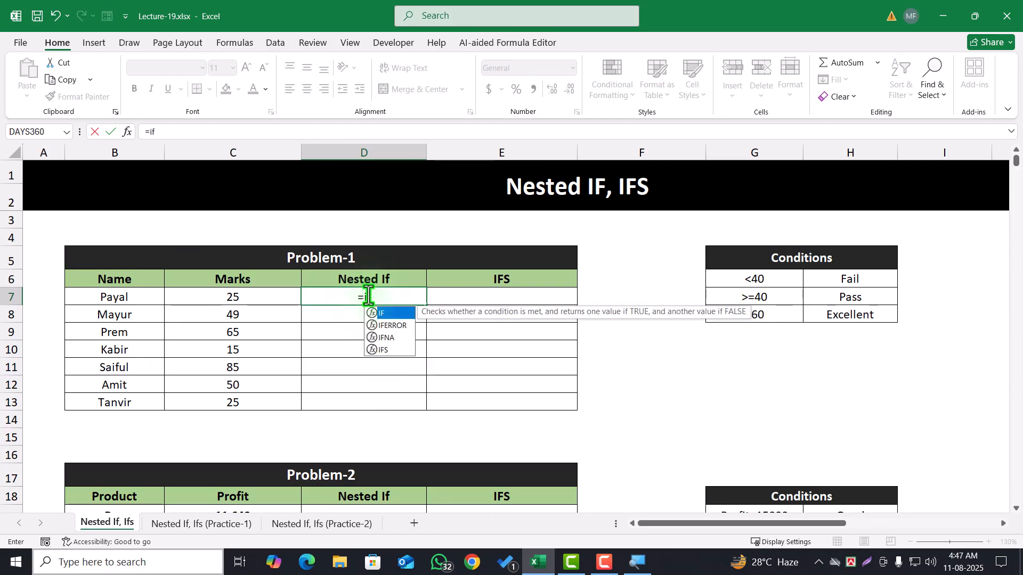
{"action": "key", "text": "Tab"}
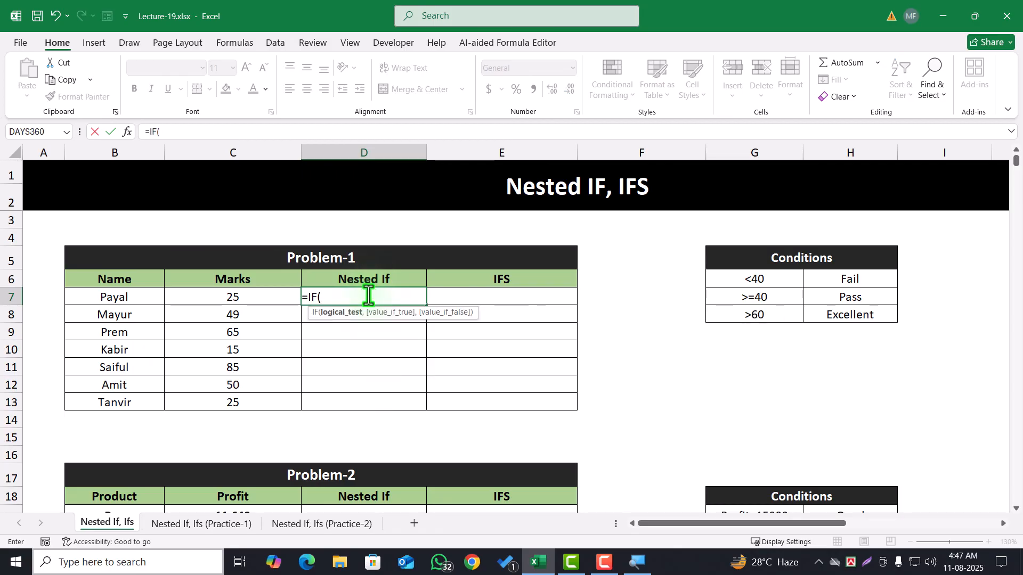
{"action": "left_click", "coordinate": [244, 297]}
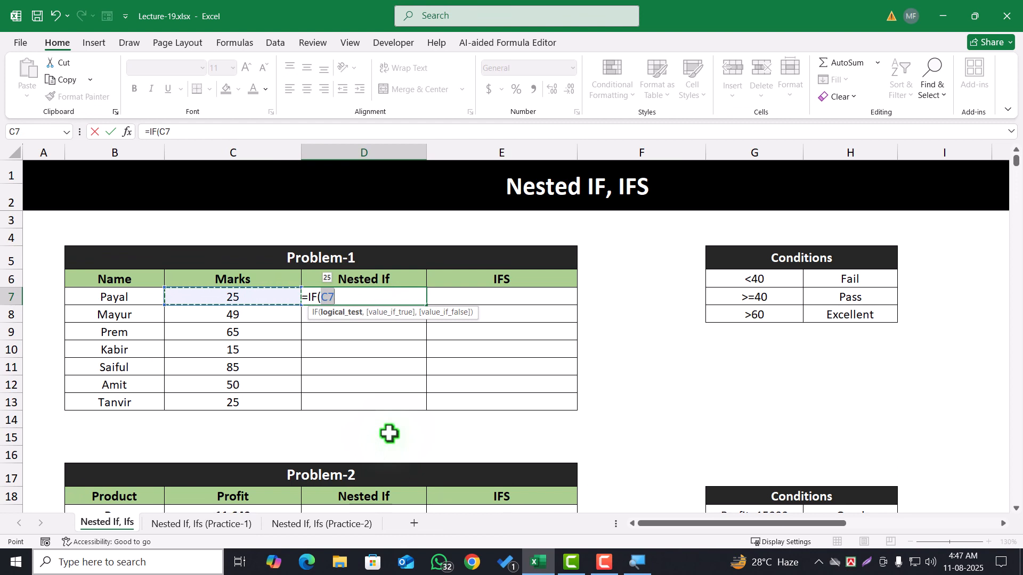
{"action": "type", "text": ">60"}
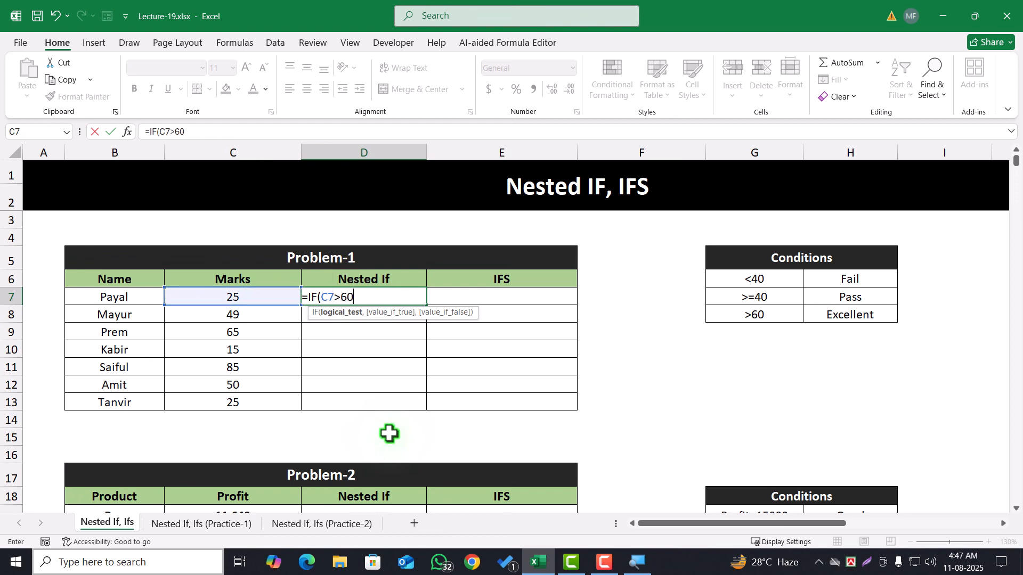
{"action": "type", "text": ",\"Ex"}
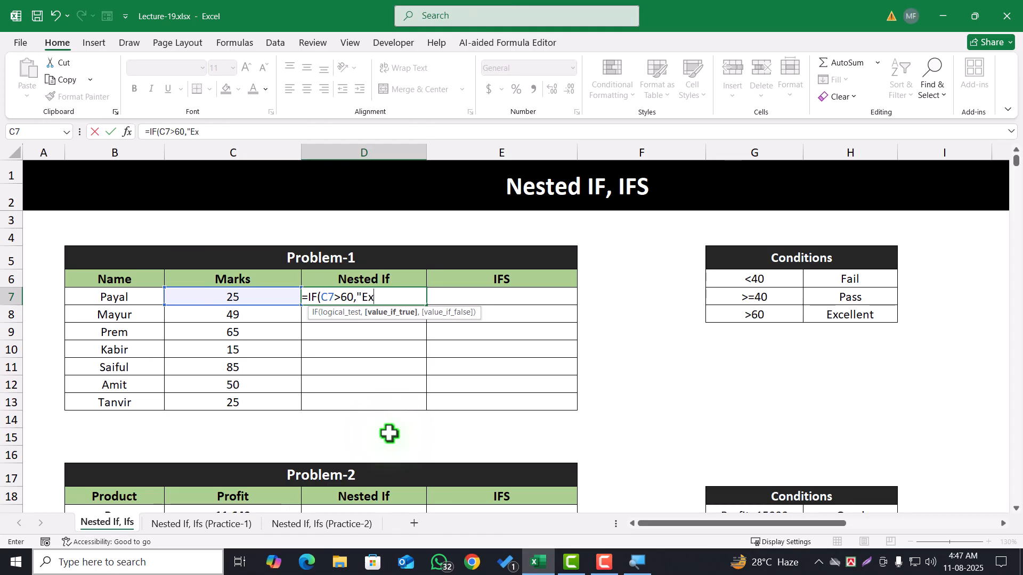
{"action": "type", "text": "cellent\","}
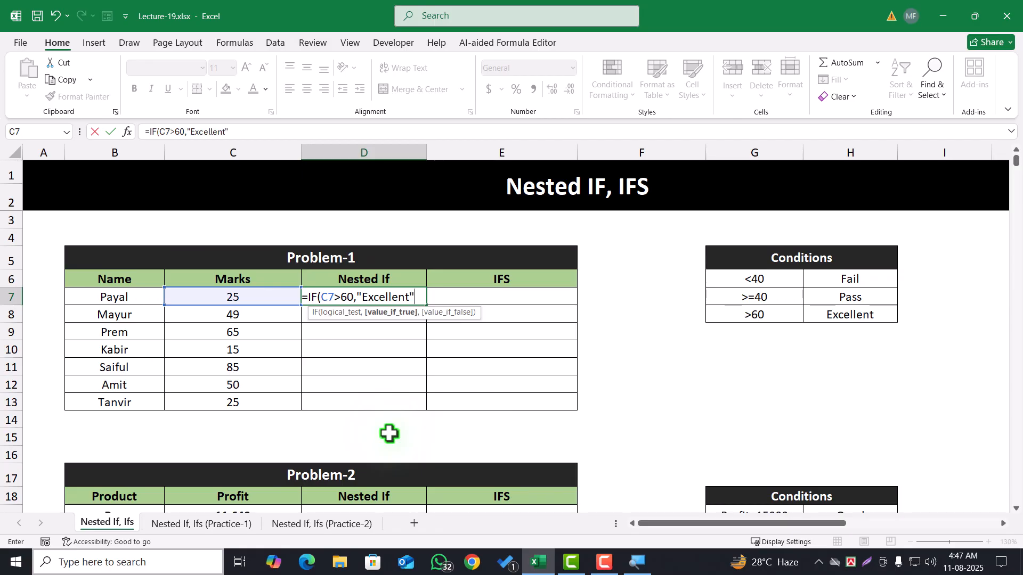
{"action": "type", "text": "IF("}
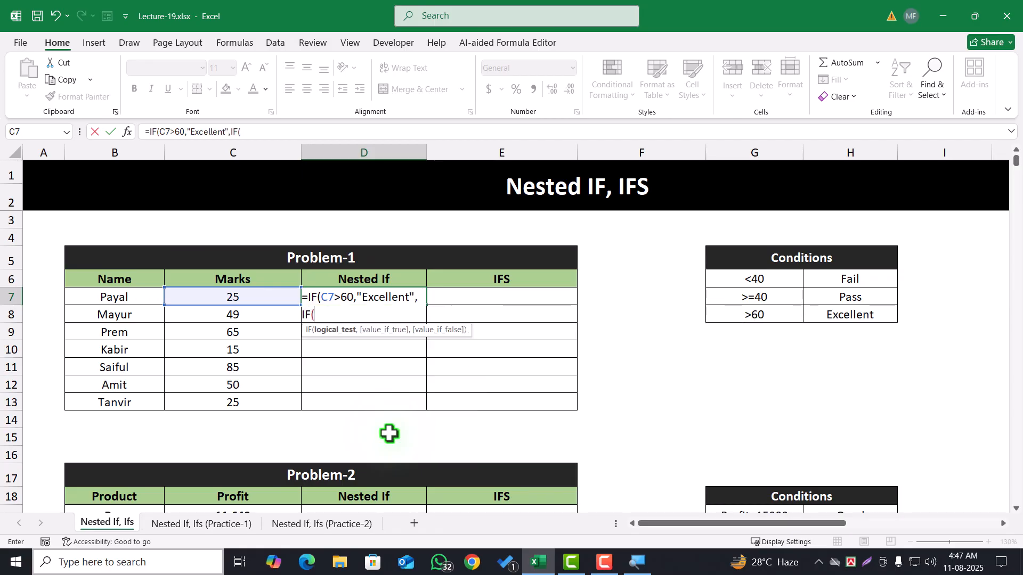
Nest a second IF in D7 that returns "Pass" when C7>=40, continuing up to its value-if-false argument
{"action": "left_click", "coordinate": [232, 296]}
{"action": "type", "text": ">"}
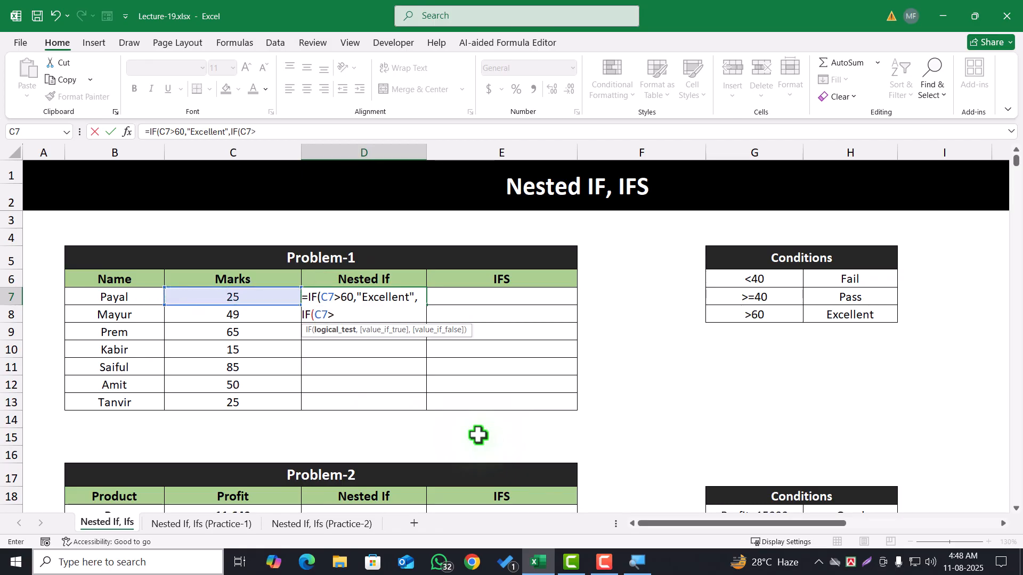
{"action": "type", "text": "=40,\"P"}
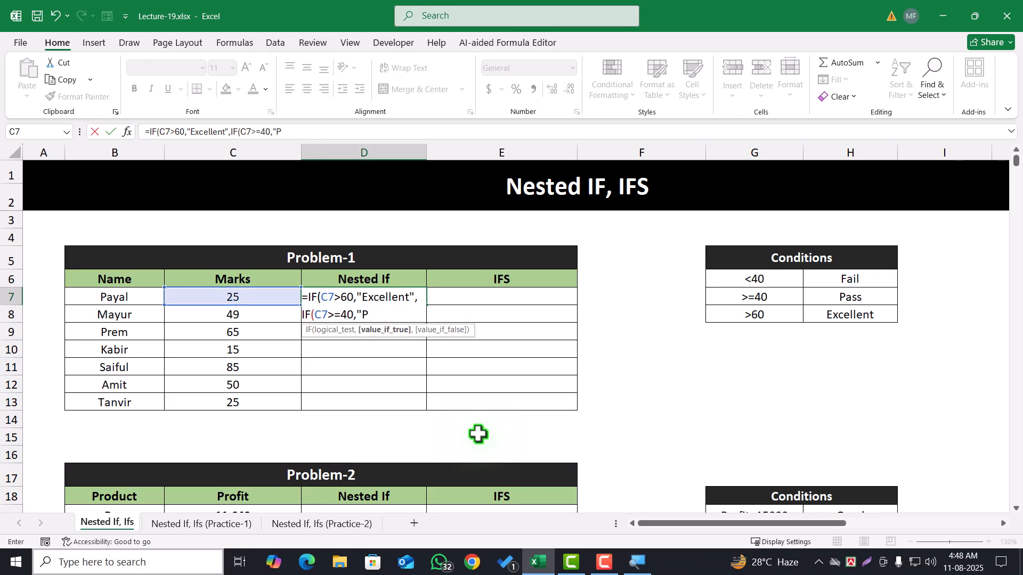
{"action": "type", "text": "ass\""}
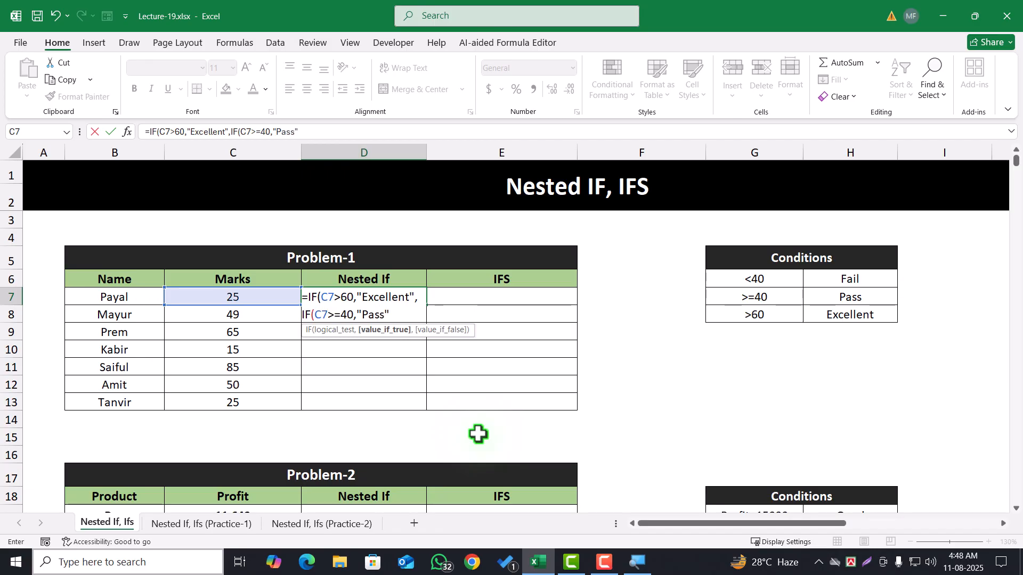
{"action": "type", "text": ","}
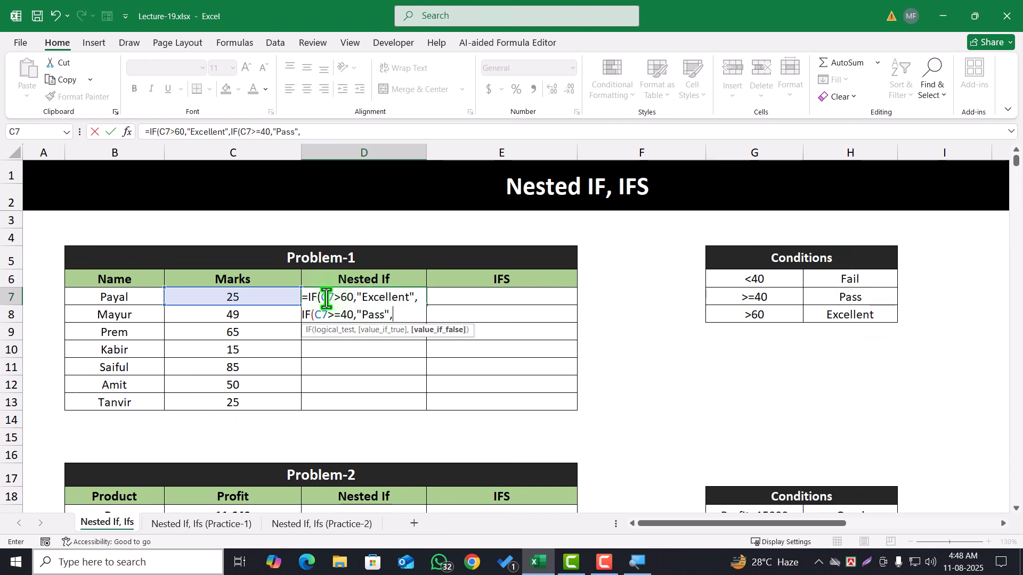
Review the >60 and >=40 tests in the D7 formula, and complete it with "Fail" as the last value-if-false
{"action": "left_click", "coordinate": [357, 299]}
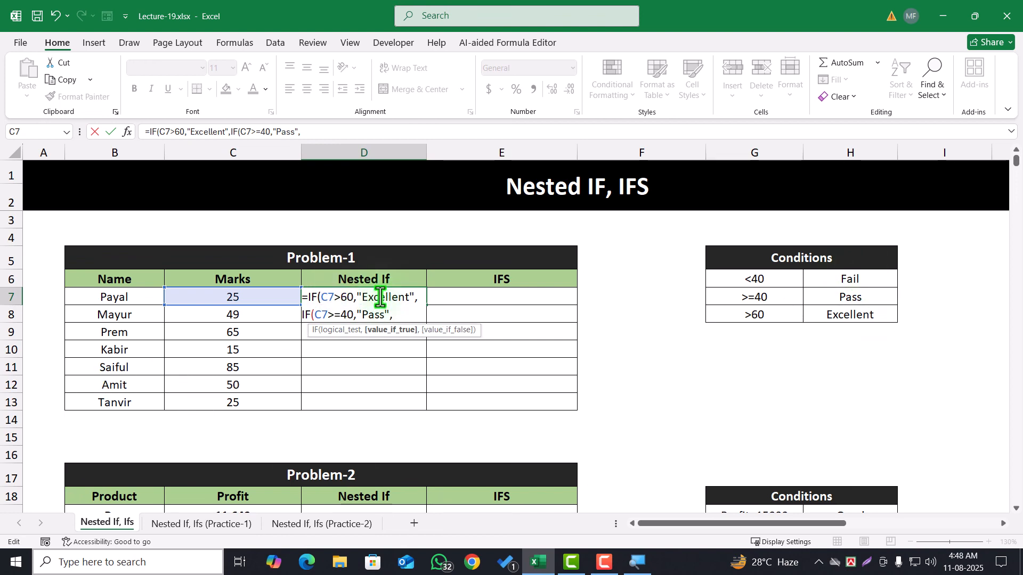
{"action": "left_click", "coordinate": [332, 315]}
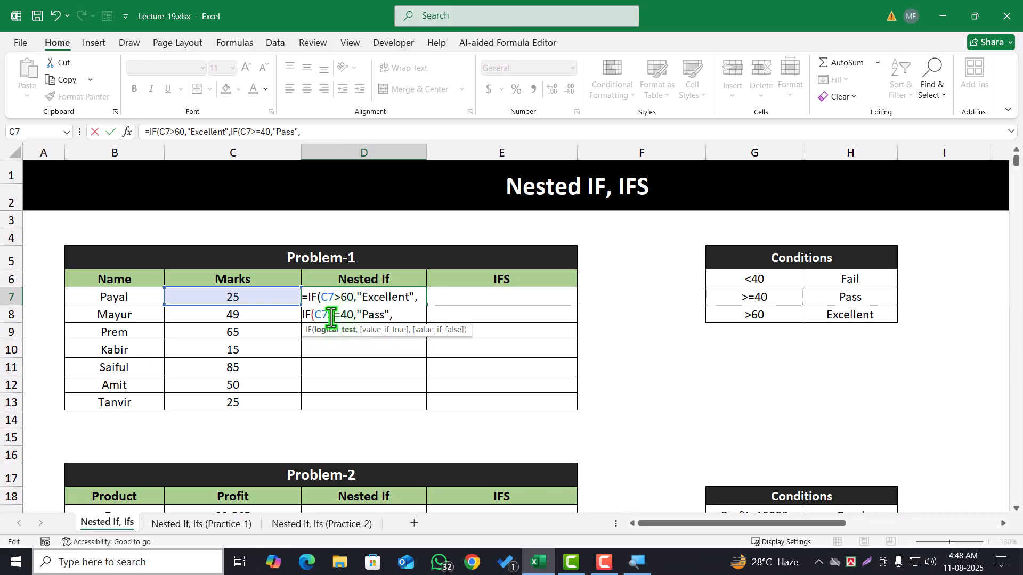
{"action": "left_click_drag", "start_coordinate": [341, 298], "coordinate": [397, 298]}
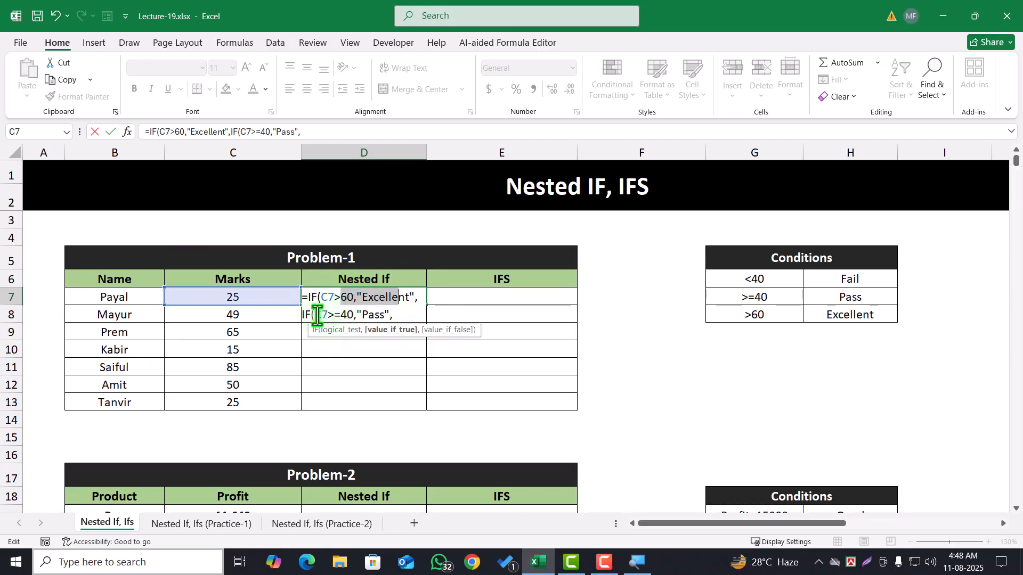
{"action": "left_click_drag", "start_coordinate": [315, 315], "coordinate": [347, 316]}
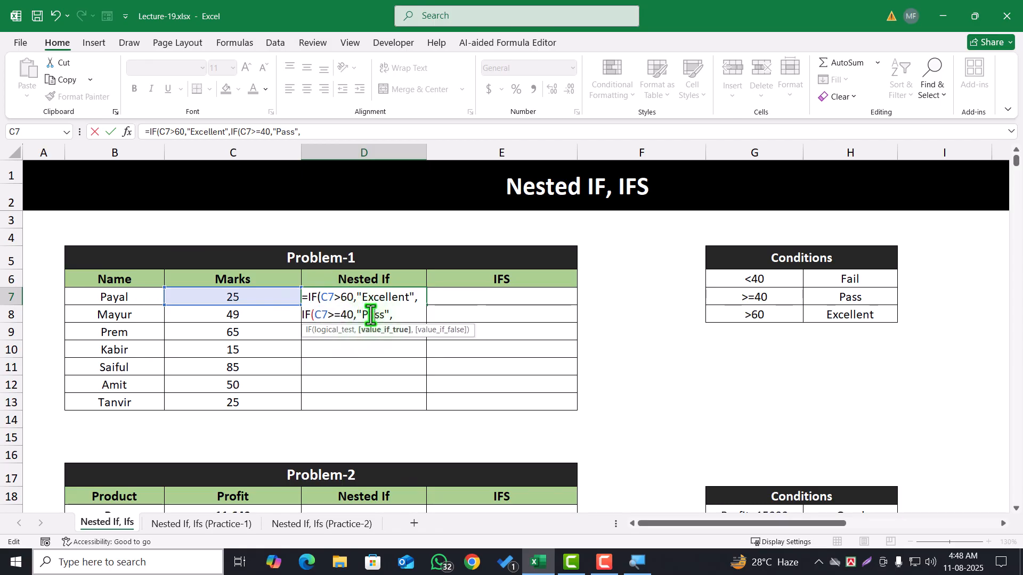
{"action": "left_click_drag", "start_coordinate": [356, 314], "coordinate": [396, 314]}
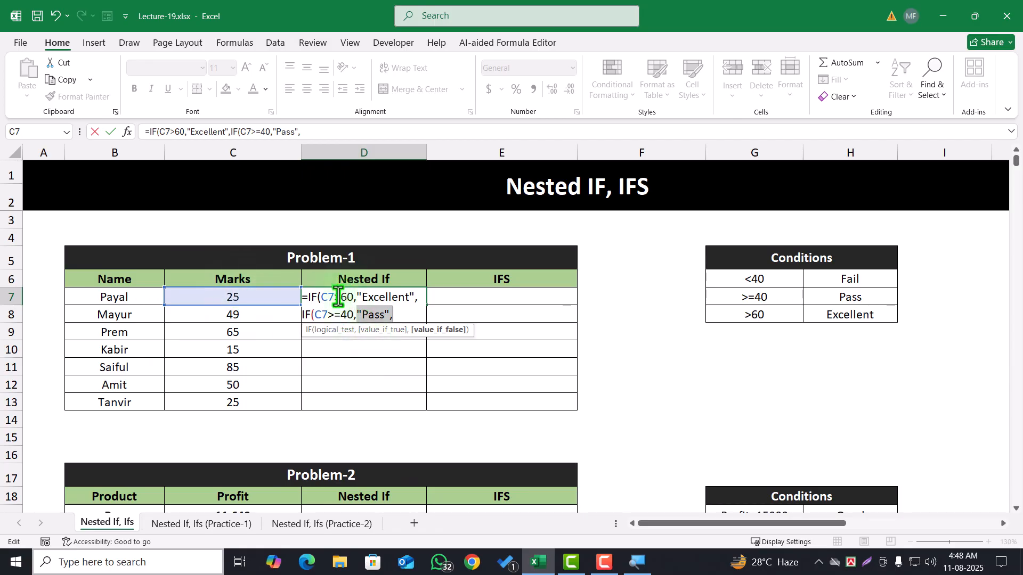
{"action": "left_click_drag", "start_coordinate": [328, 315], "coordinate": [354, 316]}
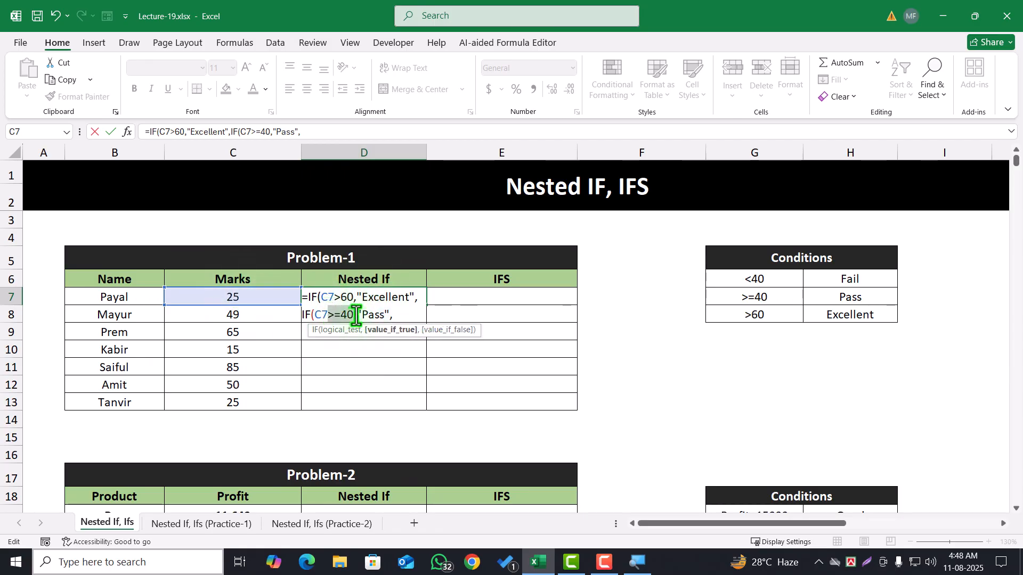
{"action": "left_click", "coordinate": [394, 315]}
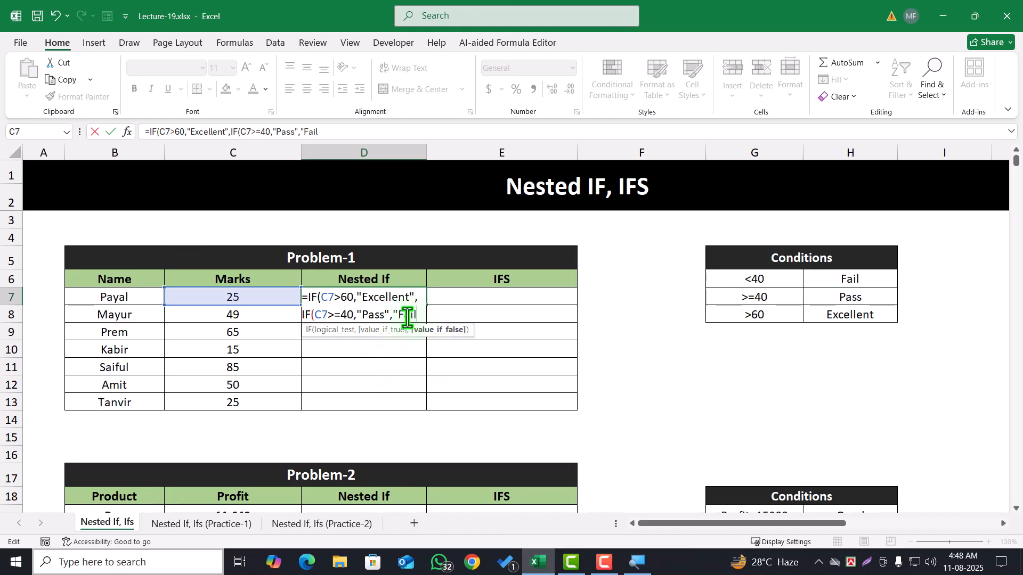
{"action": "type", "text": ")"}
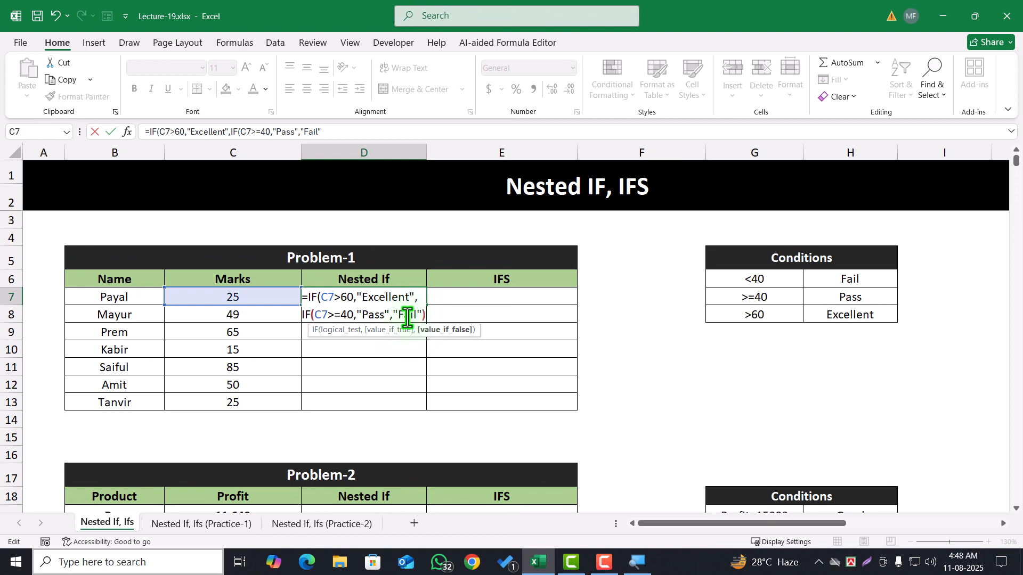
{"action": "type", "text": ")"}
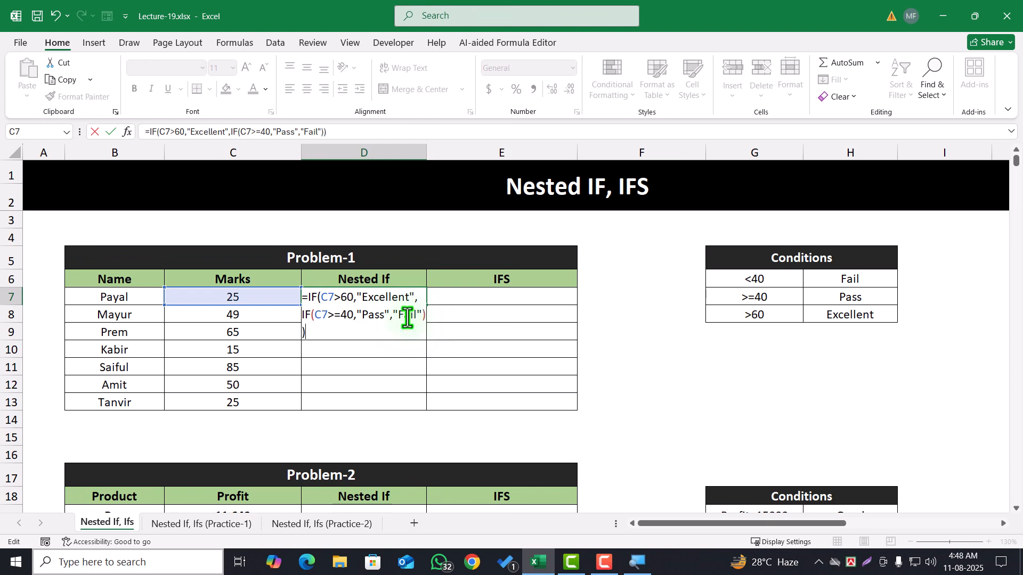
{"action": "key", "text": "Return"}
Test the D7 formula by setting the mark in C7 to 45 and 65, and restore the mark to 25
{"action": "left_click", "coordinate": [398, 284]}
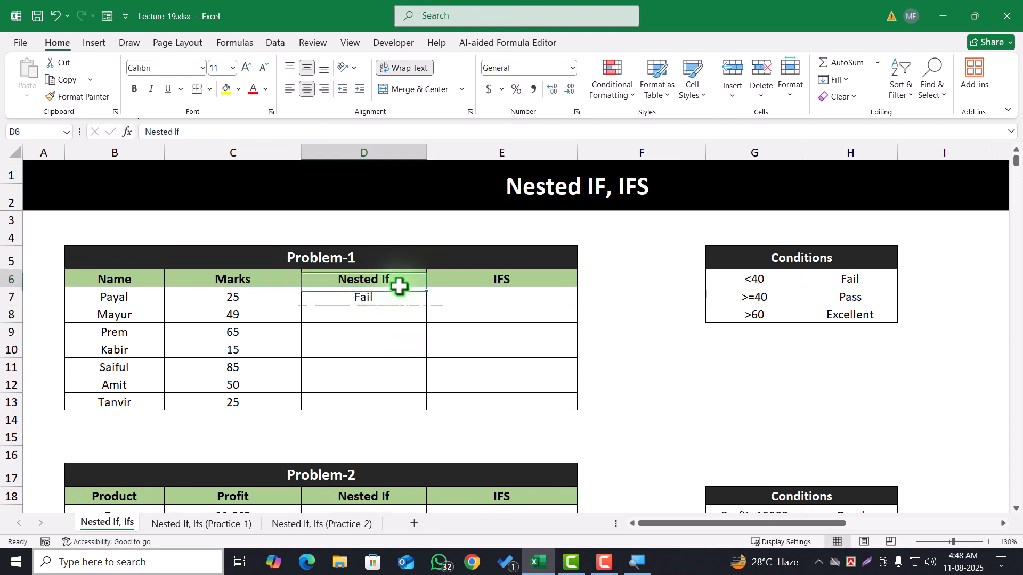
{"action": "left_click", "coordinate": [425, 304]}
{"action": "left_click", "coordinate": [225, 297]}
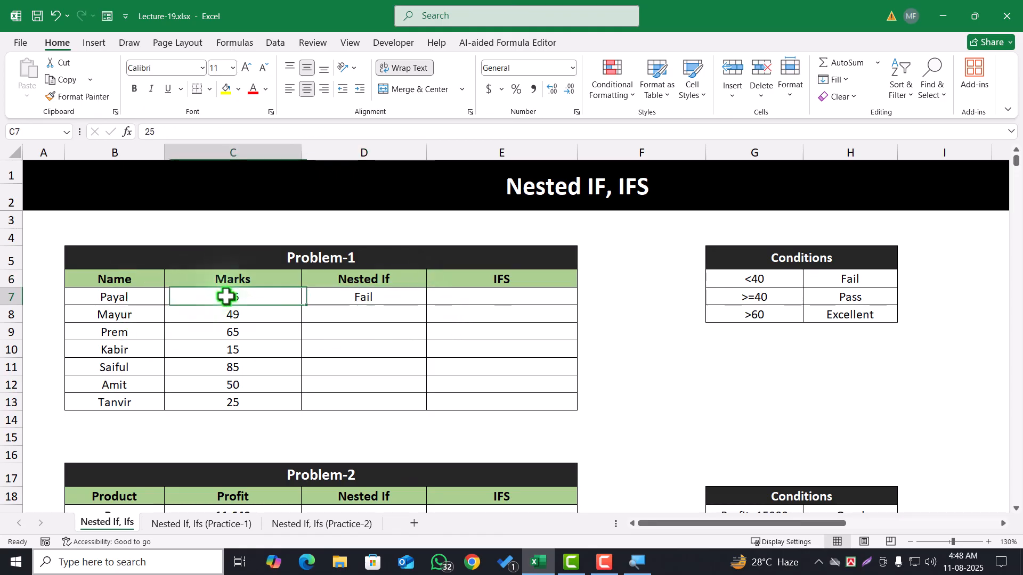
{"action": "type", "text": "45"}
{"action": "key", "text": "Return"}
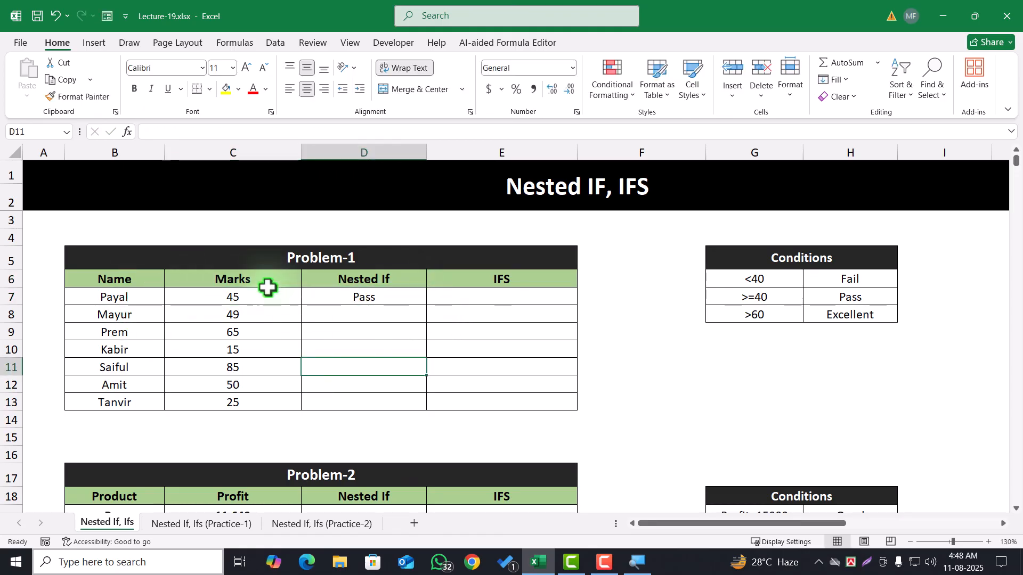
{"action": "left_click", "coordinate": [265, 292]}
{"action": "type", "text": "65"}
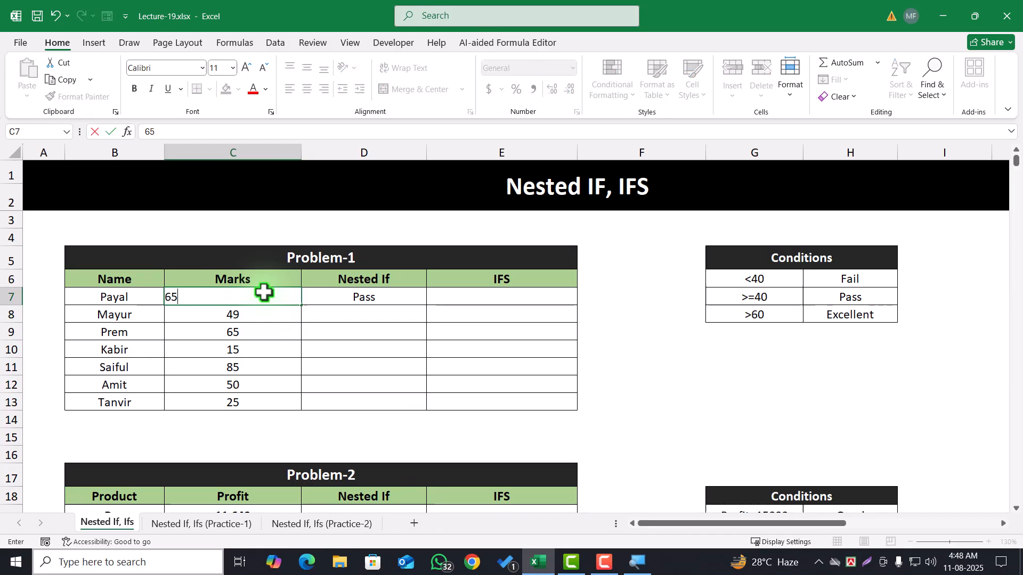
{"action": "left_click", "coordinate": [358, 364]}
{"action": "left_click", "coordinate": [245, 295]}
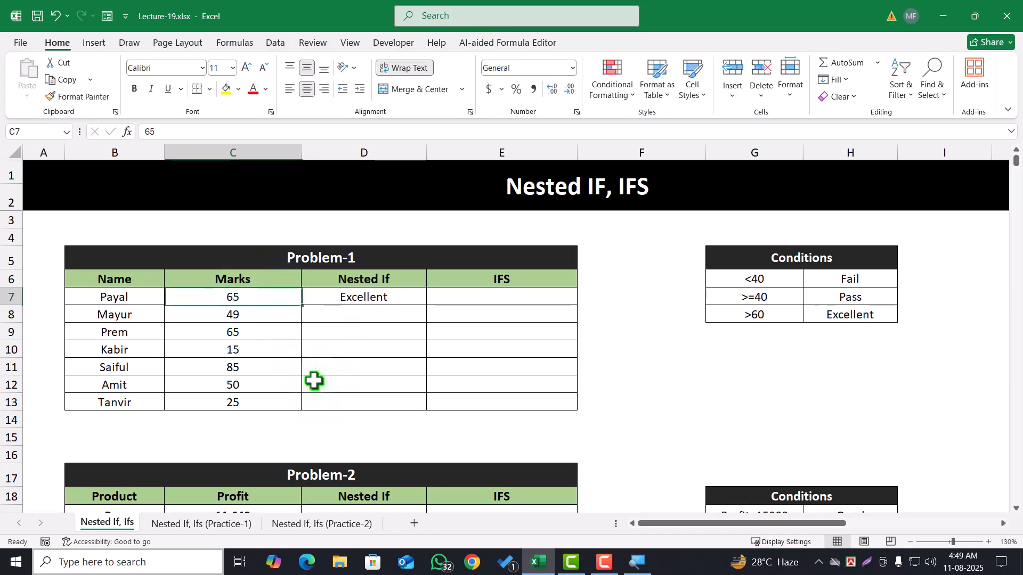
{"action": "type", "text": "2"}
{"action": "left_click", "coordinate": [365, 297]}
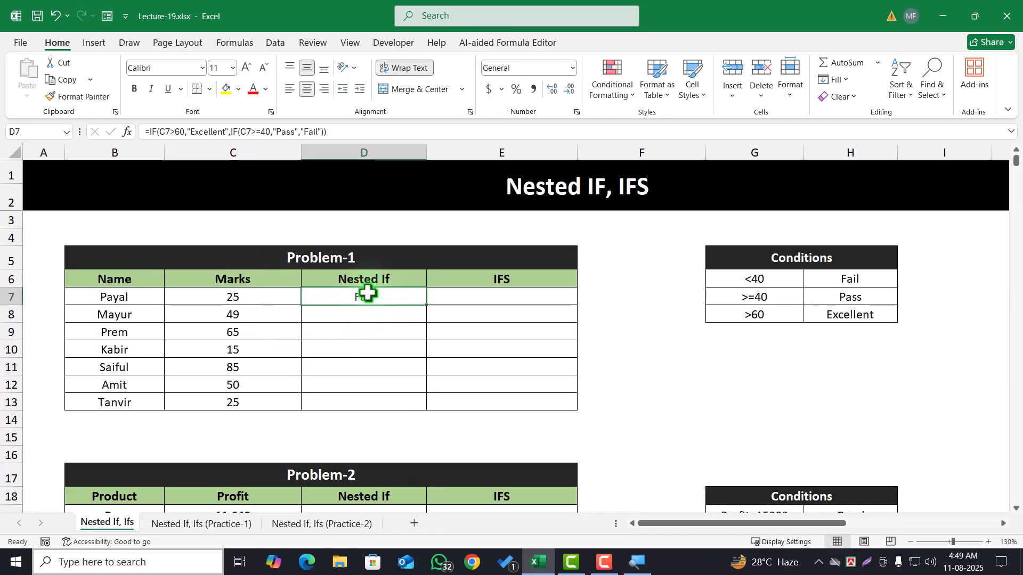
Replace the "Fail" ending of the D7 formula with a third nested IF that tests C7<40 and returns "Fail" when true
{"action": "double_click", "coordinate": [365, 297]}
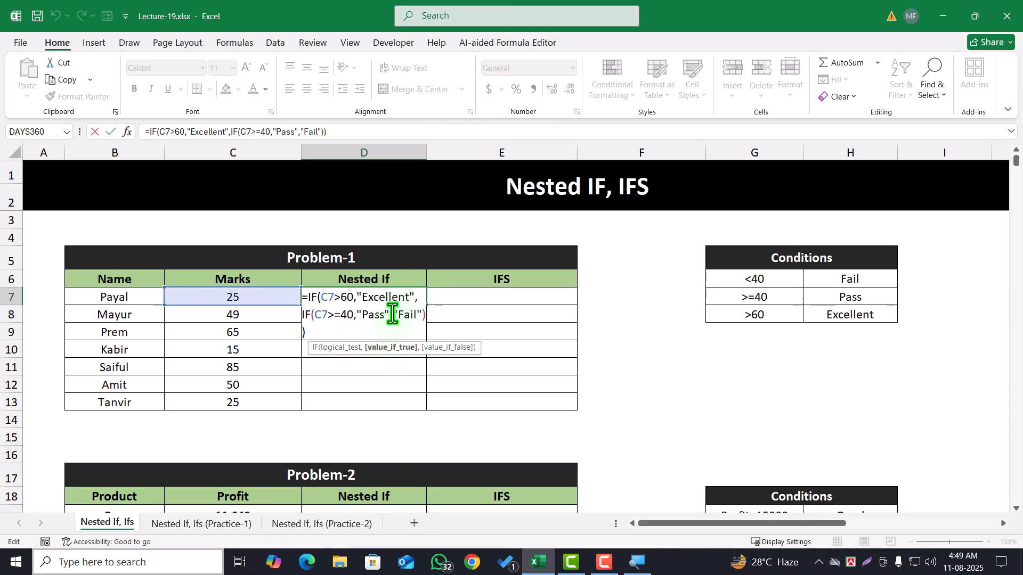
{"action": "left_click_drag", "start_coordinate": [394, 316], "coordinate": [443, 334]}
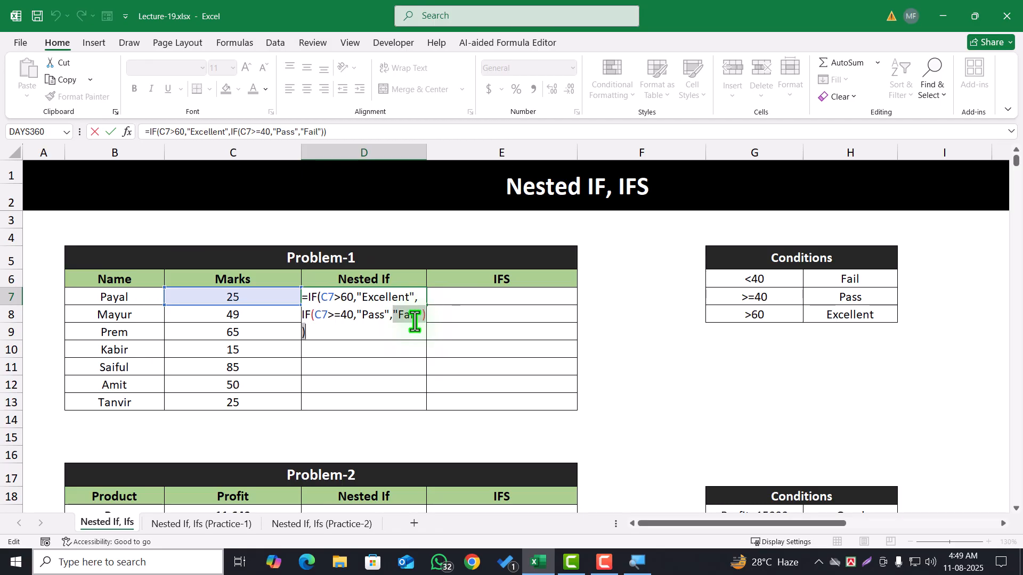
{"action": "key", "text": "BackSpace"}
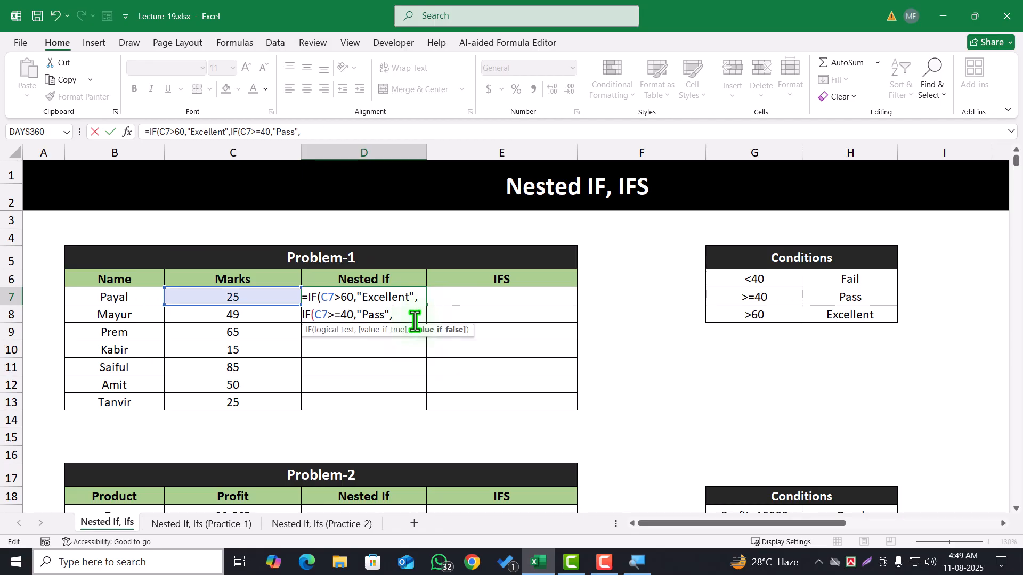
{"action": "type", "text": "IF("}
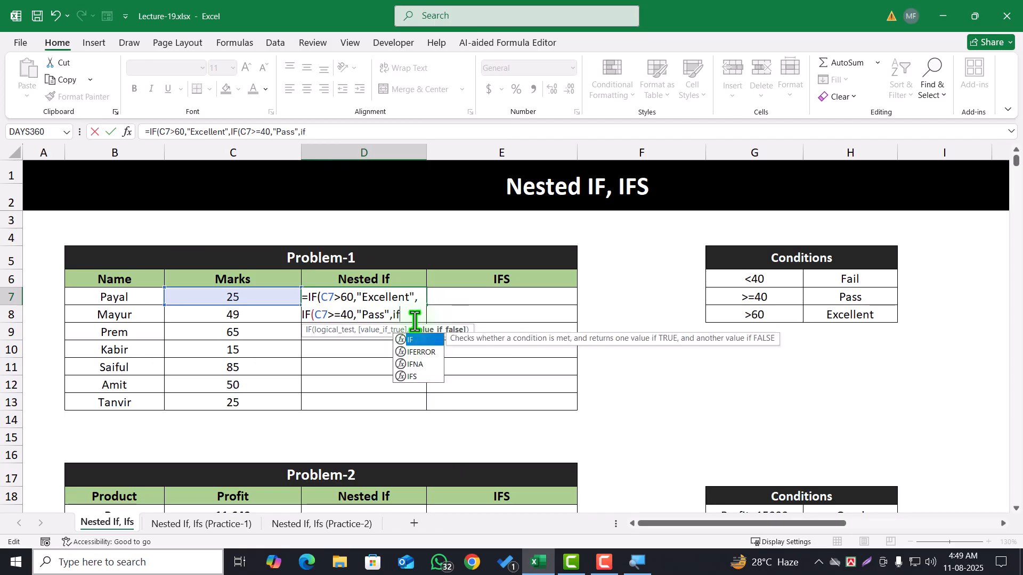
{"action": "left_click", "coordinate": [256, 296]}
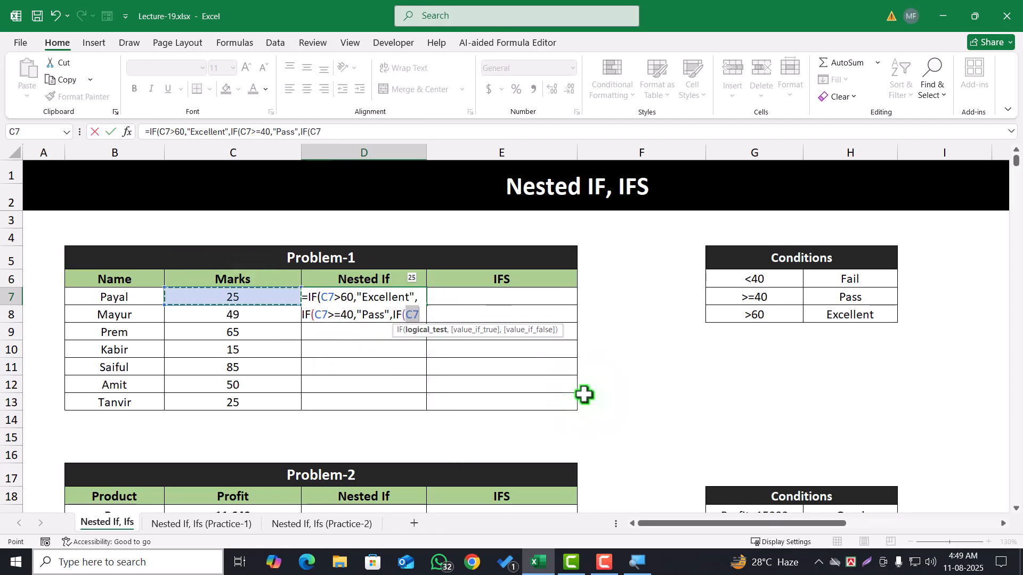
{"action": "type", "text": "<"}
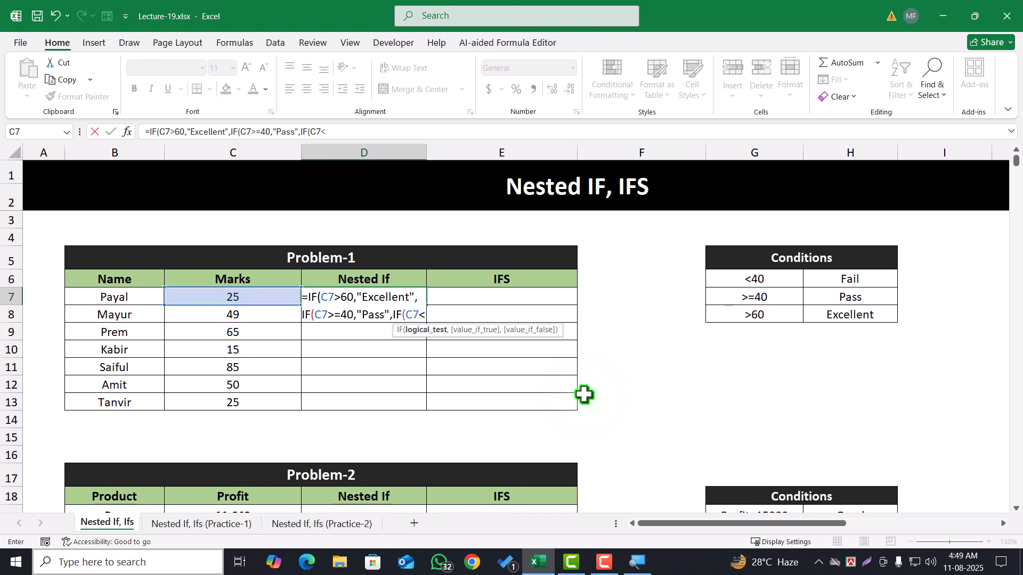
{"action": "type", "text": "40,"}
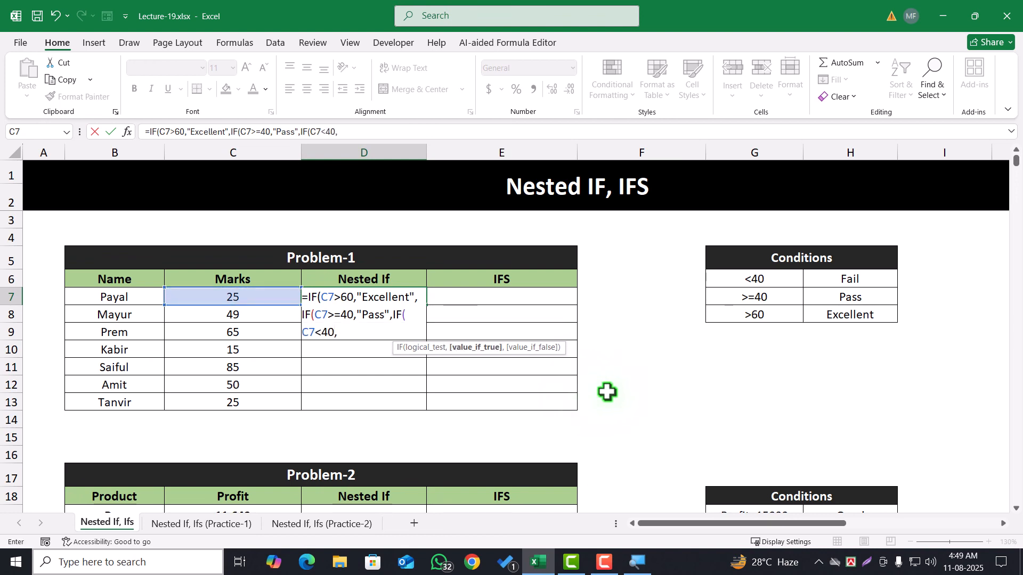
{"action": "type", "text": "\"Fail\","}
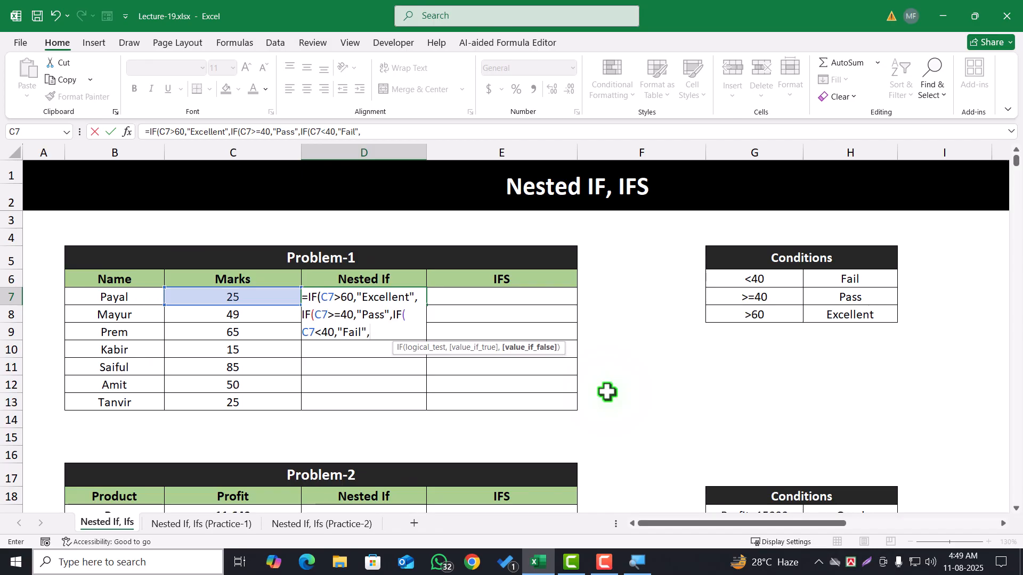
Finish the D7 formula with an empty string as the last value-if-false, and fill it down the Problem-1 Nested If column
{"action": "type", "text": "\"\")))"}
{"action": "key", "text": "Return"}
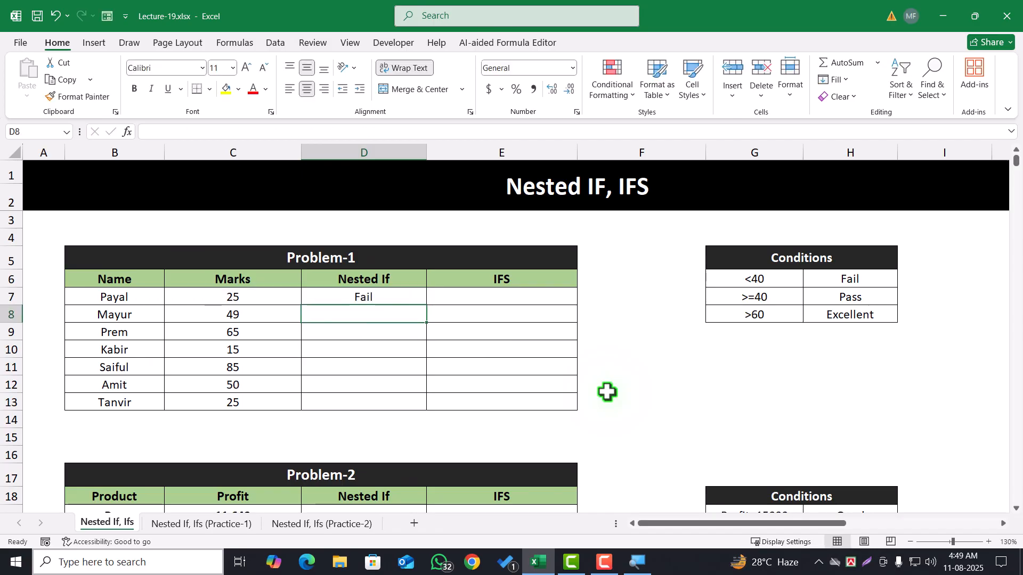
{"action": "left_click", "coordinate": [407, 294]}
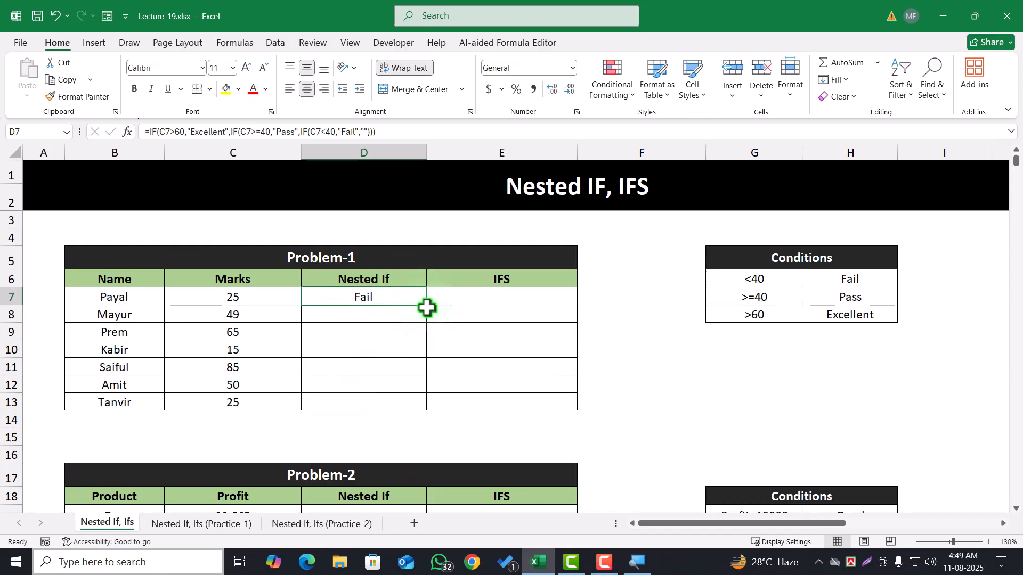
{"action": "double_click", "coordinate": [427, 305]}
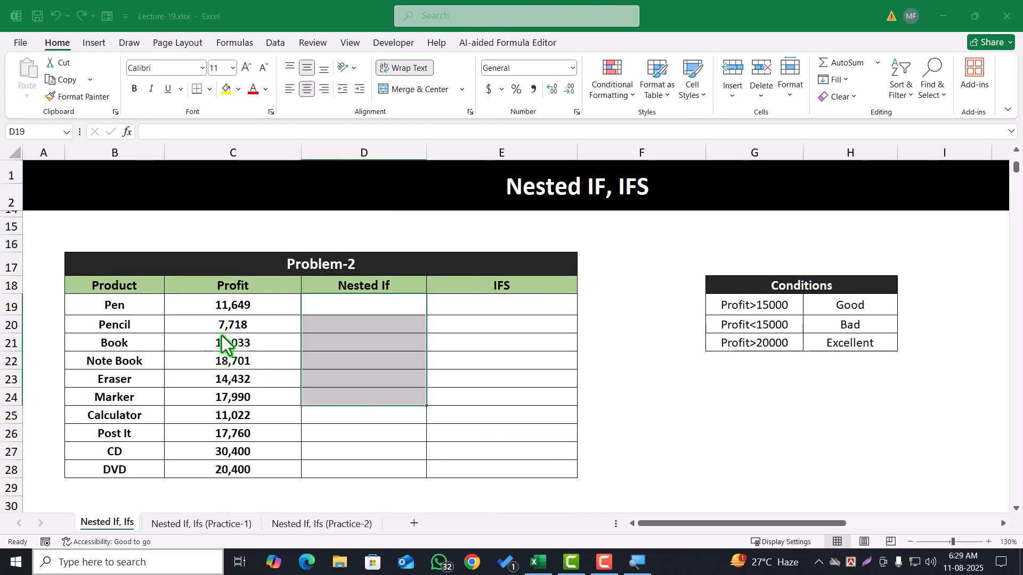
Examine the Problem-2 product and profit table and its Profit>15000, Profit<15000 and Profit>20000 rules in the Conditions table
{"action": "left_click_drag", "start_coordinate": [92, 263], "coordinate": [486, 474]}
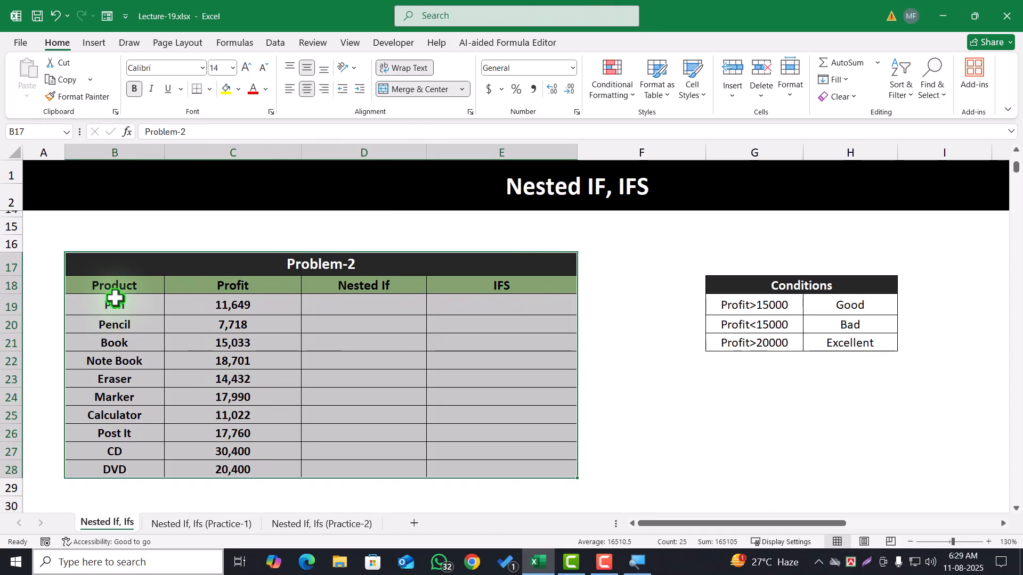
{"action": "left_click_drag", "start_coordinate": [114, 300], "coordinate": [237, 459]}
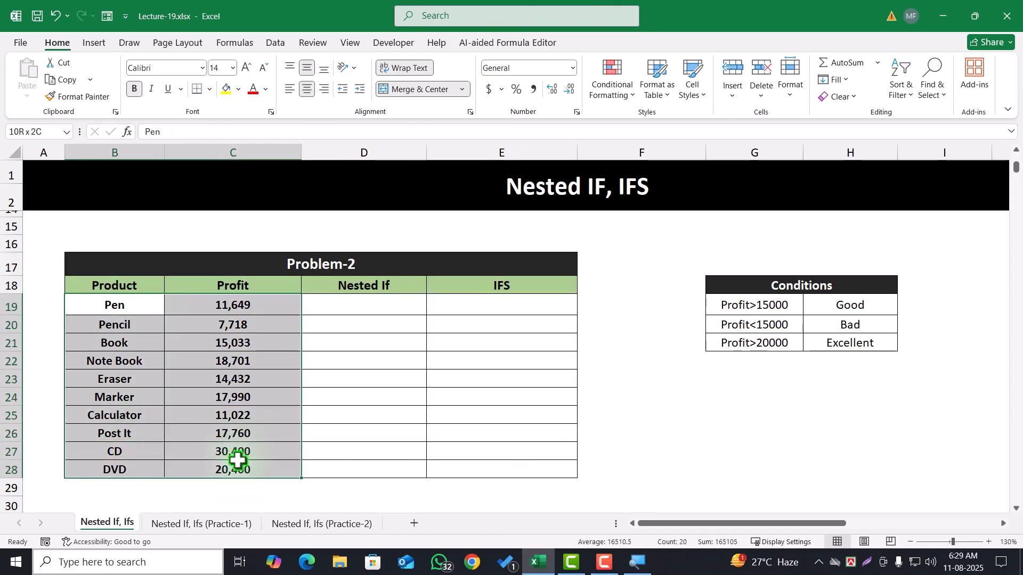
{"action": "left_click", "coordinate": [126, 304]}
{"action": "left_click", "coordinate": [231, 306]}
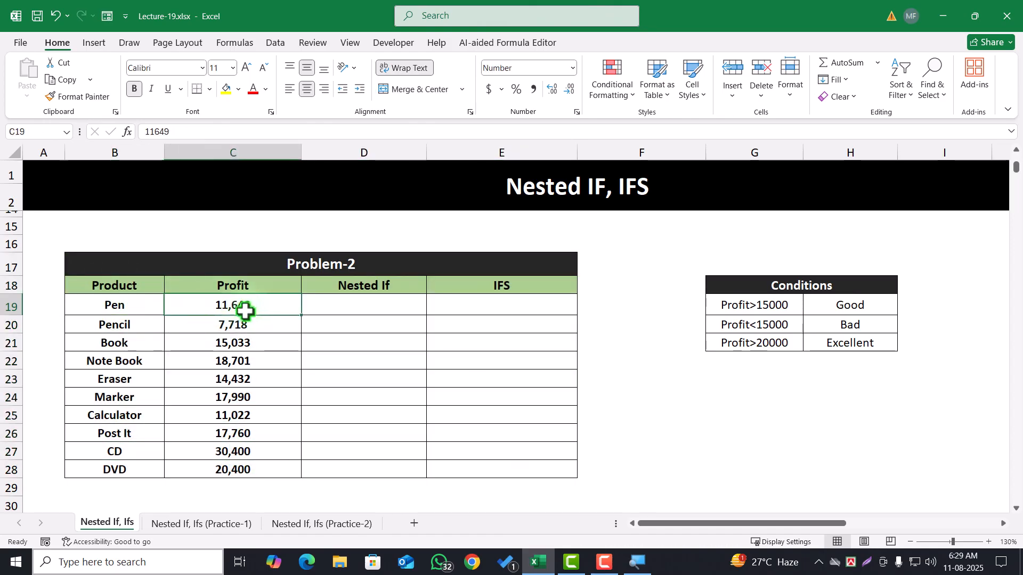
{"action": "left_click", "coordinate": [243, 326]}
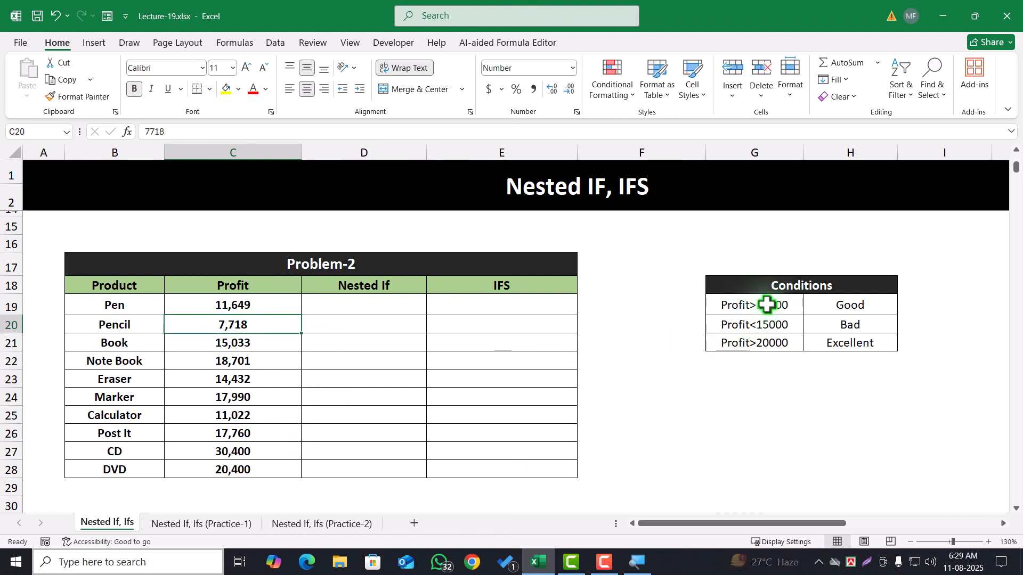
{"action": "left_click_drag", "start_coordinate": [762, 283], "coordinate": [801, 338]}
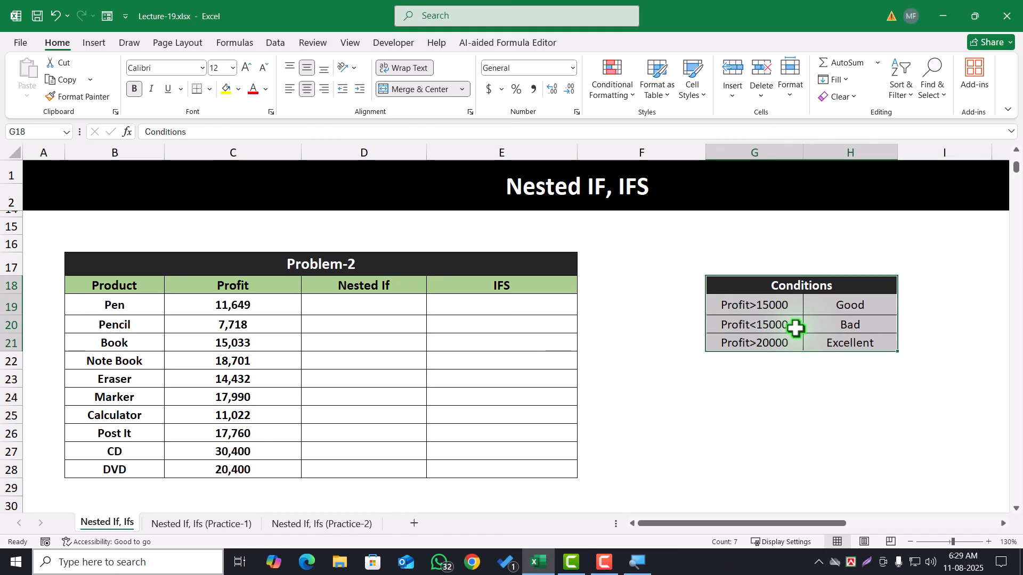
{"action": "left_click", "coordinate": [760, 306]}
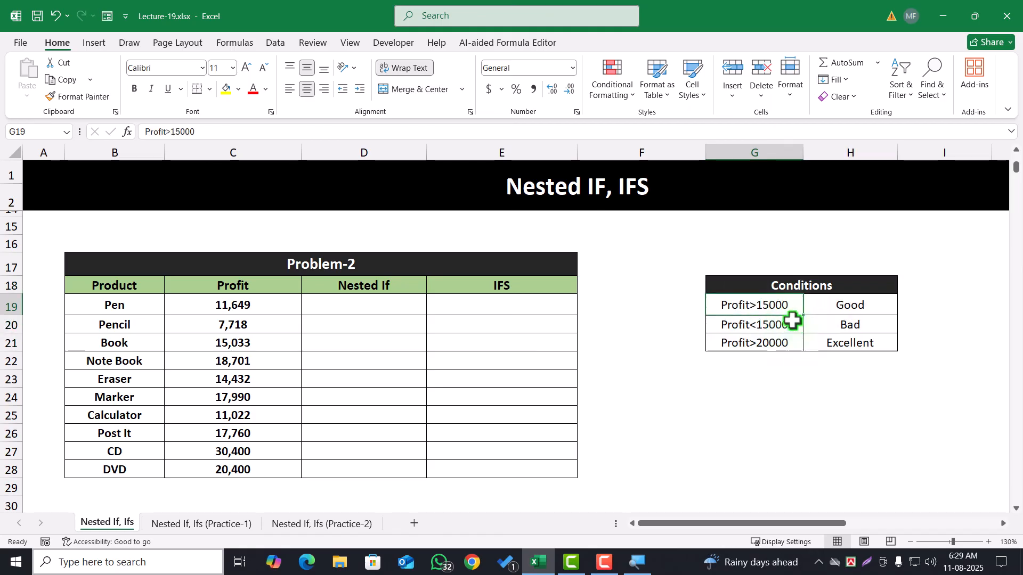
{"action": "left_click", "coordinate": [843, 308]}
{"action": "left_click", "coordinate": [738, 326]}
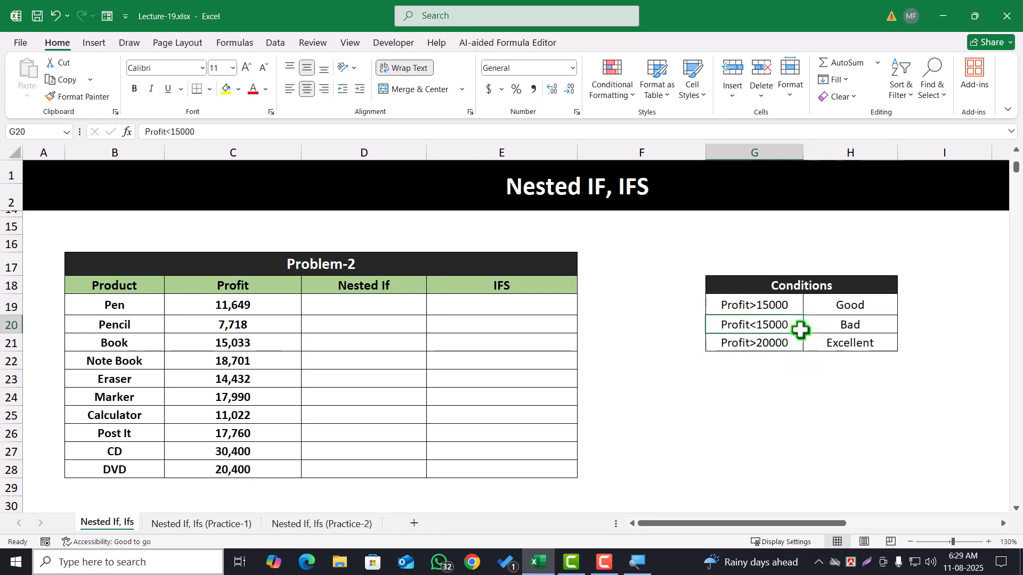
{"action": "left_click", "coordinate": [850, 325]}
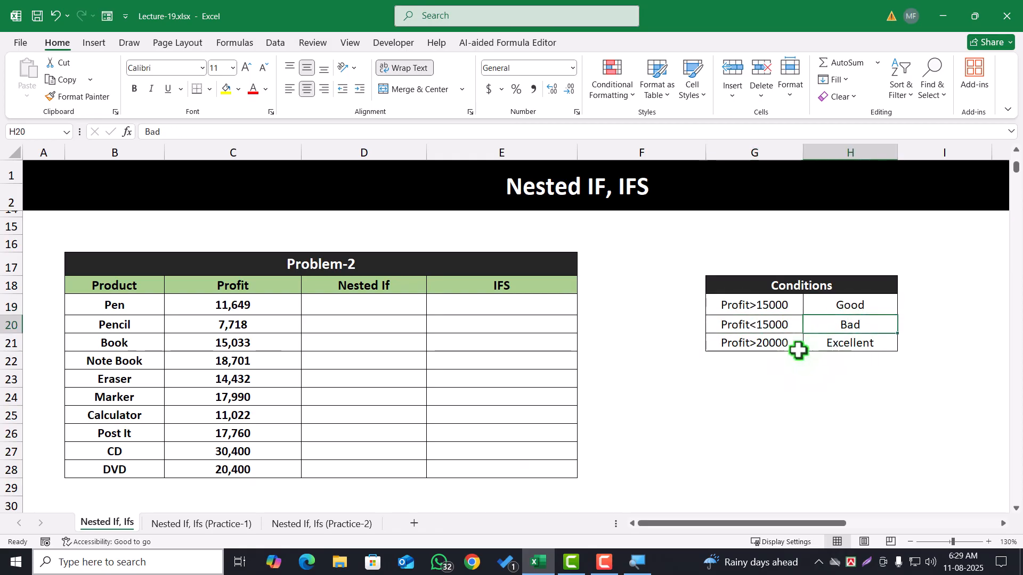
{"action": "left_click", "coordinate": [770, 347]}
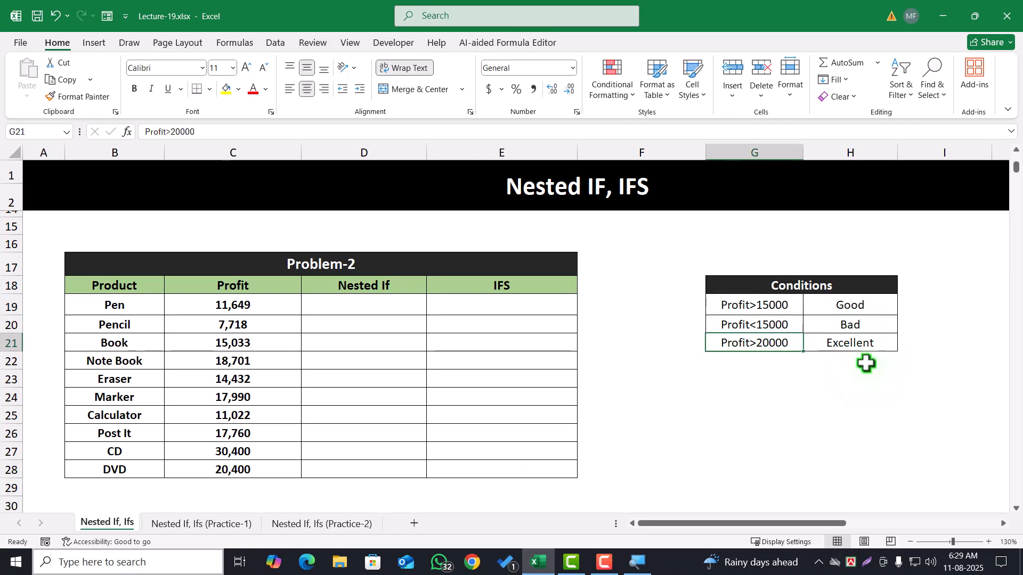
Start an IF formula in D19 of the Problem-2 Nested If column that returns "Excellent" when C19>20000
{"action": "left_click", "coordinate": [857, 348]}
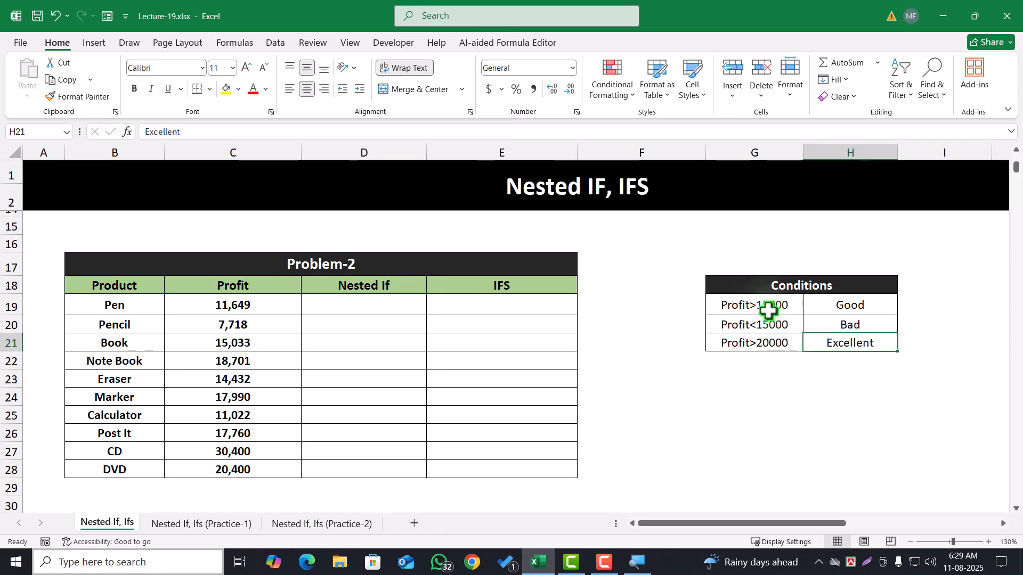
{"action": "left_click_drag", "start_coordinate": [767, 308], "coordinate": [817, 336]}
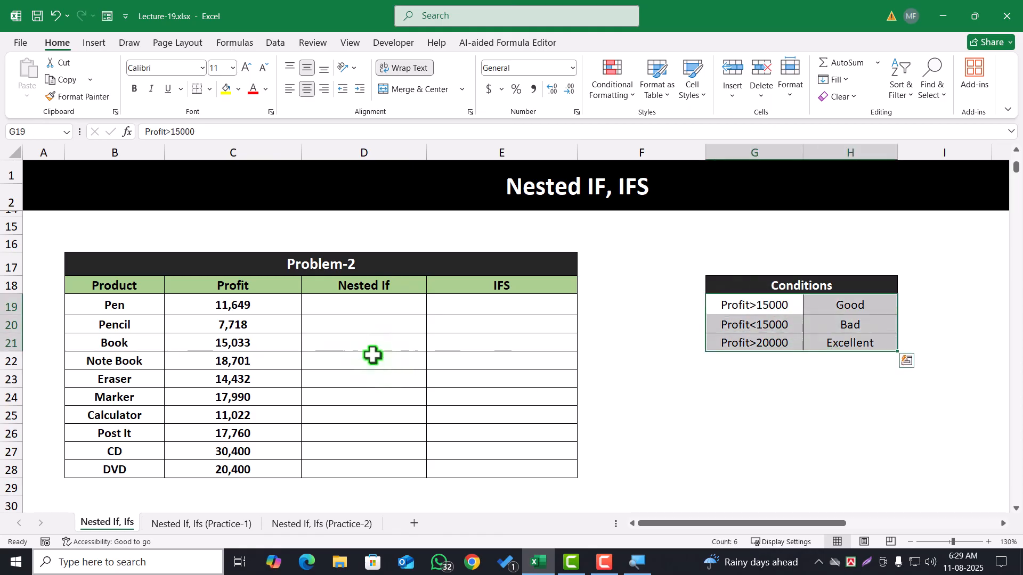
{"action": "left_click", "coordinate": [349, 305]}
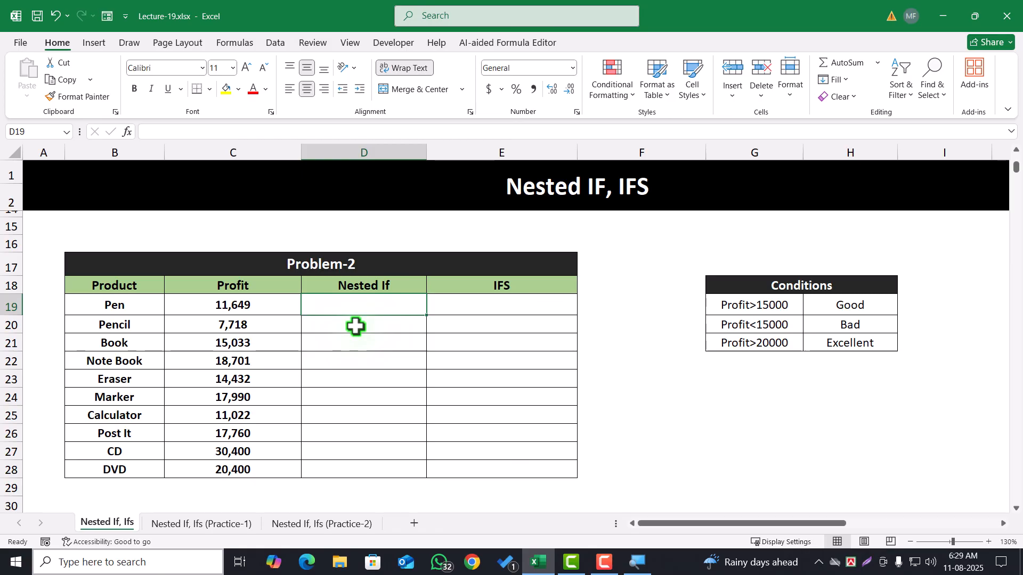
{"action": "type", "text": "="}
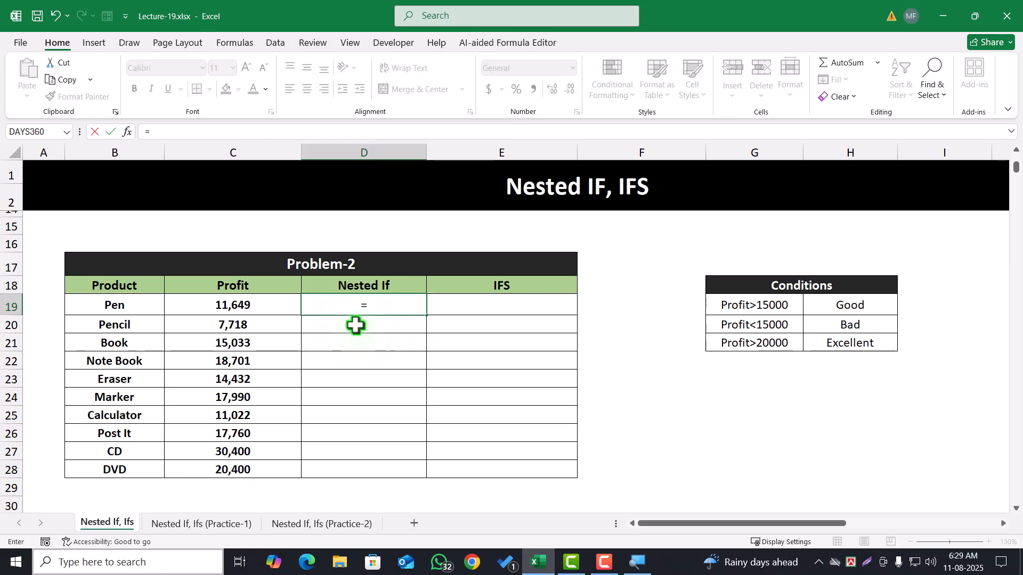
{"action": "type", "text": "if"}
{"action": "key", "text": "Tab"}
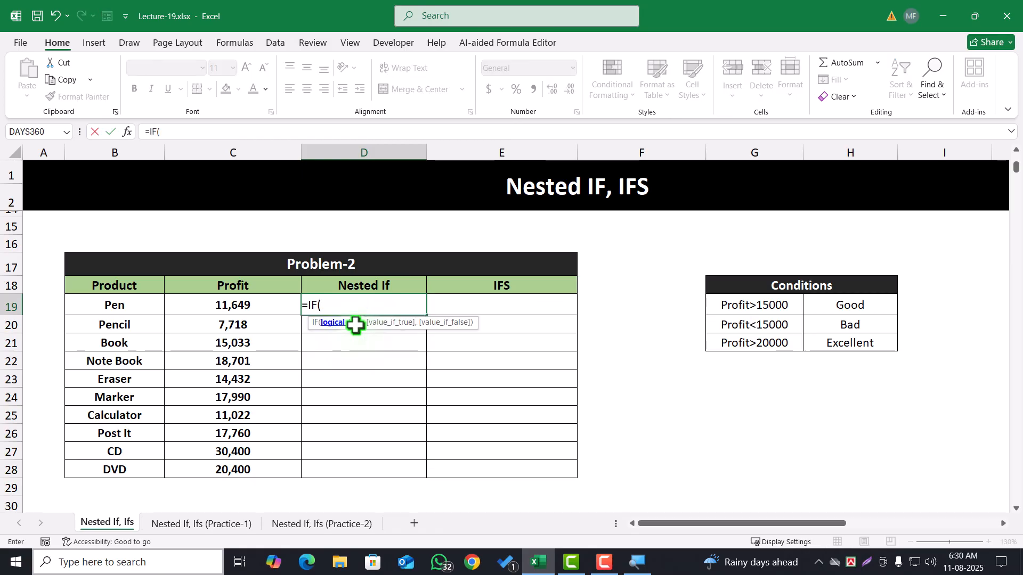
{"action": "left_click", "coordinate": [224, 304]}
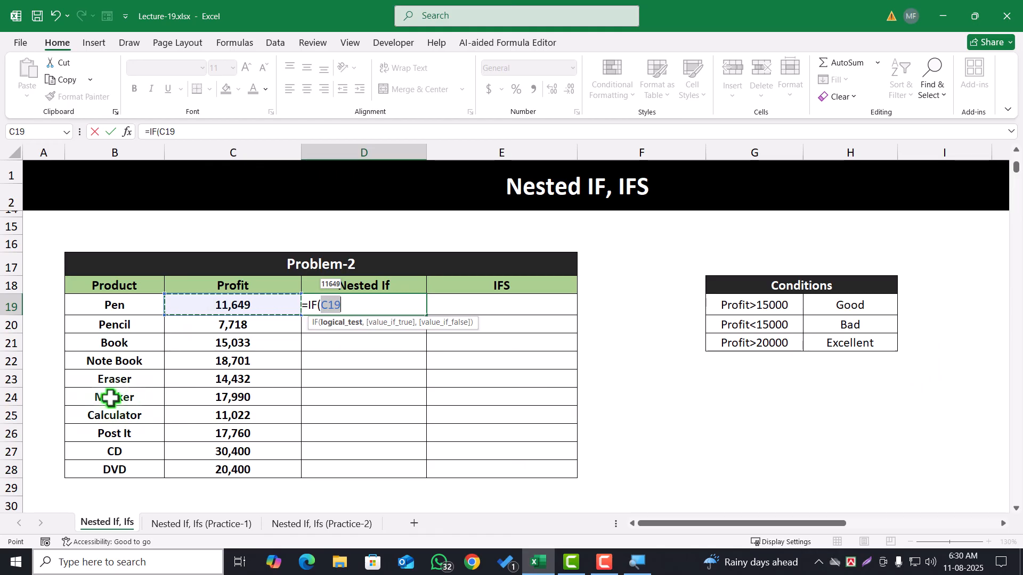
{"action": "type", "text": ">200"}
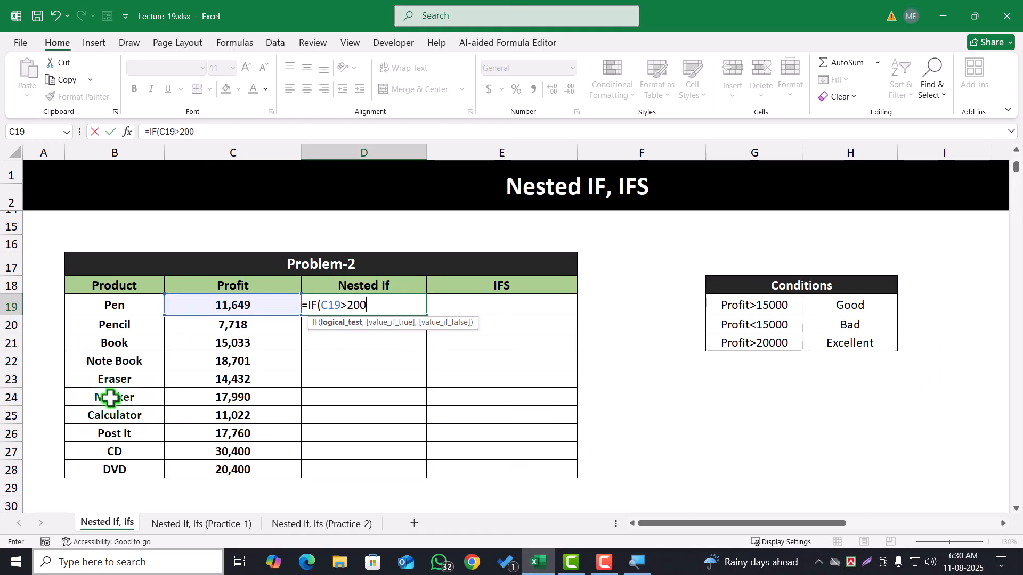
{"action": "type", "text": "00,"}
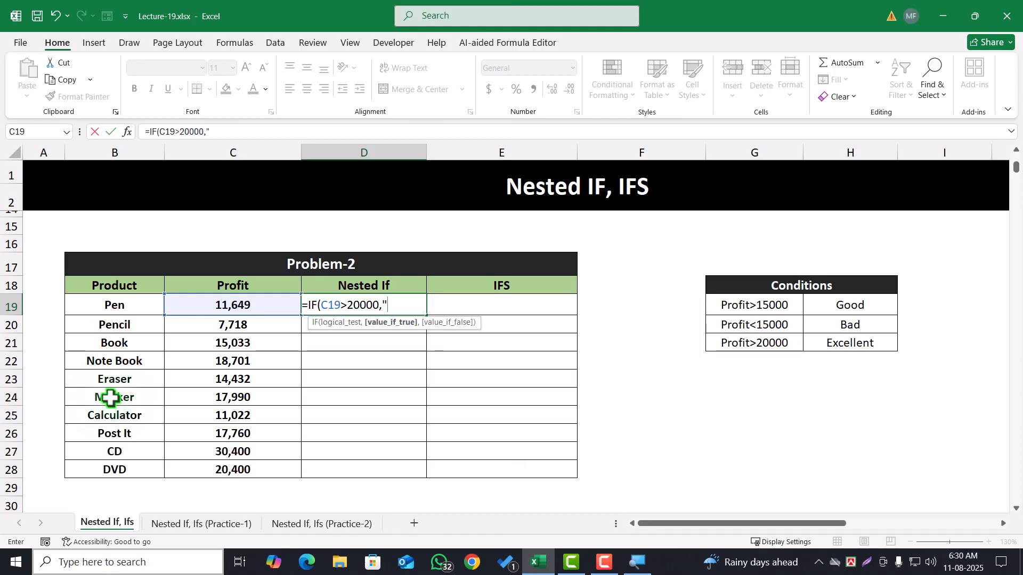
{"action": "type", "text": "\"Excellen"}
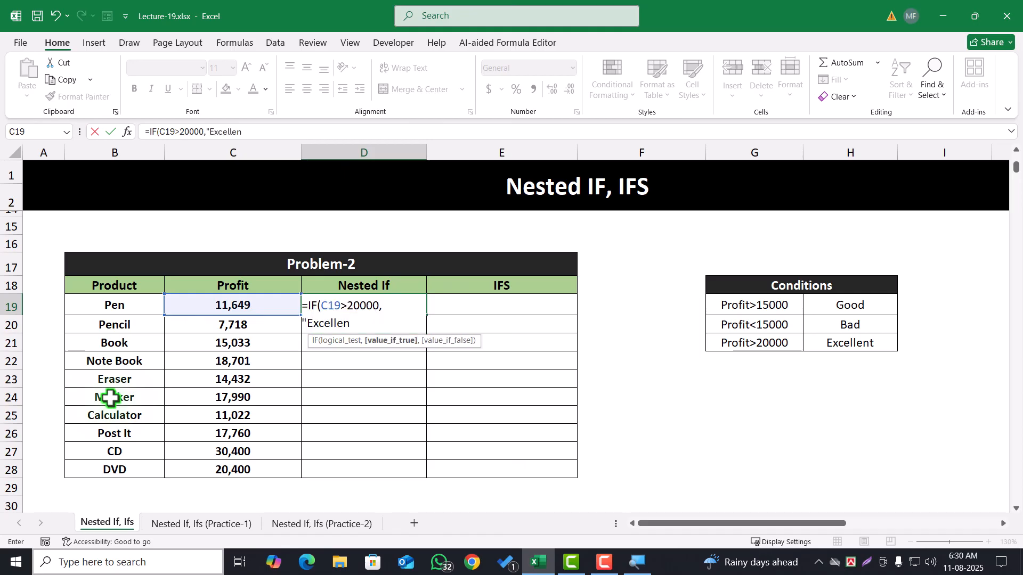
{"action": "type", "text": "t\","}
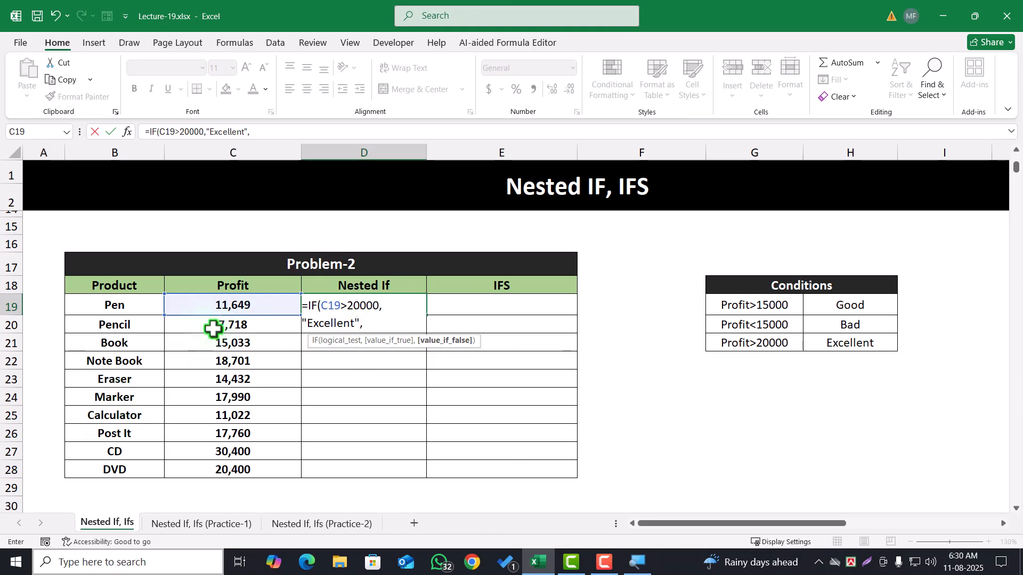
{"action": "type", "text": "if("}
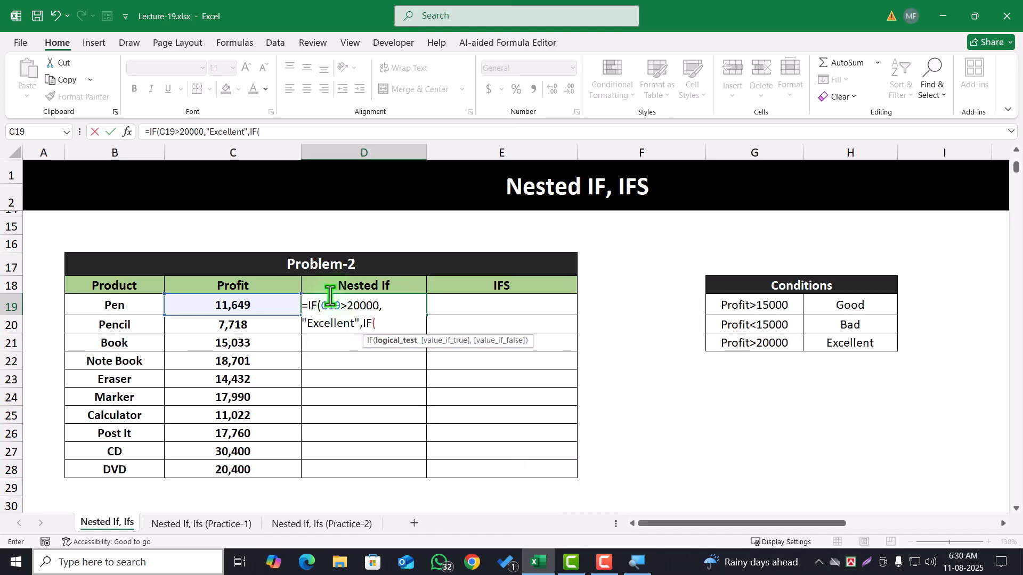
Add a second IF as the value-if-false of the D19 formula, returning "Good" when C19>15000
{"action": "left_click", "coordinate": [256, 305]}
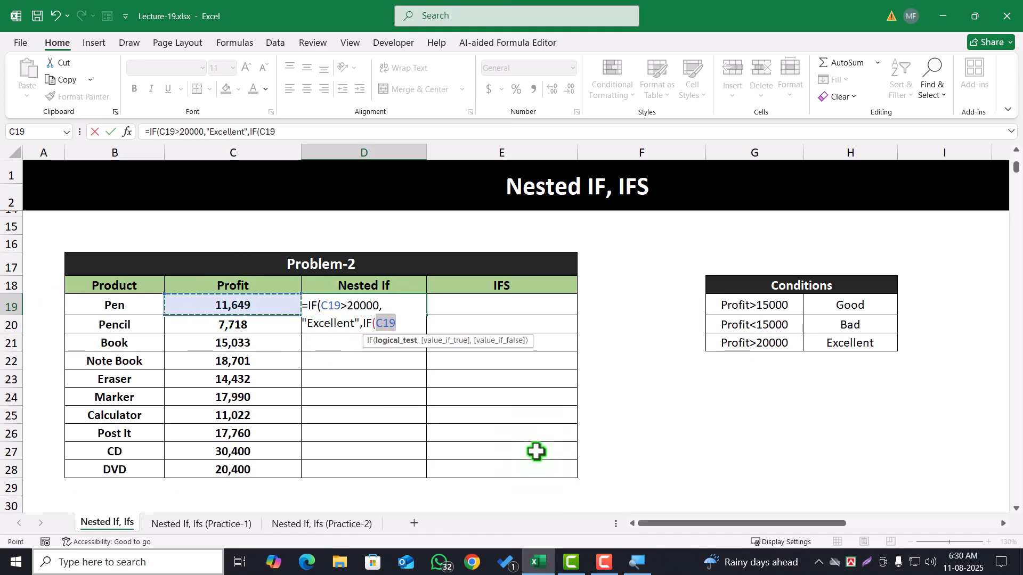
{"action": "type", "text": ">"}
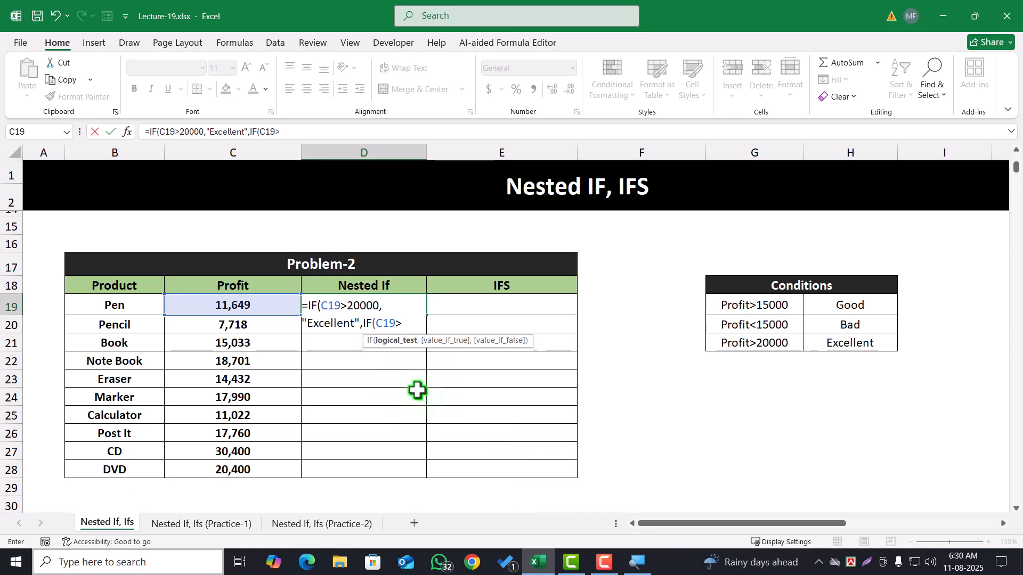
{"action": "type", "text": "15000"}
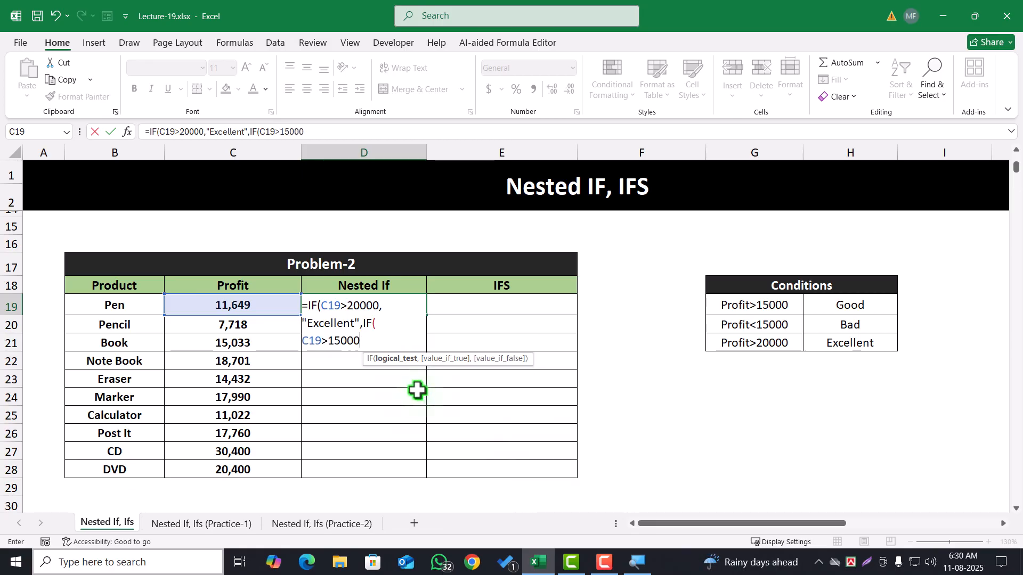
{"action": "type", "text": ",\"Good"}
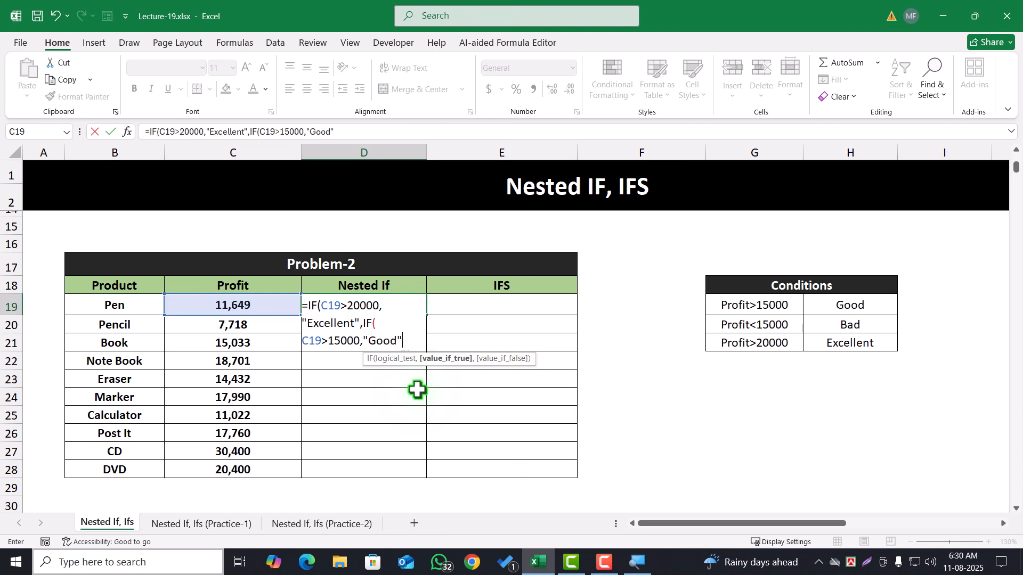
{"action": "type", "text": "\","}
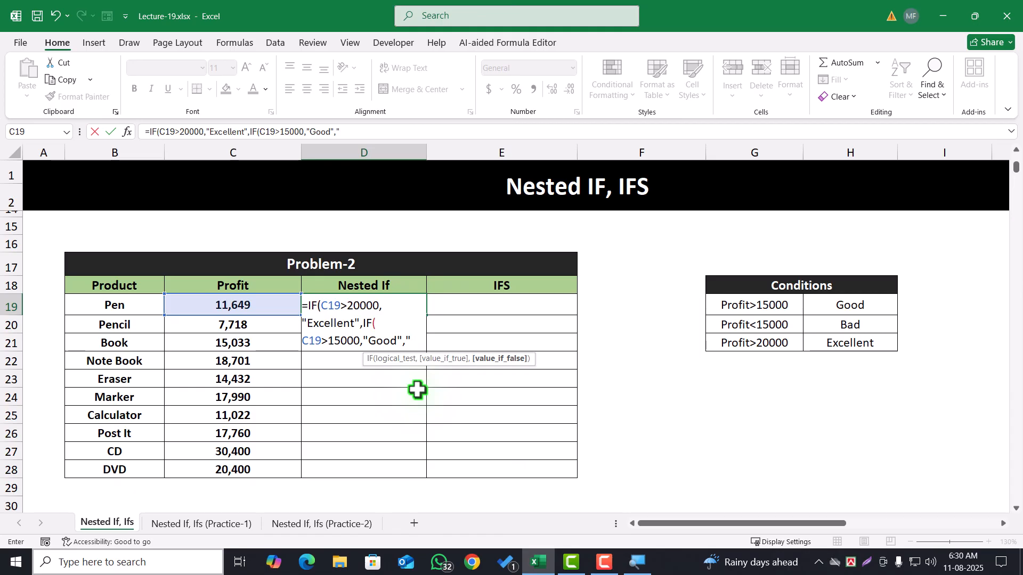
Finish the D19 formula with "Bad" as the last value-if-false, and fill it down the Problem-2 Nested If column
{"action": "type", "text": "Bad\""}
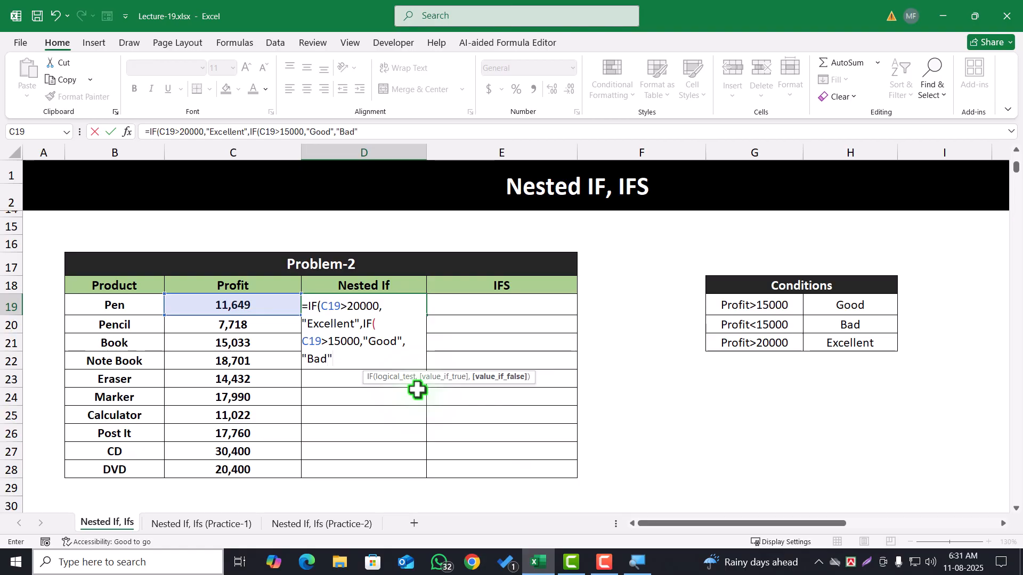
{"action": "type", "text": "))"}
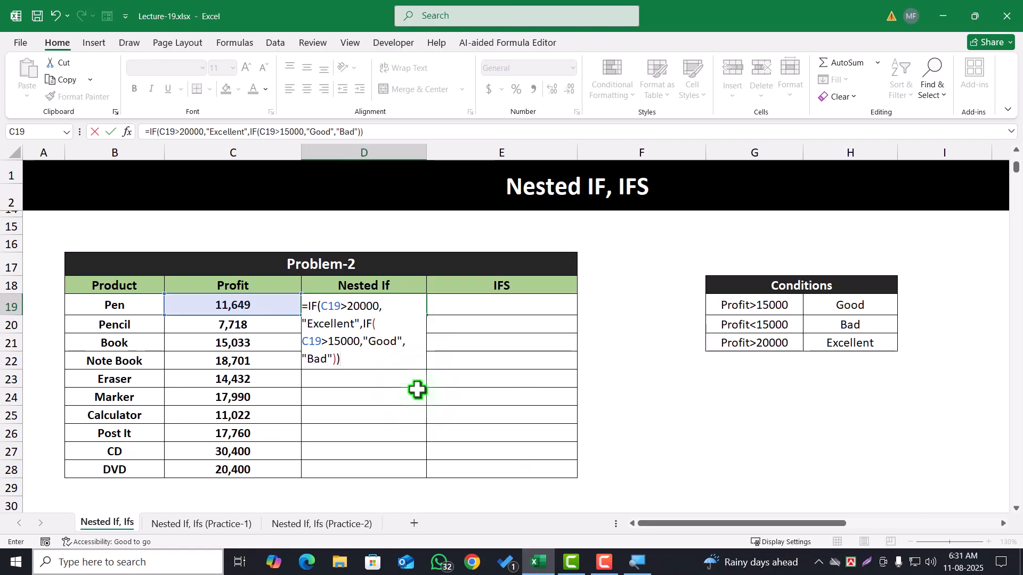
{"action": "key", "text": "Return"}
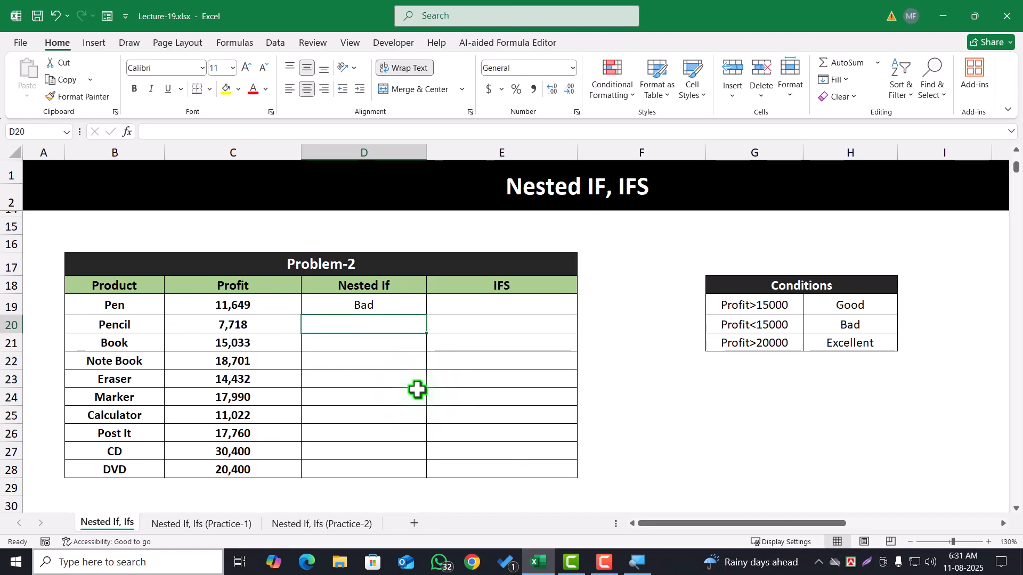
{"action": "left_click", "coordinate": [381, 312]}
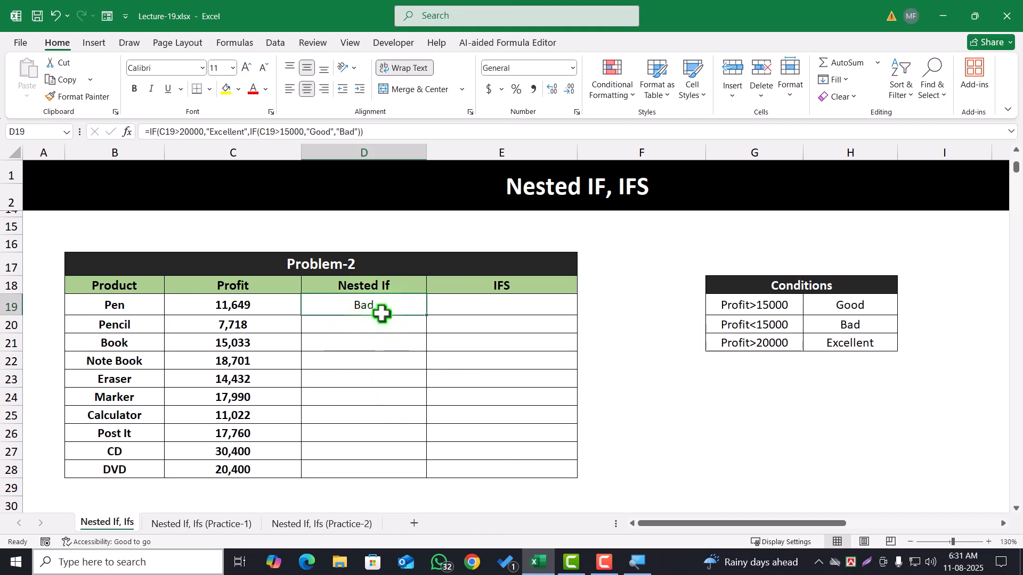
{"action": "double_click", "coordinate": [429, 316]}
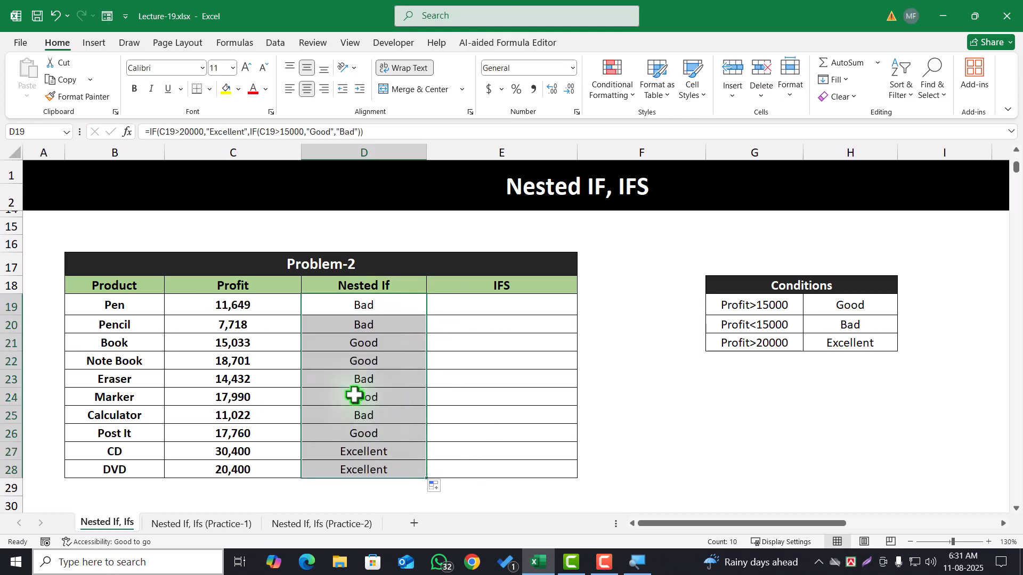
{"action": "left_click_drag", "start_coordinate": [389, 313], "coordinate": [379, 468]}
{"action": "left_click", "coordinate": [716, 427]}
Change the "Product" header in B34 of the Problem-3 table to "Name"
{"action": "scroll", "coordinate": [436, 439], "scroll_direction": "down", "scroll_amount": 6}
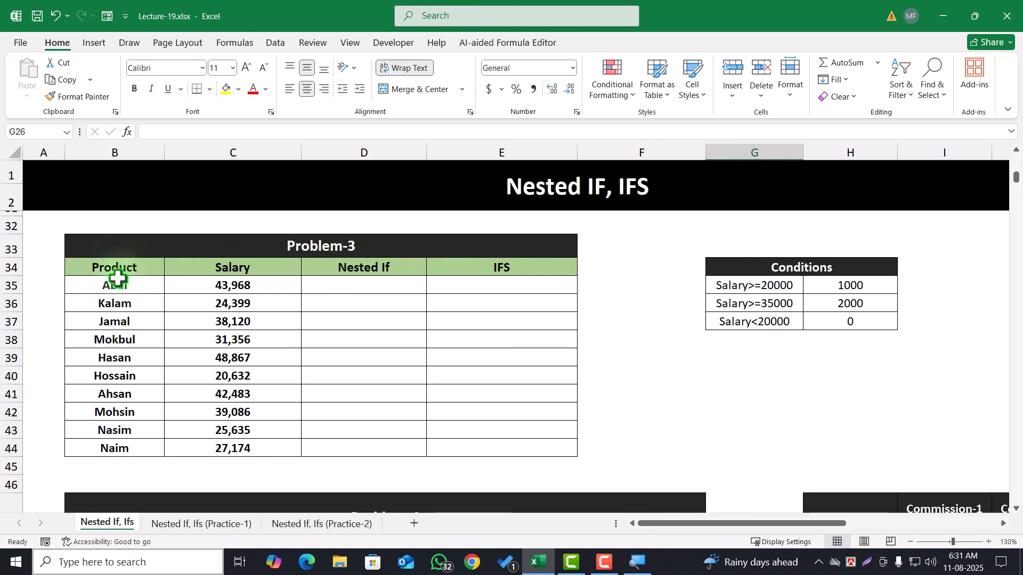
{"action": "left_click_drag", "start_coordinate": [121, 283], "coordinate": [126, 429]}
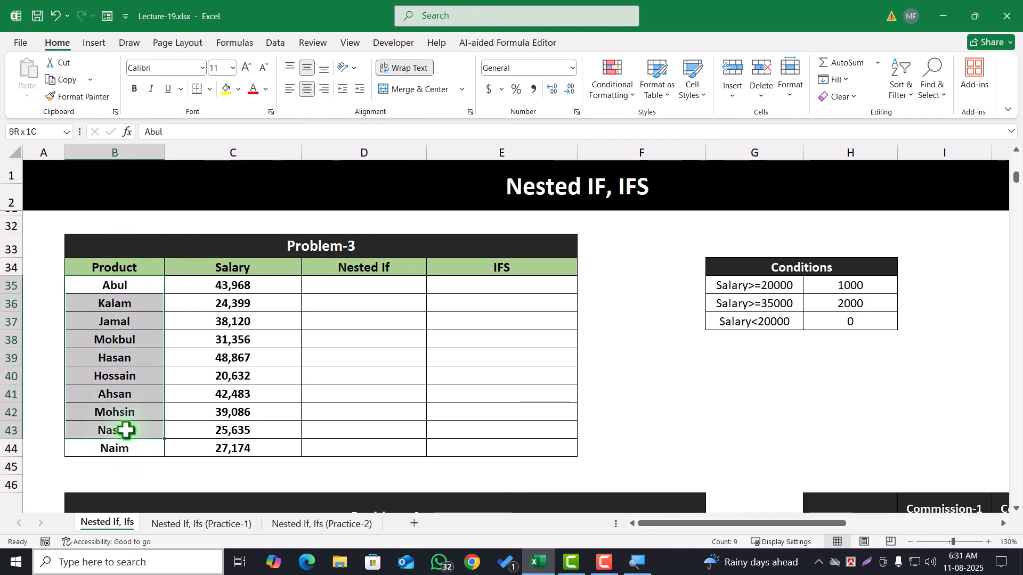
{"action": "left_click", "coordinate": [217, 322]}
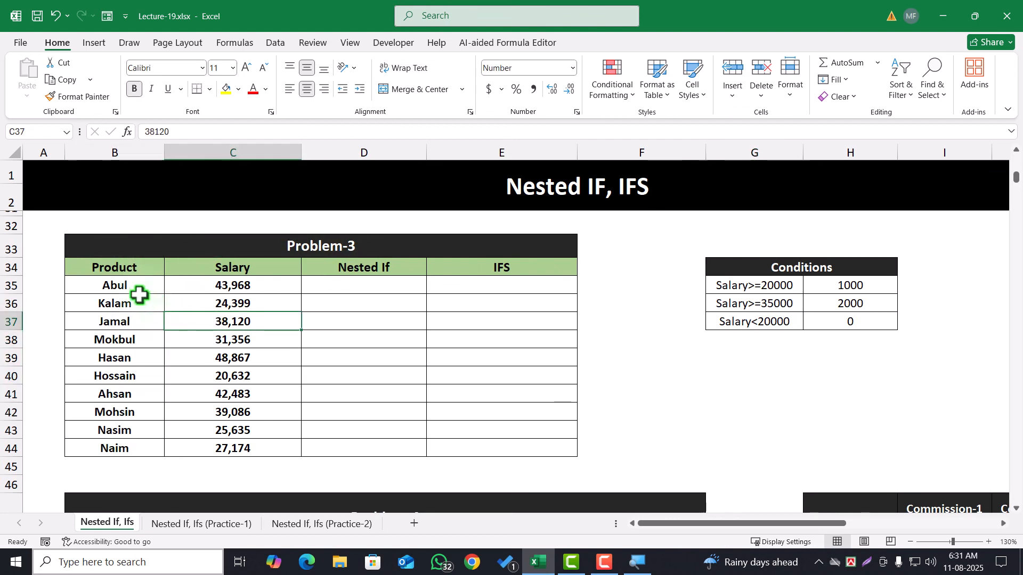
{"action": "double_click", "coordinate": [119, 269]}
{"action": "double_click", "coordinate": [120, 269]}
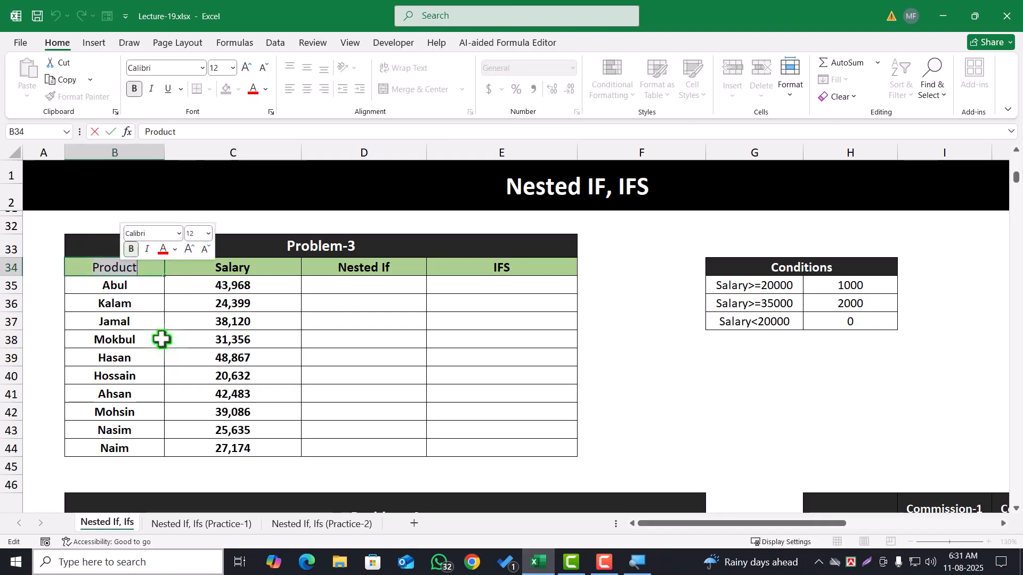
{"action": "type", "text": "Name"}
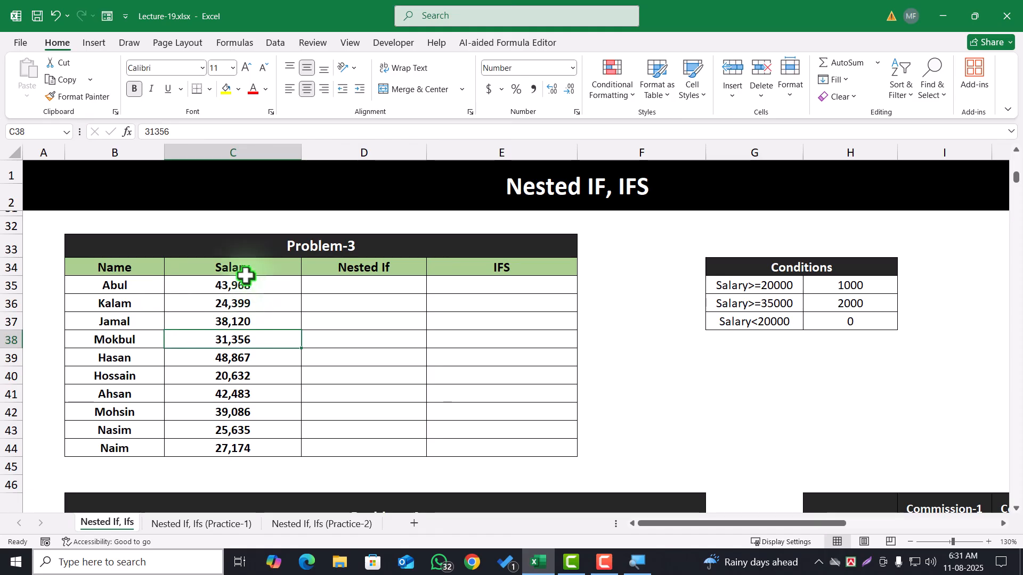
Review the Problem-3 salaries and the amount assigned to each salary condition in the adjacent Conditions table
{"action": "left_click_drag", "start_coordinate": [244, 284], "coordinate": [259, 435]}
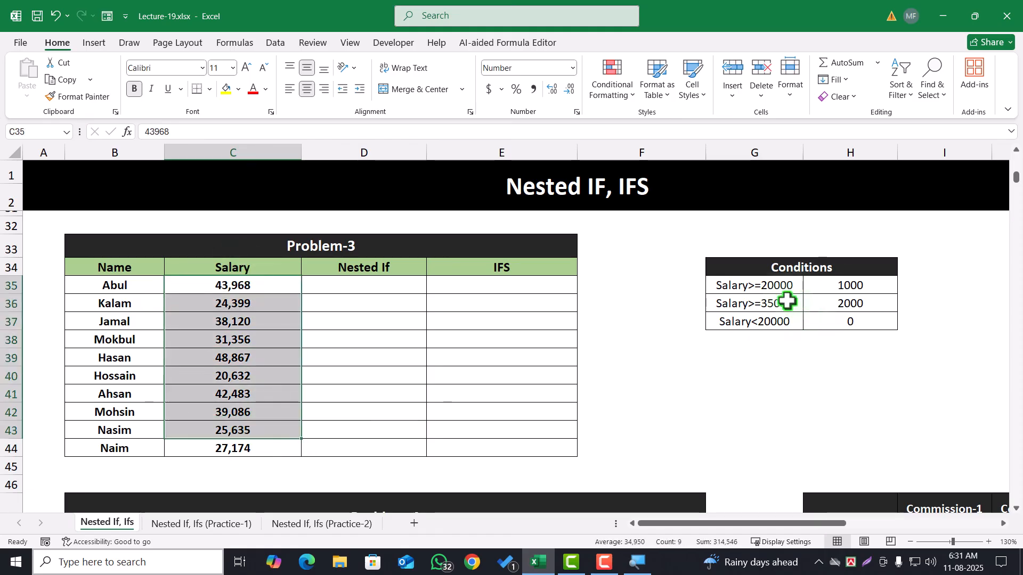
{"action": "left_click", "coordinate": [831, 286]}
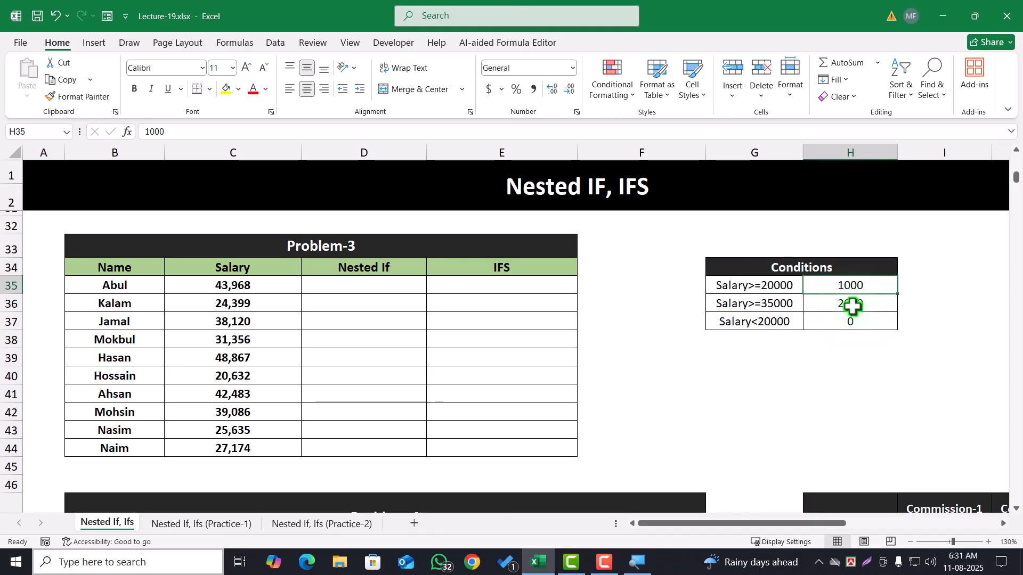
{"action": "left_click", "coordinate": [785, 306]}
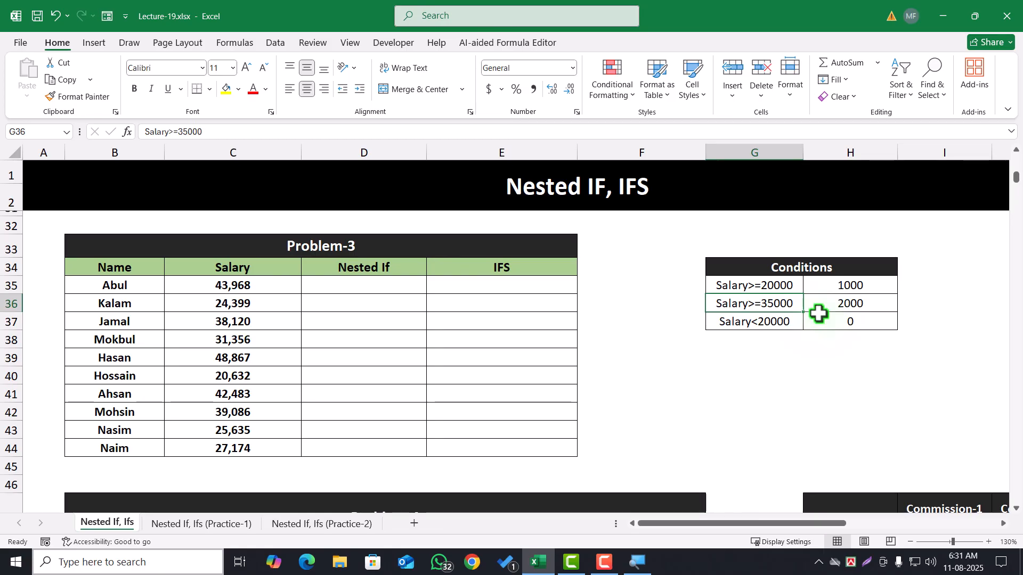
{"action": "left_click", "coordinate": [851, 303]}
{"action": "left_click", "coordinate": [761, 324]}
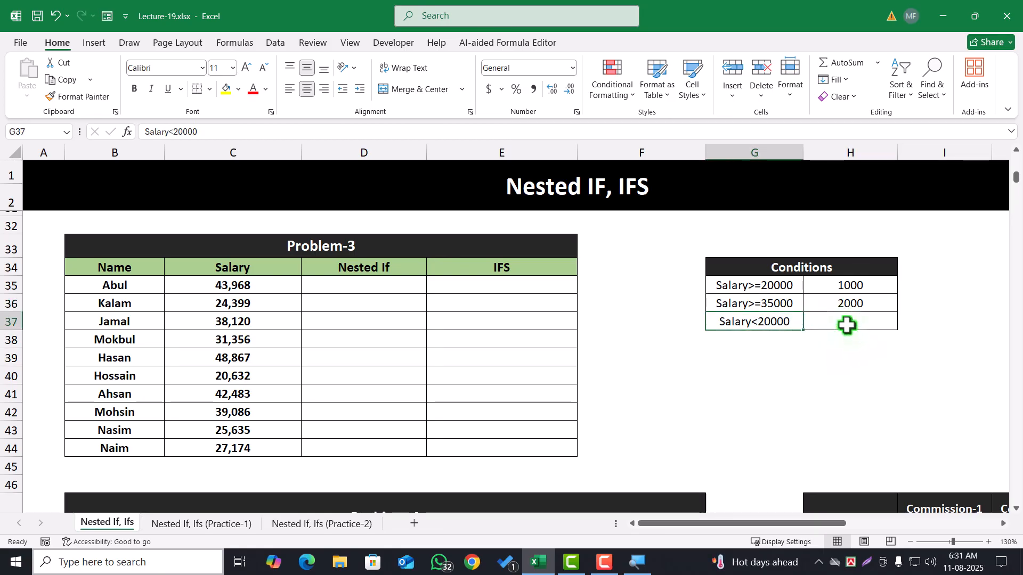
{"action": "left_click", "coordinate": [845, 324]}
{"action": "left_click", "coordinate": [379, 292]}
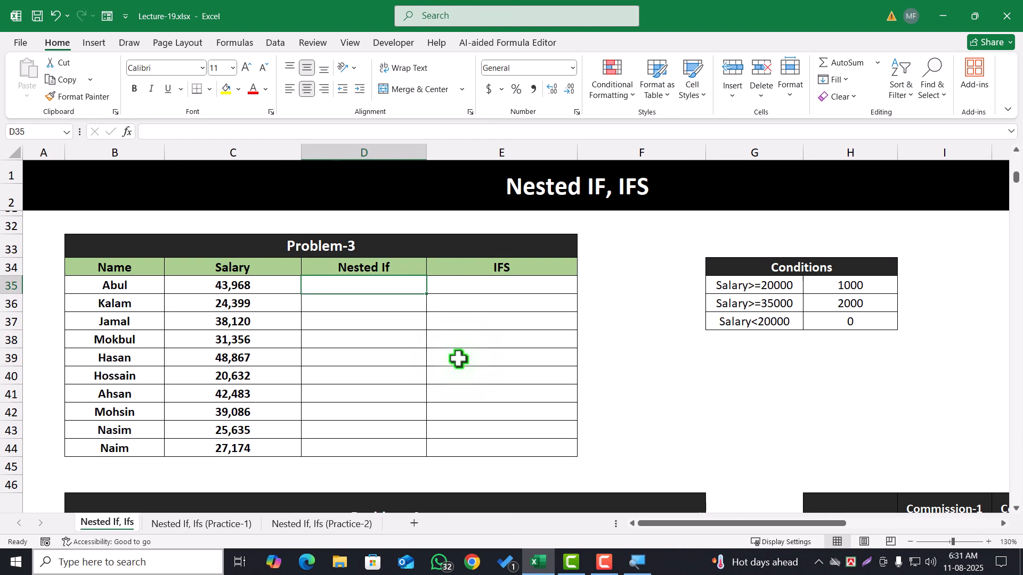
{"action": "type", "text": "=IF("}
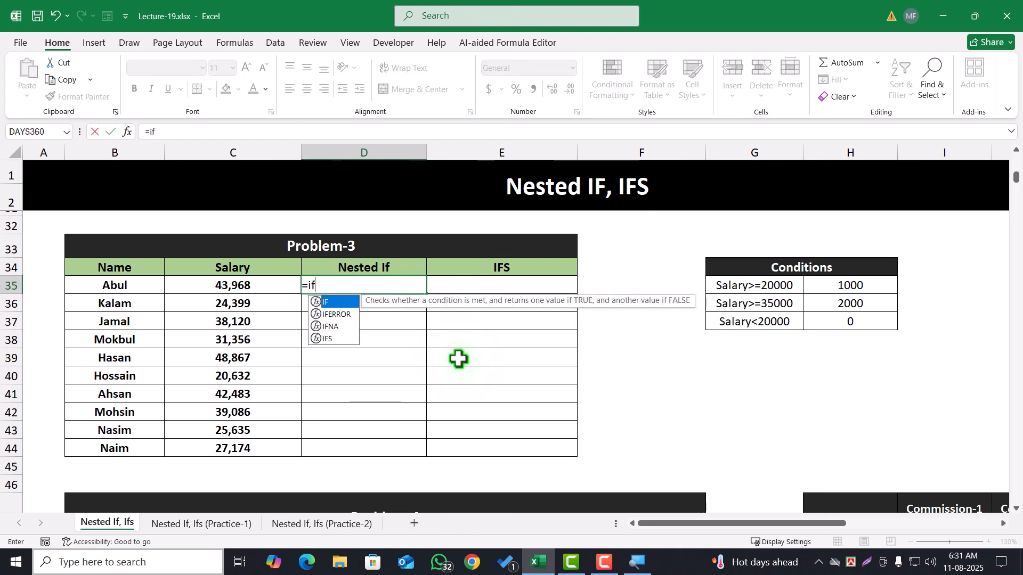
{"action": "left_click", "coordinate": [267, 287]}
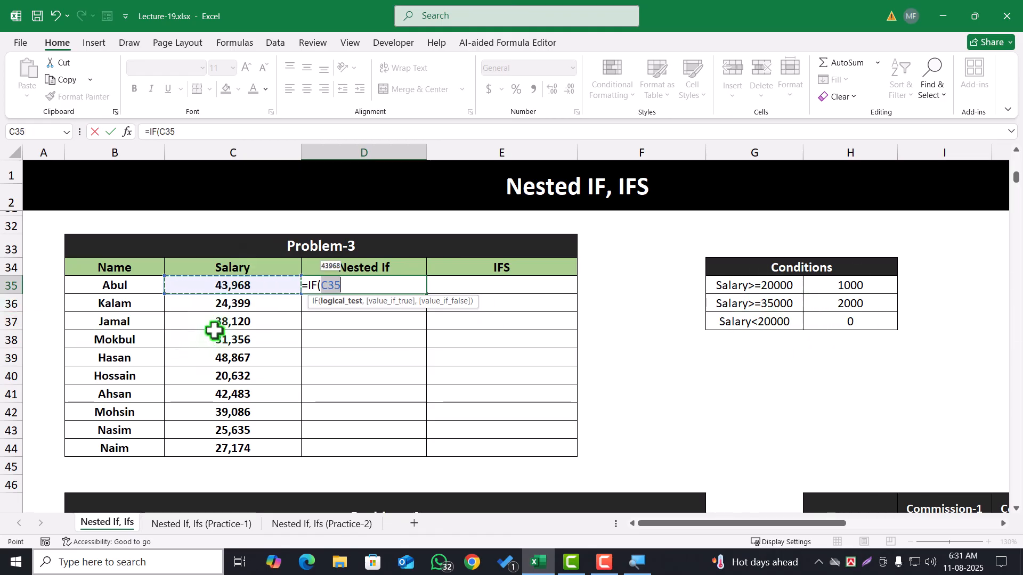
{"action": "type", "text": ">="}
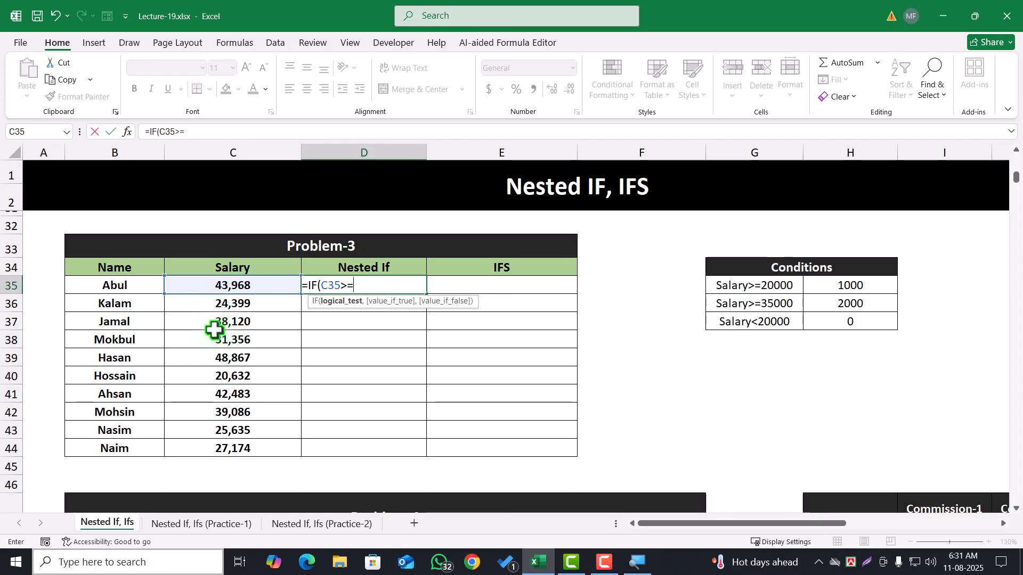
{"action": "type", "text": "35000,2000"}
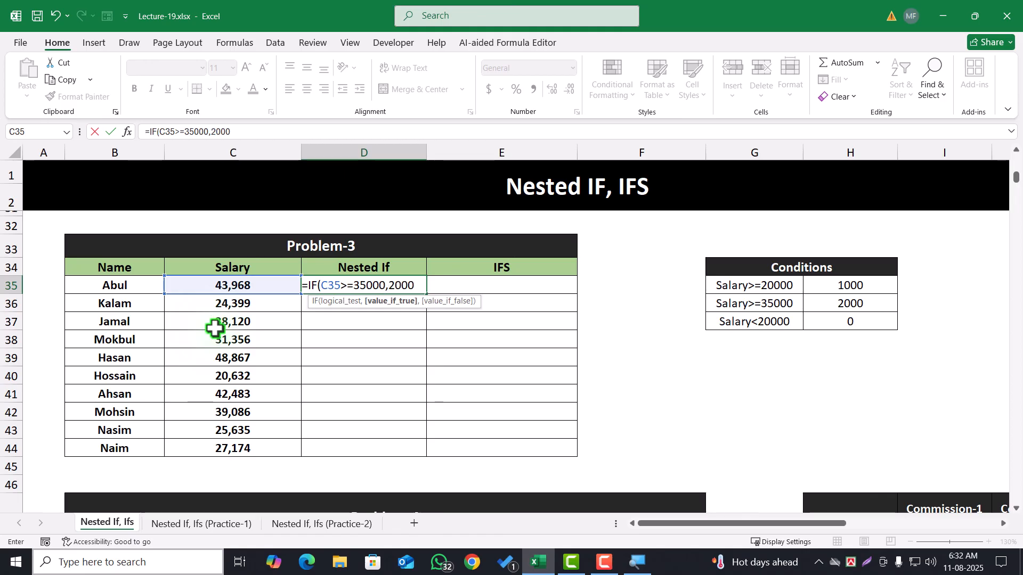
{"action": "type", "text": ",IF("}
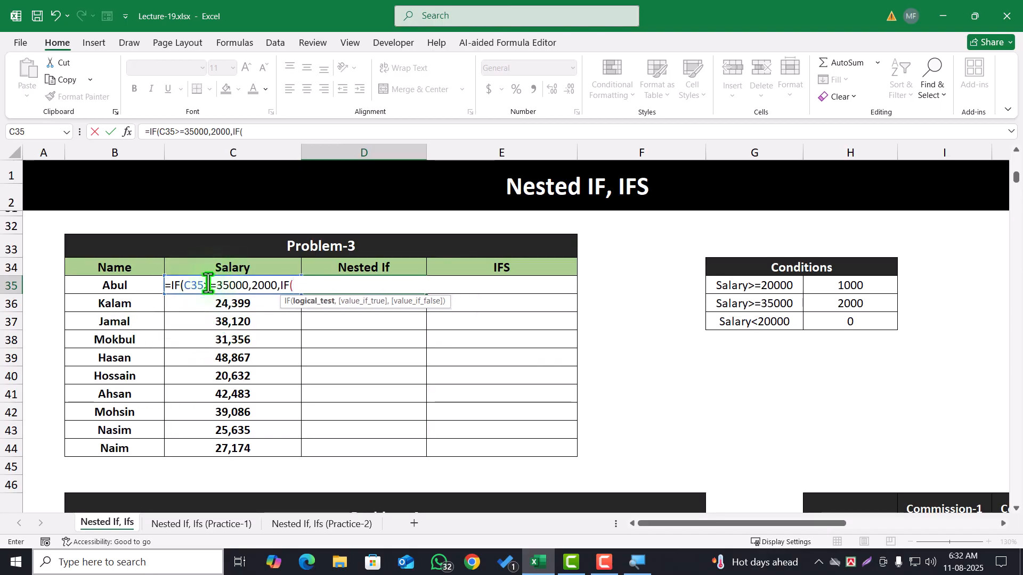
{"action": "left_click", "coordinate": [190, 304]}
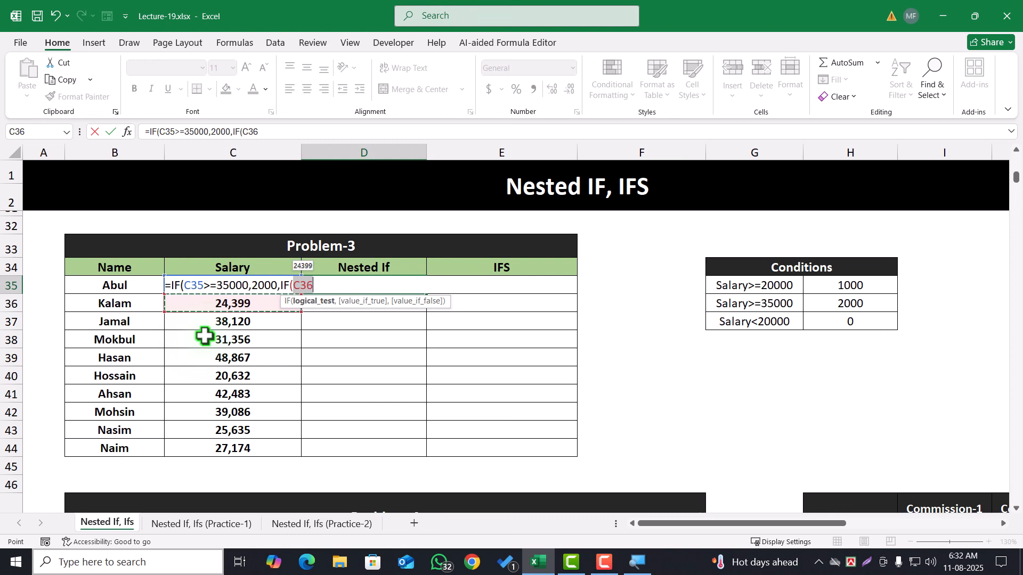
{"action": "key", "text": "Up"}
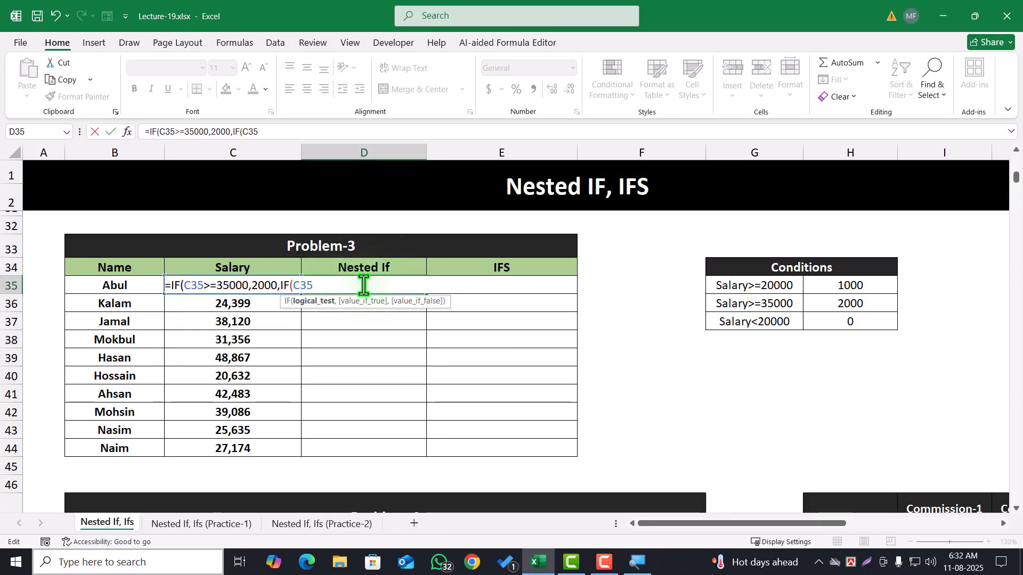
{"action": "key", "text": "Escape"}
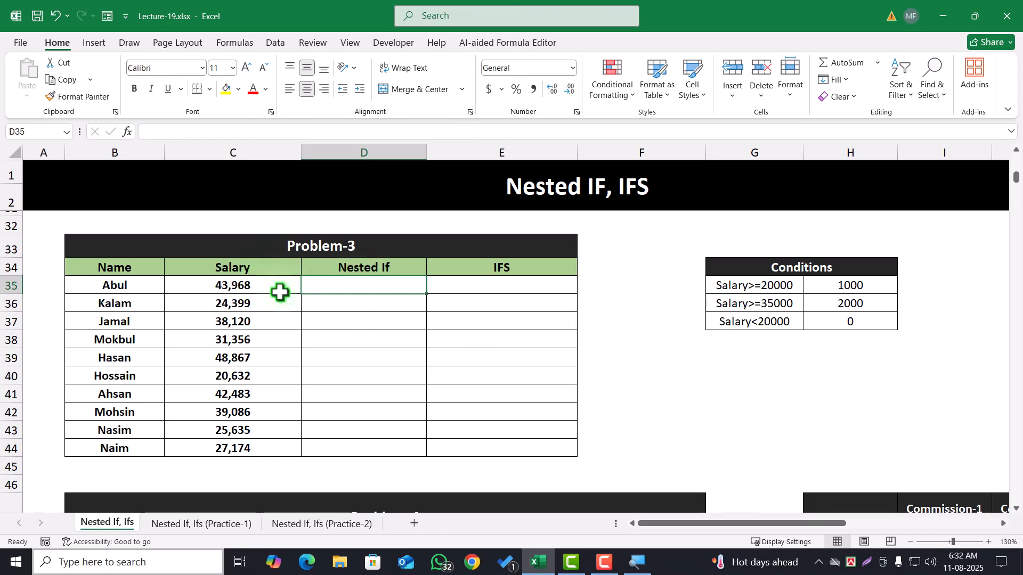
Turn on text wrapping for cell D35 in the Problem-3 Nested If column
{"action": "left_click", "coordinate": [408, 68]}
{"action": "scroll", "coordinate": [327, 290], "scroll_direction": "down", "scroll_amount": 2}
{"action": "scroll", "coordinate": [331, 244], "scroll_direction": "up", "scroll_amount": 2}
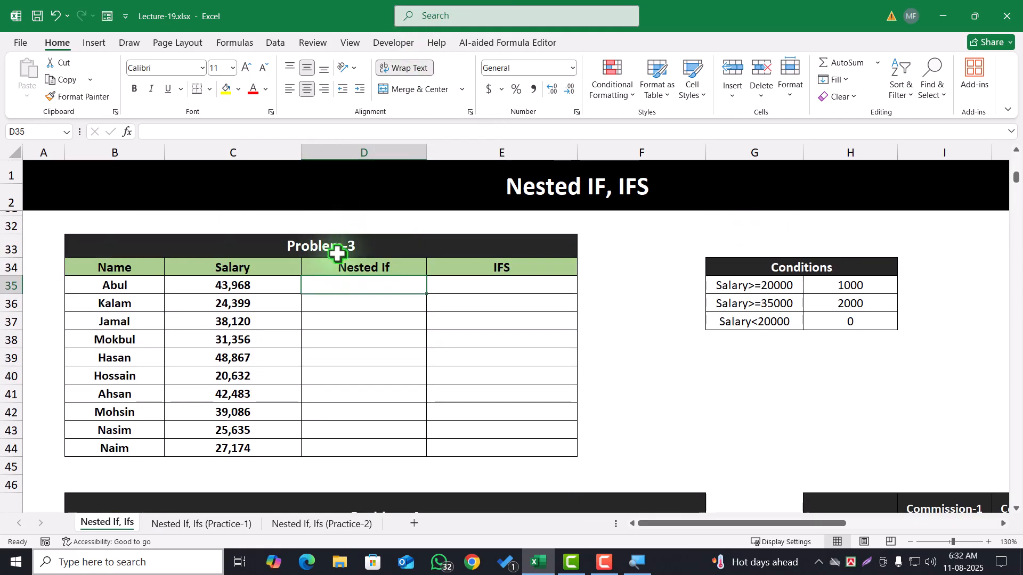
Start an IF formula in D35 of the Problem-3 Nested If column that returns 2000 when C35>=35000
{"action": "type", "text": "="}
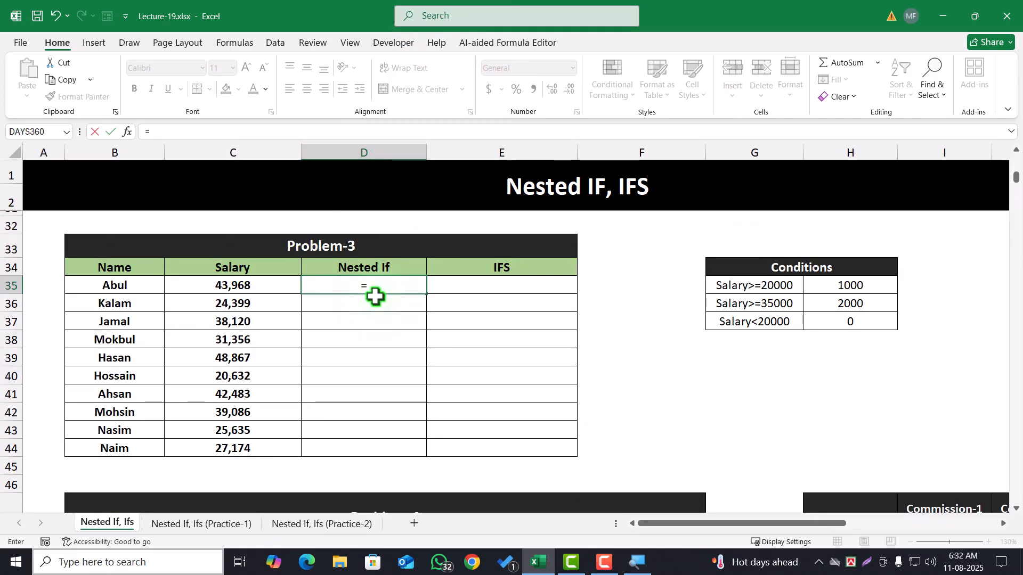
{"action": "type", "text": "if"}
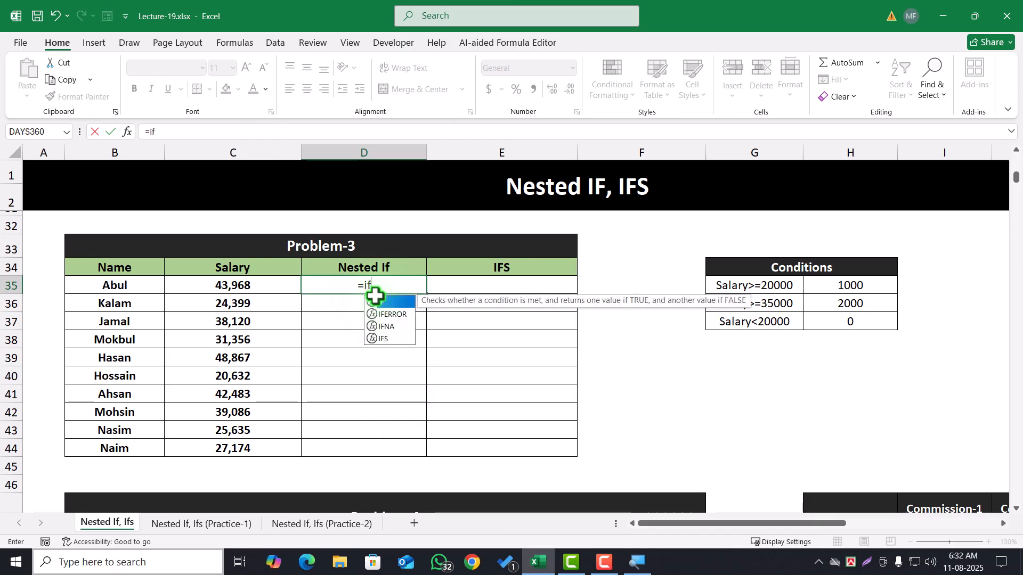
{"action": "key", "text": "Tab"}
{"action": "left_click", "coordinate": [216, 287]}
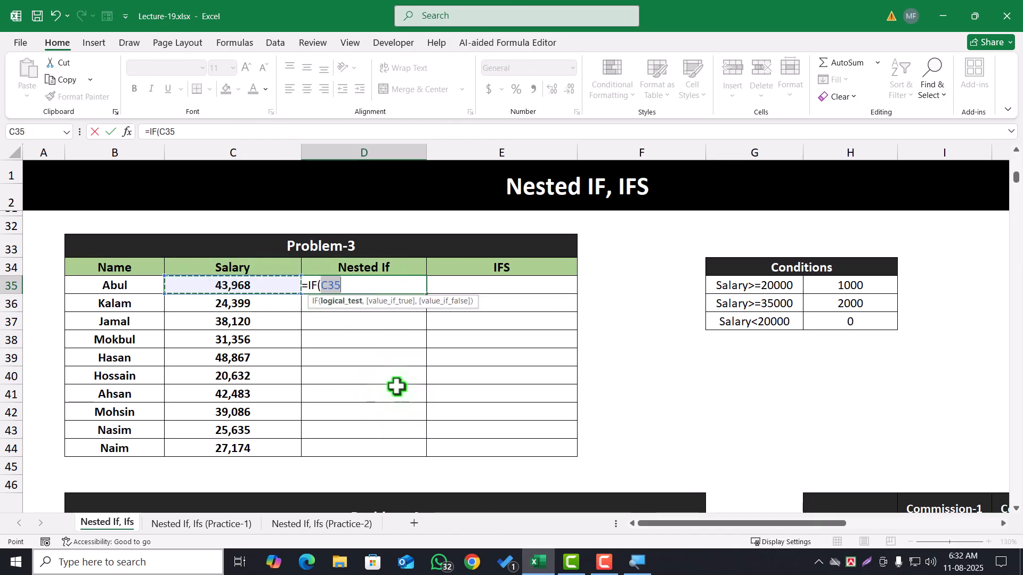
{"action": "type", "text": ">=35000"}
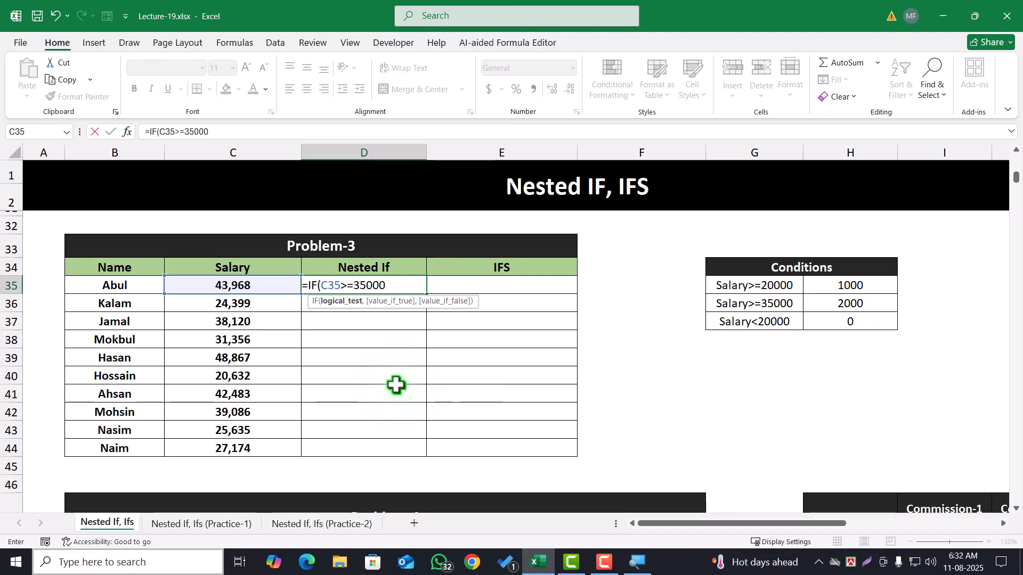
{"action": "type", "text": ","}
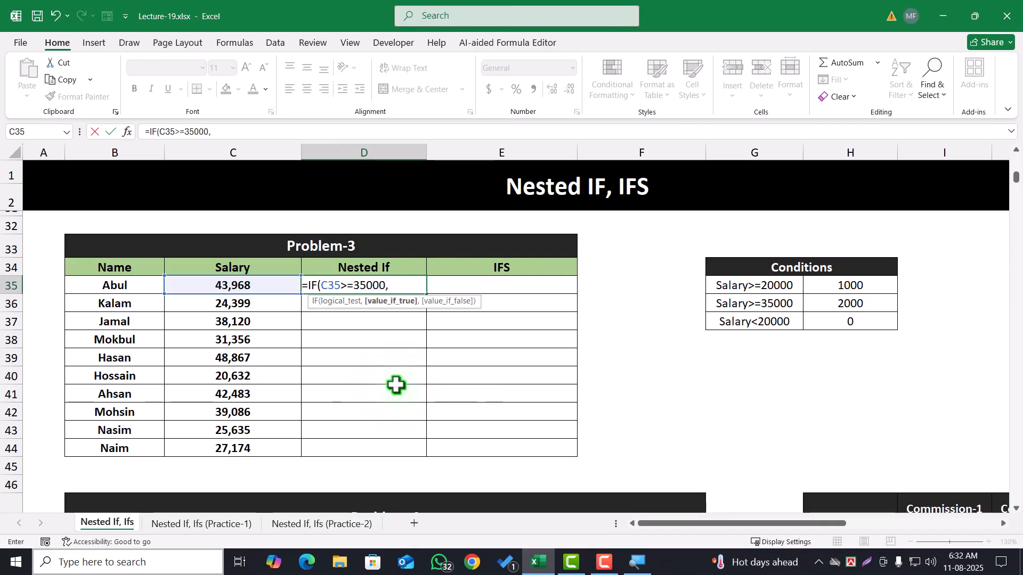
{"action": "type", "text": "2000,"}
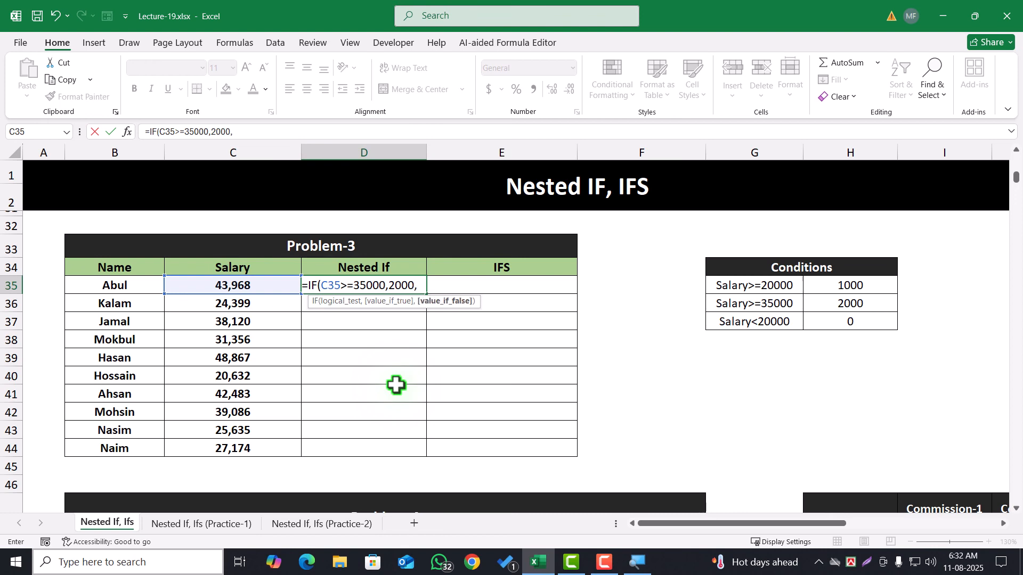
{"action": "type", "text": "if"}
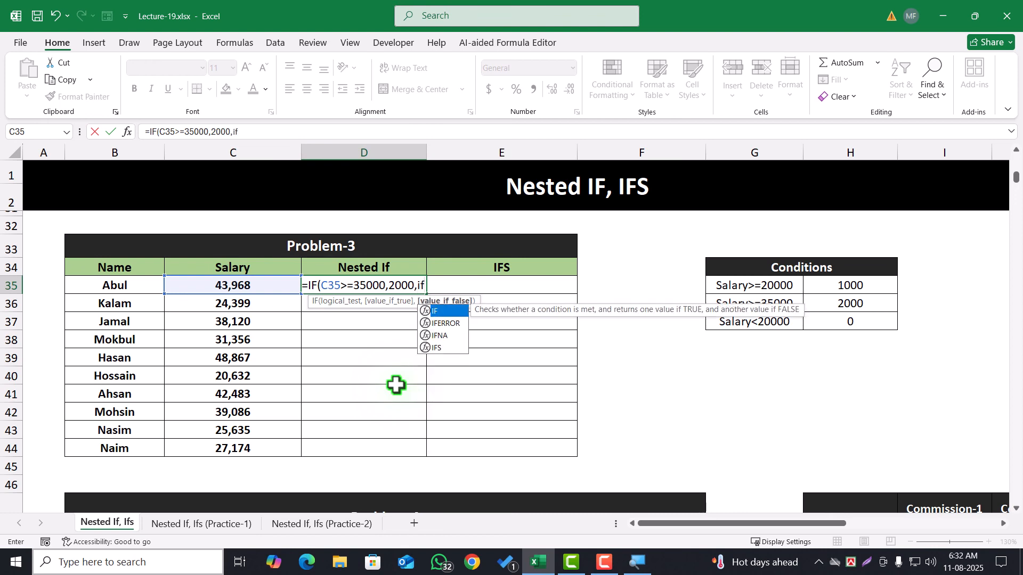
Add a second IF as the value-if-false of the D35 formula, returning 1000 when C35>=20000 and otherwise 0
{"action": "key", "text": "Tab"}
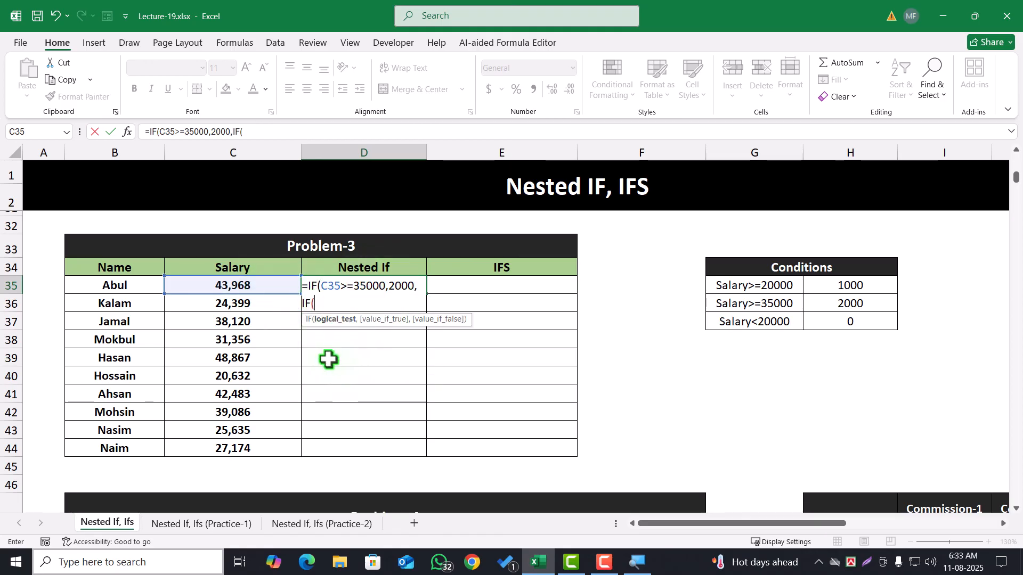
{"action": "left_click", "coordinate": [249, 286]}
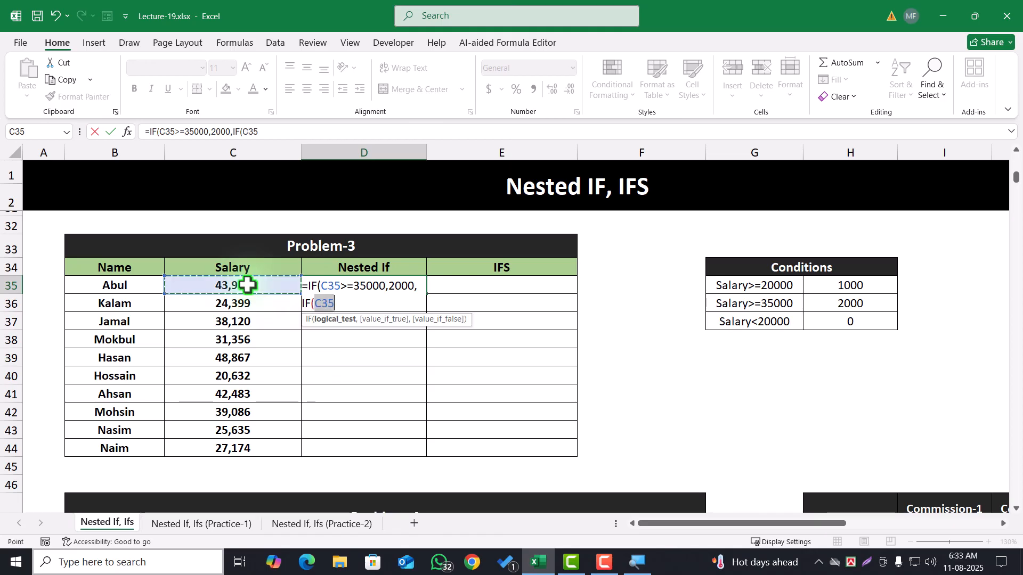
{"action": "type", "text": ">=20000"}
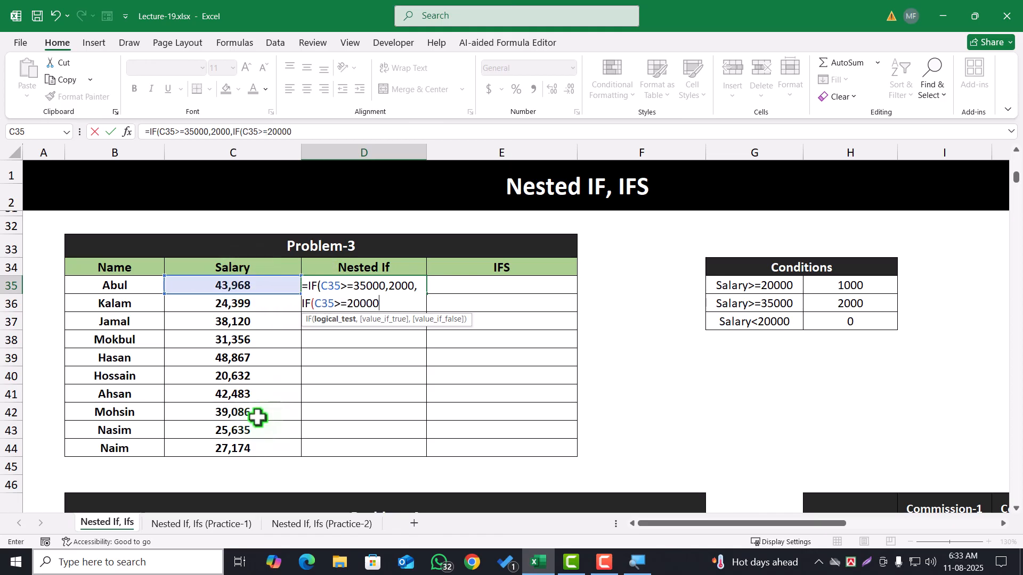
{"action": "type", "text": ","}
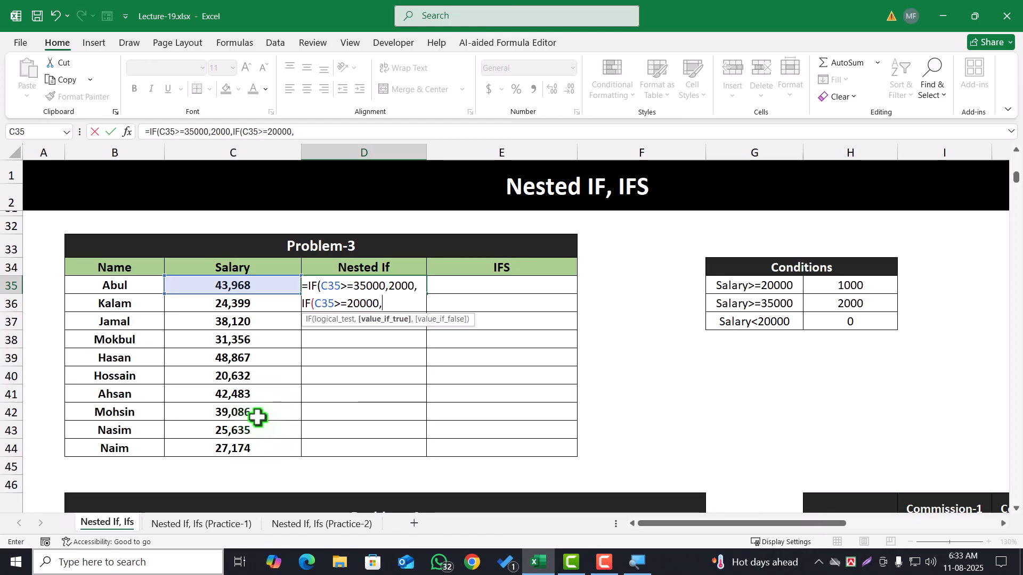
{"action": "type", "text": "1000,0"}
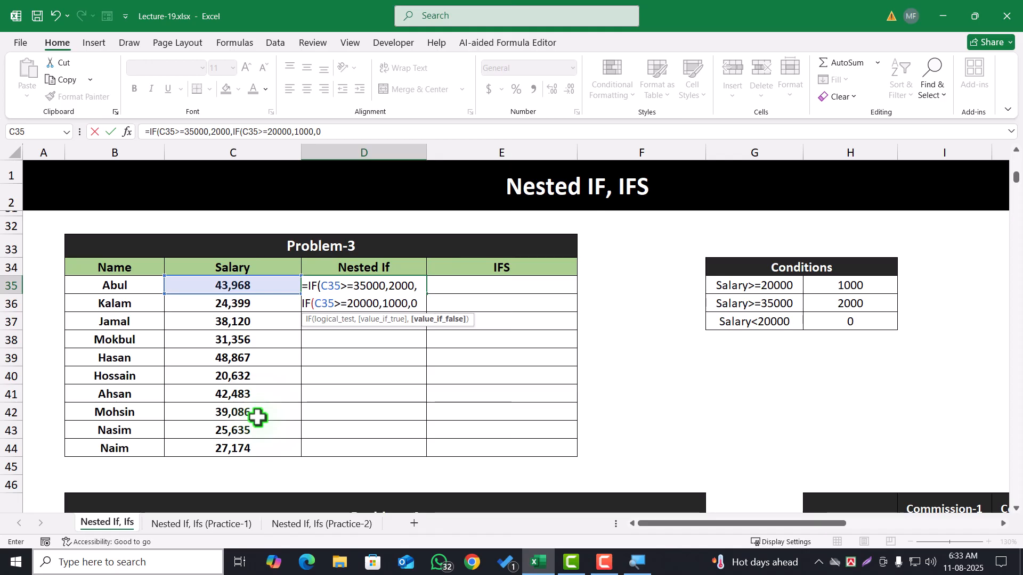
{"action": "type", "text": "))"}
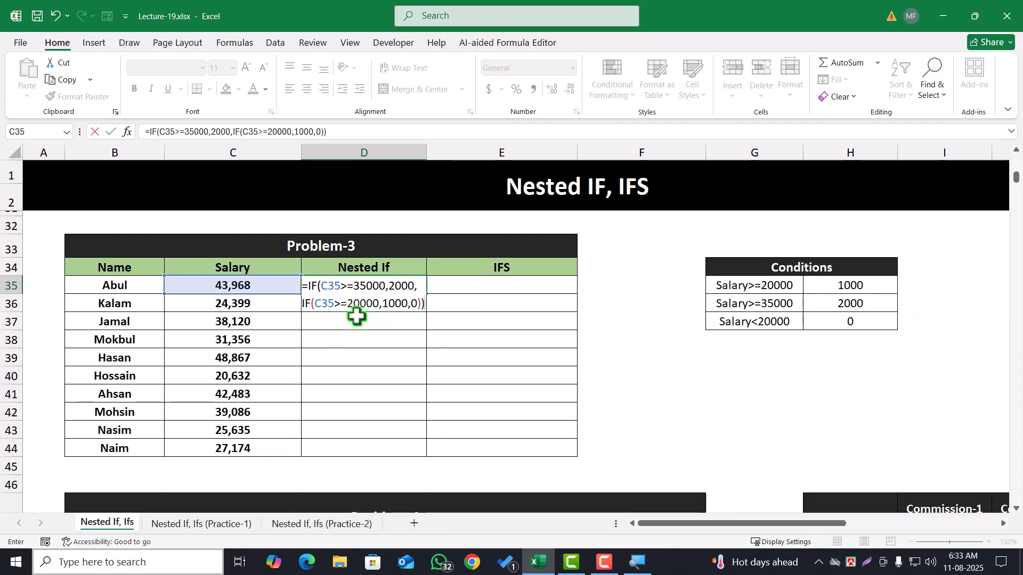
Close and enter the nested IF formula in D35, and fill it down the Problem-3 Nested If column
{"action": "key", "text": "Return"}
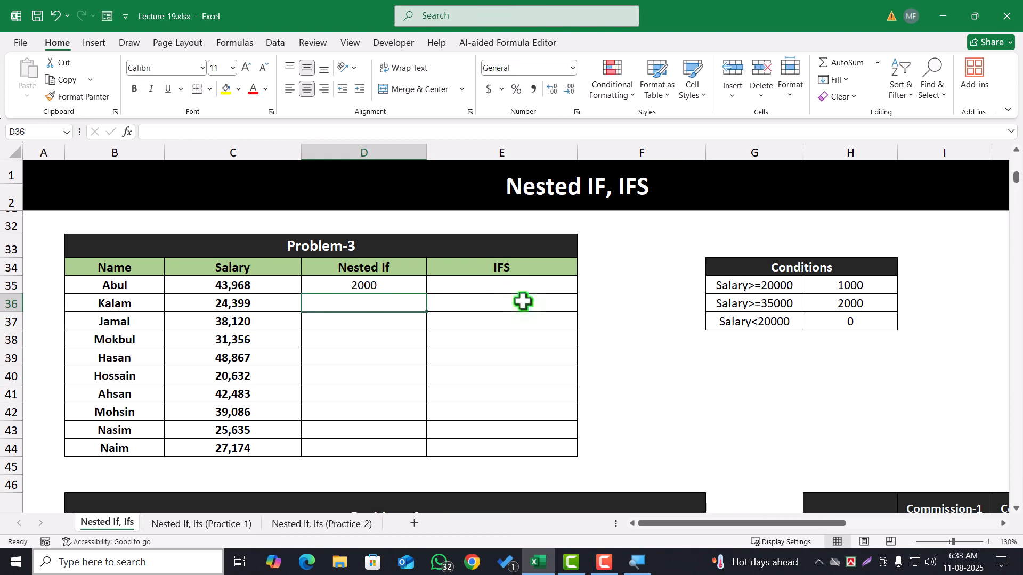
{"action": "left_click", "coordinate": [348, 285]}
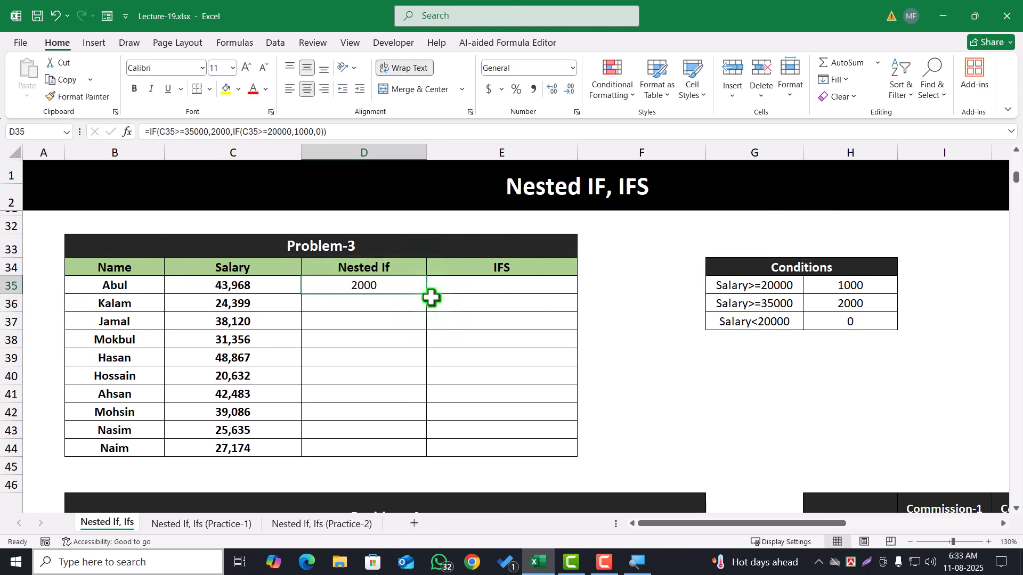
{"action": "double_click", "coordinate": [427, 294]}
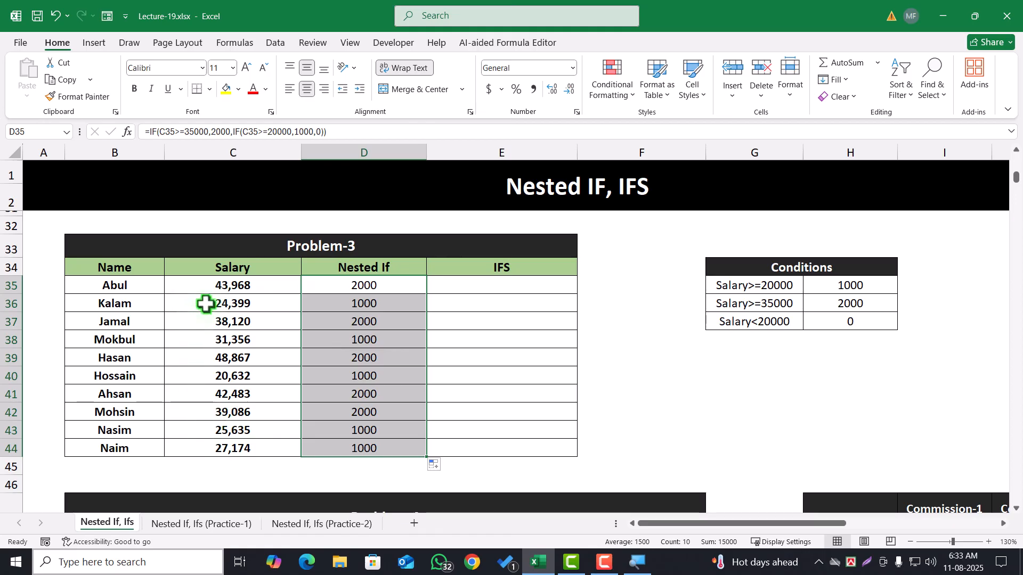
Set the salary in C41 to 15,000 and check the Nested If result in D41
{"action": "left_click", "coordinate": [241, 405]}
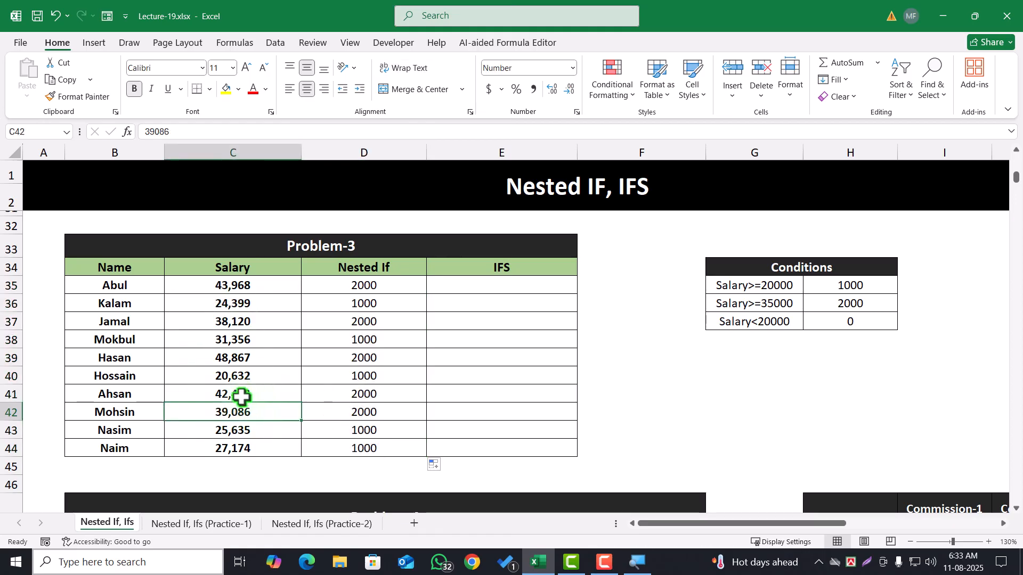
{"action": "key", "text": "Up"}
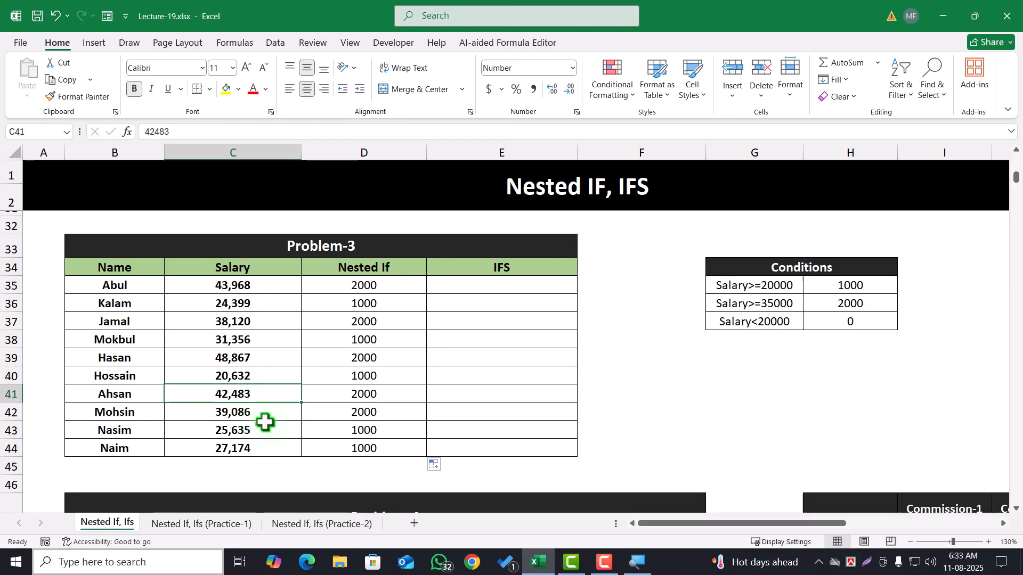
{"action": "type", "text": "15,000"}
{"action": "left_click", "coordinate": [509, 420]}
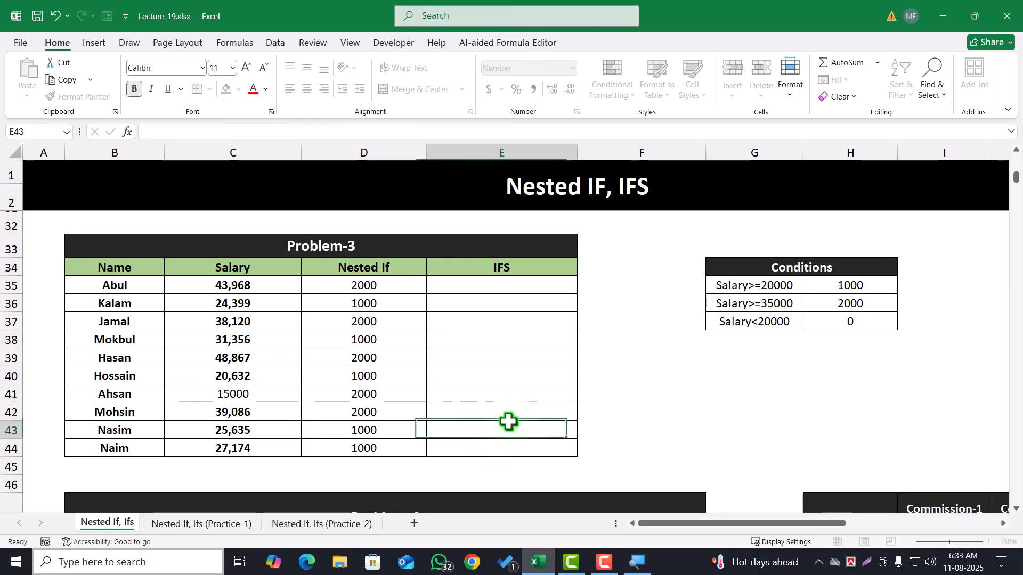
{"action": "left_click", "coordinate": [370, 395]}
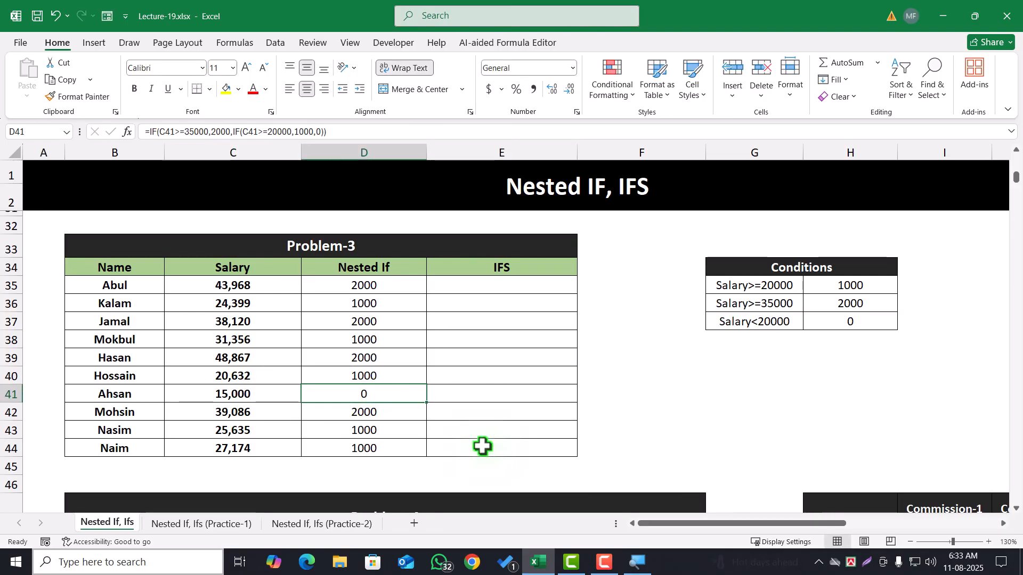
{"action": "scroll", "coordinate": [449, 443], "scroll_direction": "down", "scroll_amount": 4}
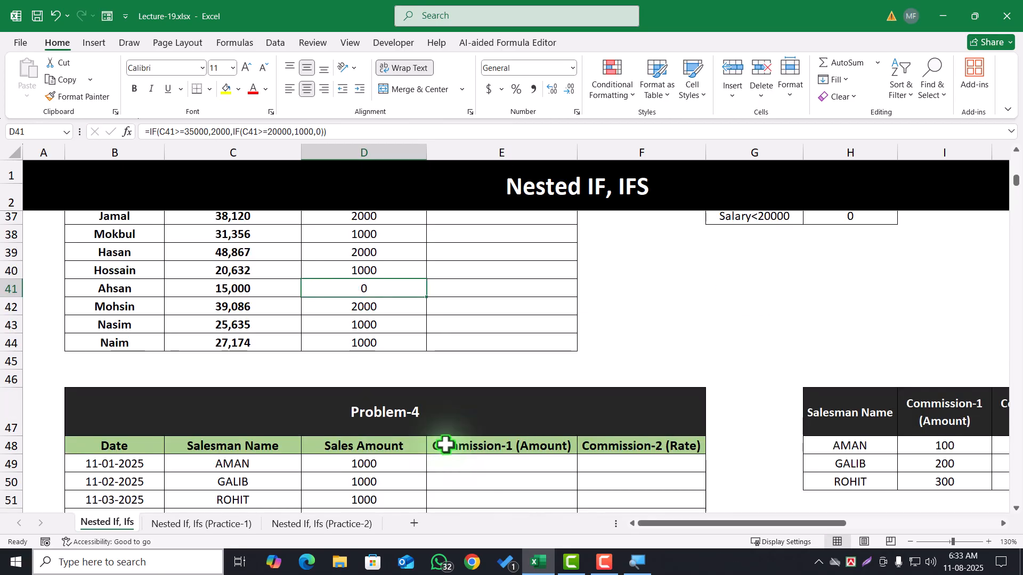
Examine Problem-4's salesman and sales amount columns, its empty commission columns, and the commission table's names and headings
{"action": "scroll", "coordinate": [392, 456], "scroll_direction": "down", "scroll_amount": 1}
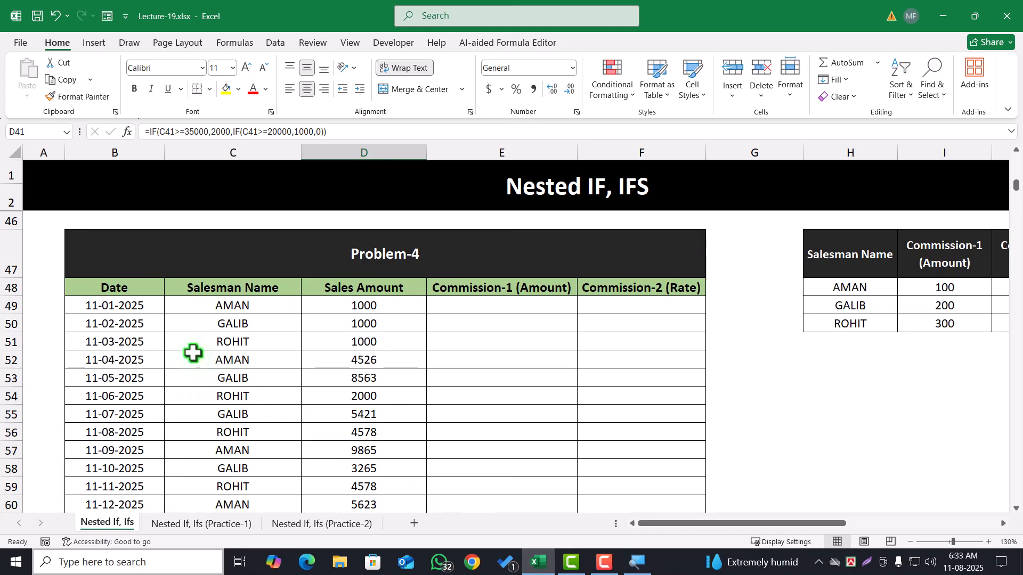
{"action": "scroll", "coordinate": [213, 357], "scroll_direction": "down", "scroll_amount": 1}
{"action": "left_click_drag", "start_coordinate": [239, 254], "coordinate": [262, 423]}
{"action": "scroll", "coordinate": [351, 378], "scroll_direction": "up", "scroll_amount": 2}
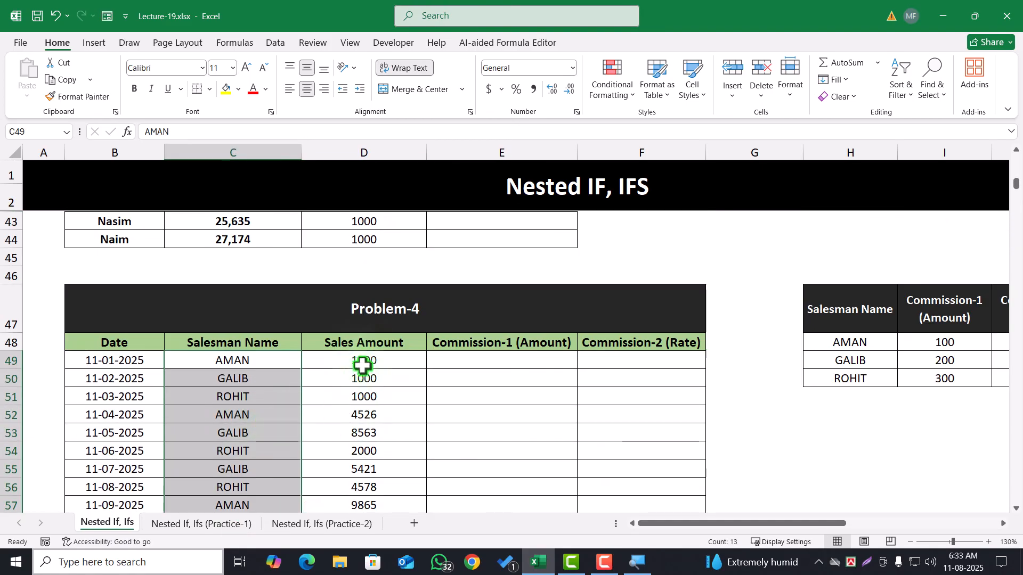
{"action": "left_click_drag", "start_coordinate": [365, 361], "coordinate": [373, 469]}
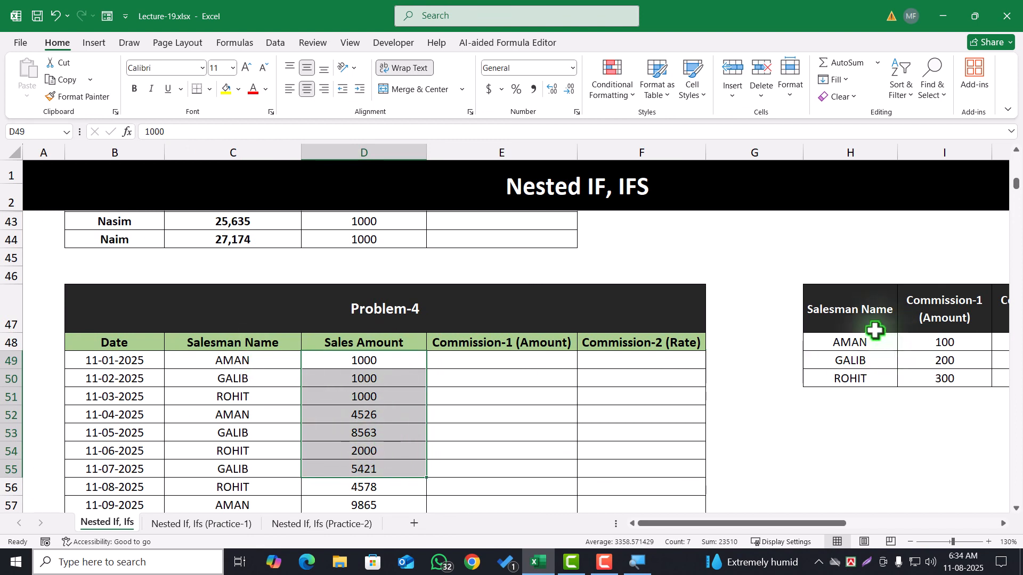
{"action": "left_click_drag", "start_coordinate": [872, 326], "coordinate": [869, 379]}
{"action": "left_click", "coordinate": [722, 349]}
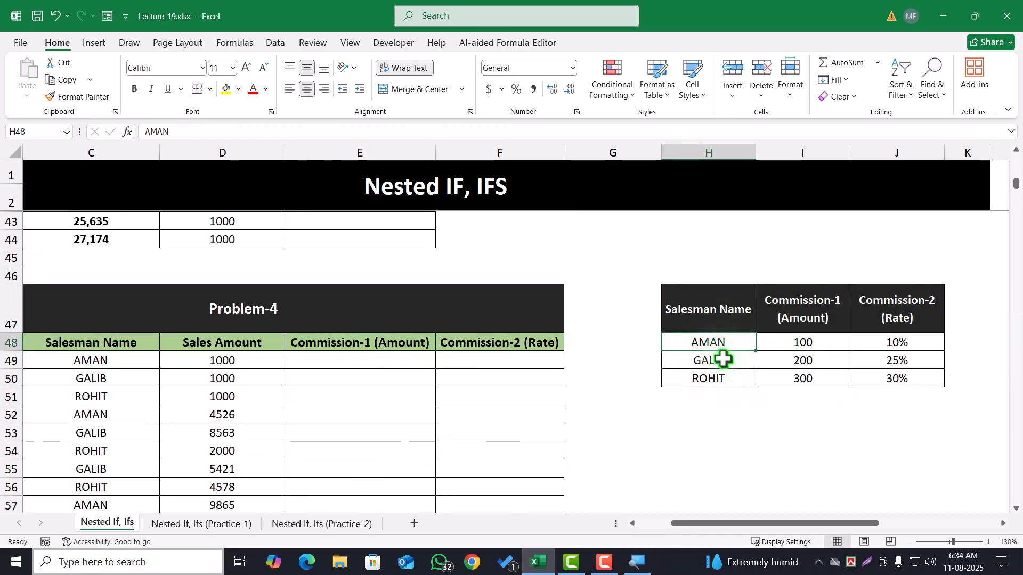
{"action": "left_click", "coordinate": [722, 363]}
{"action": "left_click", "coordinate": [721, 380]}
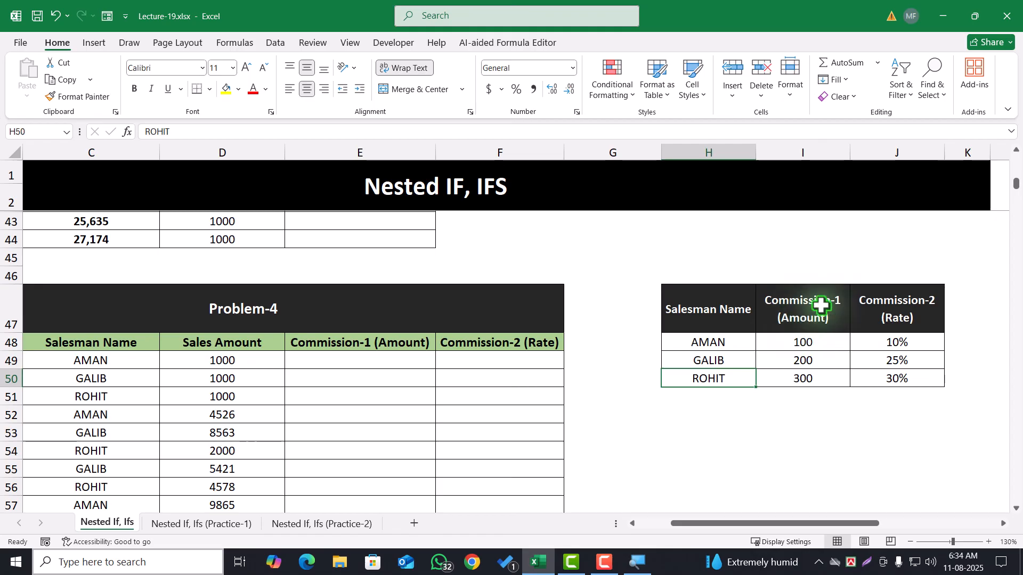
{"action": "left_click", "coordinate": [811, 316]}
{"action": "left_click", "coordinate": [907, 304]}
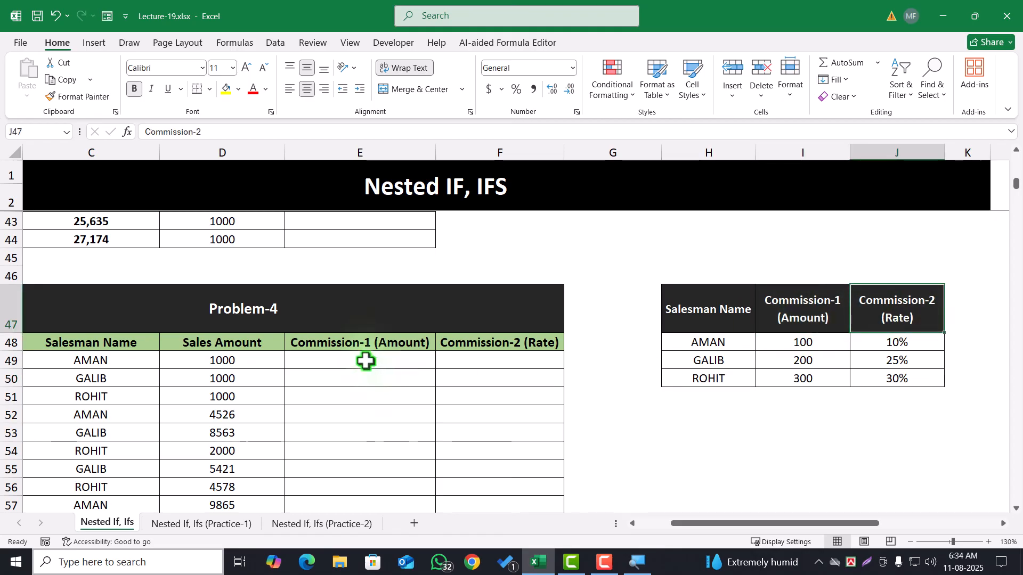
{"action": "left_click_drag", "start_coordinate": [365, 359], "coordinate": [376, 486]}
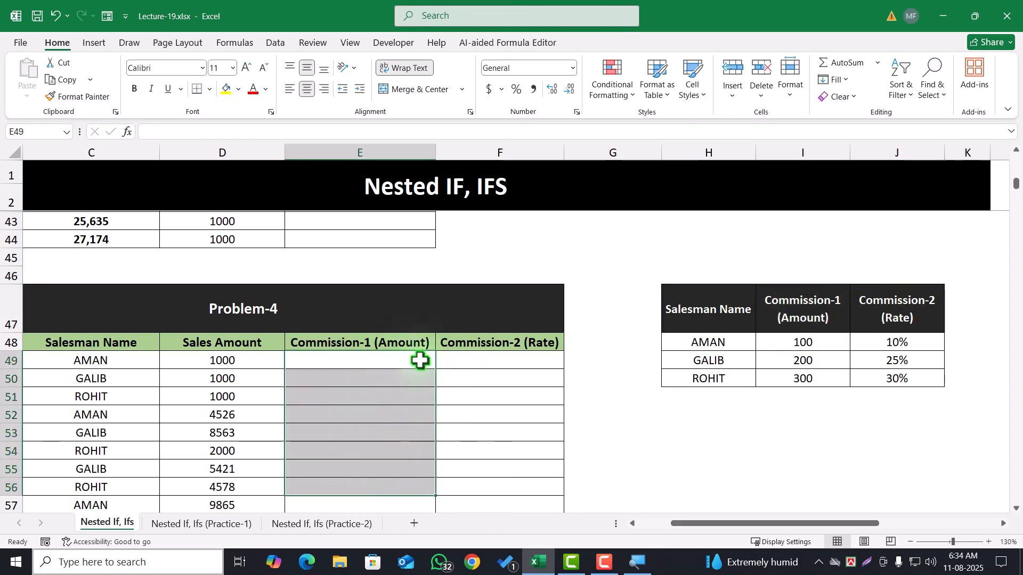
{"action": "left_click_drag", "start_coordinate": [478, 358], "coordinate": [514, 434]}
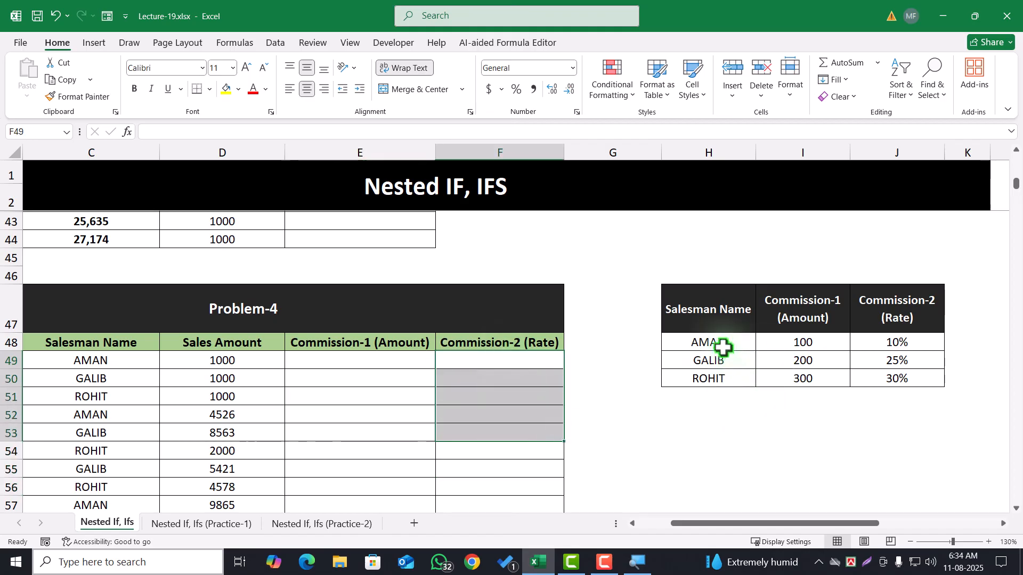
Examine which Commission-1 amount and Commission-2 rate the commission table assigns to each salesman, and compare them with the first Problem-4 record
{"action": "left_click_drag", "start_coordinate": [723, 347], "coordinate": [721, 377]}
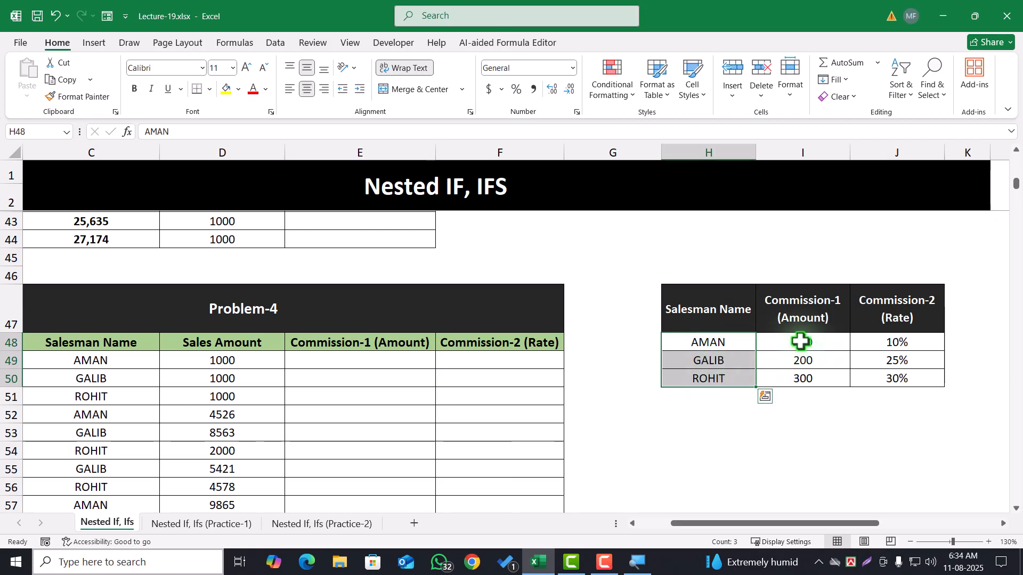
{"action": "left_click_drag", "start_coordinate": [803, 342], "coordinate": [806, 381]}
{"action": "left_click_drag", "start_coordinate": [895, 343], "coordinate": [897, 395]}
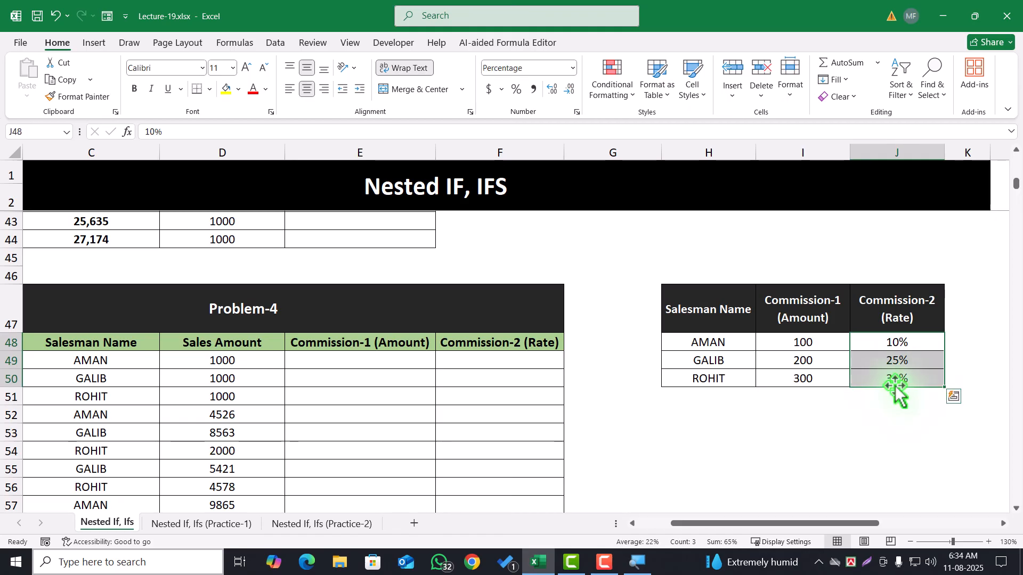
{"action": "left_click_drag", "start_coordinate": [805, 345], "coordinate": [783, 375]}
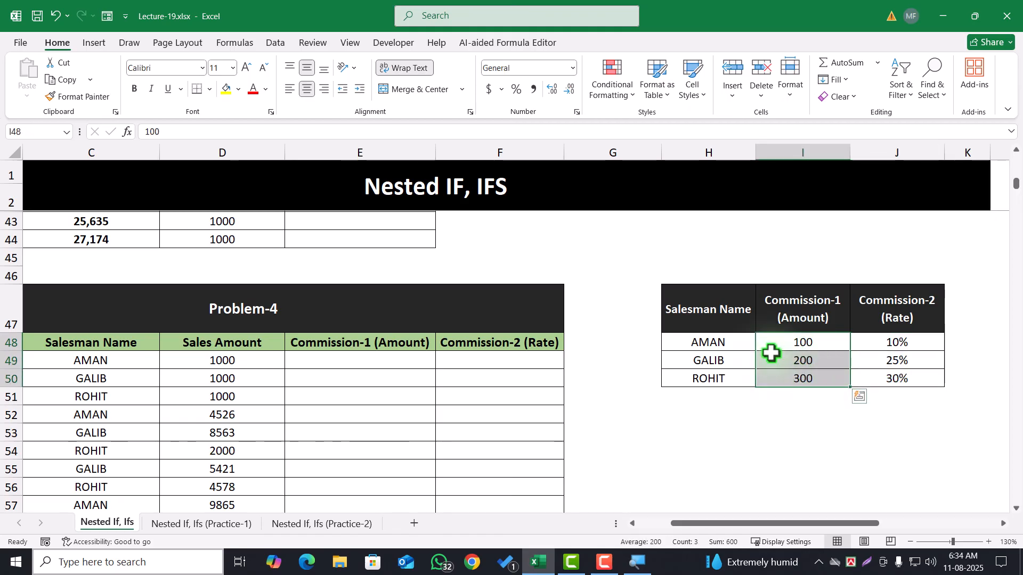
{"action": "left_click", "coordinate": [716, 347]}
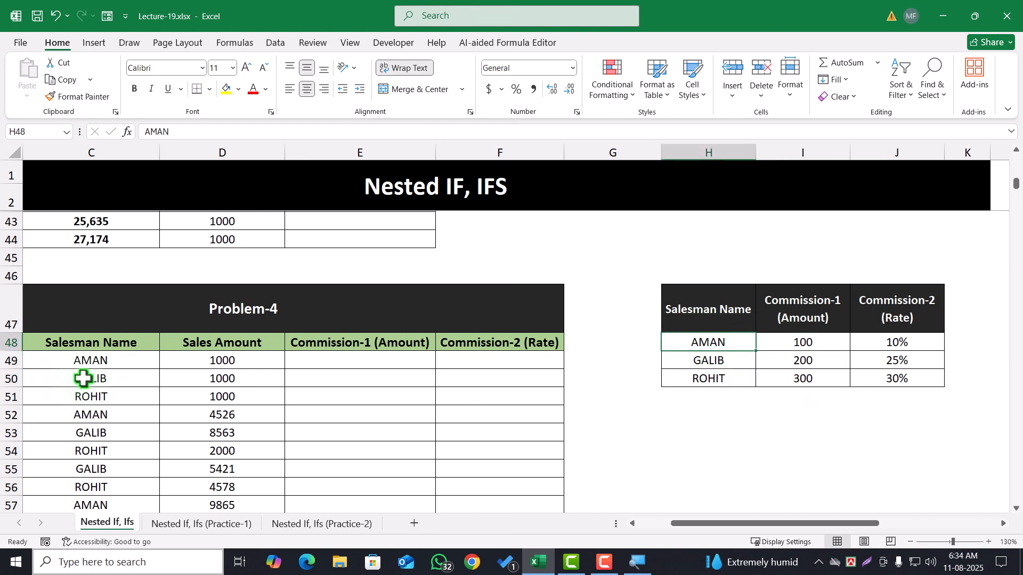
{"action": "left_click", "coordinate": [90, 361]}
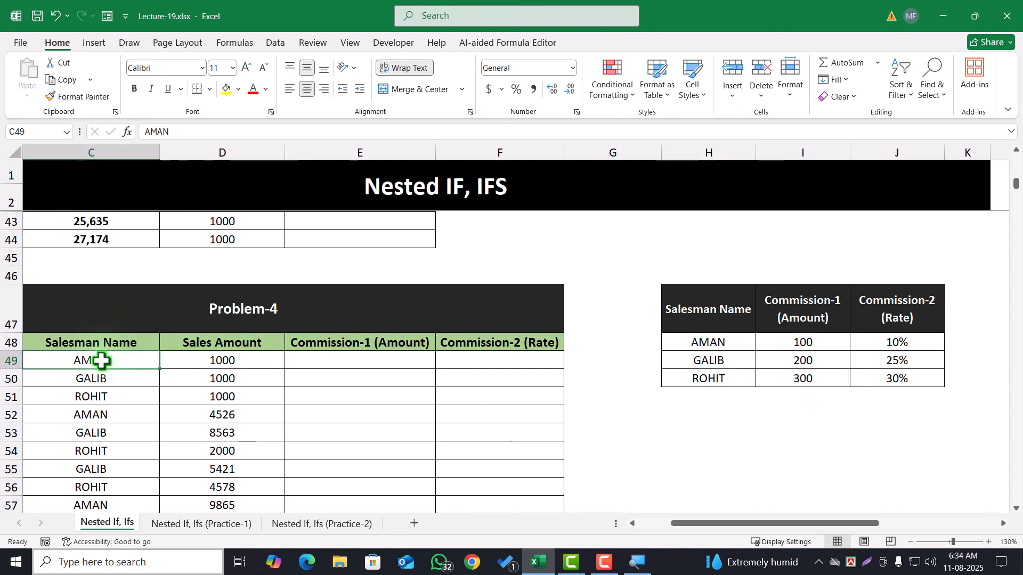
{"action": "left_click", "coordinate": [781, 341]}
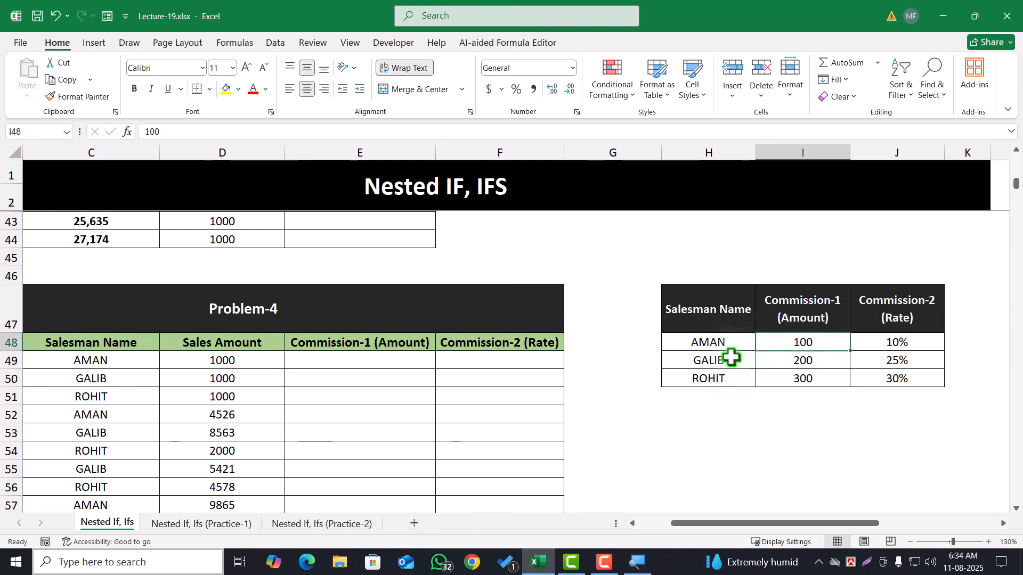
{"action": "left_click", "coordinate": [731, 357]}
{"action": "left_click", "coordinate": [778, 358]}
{"action": "left_click", "coordinate": [735, 375]}
{"action": "left_click", "coordinate": [808, 382]}
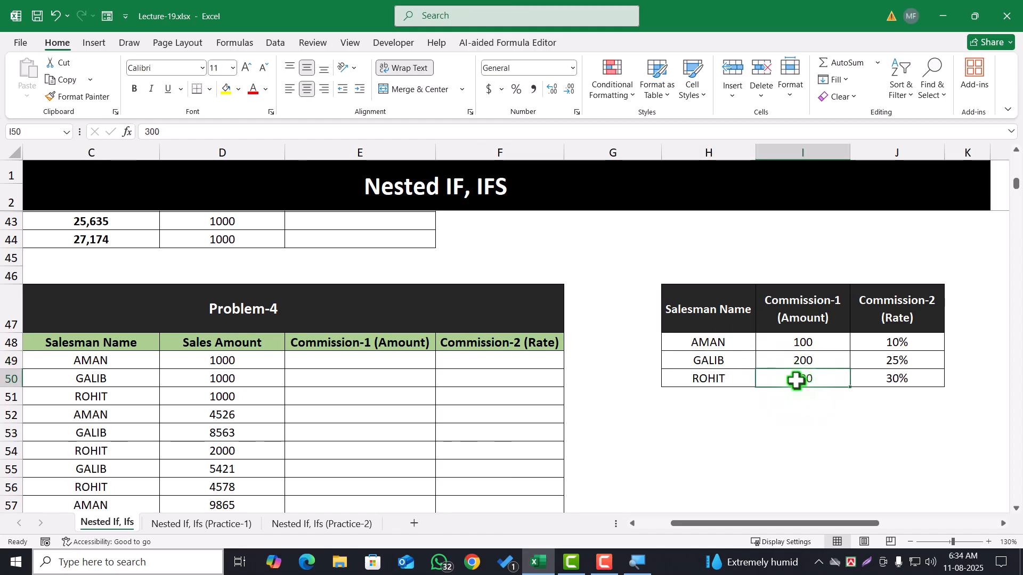
{"action": "left_click", "coordinate": [729, 345]}
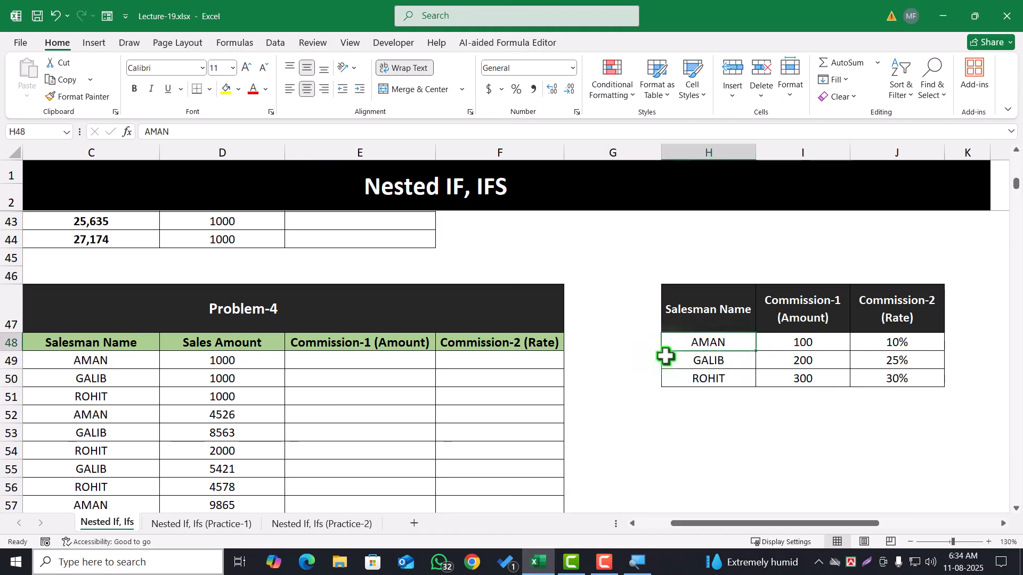
{"action": "left_click", "coordinate": [895, 342]}
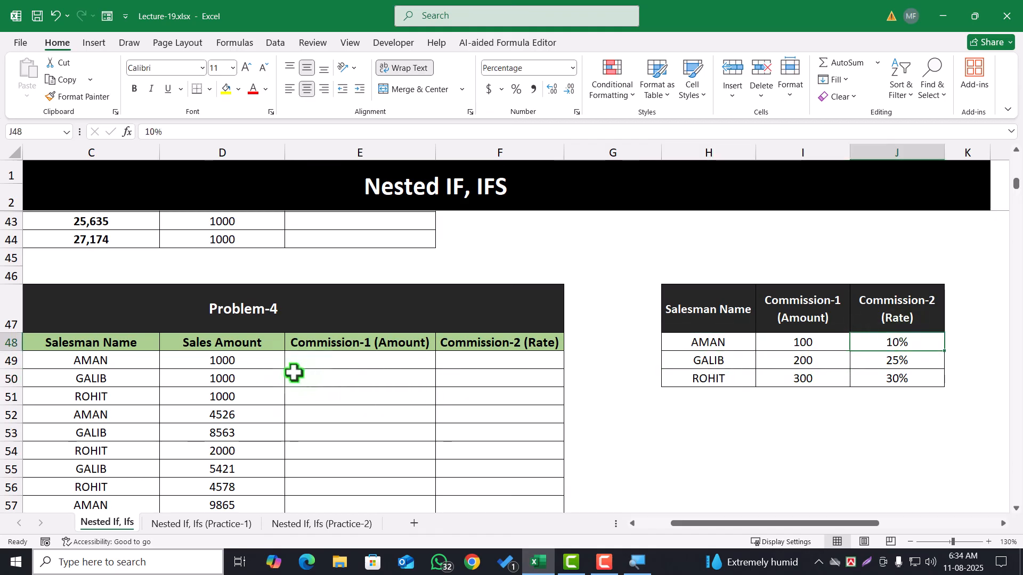
{"action": "left_click", "coordinate": [246, 367]}
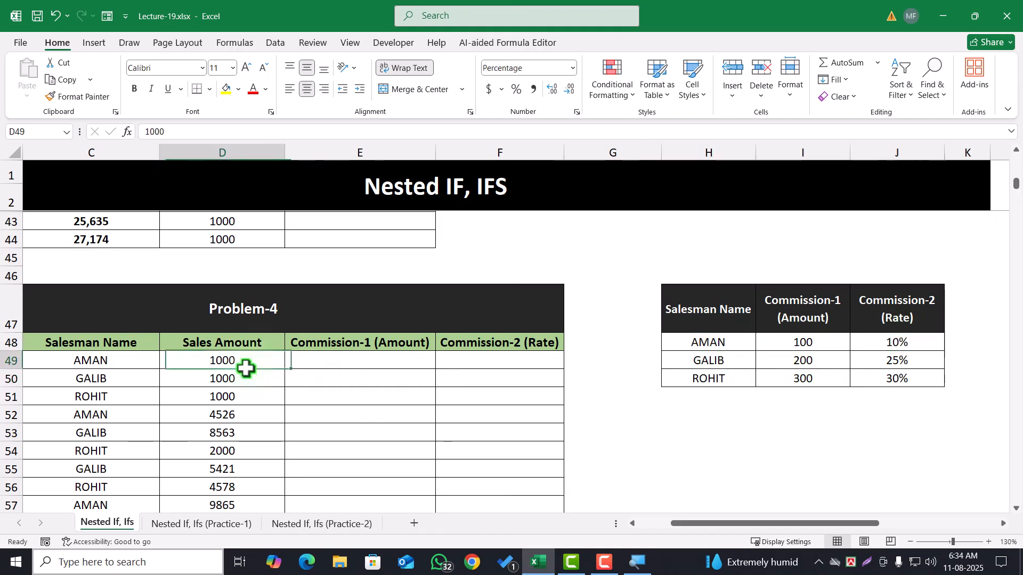
{"action": "left_click", "coordinate": [893, 364]}
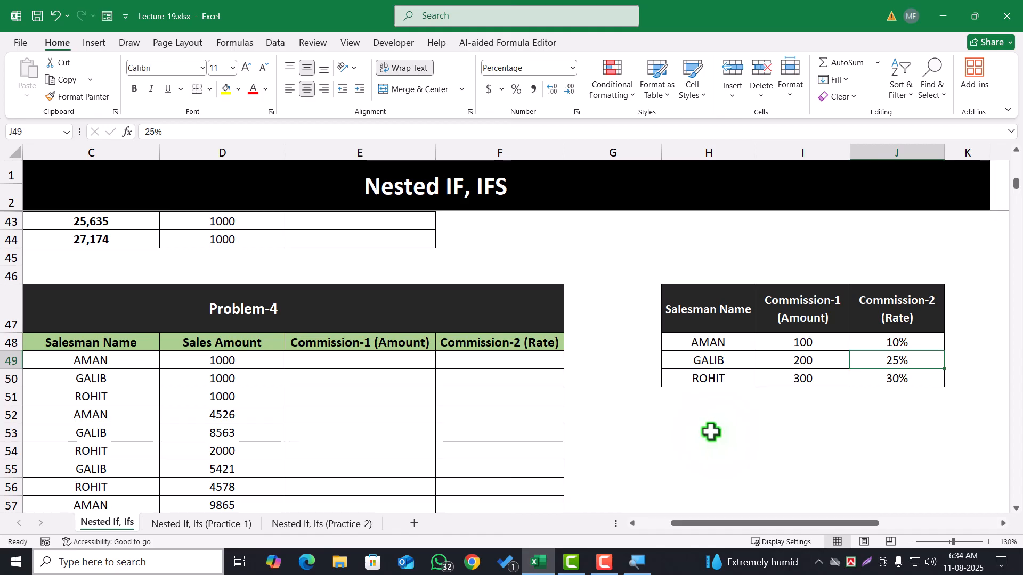
Start an IF formula in E49 of the Commission-1 (Amount) column that returns 100 when C49 equals the commission table's first salesman name
{"action": "left_click", "coordinate": [343, 361]}
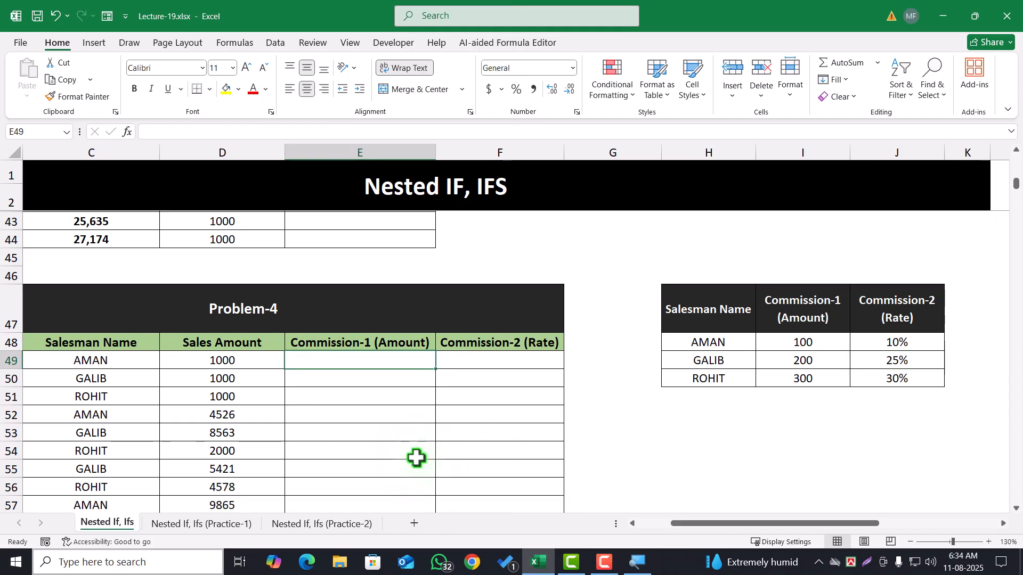
{"action": "type", "text": "="}
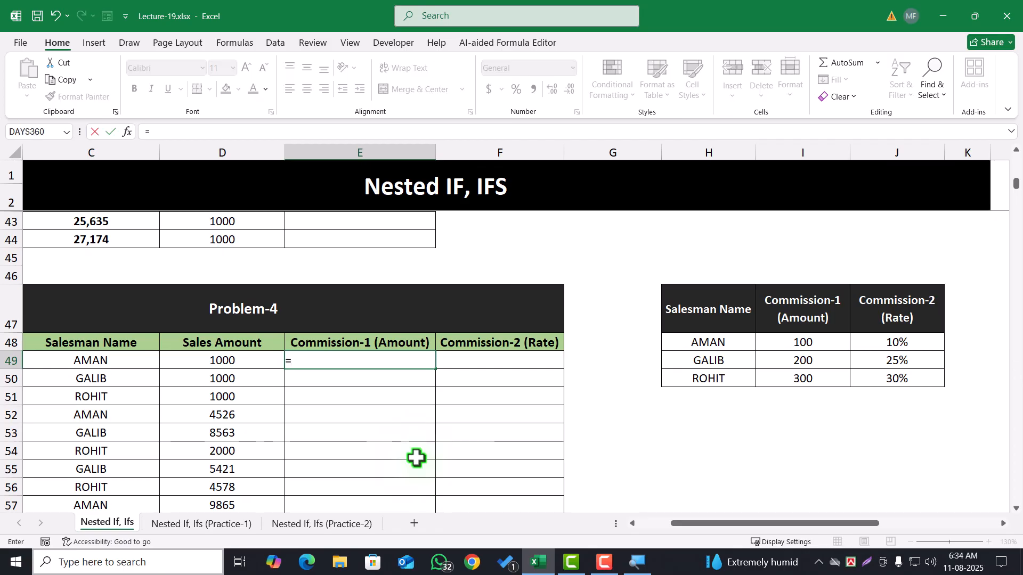
{"action": "type", "text": "IF("}
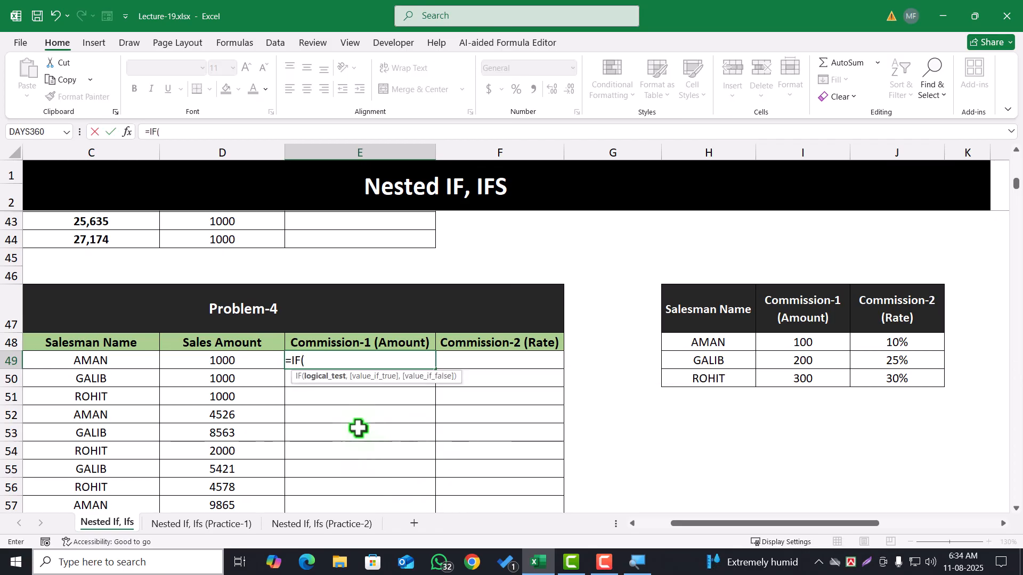
{"action": "left_click", "coordinate": [105, 362]}
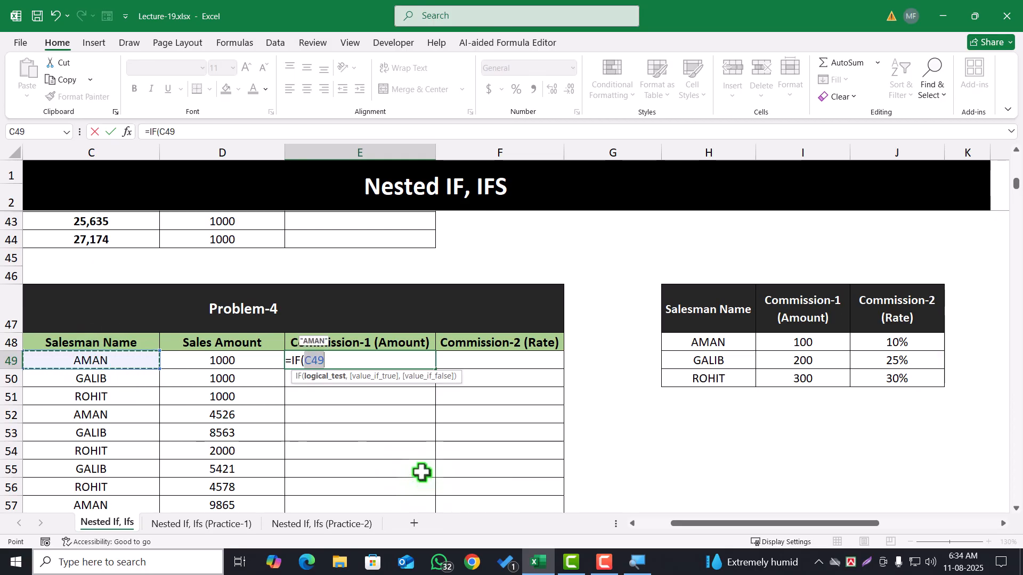
{"action": "type", "text": "=\""}
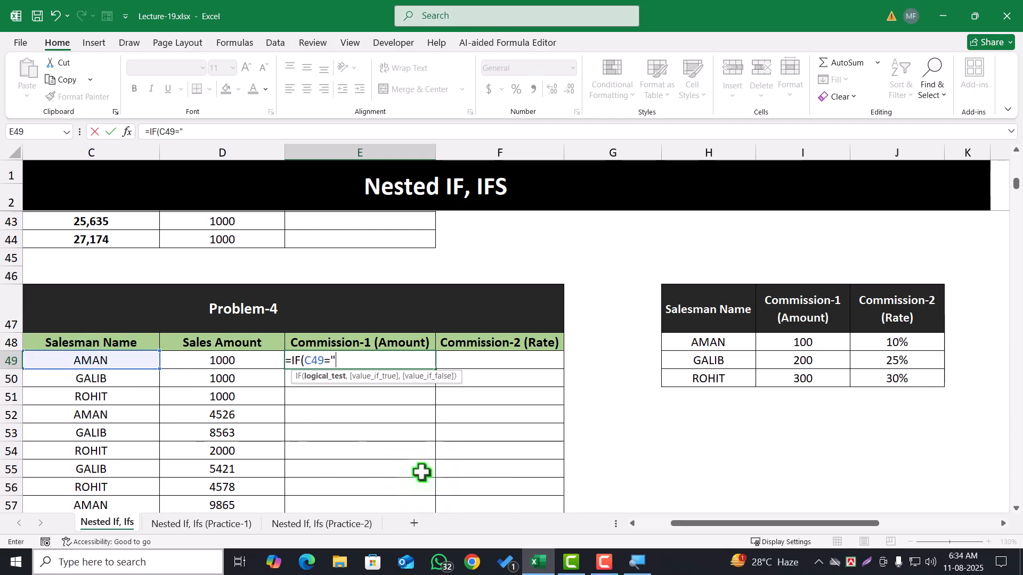
{"action": "type", "text": "aman\""}
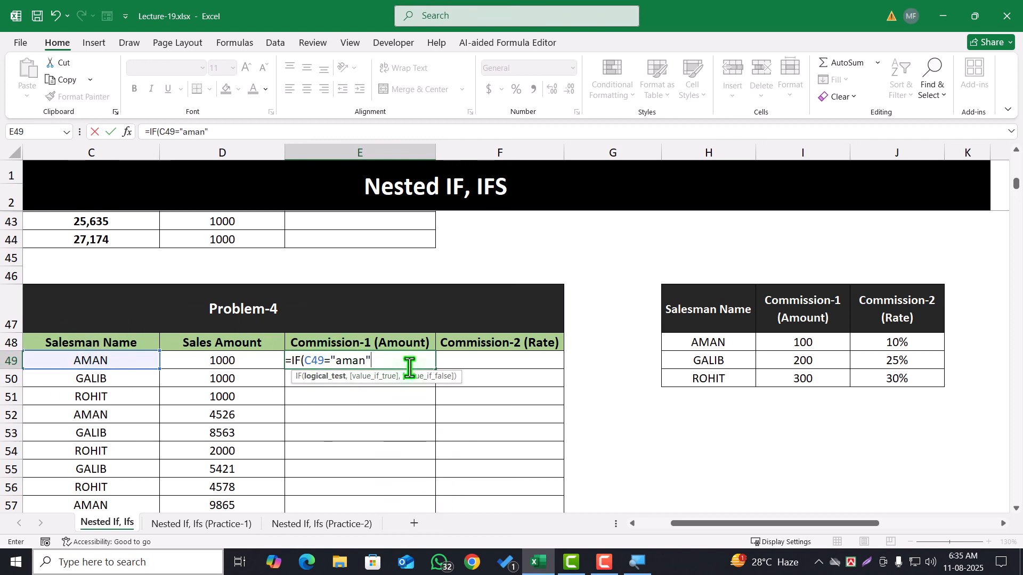
{"action": "left_click_drag", "start_coordinate": [334, 362], "coordinate": [365, 367]}
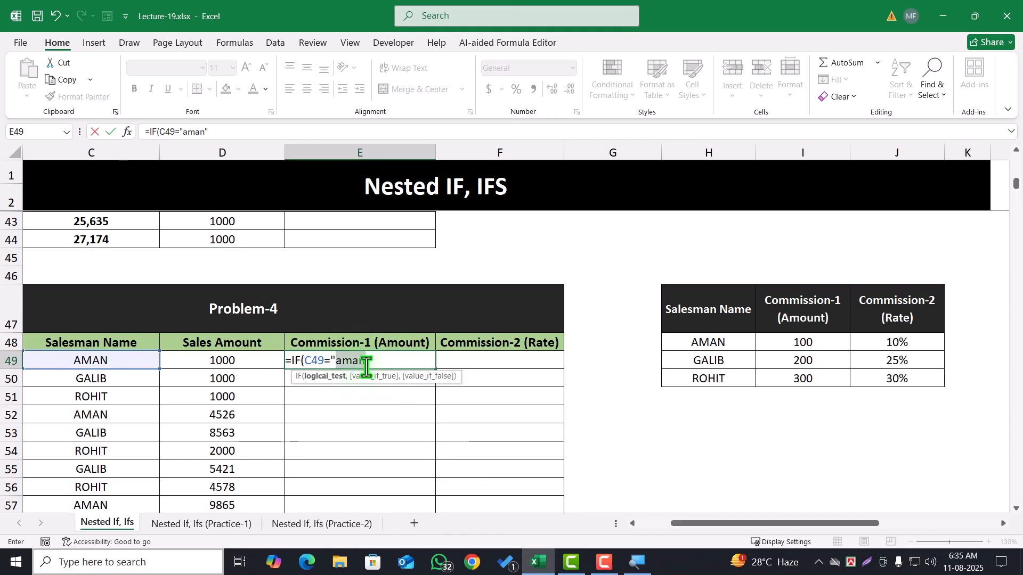
{"action": "left_click", "coordinate": [345, 364]}
{"action": "left_click", "coordinate": [380, 361]}
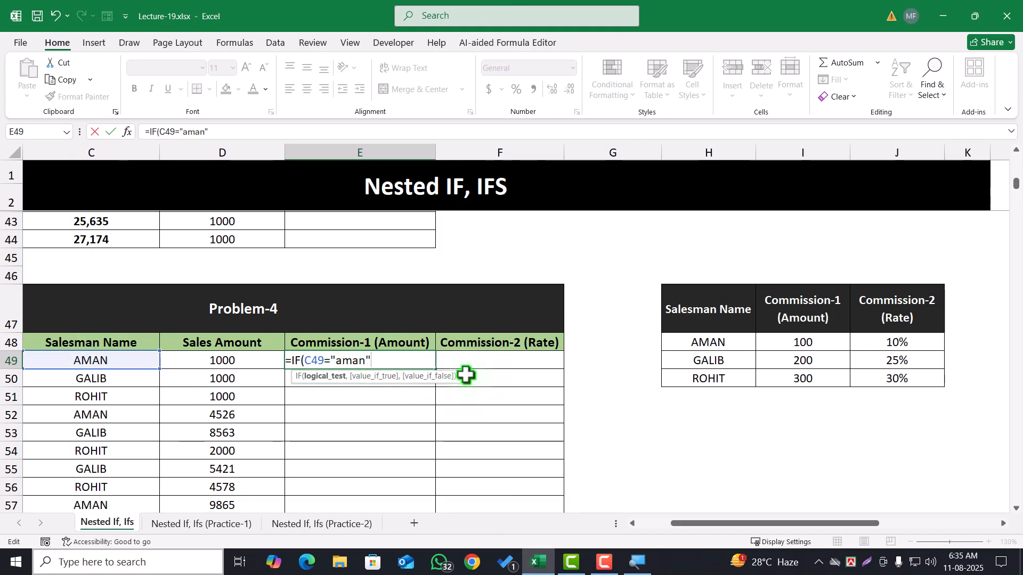
{"action": "type", "text": ",100"}
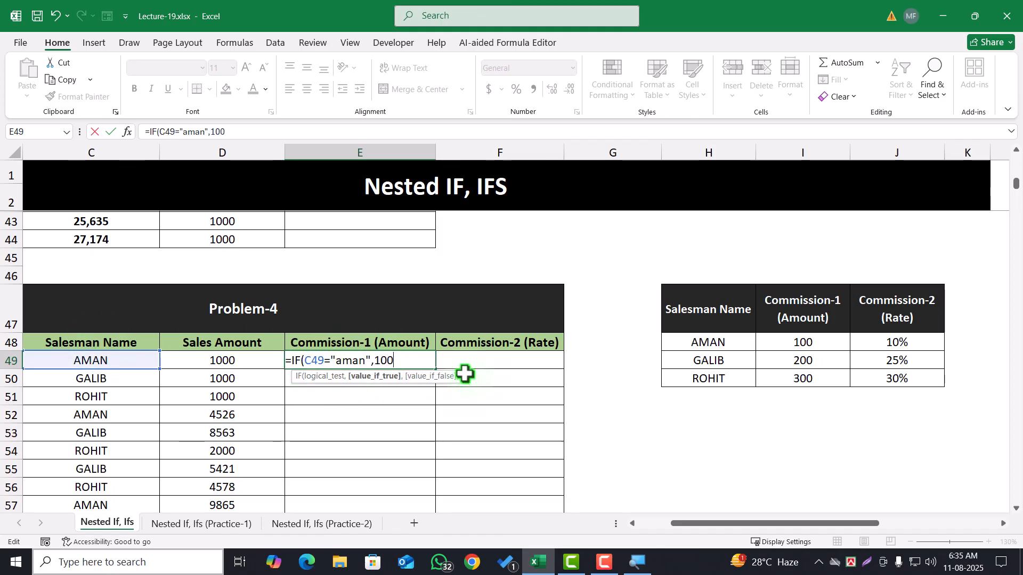
{"action": "type", "text": ","}
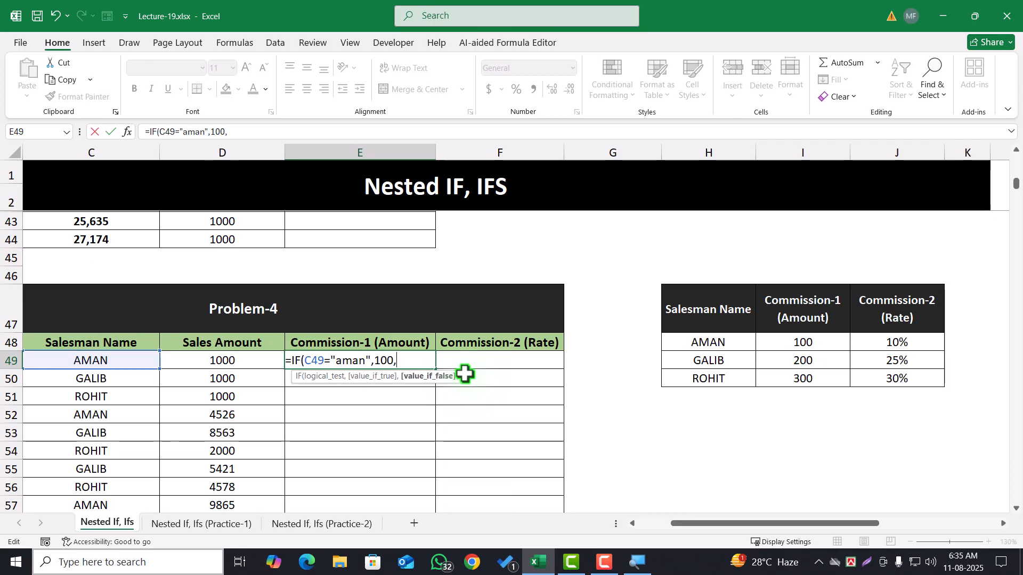
{"action": "type", "text": "if"}
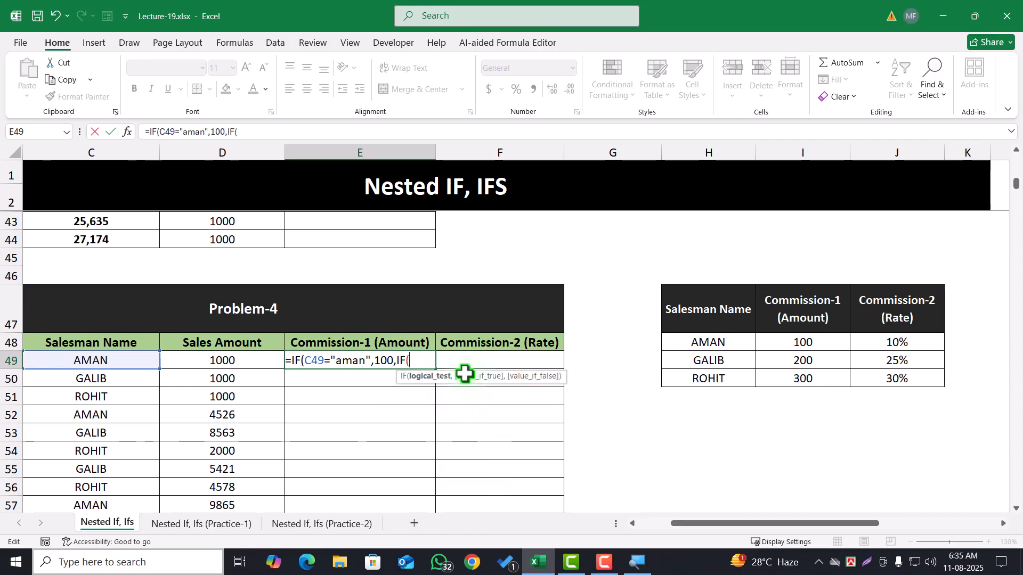
Add a second IF as the value-if-false of the E49 formula, returning 200 when C49 equals the commission table's second salesman name
{"action": "left_click", "coordinate": [88, 366]}
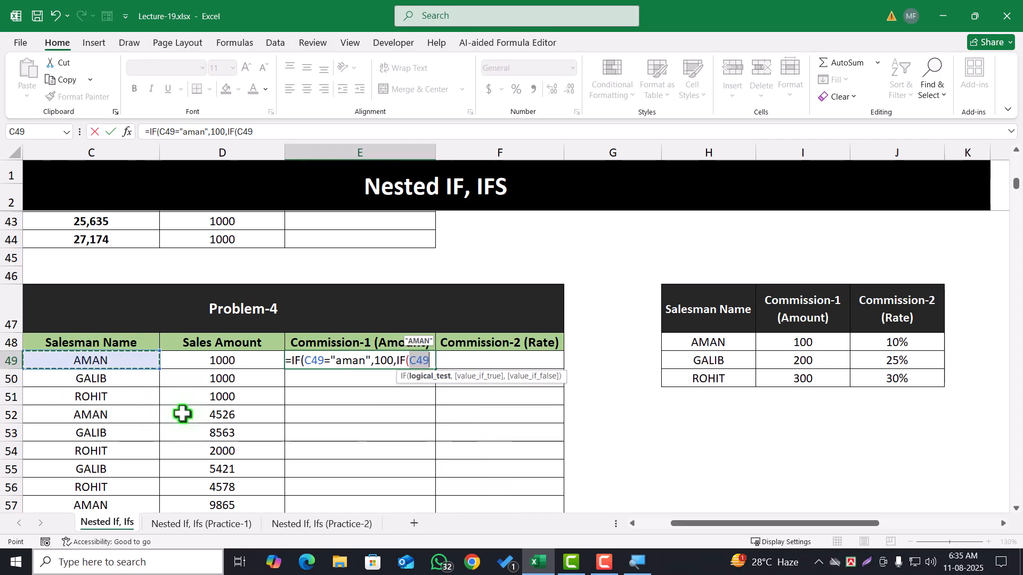
{"action": "type", "text": "=\""}
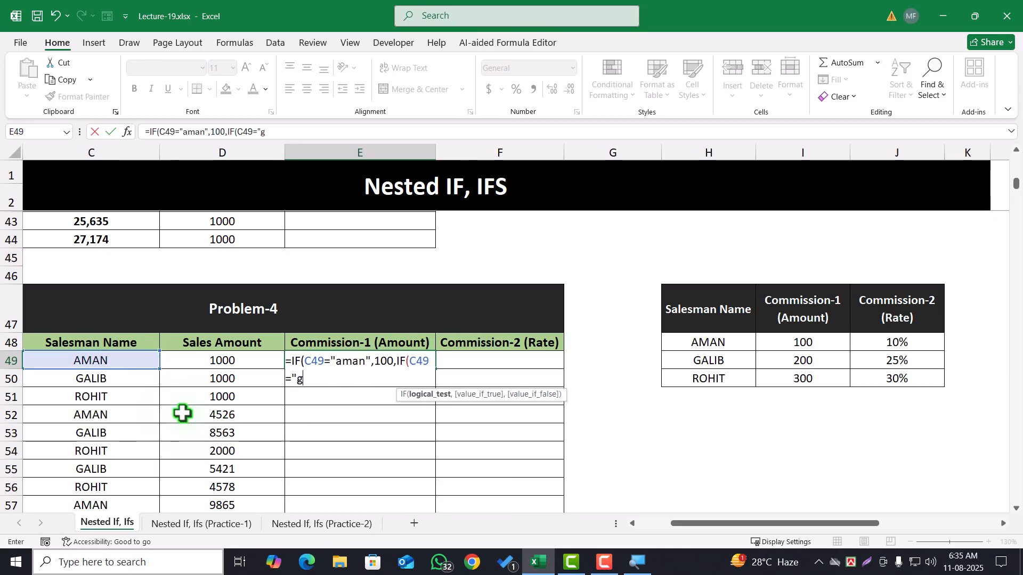
{"action": "type", "text": "galib\","}
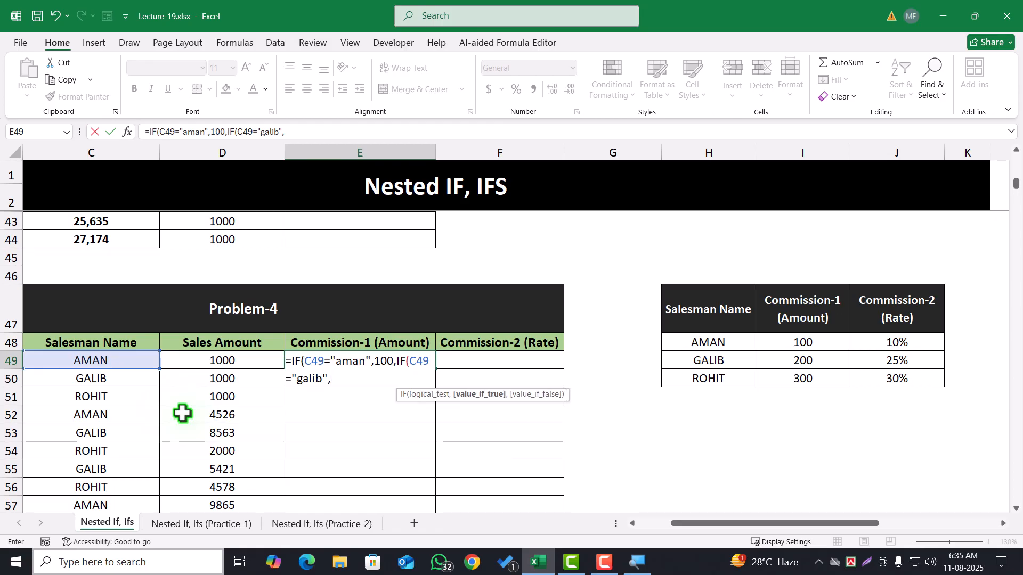
{"action": "type", "text": "200"}
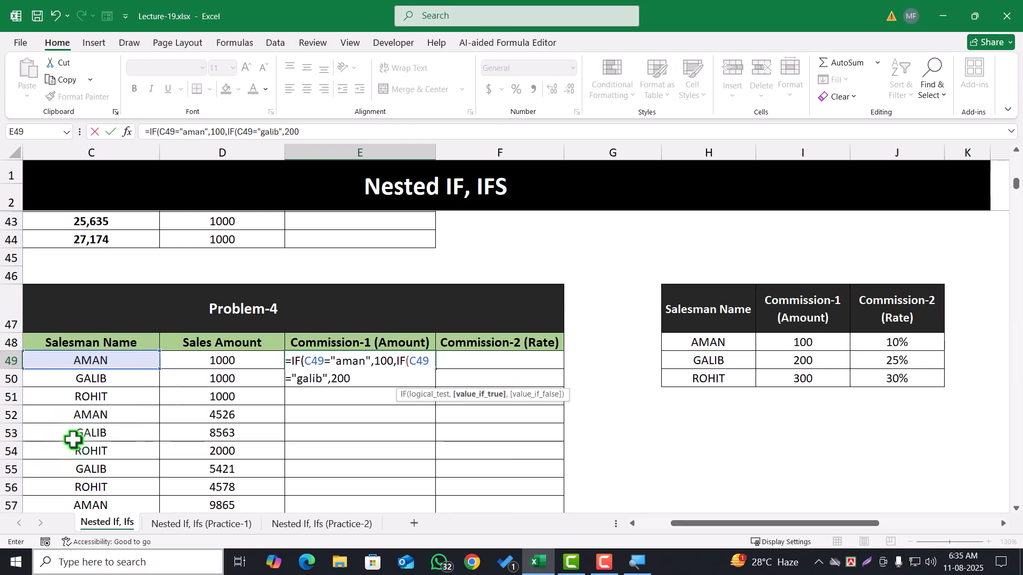
{"action": "type", "text": ","}
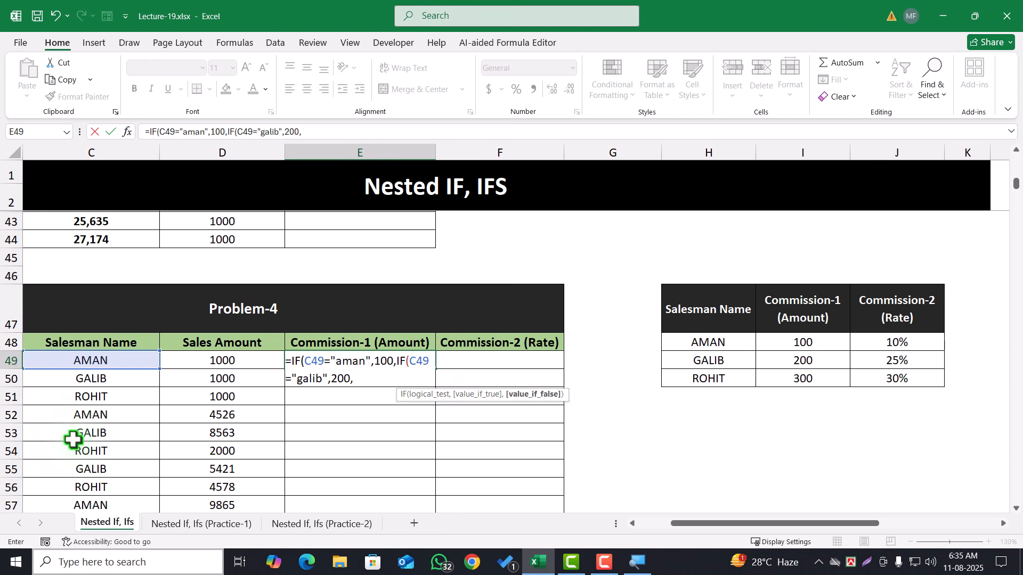
{"action": "type", "text": "IF("}
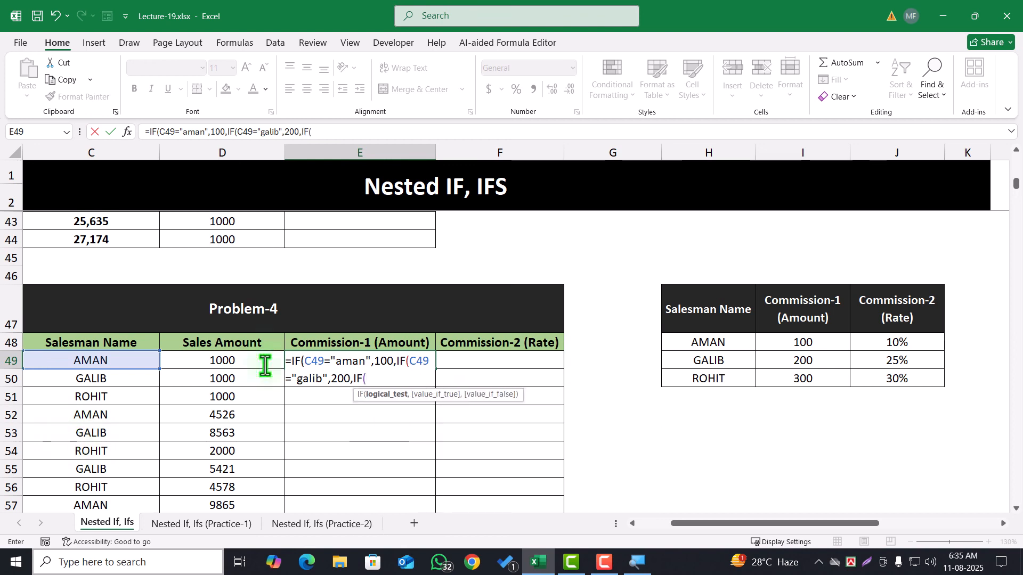
Nest a third IF in the E49 formula, returning 300 when C49 equals the commission table's third salesman name
{"action": "left_click", "coordinate": [142, 361]}
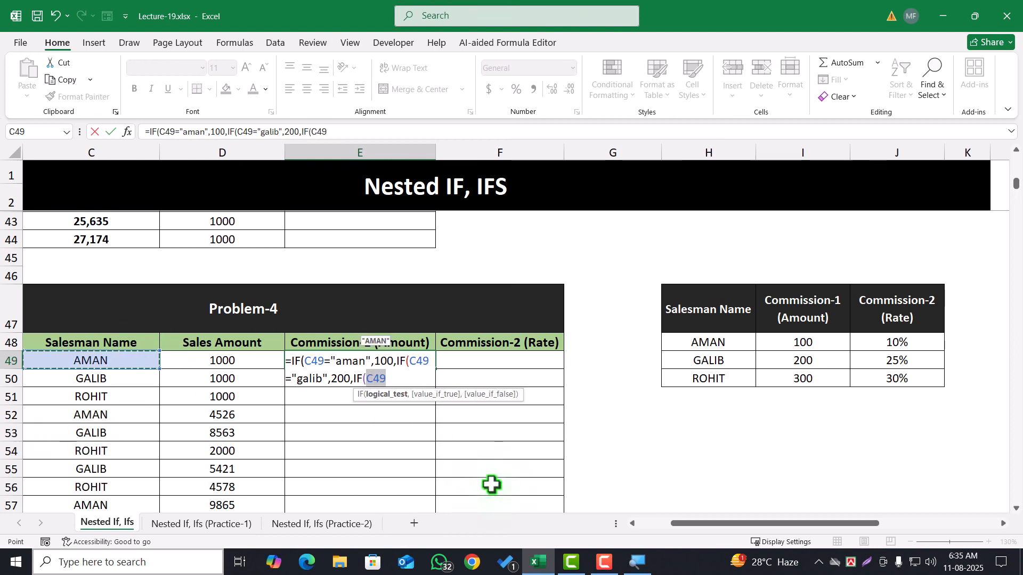
{"action": "type", "text": "="}
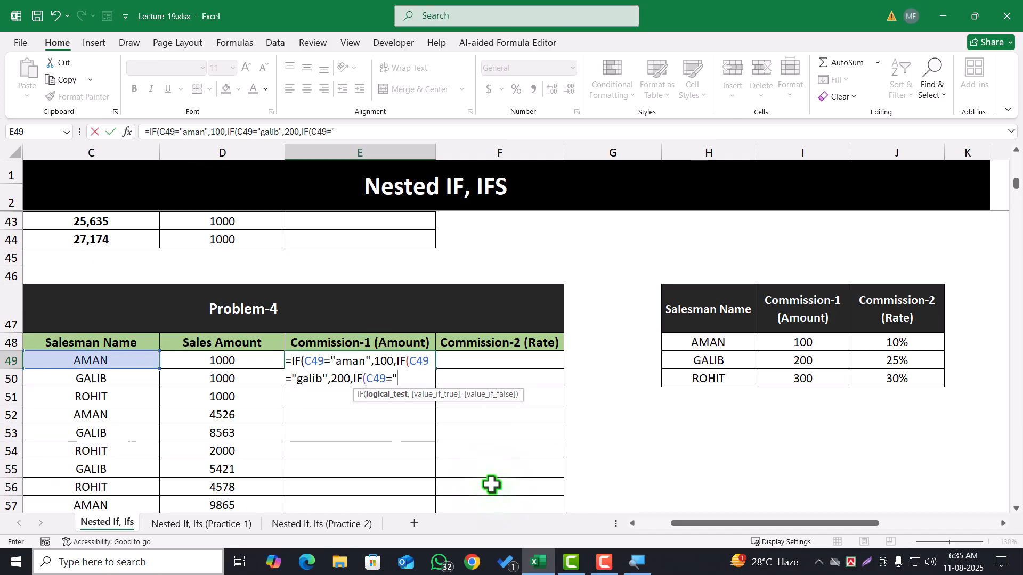
{"action": "type", "text": "\"rohit\",3"}
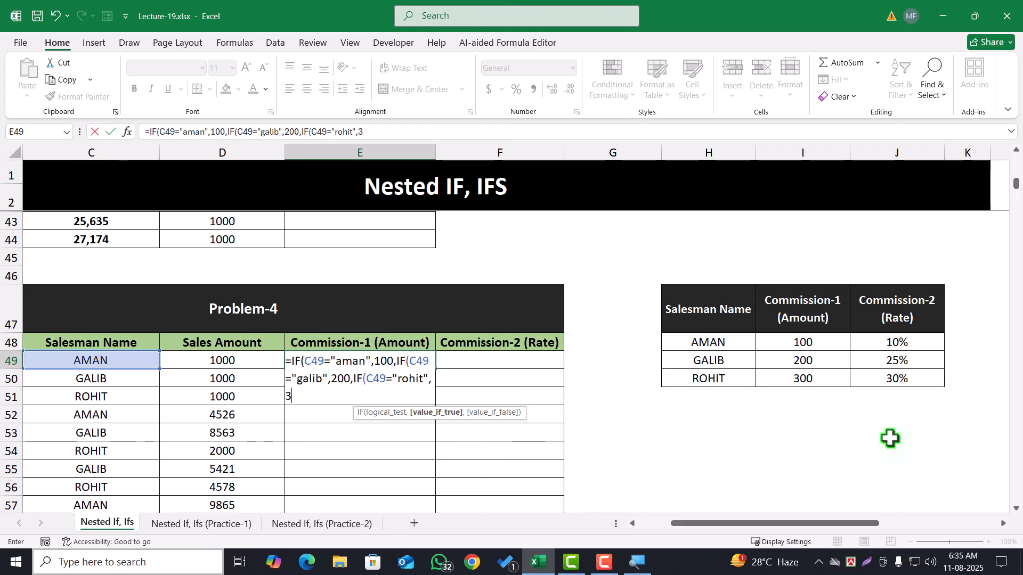
{"action": "type", "text": "00"}
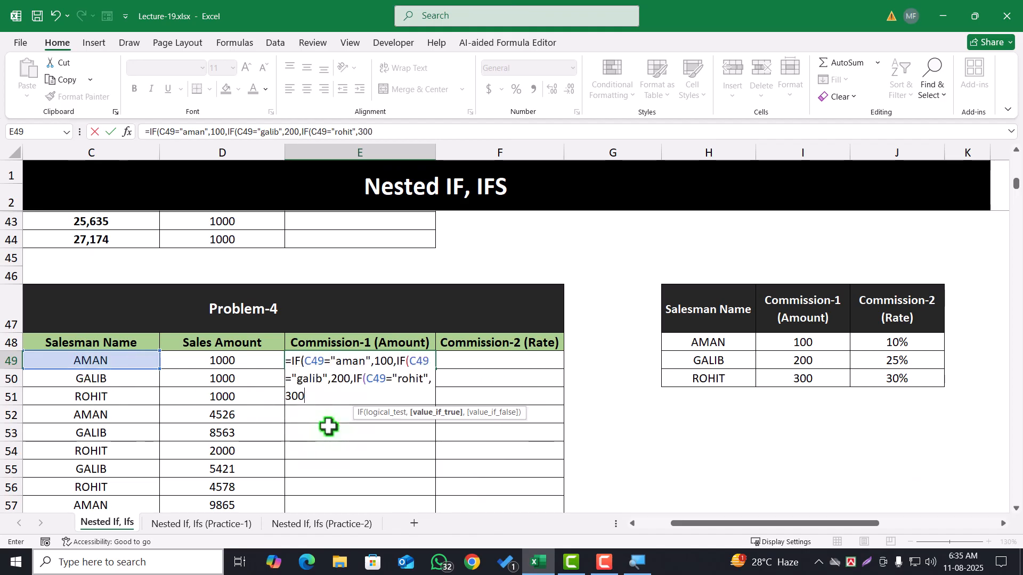
{"action": "type", "text": ","}
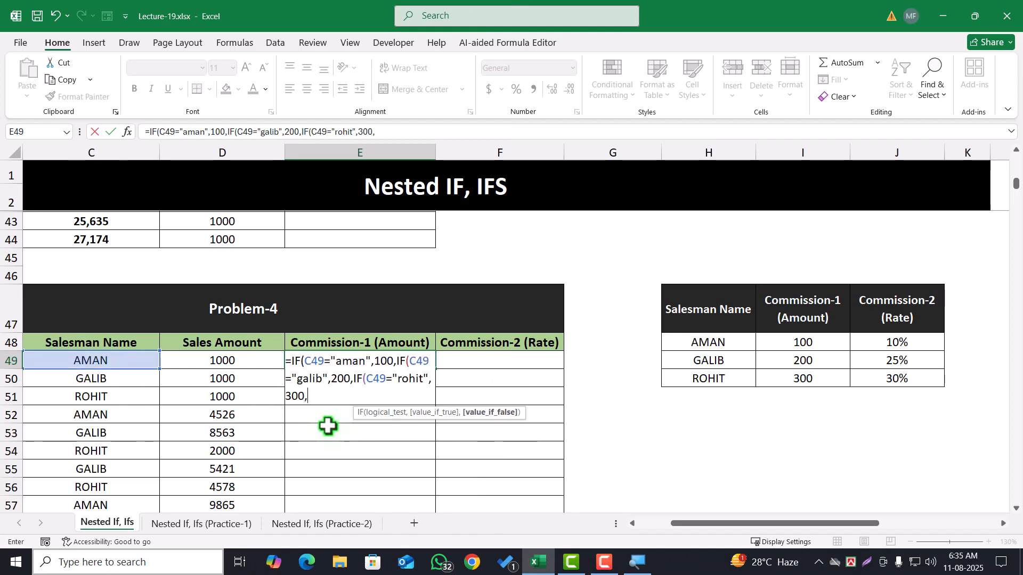
{"action": "type", "text": "\"\")"}
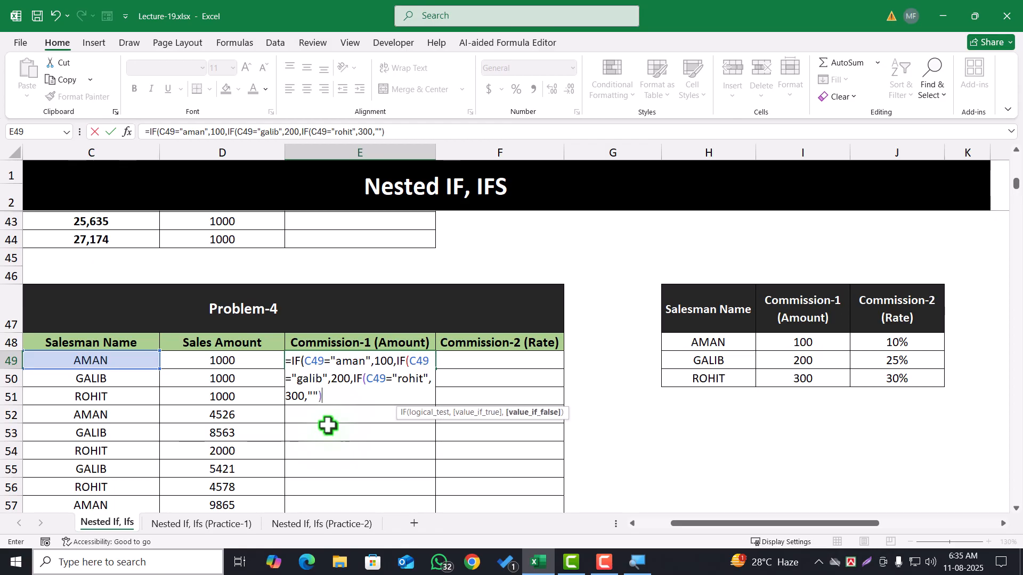
{"action": "type", "text": "))"}
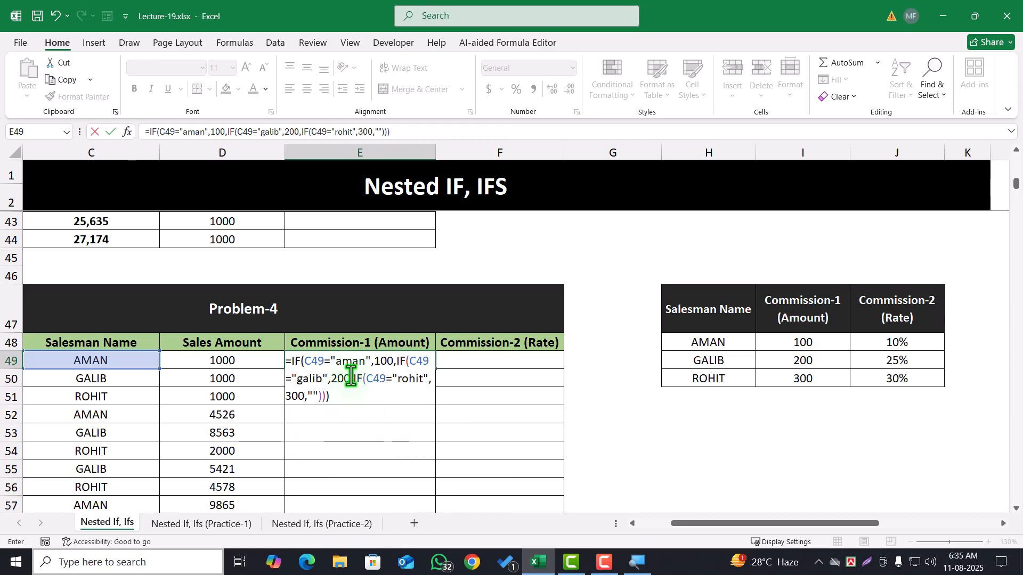
Select the third IF, through the closing brackets, within the E49 formula
{"action": "left_click_drag", "start_coordinate": [353, 379], "coordinate": [440, 459]}
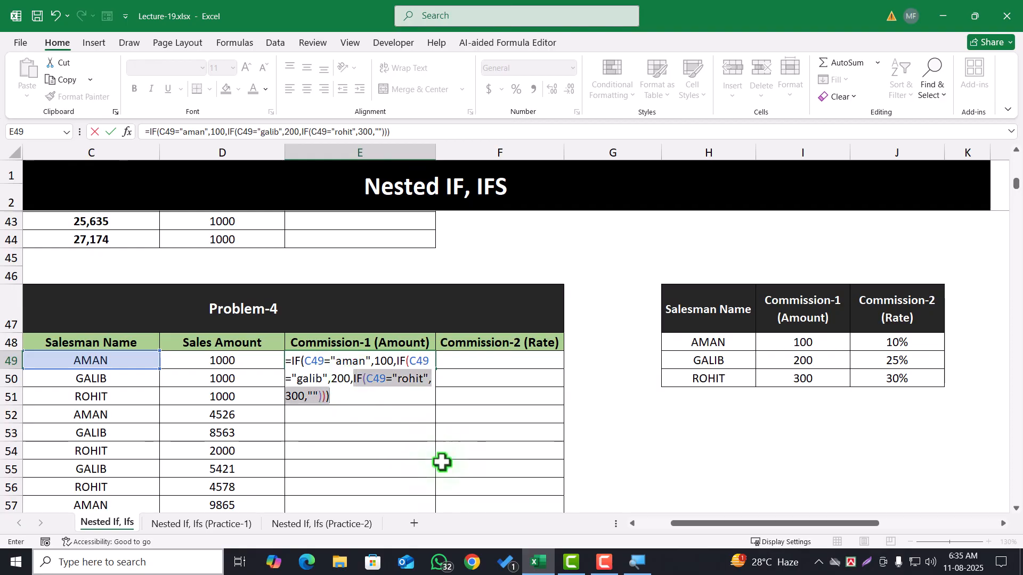
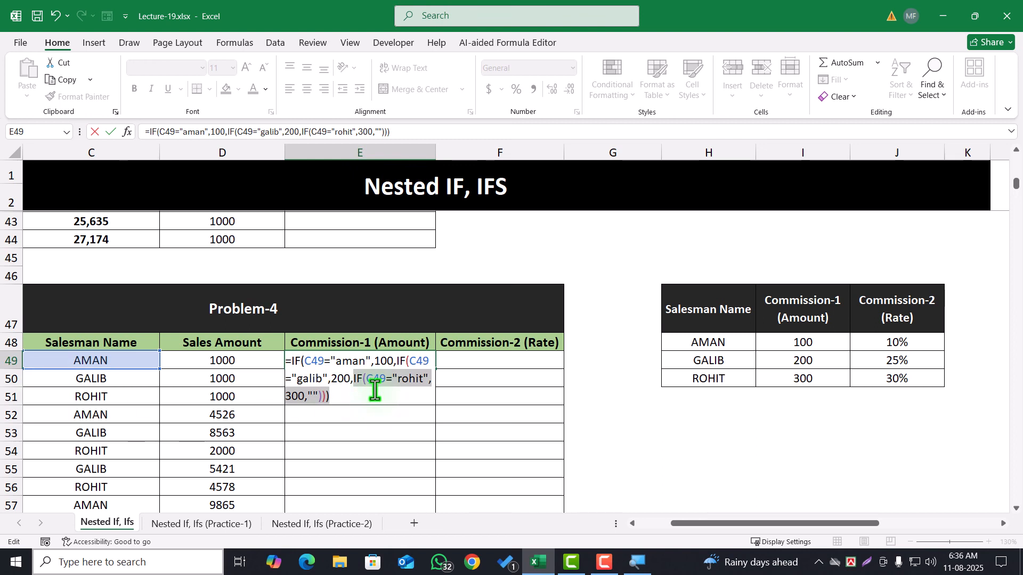
Replace the third IF in the E49 formula with a plain 300 as the value-if-false and accept the bracket correction
{"action": "key", "text": "BackSpace"}
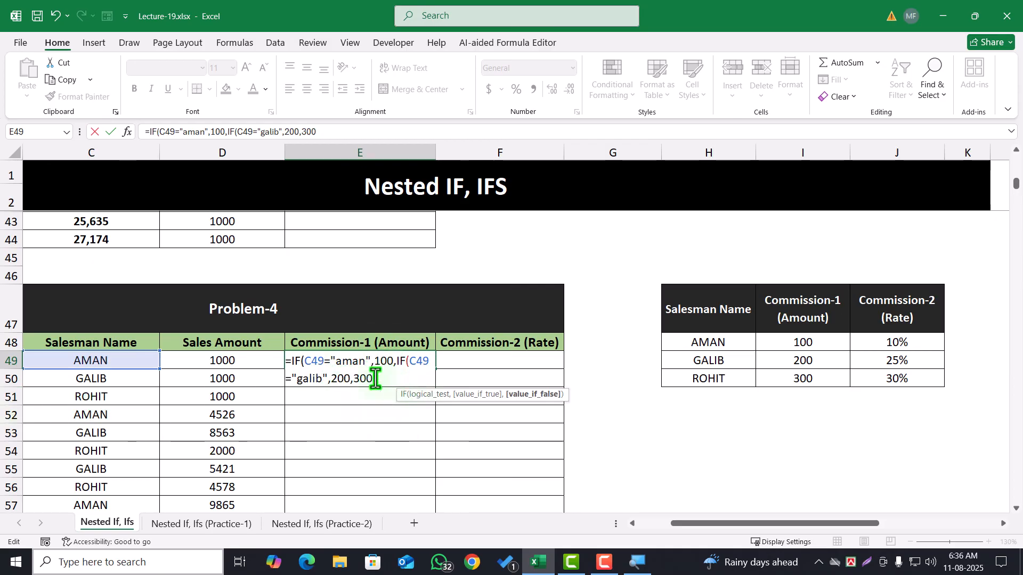
{"action": "left_click_drag", "start_coordinate": [353, 379], "coordinate": [384, 383]}
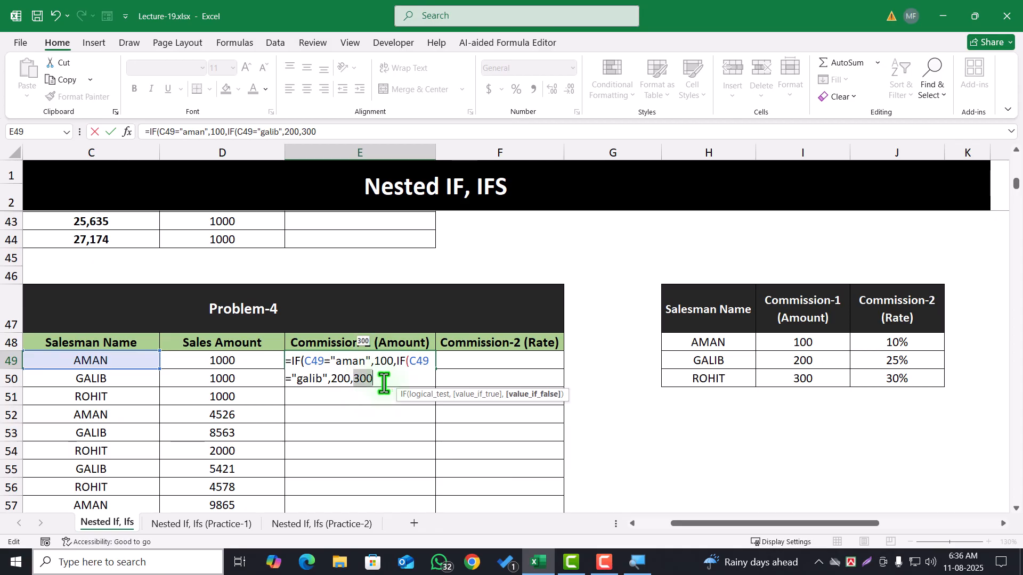
{"action": "key", "text": "Return"}
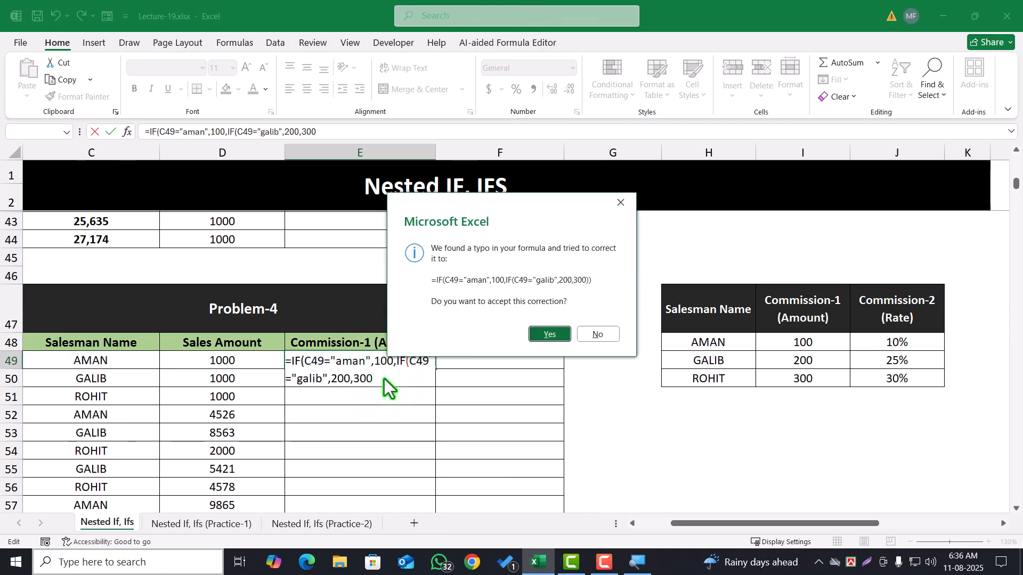
{"action": "left_click", "coordinate": [563, 337]}
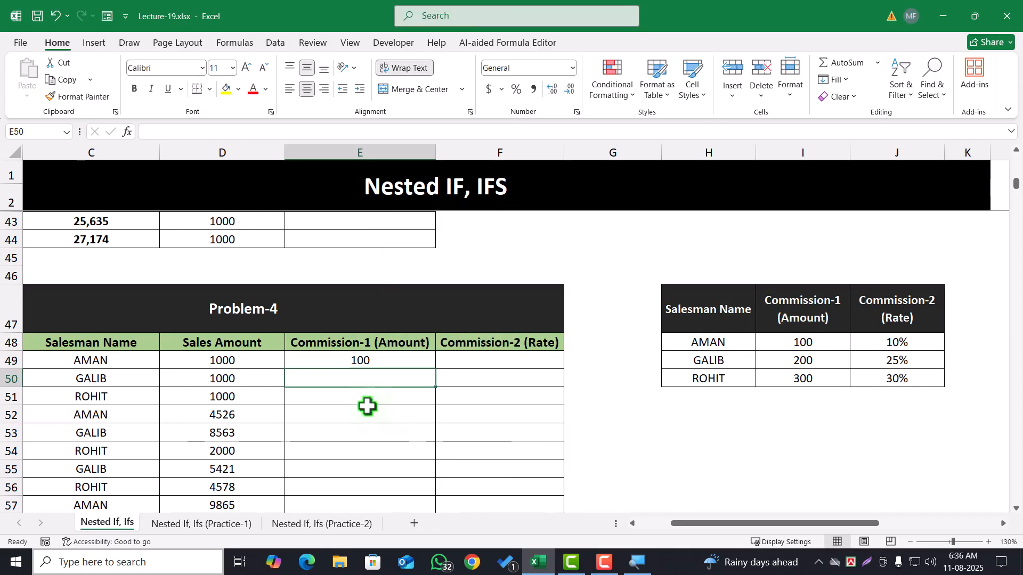
{"action": "double_click", "coordinate": [352, 361]}
{"action": "key", "text": "Return"}
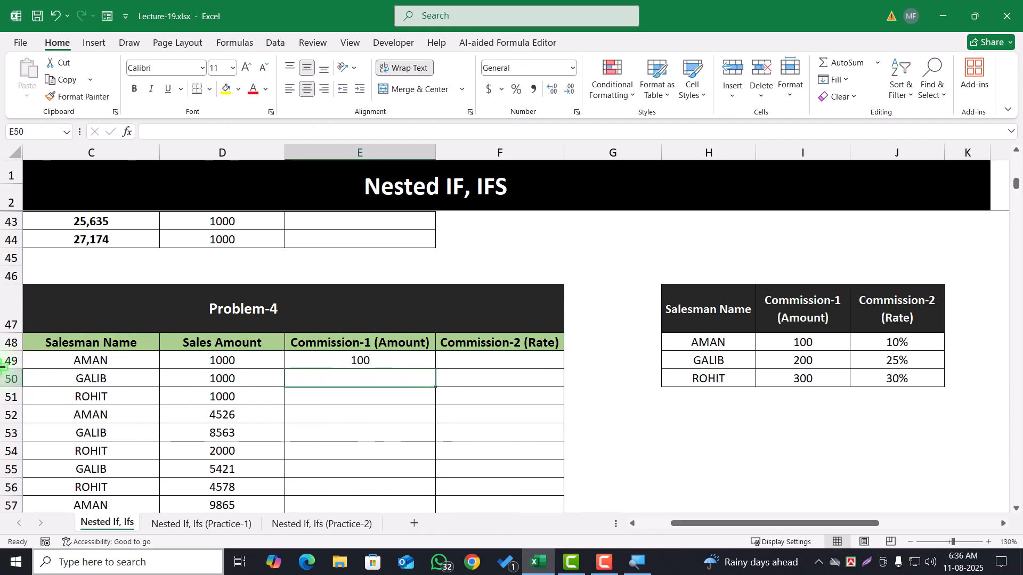
Fill the E49 formula down the Commission-1 (Amount) column and check the amounts for the first two salesman rows
{"action": "left_click", "coordinate": [418, 365]}
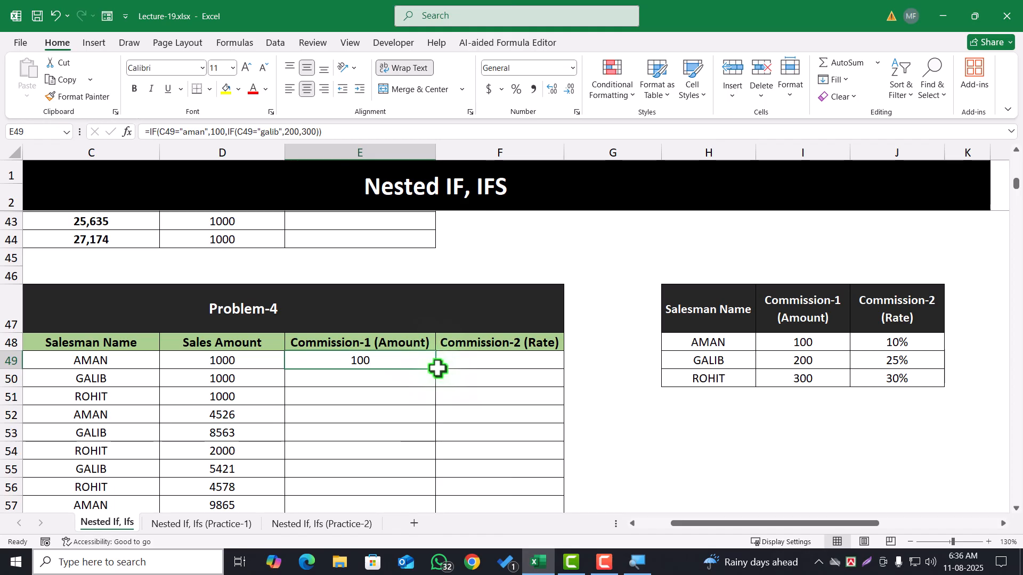
{"action": "double_click", "coordinate": [436, 369]}
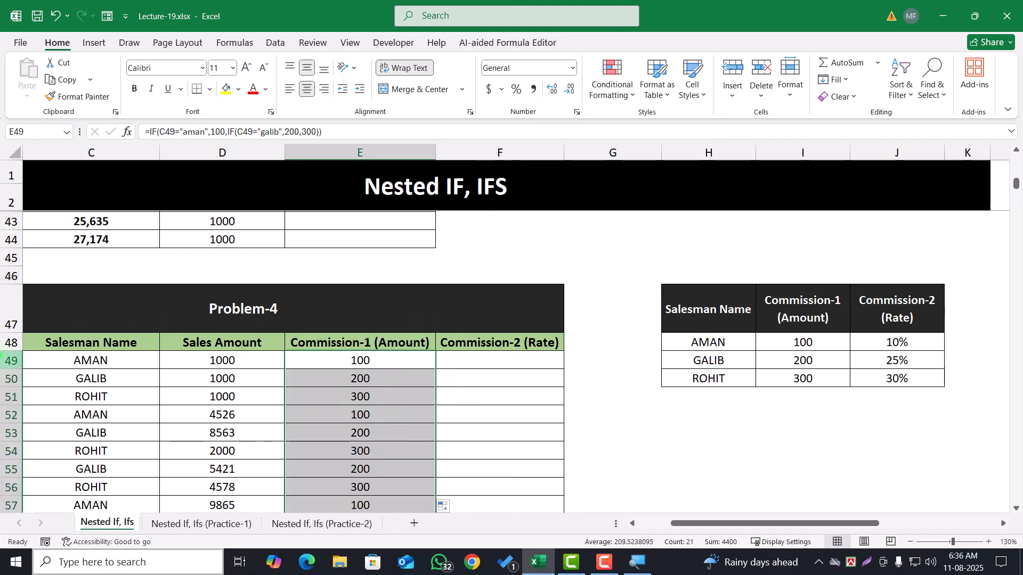
{"action": "left_click", "coordinate": [75, 359]}
{"action": "left_click", "coordinate": [365, 362]}
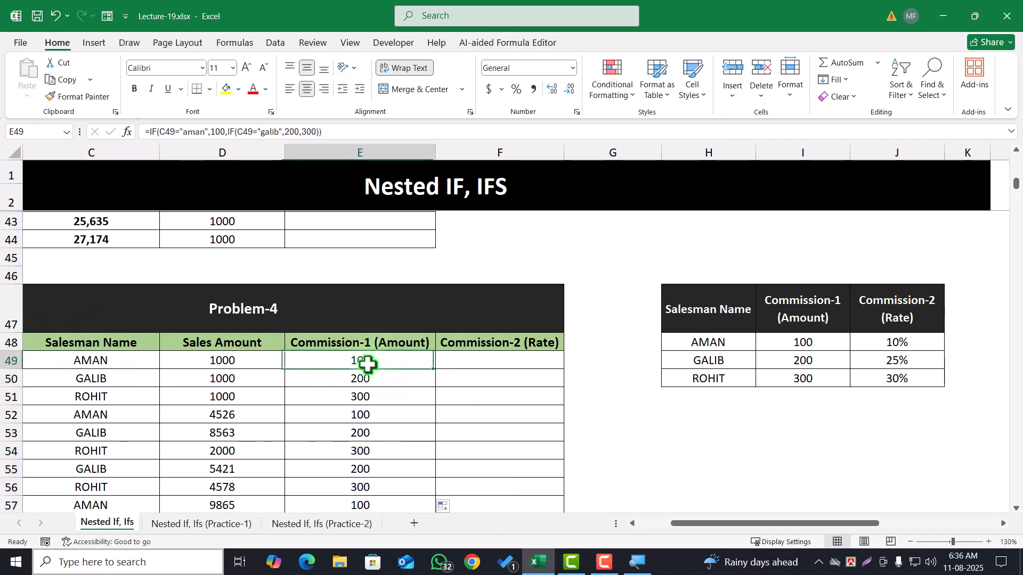
{"action": "left_click", "coordinate": [80, 379]}
{"action": "left_click", "coordinate": [396, 377]}
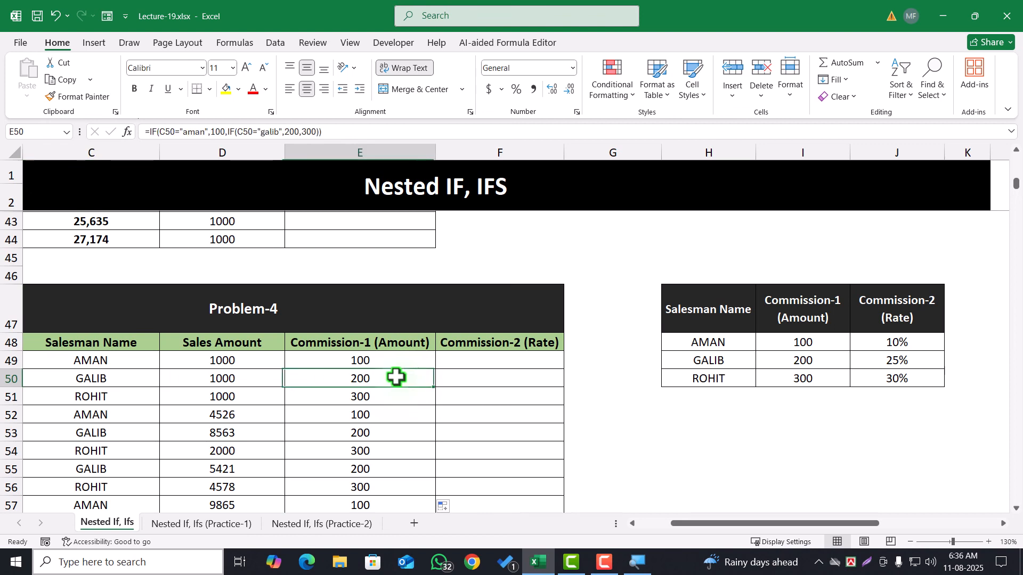
Test the two-IF formula by entering "kjkdjfgjdg" as the salesman name in C51
{"action": "left_click", "coordinate": [108, 401]}
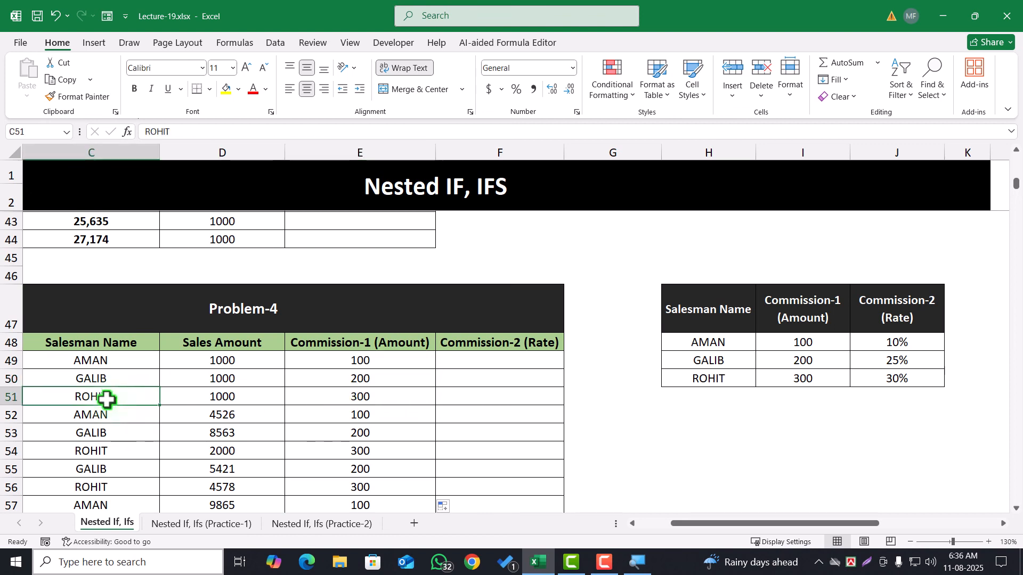
{"action": "type", "text": "kjkdjfgjdg"}
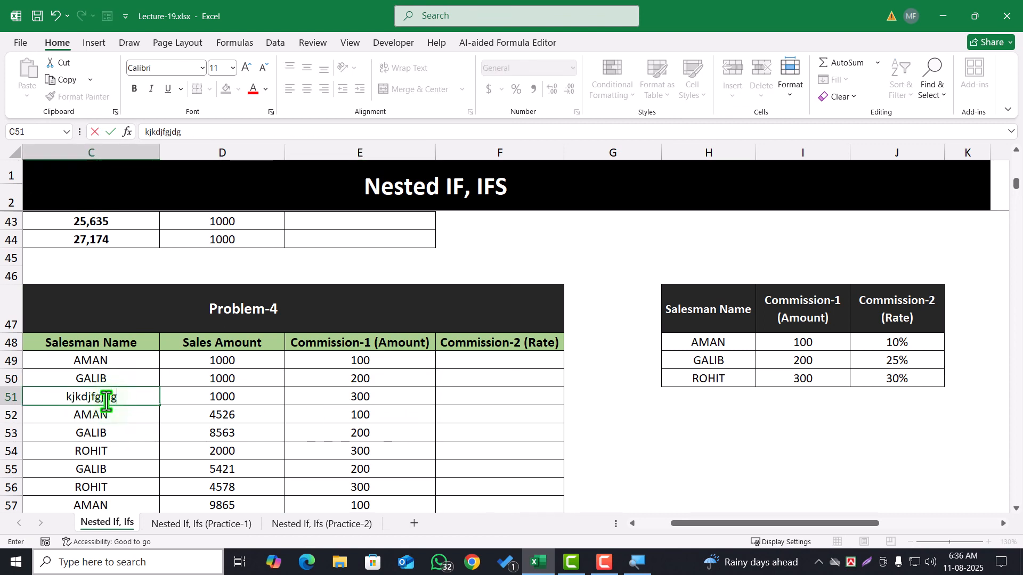
{"action": "left_click", "coordinate": [67, 434]}
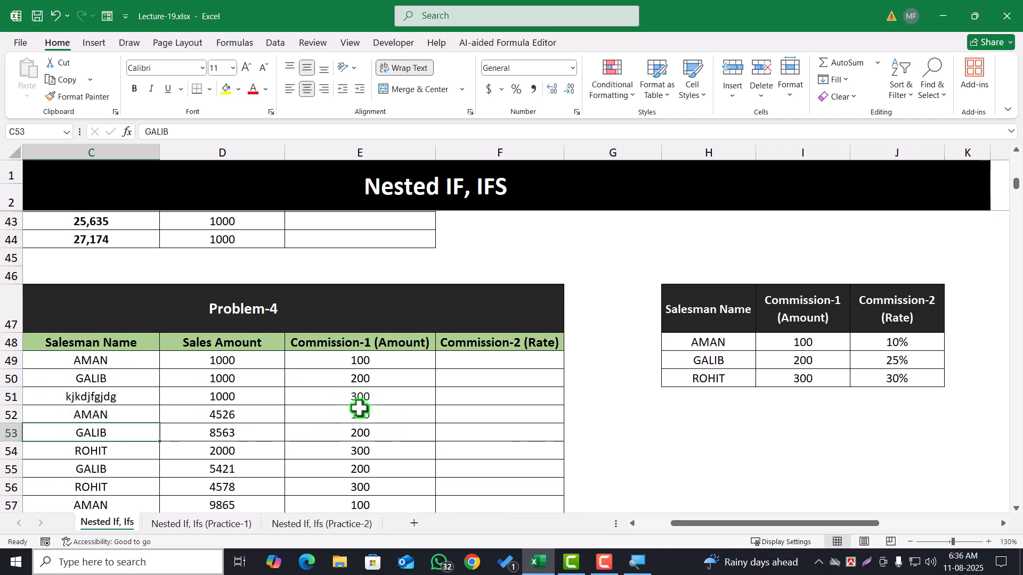
Clear the salesman name in C51 to test E51 with a blank, and undo both test edits
{"action": "left_click", "coordinate": [105, 398]}
{"action": "key", "text": "Delete"}
{"action": "left_click", "coordinate": [224, 486]}
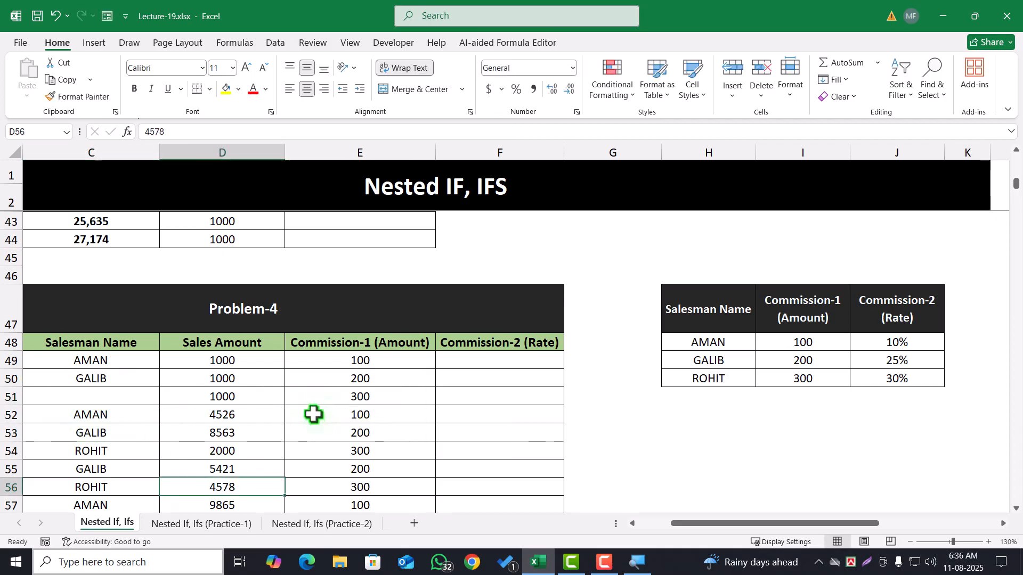
{"action": "left_click", "coordinate": [369, 396]}
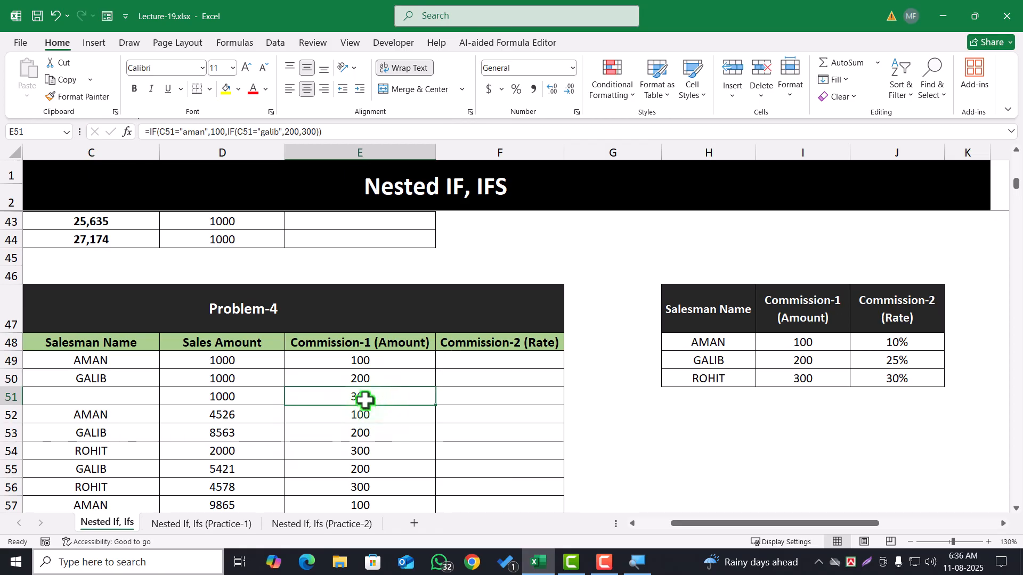
{"action": "key", "text": "ctrl+z"}
{"action": "key", "text": "ctrl+z"}
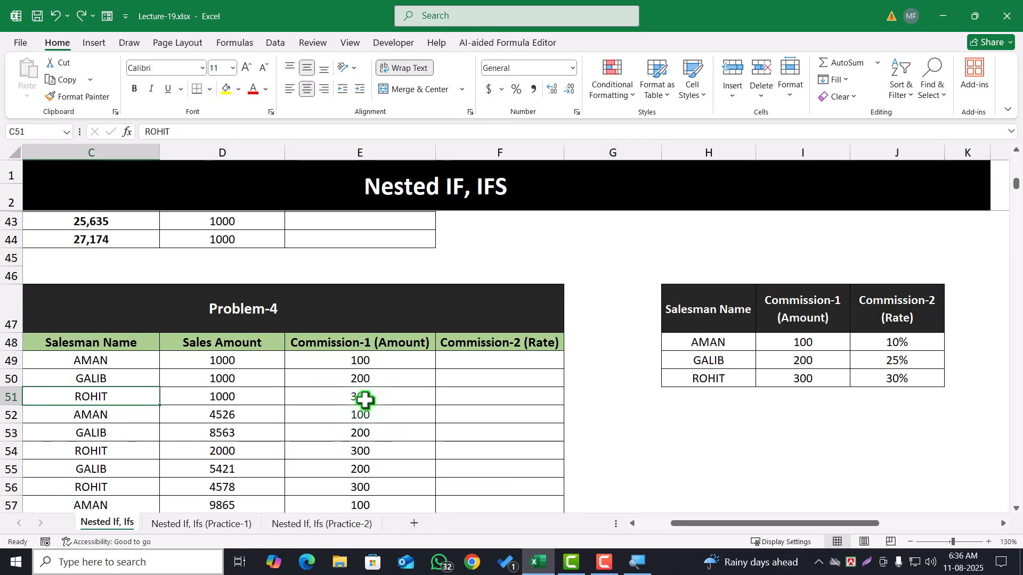
Reopen the E49 formula and replace the final 300 and closing brackets with the start of a third nested IF
{"action": "left_click", "coordinate": [363, 360]}
{"action": "double_click", "coordinate": [364, 361]}
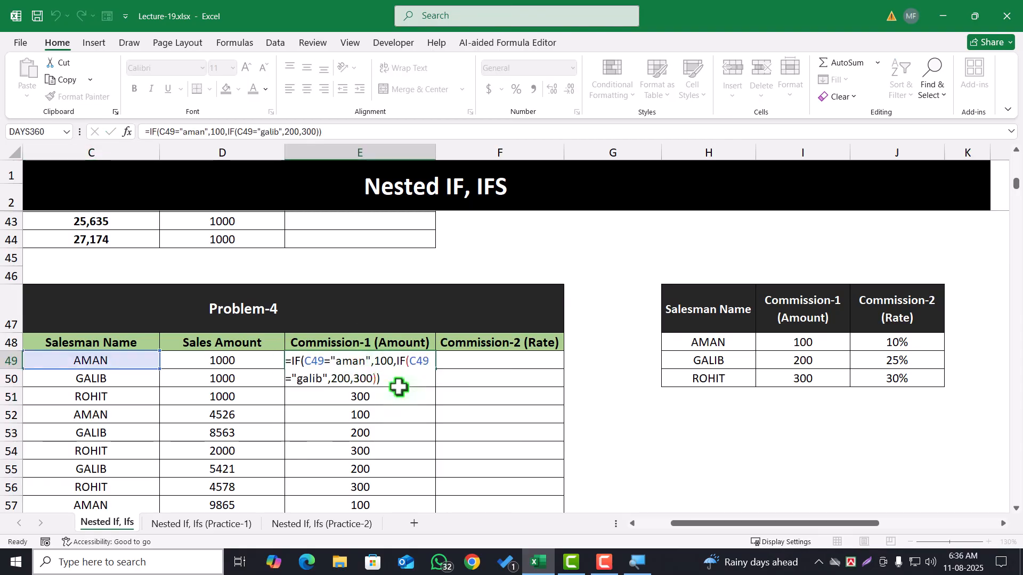
{"action": "key", "text": "Escape"}
{"action": "double_click", "coordinate": [381, 370]}
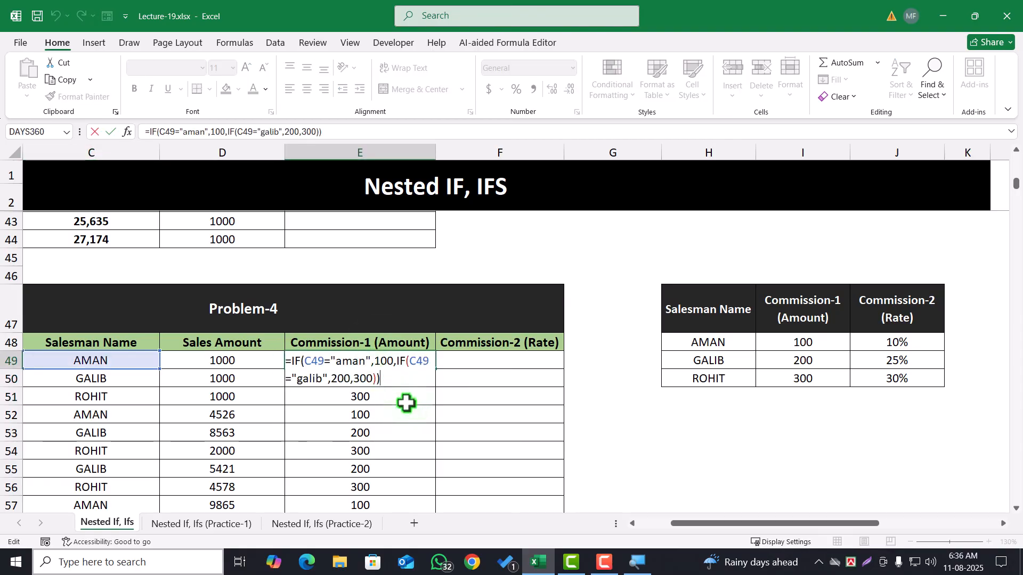
{"action": "key", "text": "BackSpace"}
{"action": "key", "text": "BackSpace"}
{"action": "key", "text": "BackSpace"}
{"action": "key", "text": "BackSpace"}
{"action": "key", "text": "BackSpace"}
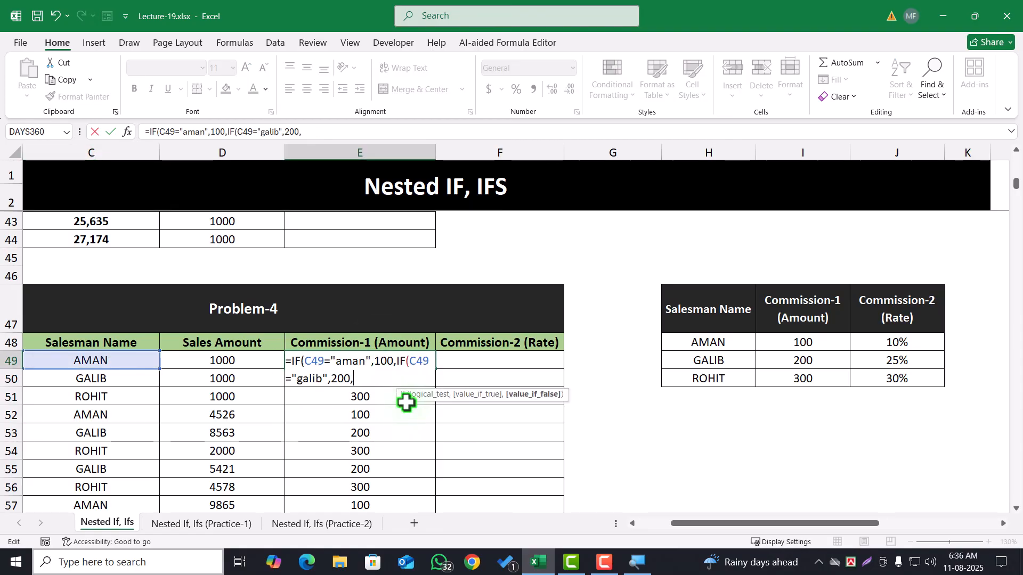
{"action": "type", "text": "ijf"}
{"action": "key", "text": "BackSpace"}
{"action": "key", "text": "BackSpace"}
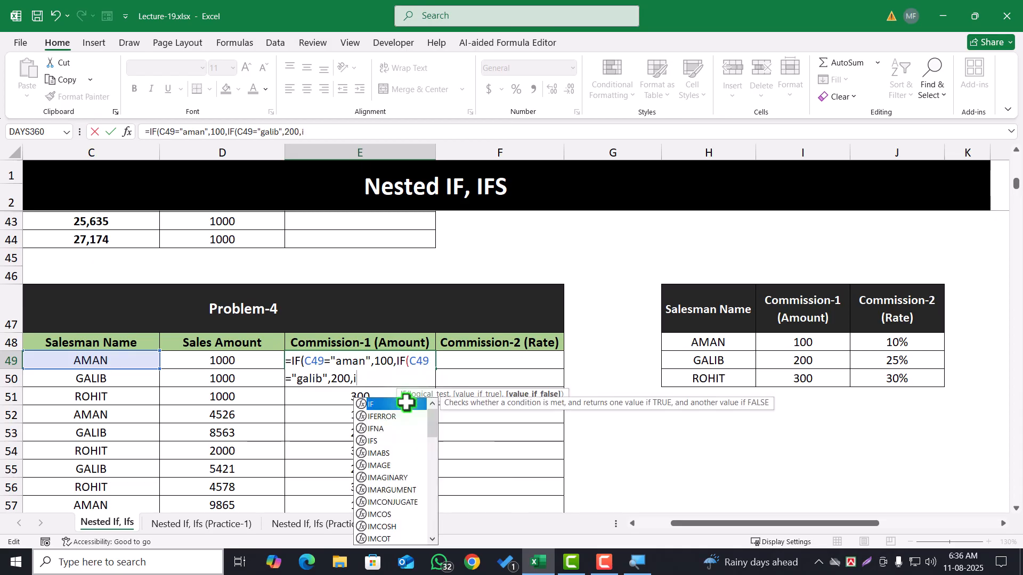
{"action": "type", "text": "f"}
{"action": "key", "text": "Tab"}
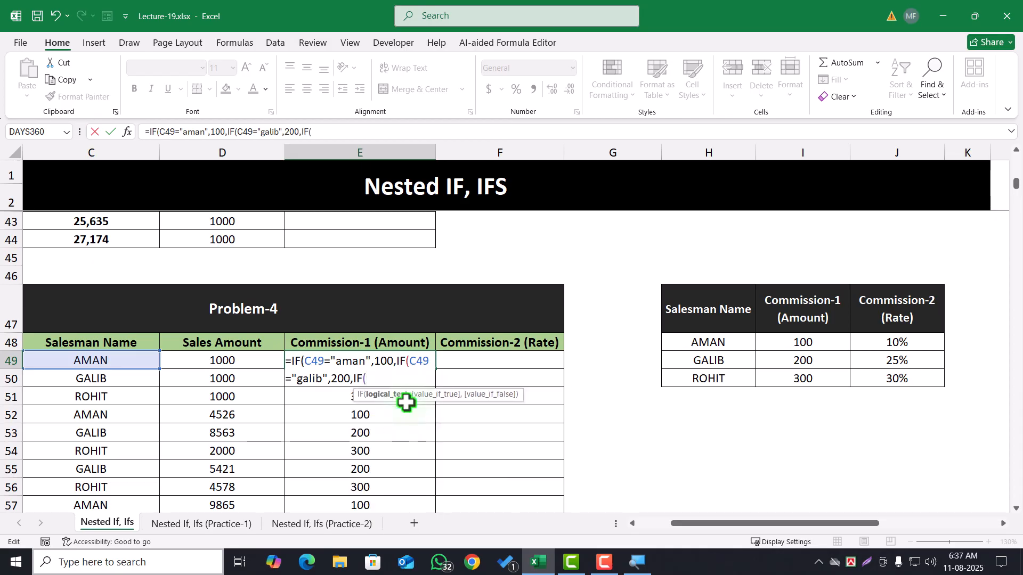
Make the third IF return 300 when C49 equals the table's third salesman name, otherwise "", and fill E49 down the Commission-1 column
{"action": "left_click", "coordinate": [74, 360]}
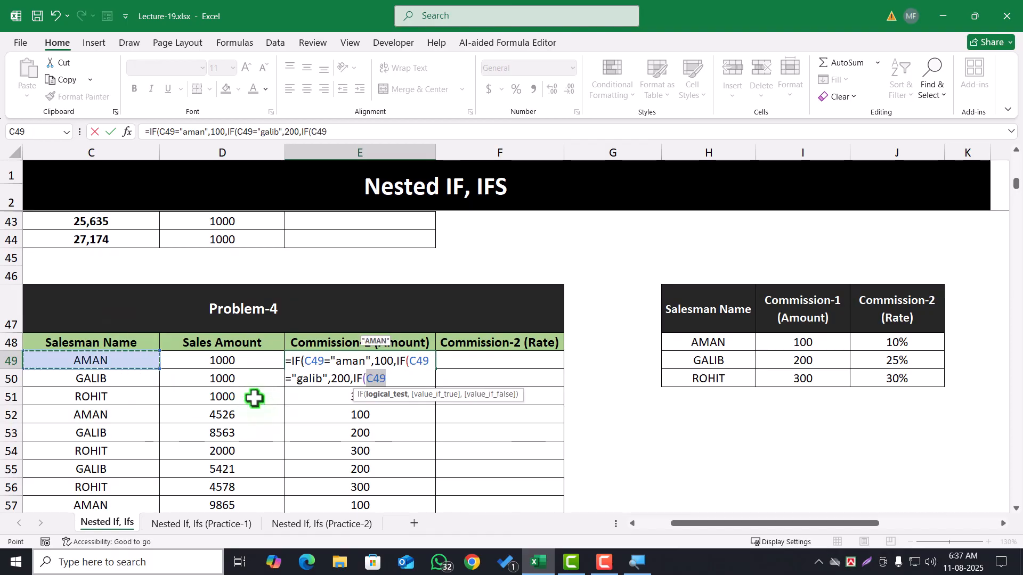
{"action": "type", "text": "=\"rohit"}
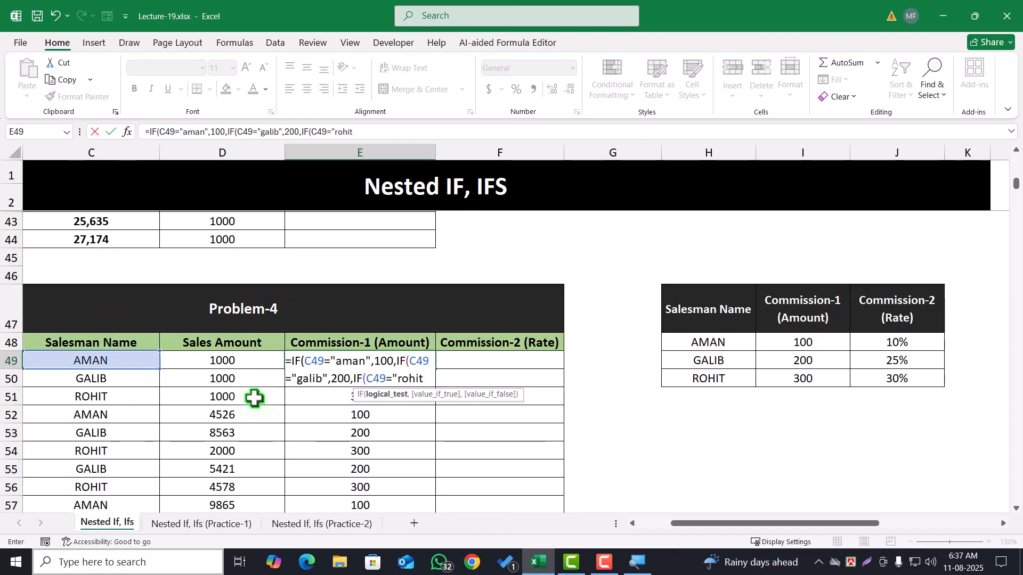
{"action": "type", "text": "\","}
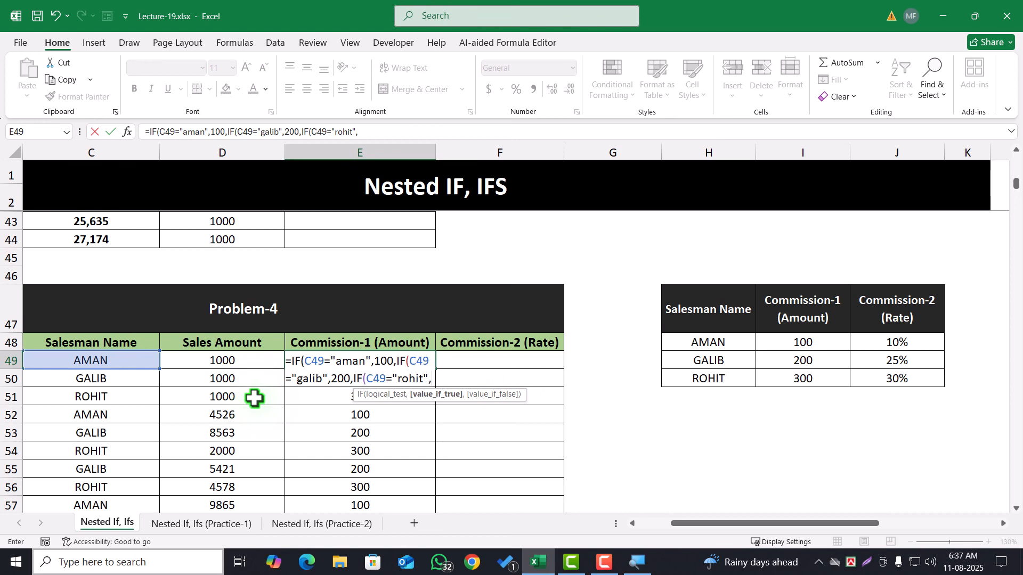
{"action": "type", "text": "300"}
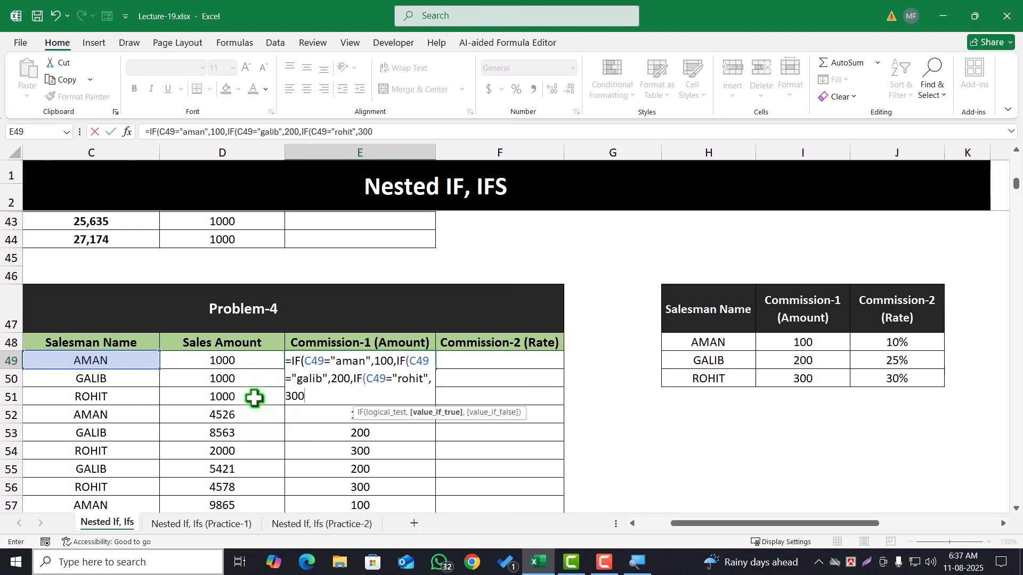
{"action": "type", "text": ","}
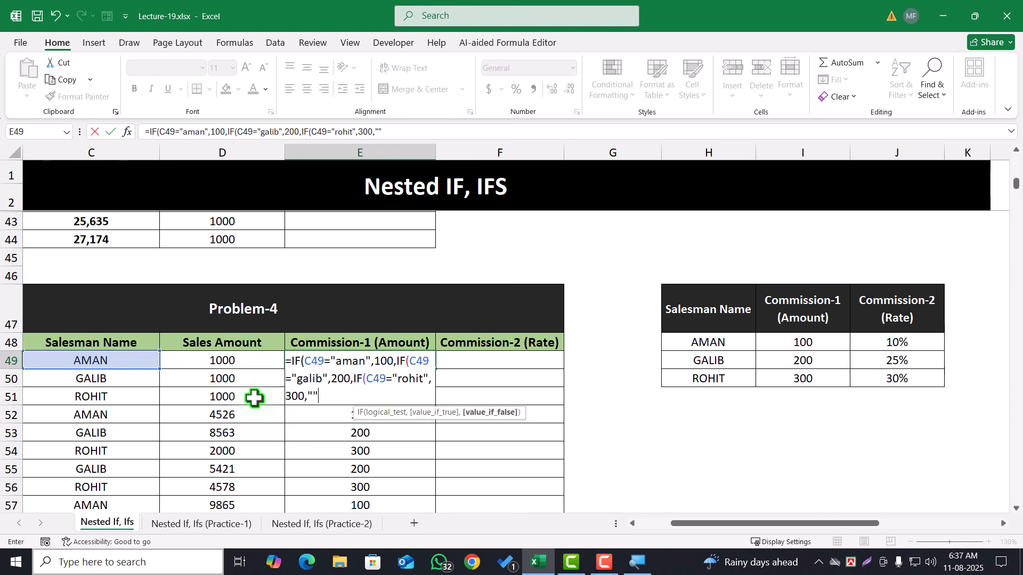
{"action": "type", "text": ")))"}
{"action": "key", "text": "Return"}
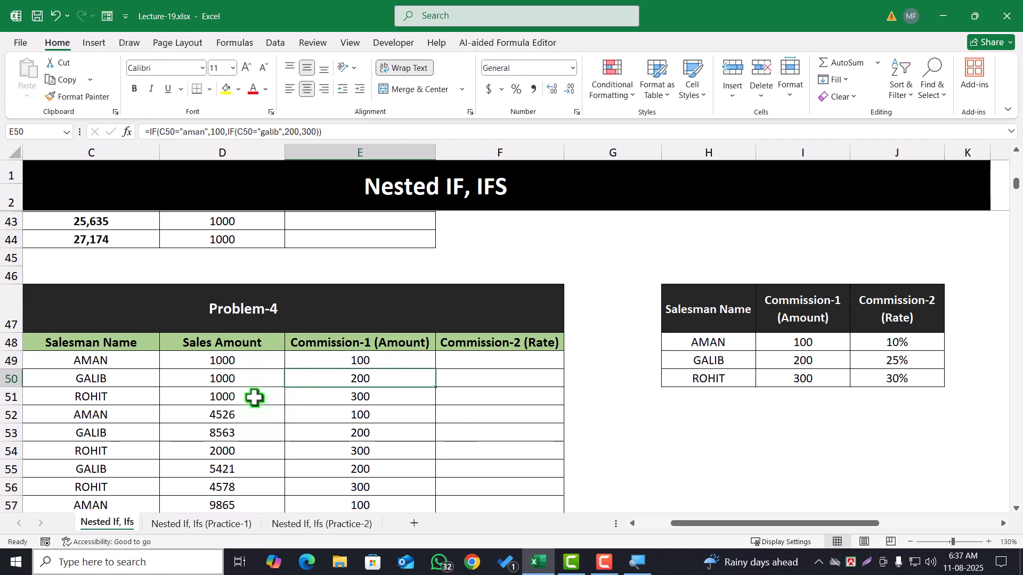
{"action": "left_click", "coordinate": [429, 359]}
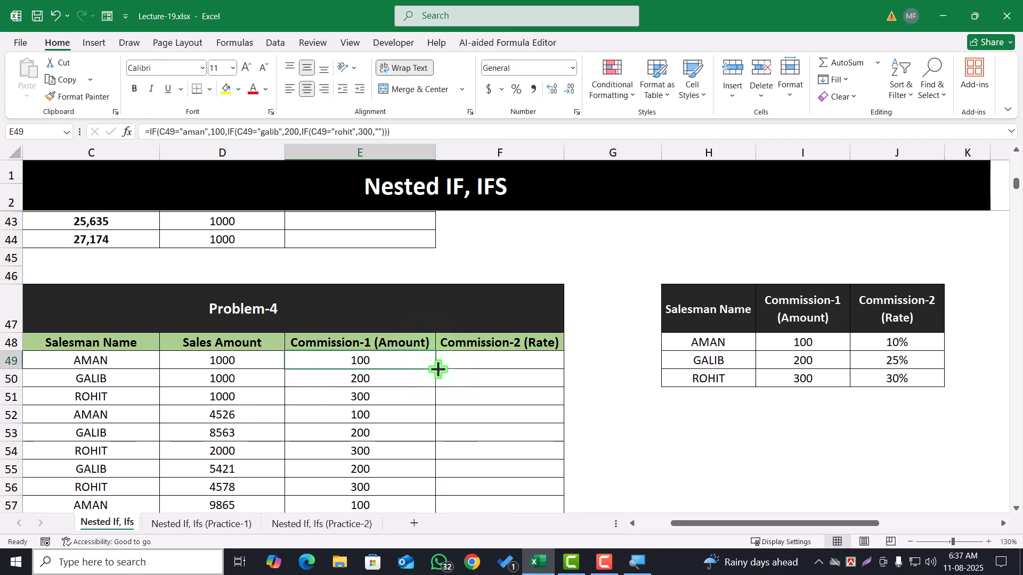
{"action": "double_click", "coordinate": [438, 369]}
Test the three-IF formula in row 51 by clearing the salesman name in C51 and entering "sdkfjksjdf" there
{"action": "left_click", "coordinate": [102, 396]}
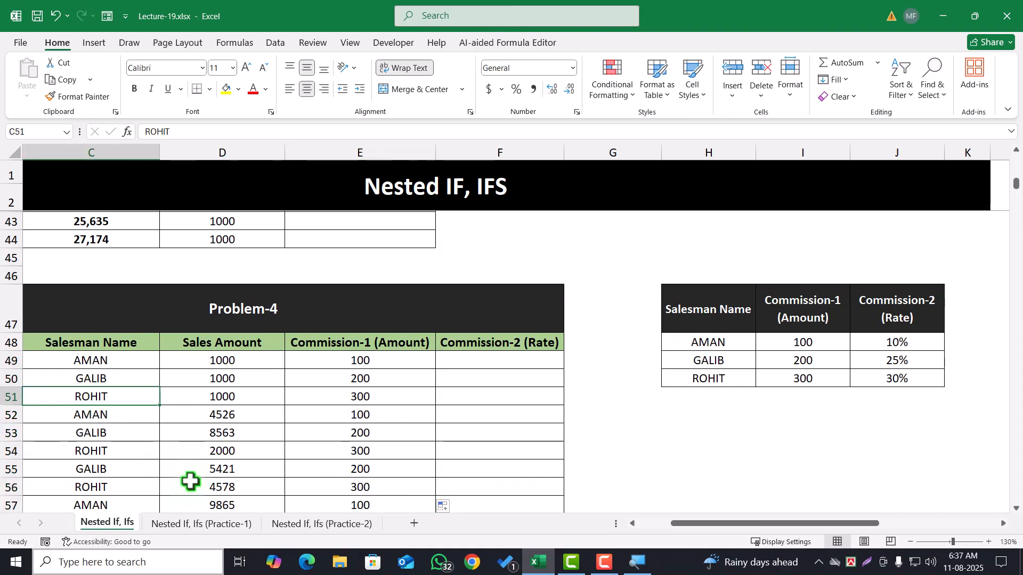
{"action": "key", "text": "Delete"}
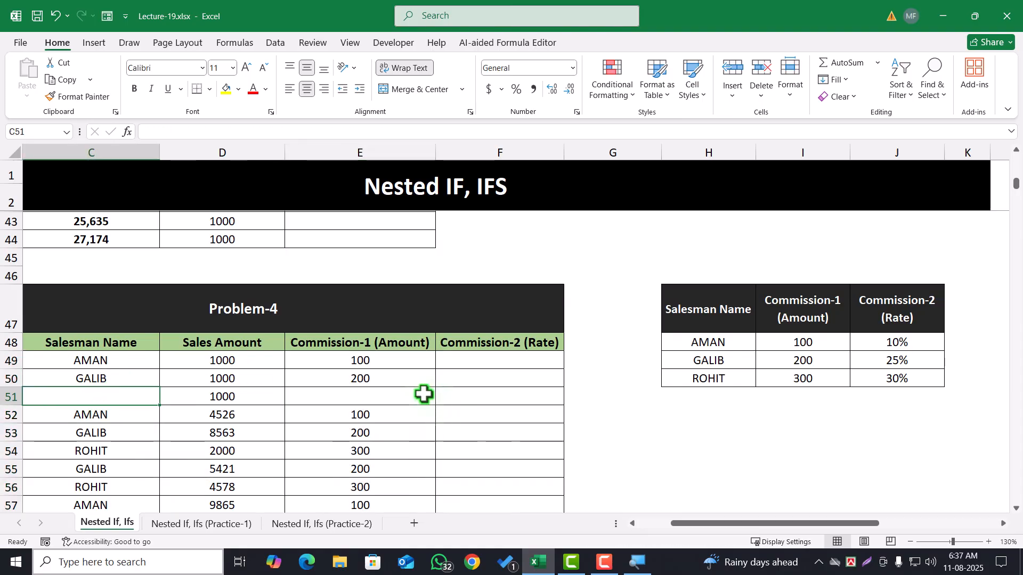
{"action": "left_click", "coordinate": [367, 401]}
{"action": "left_click", "coordinate": [95, 390]}
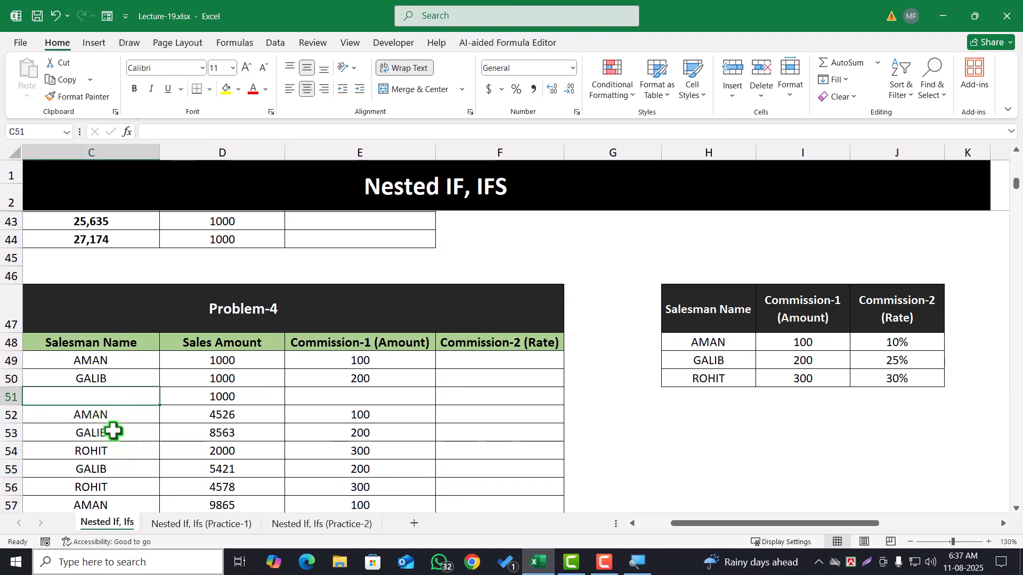
{"action": "type", "text": "sdkfjksjdf"}
{"action": "left_click", "coordinate": [116, 441]}
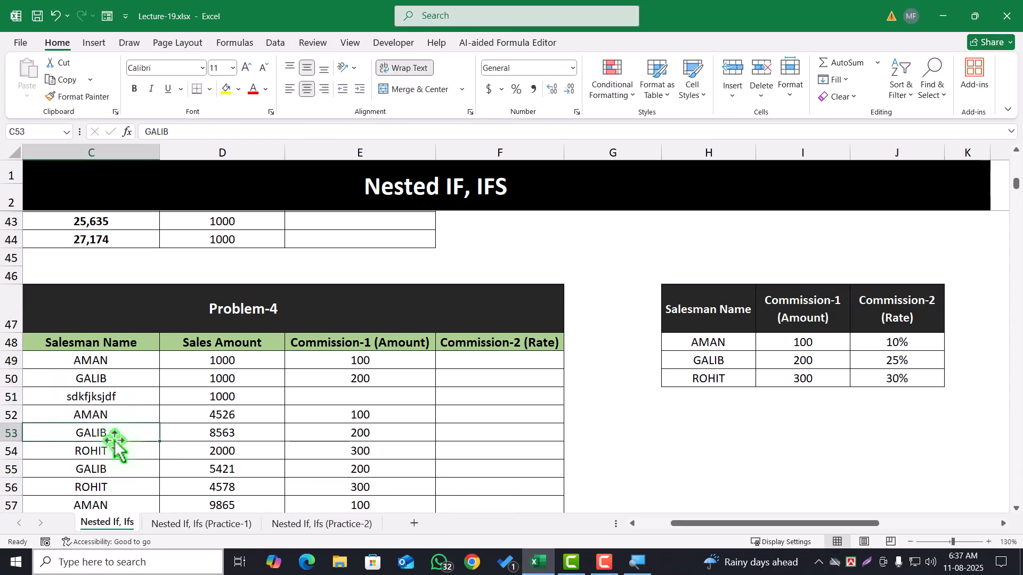
Restore the commission table's third salesman name in C51
{"action": "left_click", "coordinate": [99, 397]}
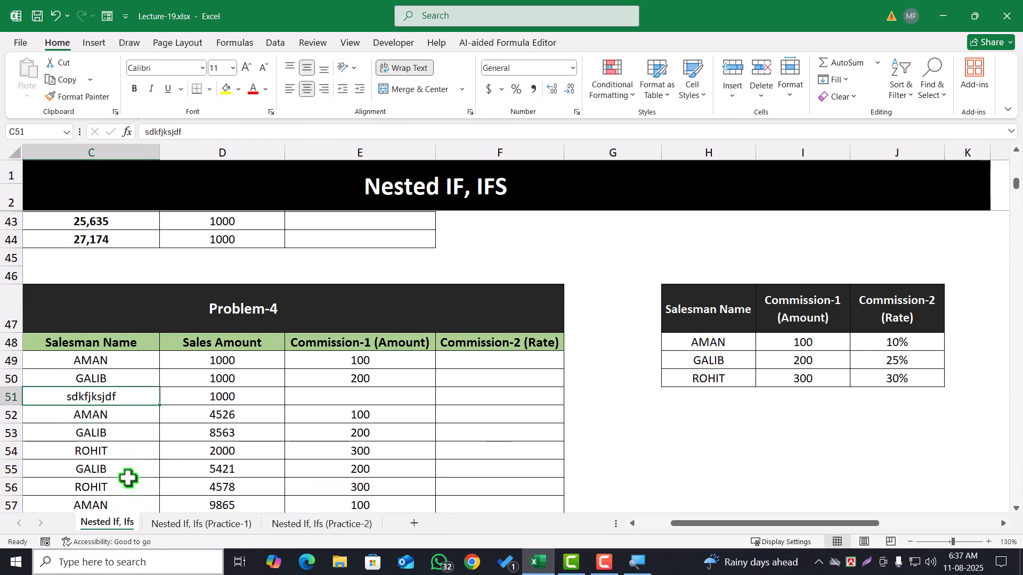
{"action": "type", "text": "Ro"}
{"action": "left_click", "coordinate": [128, 479]}
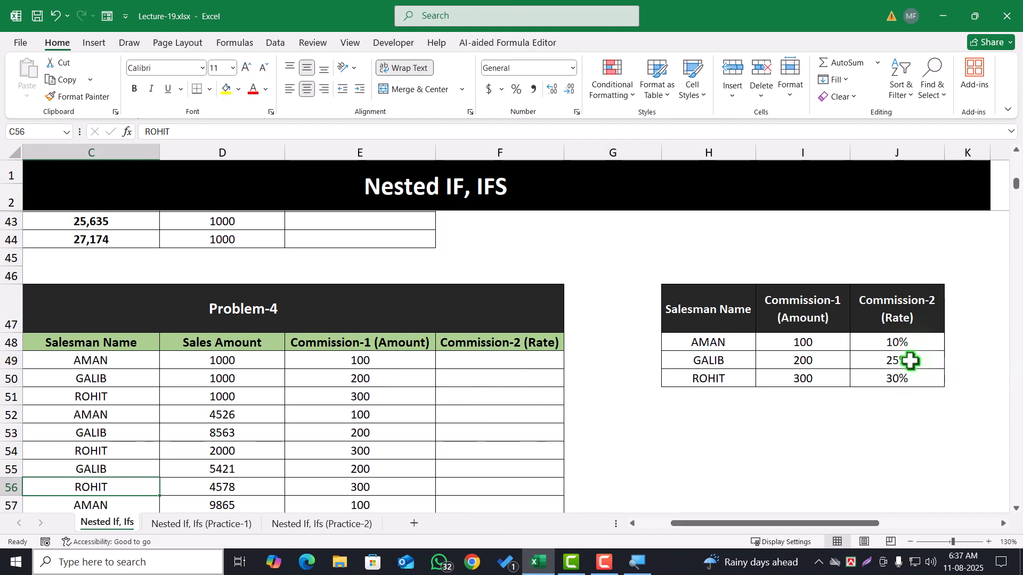
Start a nested IF in F49 that returns 10% when C49 equals the commission table's first salesman name
{"action": "left_click", "coordinate": [500, 362]}
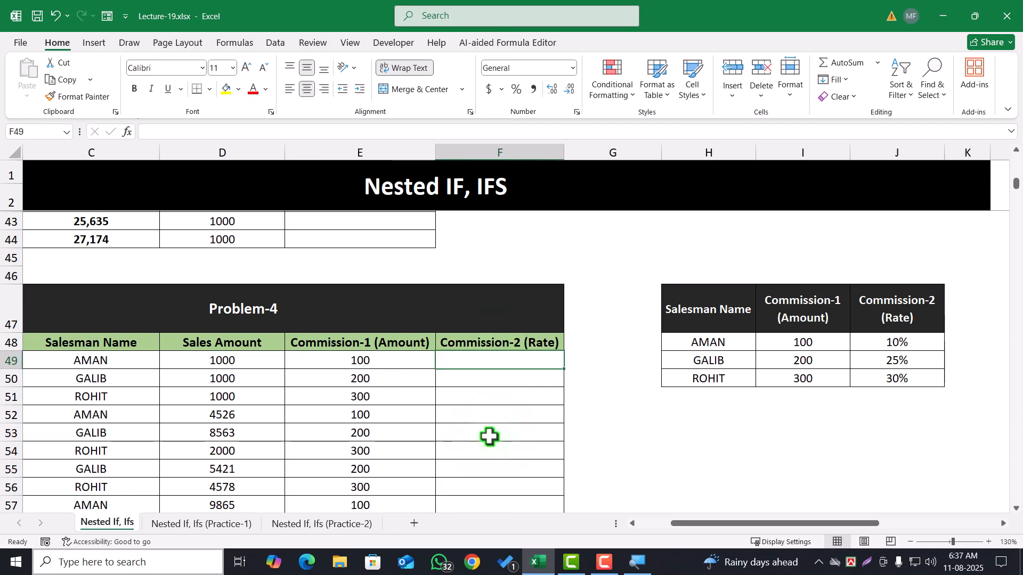
{"action": "type", "text": "="}
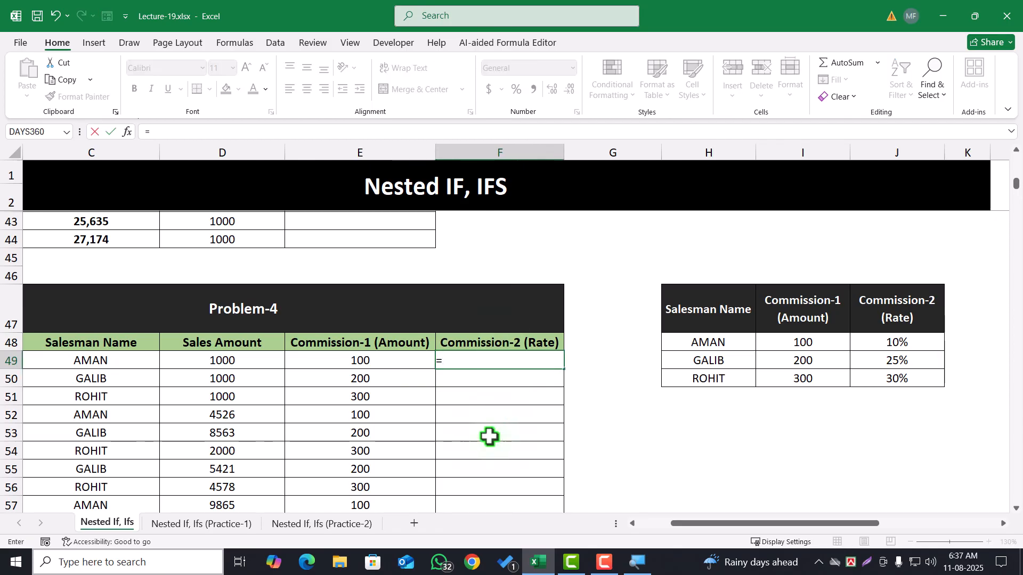
{"action": "type", "text": "IF("}
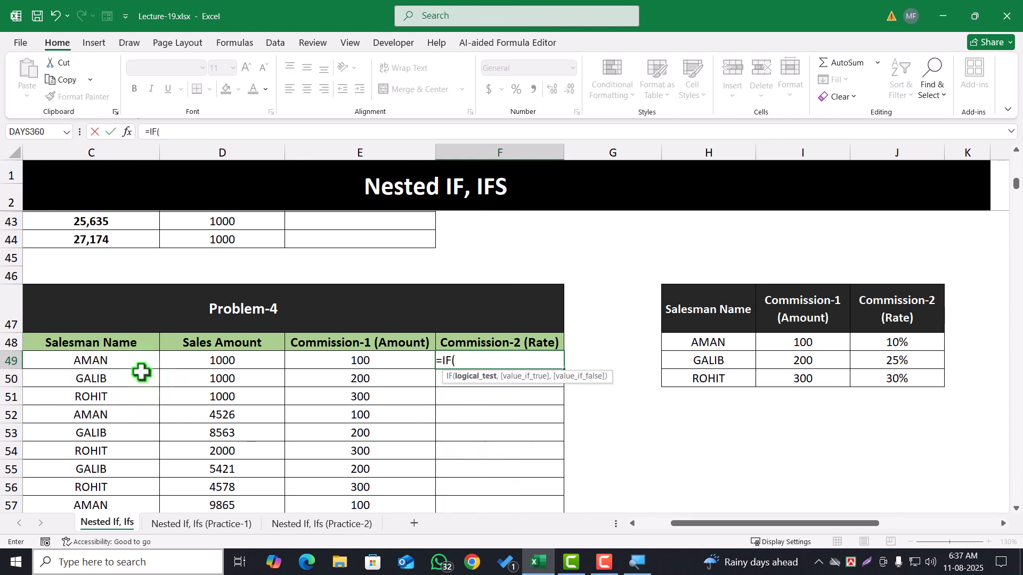
{"action": "left_click", "coordinate": [112, 363]}
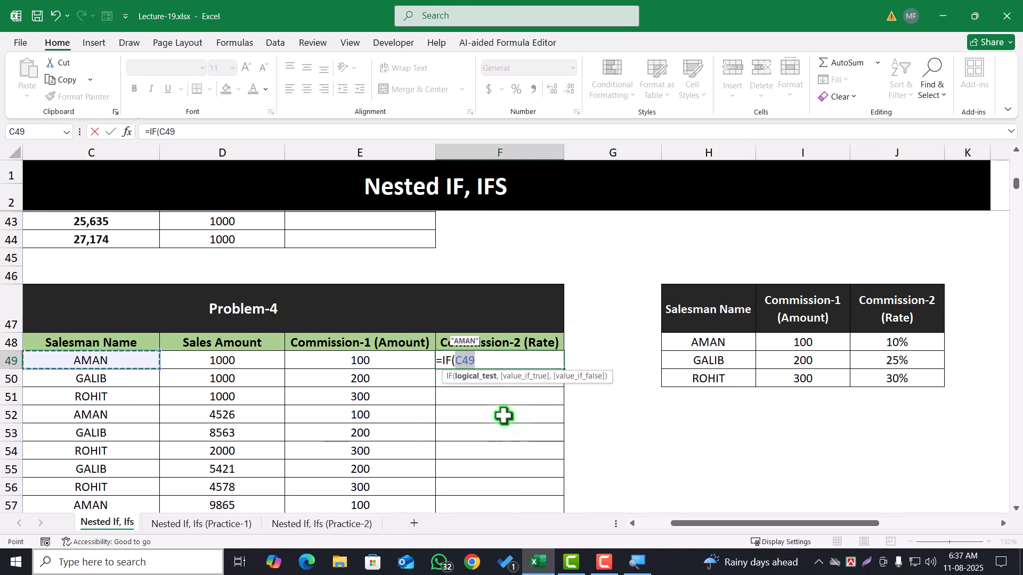
{"action": "type", "text": "="}
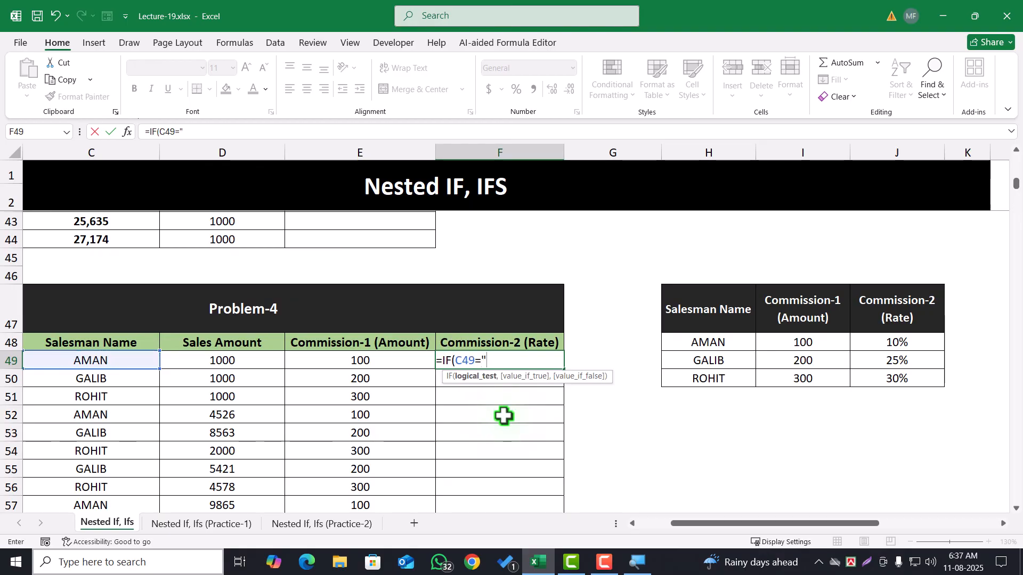
{"action": "type", "text": "\"aman\",10"}
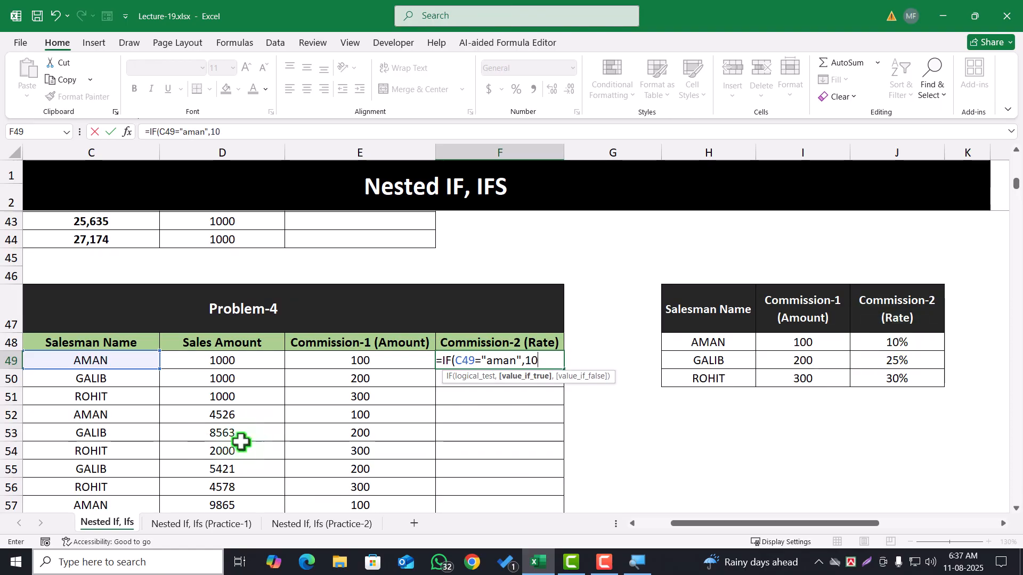
{"action": "type", "text": "%,"}
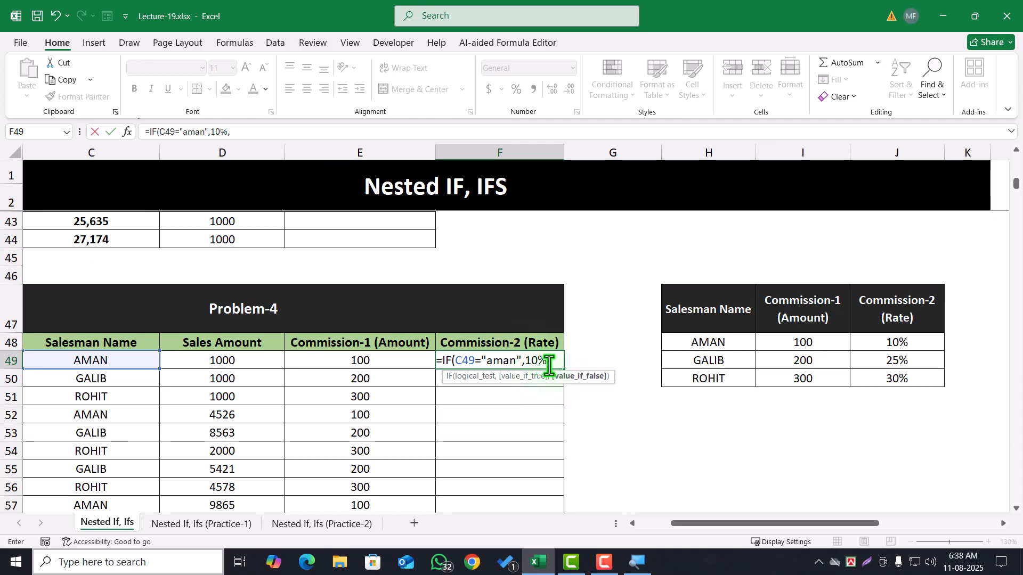
{"action": "left_click_drag", "start_coordinate": [525, 361], "coordinate": [543, 363]}
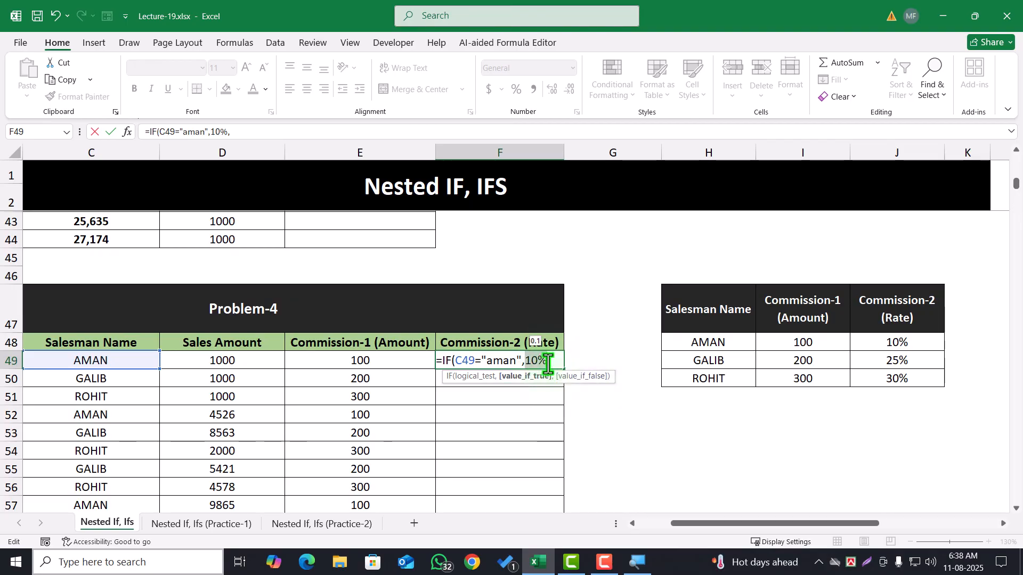
{"action": "left_click", "coordinate": [525, 361]}
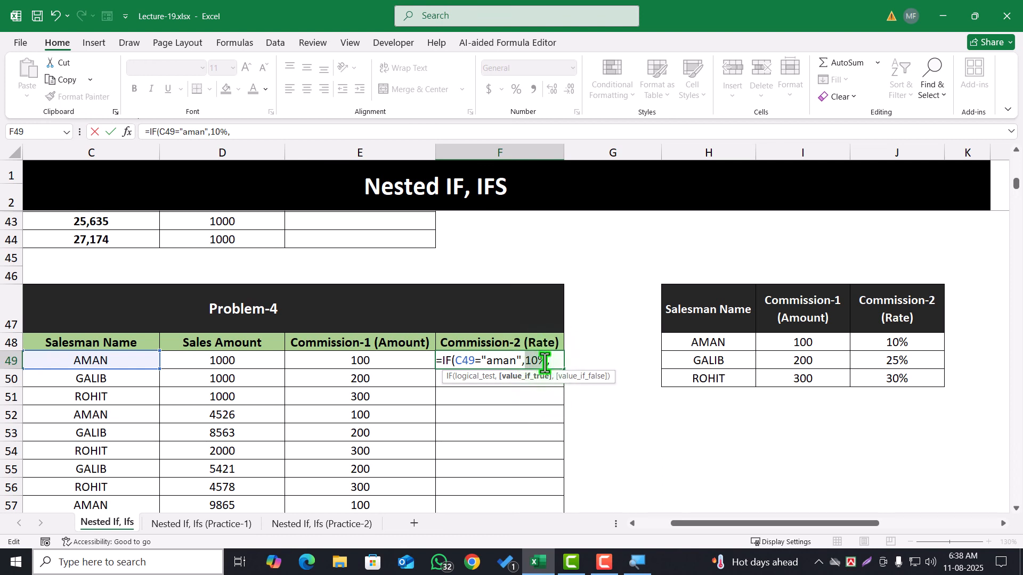
{"action": "left_click", "coordinate": [554, 362]}
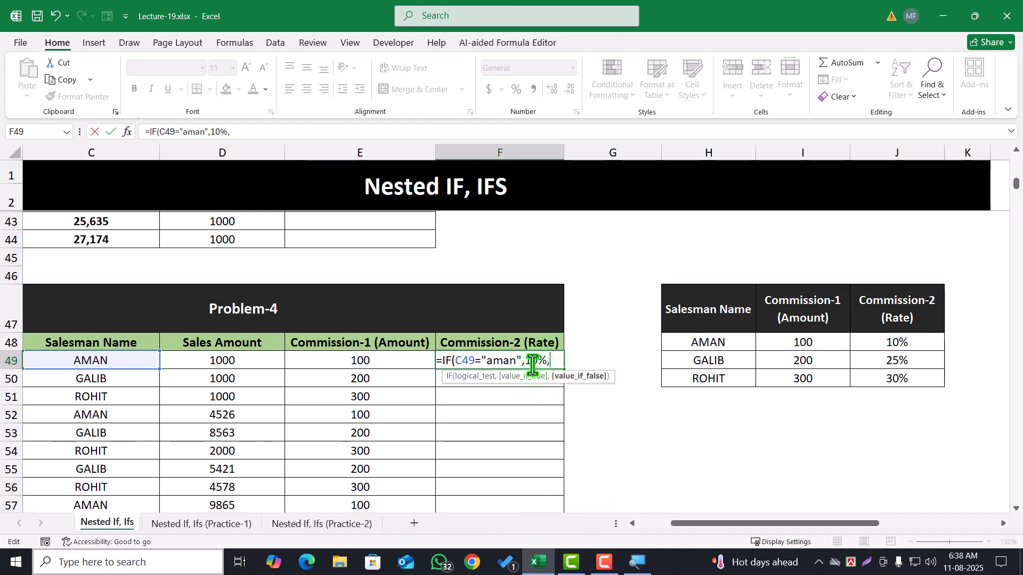
{"action": "left_click", "coordinate": [546, 362]}
{"action": "left_click", "coordinate": [556, 362]}
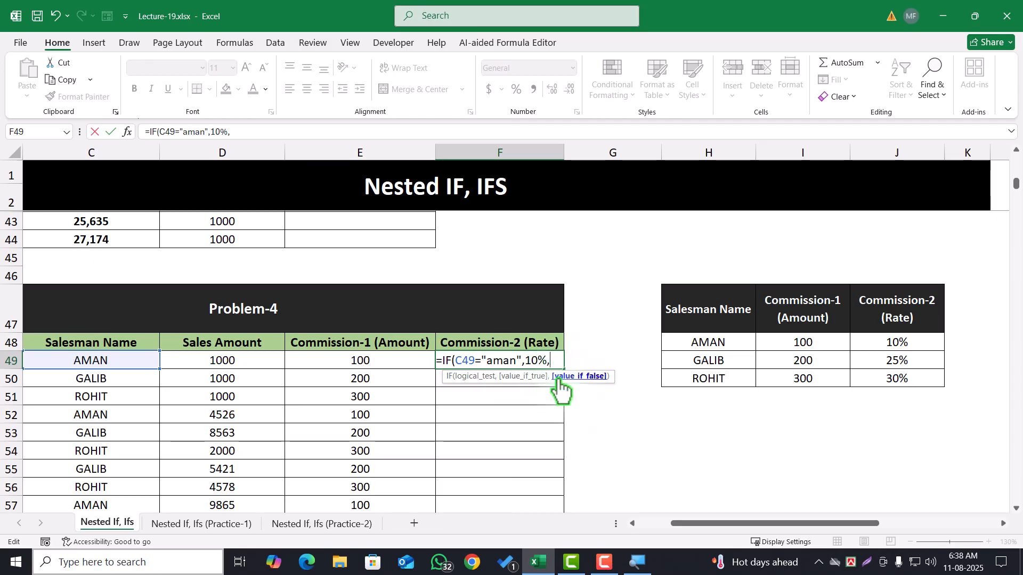
Nest a second IF in F49 that returns 25% when C49 equals the table's second salesman name
{"action": "type", "text": "IF("}
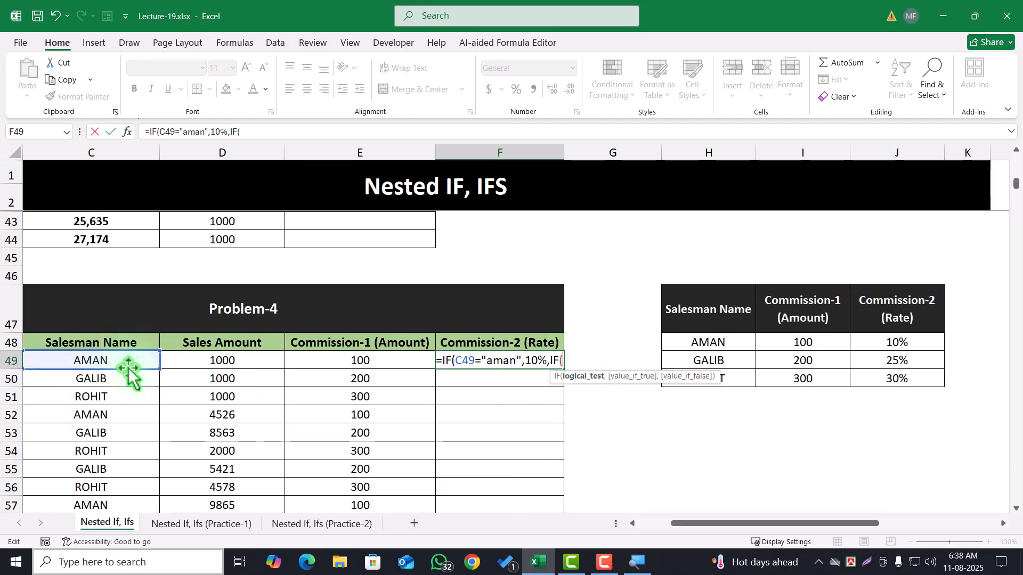
{"action": "left_click", "coordinate": [114, 360]}
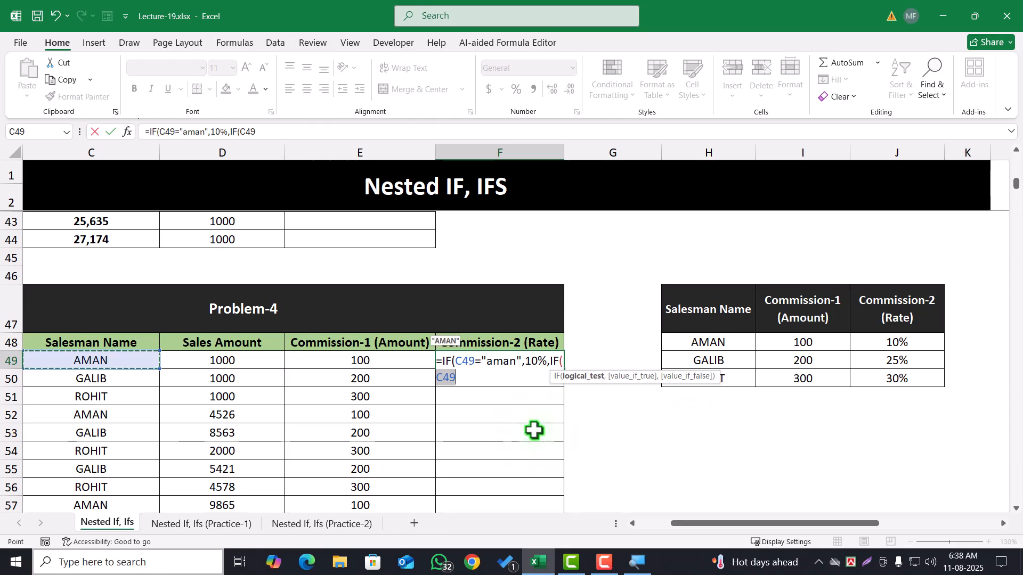
{"action": "type", "text": "=\"galib"}
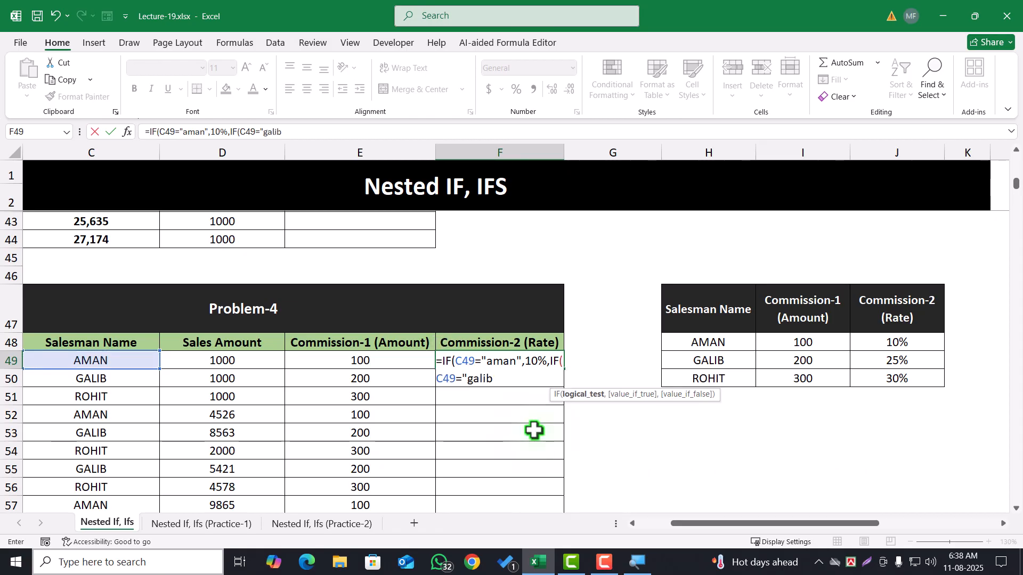
{"action": "type", "text": "\",25%"}
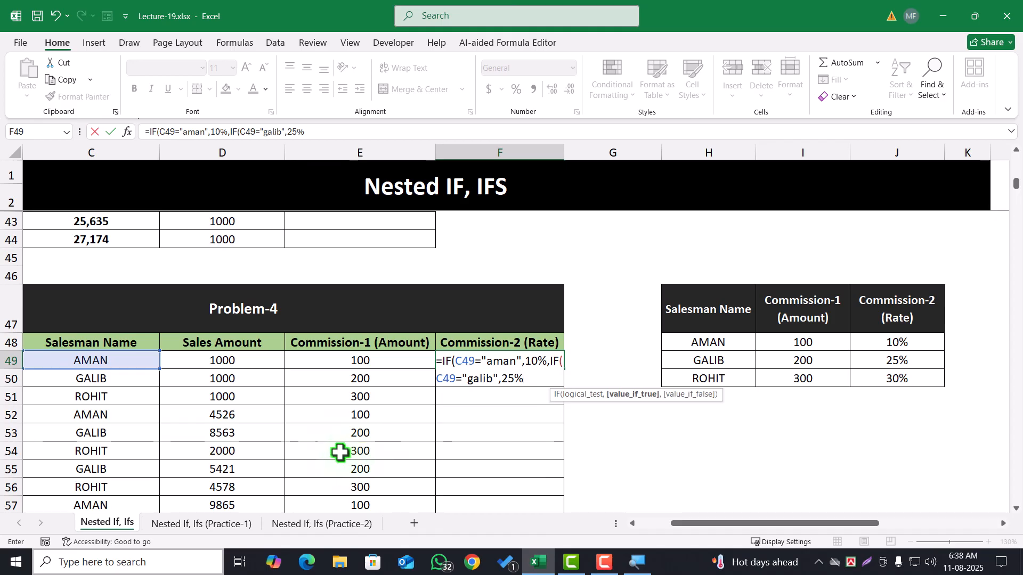
{"action": "type", "text": ",IF("}
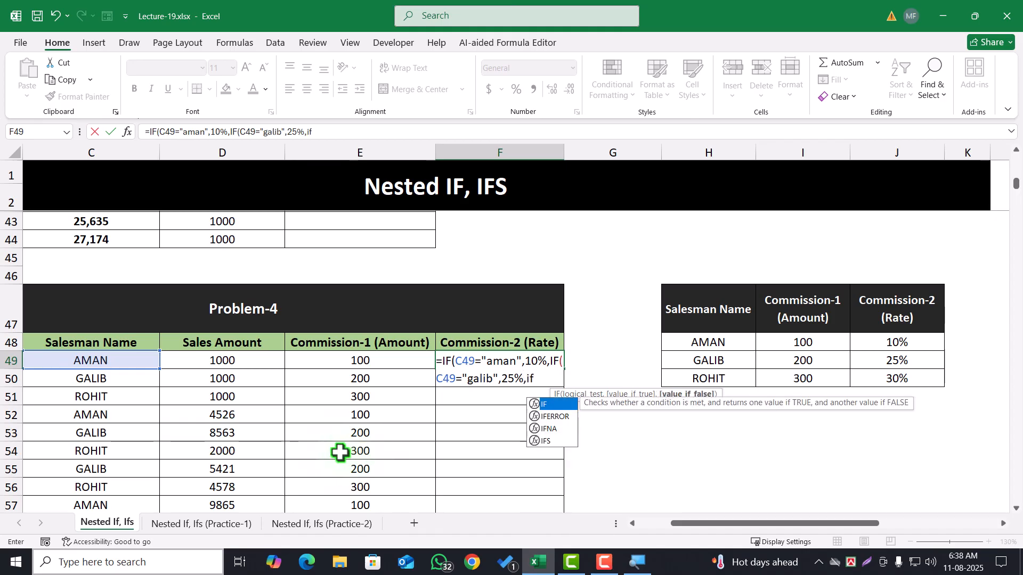
Complete F49 with a third IF returning 30% when C49 equals the table's third salesman name, otherwise ""
{"action": "left_click", "coordinate": [98, 365]}
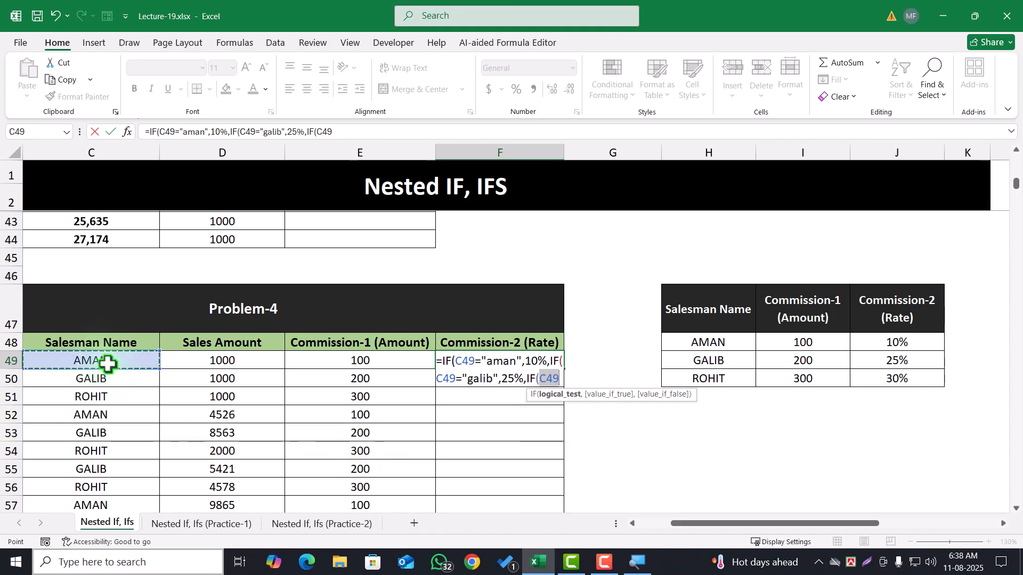
{"action": "type", "text": "="}
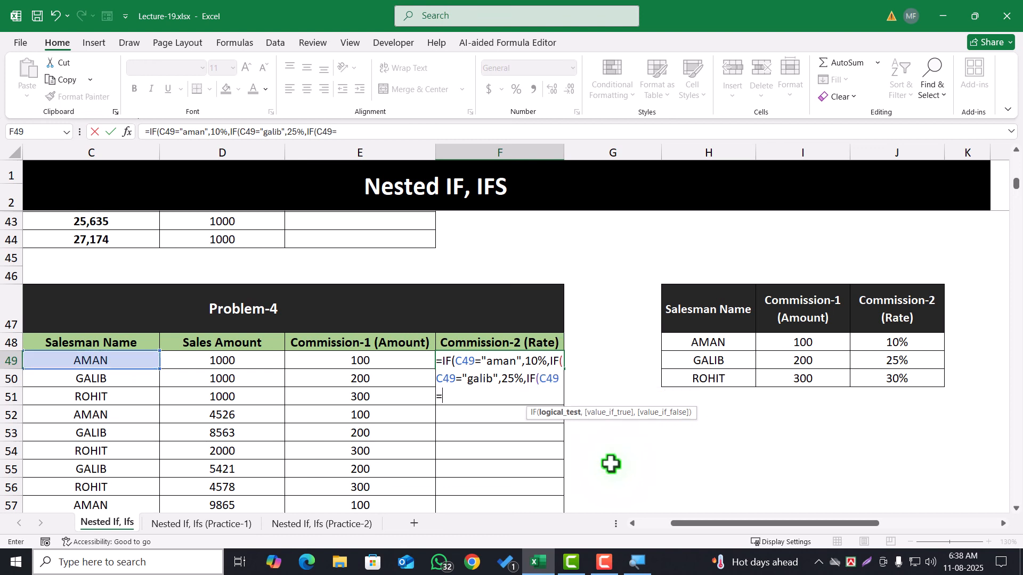
{"action": "type", "text": "\"rohit\",30%"}
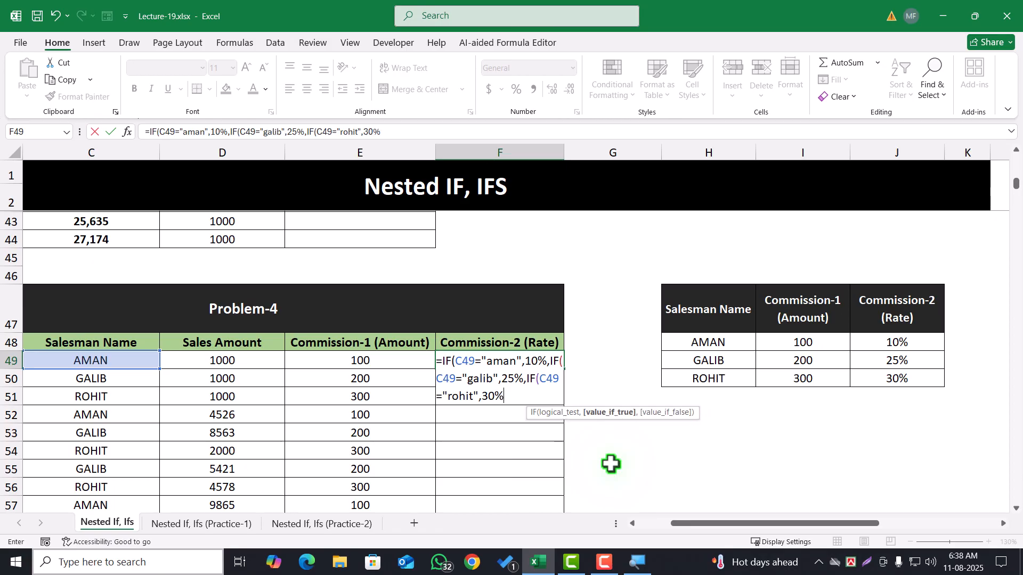
{"action": "type", "text": ","}
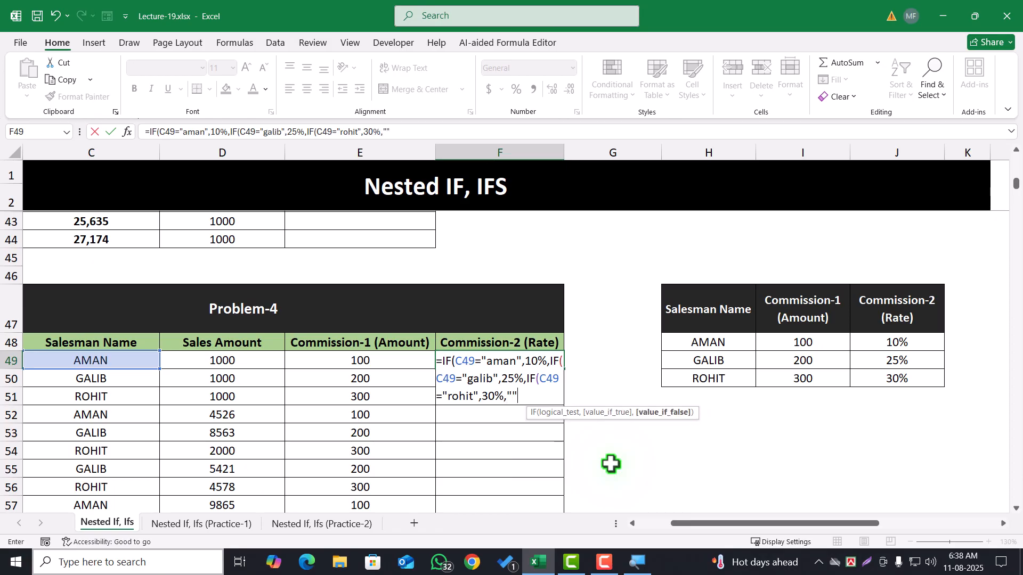
{"action": "type", "text": "\"\")))"}
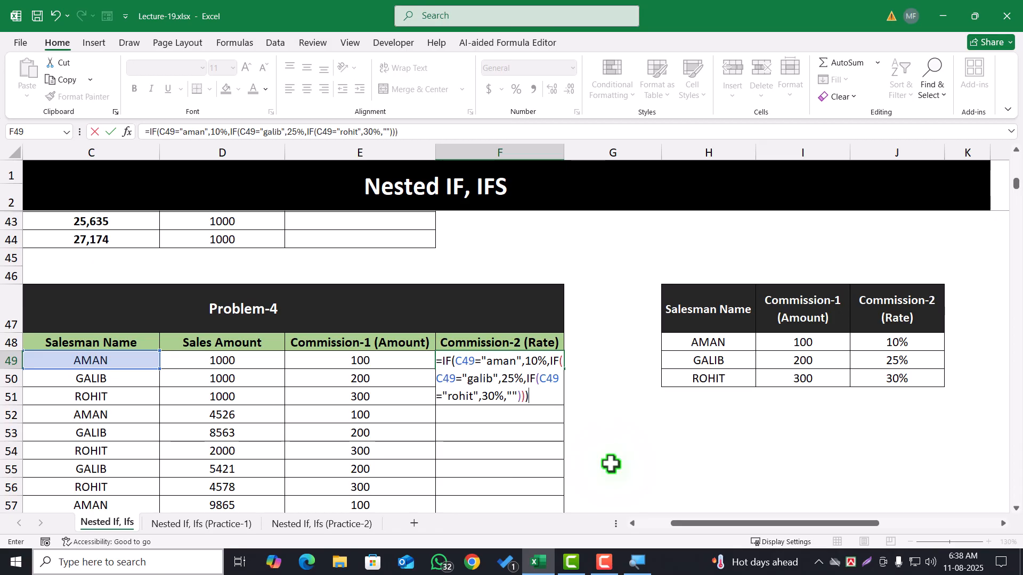
{"action": "key", "text": "Return"}
Fill the F49 formula down the Commission-2 (Rate) column
{"action": "left_click", "coordinate": [522, 364]}
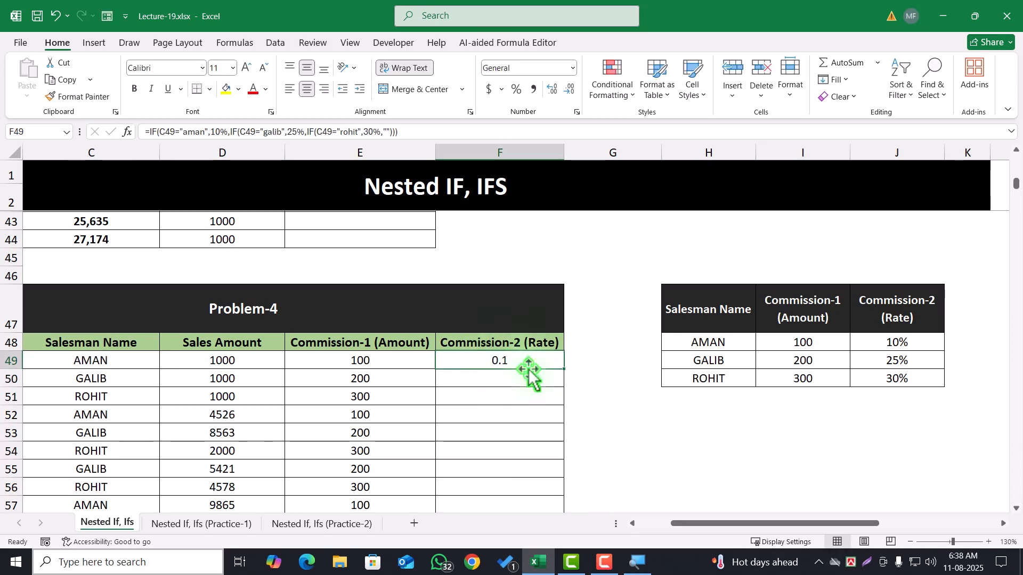
{"action": "double_click", "coordinate": [566, 371]}
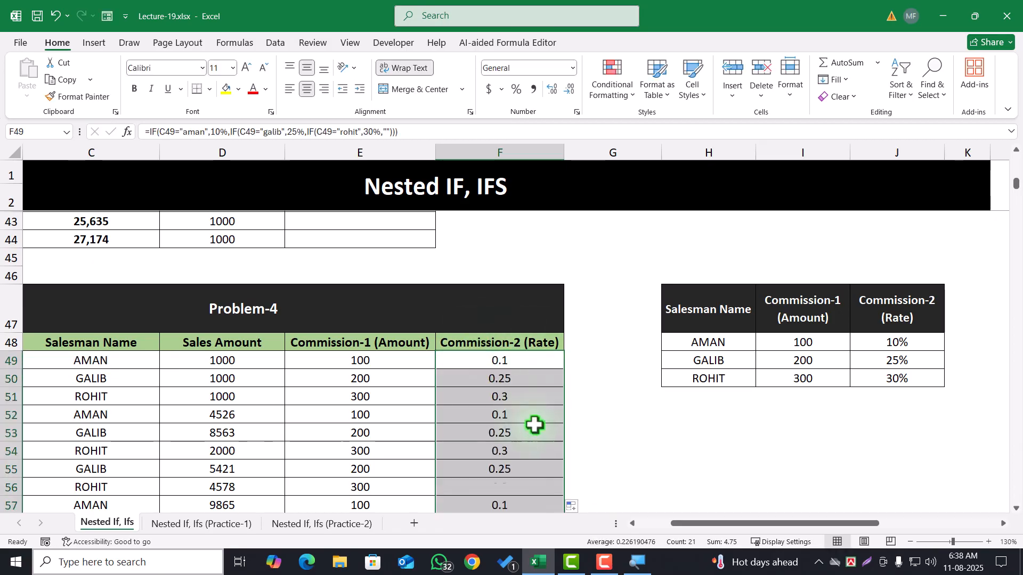
{"action": "left_click", "coordinate": [496, 358]}
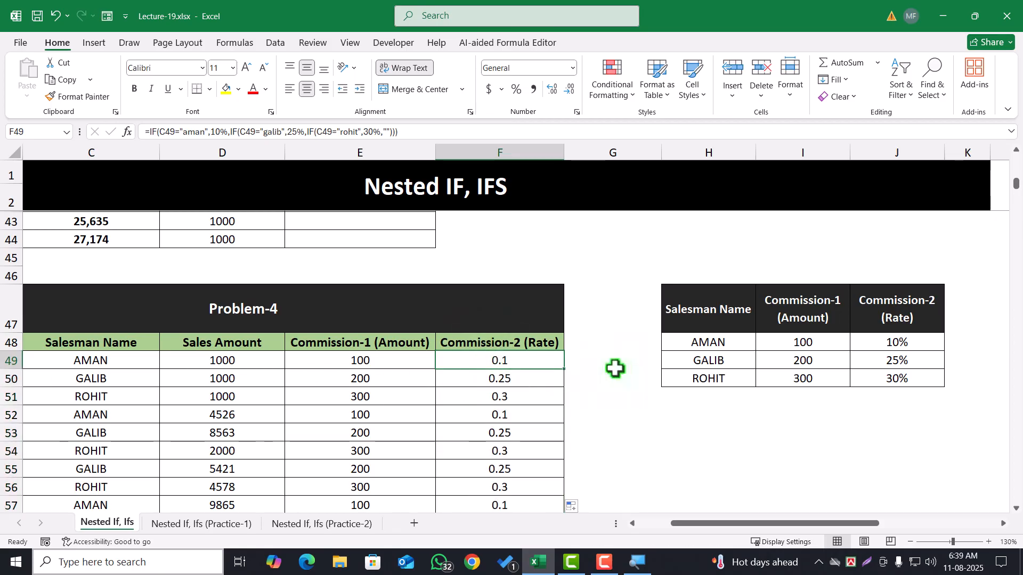
Test how a plain percentage formula displays by entering =10% in G49 and selecting that cell
{"action": "left_click", "coordinate": [591, 361]}
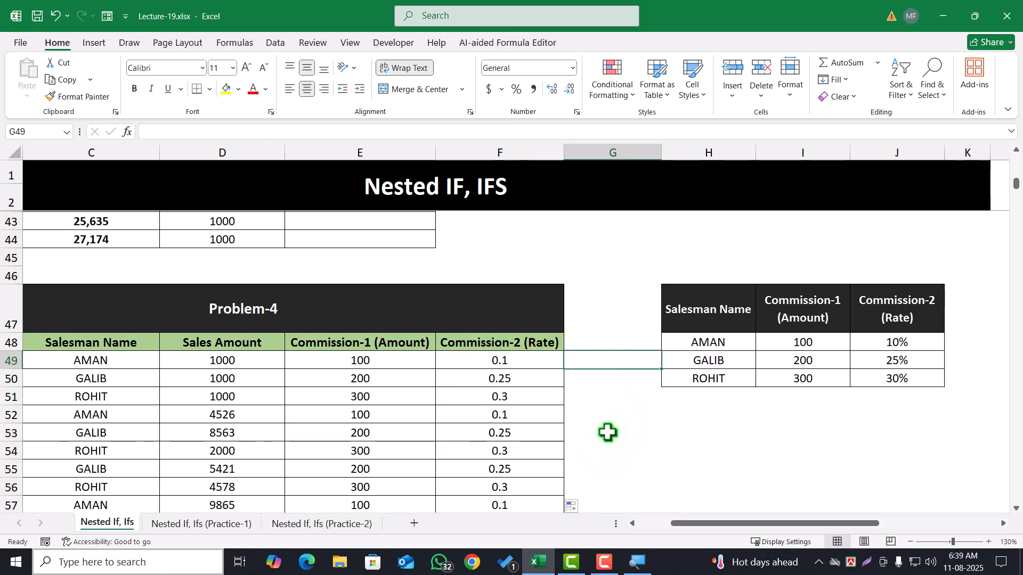
{"action": "type", "text": "=10%"}
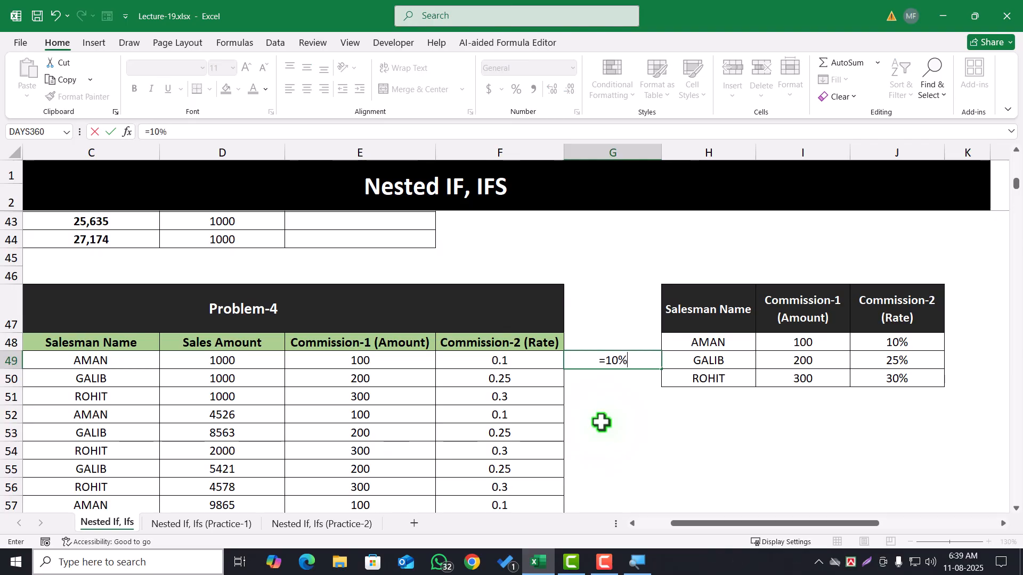
{"action": "key", "text": "Return"}
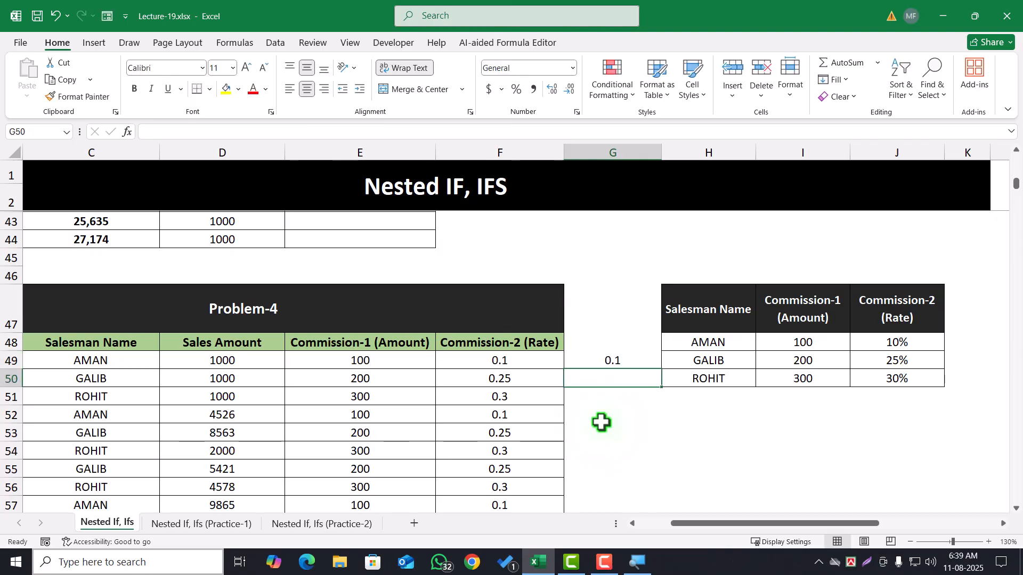
{"action": "left_click", "coordinate": [605, 359]}
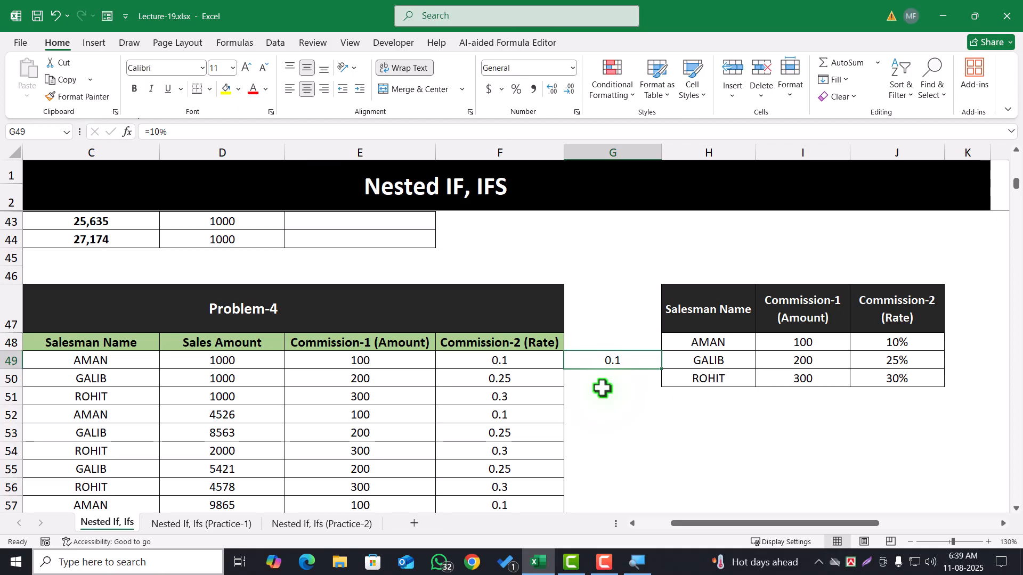
Apply Percent Style to the Commission-2 rates in F49:F69, and undo that formatting
{"action": "left_click_drag", "start_coordinate": [533, 362], "coordinate": [500, 516]}
{"action": "left_click", "coordinate": [506, 481]}
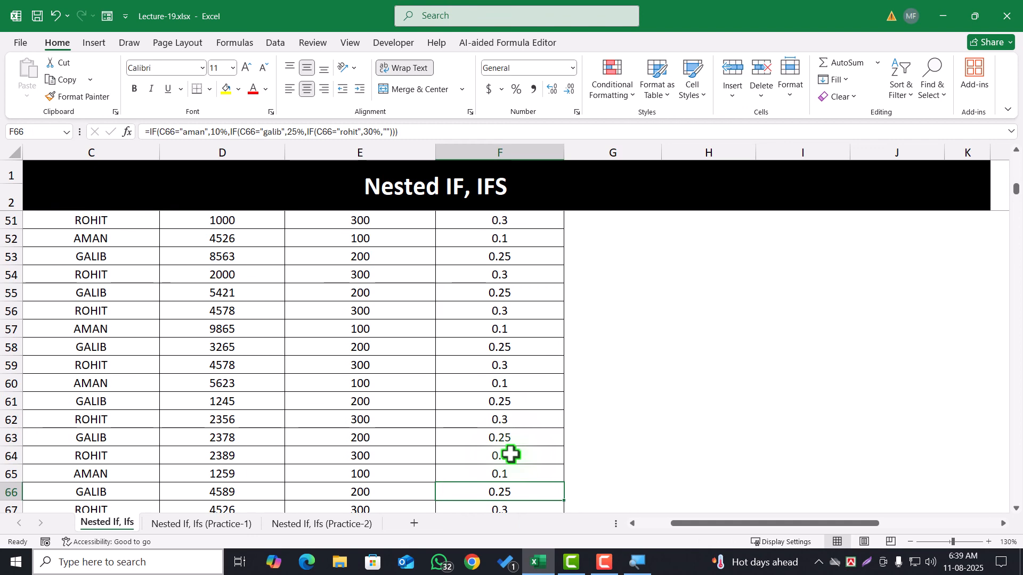
{"action": "scroll", "coordinate": [602, 318], "scroll_direction": "up", "scroll_amount": 2}
{"action": "left_click_drag", "start_coordinate": [521, 291], "coordinate": [506, 468]}
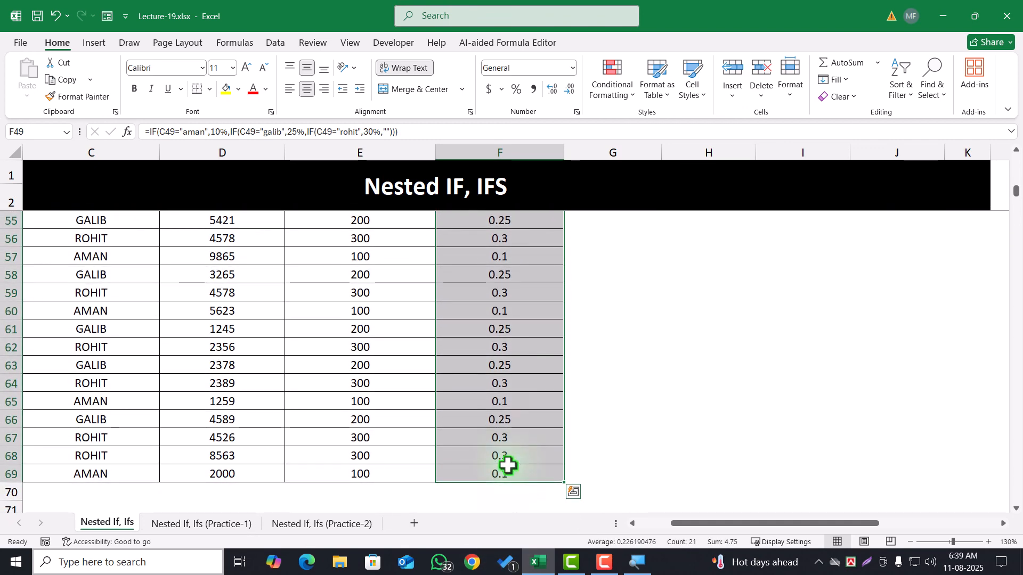
{"action": "left_click", "coordinate": [518, 91]}
{"action": "scroll", "coordinate": [509, 288], "scroll_direction": "up", "scroll_amount": 3}
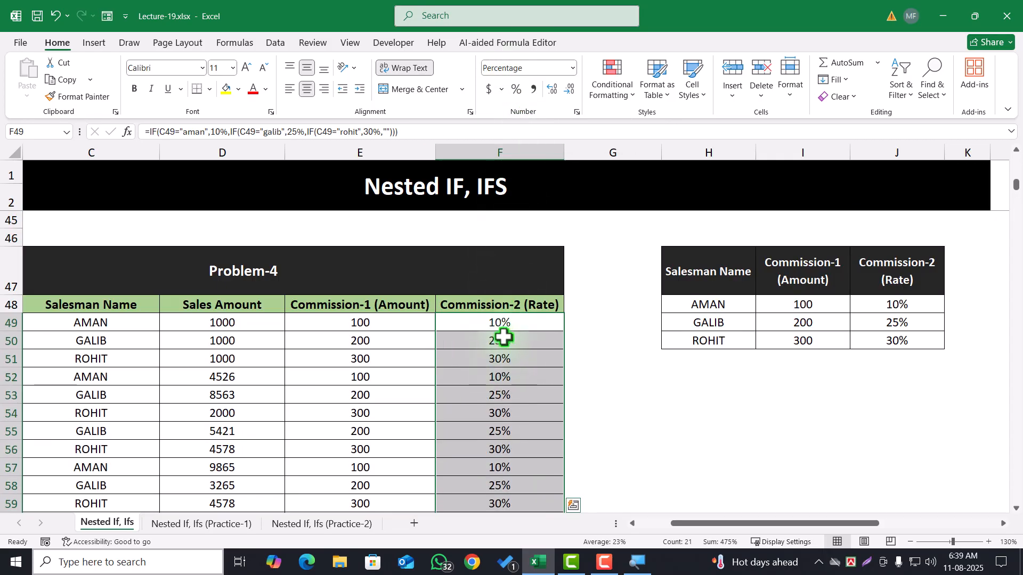
{"action": "left_click", "coordinate": [505, 358]}
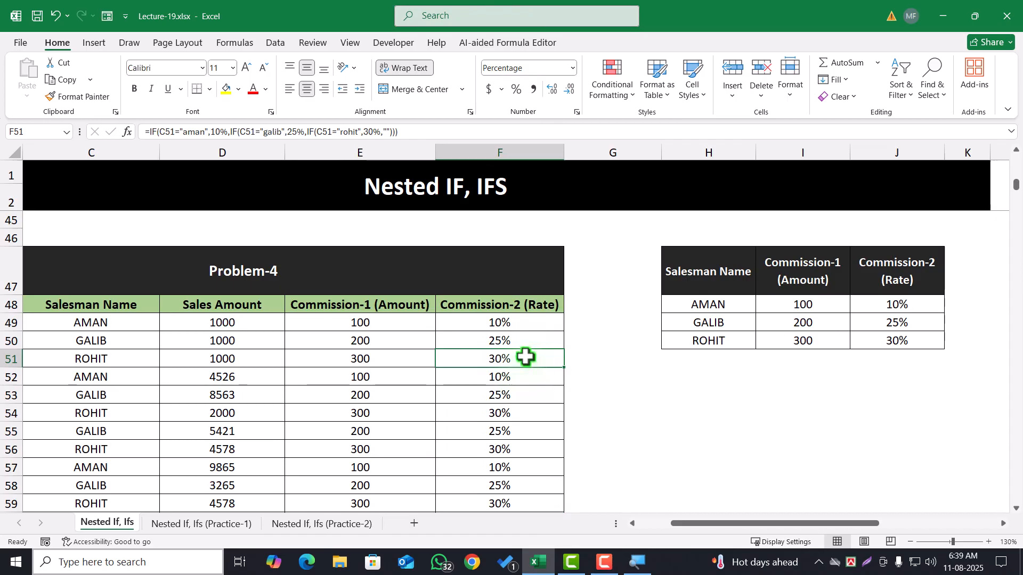
{"action": "key", "text": "ctrl+z"}
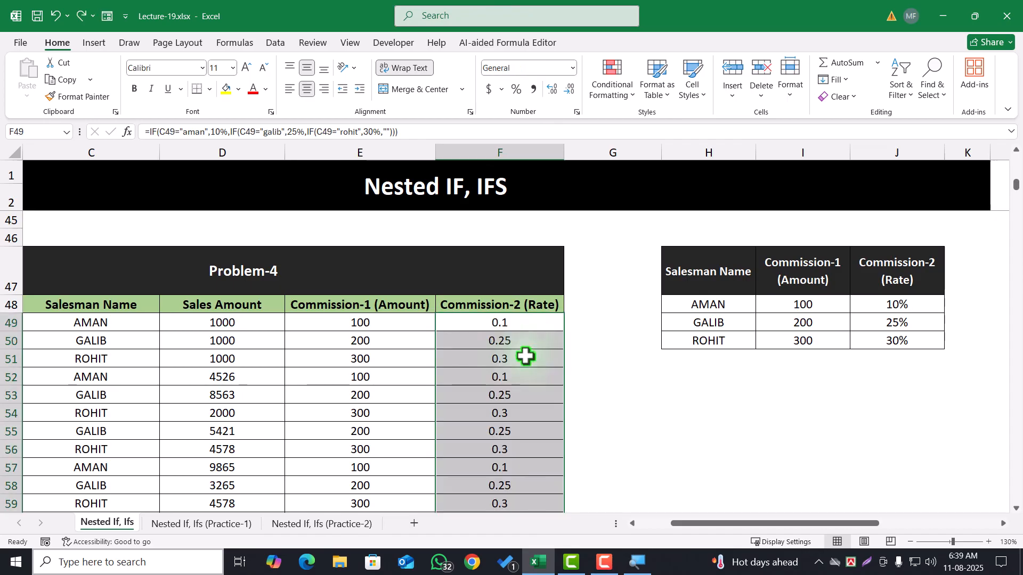
Edit the F49 formula so its three results are the quoted texts "10%", "25%" and "30%"
{"action": "double_click", "coordinate": [532, 323]}
{"action": "left_click", "coordinate": [526, 323]}
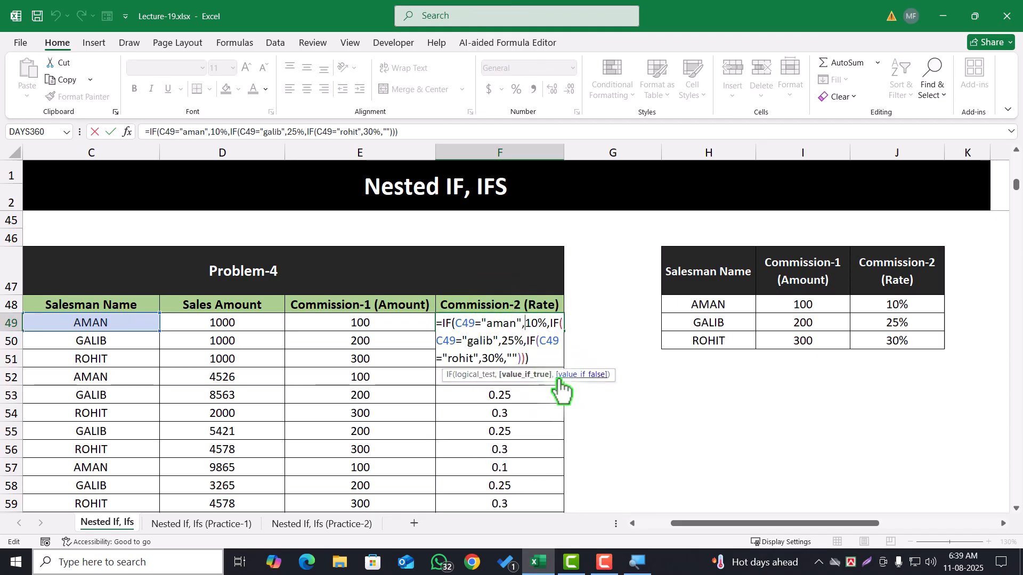
{"action": "type", "text": "\""}
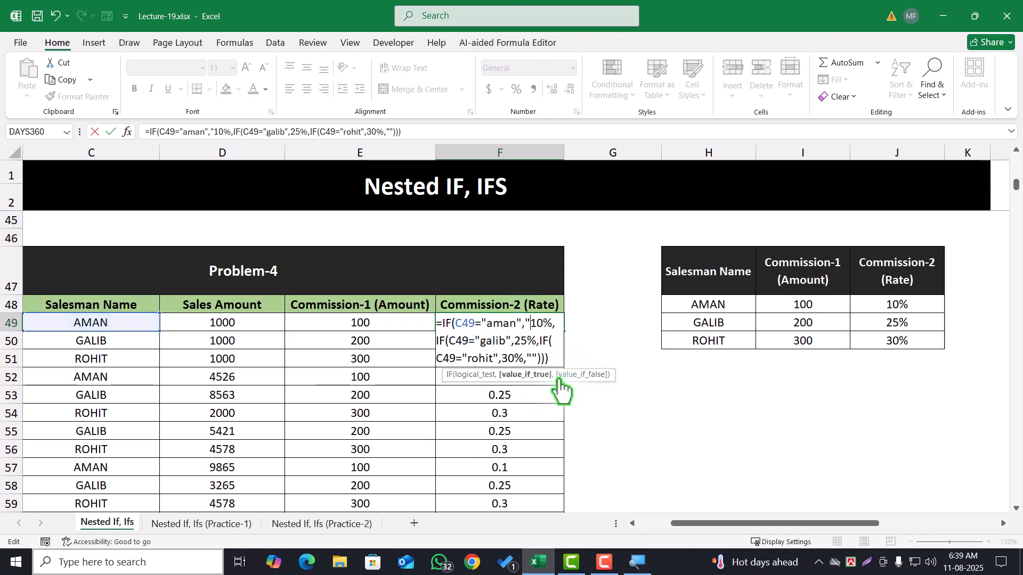
{"action": "left_click", "coordinate": [550, 326]}
{"action": "type", "text": "\""}
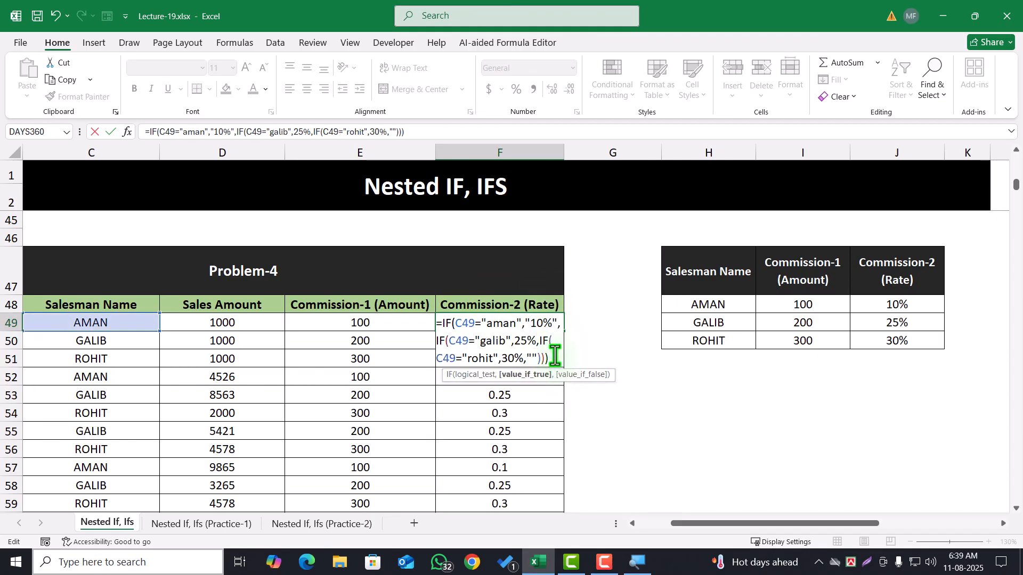
{"action": "left_click", "coordinate": [514, 341]}
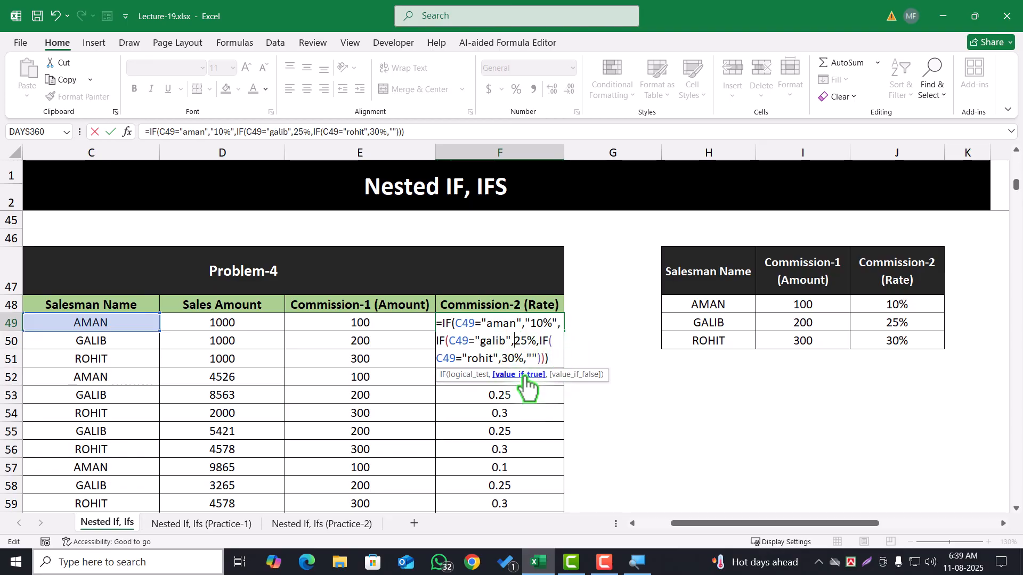
{"action": "type", "text": "\""}
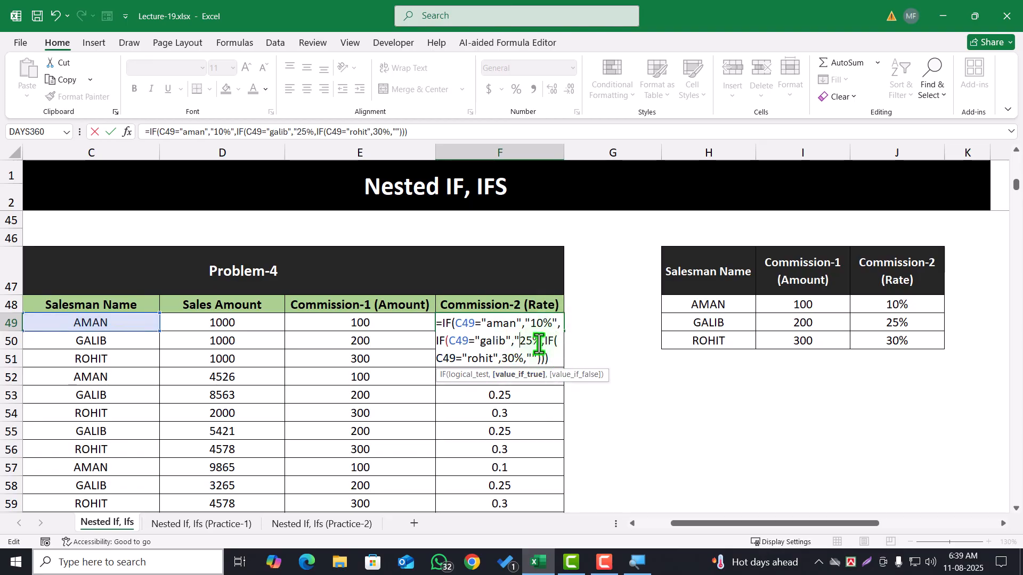
{"action": "type", "text": "\""}
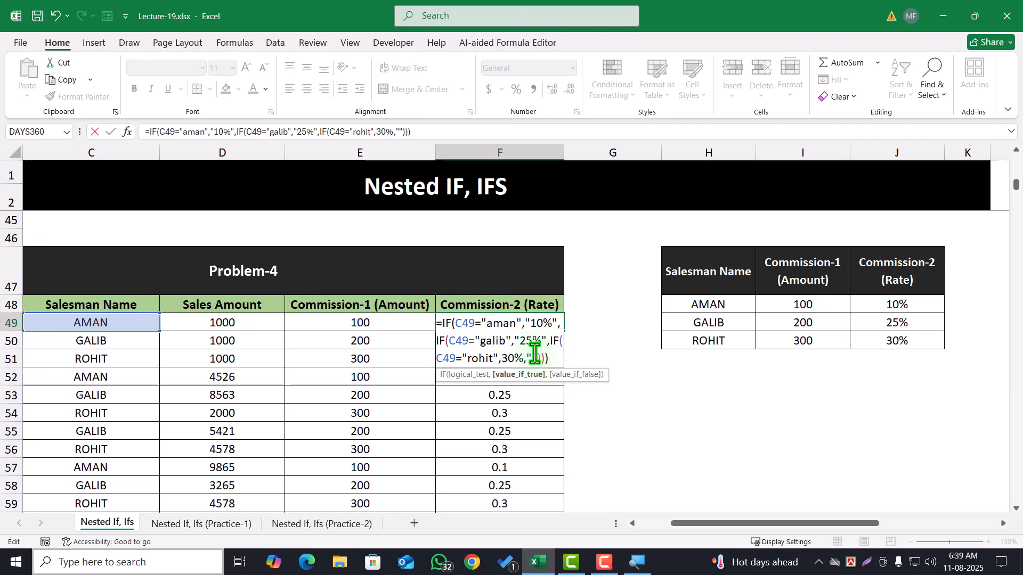
{"action": "left_click", "coordinate": [502, 358]}
{"action": "type", "text": "\""}
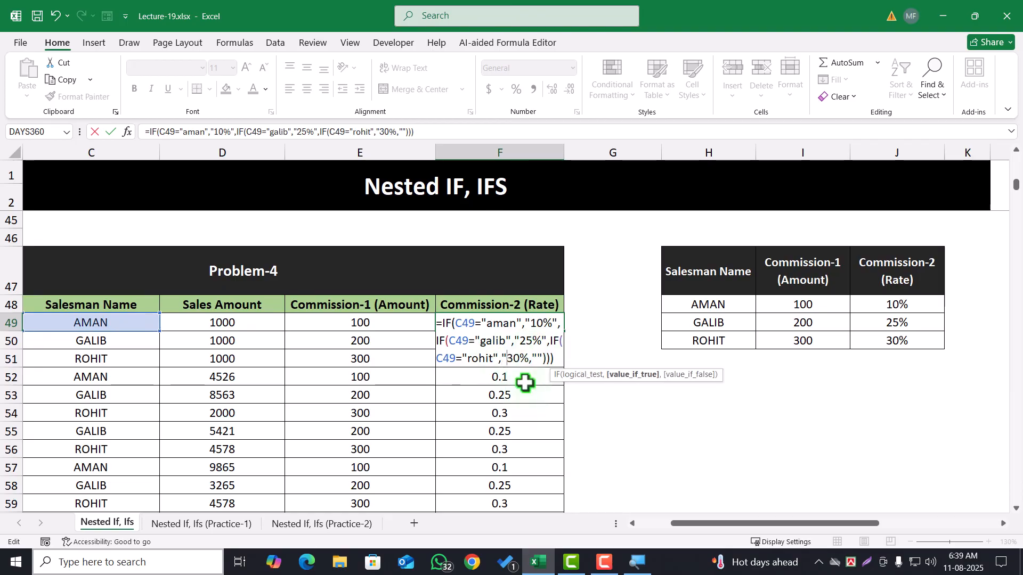
{"action": "left_click", "coordinate": [528, 357]}
{"action": "key", "text": "Return"}
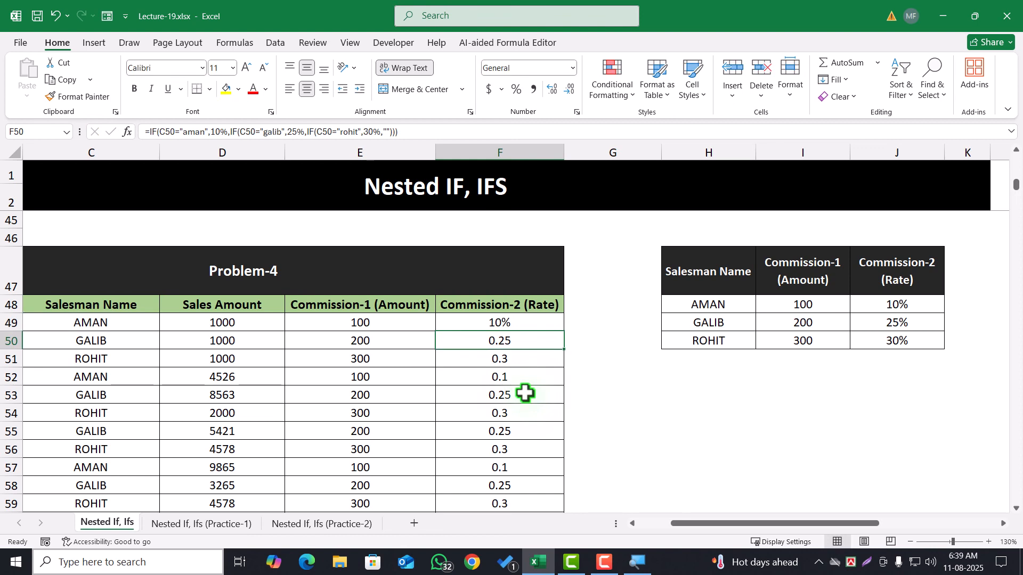
Fill the revised F49 formula down the Commission-2 (Rate) column and select F53
{"action": "left_click", "coordinate": [551, 323]}
{"action": "double_click", "coordinate": [566, 331]}
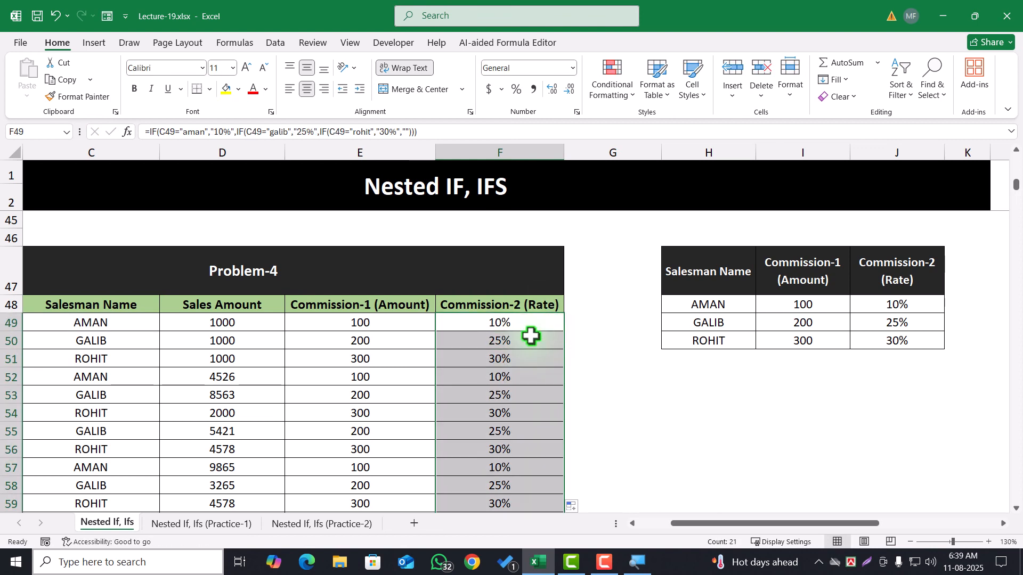
{"action": "left_click", "coordinate": [485, 393]}
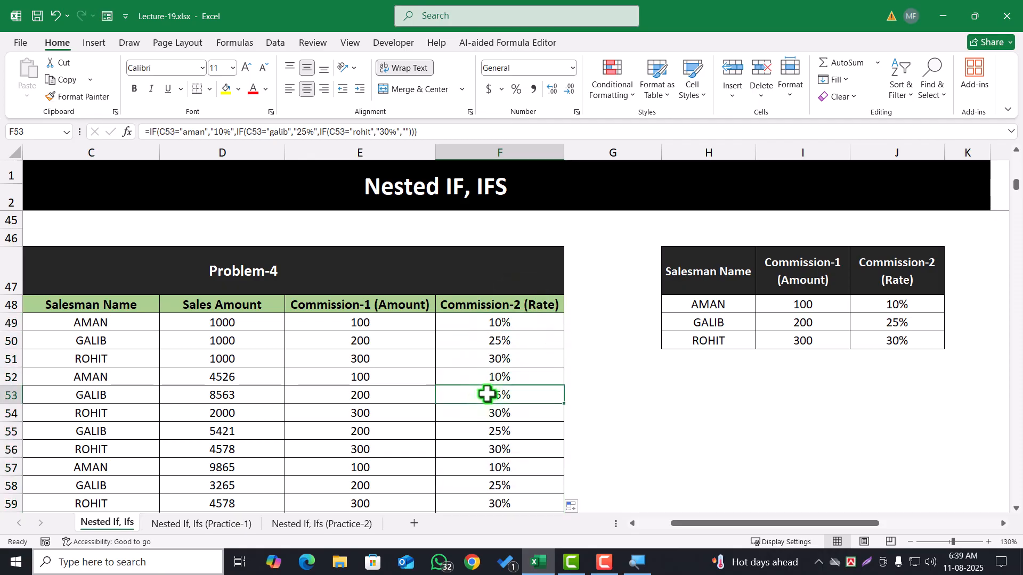
Test whether the quoted rate works in a calculation by entering =D49*F49 in G49, and clear that cell
{"action": "left_click", "coordinate": [511, 322]}
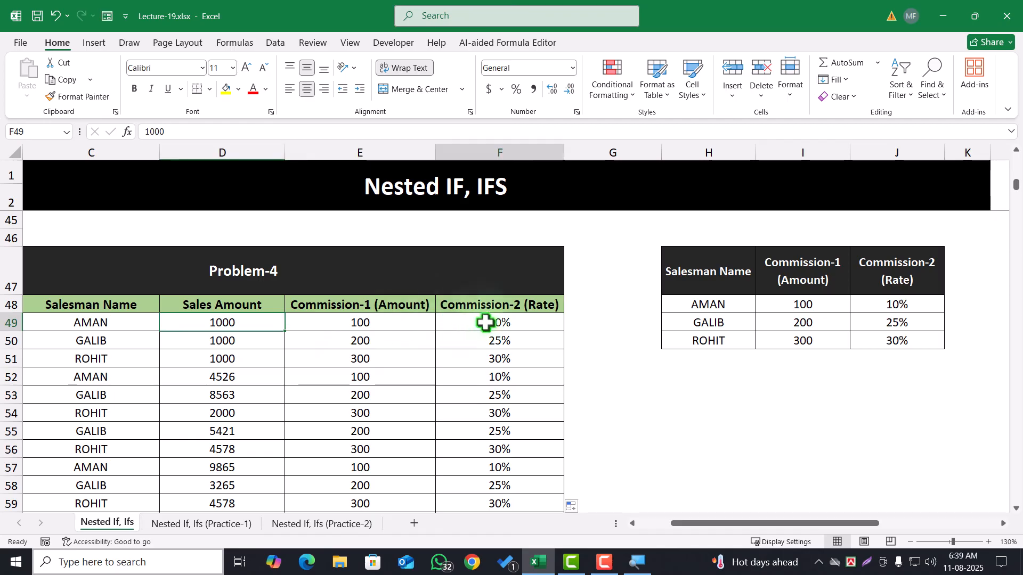
{"action": "left_click", "coordinate": [575, 322]}
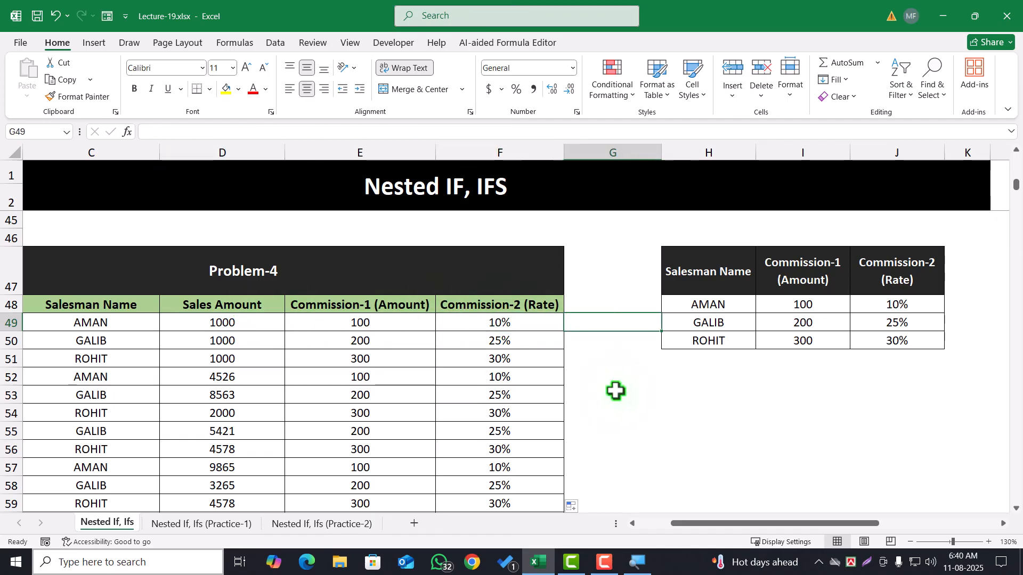
{"action": "type", "text": "="}
{"action": "left_click", "coordinate": [277, 324]}
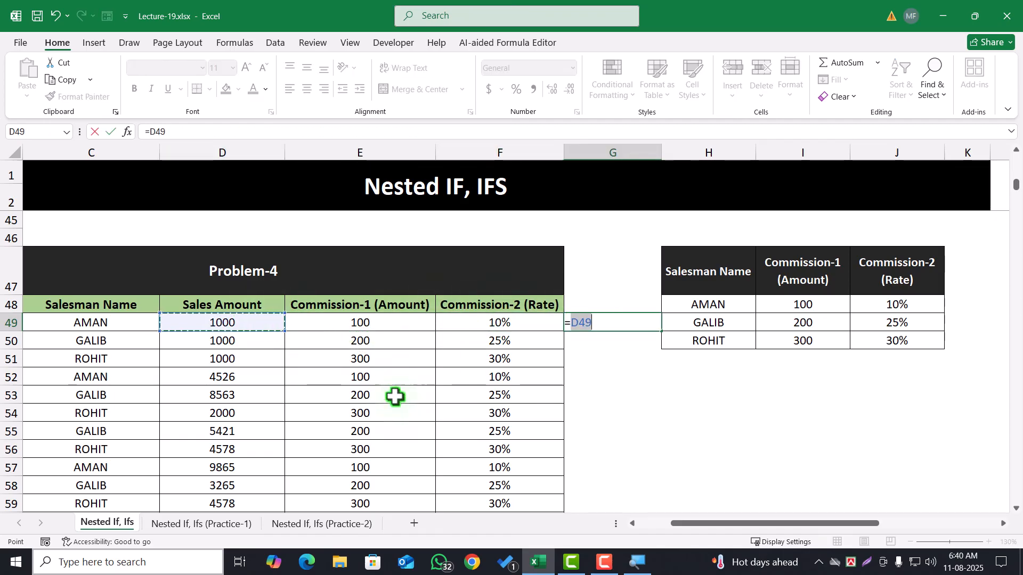
{"action": "type", "text": "*"}
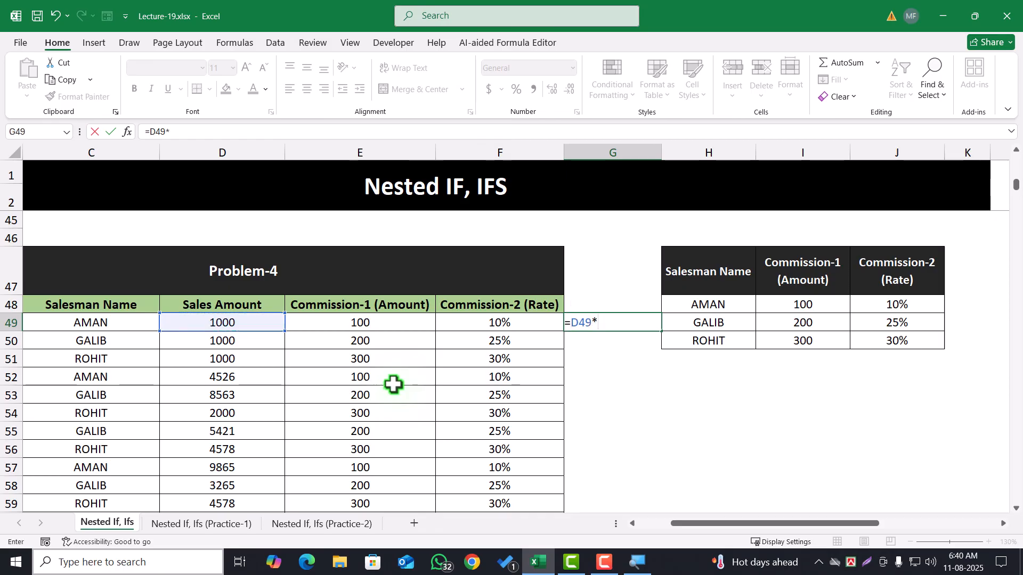
{"action": "left_click", "coordinate": [497, 326]}
{"action": "key", "text": "ctrl+Return"}
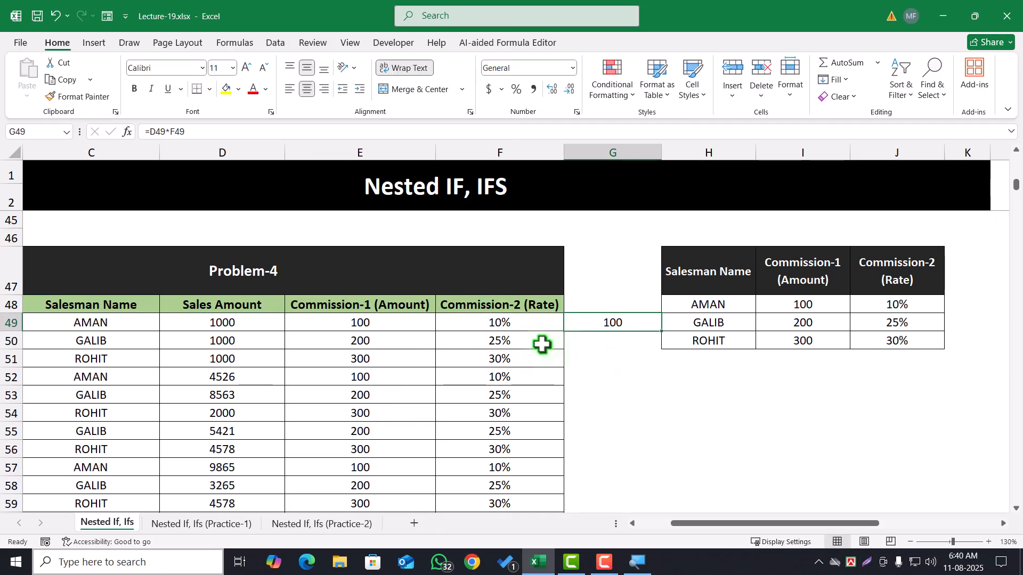
{"action": "key", "text": "Delete"}
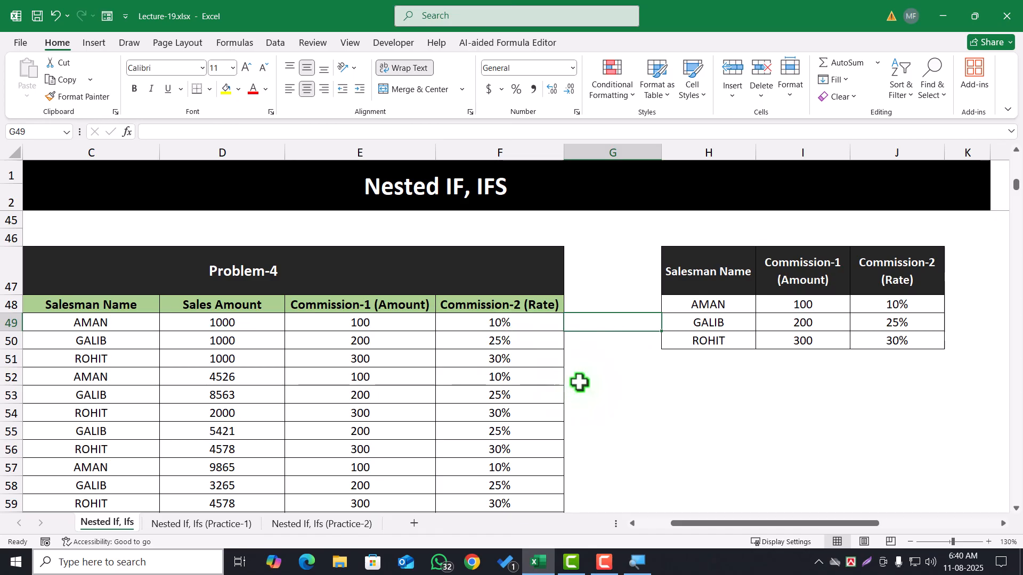
{"action": "left_click", "coordinate": [527, 328]}
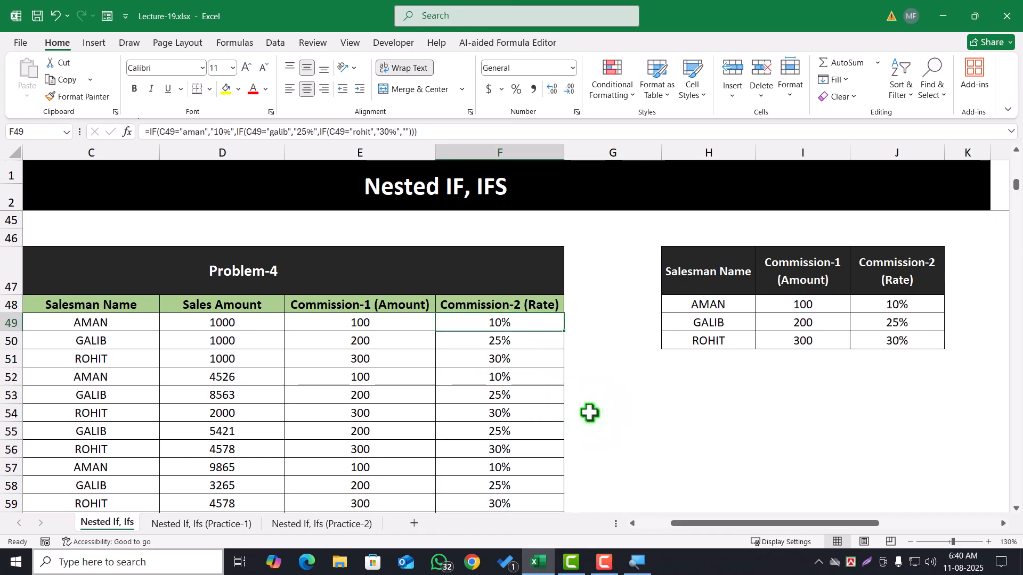
Look at the Practice-1 and Practice-2 sheets and return to the Nested If, Ifs sheet
{"action": "left_click", "coordinate": [650, 403]}
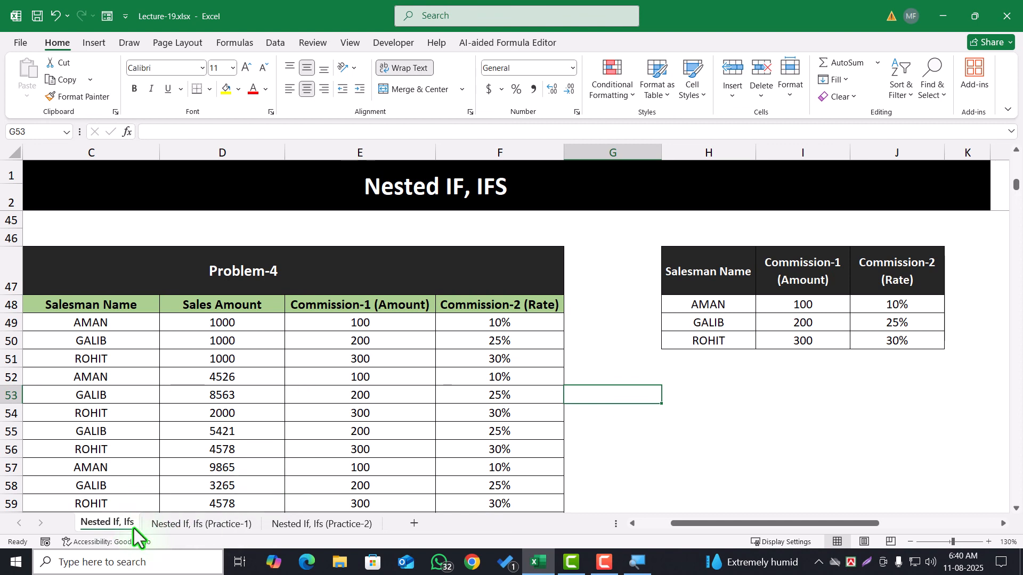
{"action": "scroll", "coordinate": [388, 438], "scroll_direction": "up", "scroll_amount": 14}
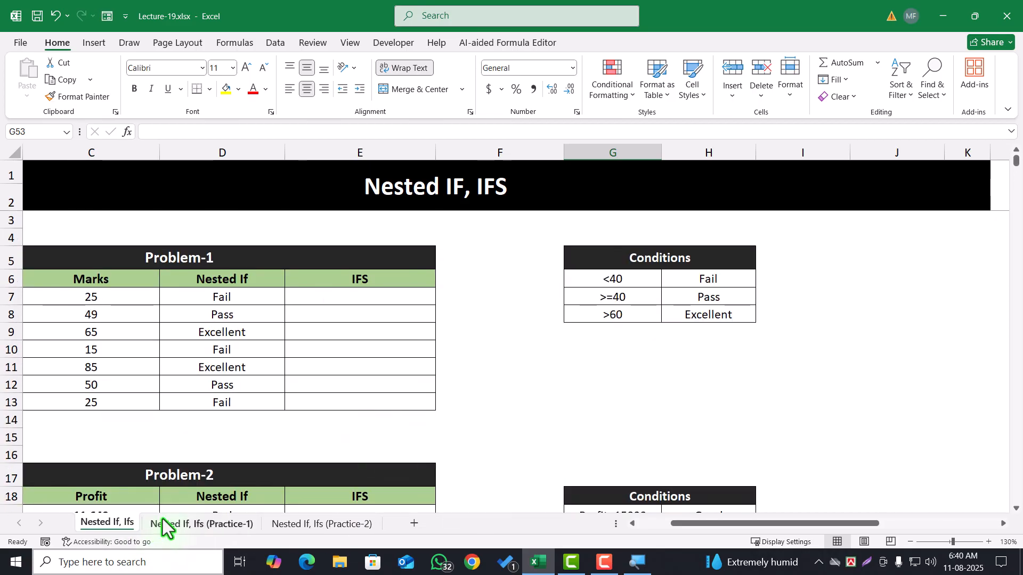
{"action": "left_click", "coordinate": [162, 522]}
{"action": "left_click", "coordinate": [280, 525]}
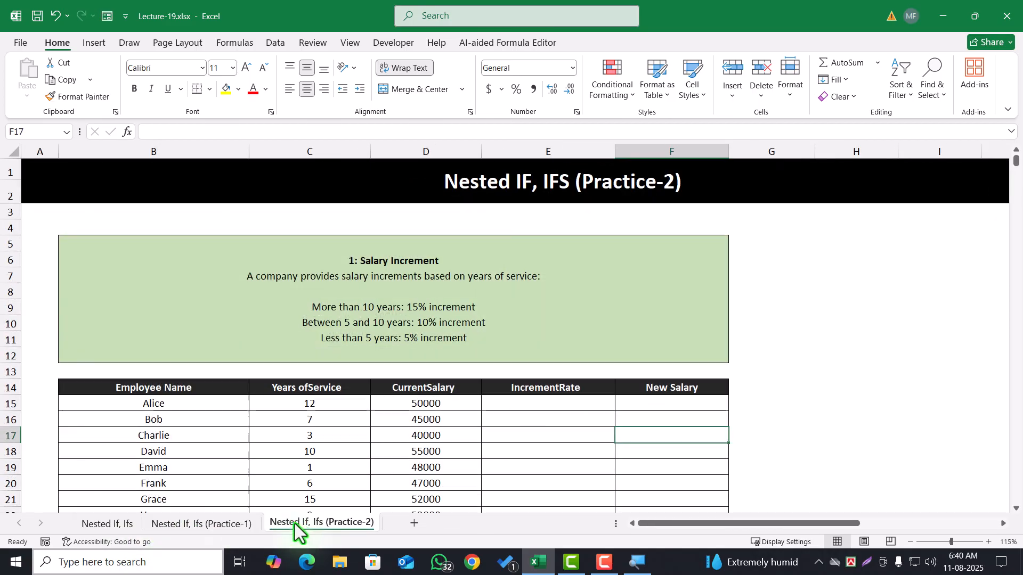
{"action": "left_click", "coordinate": [104, 524]}
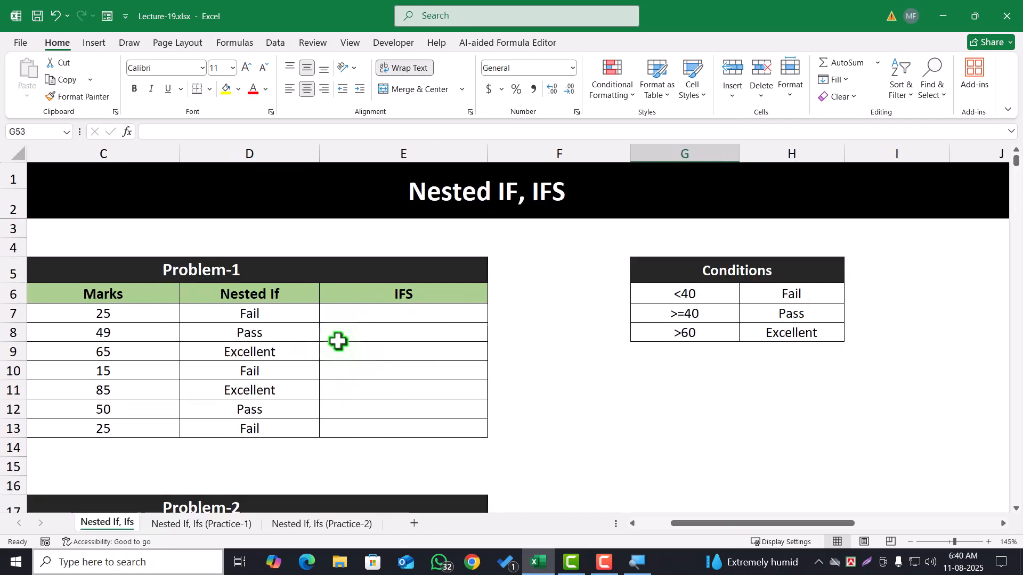
Review Problem-1's Nested If and IFS columns, and examine the second IF inside D7's formula
{"action": "scroll", "coordinate": [338, 342], "scroll_direction": "up", "scroll_amount": 3, "text": "ctrl"}
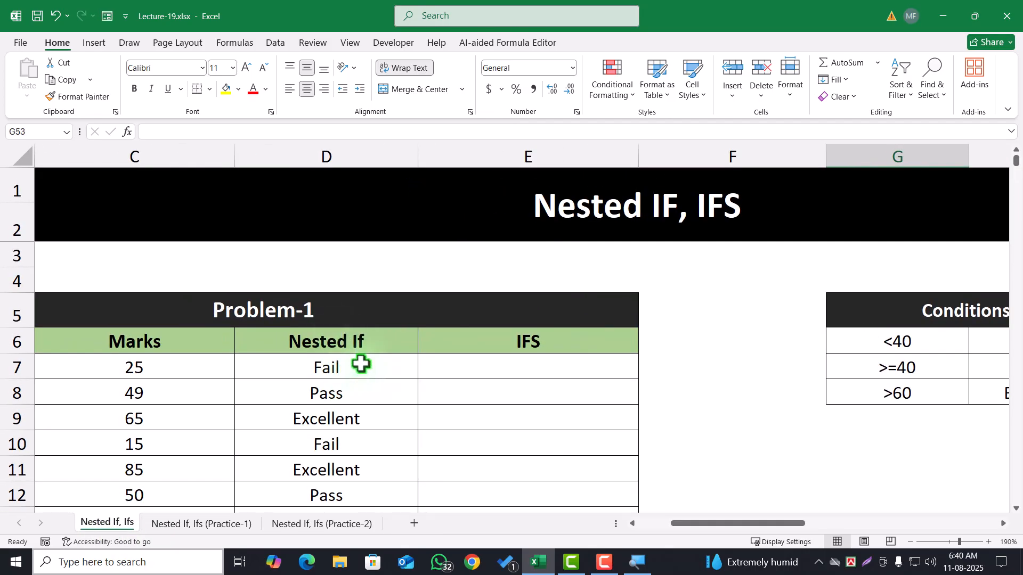
{"action": "scroll", "coordinate": [362, 362], "scroll_direction": "down", "scroll_amount": 1}
{"action": "left_click_drag", "start_coordinate": [359, 294], "coordinate": [366, 433]}
{"action": "left_click", "coordinate": [369, 298]}
{"action": "left_click_drag", "start_coordinate": [469, 291], "coordinate": [486, 442]}
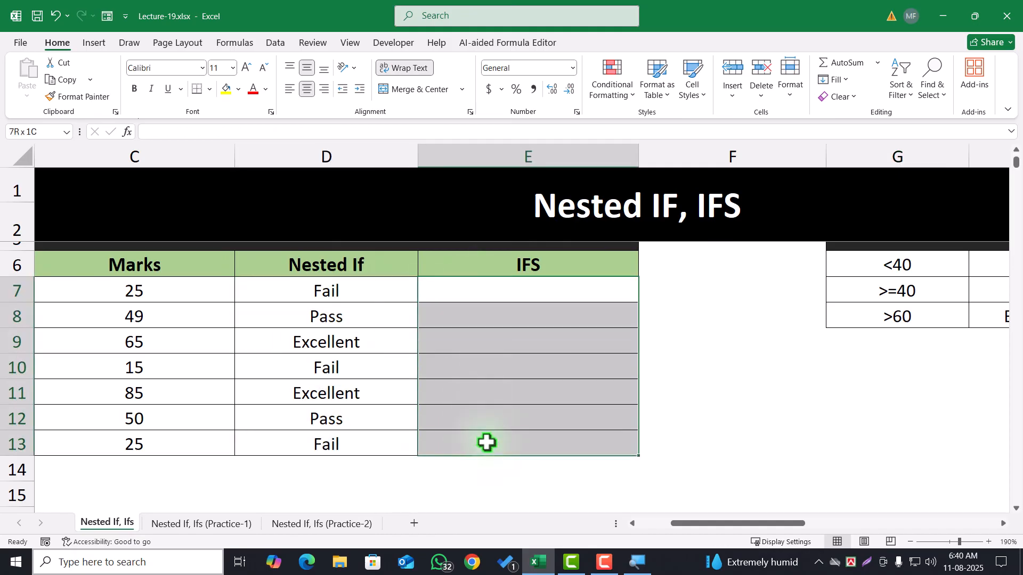
{"action": "double_click", "coordinate": [369, 293]}
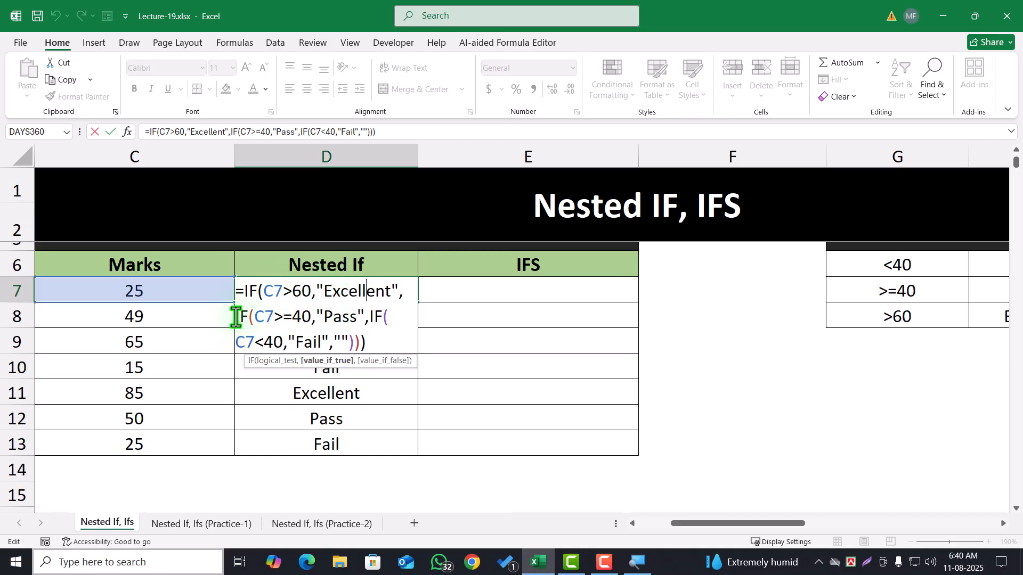
{"action": "left_click_drag", "start_coordinate": [236, 316], "coordinate": [373, 321]}
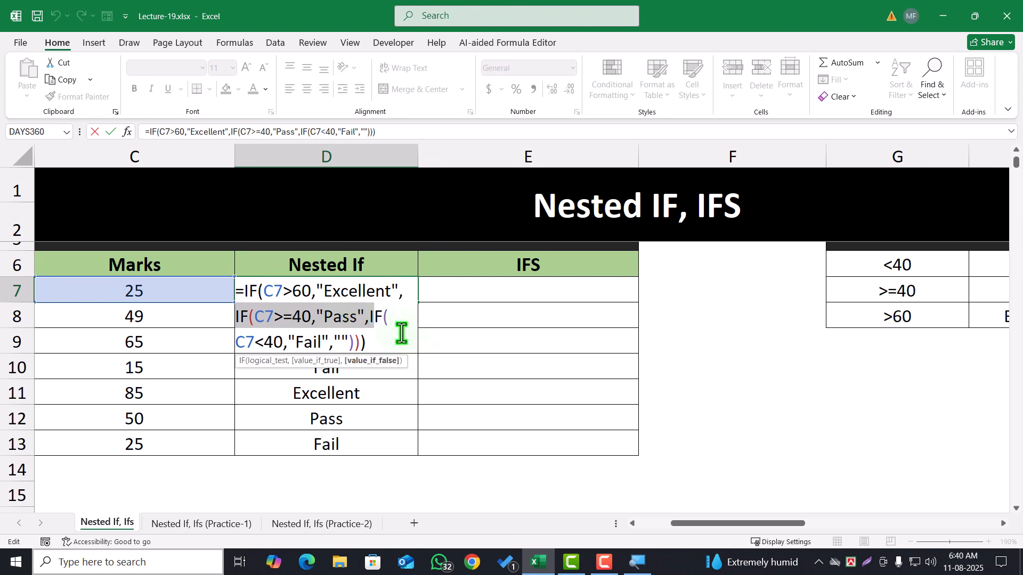
{"action": "key", "text": "Return"}
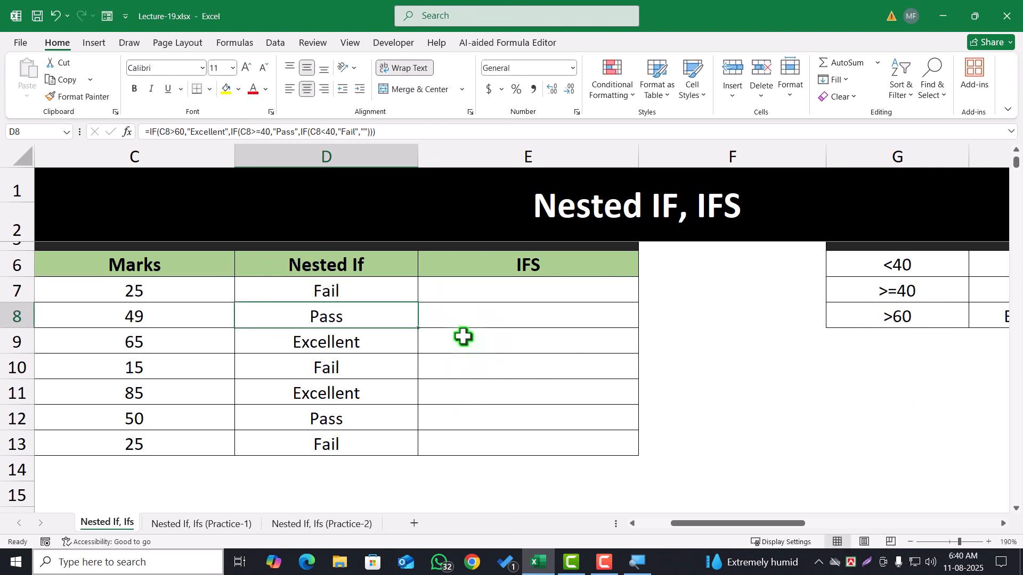
Start an IFS formula in Problem-1's E7 that returns "Excellent" when C7>60
{"action": "left_click", "coordinate": [486, 290]}
{"action": "type", "text": "="}
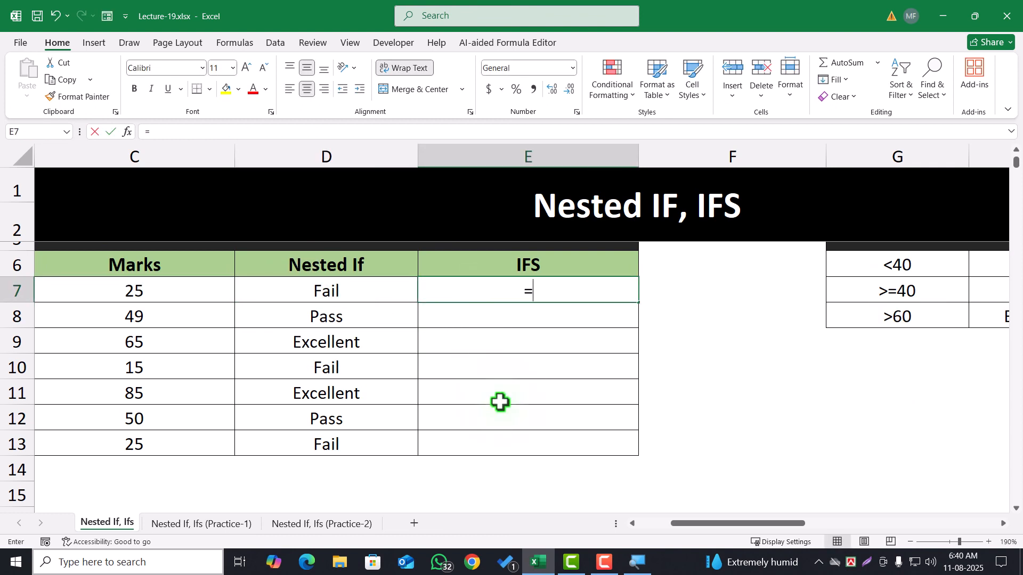
{"action": "type", "text": "if"}
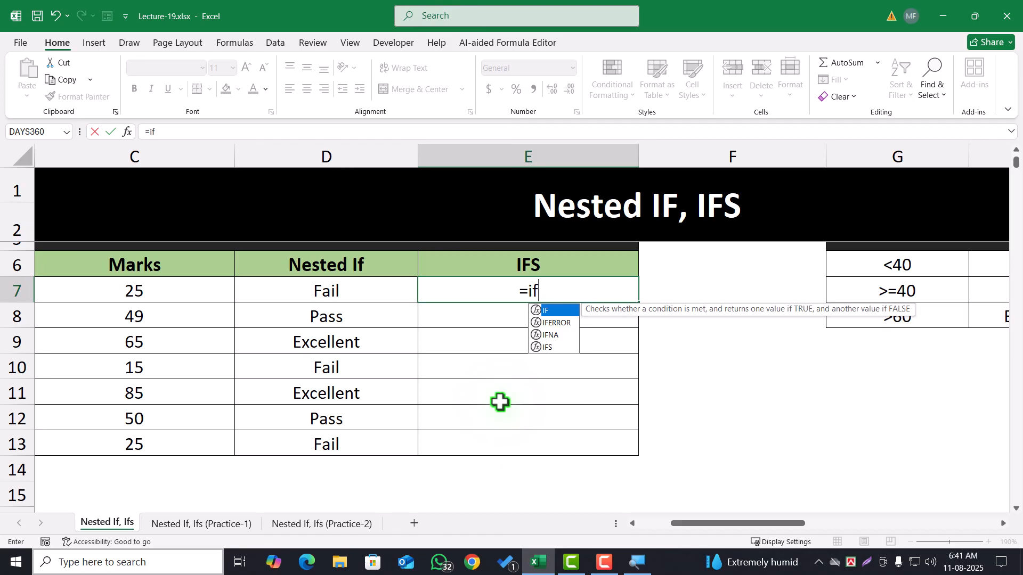
{"action": "type", "text": "s"}
{"action": "key", "text": "Tab"}
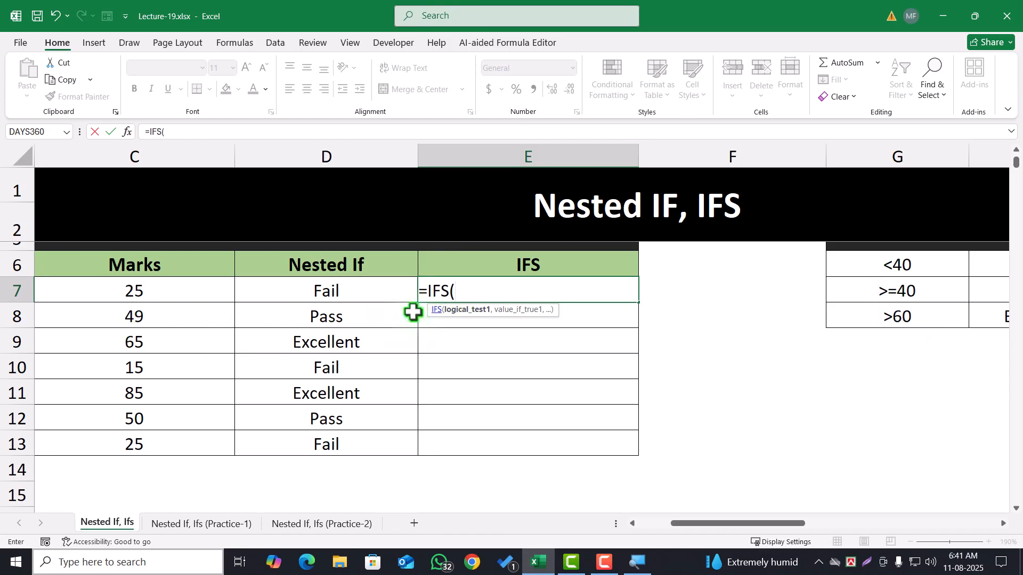
{"action": "left_click", "coordinate": [171, 290]}
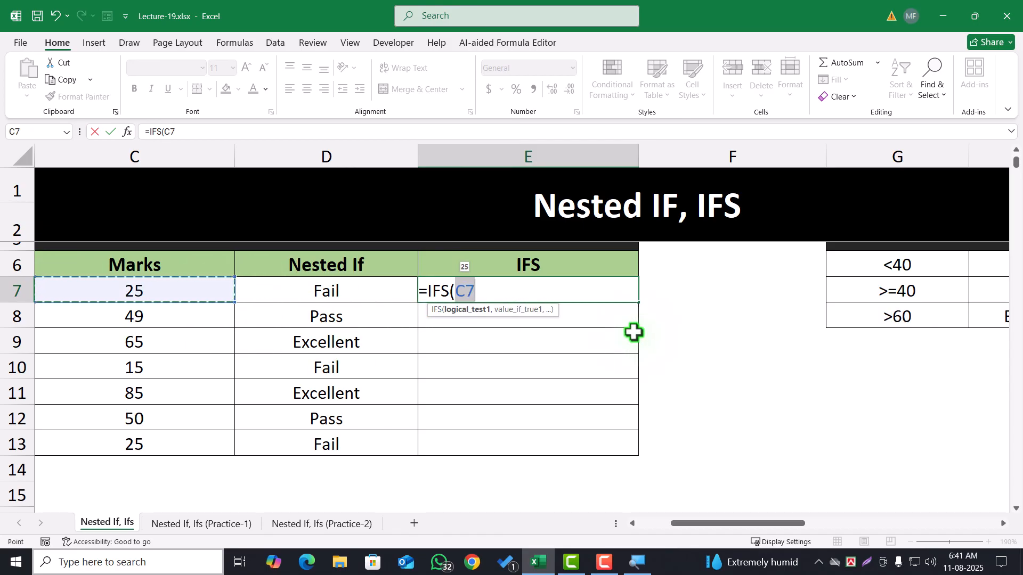
{"action": "type", "text": ">60,\"Excellent"}
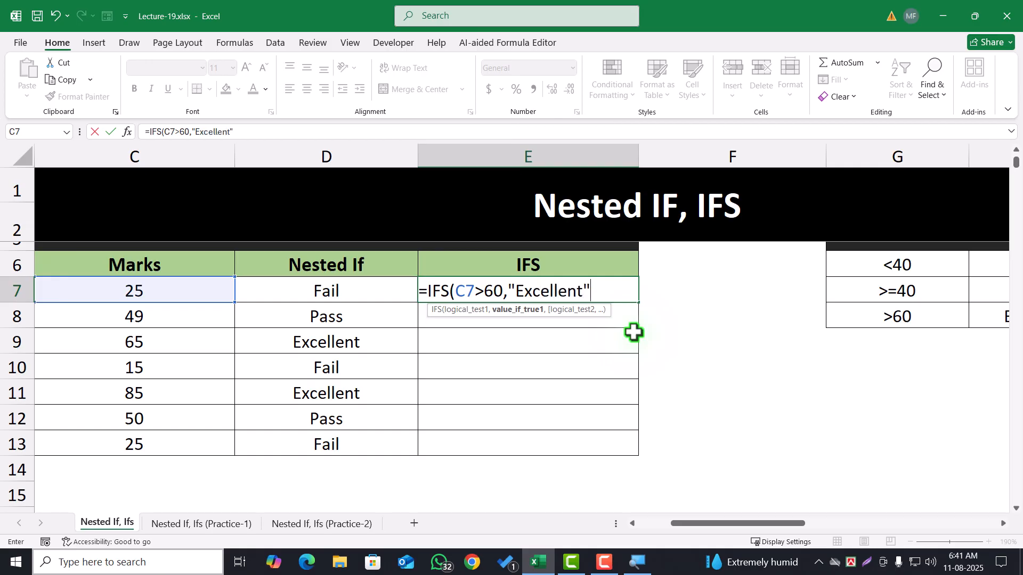
Begin the second logical test of E7's IFS formula with C7, and examine the formula's first test and its value
{"action": "type", "text": ","}
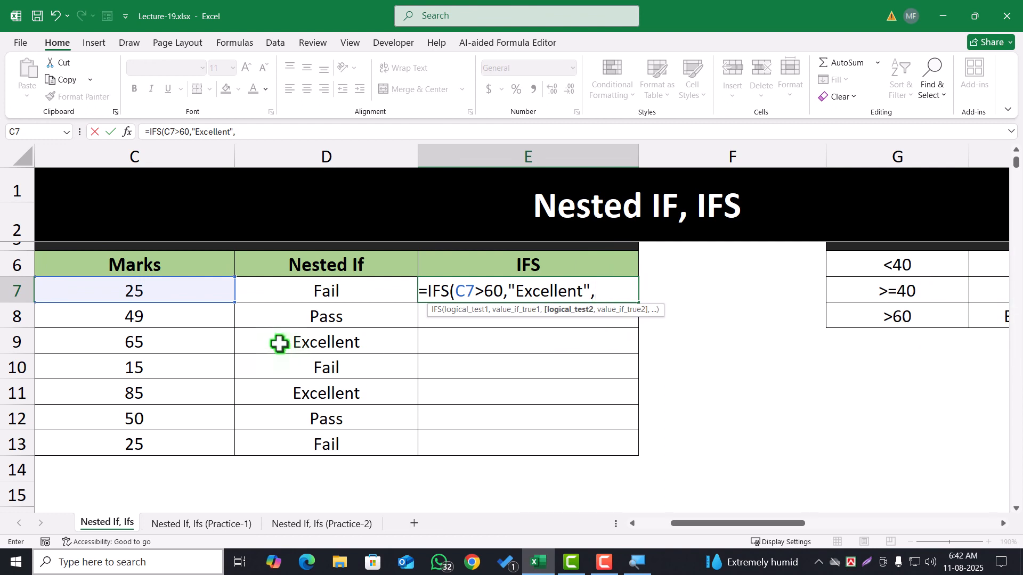
{"action": "left_click", "coordinate": [154, 286]}
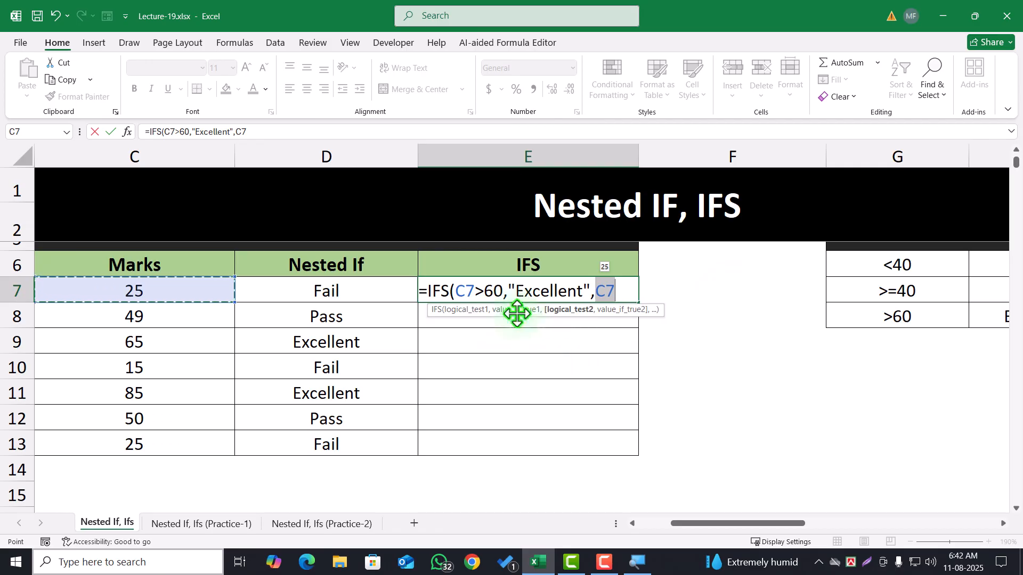
{"action": "left_click", "coordinate": [475, 310]}
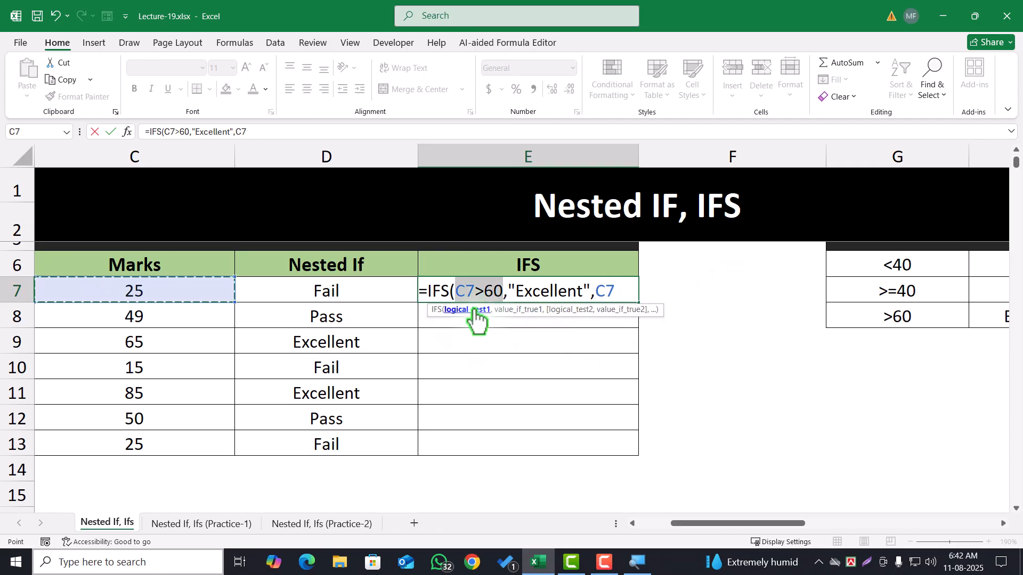
{"action": "left_click", "coordinate": [509, 310]}
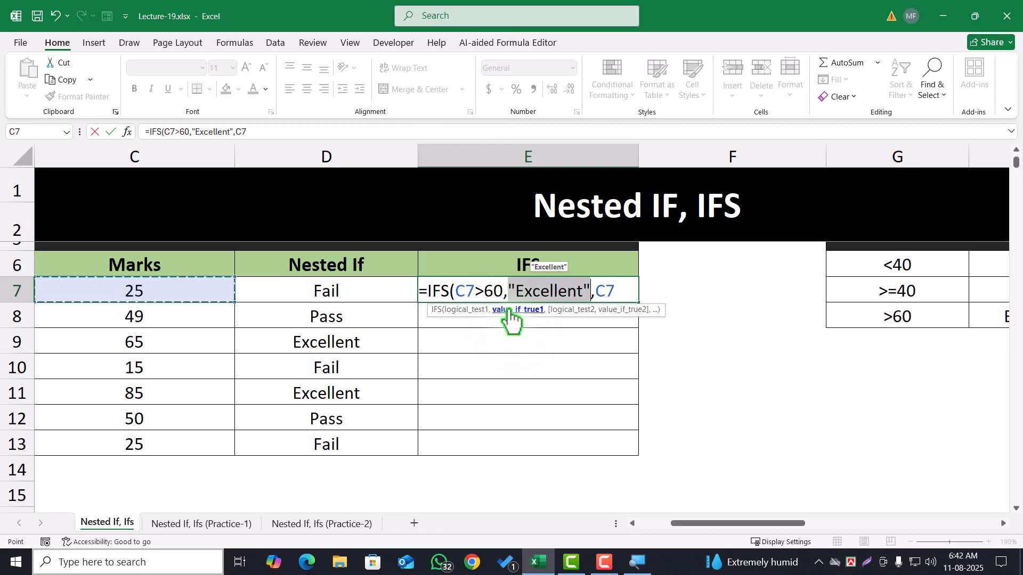
{"action": "left_click", "coordinate": [472, 310]}
{"action": "left_click", "coordinate": [520, 310]}
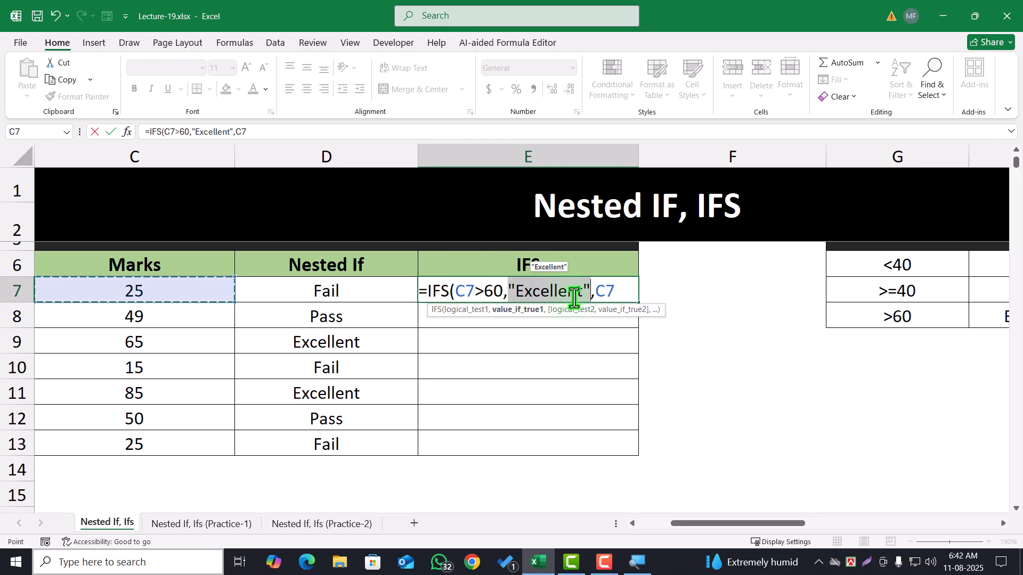
{"action": "left_click", "coordinate": [573, 310]}
{"action": "left_click", "coordinate": [618, 292]}
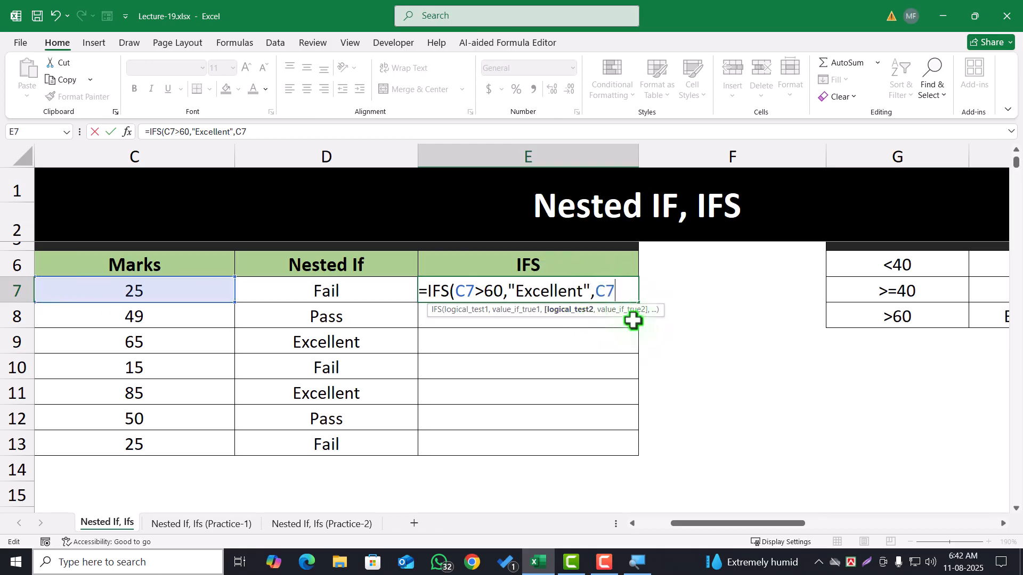
Complete the second condition in E7's IFS formula so that C7>=40 returns "Pass"
{"action": "type", "text": ">="}
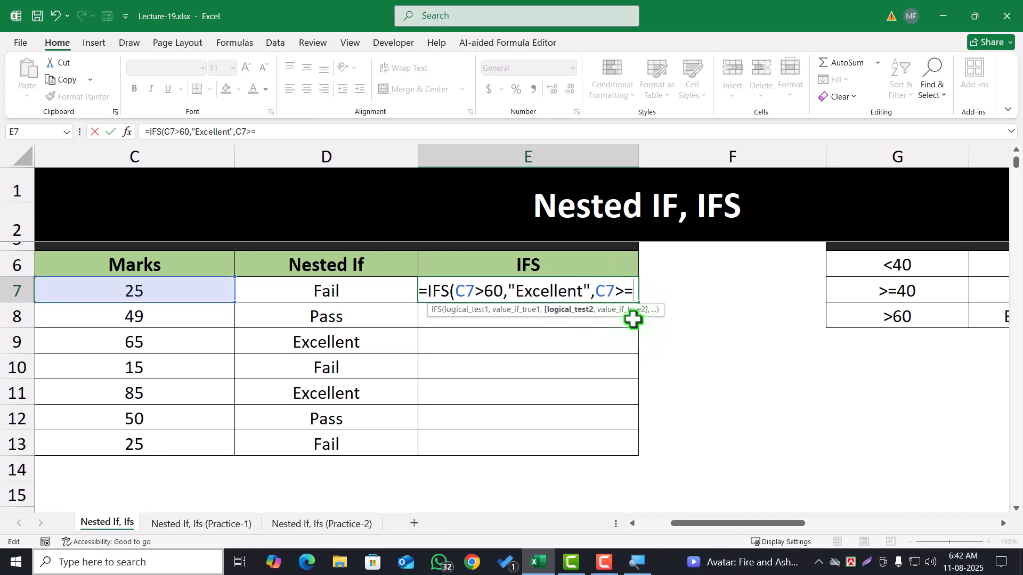
{"action": "type", "text": "40,"}
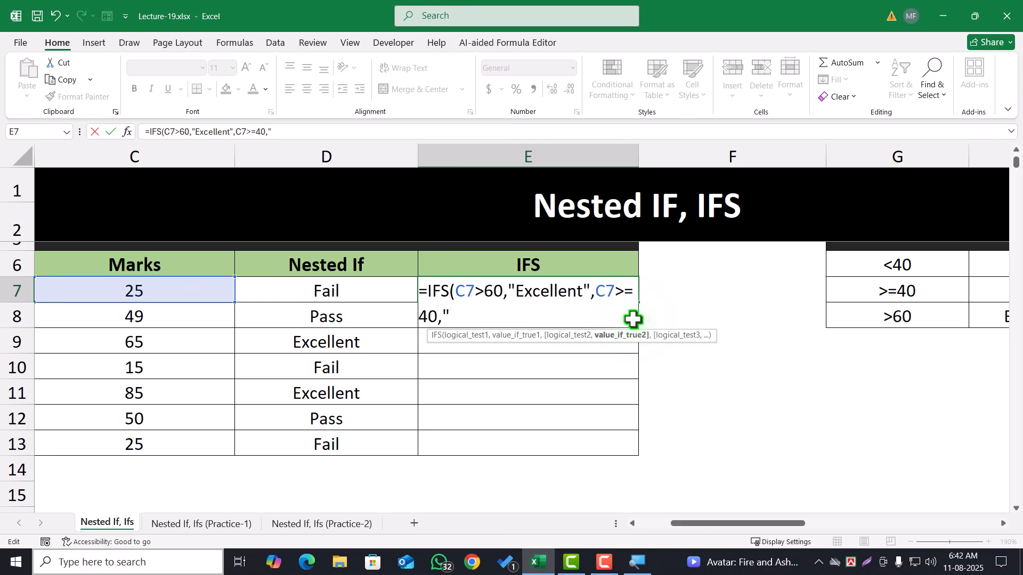
{"action": "type", "text": "\"Pass\","}
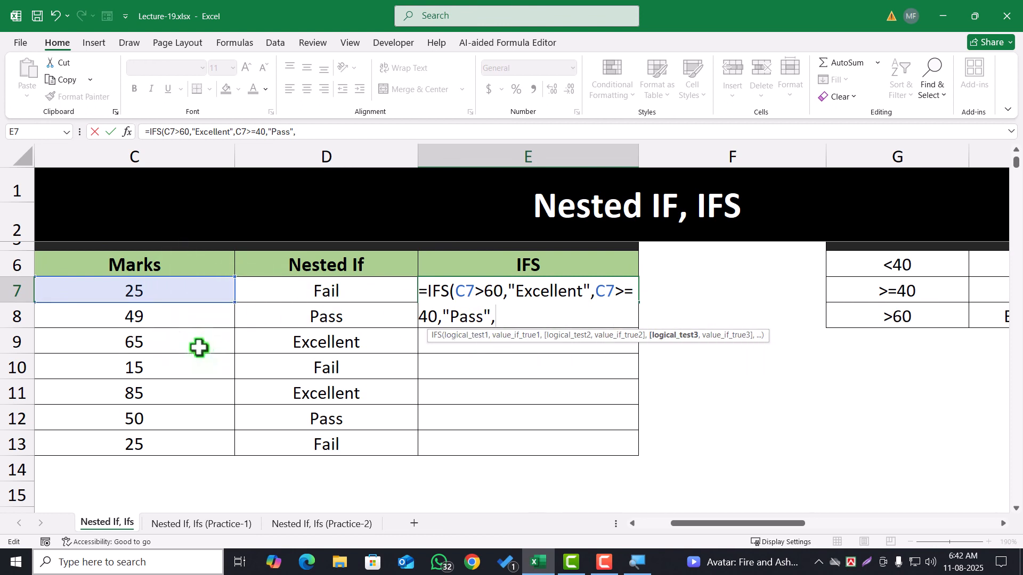
Add a third condition, C7<40 returning "Fail", and enter the IFS formula in E7
{"action": "left_click", "coordinate": [155, 292]}
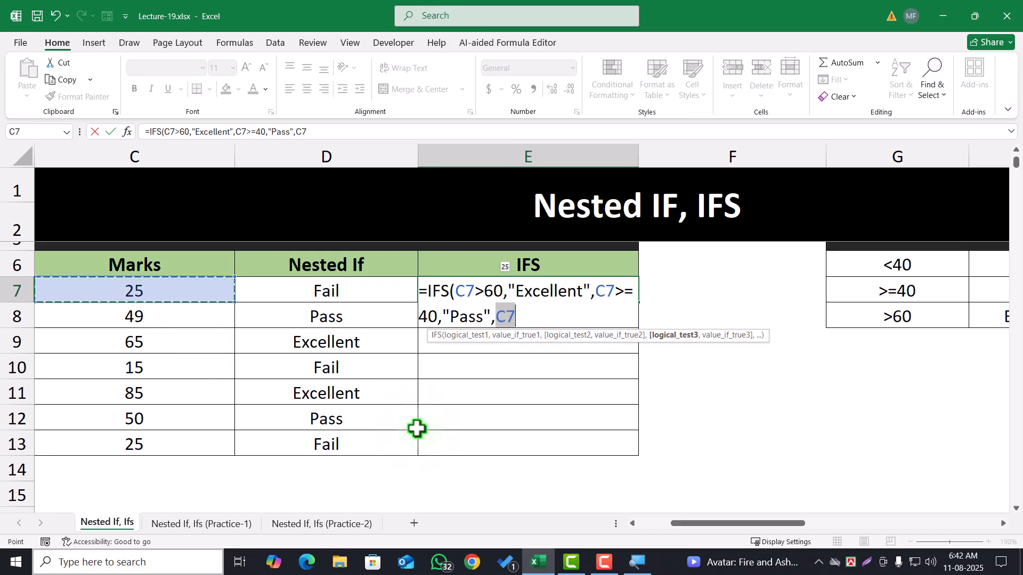
{"action": "type", "text": "<"}
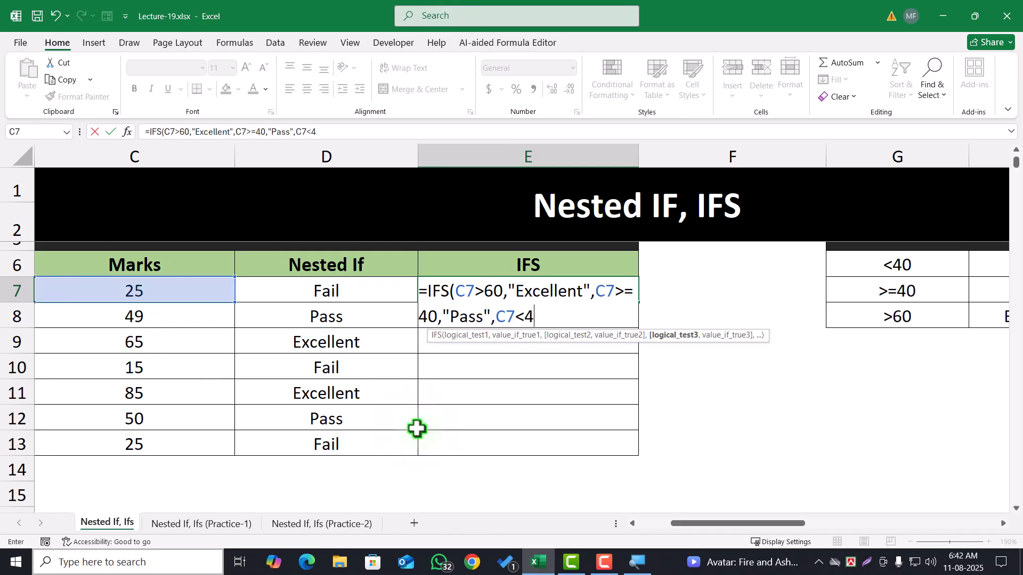
{"action": "type", "text": "40,\"Fail"}
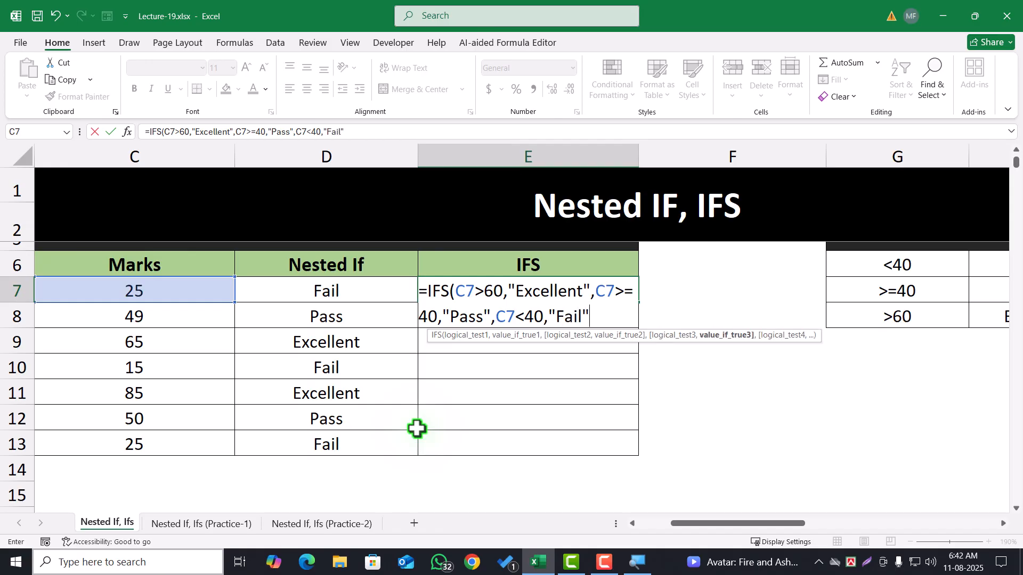
{"action": "key", "text": "Return"}
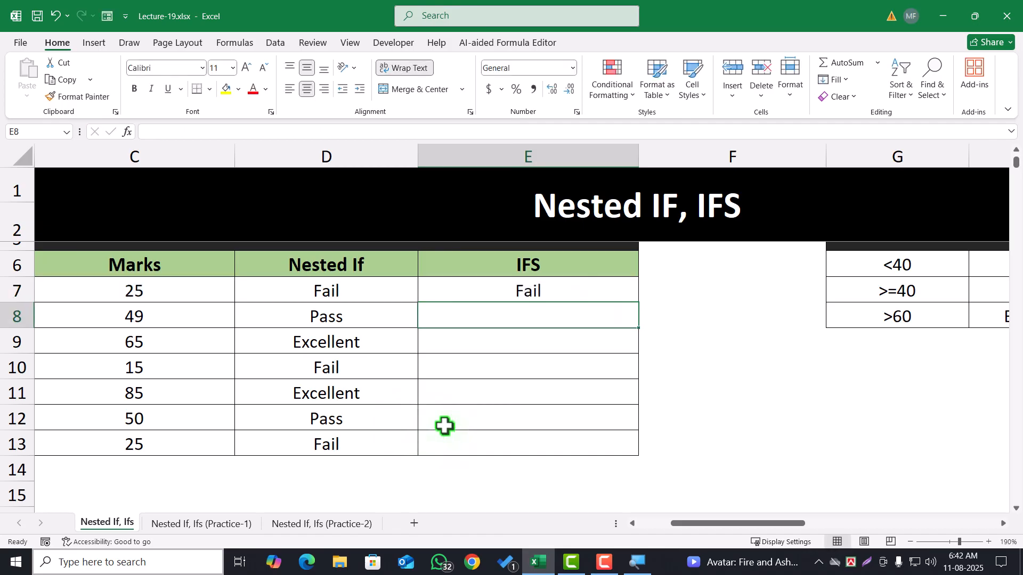
Fill E7's IFS formula down to E13 and compare the results with the Nested If column
{"action": "left_click", "coordinate": [557, 292]}
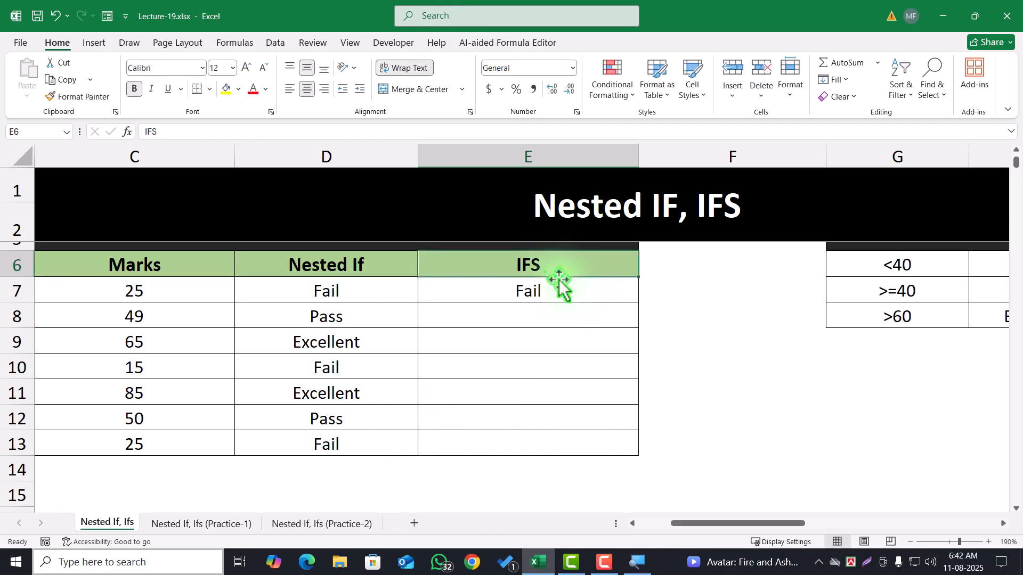
{"action": "double_click", "coordinate": [641, 303]}
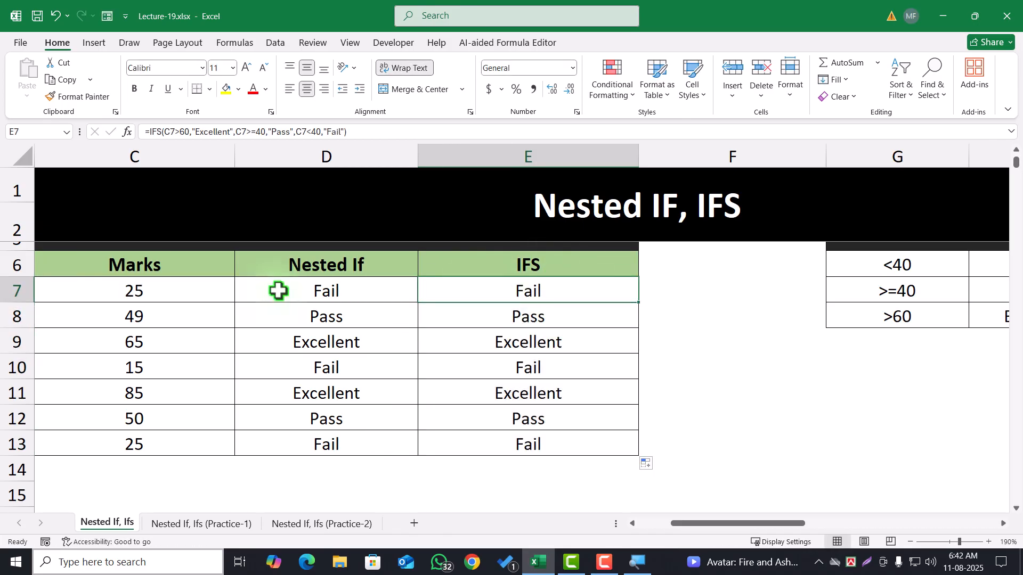
{"action": "left_click_drag", "start_coordinate": [276, 289], "coordinate": [325, 316]}
{"action": "left_click", "coordinate": [504, 447], "text": "shift"}
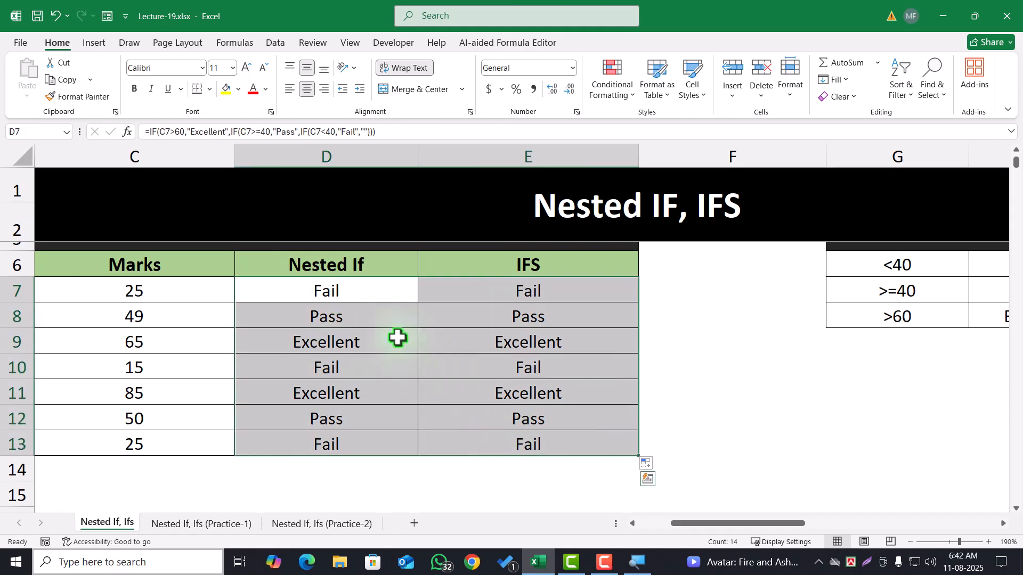
{"action": "left_click_drag", "start_coordinate": [361, 290], "coordinate": [386, 413]}
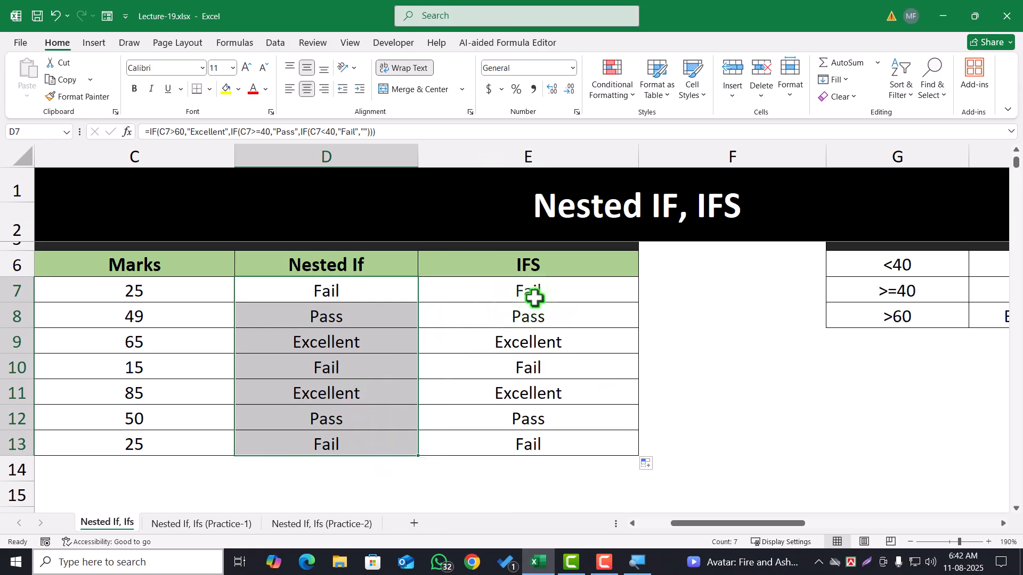
{"action": "left_click_drag", "start_coordinate": [529, 292], "coordinate": [540, 431]}
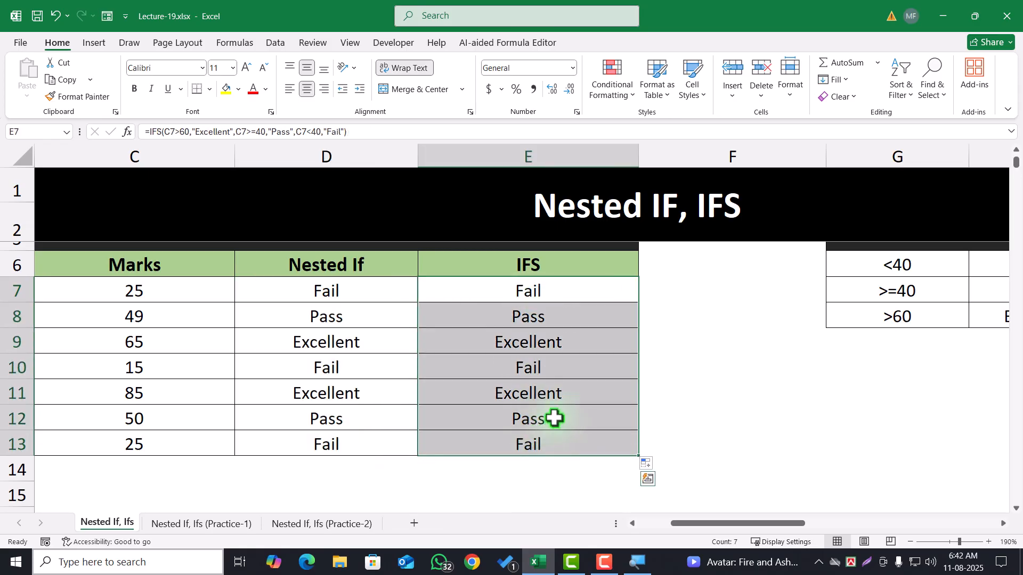
Start an IFS formula in Problem-2's E19 that returns "Excellent" when C19>20000
{"action": "scroll", "coordinate": [450, 409], "scroll_direction": "down", "scroll_amount": 4}
{"action": "left_click", "coordinate": [511, 301]}
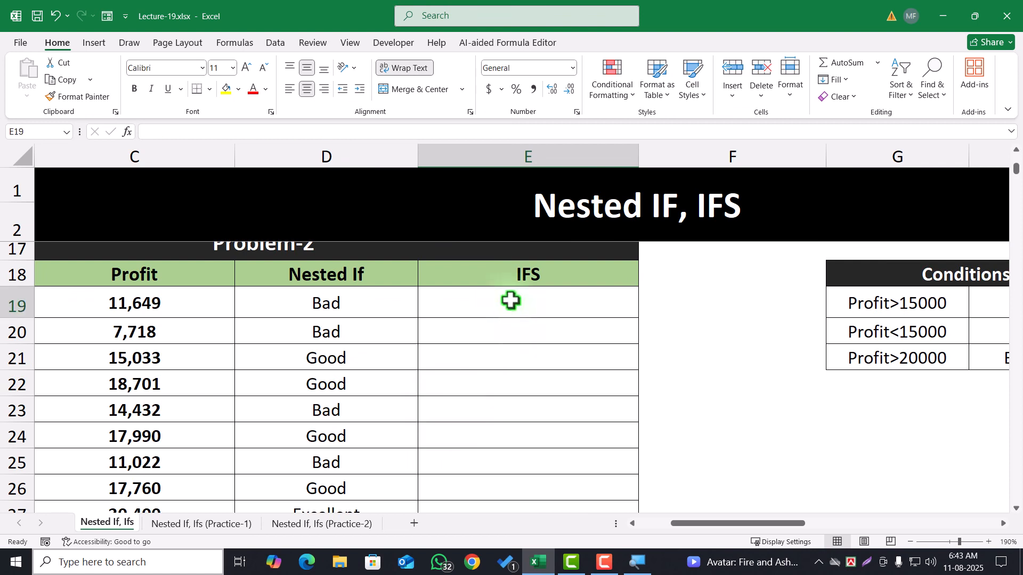
{"action": "scroll", "coordinate": [552, 382], "scroll_direction": "up", "scroll_amount": 1}
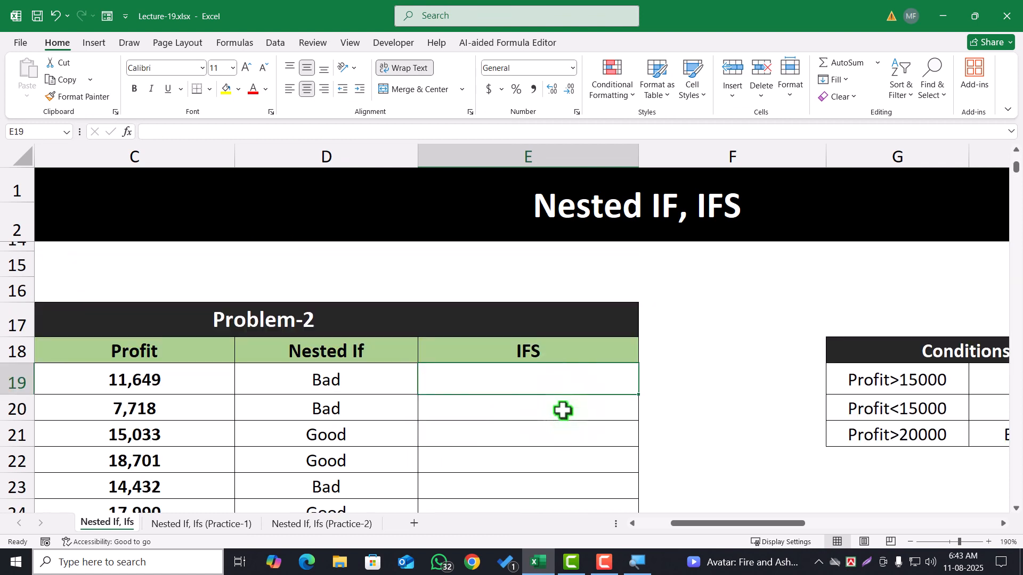
{"action": "type", "text": "=ifs"}
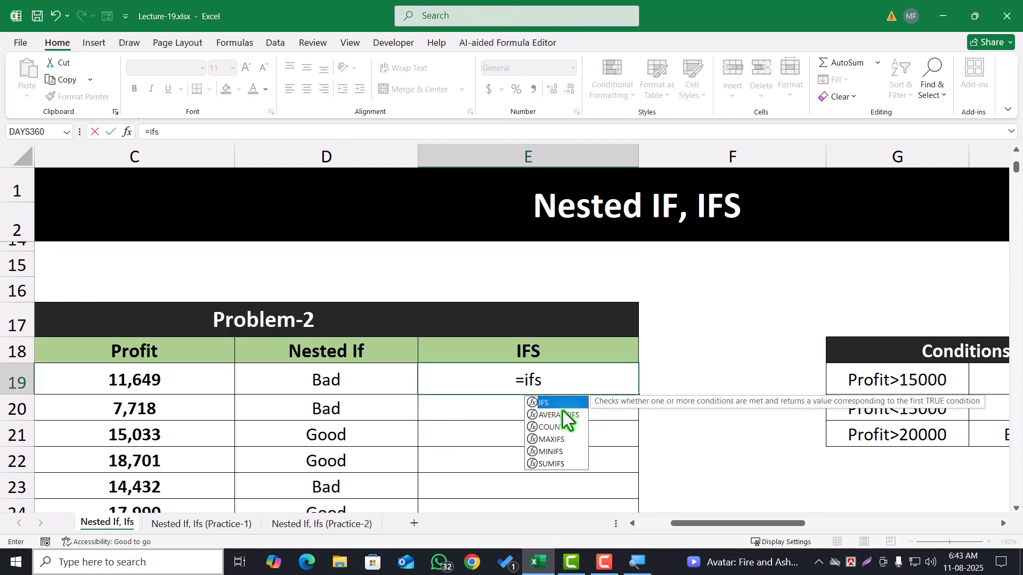
{"action": "key", "text": "Tab"}
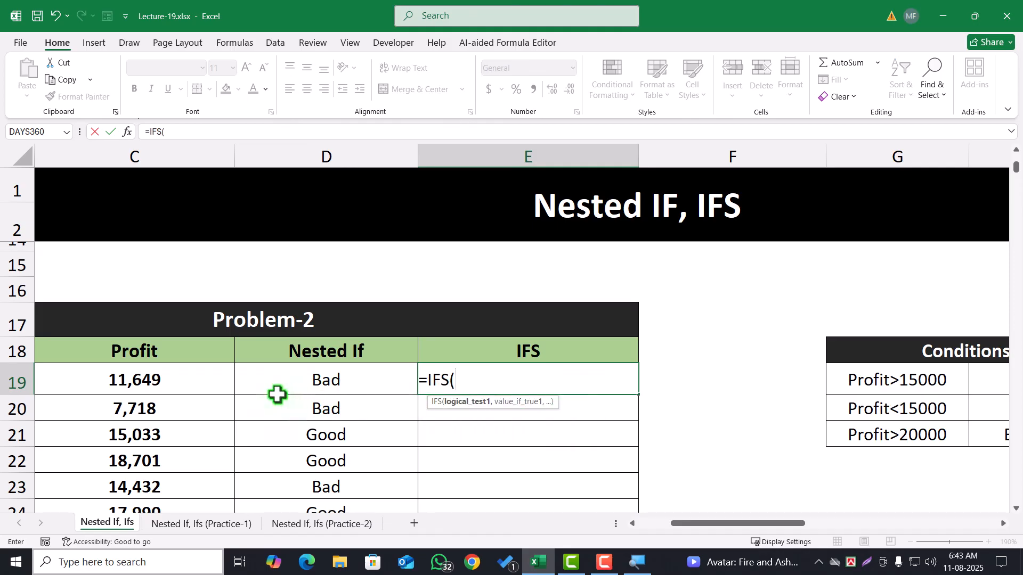
{"action": "left_click", "coordinate": [201, 380]}
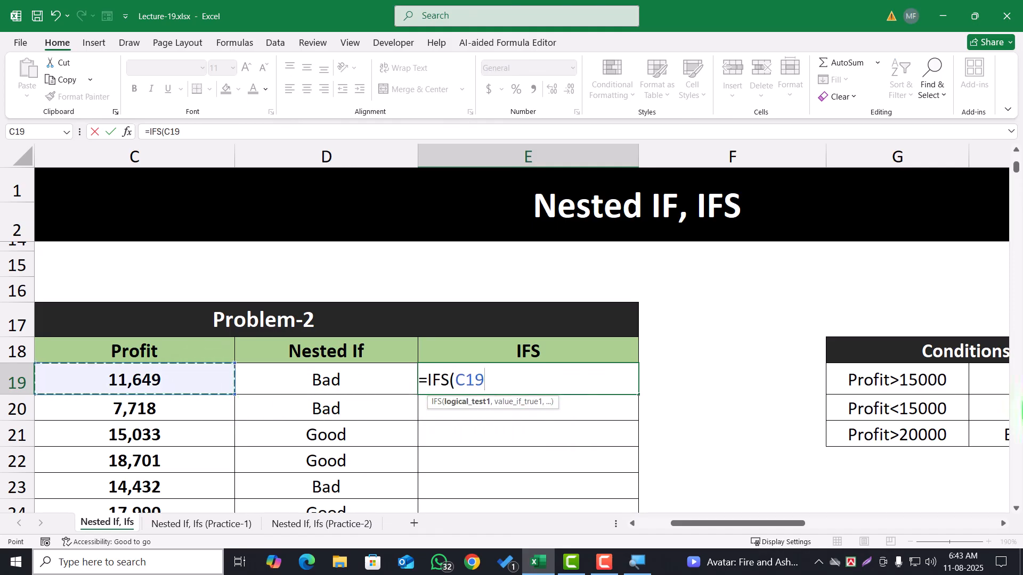
{"action": "type", "text": ">"}
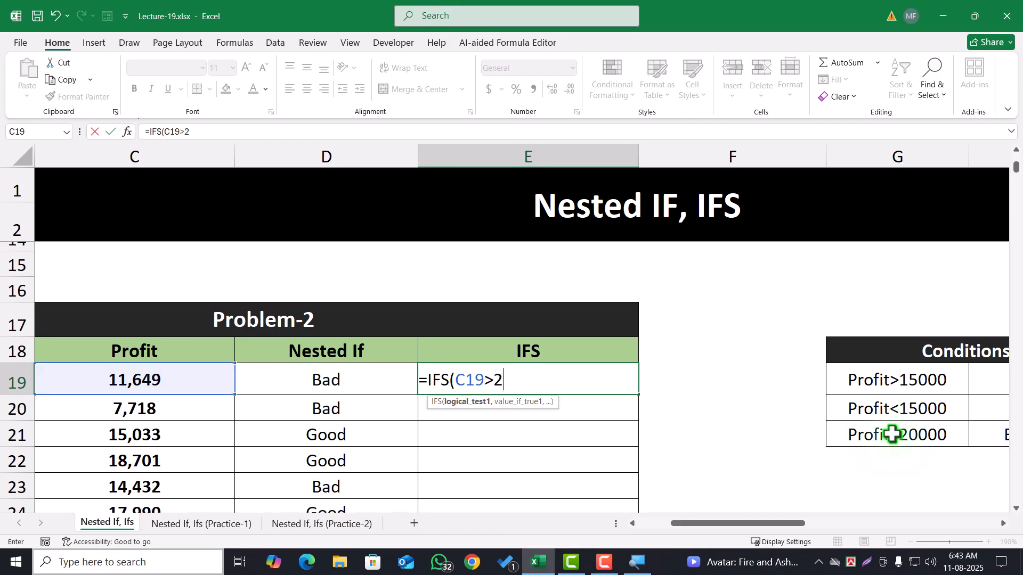
{"action": "type", "text": "20000"}
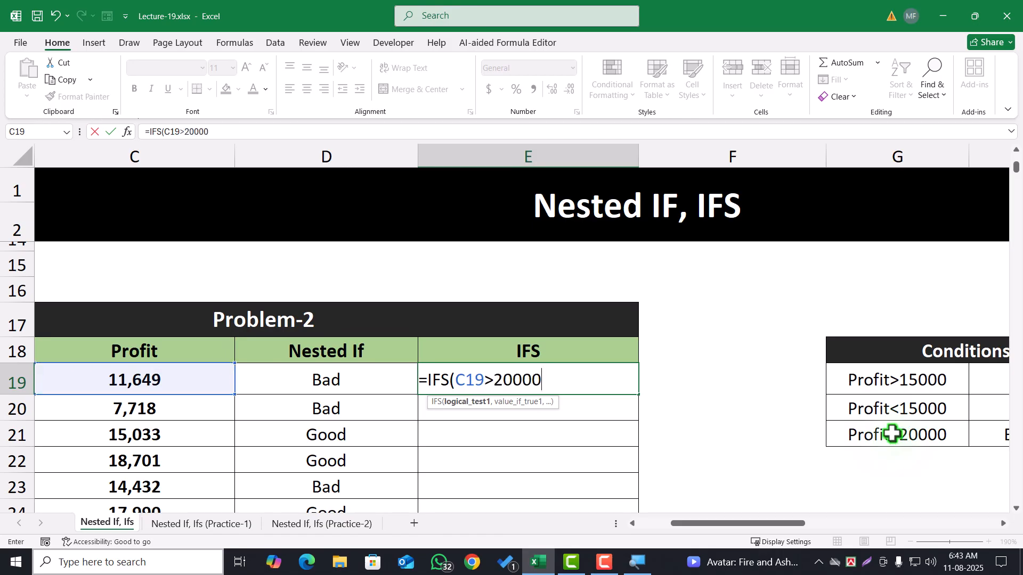
{"action": "type", "text": ","}
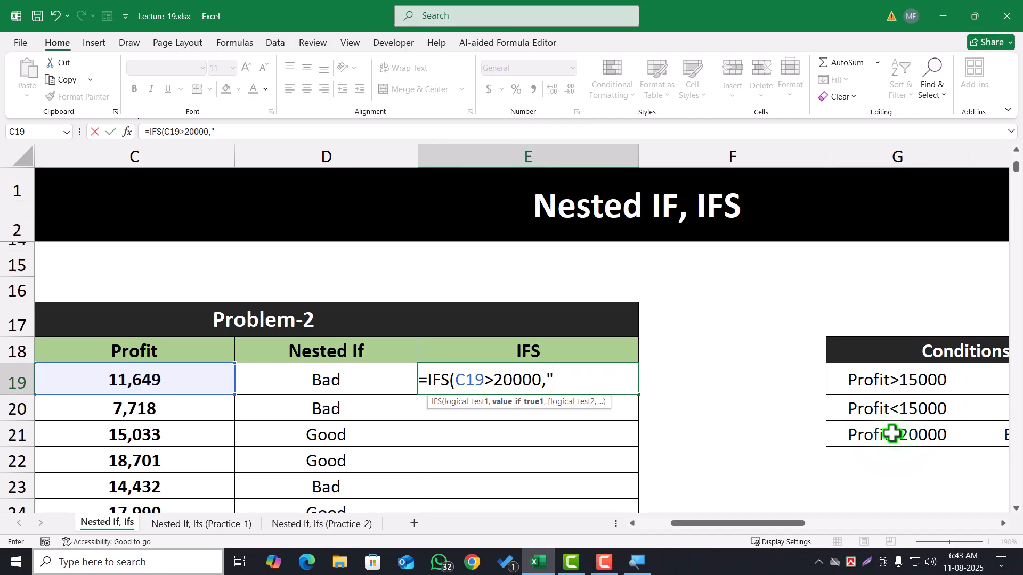
{"action": "left_click_drag", "start_coordinate": [758, 523], "coordinate": [682, 525]}
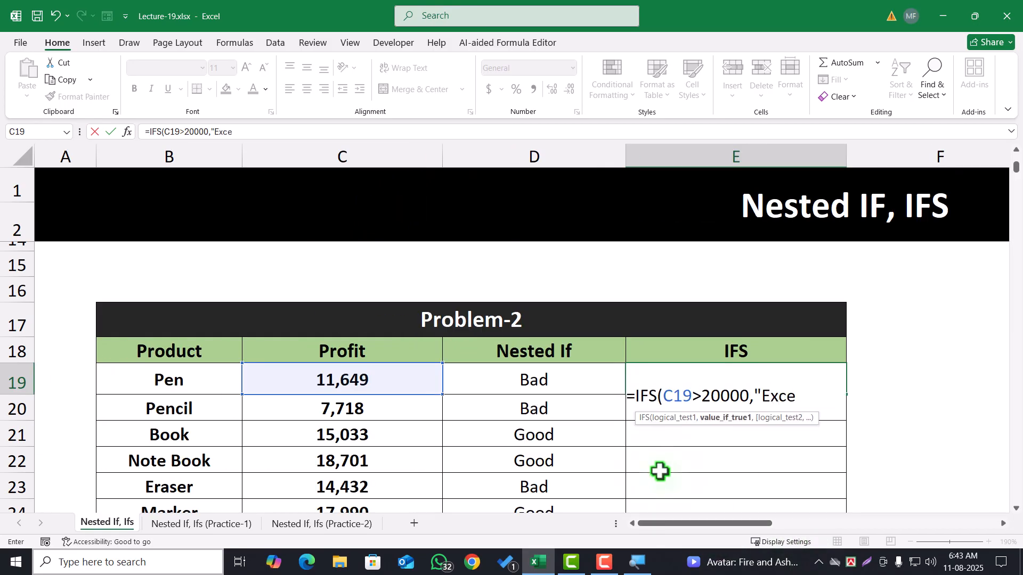
{"action": "type", "text": ","}
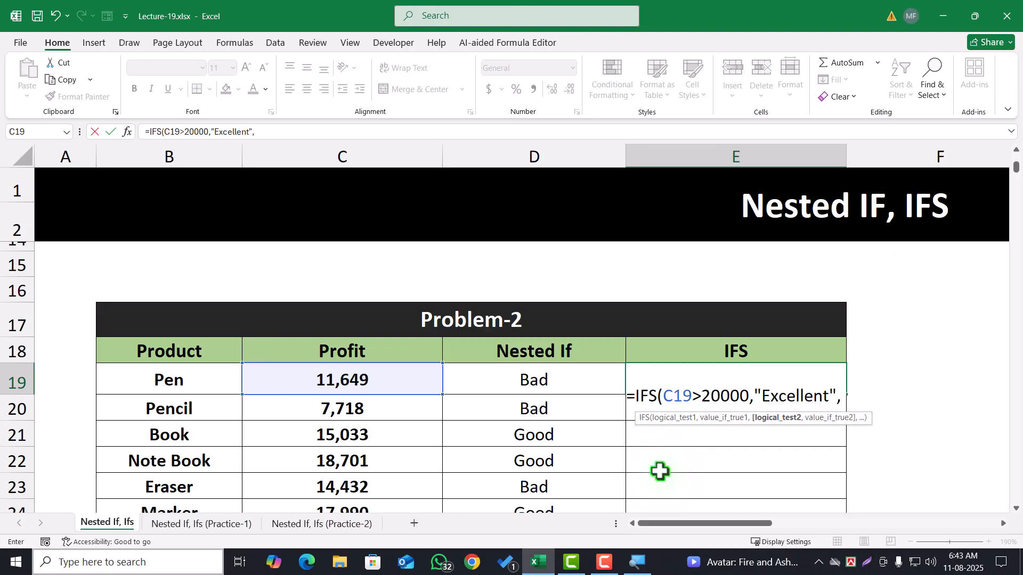
Add a second condition to E19's IFS formula, C18>15000 returning "Good"
{"action": "left_click", "coordinate": [421, 356]}
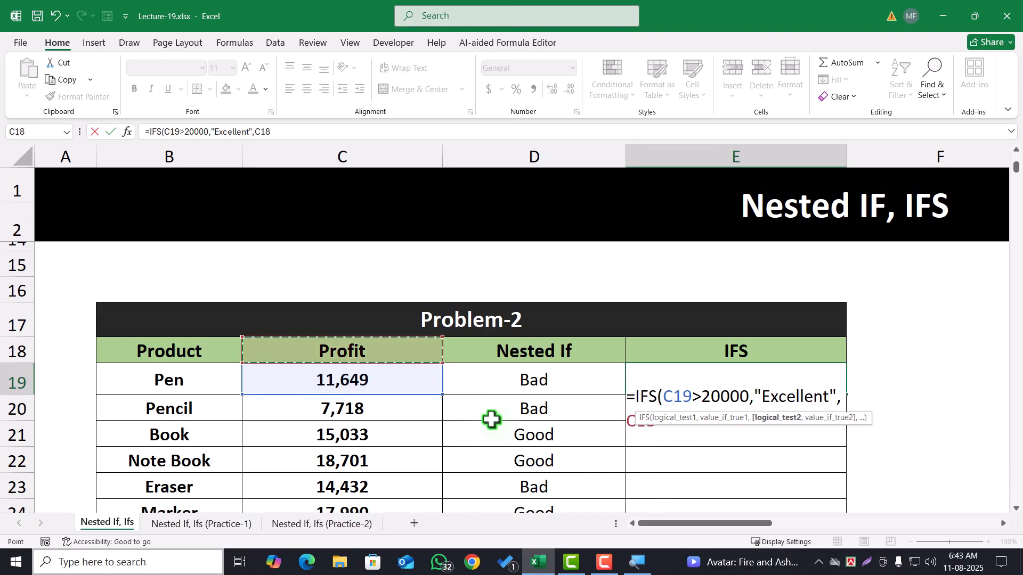
{"action": "type", "text": ">150"}
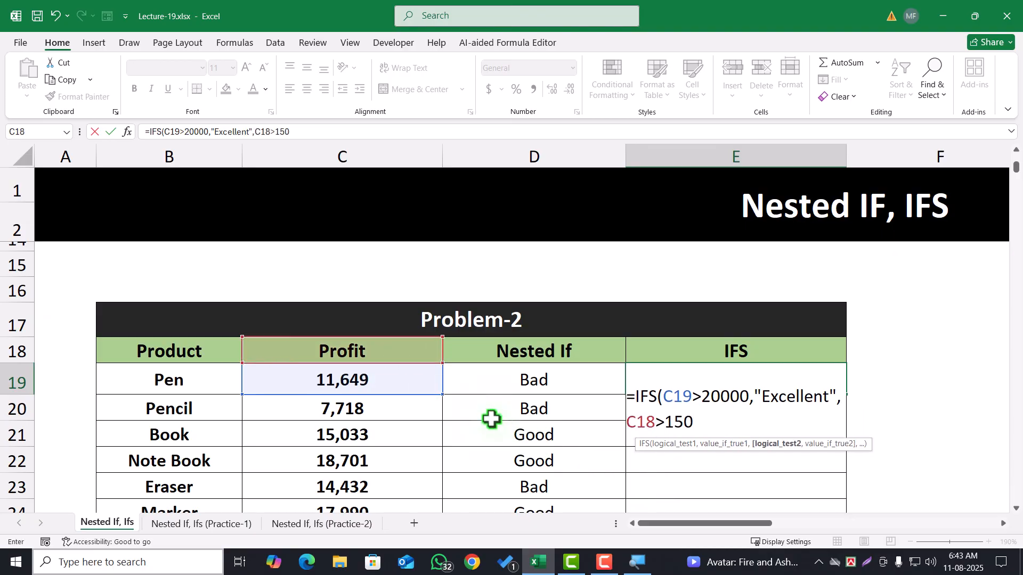
{"action": "type", "text": "00,"}
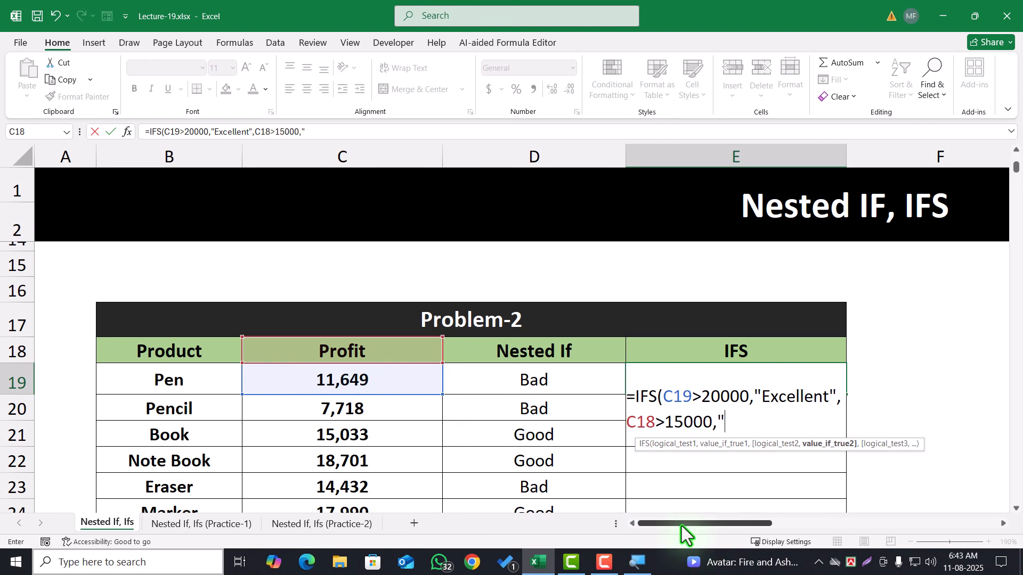
{"action": "mouse_move", "coordinate": [682, 526]}
{"action": "left_mouse_down"}
{"action": "mouse_move", "coordinate": [736, 526]}
{"action": "mouse_move", "coordinate": [675, 522]}
{"action": "left_mouse_up"}
{"action": "type", "text": "\""}
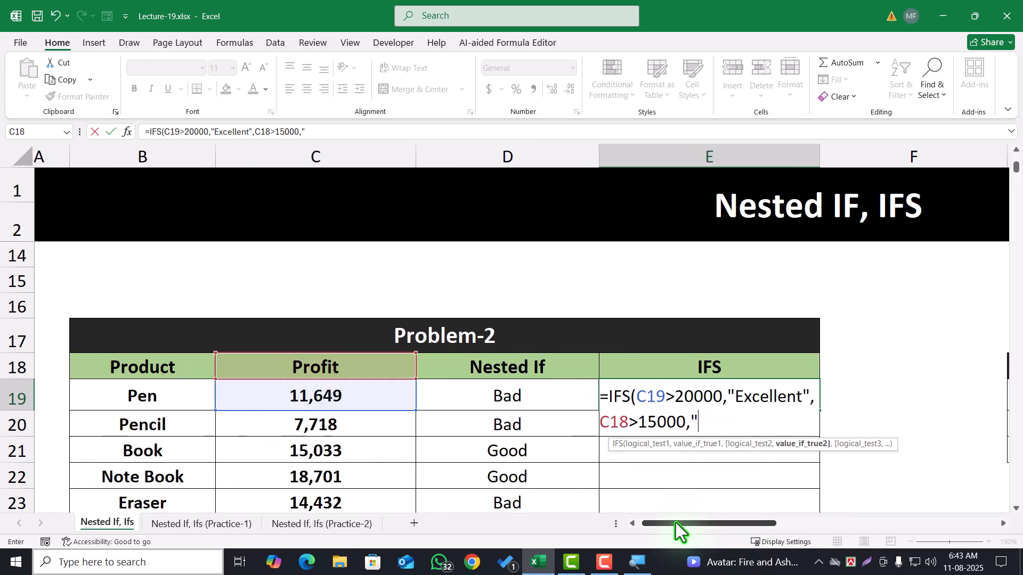
{"action": "type", "text": "Good\","}
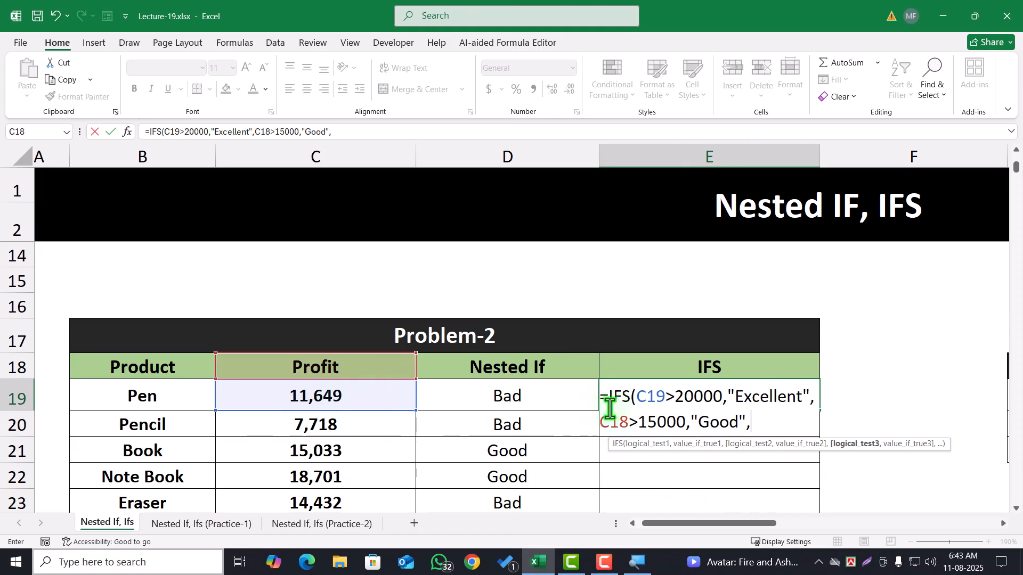
Correct the cell reference in the second condition of E19's IFS formula to C19
{"action": "left_click", "coordinate": [628, 425]}
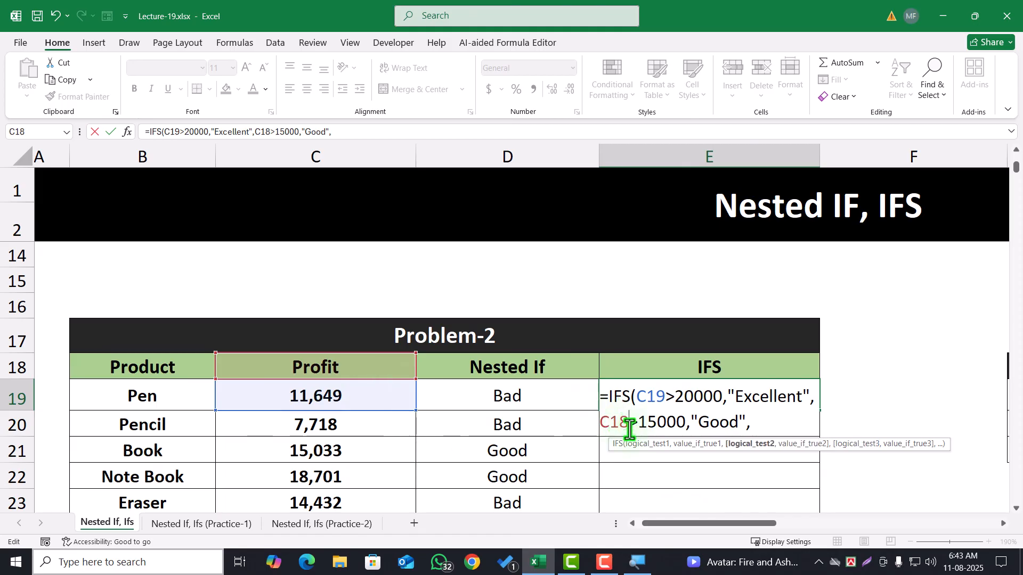
{"action": "key", "text": "BackSpace"}
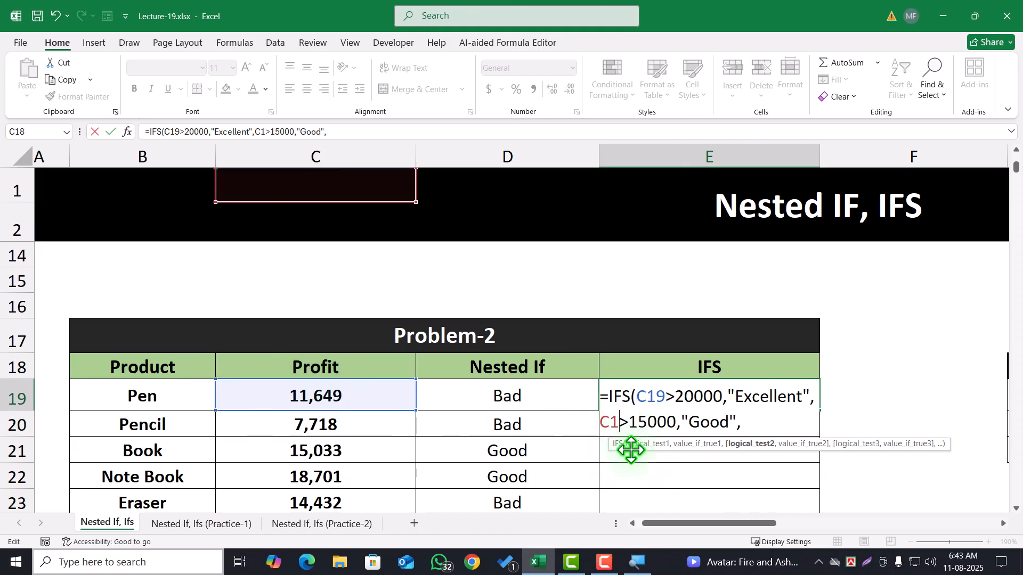
{"action": "type", "text": "9"}
{"action": "left_click", "coordinate": [752, 424]}
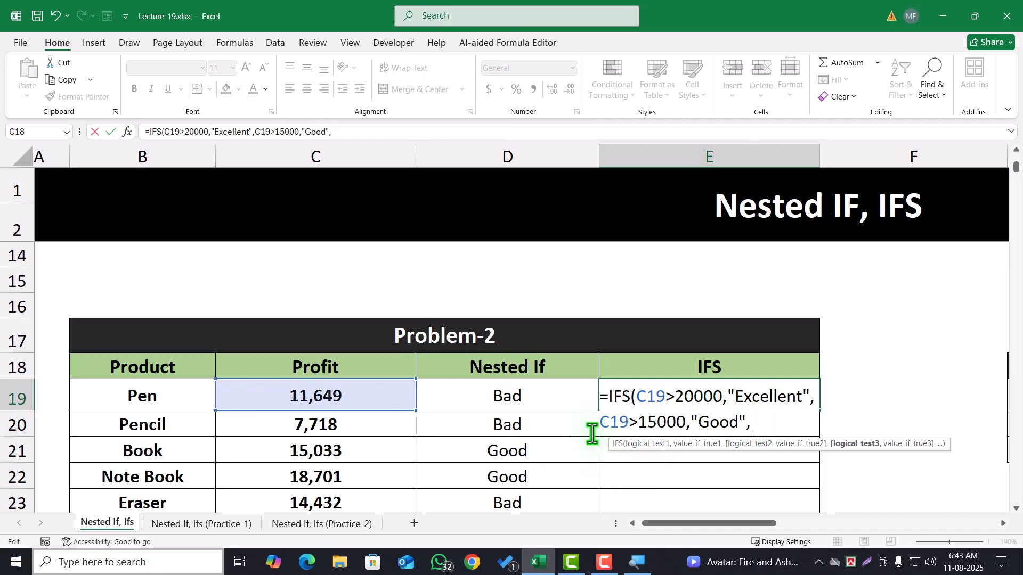
Add a third condition, C19<15000 returning "Bad", and enter the IFS formula in E19
{"action": "left_click", "coordinate": [319, 402]}
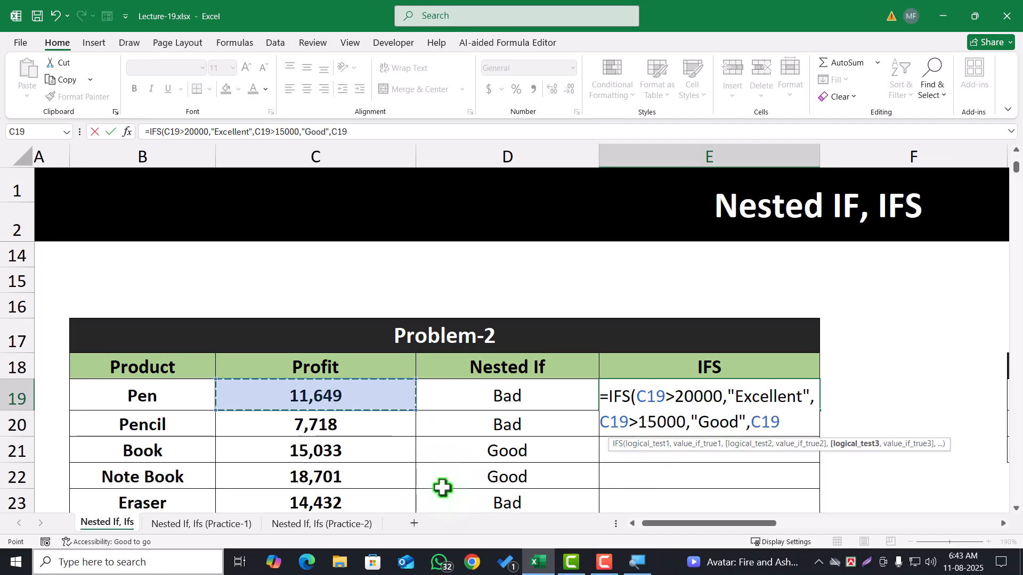
{"action": "type", "text": "<1500"}
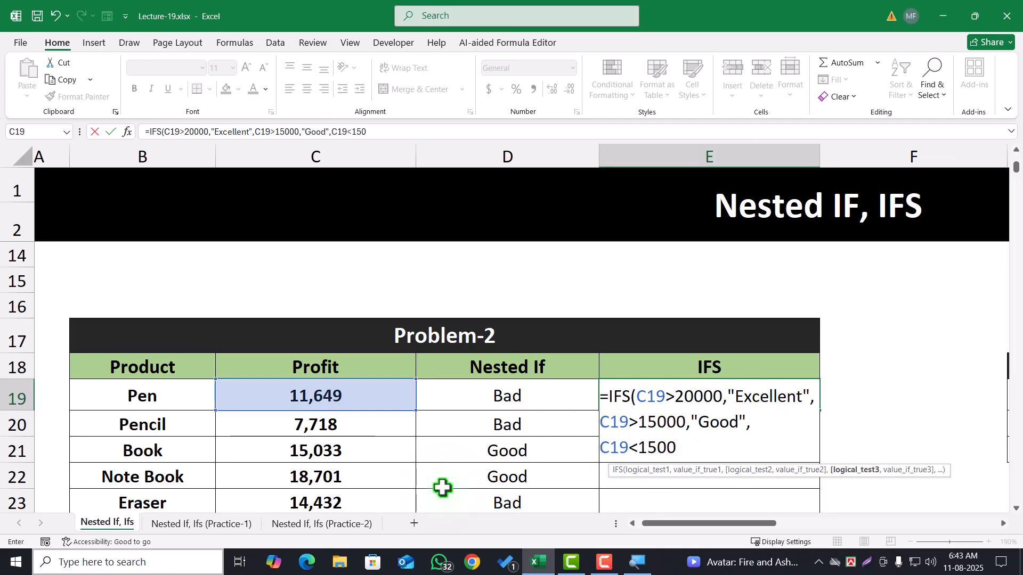
{"action": "type", "text": "0,\"Bad"}
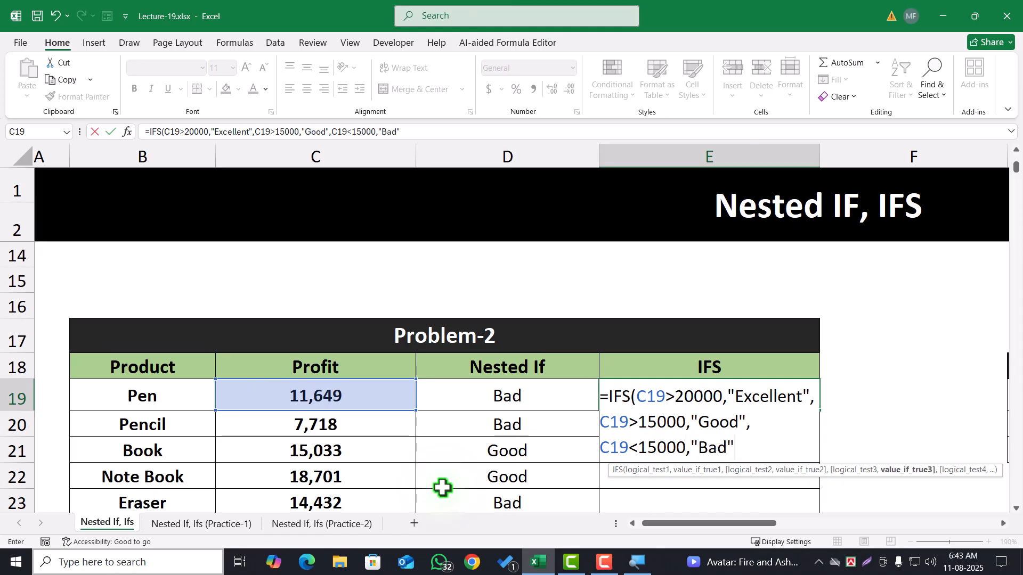
{"action": "type", "text": "\")"}
{"action": "key", "text": "Return"}
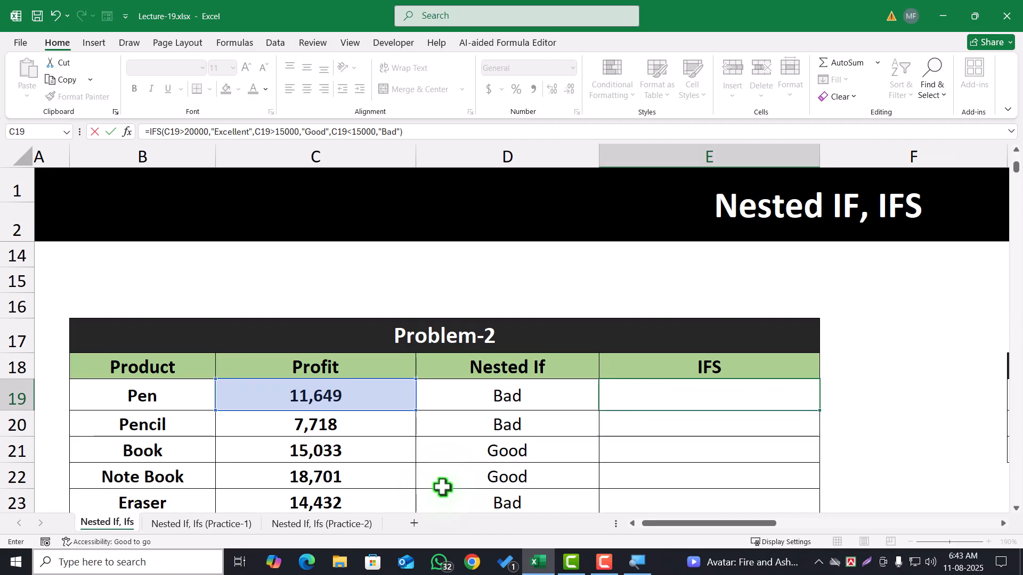
Fill E19's IFS formula down Problem-2's IFS column and review the filled results
{"action": "left_click", "coordinate": [711, 405]}
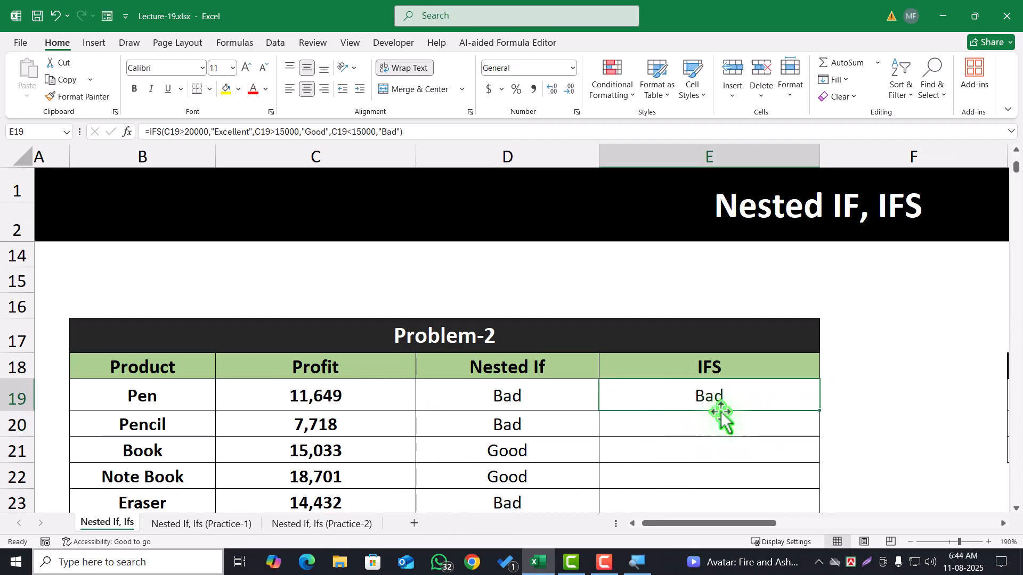
{"action": "double_click", "coordinate": [820, 413]}
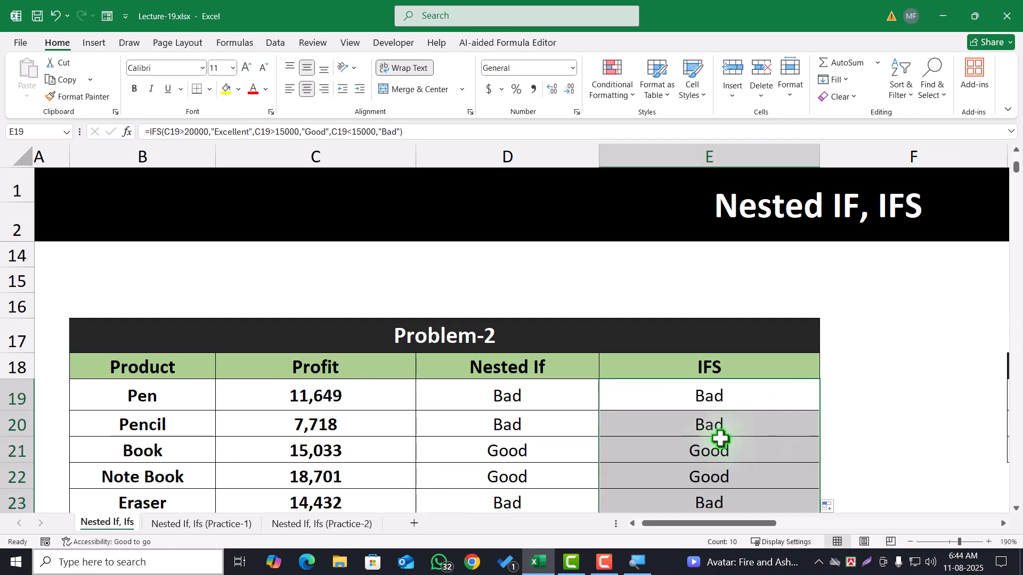
{"action": "scroll", "coordinate": [715, 432], "scroll_direction": "down", "scroll_amount": 2}
{"action": "scroll", "coordinate": [718, 437], "scroll_direction": "up", "scroll_amount": 3}
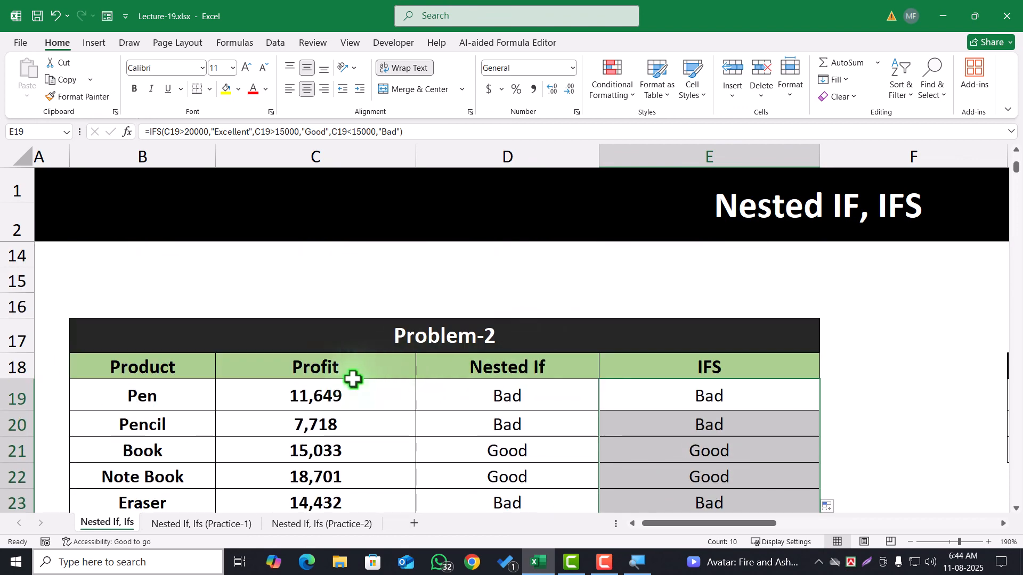
Set the Pen's profit in C19 to 15000 and check the IFS result in E19
{"action": "left_click", "coordinate": [320, 402]}
{"action": "type", "text": "15000"}
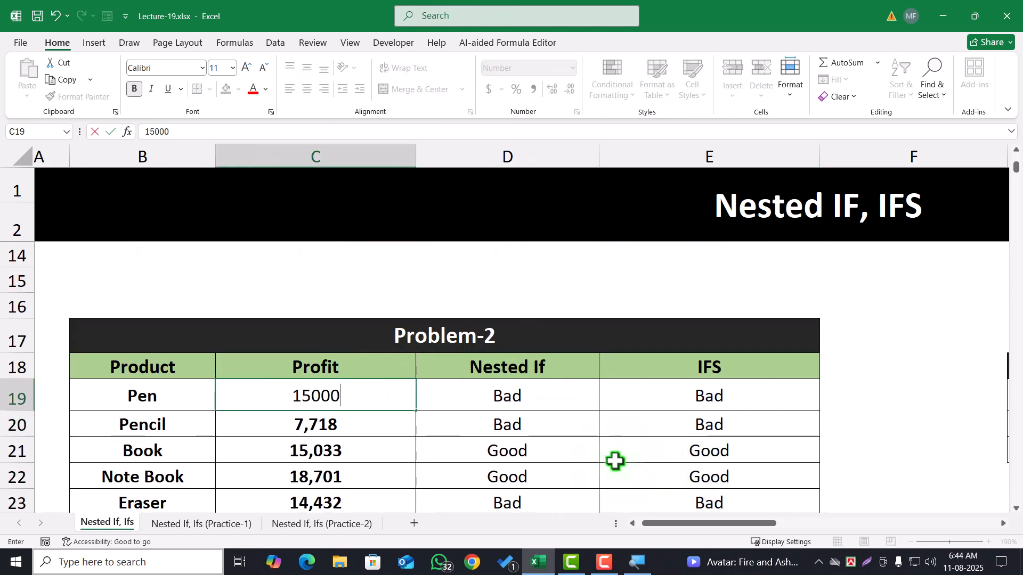
{"action": "left_click", "coordinate": [675, 460]}
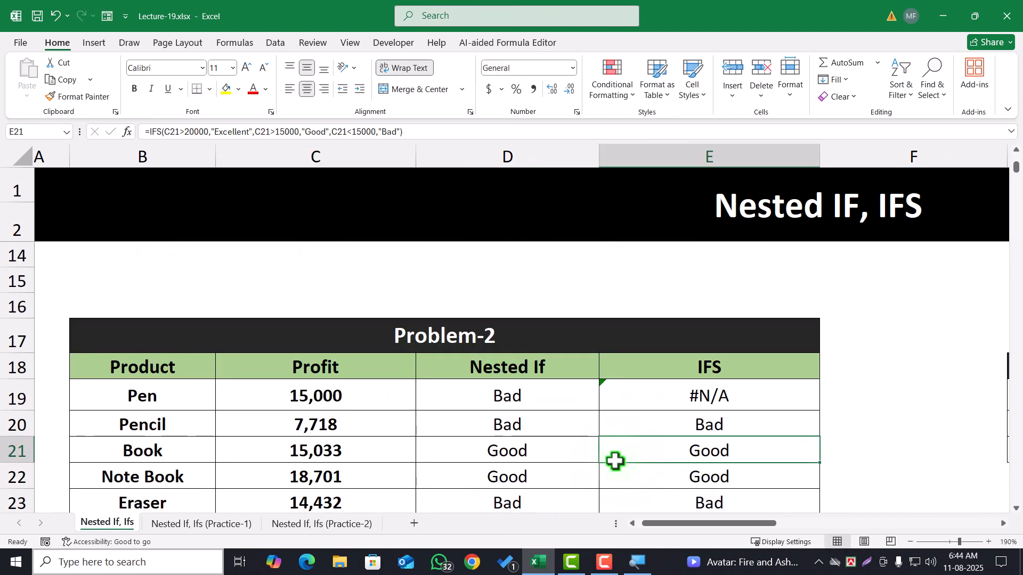
{"action": "left_click", "coordinate": [319, 398]}
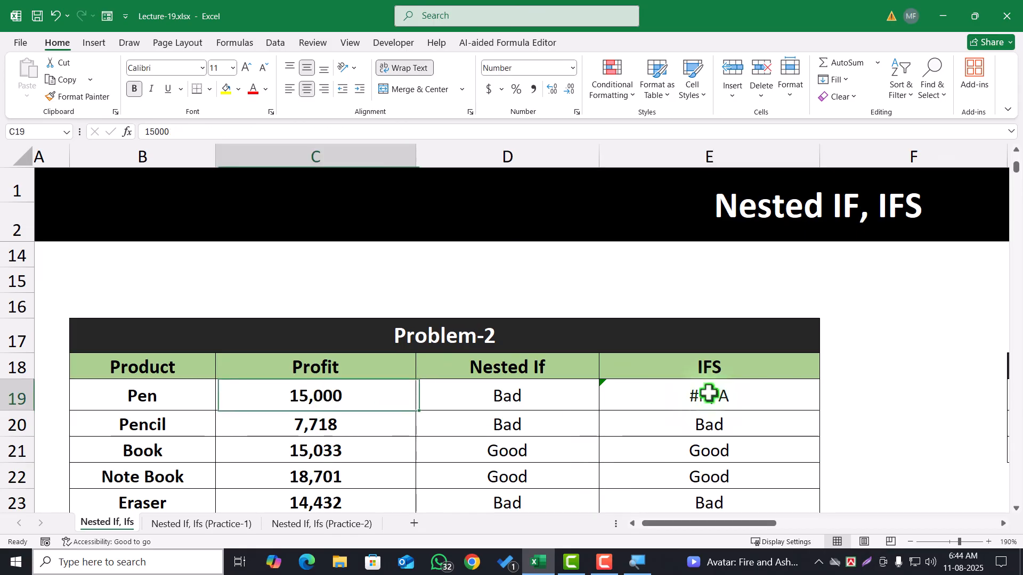
{"action": "left_click", "coordinate": [703, 393]}
Test the rating formulas on either side of the threshold by changing C19 to 15001 and to 14999
{"action": "double_click", "coordinate": [384, 394]}
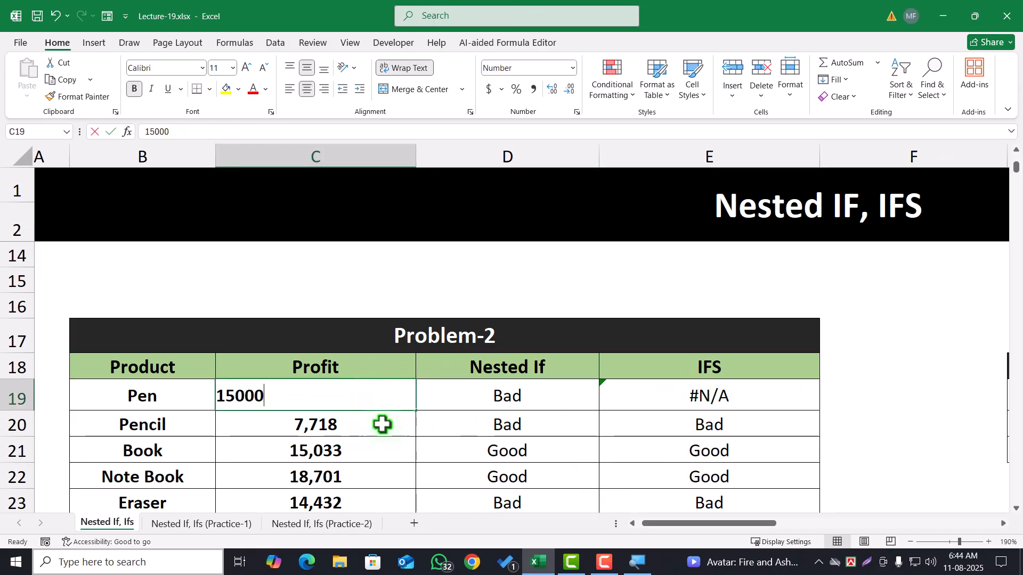
{"action": "type", "text": "1"}
{"action": "key", "text": "ctrl+Return"}
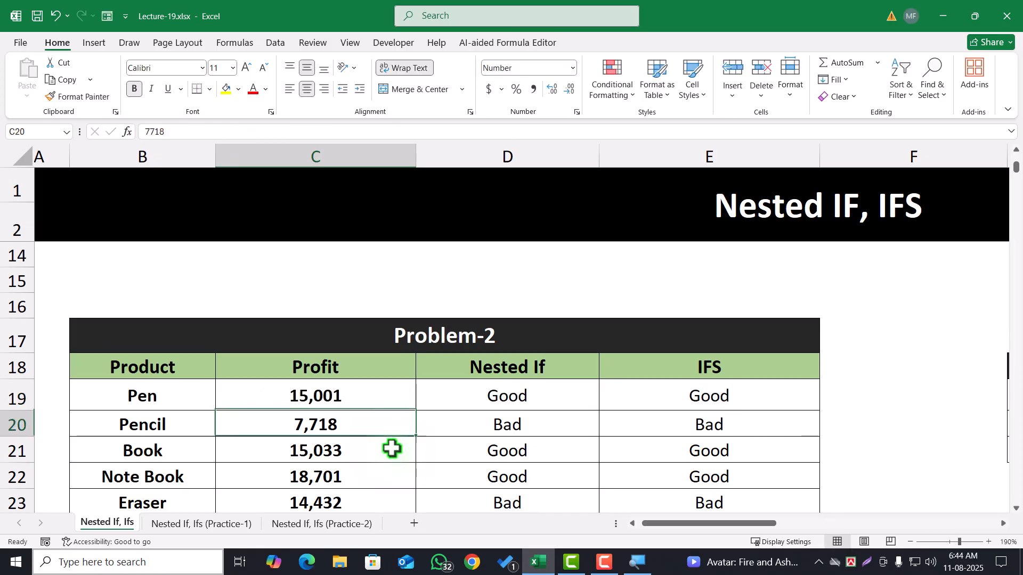
{"action": "double_click", "coordinate": [296, 394]}
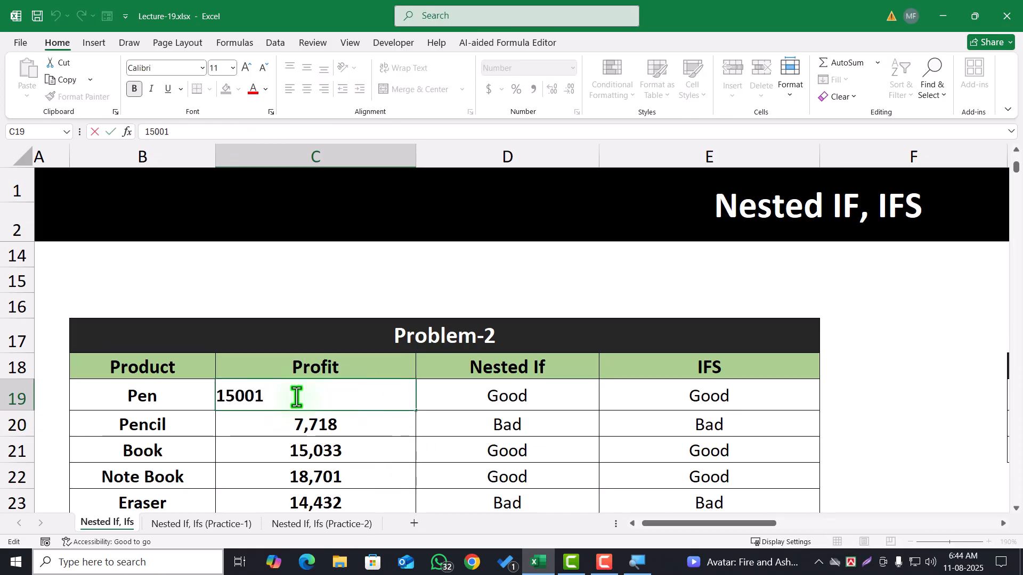
{"action": "left_click_drag", "start_coordinate": [296, 394], "coordinate": [199, 393]}
{"action": "type", "text": "14999"}
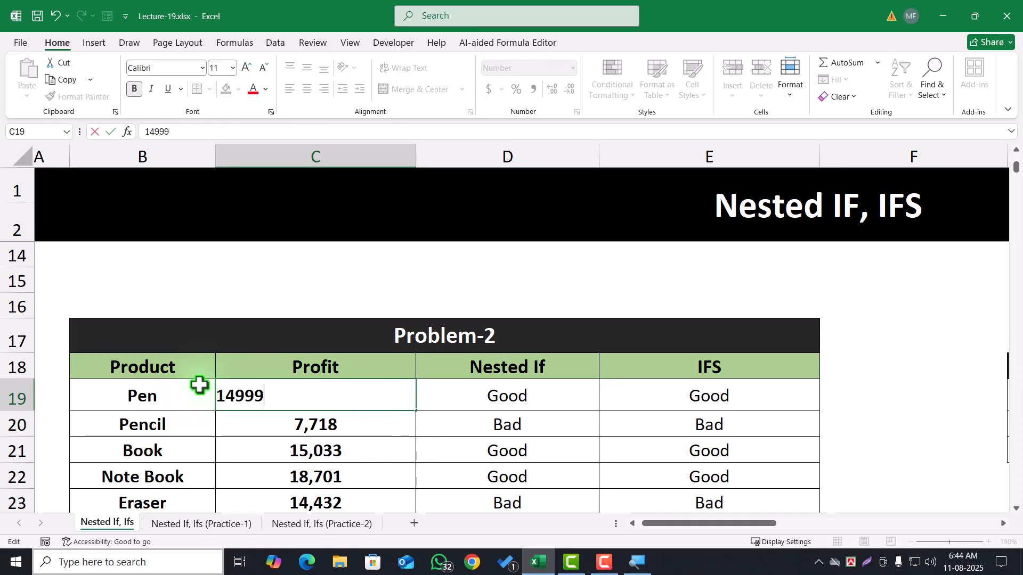
{"action": "left_click", "coordinate": [298, 418]}
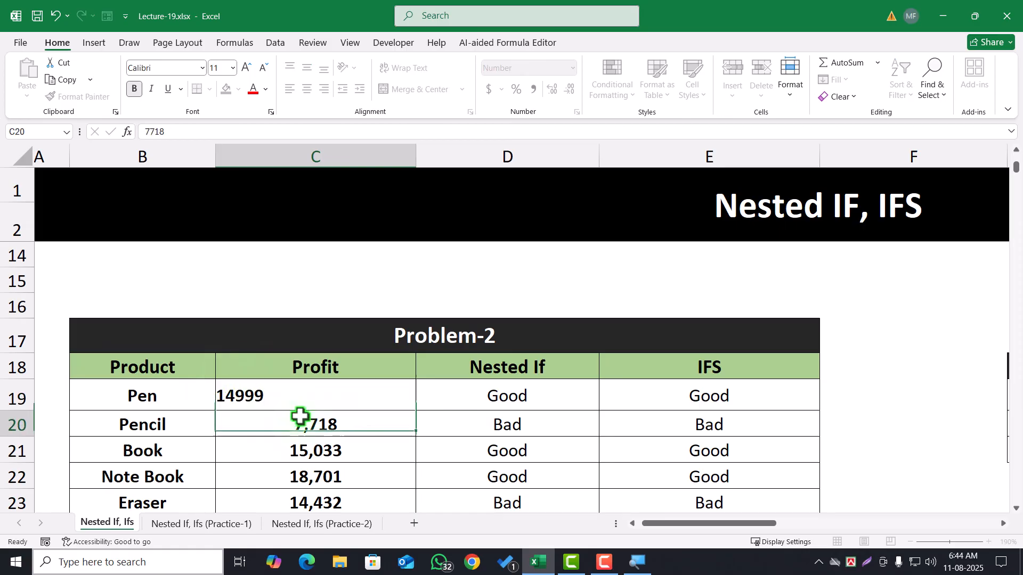
Set the Pen's profit in C19 back to the threshold value of 15000
{"action": "left_click", "coordinate": [309, 392]}
{"action": "type", "text": "15000"}
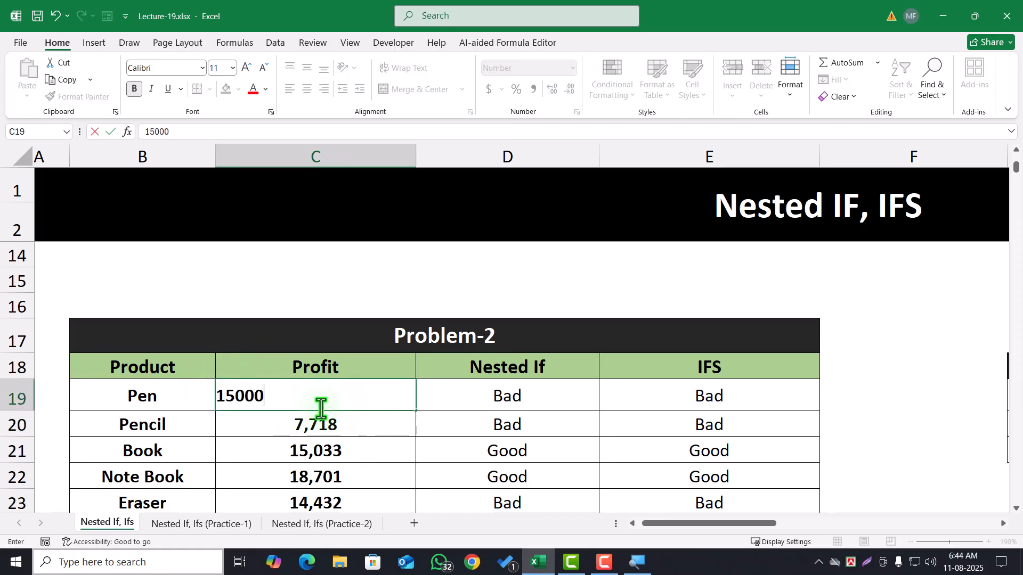
{"action": "left_click", "coordinate": [421, 440]}
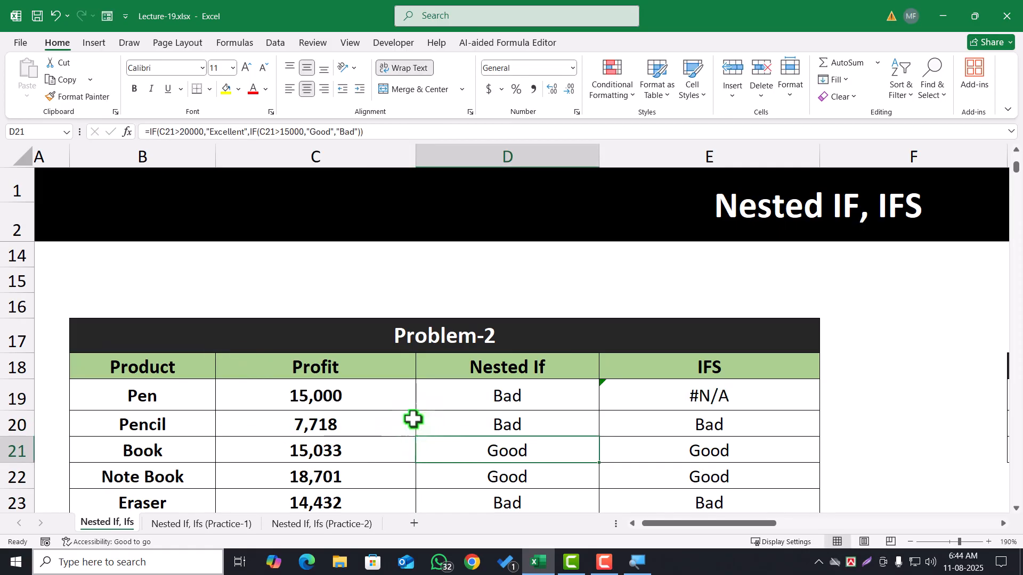
Review the 15000 thresholds in E19's IFS formula and change the "Good" condition to C19>=15000
{"action": "double_click", "coordinate": [691, 397]}
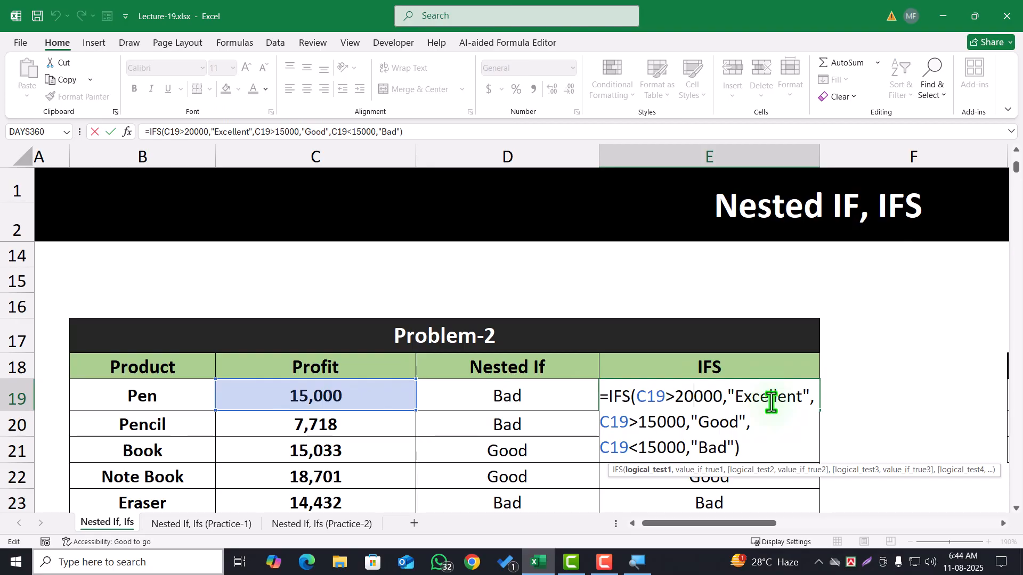
{"action": "left_click_drag", "start_coordinate": [638, 424], "coordinate": [686, 422]}
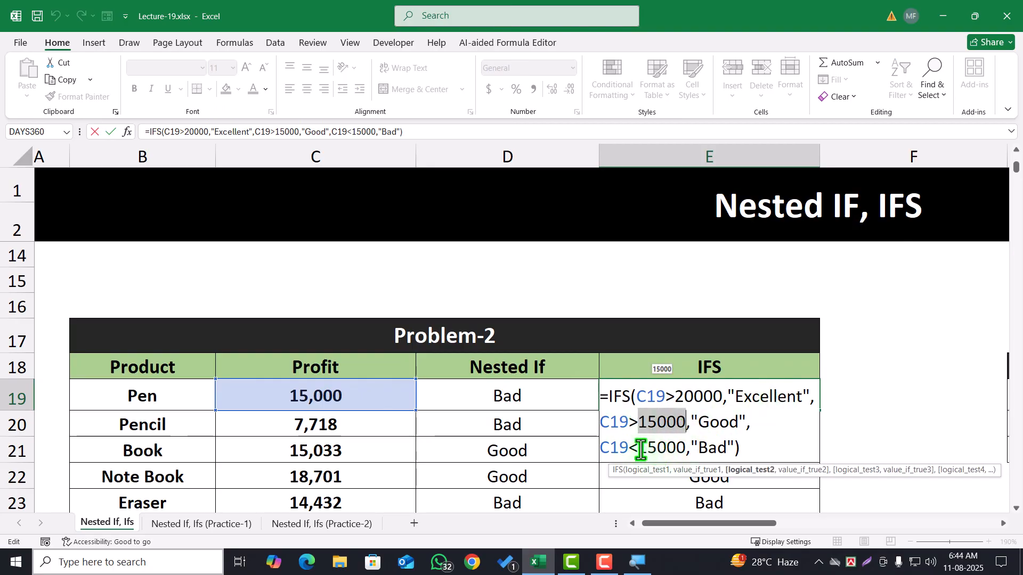
{"action": "left_click_drag", "start_coordinate": [639, 449], "coordinate": [685, 443]}
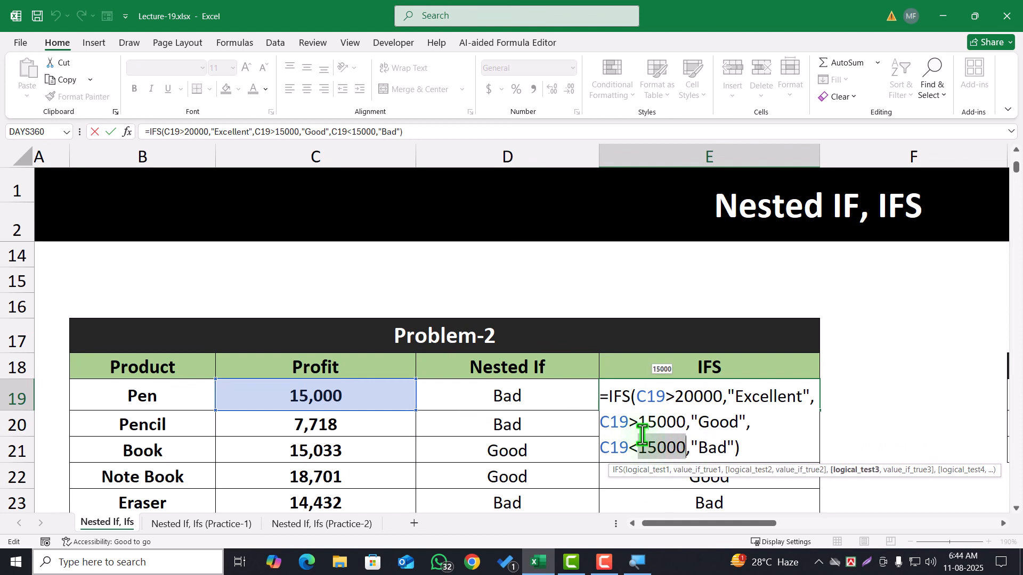
{"action": "left_click", "coordinate": [655, 448]}
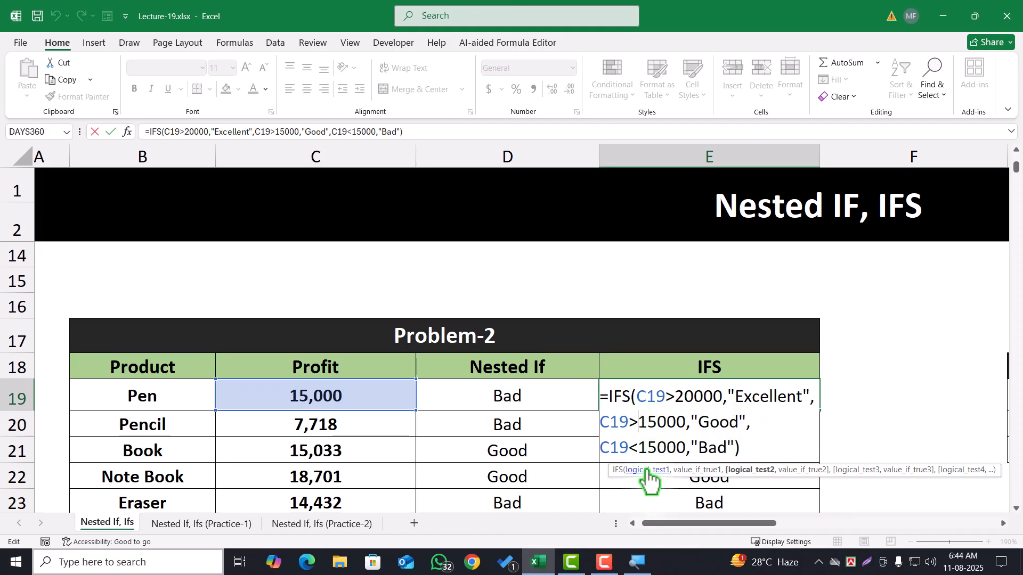
{"action": "type", "text": "="}
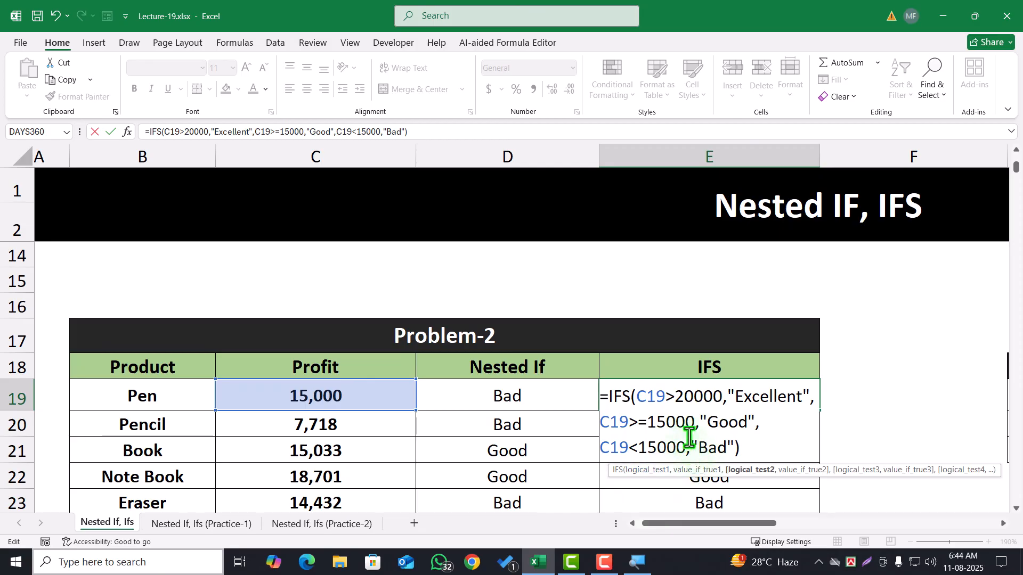
{"action": "key", "text": "Return"}
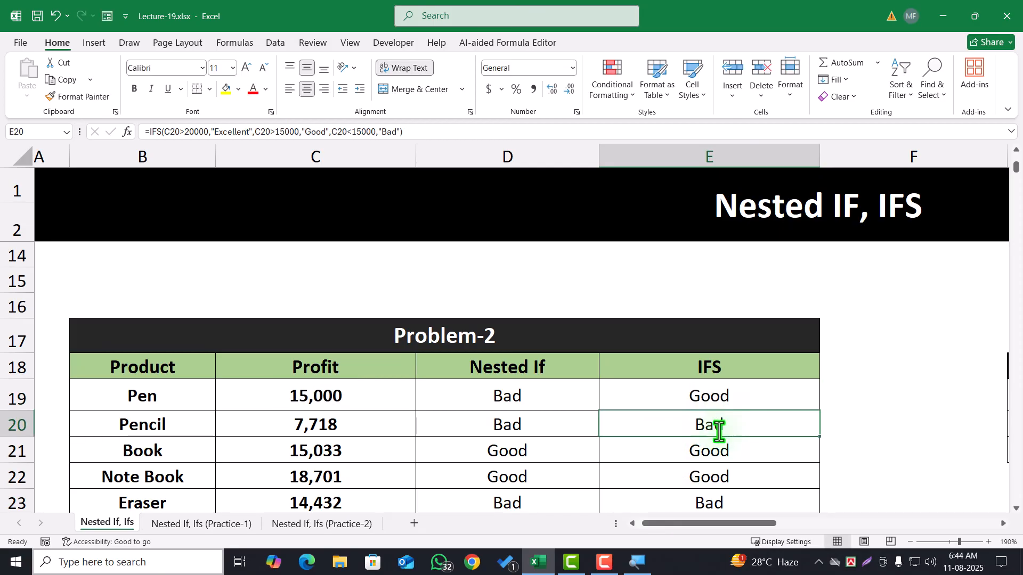
Fill the corrected IFS formula from E19 down the rest of Problem-2's IFS column
{"action": "left_click", "coordinate": [714, 395]}
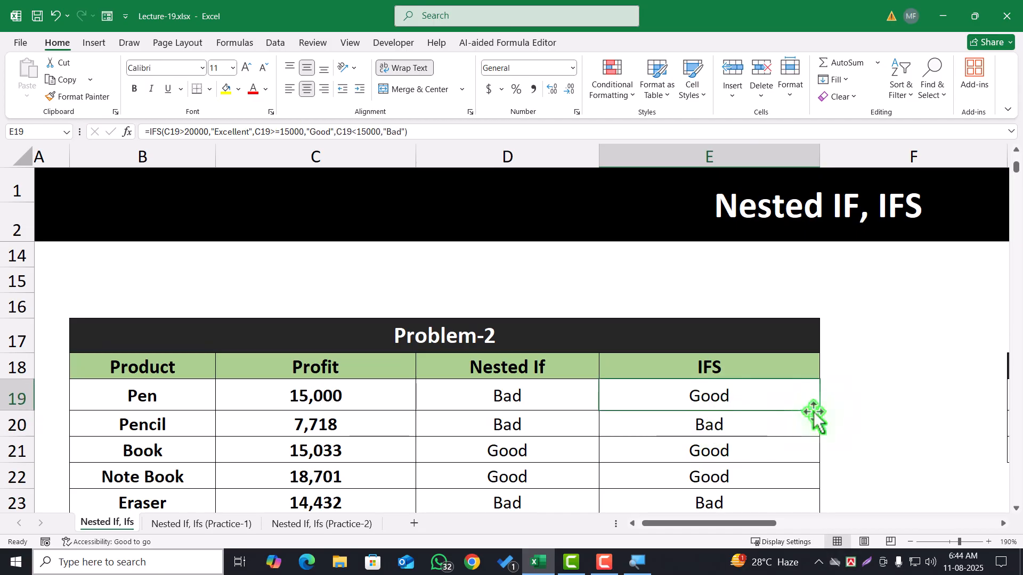
{"action": "double_click", "coordinate": [821, 411]}
{"action": "left_click", "coordinate": [778, 400]}
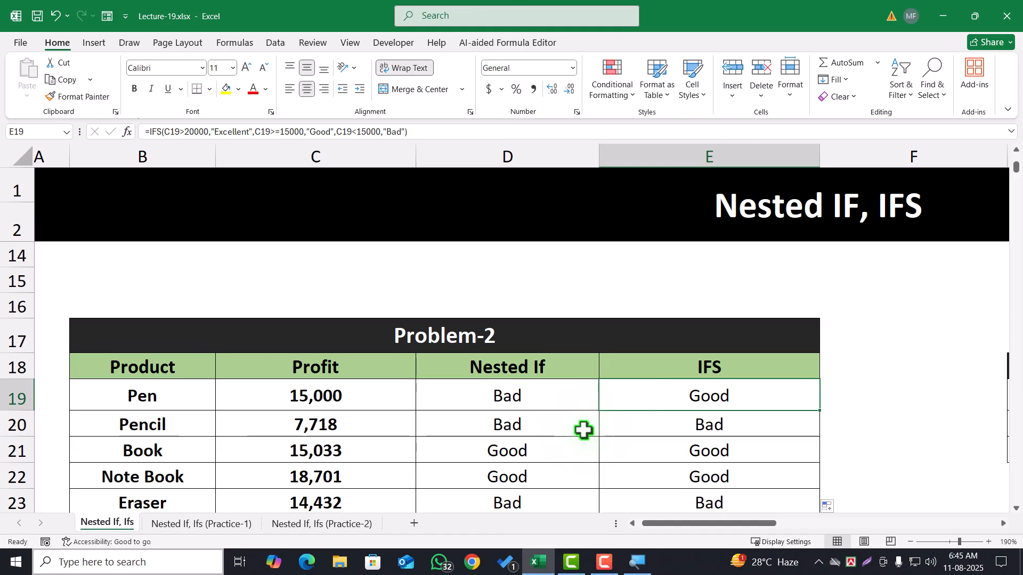
Clear the Commission-1 (Amount) and Commission-2 (Rate) entries in Problem-4, cells E49:F69
{"action": "scroll", "coordinate": [583, 430], "scroll_direction": "down", "scroll_amount": 7}
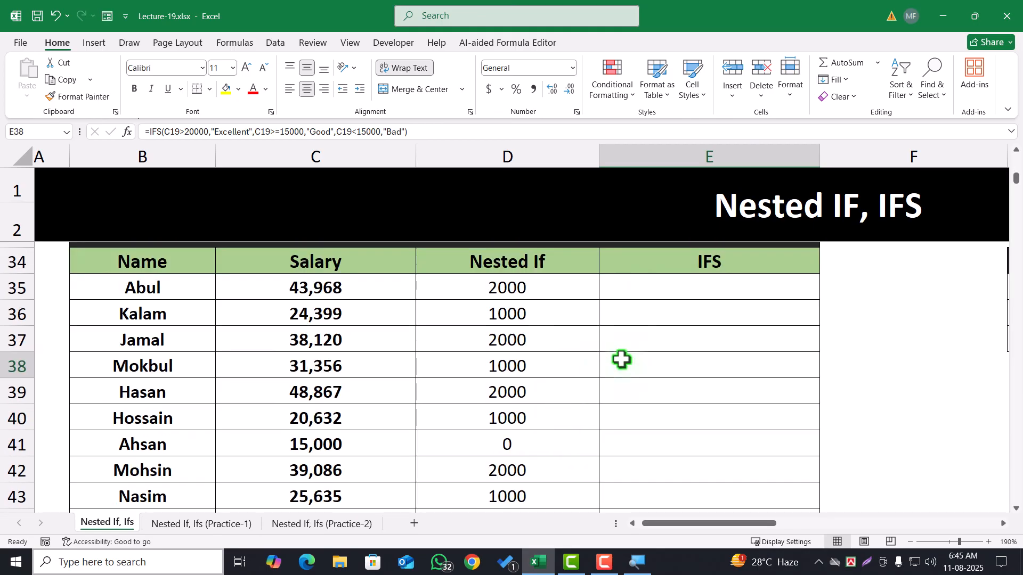
{"action": "left_click", "coordinate": [621, 359]}
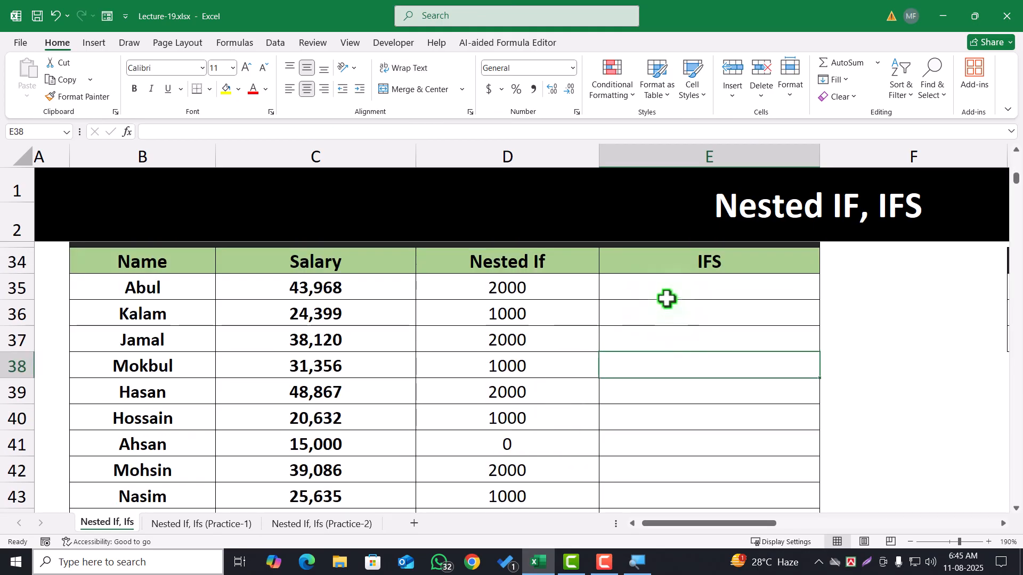
{"action": "left_click", "coordinate": [679, 291]}
{"action": "scroll", "coordinate": [650, 395], "scroll_direction": "down", "scroll_amount": 3}
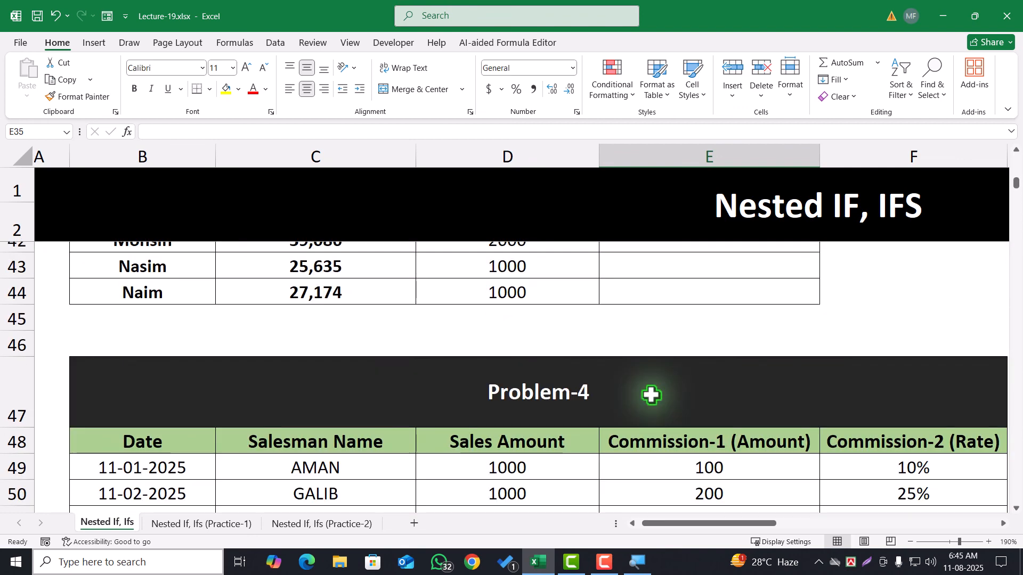
{"action": "scroll", "coordinate": [651, 394], "scroll_direction": "down", "scroll_amount": 3}
{"action": "scroll", "coordinate": [579, 414], "scroll_direction": "up", "scroll_amount": 2}
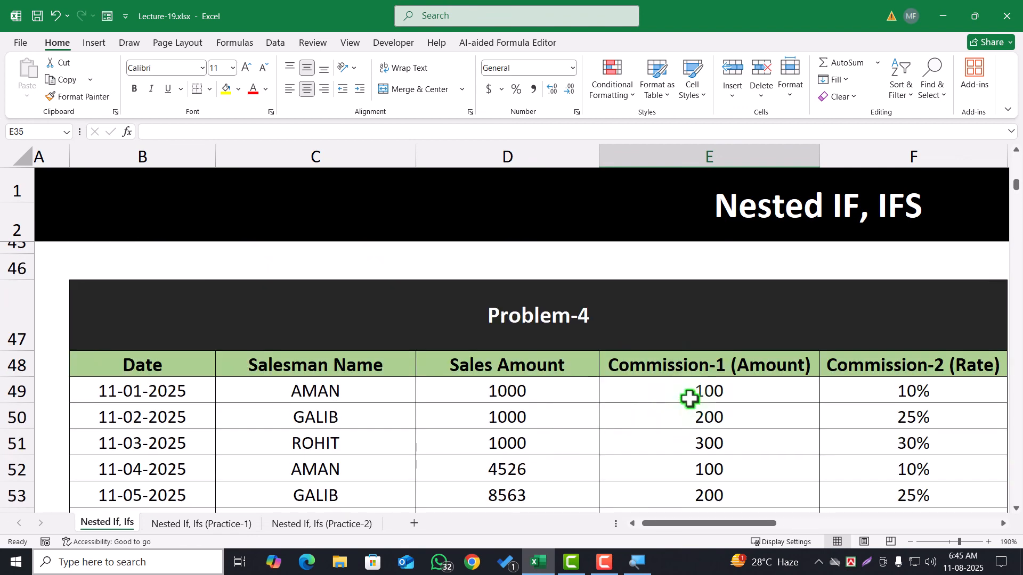
{"action": "left_click_drag", "start_coordinate": [690, 399], "coordinate": [862, 417]}
{"action": "key", "text": "ctrl+shift+Down"}
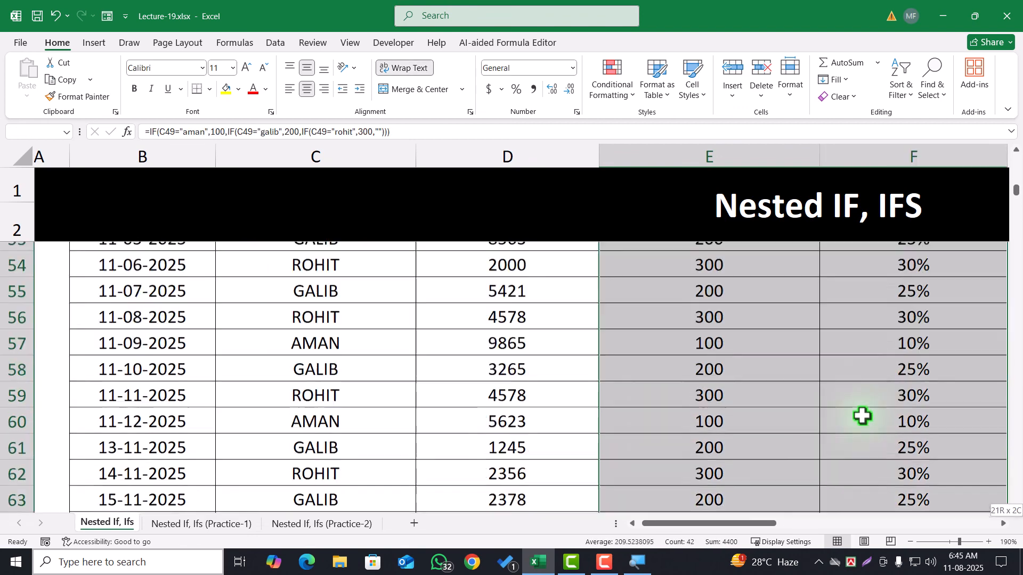
{"action": "key", "text": "Delete"}
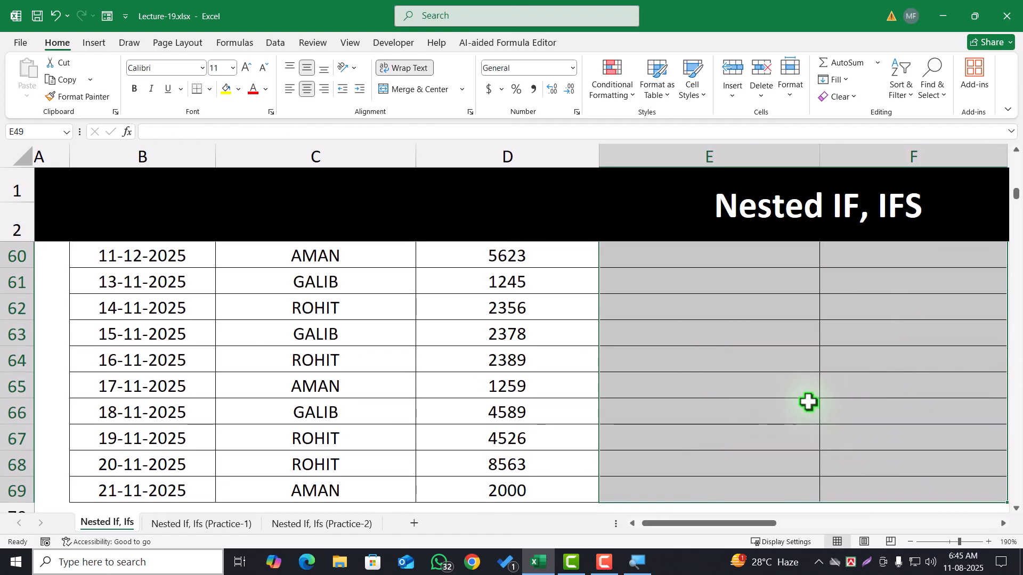
{"action": "left_click", "coordinate": [601, 394]}
{"action": "scroll", "coordinate": [601, 394], "scroll_direction": "down", "scroll_amount": 3}
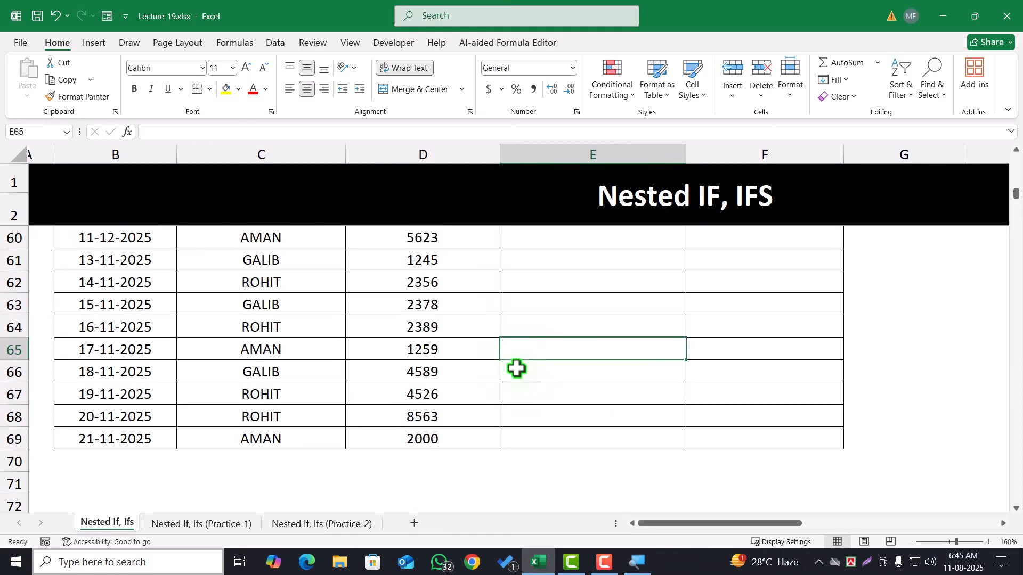
Start an IFS formula in Problem-4's E49 that returns 100 when C49 matches the first salesman in the commission table
{"action": "scroll", "coordinate": [516, 373], "scroll_direction": "up", "scroll_amount": 5}
{"action": "scroll", "coordinate": [524, 382], "scroll_direction": "up", "scroll_amount": 1}
{"action": "scroll", "coordinate": [524, 383], "scroll_direction": "down", "scroll_amount": 1}
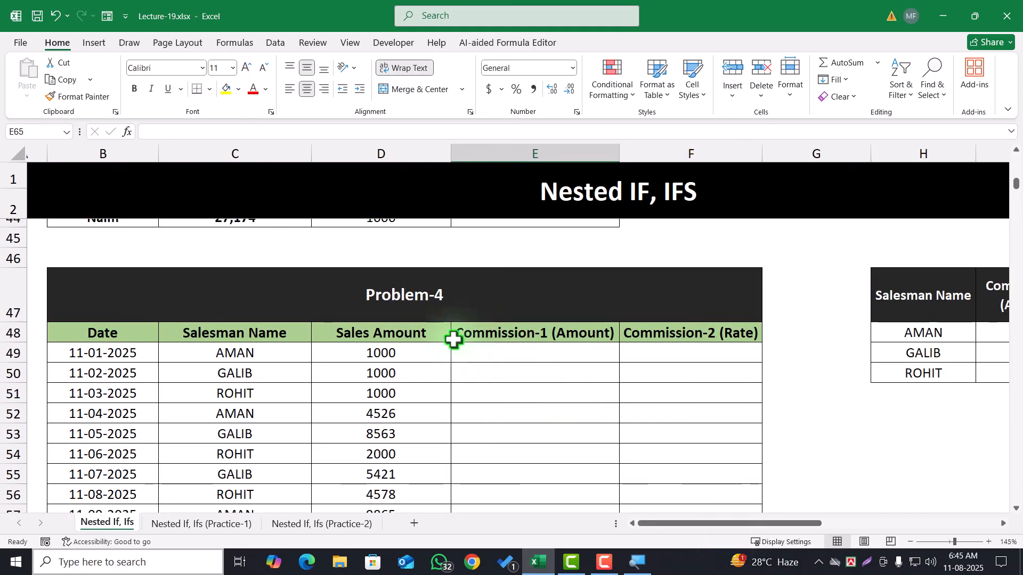
{"action": "left_click", "coordinate": [476, 353]}
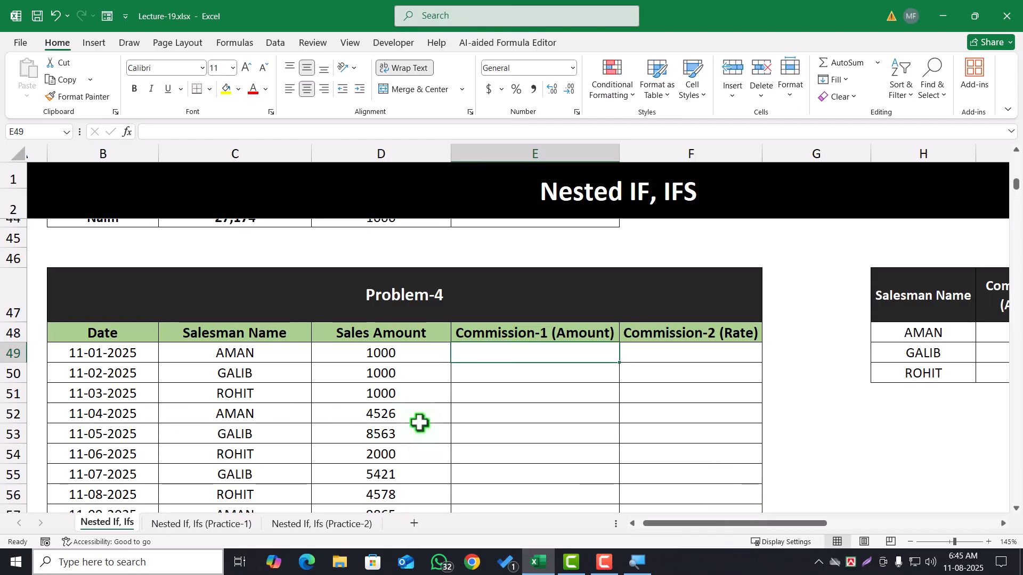
{"action": "type", "text": "="}
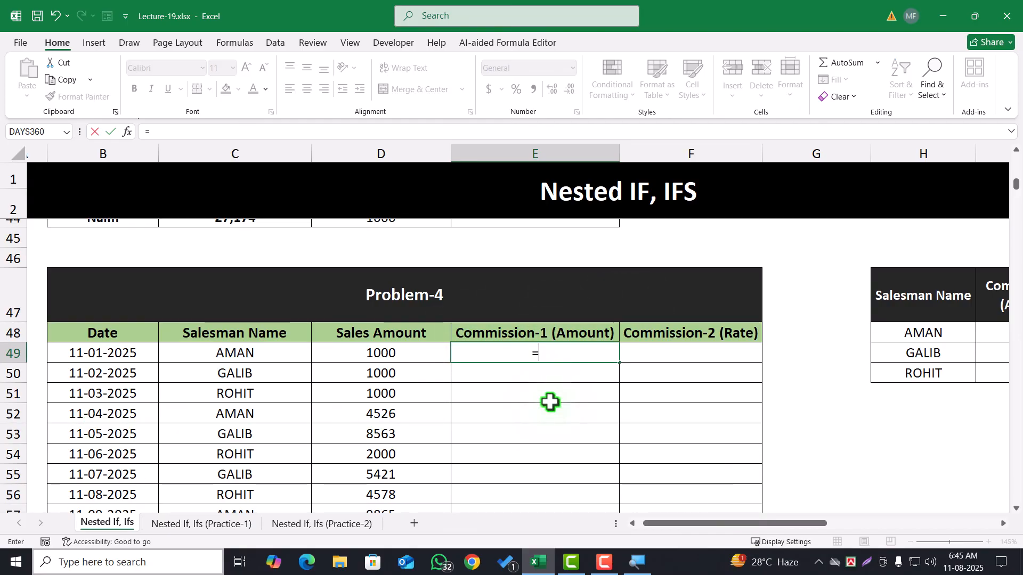
{"action": "type", "text": "ifs"}
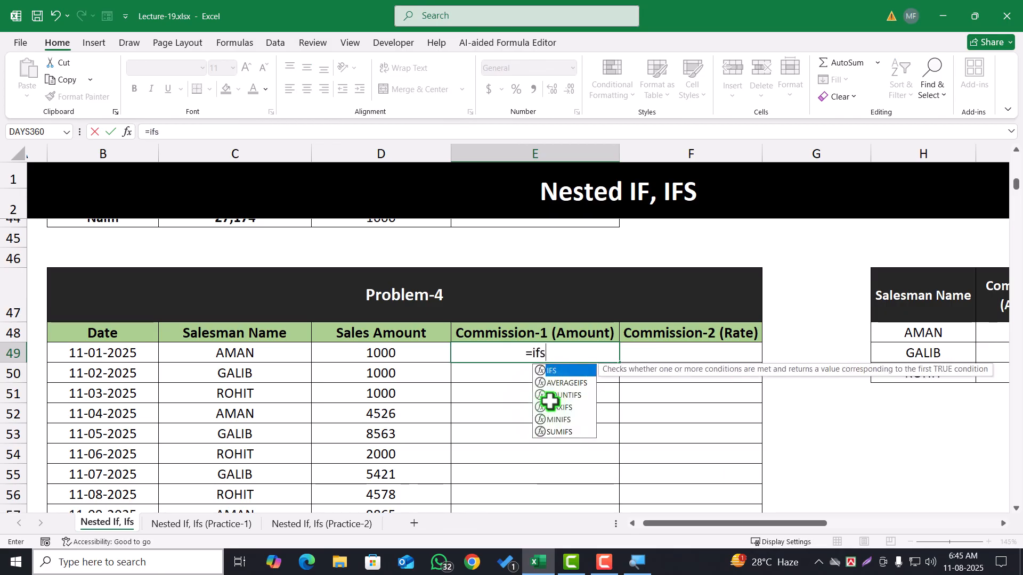
{"action": "key", "text": "Tab"}
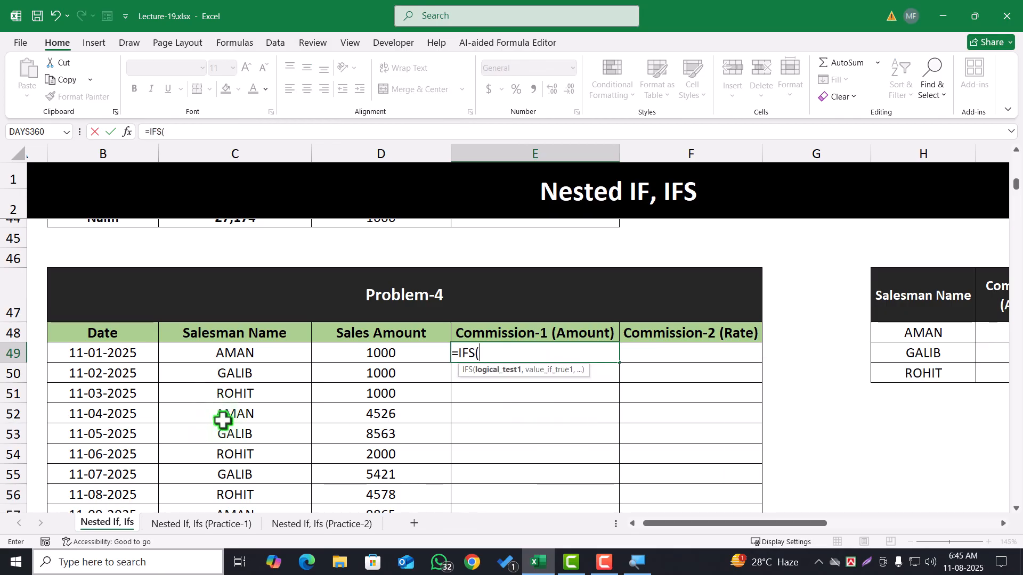
{"action": "left_click", "coordinate": [227, 354]}
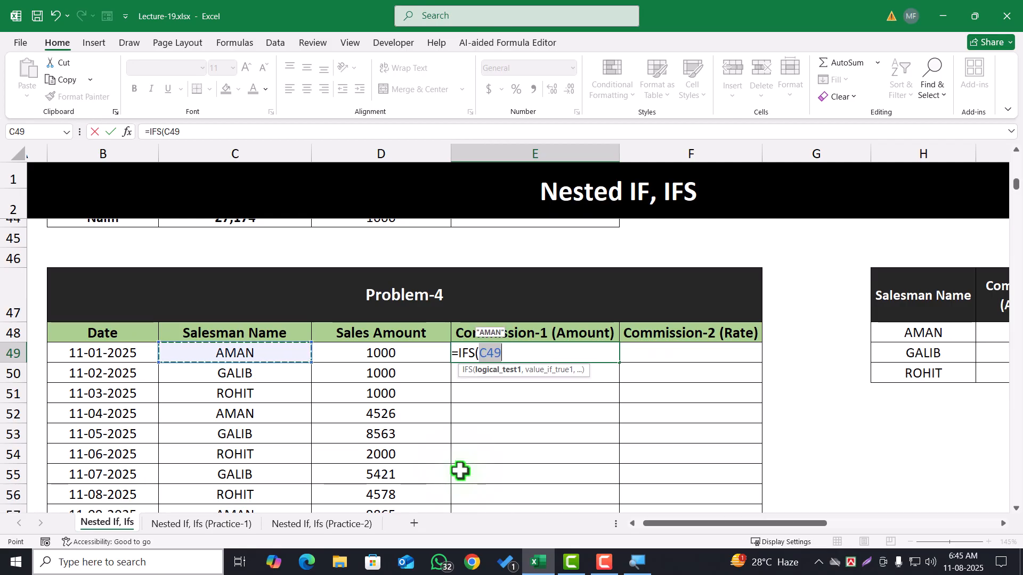
{"action": "type", "text": "=\"aman"}
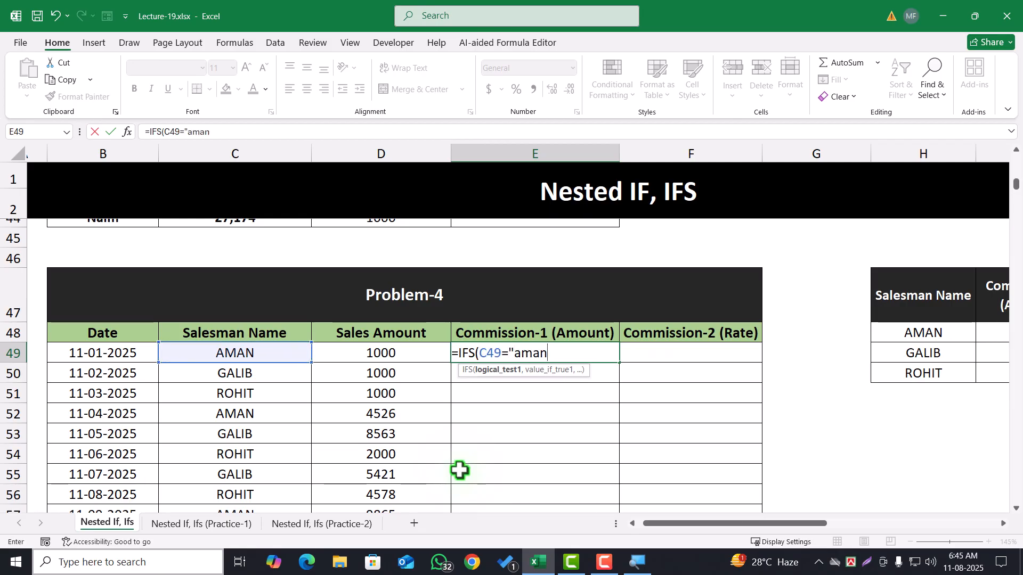
{"action": "type", "text": "\","}
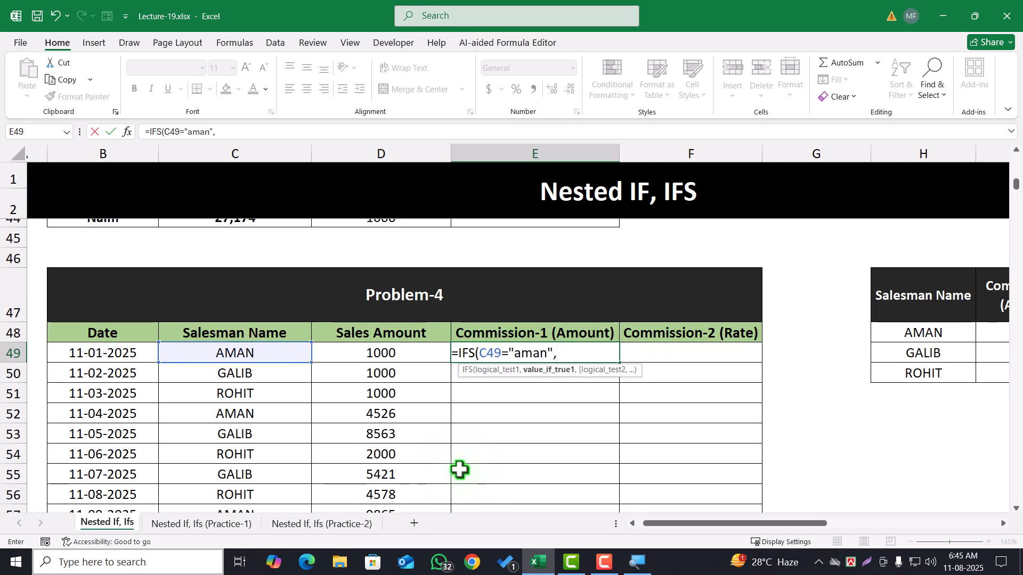
{"action": "type", "text": "100,"}
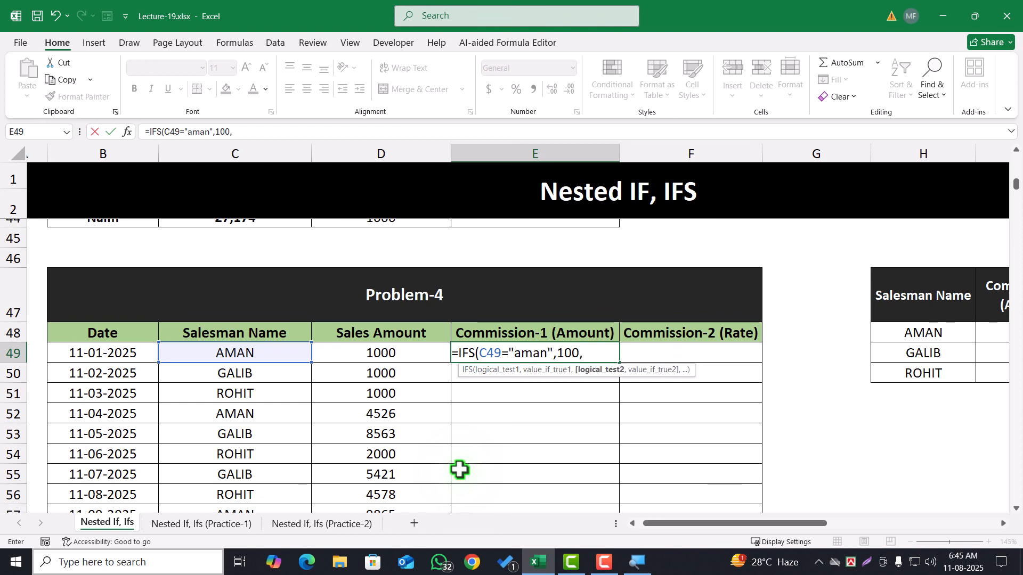
Add a second condition to E49's IFS formula, returning 200 when C49 matches the second salesman
{"action": "left_click", "coordinate": [223, 355]}
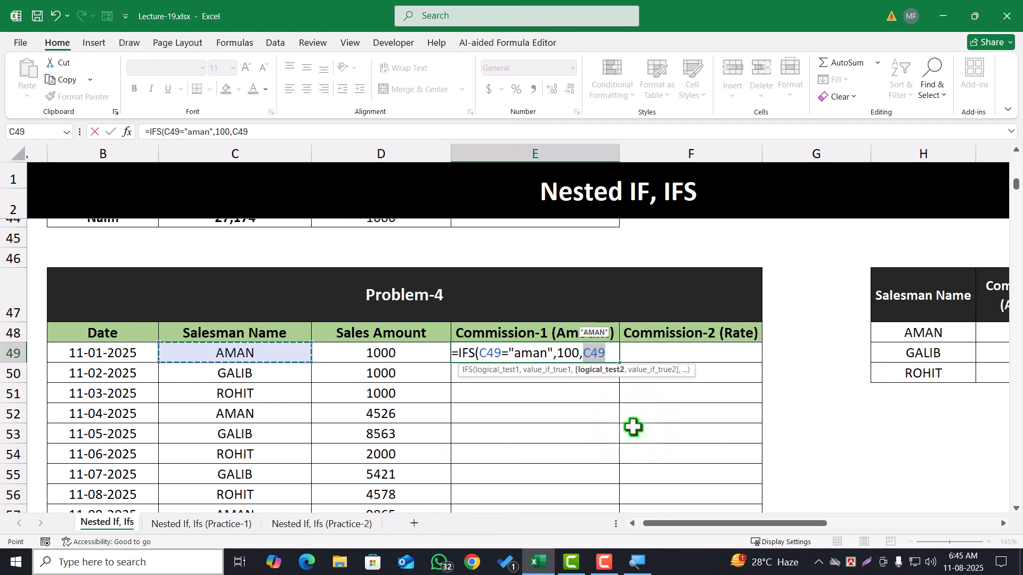
{"action": "type", "text": "=\"gali"}
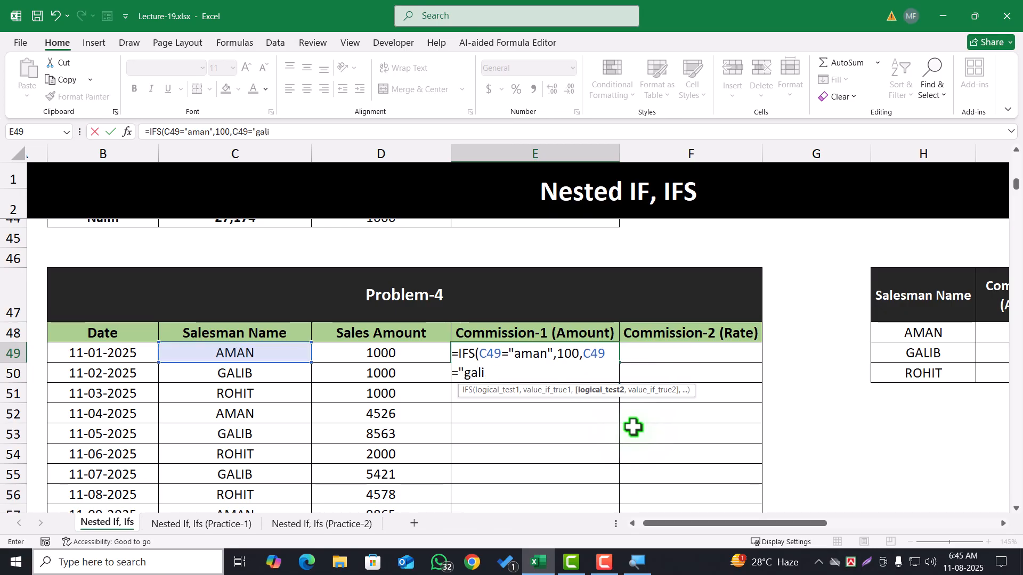
{"action": "type", "text": "b\","}
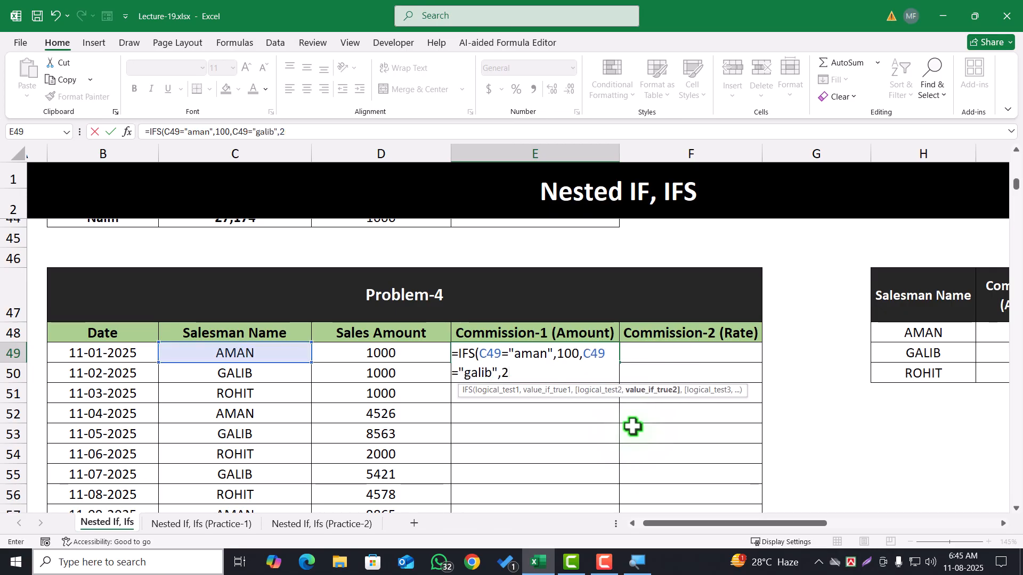
{"action": "type", "text": "200,"}
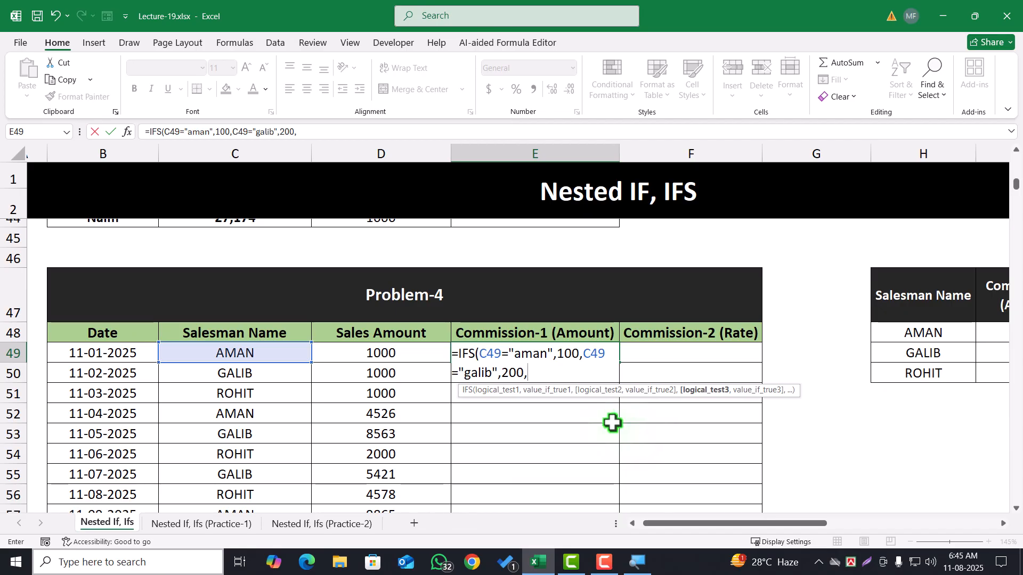
Complete E49's IFS formula with 300 for the third salesman in C49 and fill it down the Commission-1 (Amount) column
{"action": "left_click", "coordinate": [267, 352]}
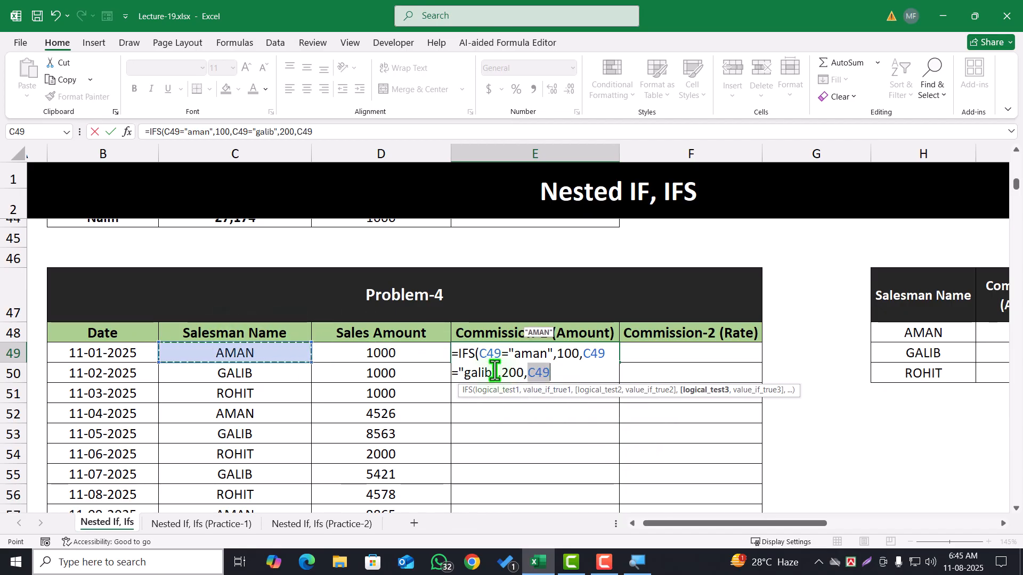
{"action": "type", "text": "=\"ro"}
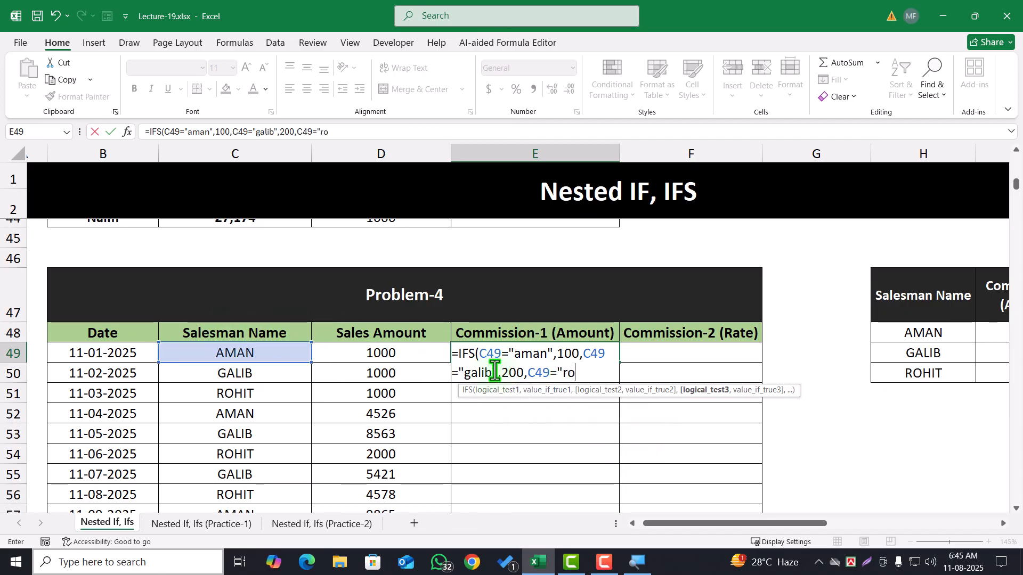
{"action": "type", "text": "hit\","}
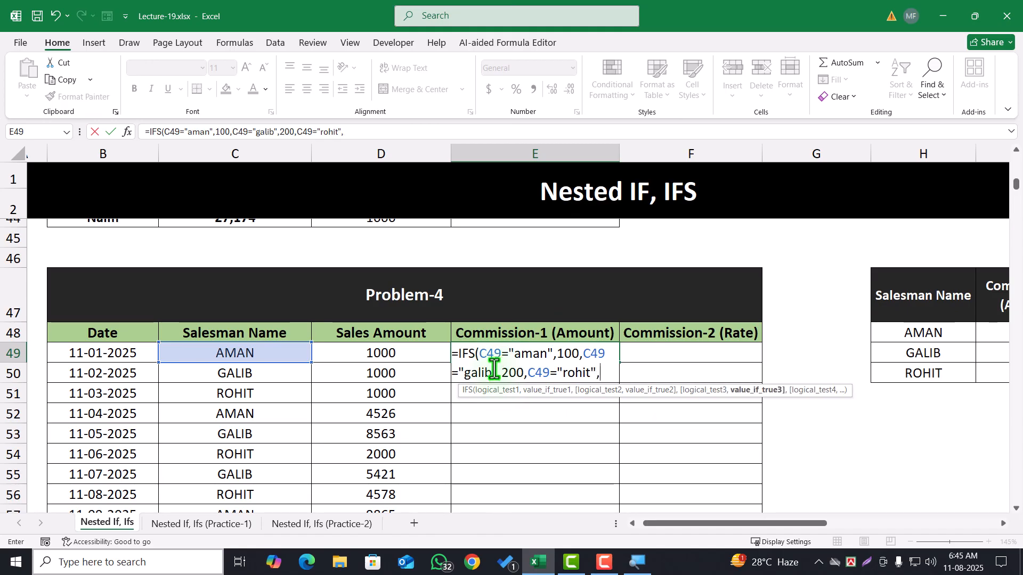
{"action": "type", "text": "300)"}
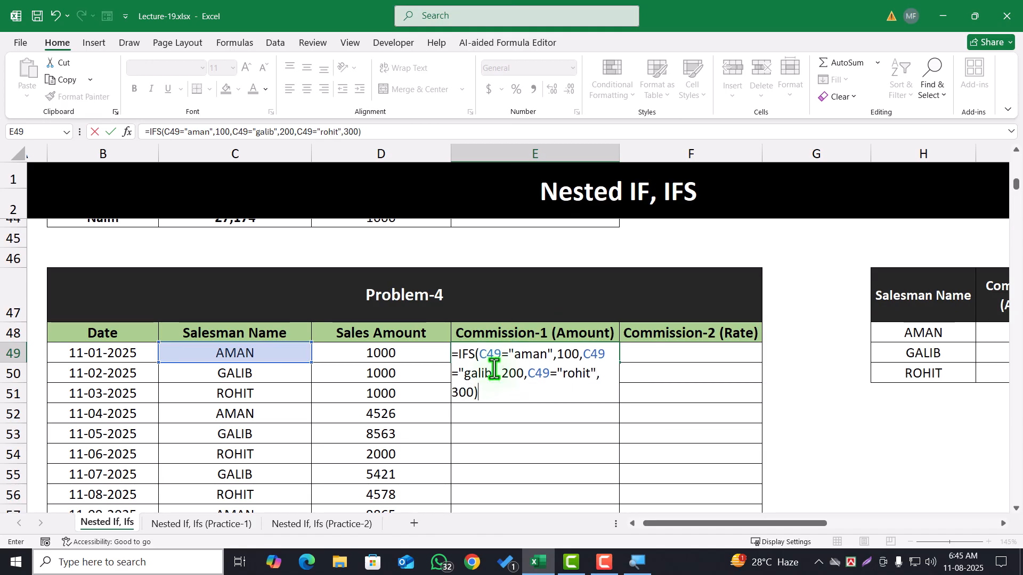
{"action": "key", "text": "Return"}
{"action": "left_click", "coordinate": [553, 356]}
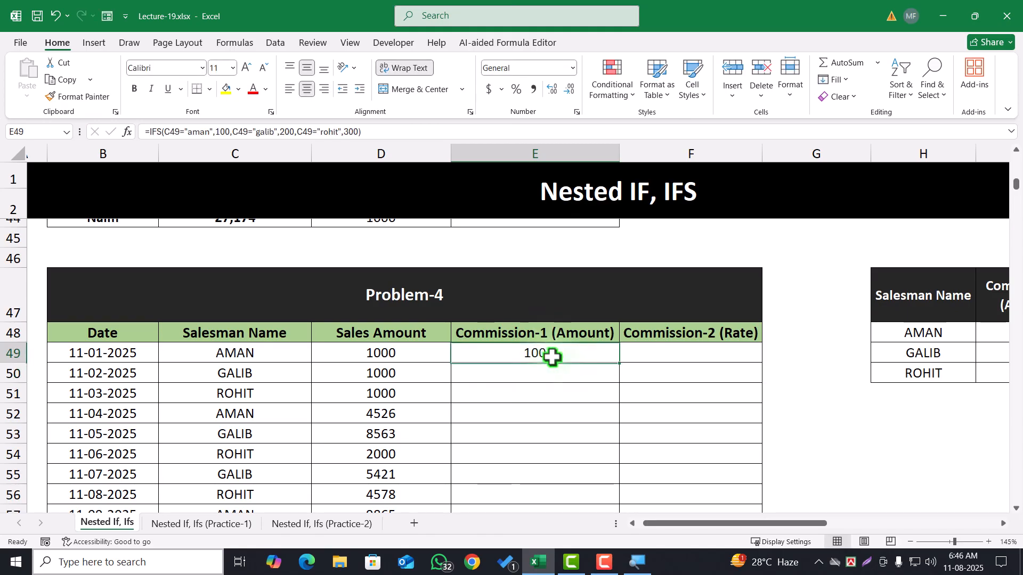
{"action": "double_click", "coordinate": [621, 362]}
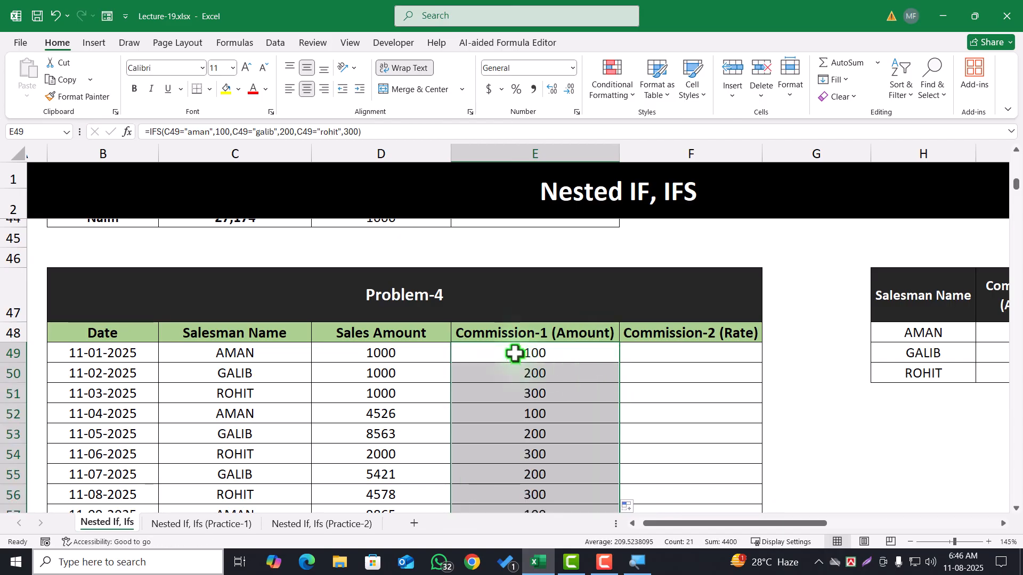
Review the IFS formula in E49 and the filled Commission-1 (Amount) values below it
{"action": "left_click", "coordinate": [530, 352]}
{"action": "double_click", "coordinate": [530, 353]}
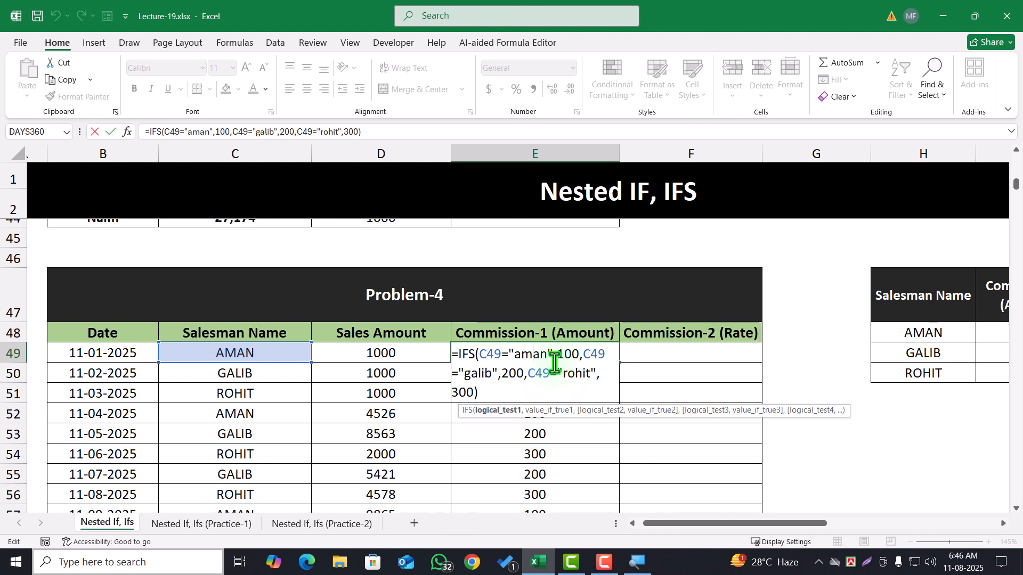
{"action": "key", "text": "Return"}
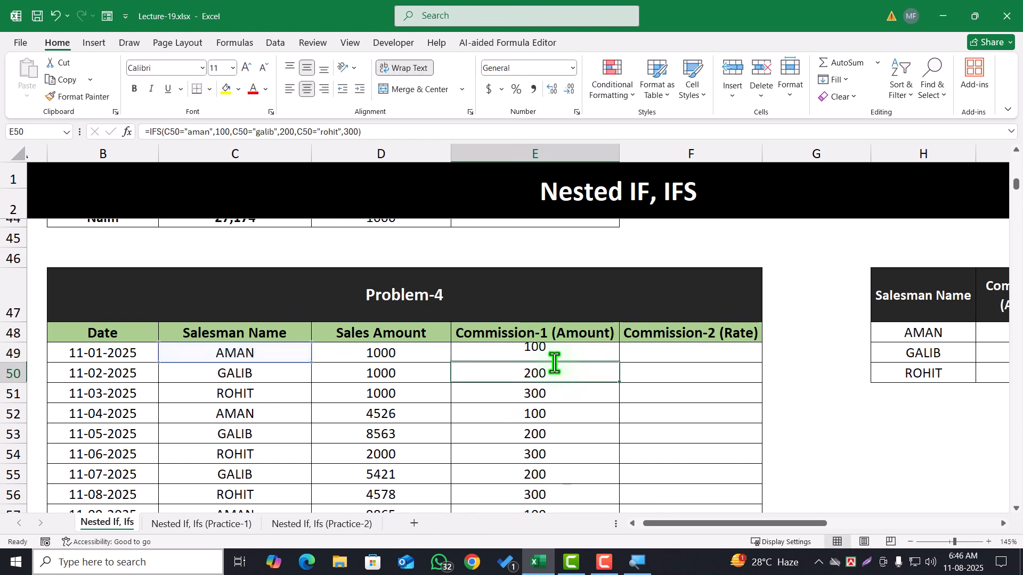
{"action": "left_click_drag", "start_coordinate": [541, 352], "coordinate": [554, 507]}
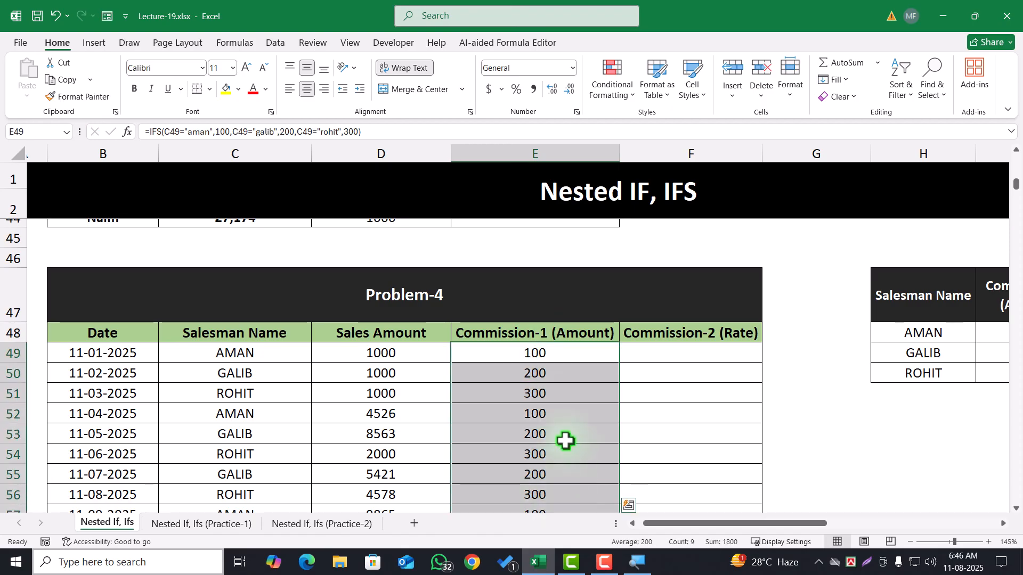
{"action": "left_click", "coordinate": [565, 441]}
{"action": "double_click", "coordinate": [557, 355]}
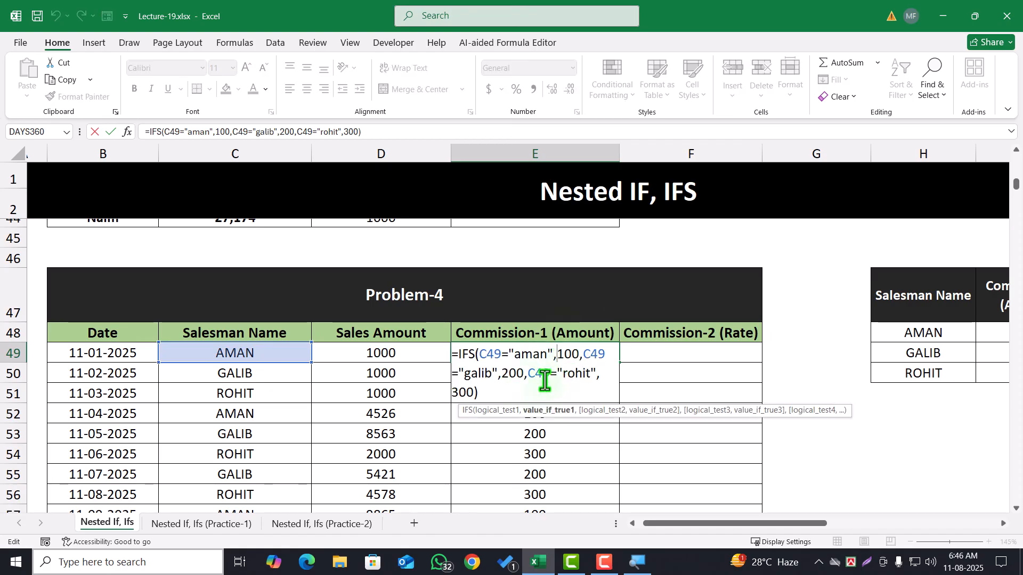
{"action": "key", "text": "Return"}
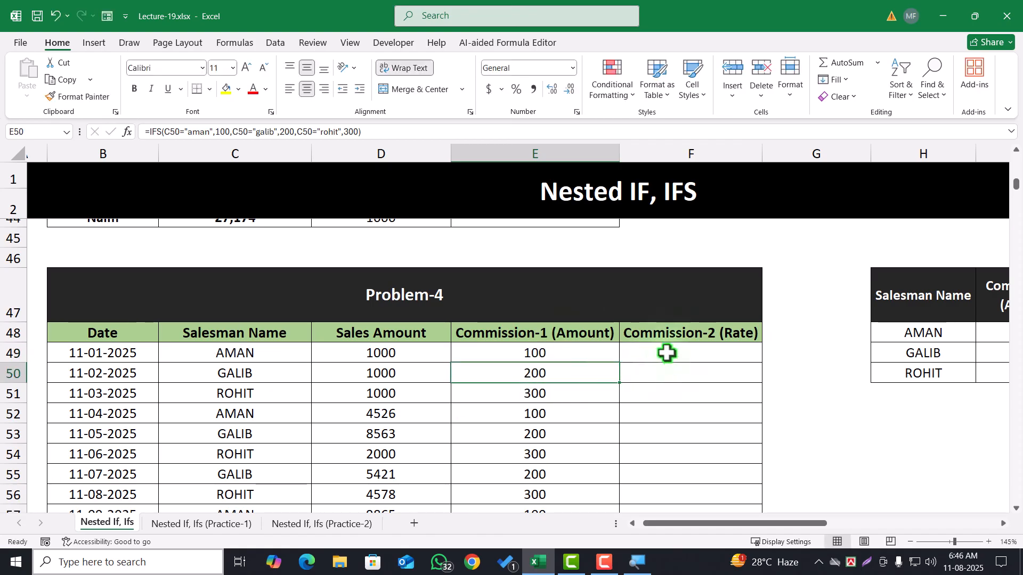
Check the empty Commission-2 (Rate) column against the salesmen's commission rates in J48:J50
{"action": "left_click_drag", "start_coordinate": [667, 349], "coordinate": [676, 437]}
{"action": "left_click_drag", "start_coordinate": [773, 522], "coordinate": [836, 523]}
{"action": "left_click_drag", "start_coordinate": [828, 331], "coordinate": [829, 372]}
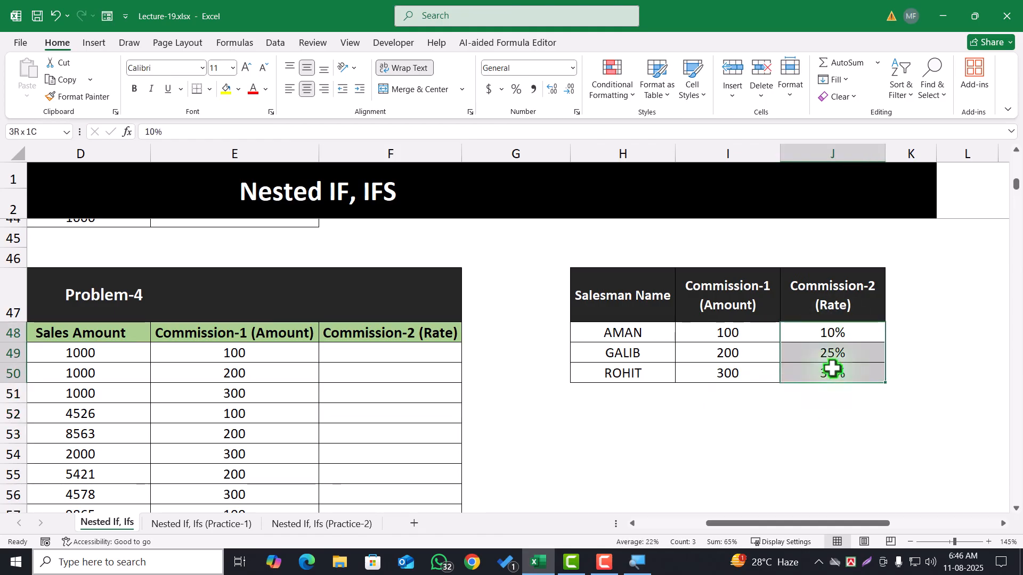
{"action": "left_click_drag", "start_coordinate": [751, 525], "coordinate": [687, 523]}
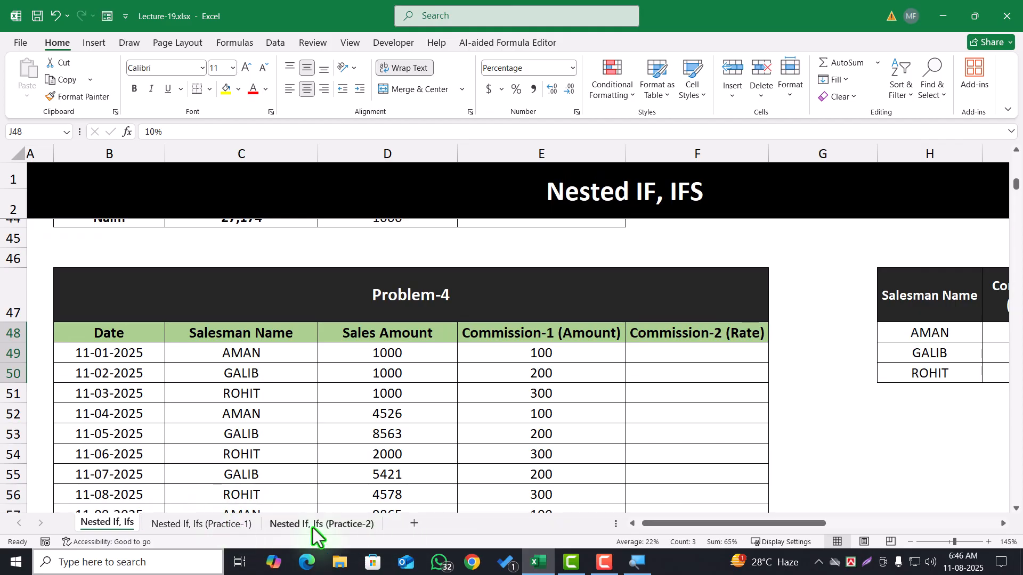
Open the Nested If, Ifs (Practice-1) sheet and examine the Discount Application rules alongside the purchase amounts in B14:B21
{"action": "left_click", "coordinate": [235, 527]}
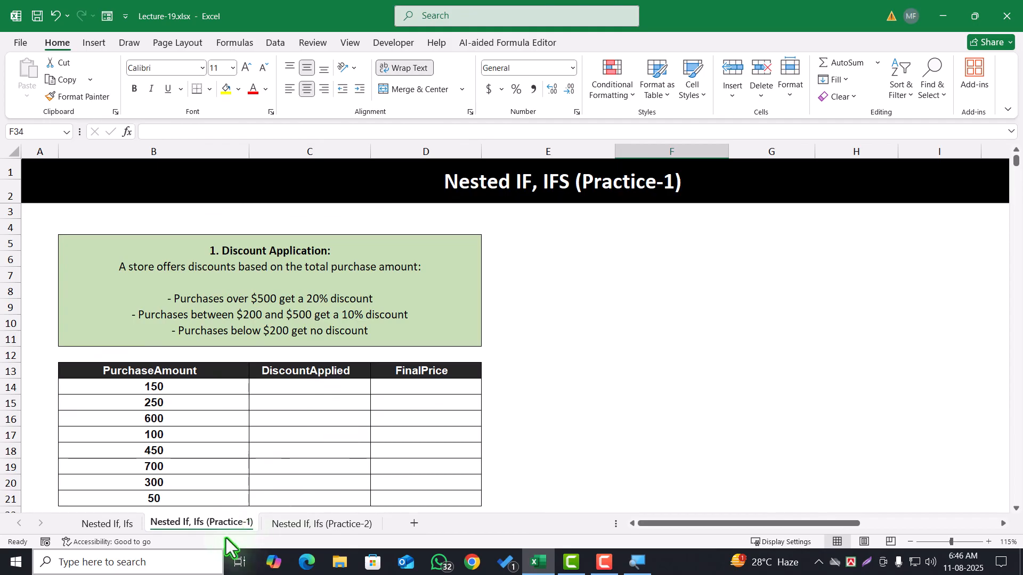
{"action": "scroll", "coordinate": [187, 378], "scroll_direction": "up", "scroll_amount": 2, "text": "ctrl"}
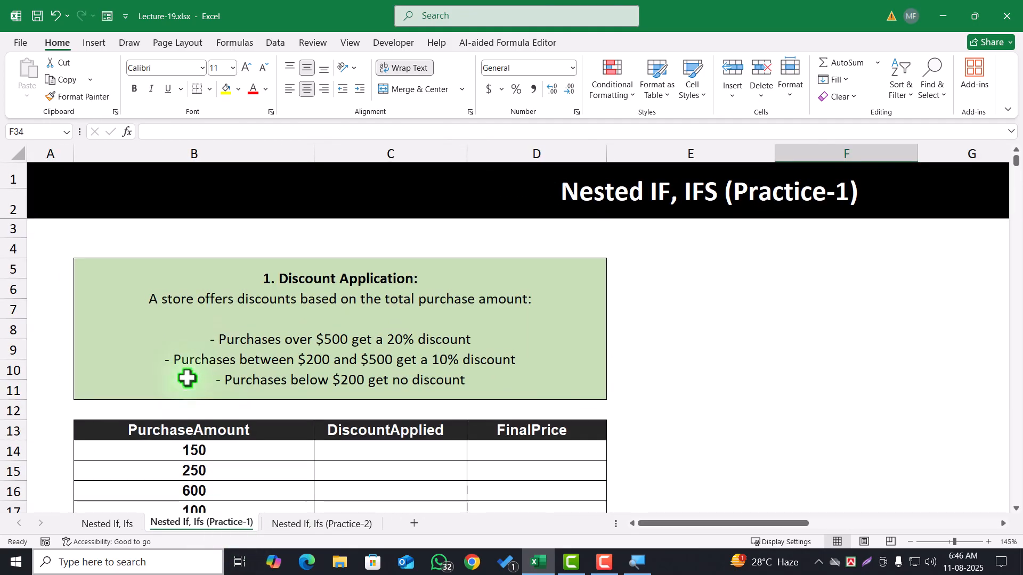
{"action": "scroll", "coordinate": [205, 354], "scroll_direction": "down", "scroll_amount": 1}
{"action": "scroll", "coordinate": [213, 353], "scroll_direction": "up", "scroll_amount": 1}
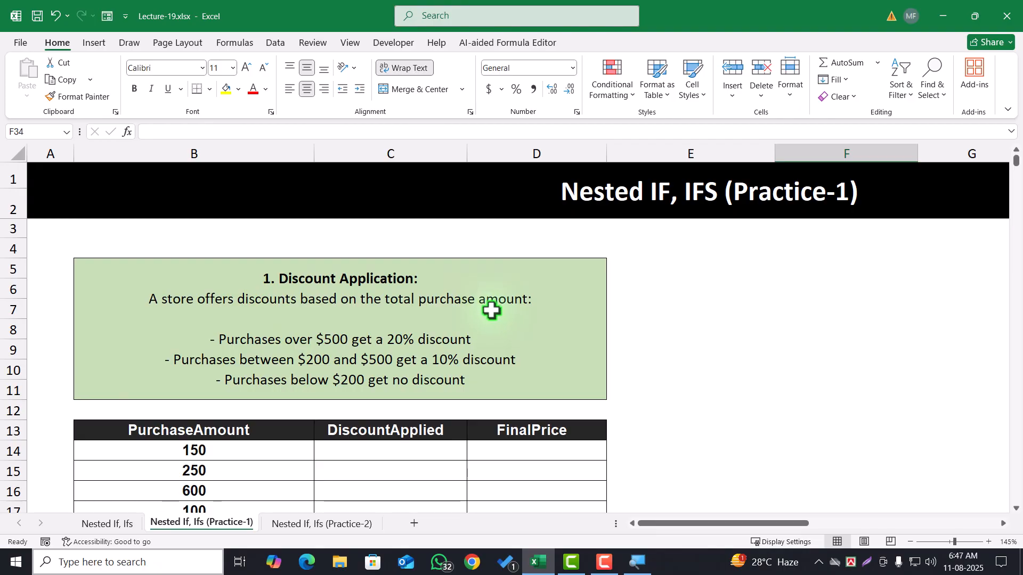
{"action": "scroll", "coordinate": [346, 362], "scroll_direction": "down", "scroll_amount": 2}
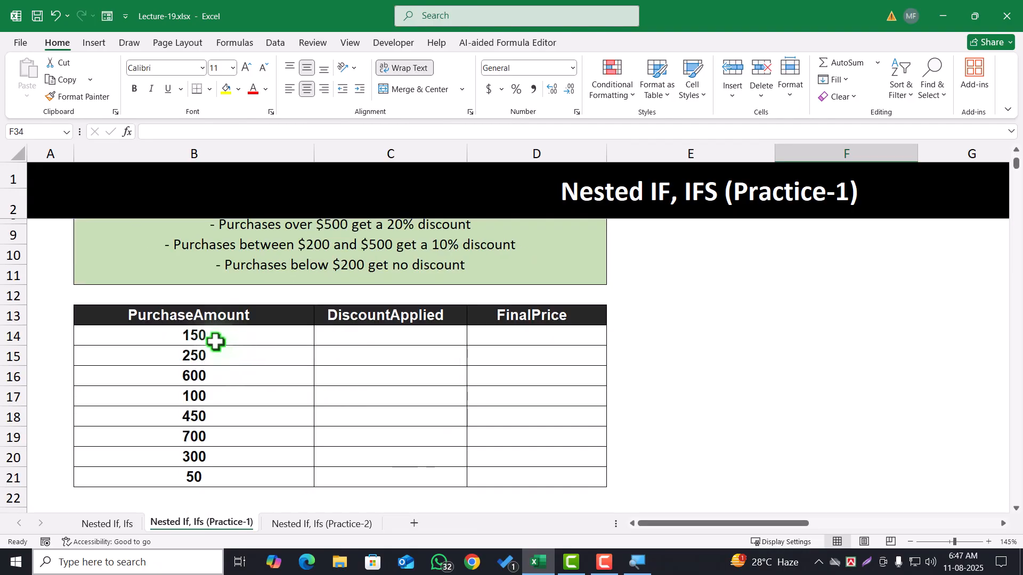
{"action": "left_click_drag", "start_coordinate": [215, 342], "coordinate": [245, 479]}
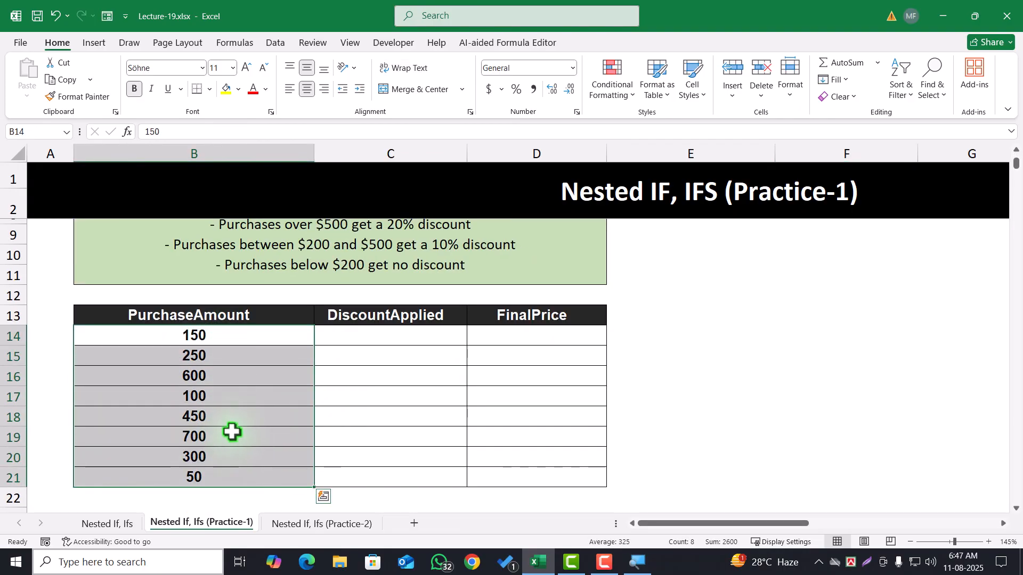
{"action": "left_click", "coordinate": [404, 333]}
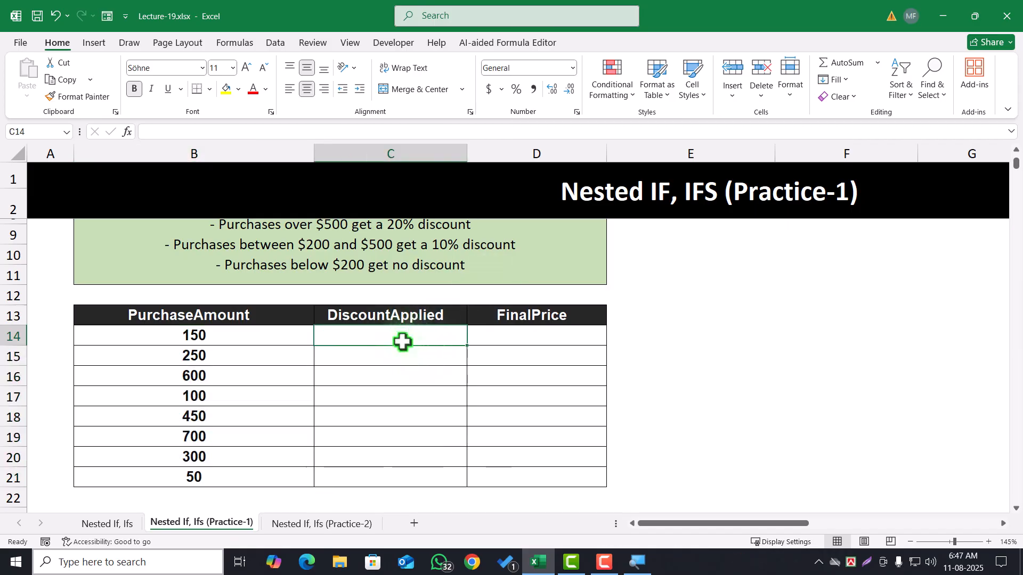
{"action": "scroll", "coordinate": [402, 340], "scroll_direction": "up", "scroll_amount": 1}
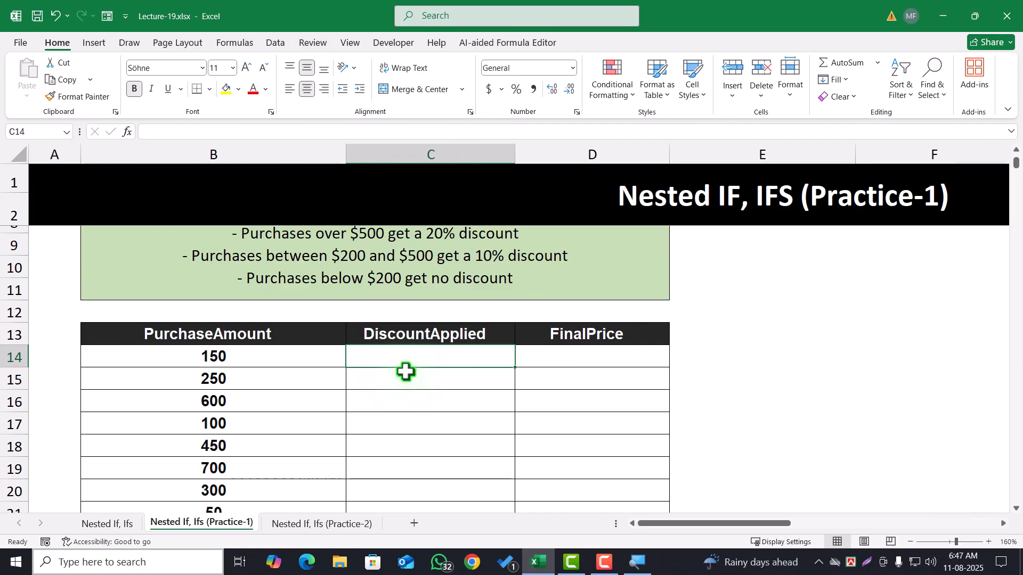
{"action": "scroll", "coordinate": [404, 372], "scroll_direction": "up", "scroll_amount": 1}
{"action": "left_click", "coordinate": [312, 315]}
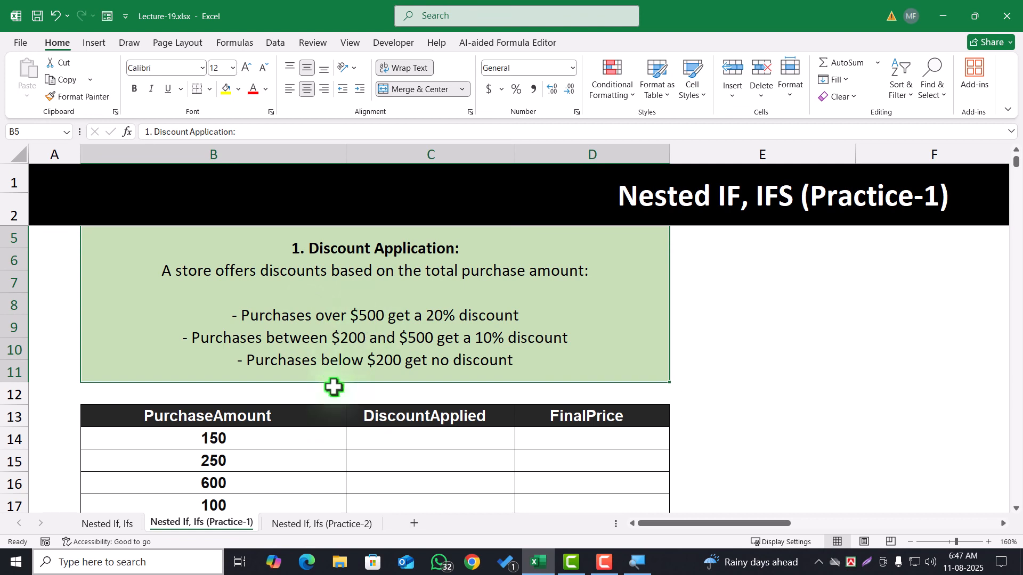
{"action": "left_click", "coordinate": [265, 433]}
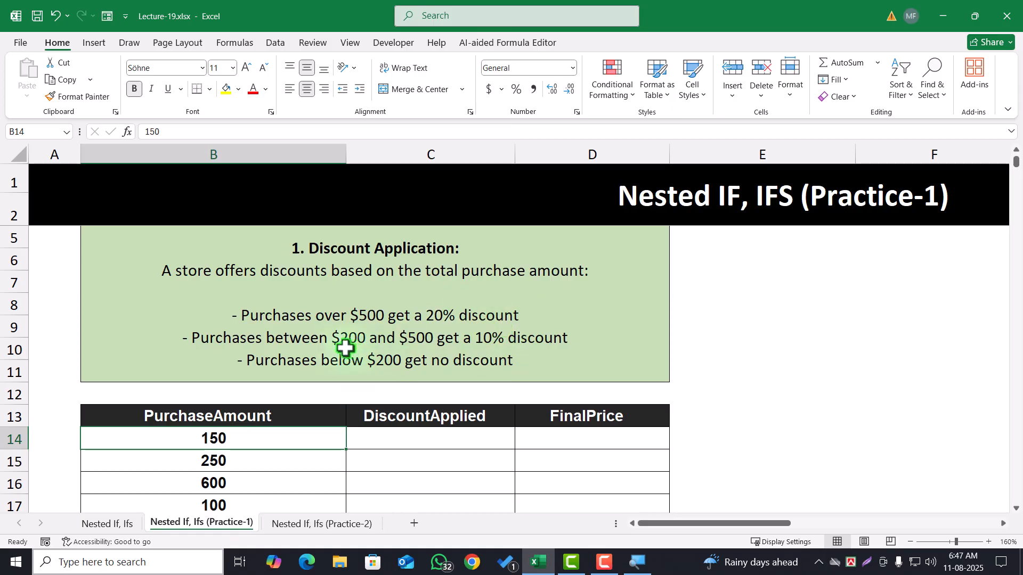
Start an IF formula in C14 of the DiscountApplied column that tests whether the purchase amount in B14 exceeds 500
{"action": "left_click", "coordinate": [262, 343]}
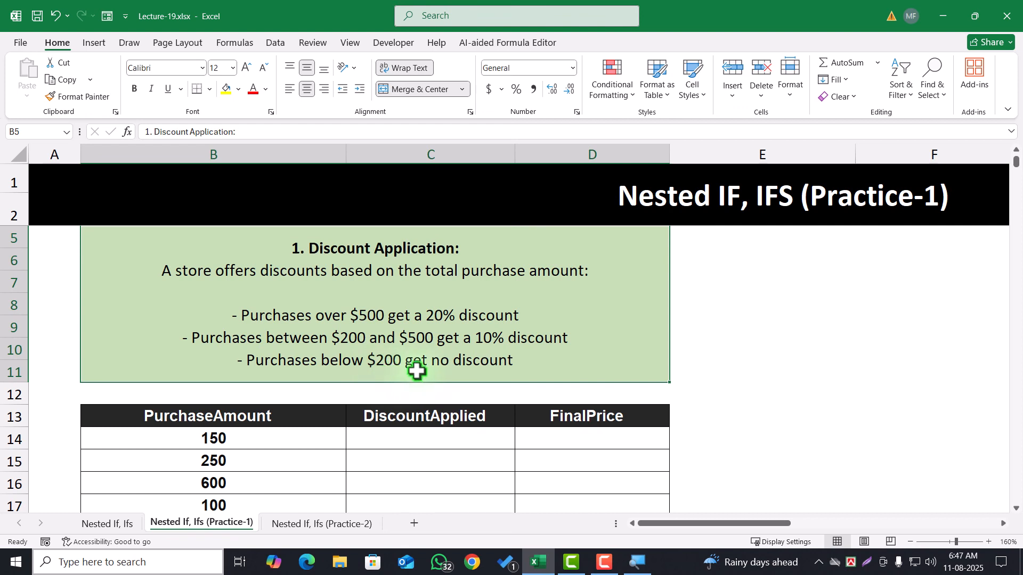
{"action": "left_click", "coordinate": [406, 436]}
{"action": "type", "text": "="}
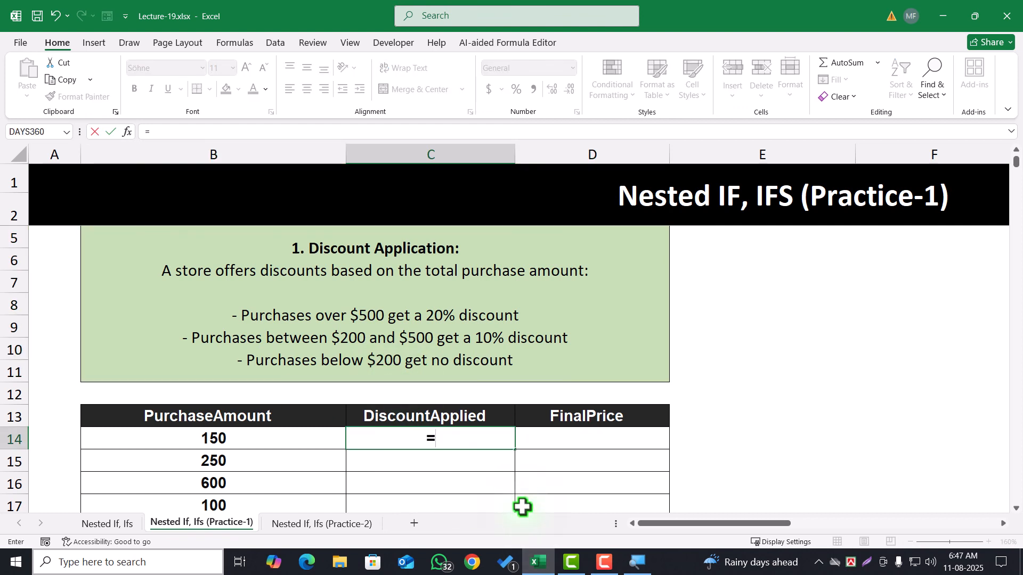
{"action": "type", "text": "if"}
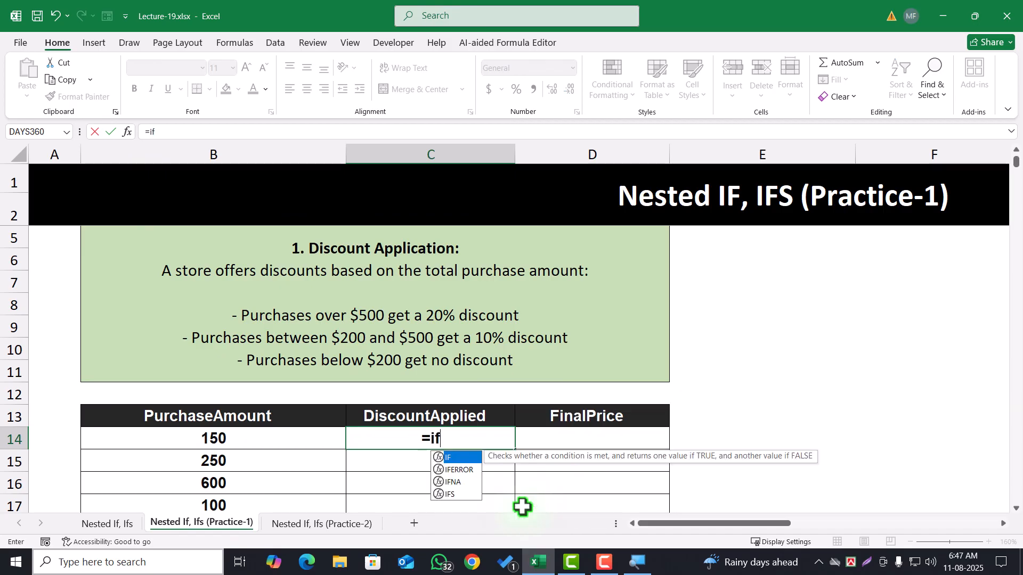
{"action": "key", "text": "Tab"}
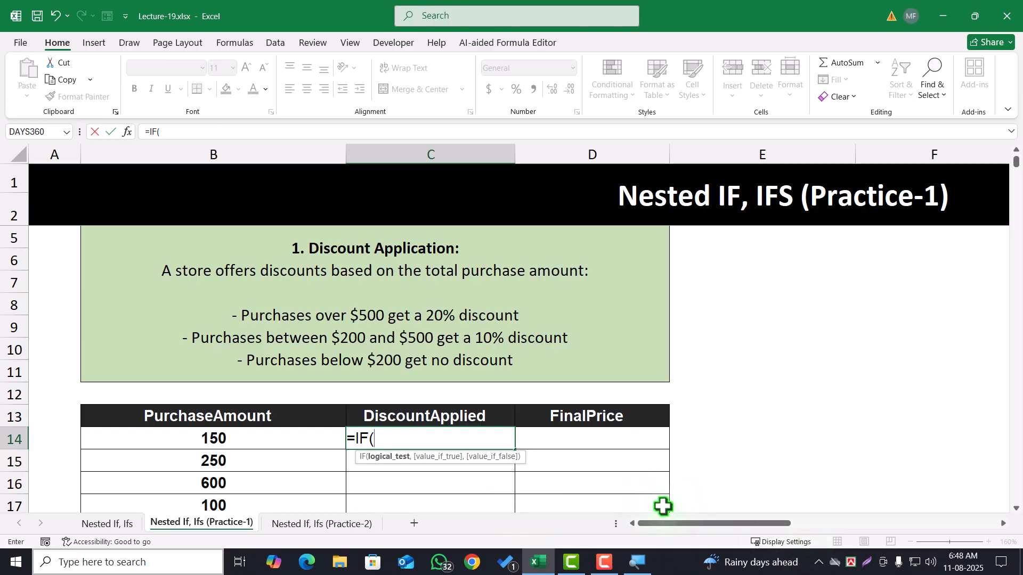
{"action": "left_click", "coordinate": [248, 437]}
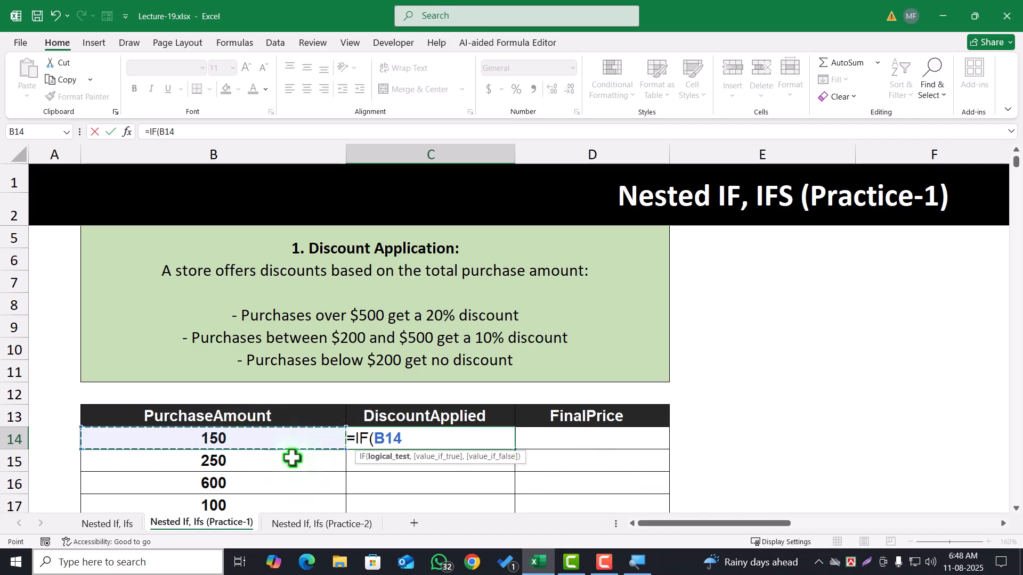
{"action": "type", "text": ">5"}
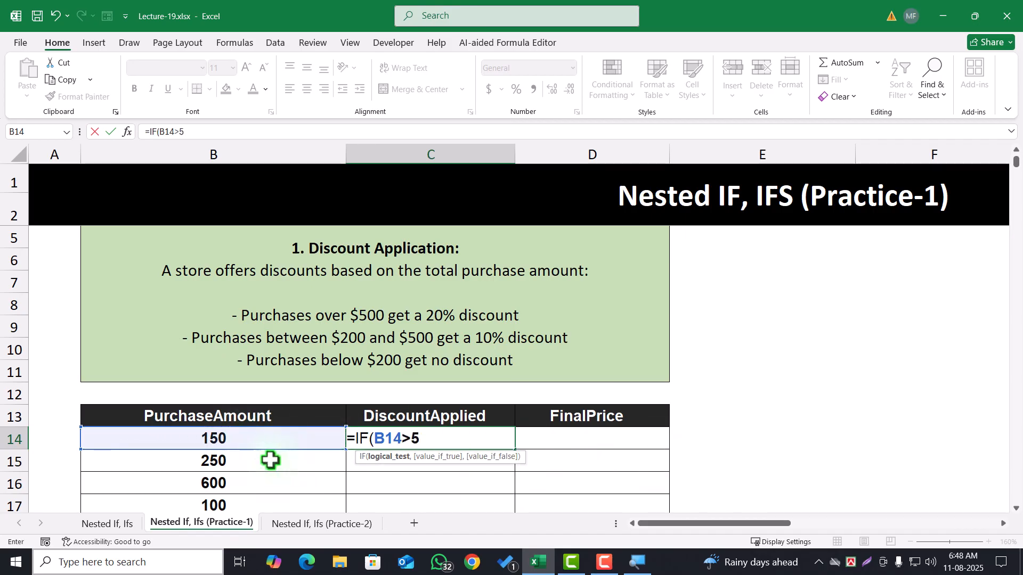
{"action": "type", "text": "00,\"20%"}
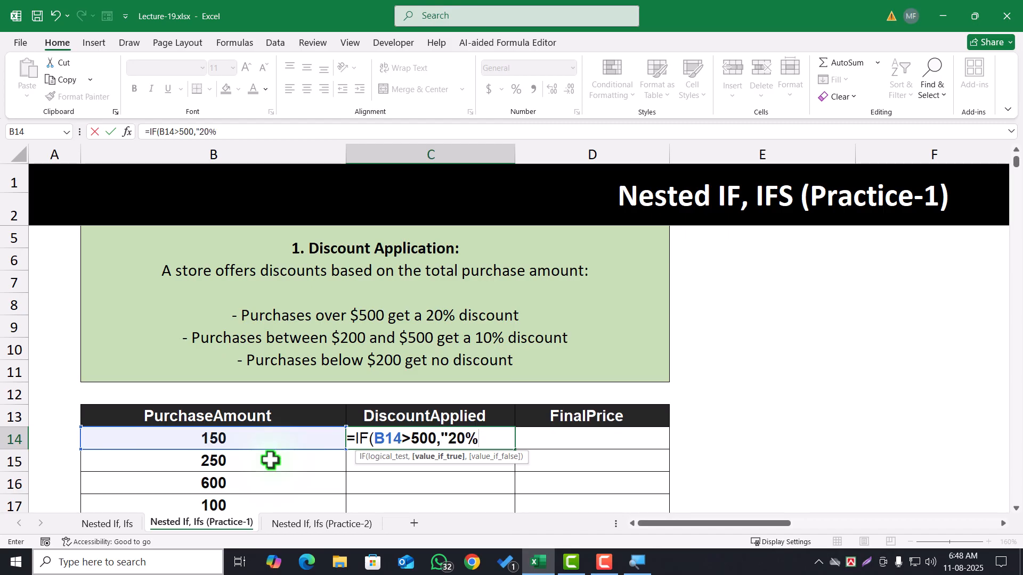
{"action": "type", "text": "\""}
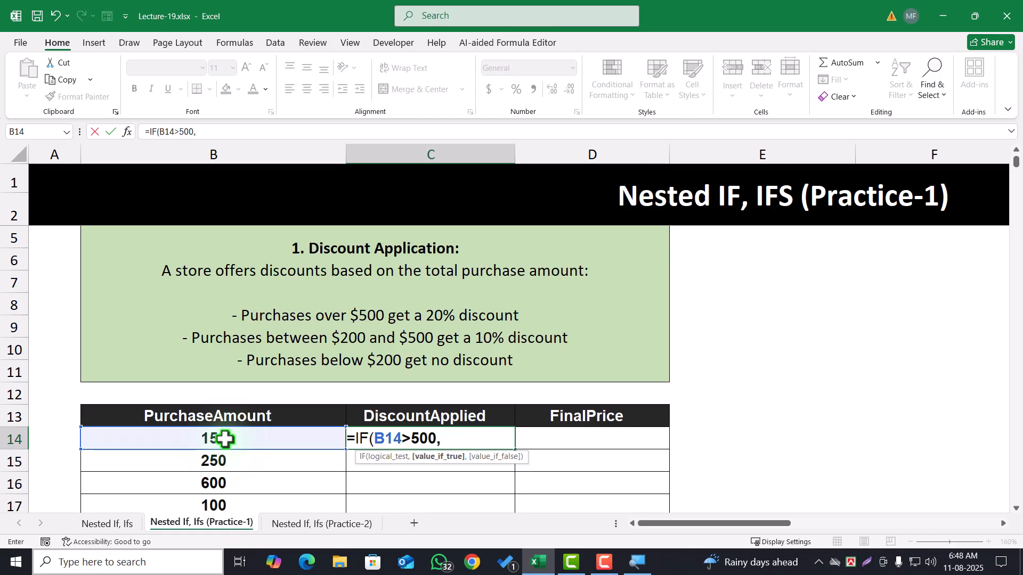
Make the formula's result for purchases over 500 a 20% discount, calculated as B14*20%
{"action": "left_click", "coordinate": [224, 439]}
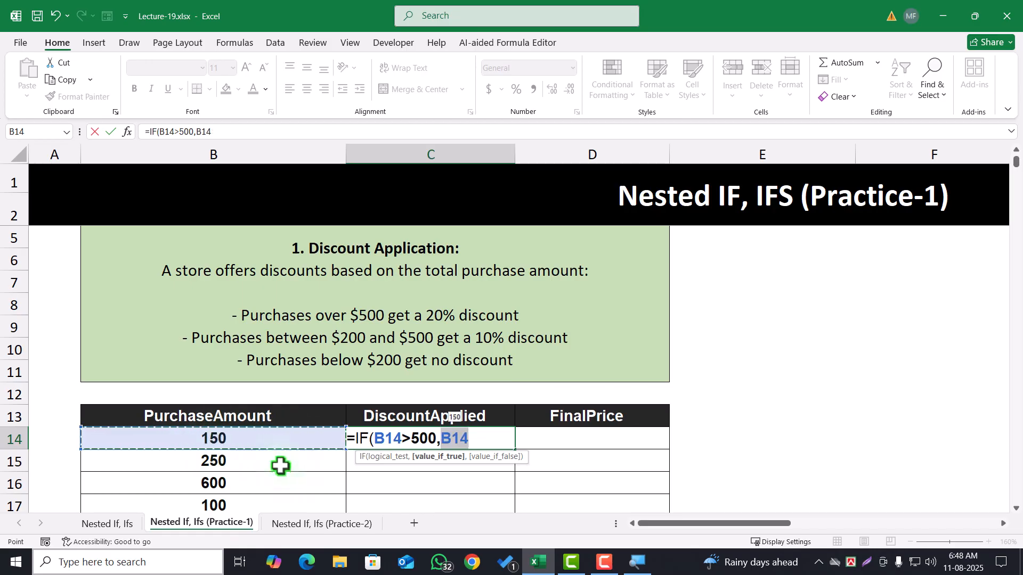
{"action": "type", "text": "*"}
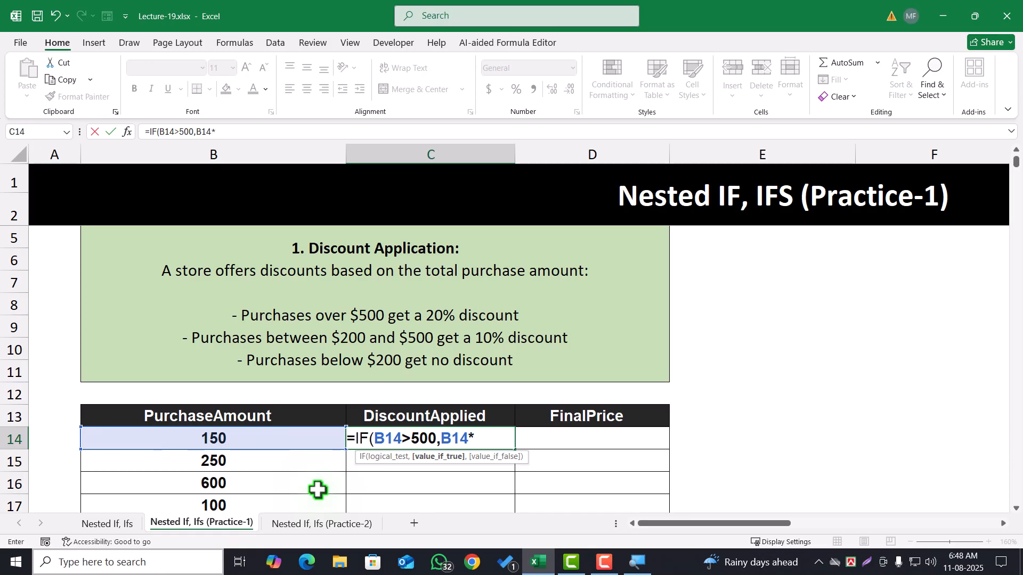
{"action": "type", "text": "20%"}
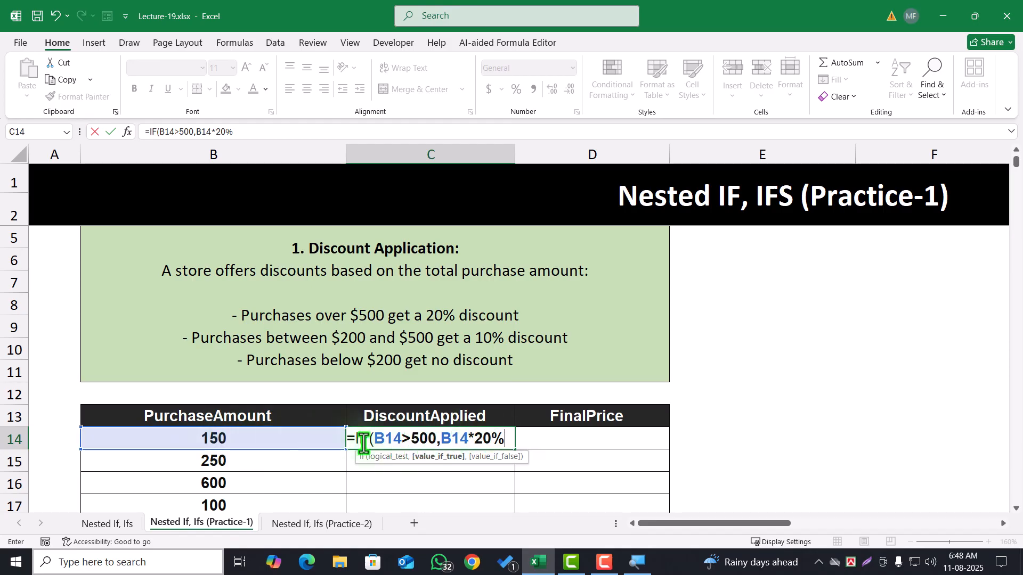
{"action": "left_click_drag", "start_coordinate": [373, 440], "coordinate": [542, 438]}
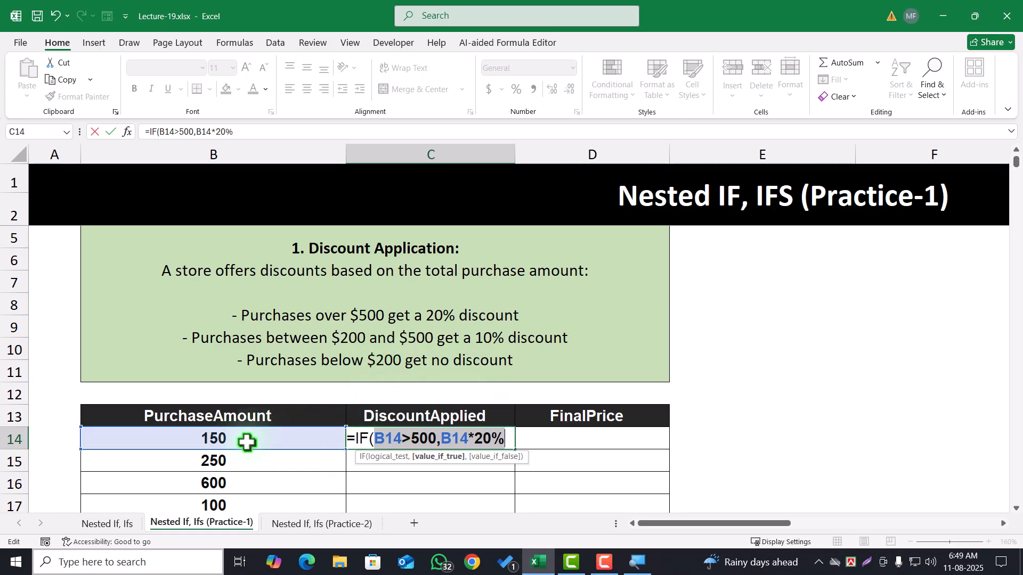
{"action": "left_click", "coordinate": [512, 442]}
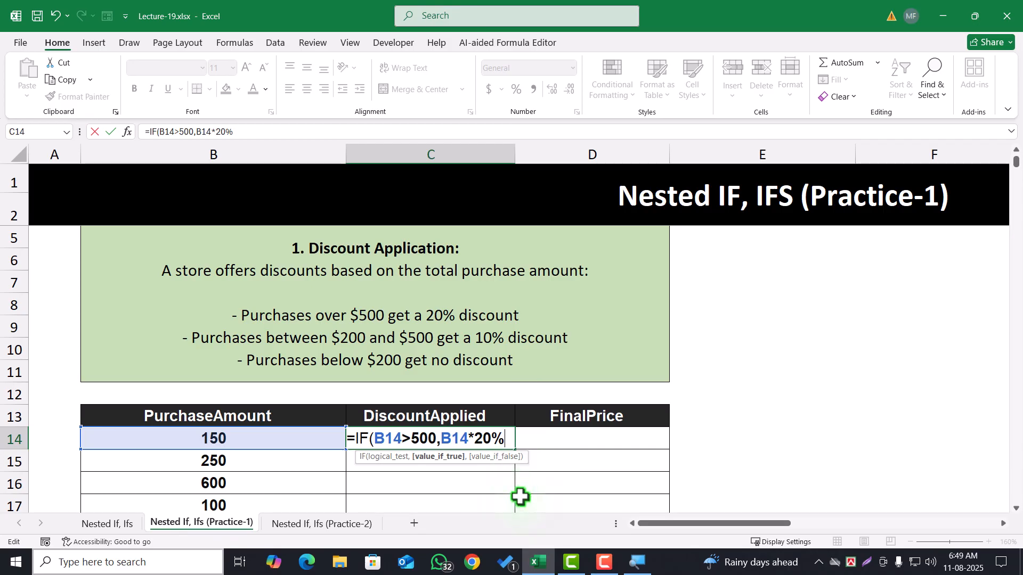
Nest a second IF in C14's formula that tests whether B14 is greater than or equal to 200
{"action": "type", "text": ","}
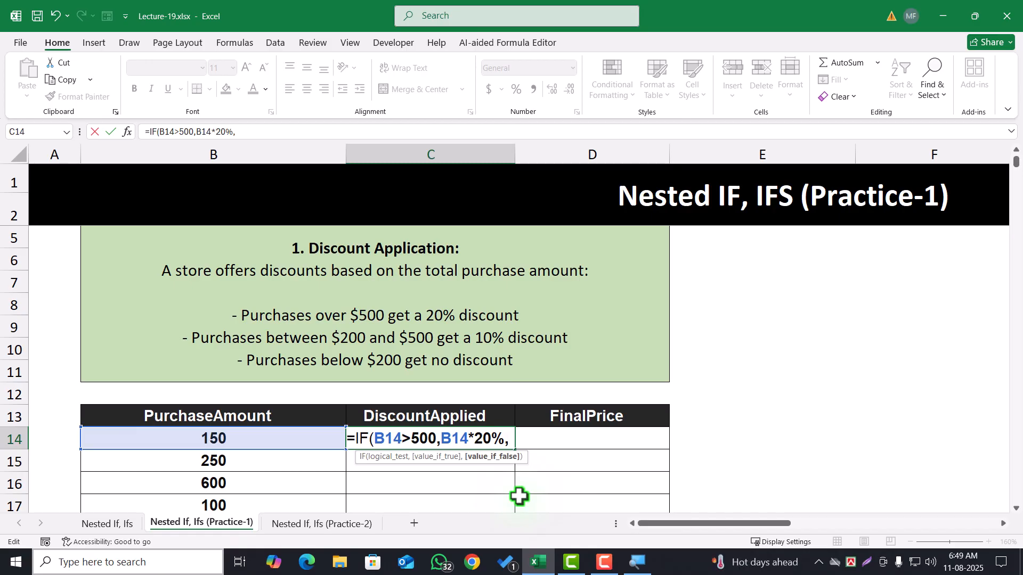
{"action": "type", "text": "if"}
{"action": "key", "text": "Tab"}
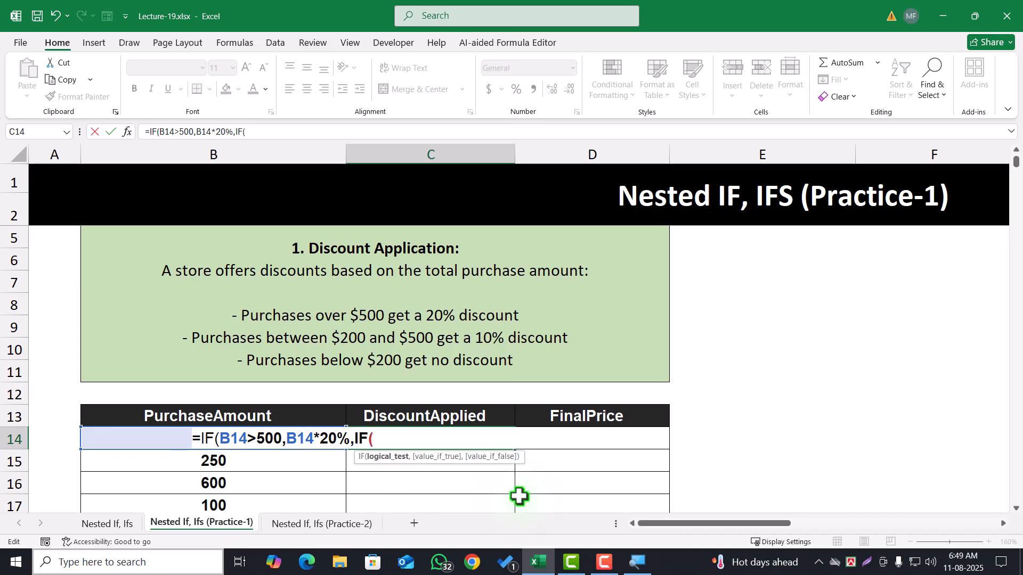
{"action": "left_click", "coordinate": [142, 445]}
{"action": "type", "text": ">"}
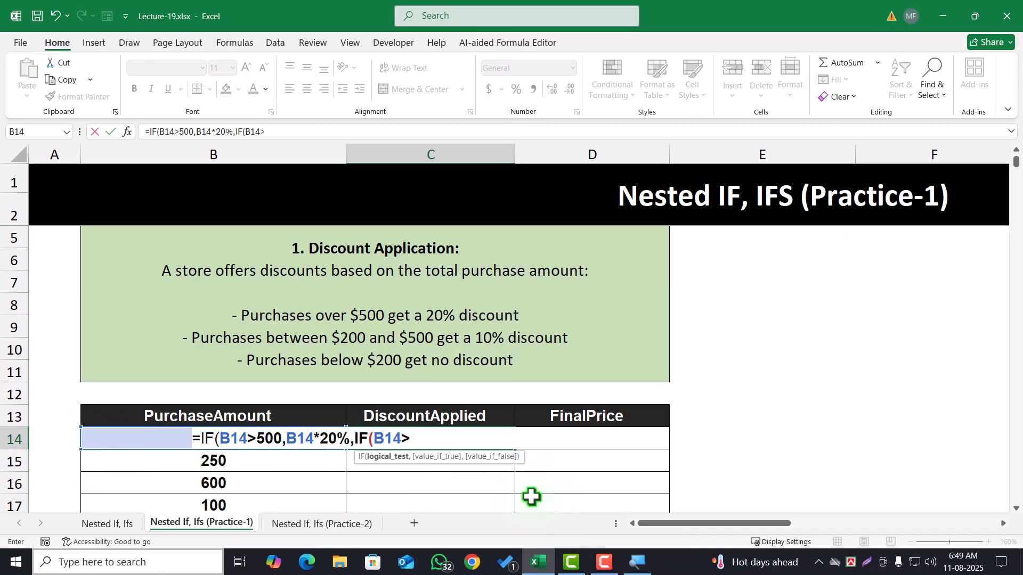
{"action": "type", "text": "=200"}
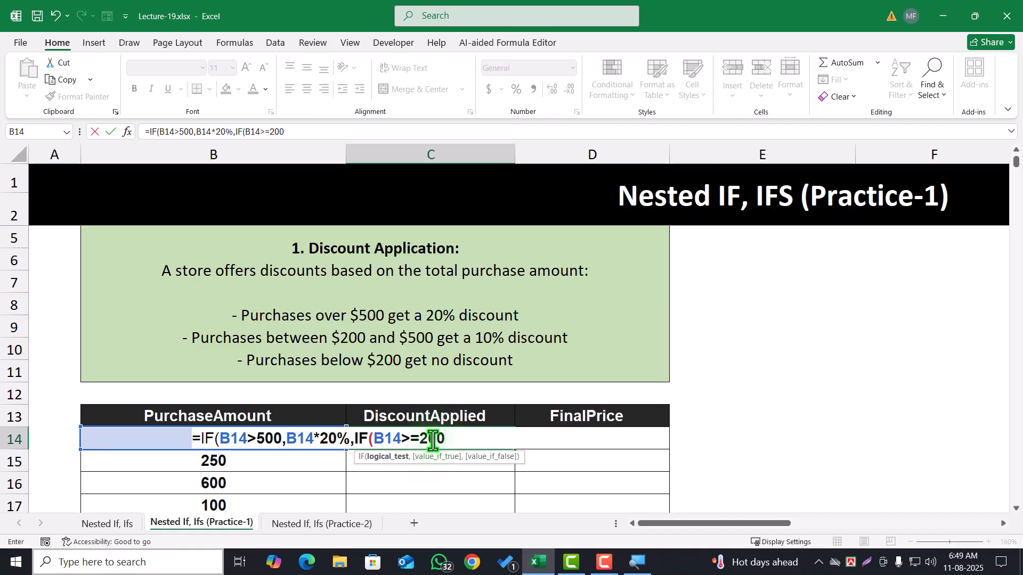
{"action": "type", "text": ","}
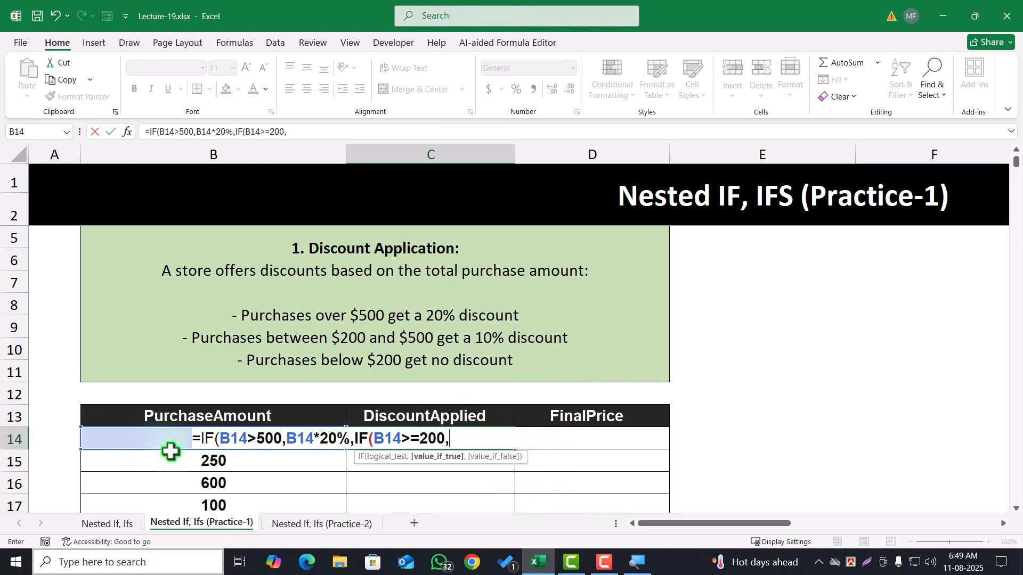
Complete C14's nested IF with B14*10% as the true result and 0 for smaller purchases
{"action": "left_click", "coordinate": [153, 437]}
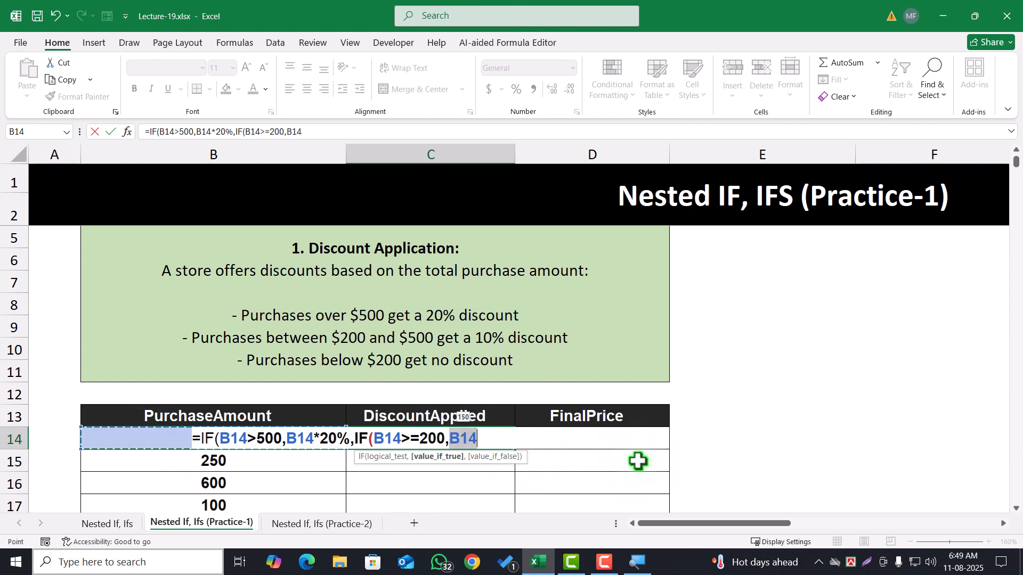
{"action": "type", "text": "*10"}
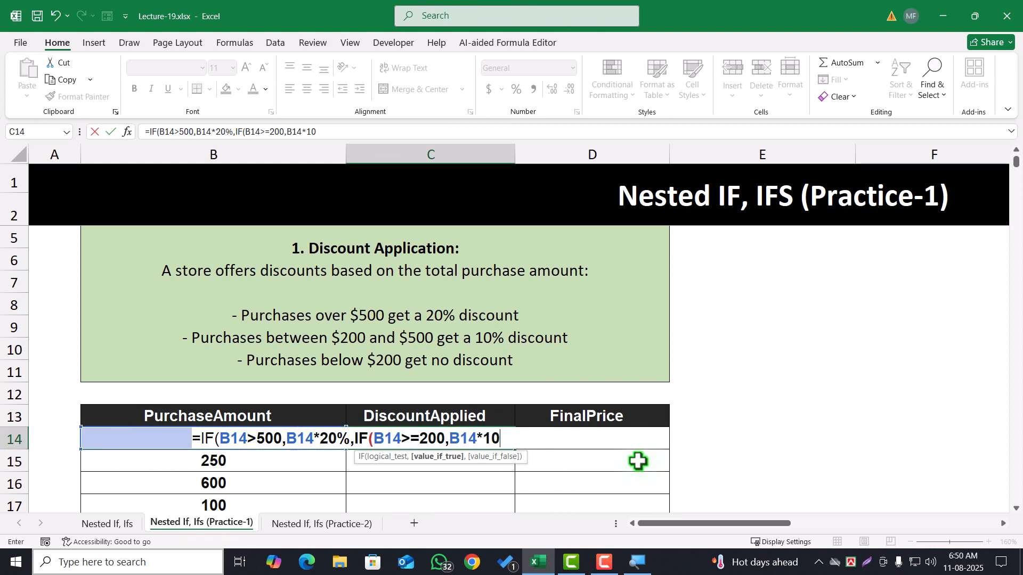
{"action": "type", "text": "%"}
{"action": "type", "text": ",0"}
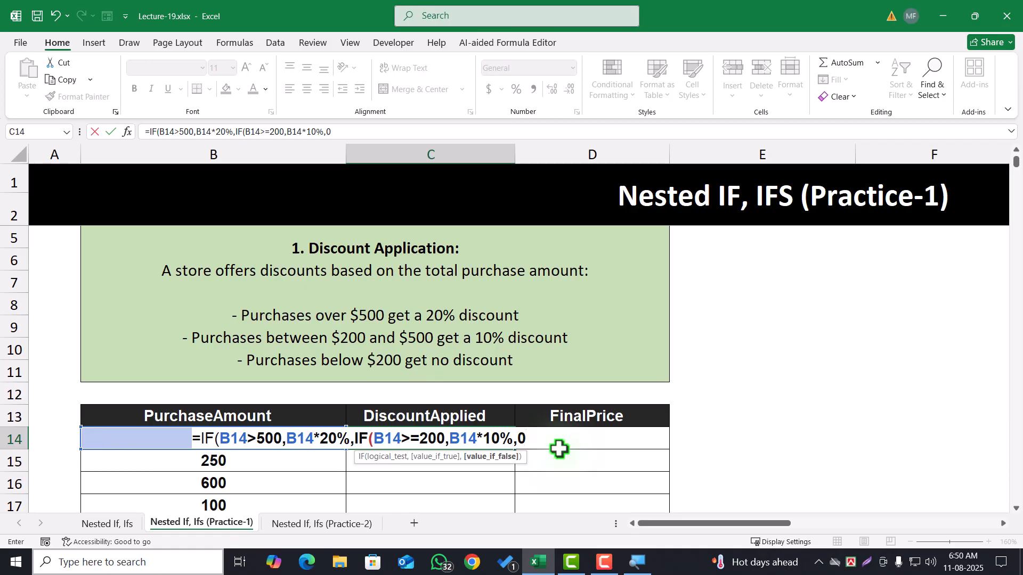
{"action": "type", "text": "))"}
{"action": "key", "text": "Return"}
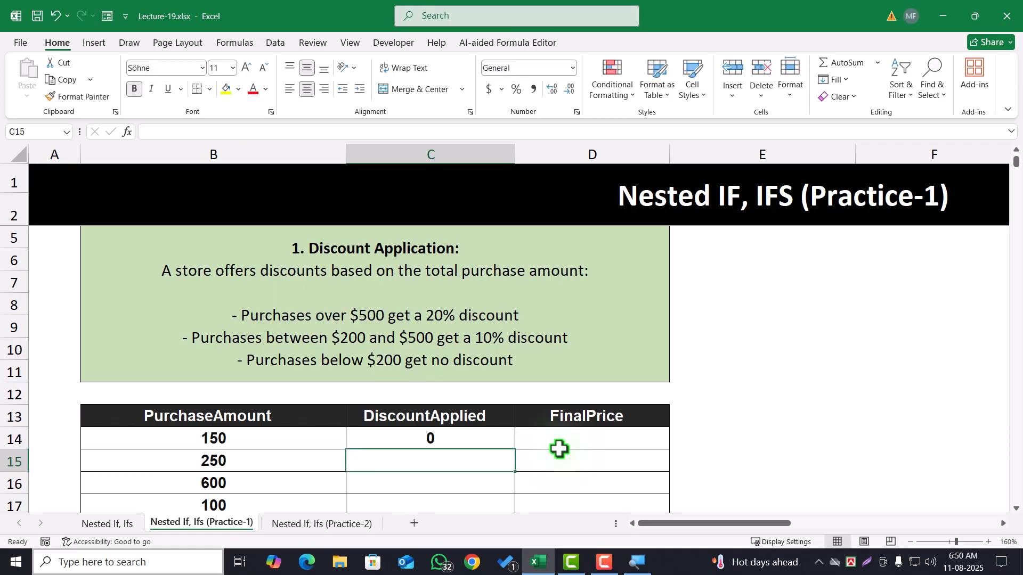
Test the discount formula by setting the purchase amount in B14 to 450 and checking C14
{"action": "left_click", "coordinate": [484, 448]}
{"action": "left_click", "coordinate": [213, 442]}
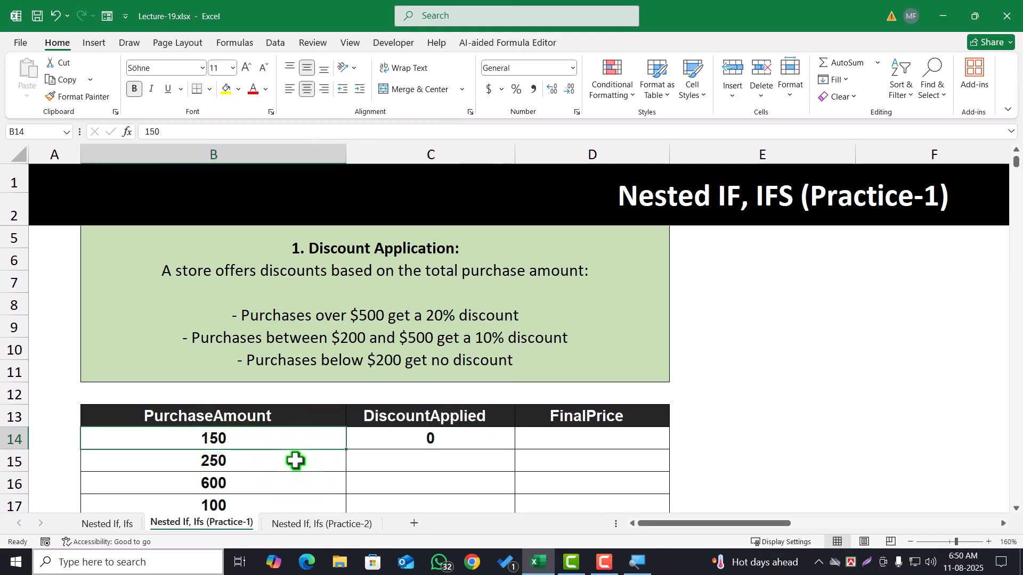
{"action": "left_click", "coordinate": [481, 445]}
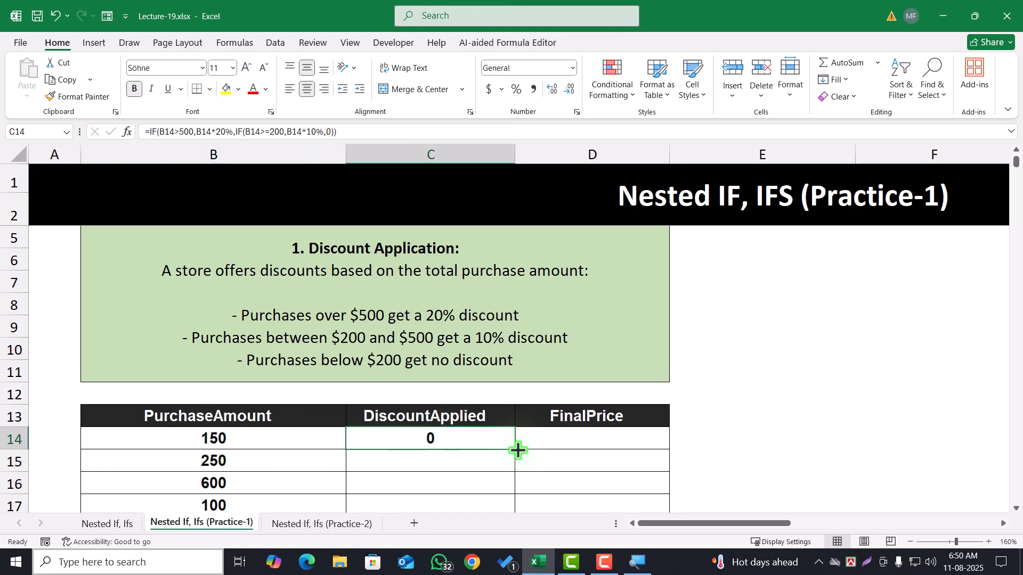
{"action": "left_click", "coordinate": [251, 438]}
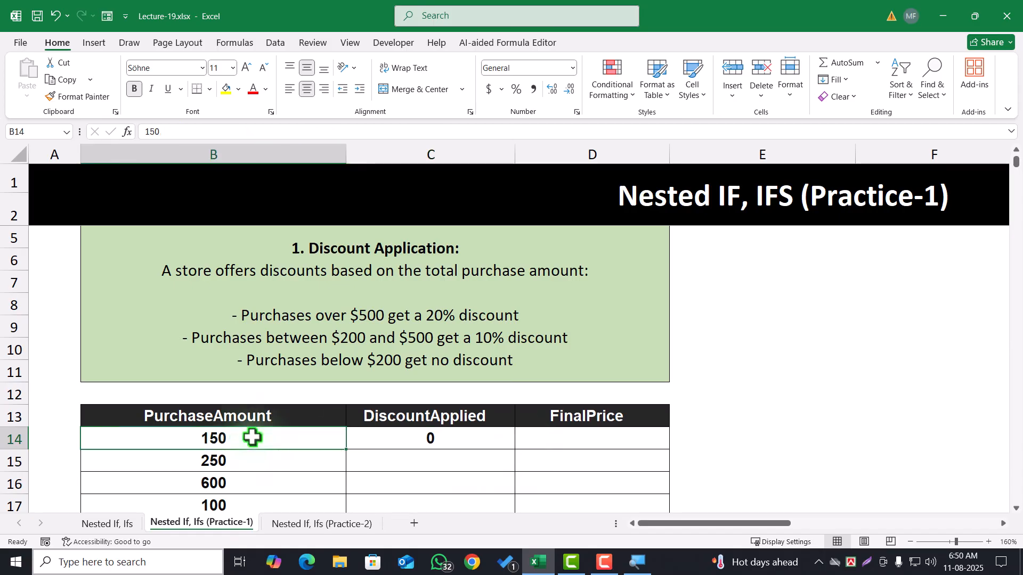
{"action": "type", "text": "450"}
{"action": "left_click", "coordinate": [276, 482]}
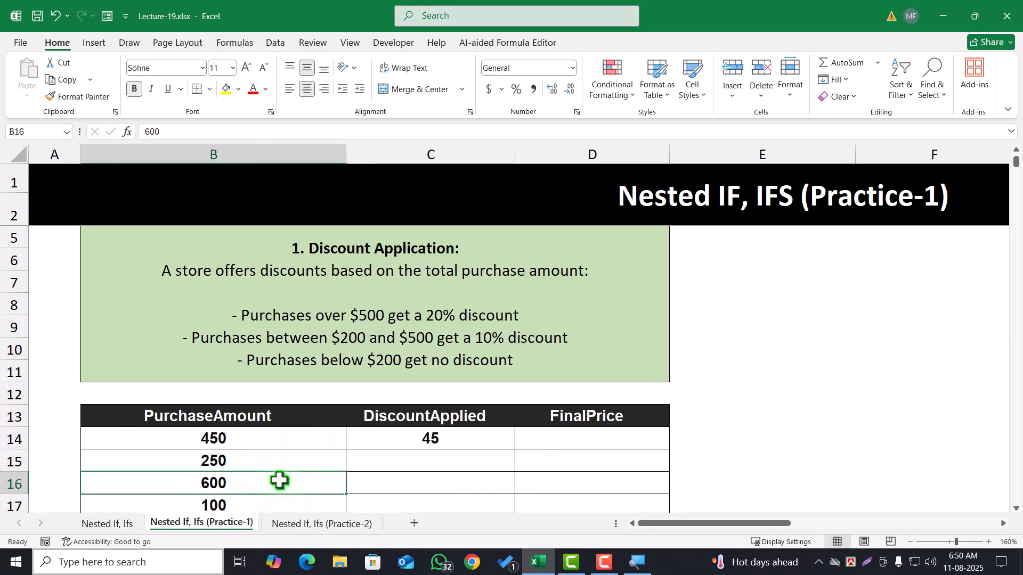
{"action": "left_click", "coordinate": [440, 436]}
{"action": "left_click", "coordinate": [198, 438]}
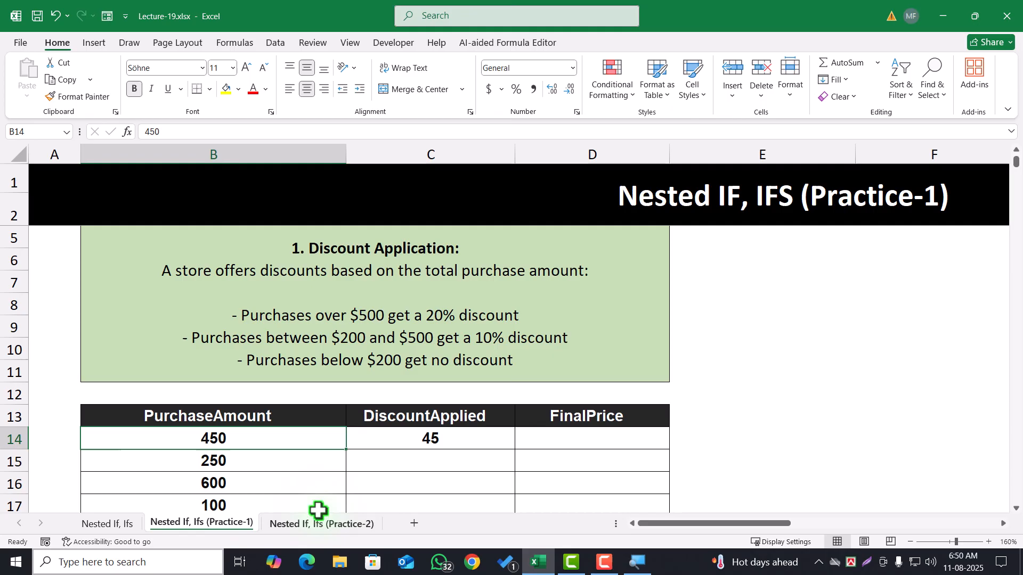
{"action": "left_click", "coordinate": [437, 440]}
Set the purchase amount in B14 to 1000 and compare it with the discount in C14
{"action": "left_click", "coordinate": [298, 441]}
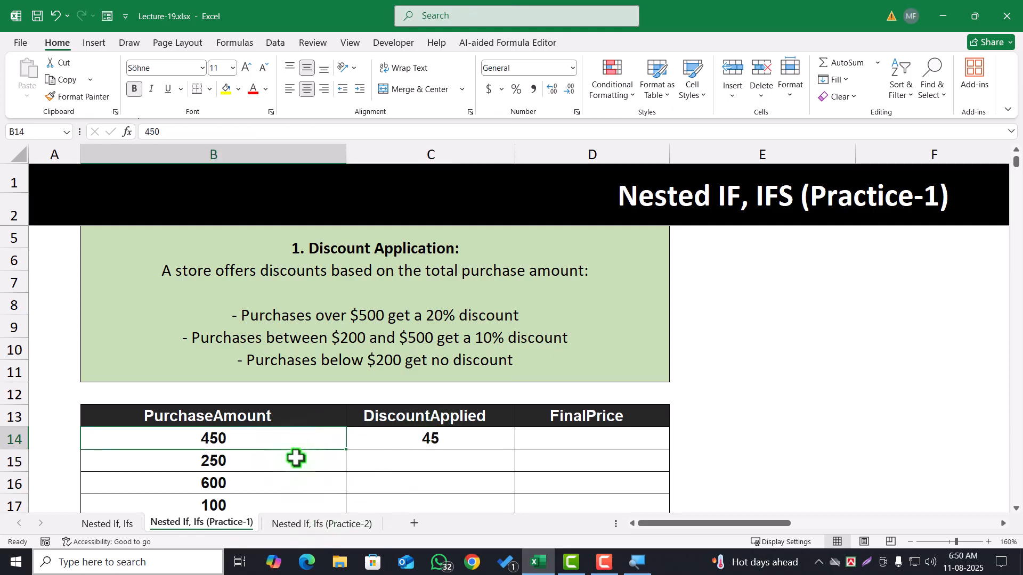
{"action": "type", "text": "1000"}
{"action": "key", "text": "Return"}
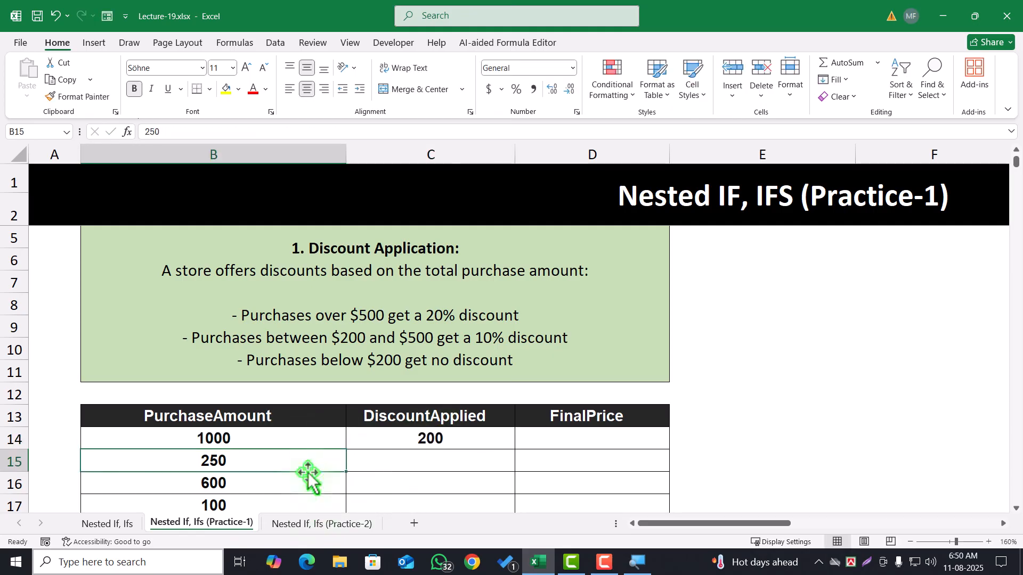
{"action": "left_click", "coordinate": [460, 445]}
{"action": "left_click", "coordinate": [336, 440]}
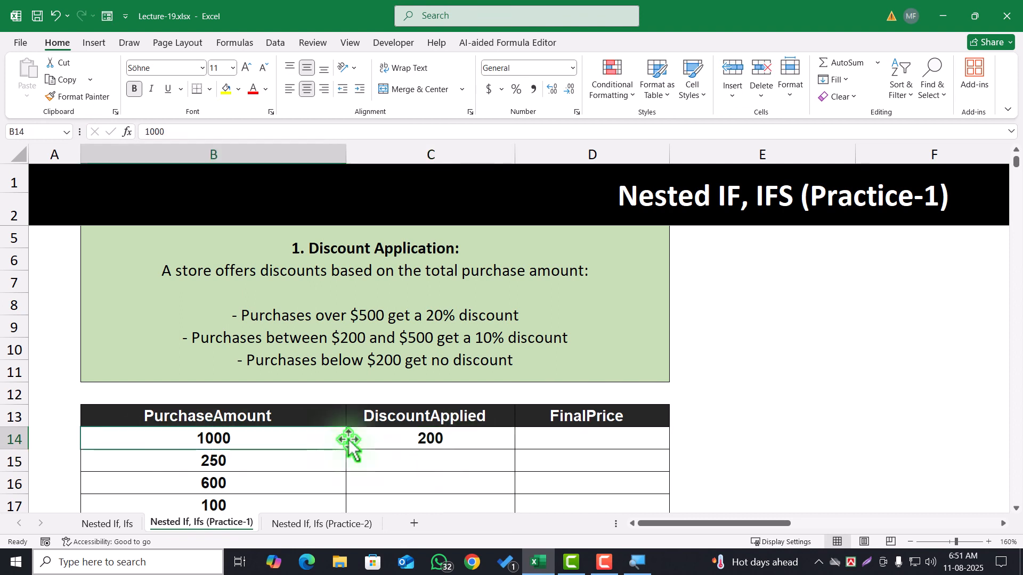
Fill C14's nested IF formula down the DiscountApplied column to C21 and check the copied formula in C19
{"action": "left_click", "coordinate": [443, 434]}
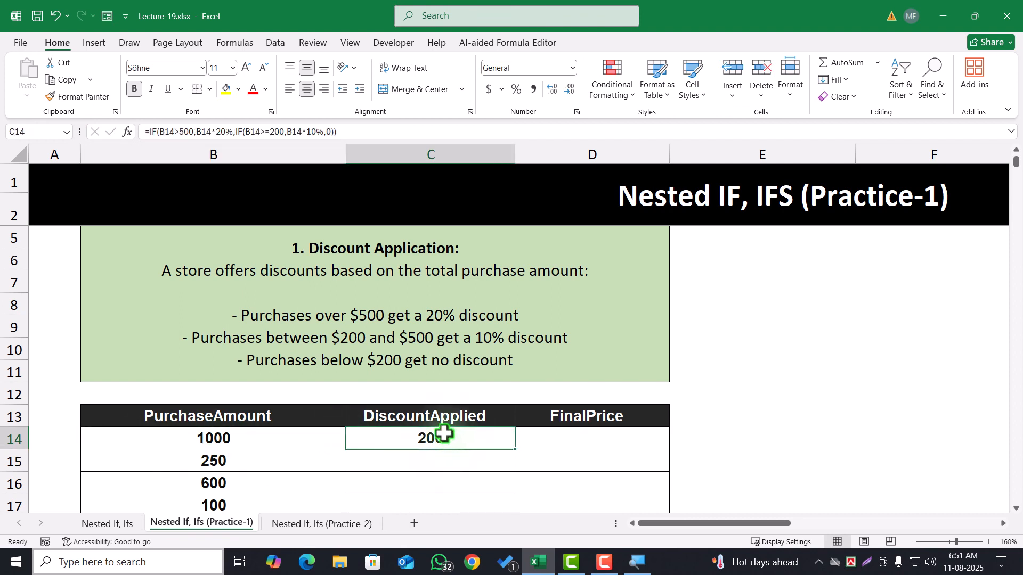
{"action": "double_click", "coordinate": [515, 449]}
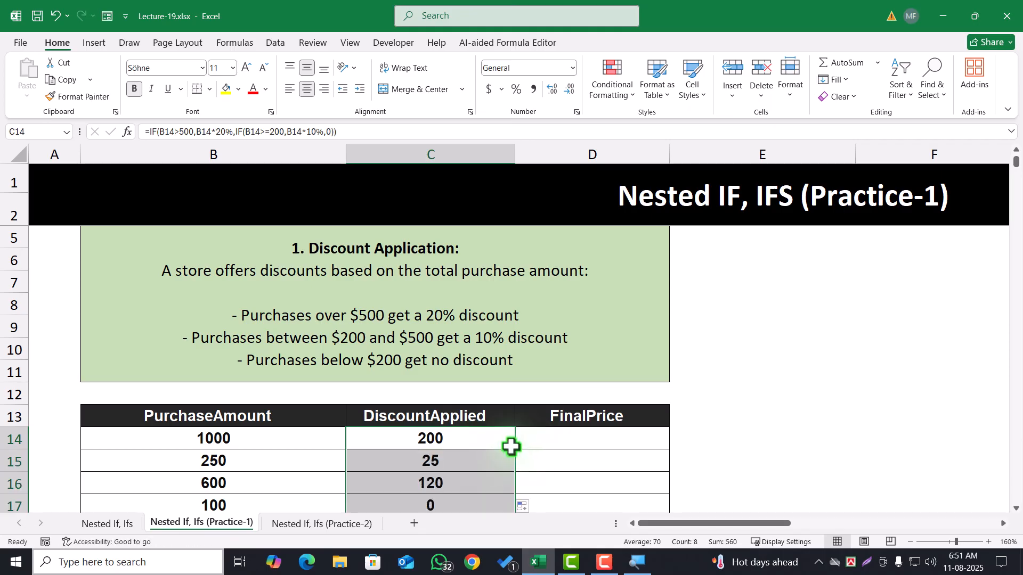
{"action": "scroll", "coordinate": [495, 450], "scroll_direction": "down", "scroll_amount": 2}
{"action": "left_click", "coordinate": [441, 421]}
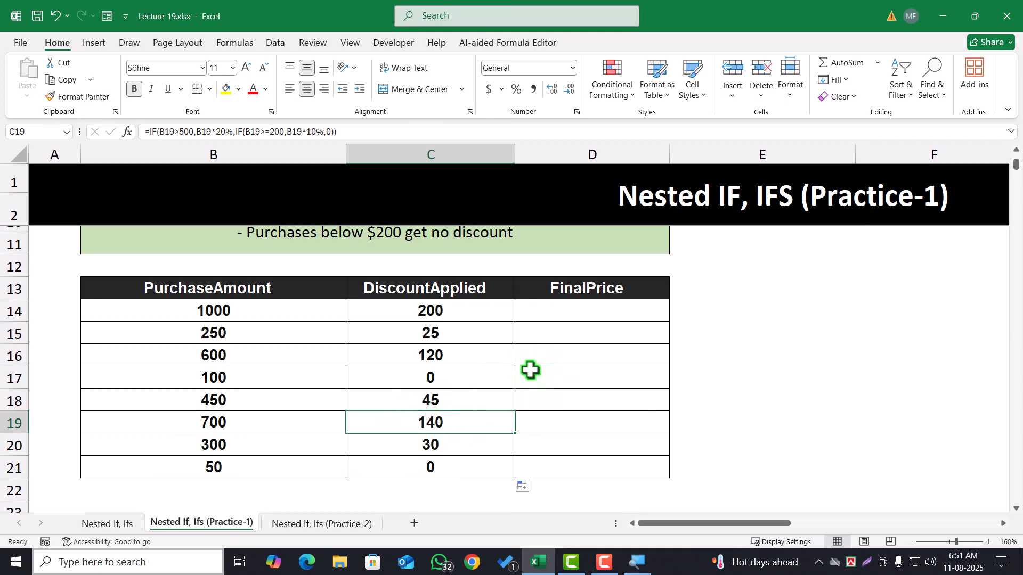
Calculate the first FinalPrice in D14 by subtracting the discount from the purchase amount with =B14-C14
{"action": "left_click", "coordinate": [566, 316]}
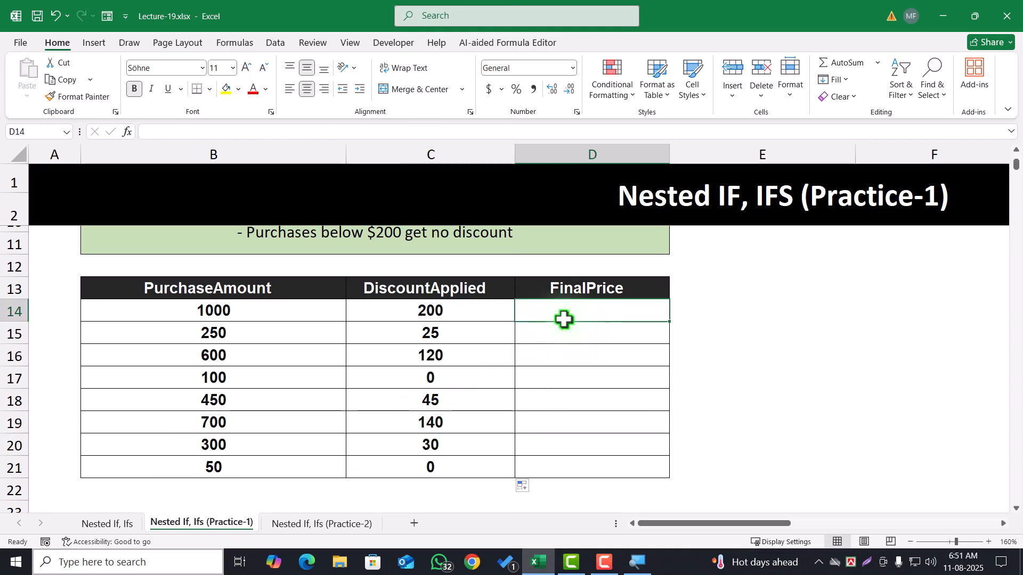
{"action": "type", "text": "="}
{"action": "left_click", "coordinate": [271, 308]}
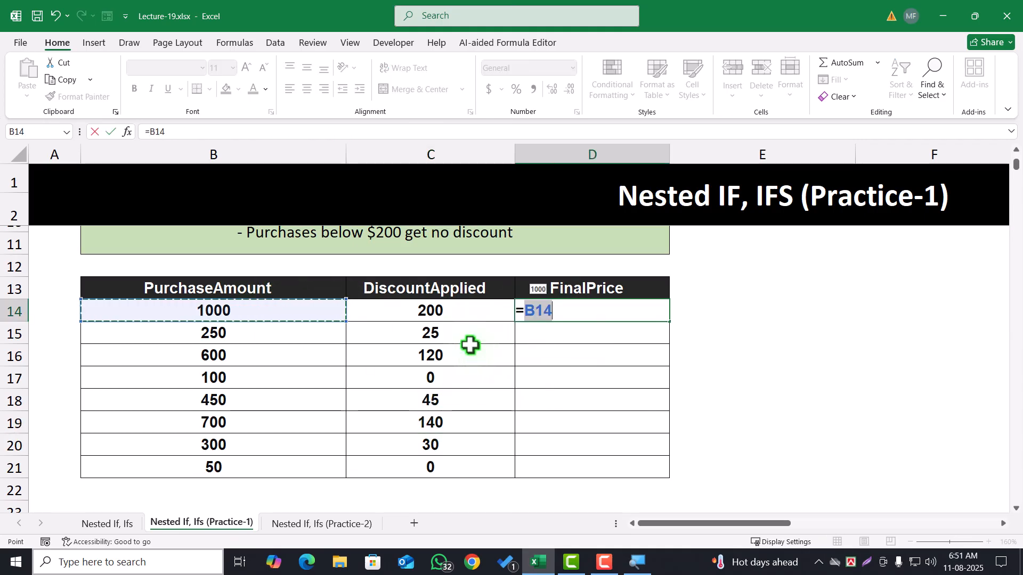
{"action": "type", "text": "-"}
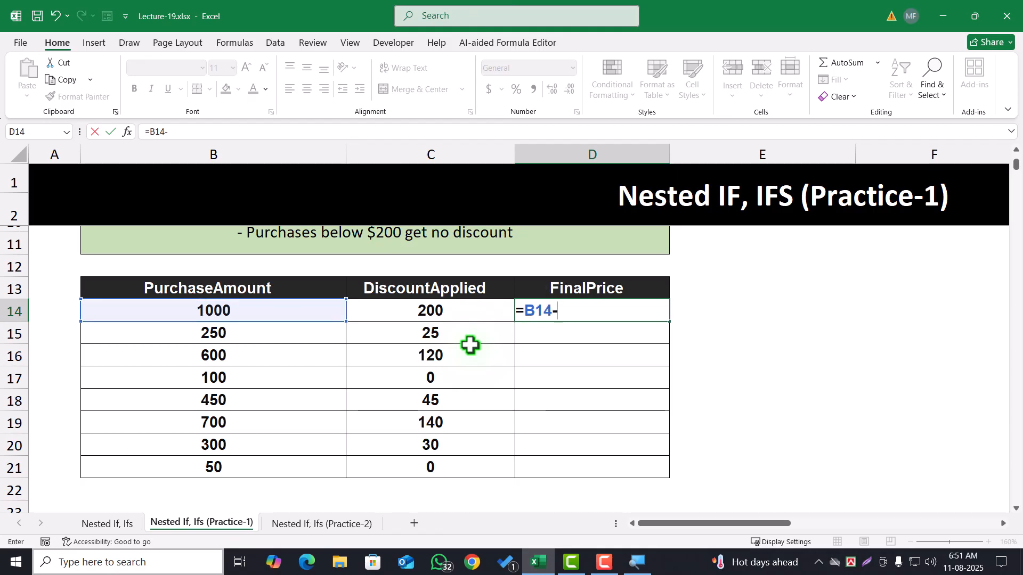
{"action": "left_click", "coordinate": [468, 315]}
{"action": "key", "text": "Return"}
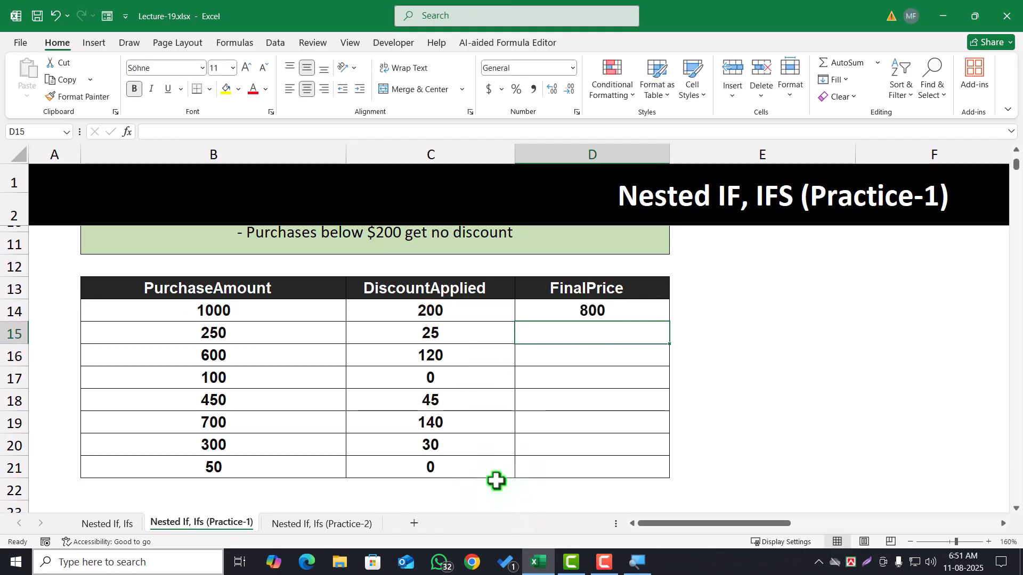
Fill the subtraction formula in D14 down the FinalPrice column to D21
{"action": "left_click", "coordinate": [622, 310]}
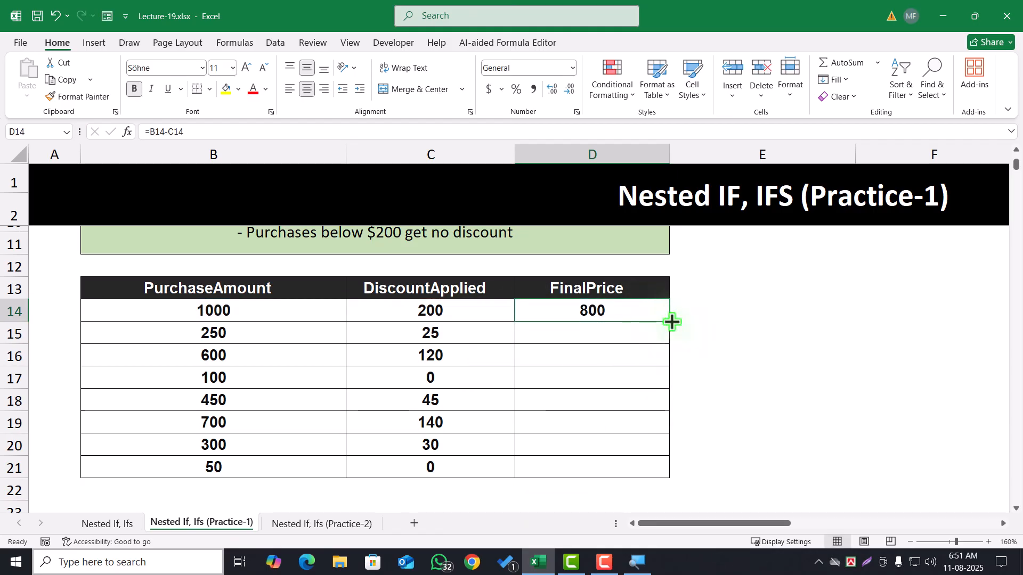
{"action": "double_click", "coordinate": [669, 321]}
{"action": "left_click", "coordinate": [748, 353]}
{"action": "scroll", "coordinate": [459, 314], "scroll_direction": "down", "scroll_amount": 4}
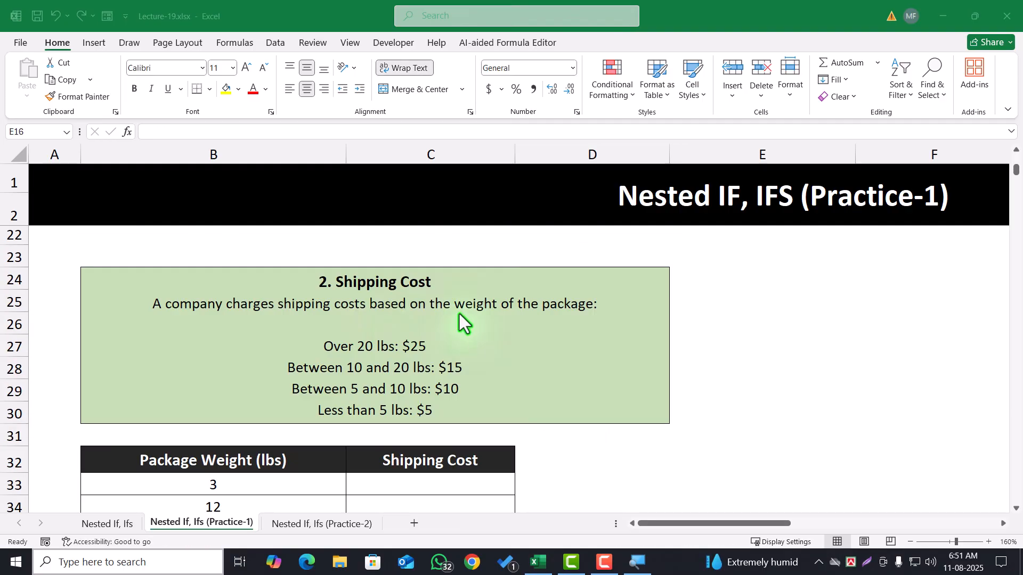
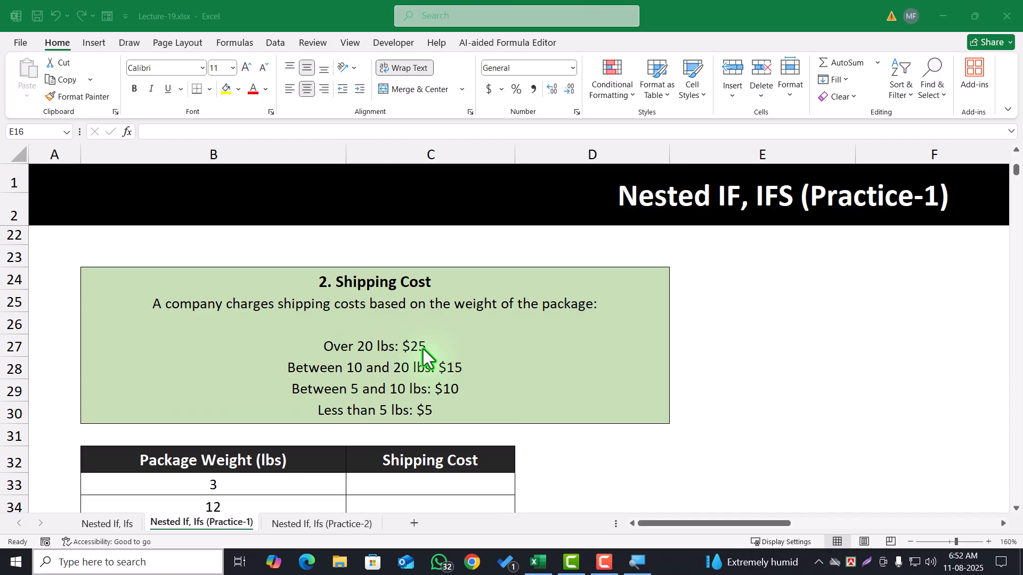
{"action": "scroll", "coordinate": [422, 352], "scroll_direction": "down", "scroll_amount": 5, "text": "ctrl"}
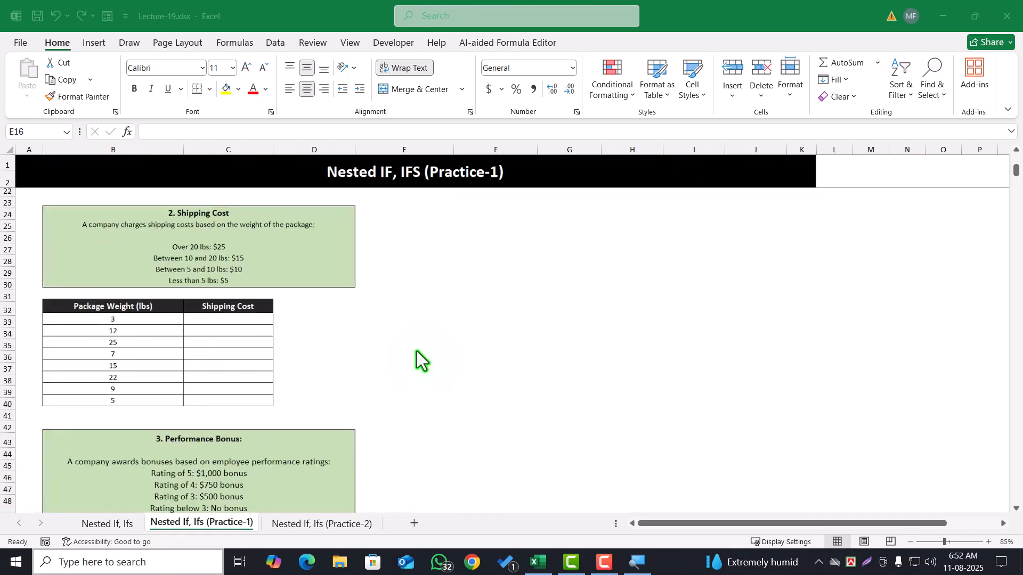
{"action": "scroll", "coordinate": [298, 349], "scroll_direction": "up", "scroll_amount": 5}
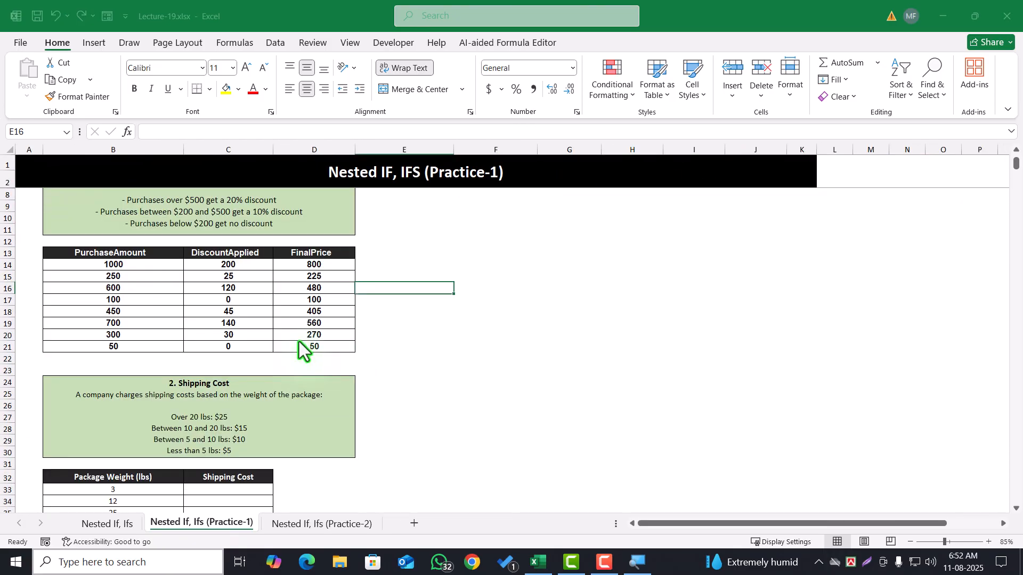
{"action": "scroll", "coordinate": [299, 342], "scroll_direction": "up", "scroll_amount": 3, "text": "ctrl"}
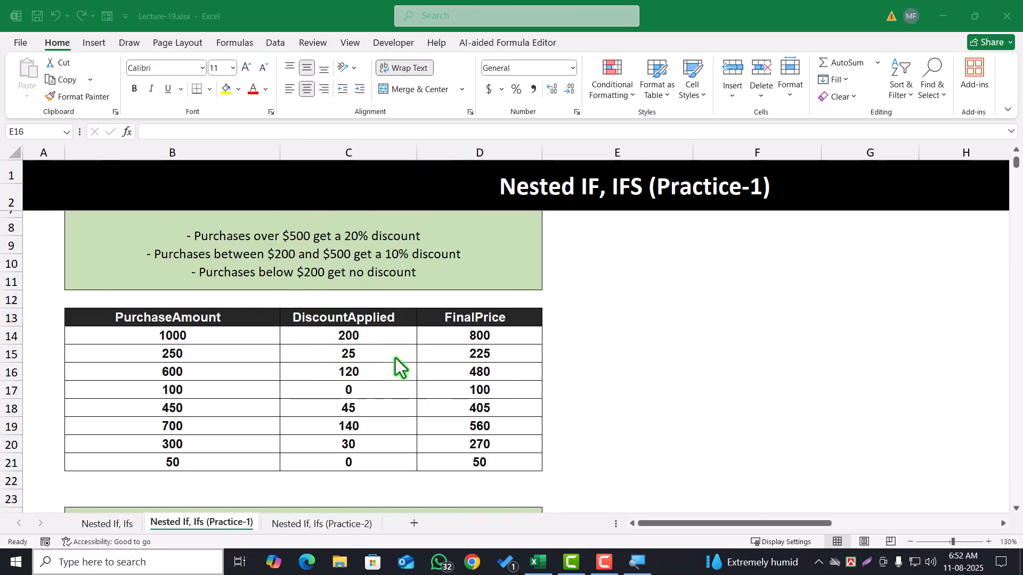
{"action": "scroll", "coordinate": [349, 304], "scroll_direction": "up", "scroll_amount": 1}
{"action": "scroll", "coordinate": [348, 305], "scroll_direction": "down", "scroll_amount": 4}
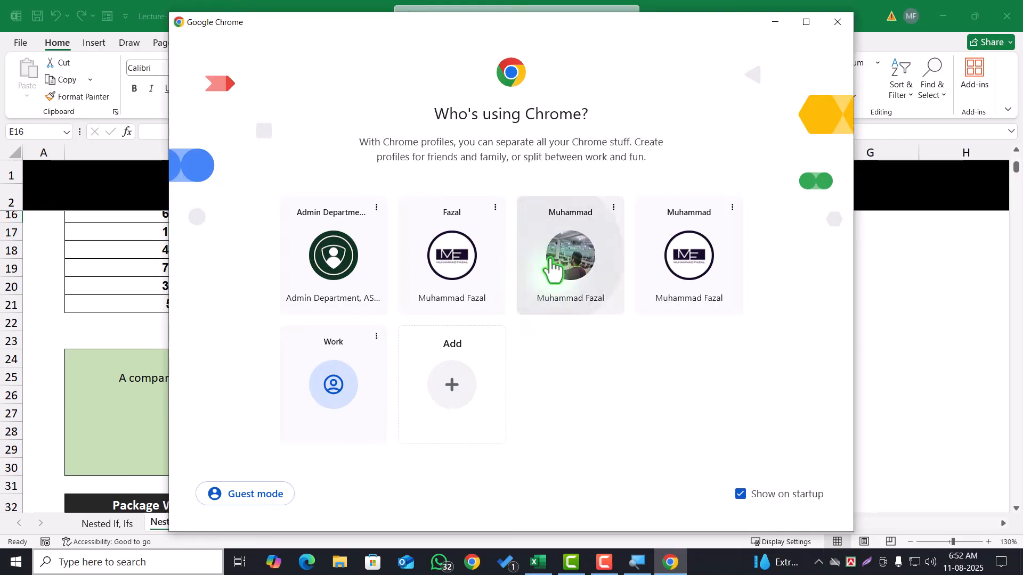
Switch to Chrome, open a browser profile and search Google for "what is ibs"
{"action": "left_click", "coordinate": [548, 270]}
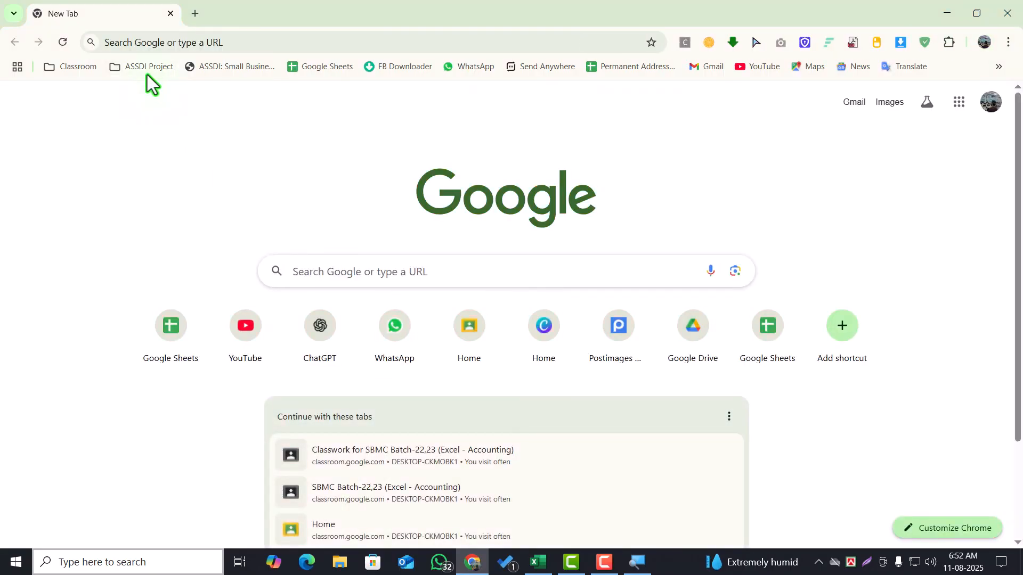
{"action": "left_click", "coordinate": [147, 43]}
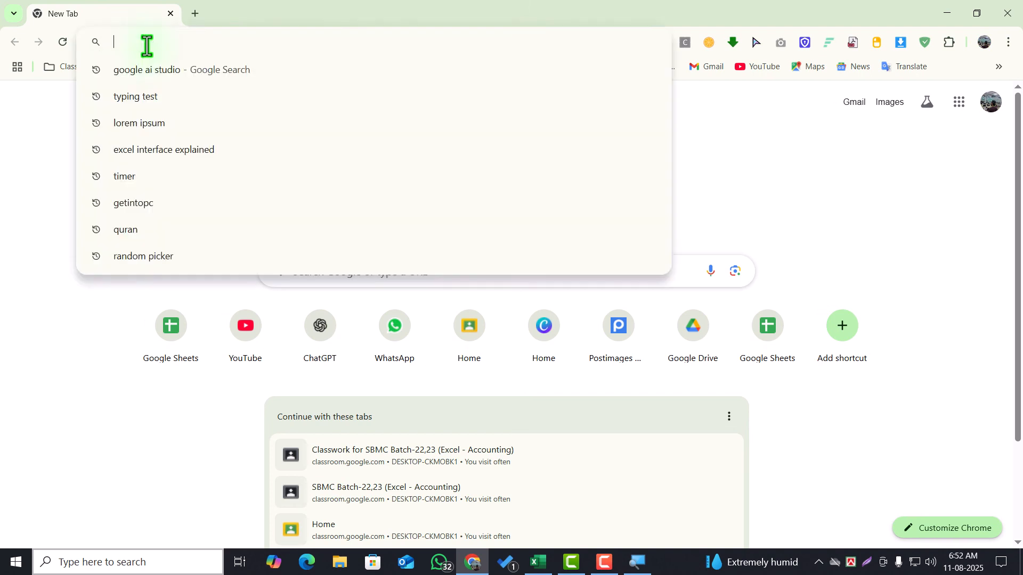
{"action": "type", "text": "what"}
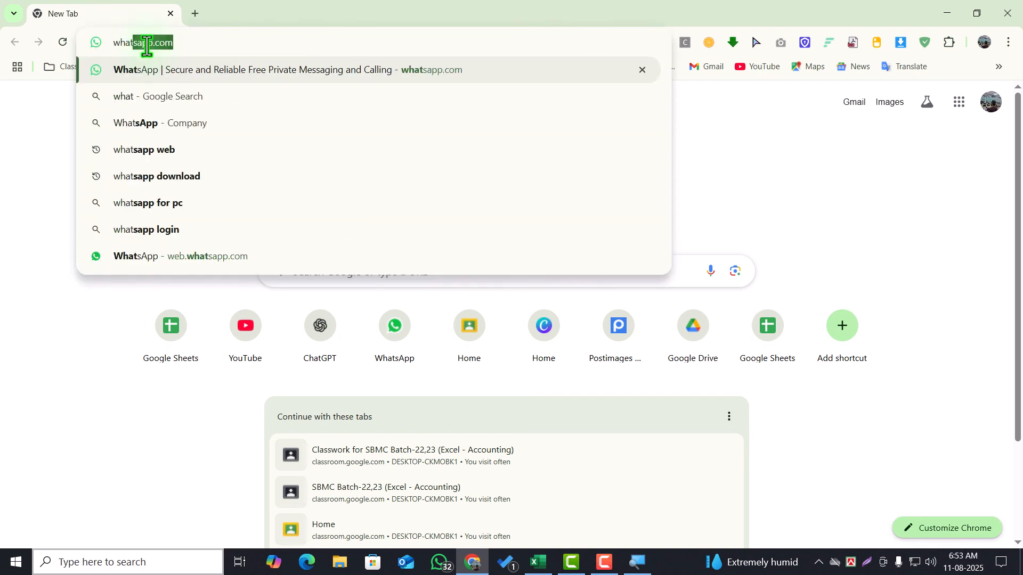
{"action": "type", "text": " is ibs"}
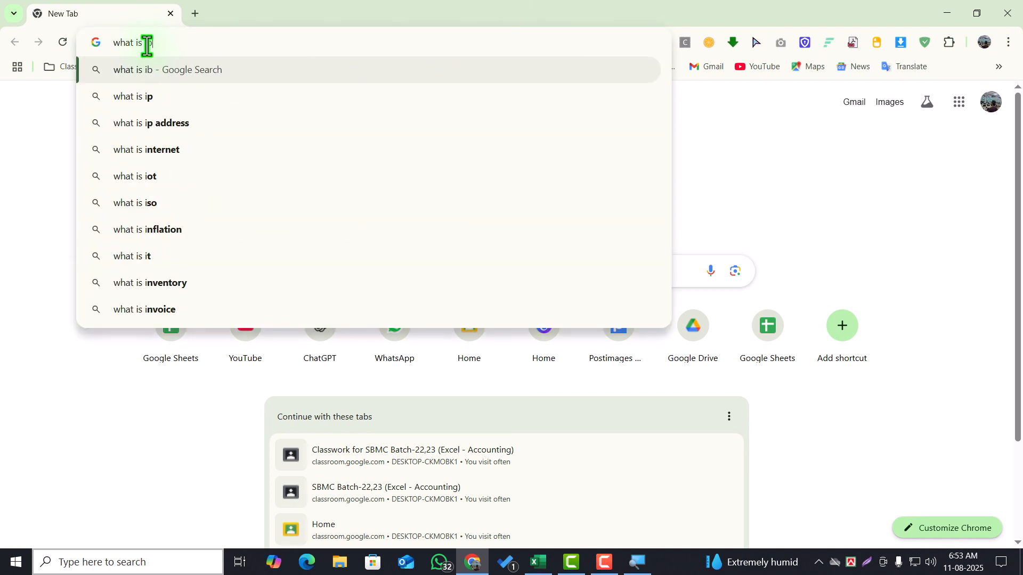
{"action": "key", "text": "Return"}
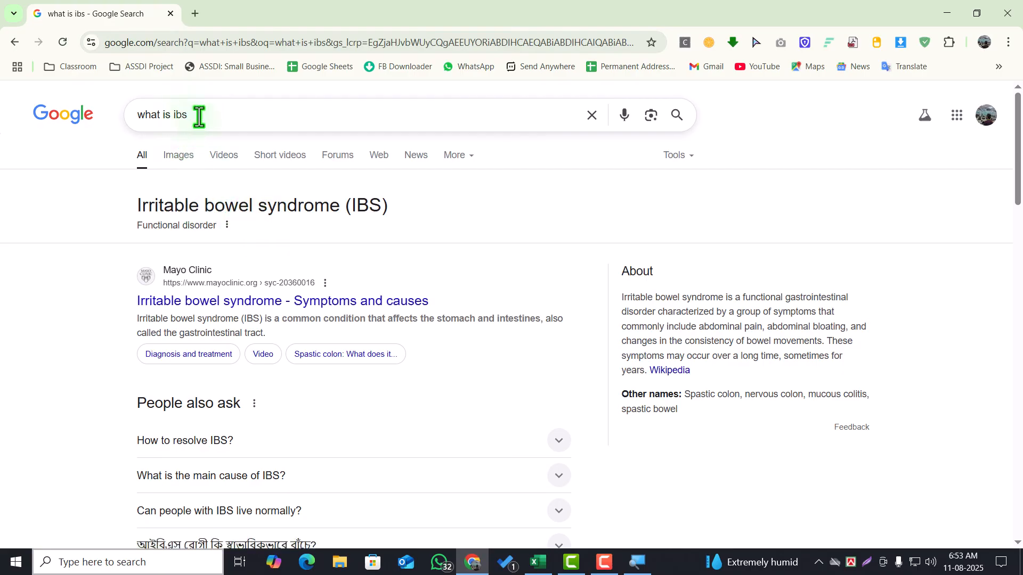
Correct the search to "what is lbs" and highlight the phrase "a unit of weight" in the overview's definition
{"action": "left_click_drag", "start_coordinate": [201, 114], "coordinate": [173, 120]}
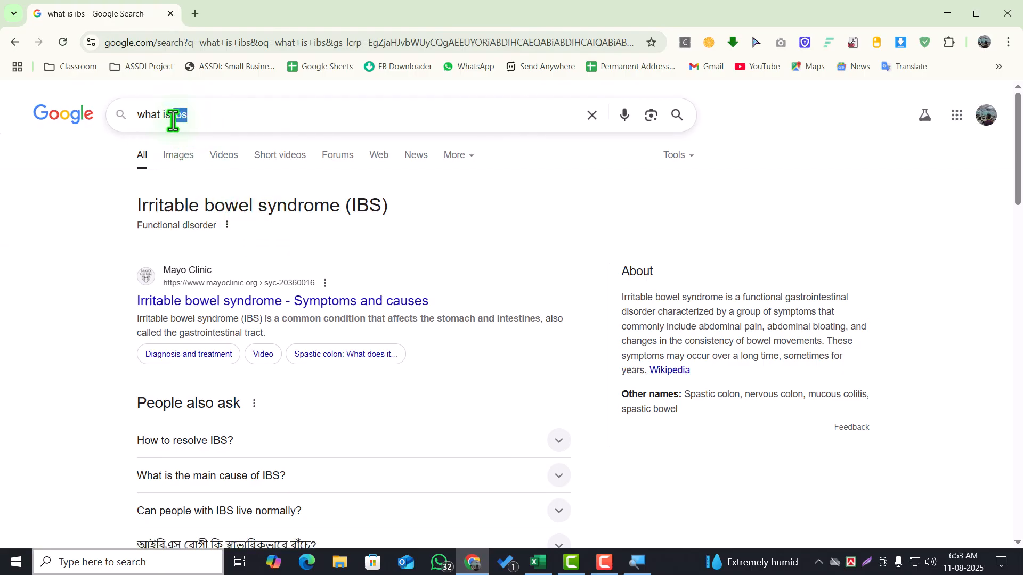
{"action": "type", "text": "lb"}
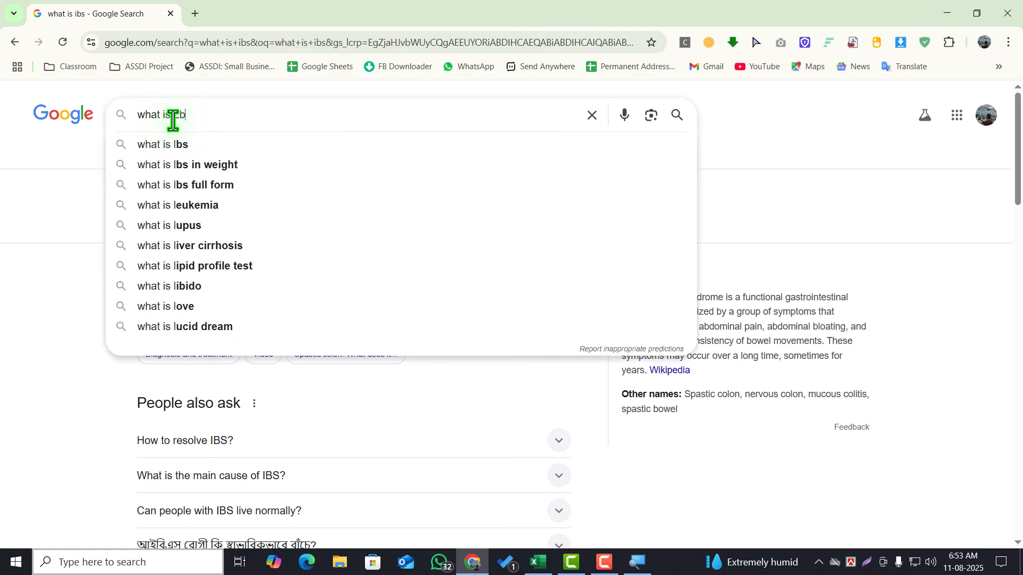
{"action": "type", "text": "s"}
{"action": "key", "text": "Return"}
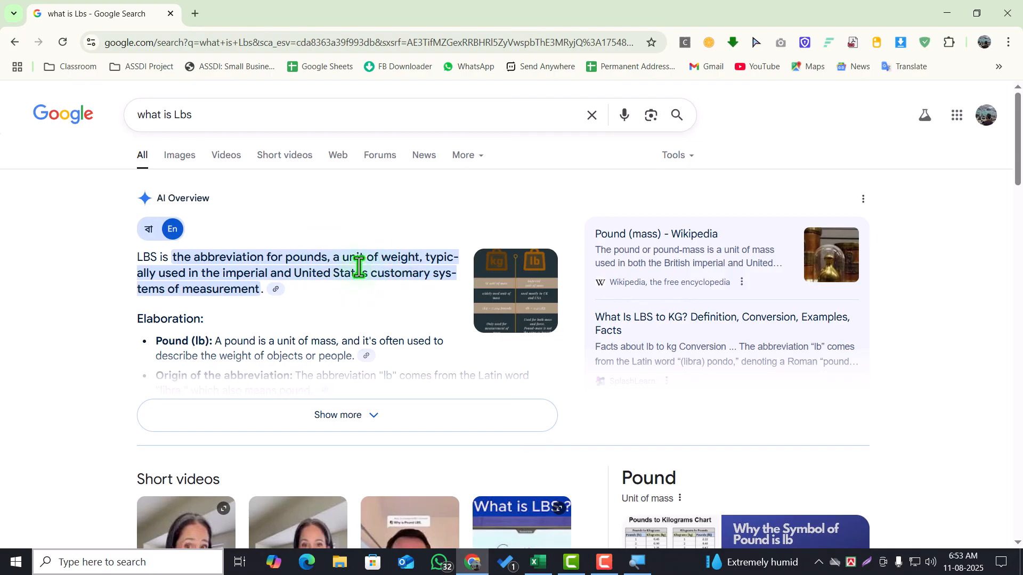
{"action": "left_click_drag", "start_coordinate": [333, 263], "coordinate": [420, 265]}
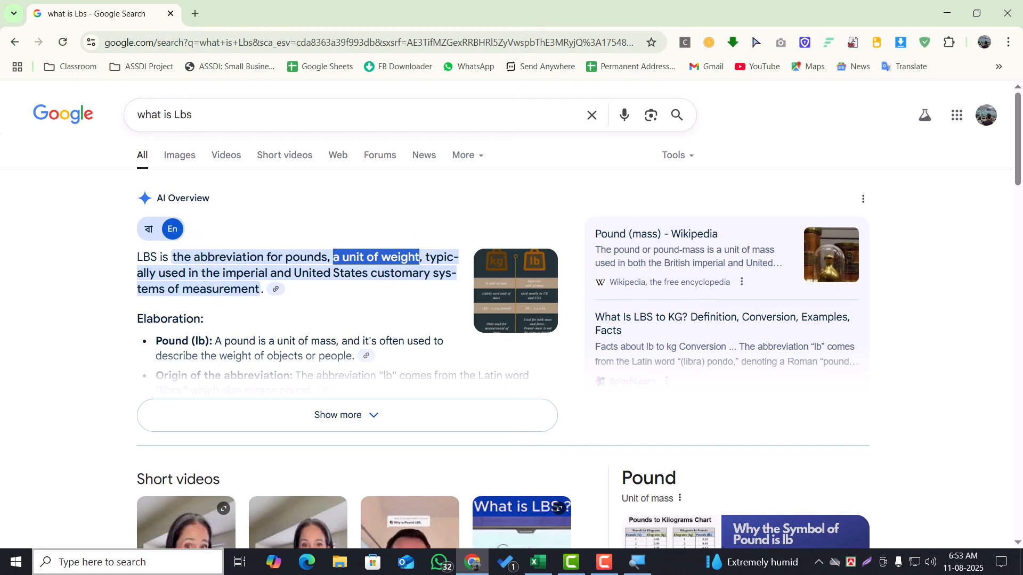
Return to the Excel workbook and review the weight tiers and charges in the Shipping Cost problem
{"action": "key", "text": "alt+Tab"}
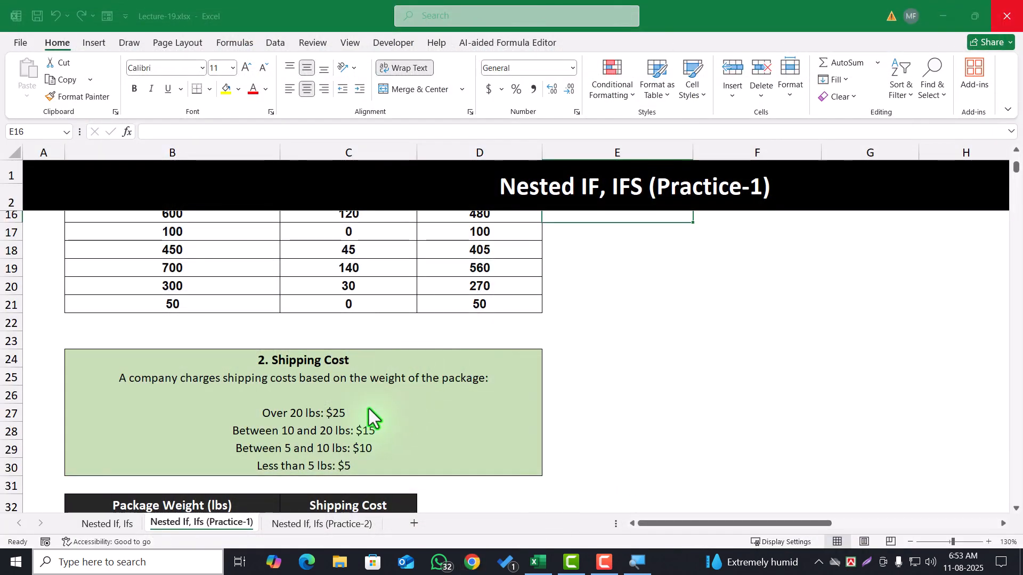
{"action": "key", "text": "super"}
{"action": "key", "text": "super"}
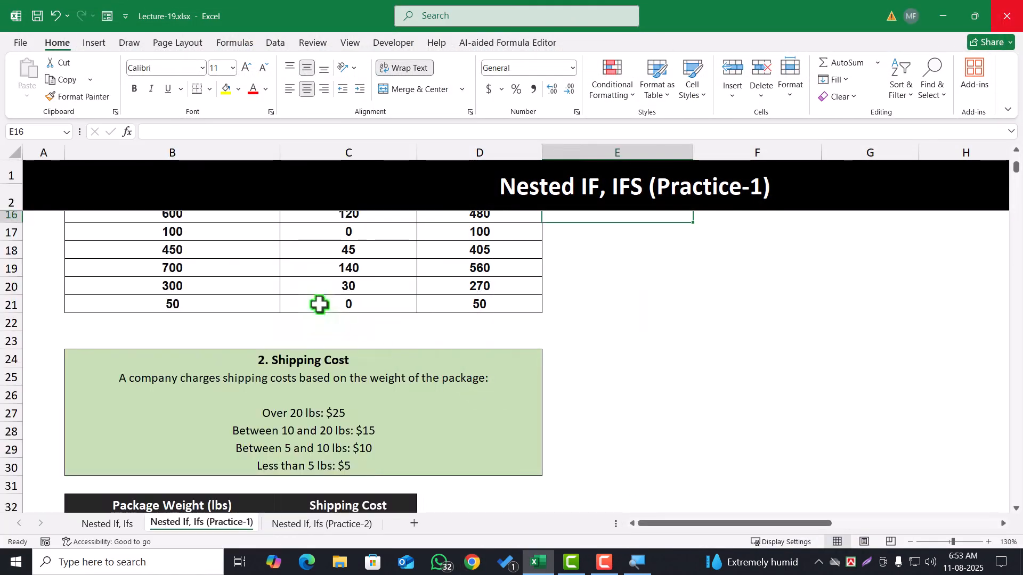
{"action": "scroll", "coordinate": [320, 304], "scroll_direction": "up", "scroll_amount": 3}
{"action": "scroll", "coordinate": [349, 402], "scroll_direction": "down", "scroll_amount": 2}
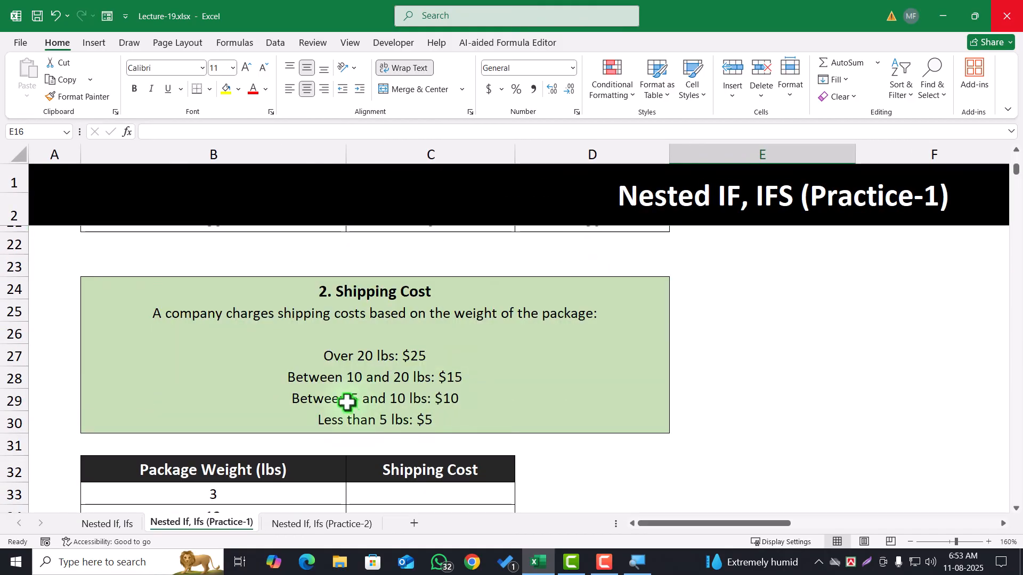
{"action": "scroll", "coordinate": [345, 401], "scroll_direction": "up", "scroll_amount": 1}
{"action": "scroll", "coordinate": [345, 400], "scroll_direction": "down", "scroll_amount": 1}
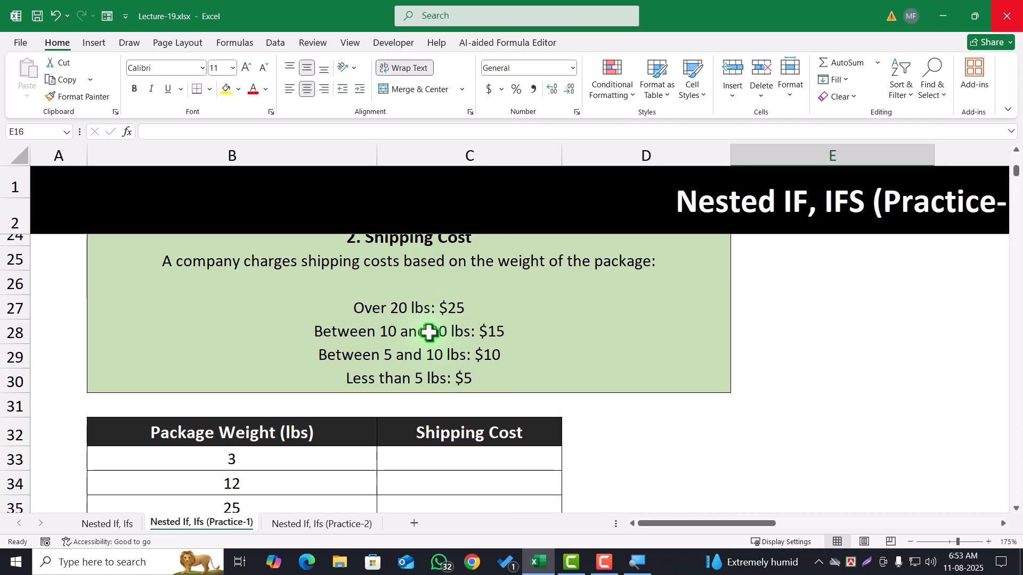
{"action": "left_click", "coordinate": [456, 312]}
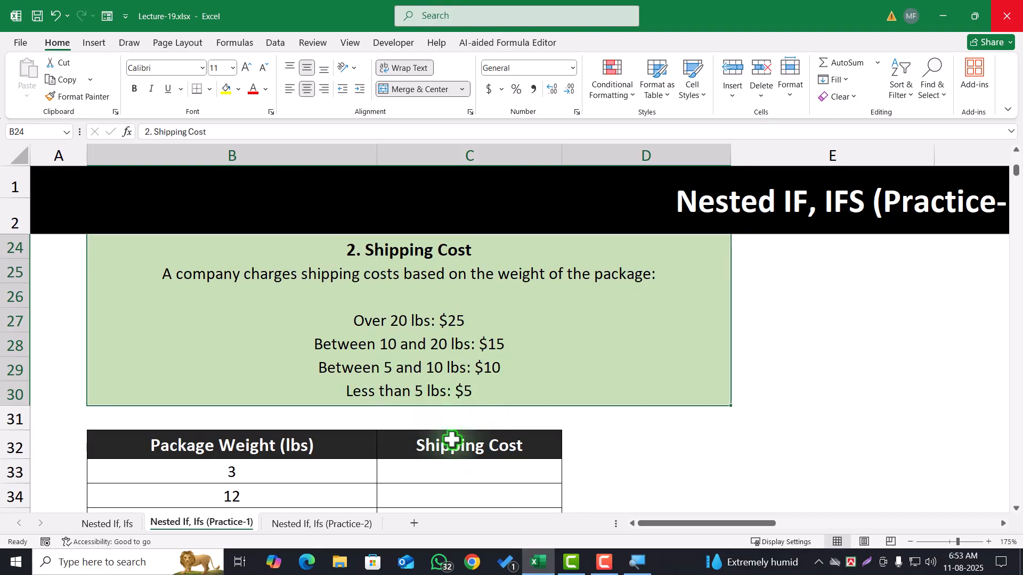
Start an IFS formula in C33, the first Shipping Cost cell, with the test B33>20
{"action": "scroll", "coordinate": [435, 413], "scroll_direction": "down", "scroll_amount": 2}
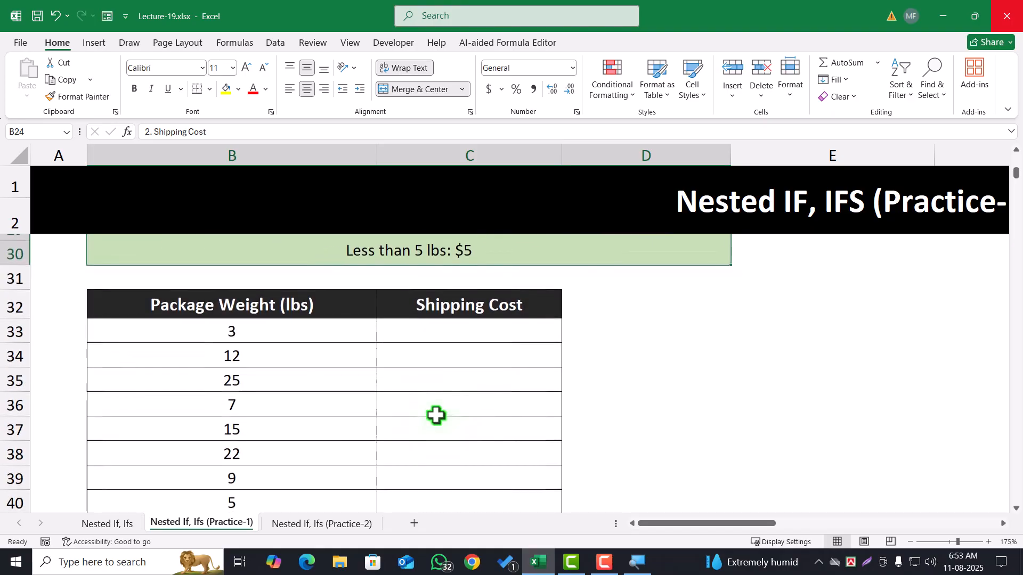
{"action": "left_click", "coordinate": [440, 331]}
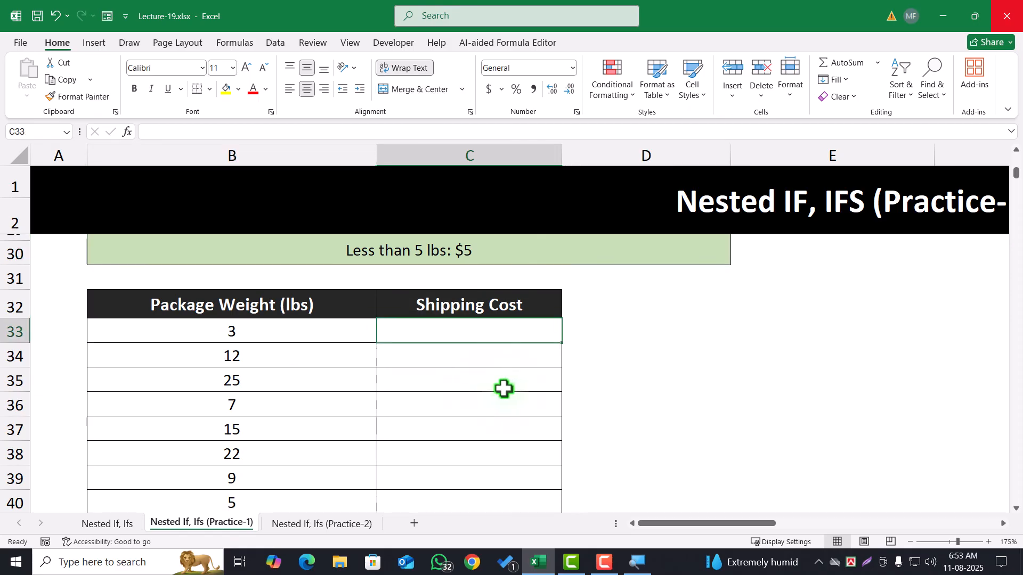
{"action": "scroll", "coordinate": [427, 404], "scroll_direction": "up", "scroll_amount": 1}
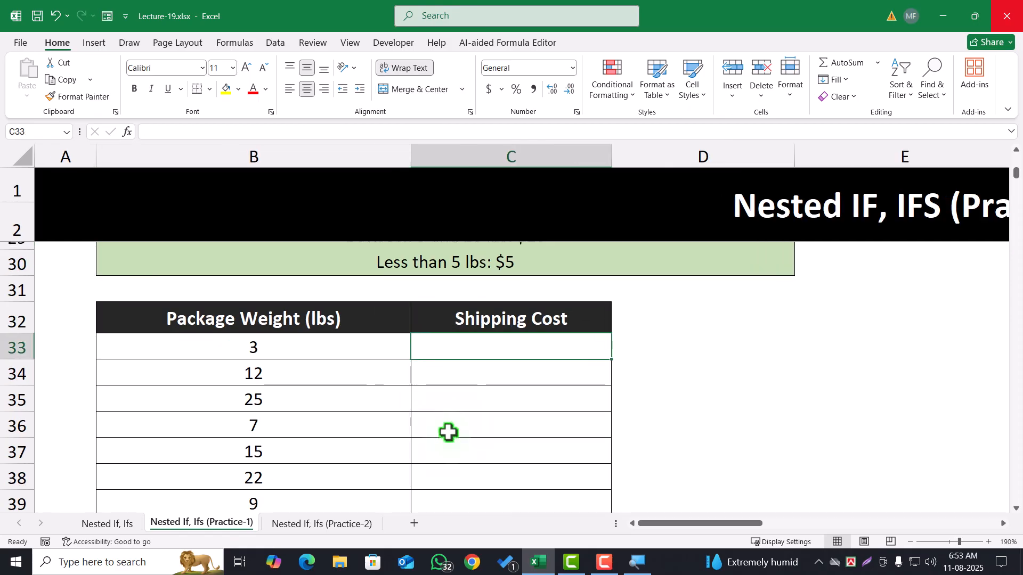
{"action": "type", "text": "=ifs"}
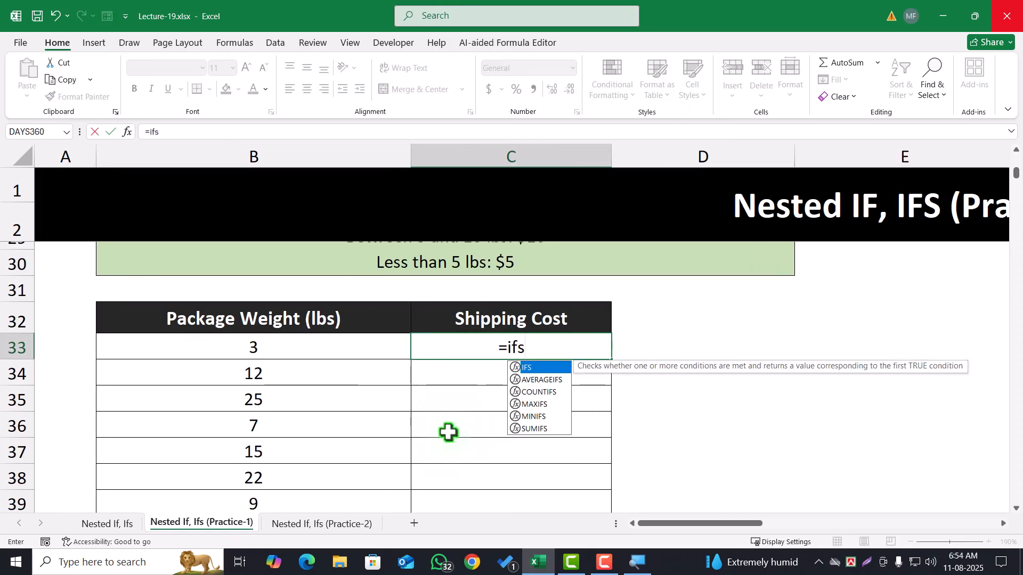
{"action": "key", "text": "Tab"}
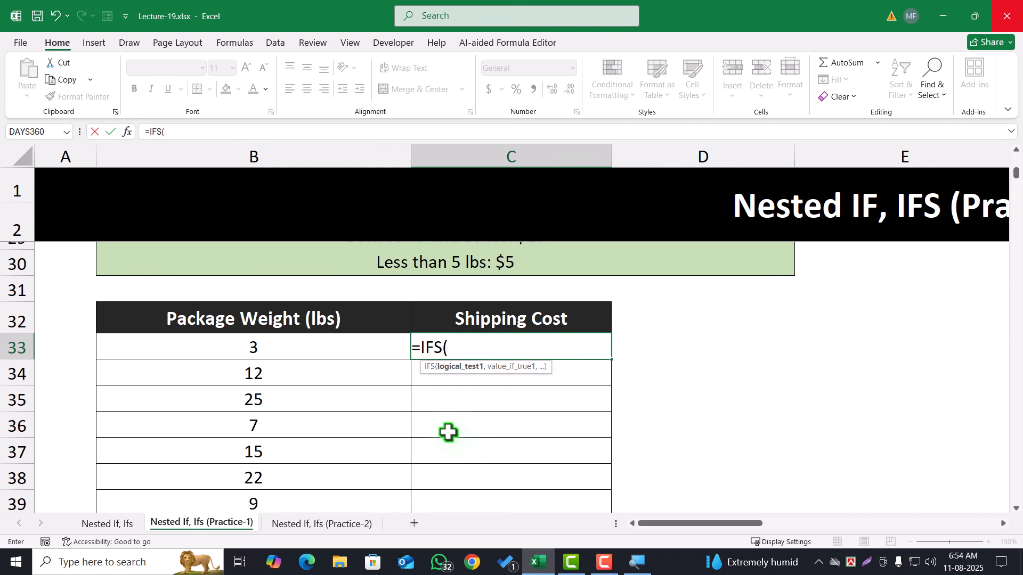
{"action": "left_click", "coordinate": [277, 351]}
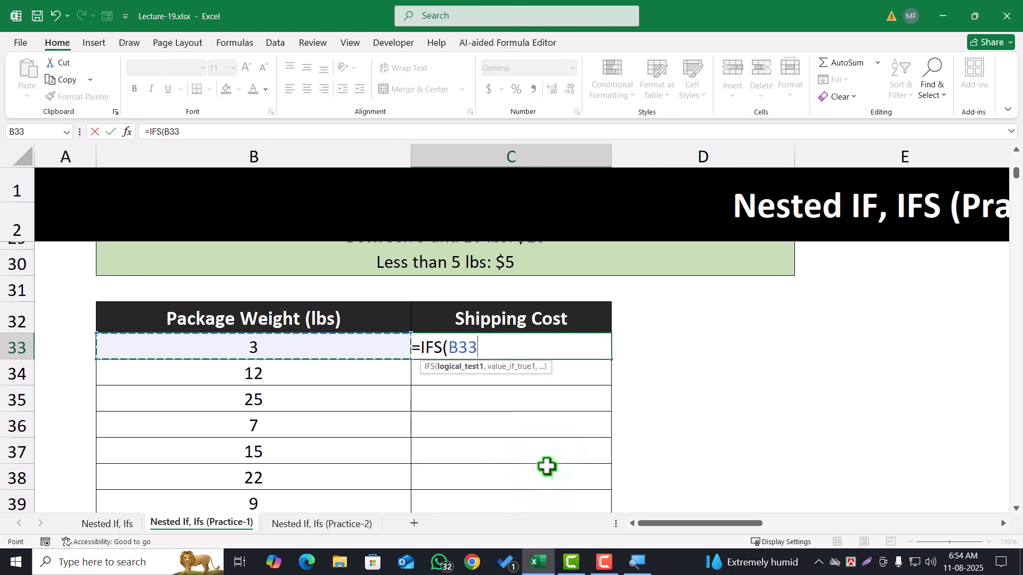
{"action": "type", "text": ">20"}
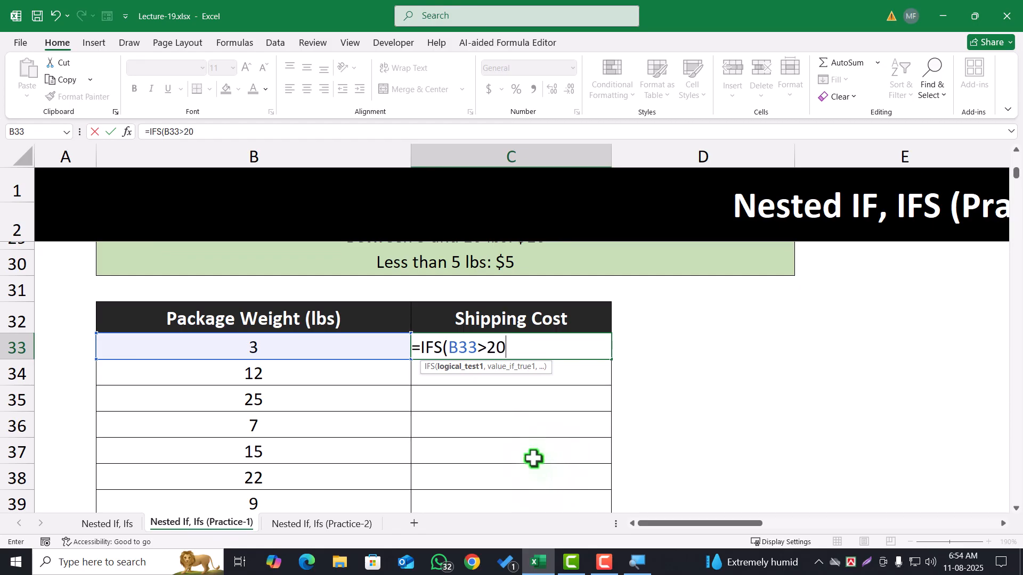
Add 25 as the value returned by the first IFS test in C33, leaving it unquoted as a number
{"action": "scroll", "coordinate": [534, 458], "scroll_direction": "up", "scroll_amount": 1}
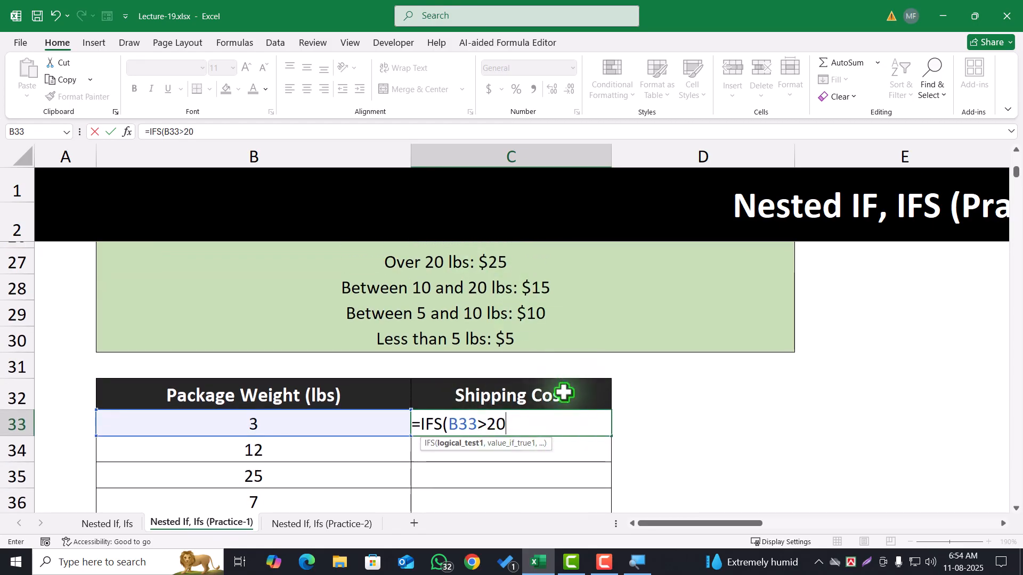
{"action": "type", "text": ","}
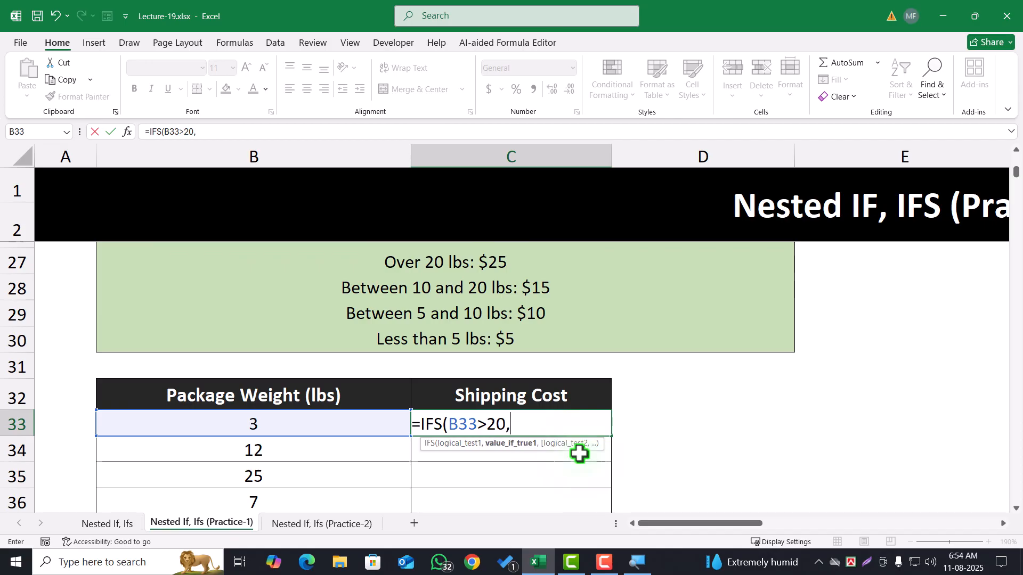
{"action": "type", "text": "25"}
{"action": "left_click", "coordinate": [512, 424]}
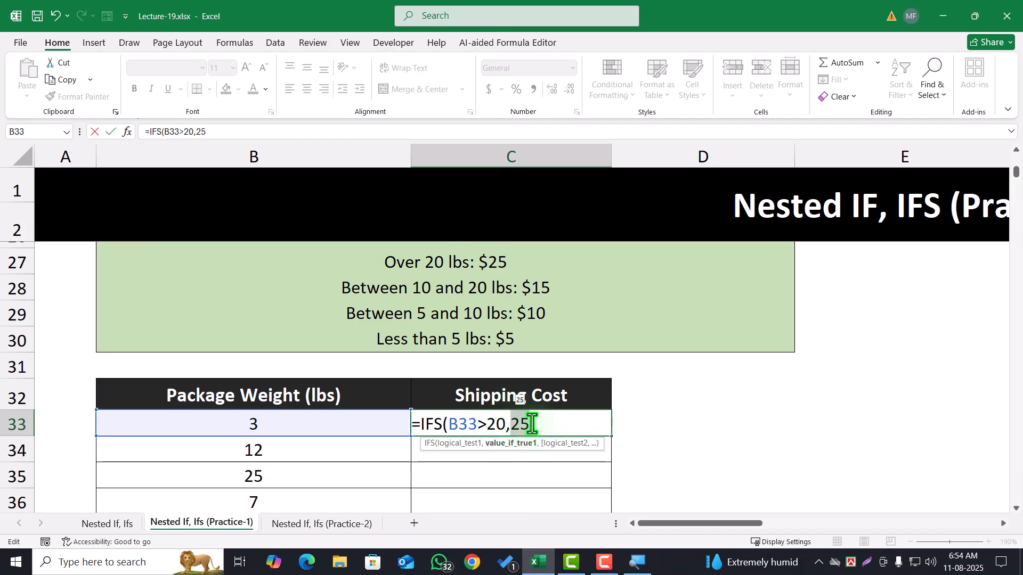
{"action": "left_click_drag", "start_coordinate": [511, 425], "coordinate": [538, 430]}
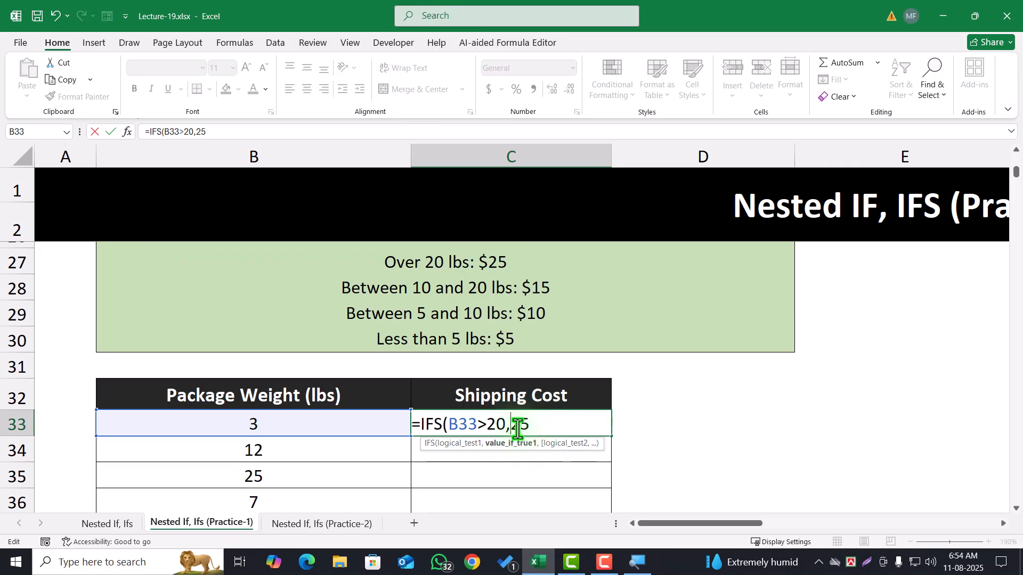
{"action": "double_click", "coordinate": [517, 426]}
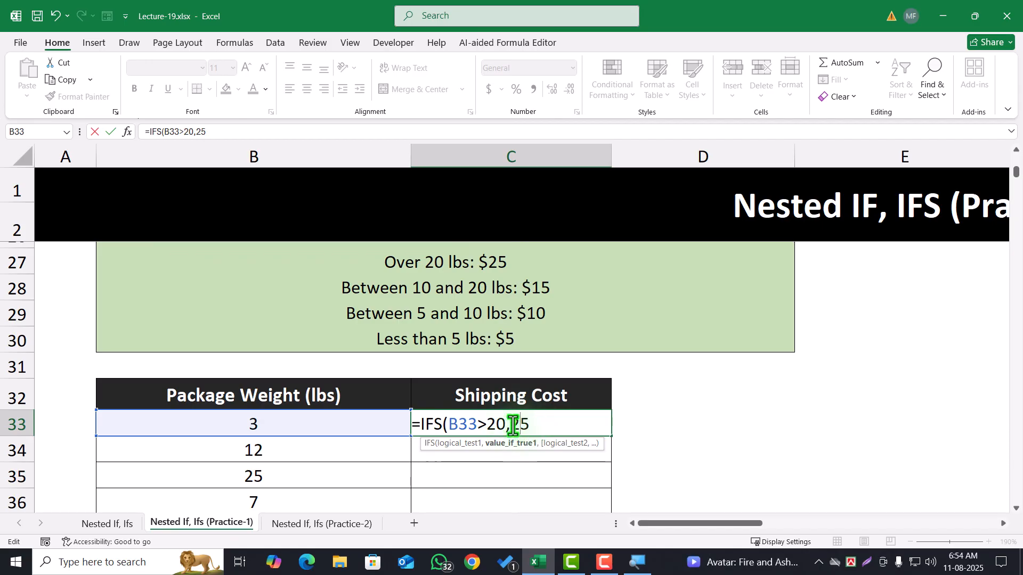
{"action": "left_click", "coordinate": [532, 426]}
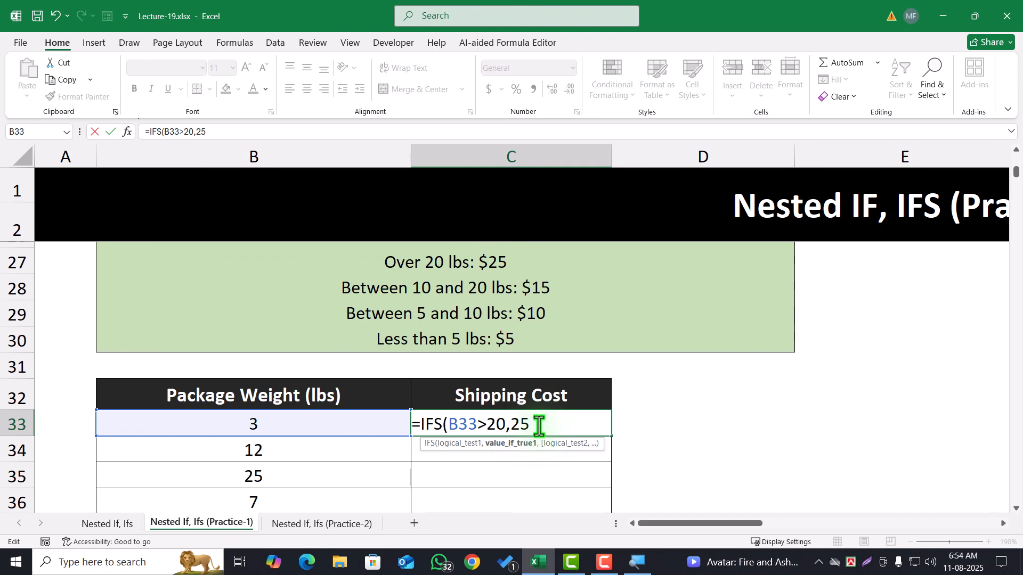
Add the second IFS test B33>=10 to the C33 formula, returning 15
{"action": "type", "text": ","}
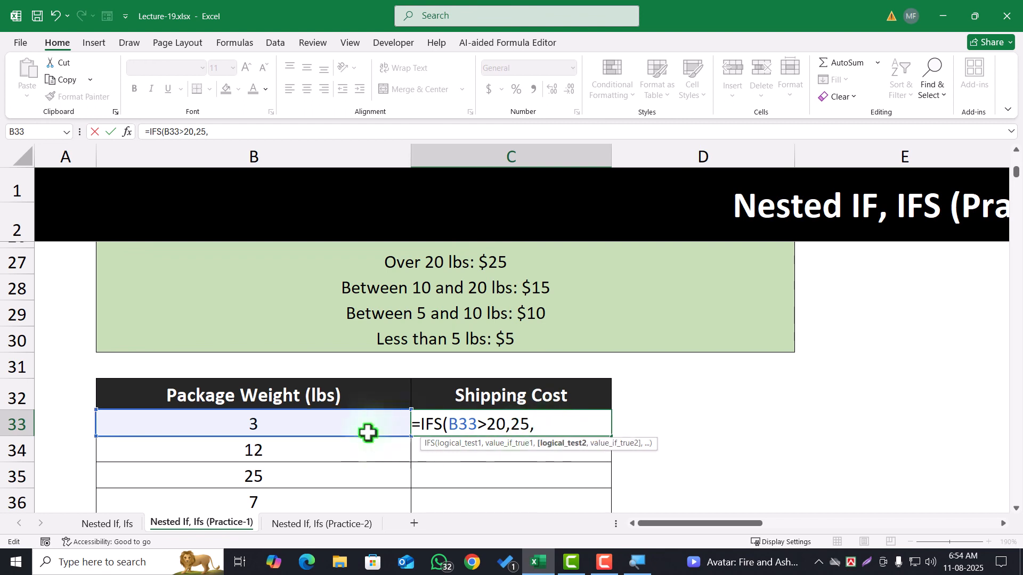
{"action": "left_click", "coordinate": [349, 427]}
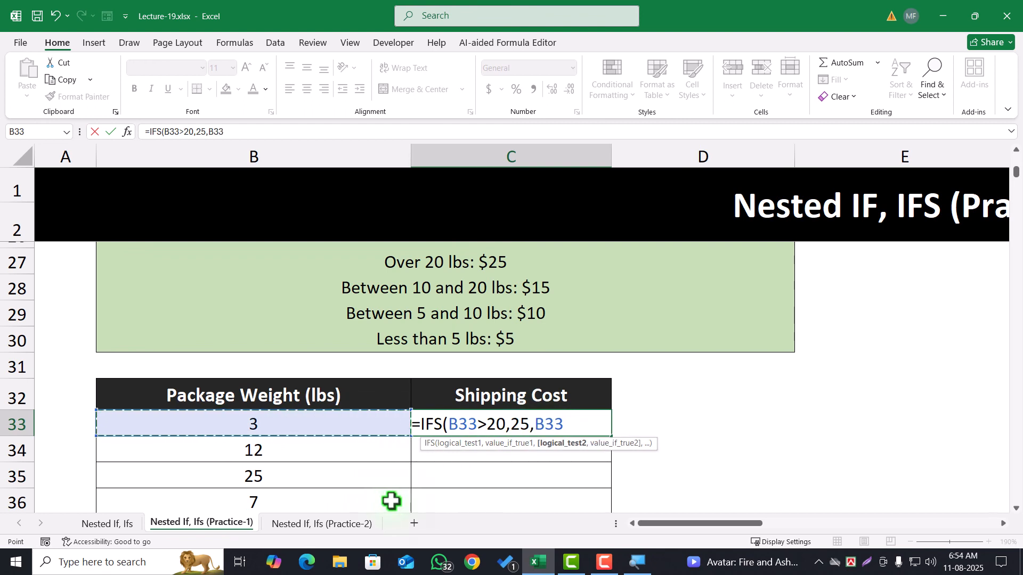
{"action": "type", "text": ">="}
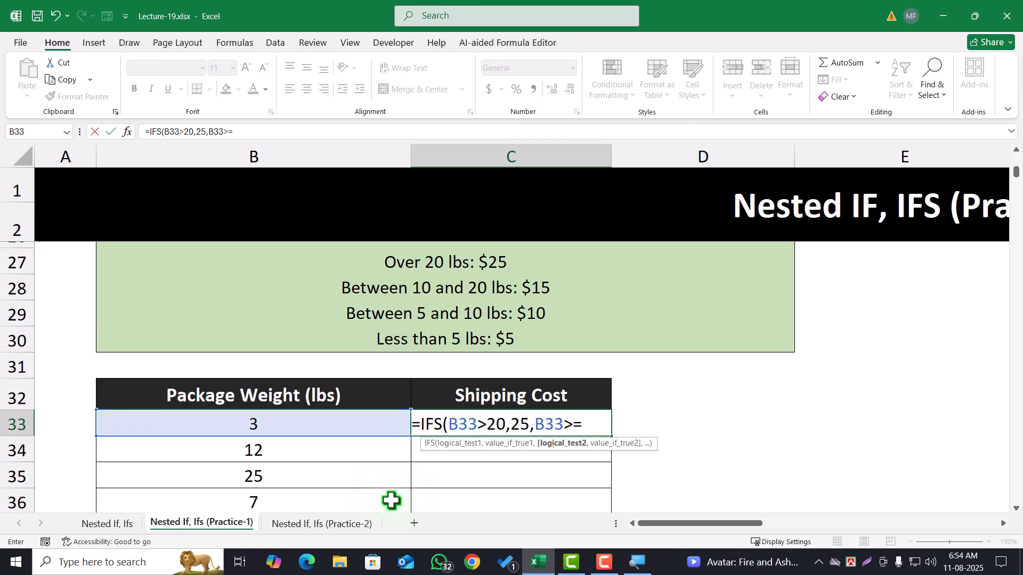
{"action": "type", "text": "10"}
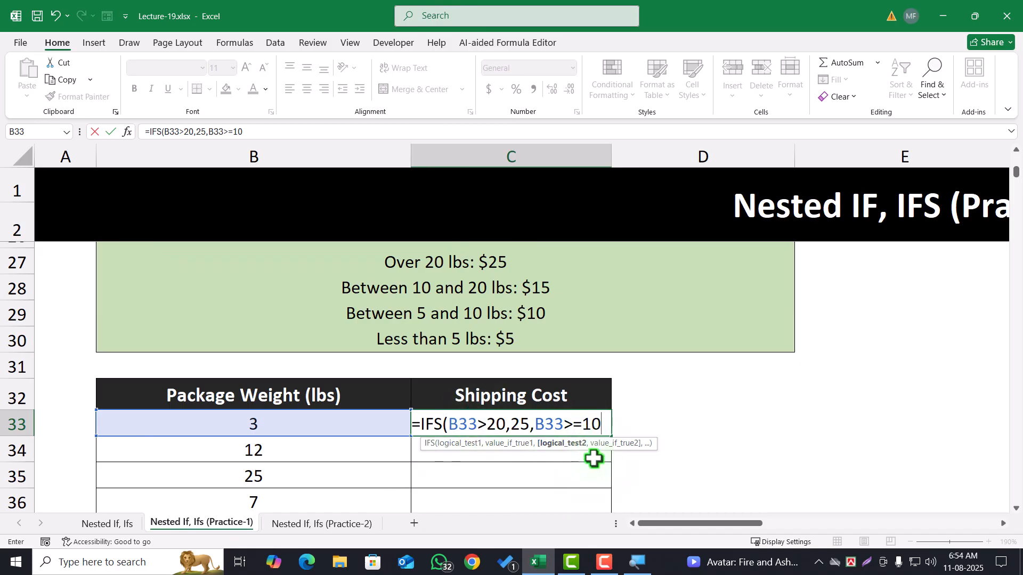
{"action": "type", "text": ",15"}
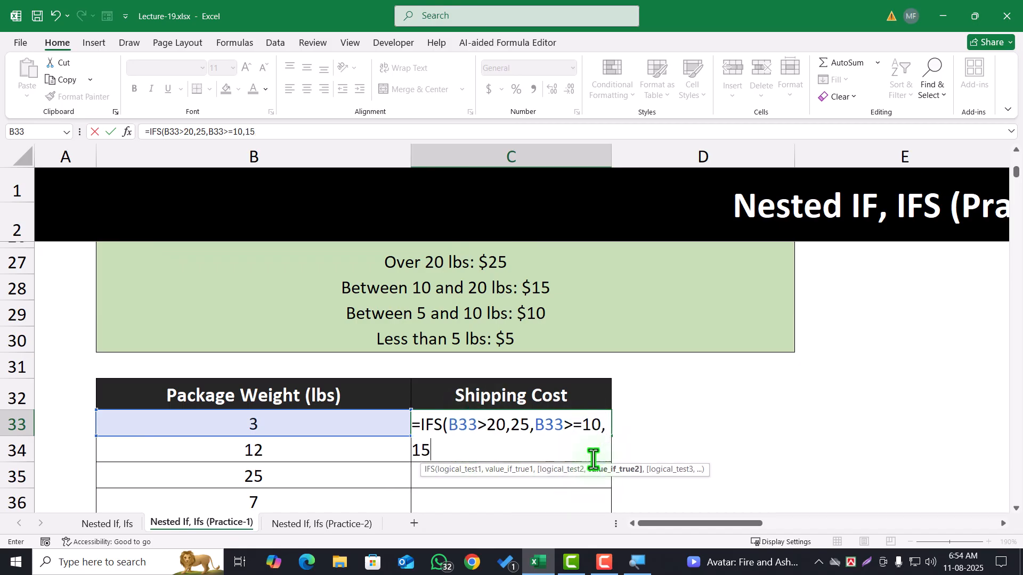
{"action": "type", "text": ","}
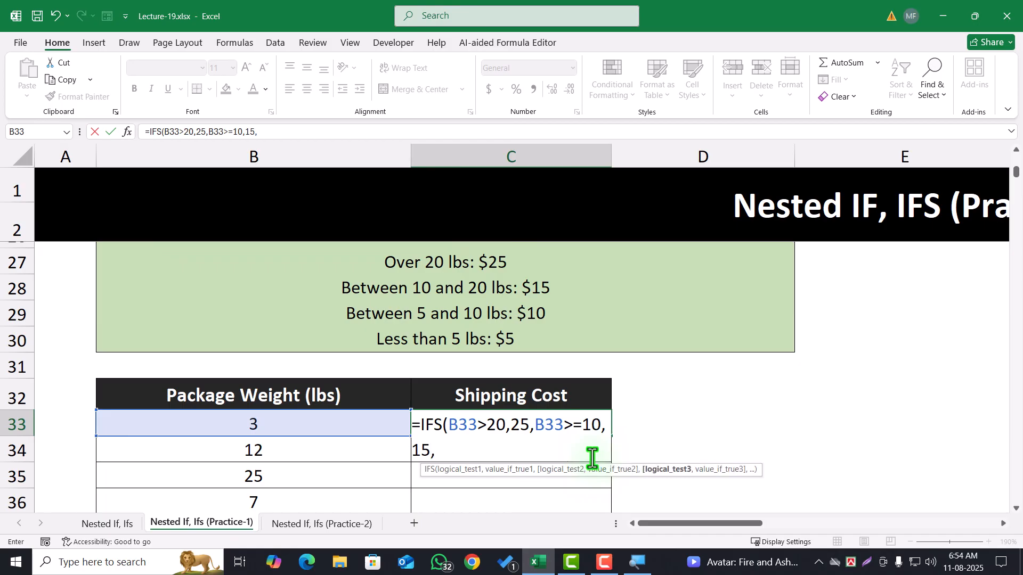
Add the third IFS test B33>=5 to the C33 formula, returning 10
{"action": "left_click", "coordinate": [367, 424]}
{"action": "type", "text": ">="}
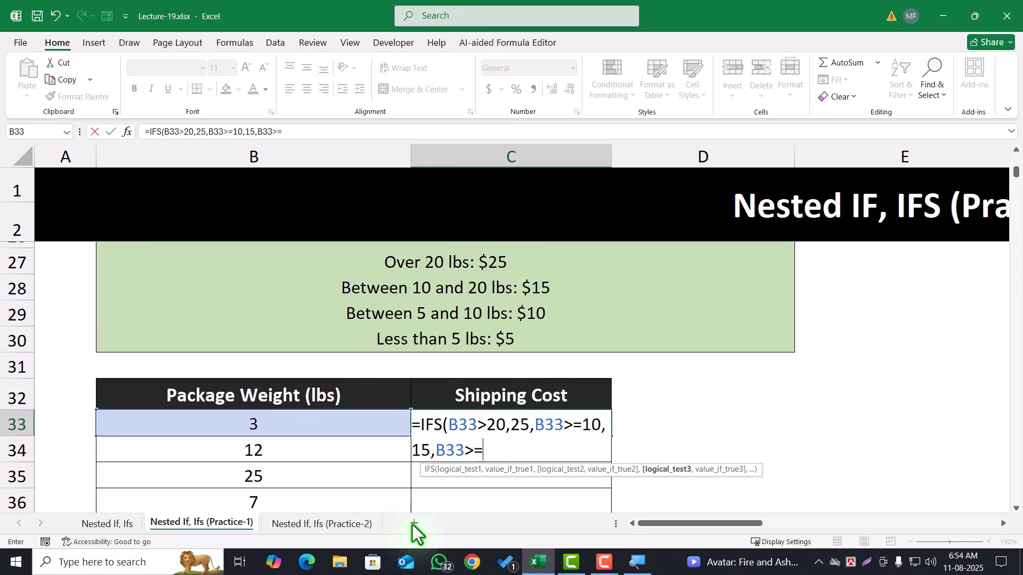
{"action": "type", "text": "5,10"}
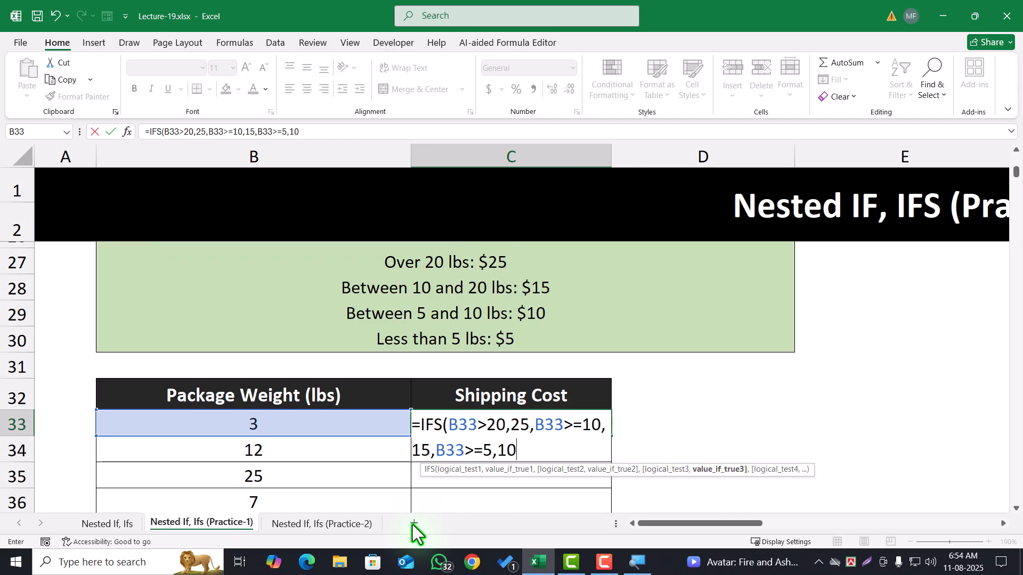
{"action": "type", "text": ","}
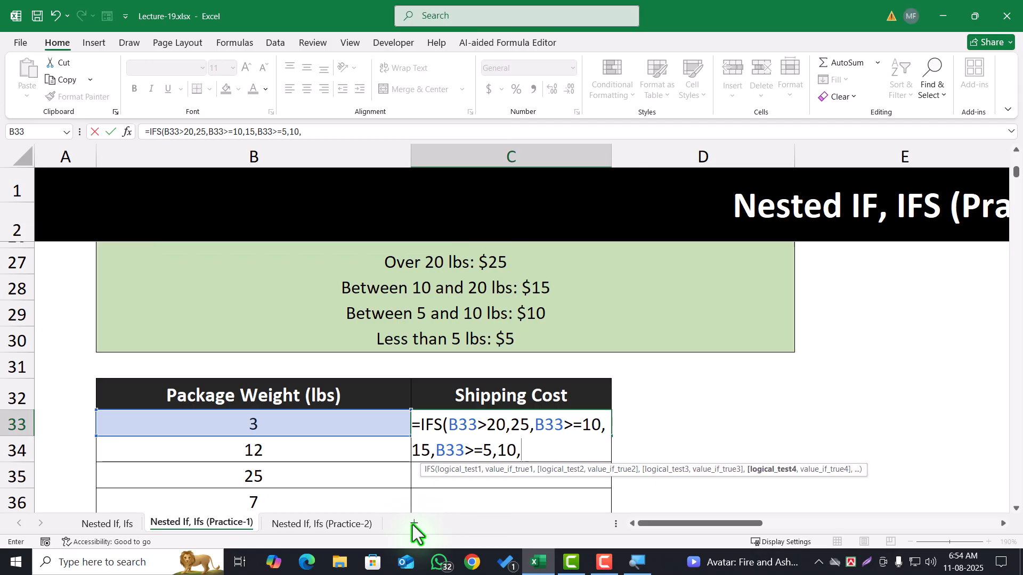
{"action": "type", "text": "5"}
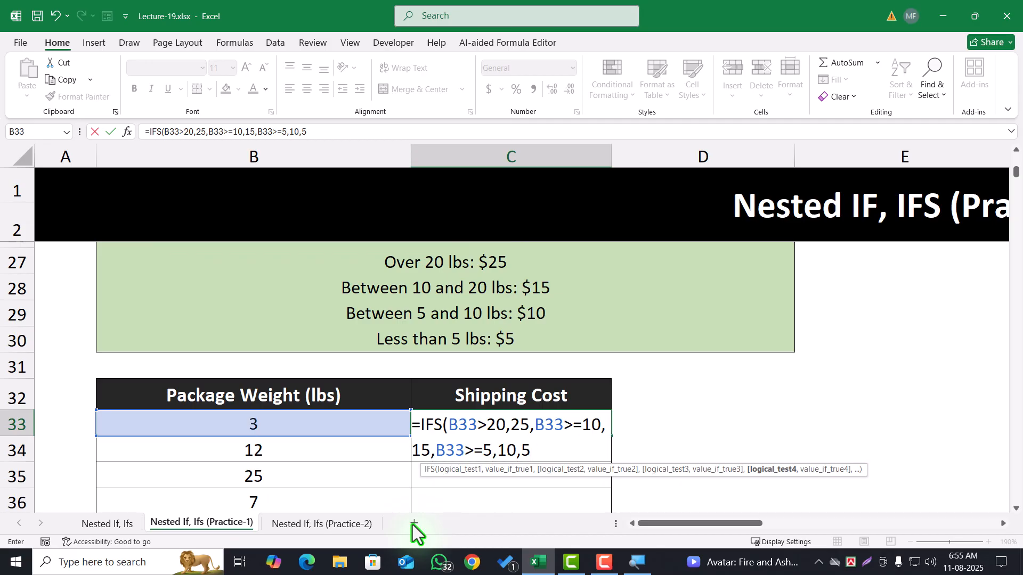
{"action": "key", "text": "BackSpace"}
{"action": "key", "text": "BackSpace"}
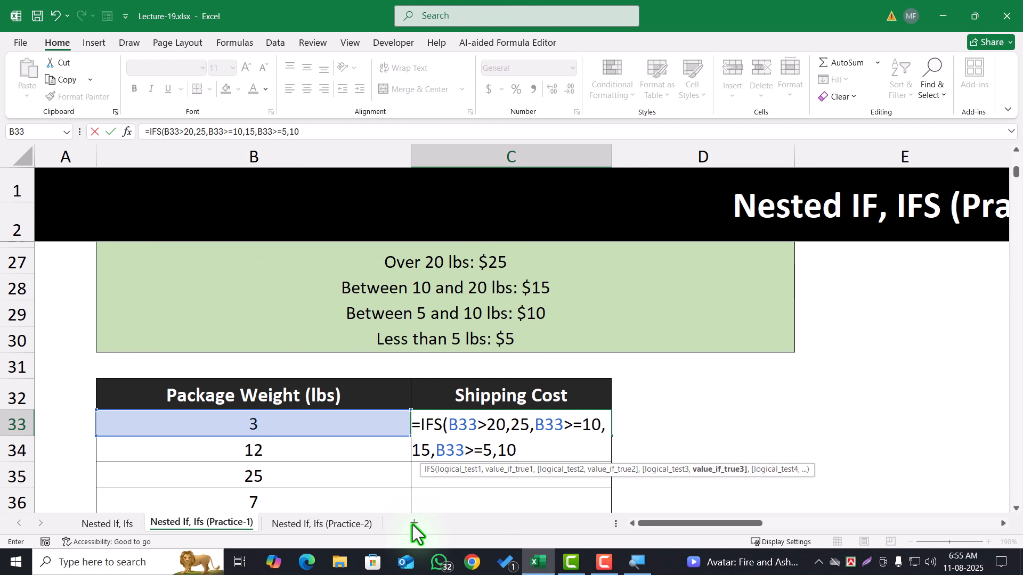
Complete the C33 IFS formula with the fourth test B33<5 returning 5, and enter it
{"action": "type", "text": ","}
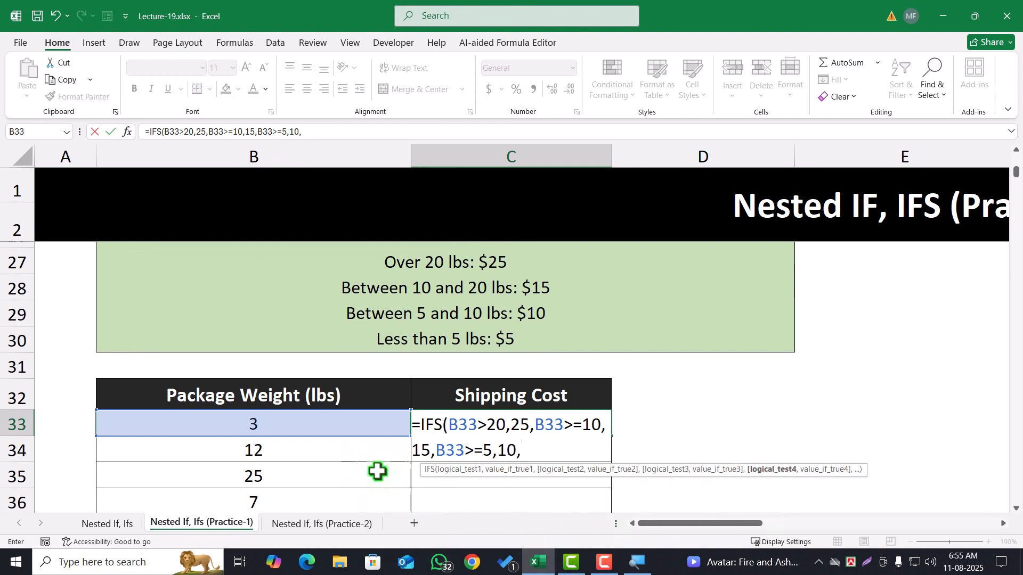
{"action": "left_click", "coordinate": [358, 429]}
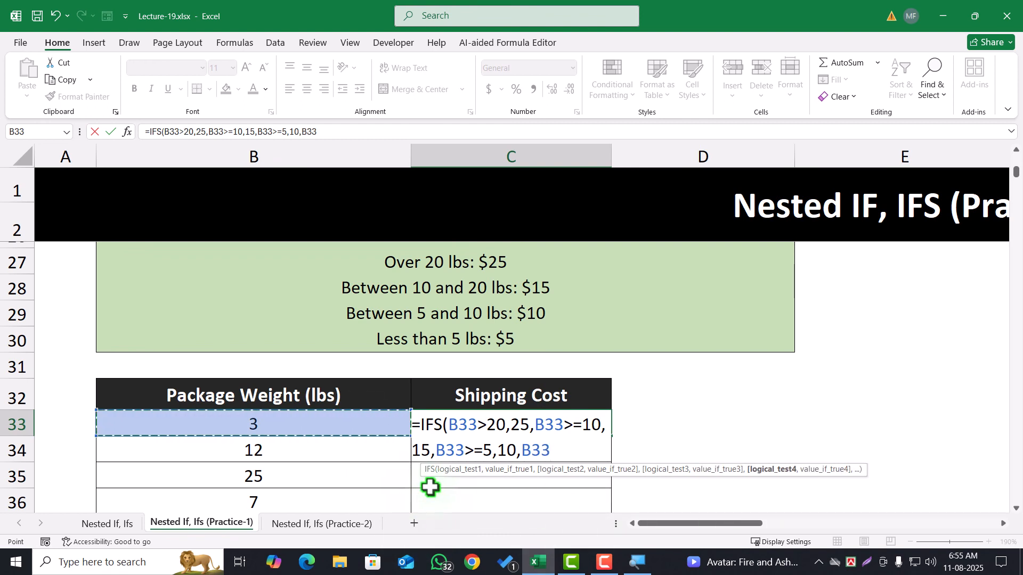
{"action": "type", "text": "<5"}
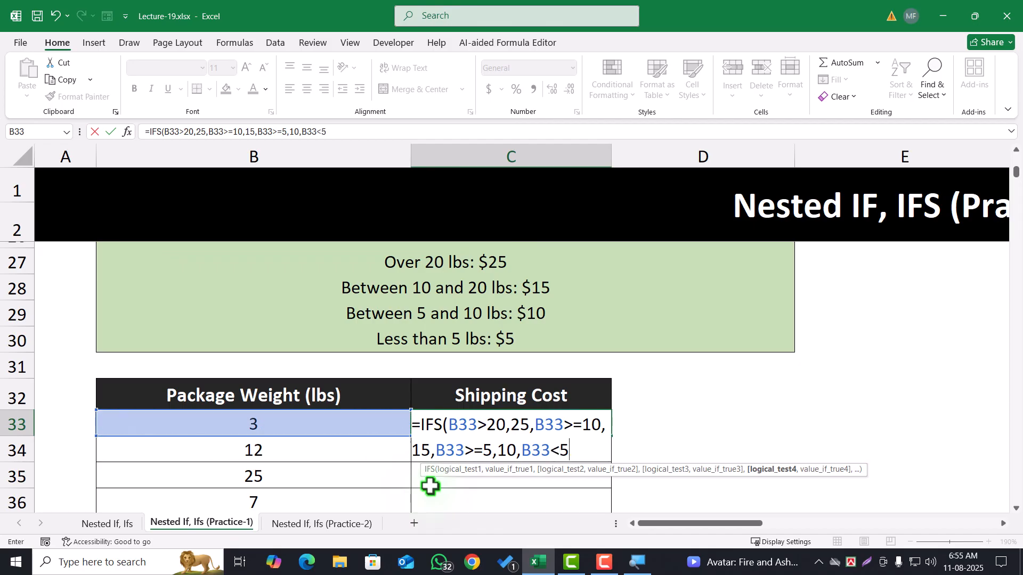
{"action": "type", "text": ","}
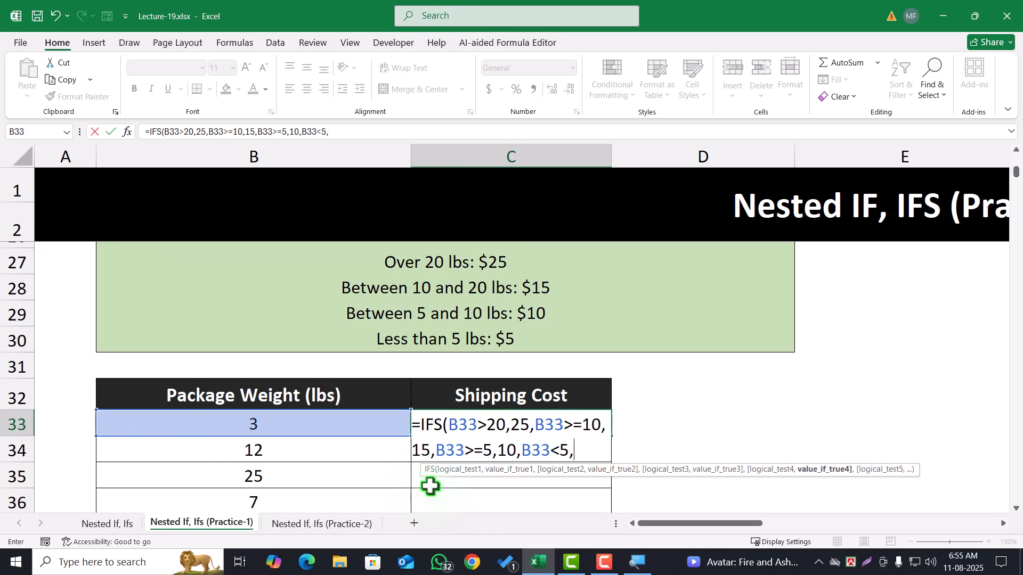
{"action": "type", "text": "5)"}
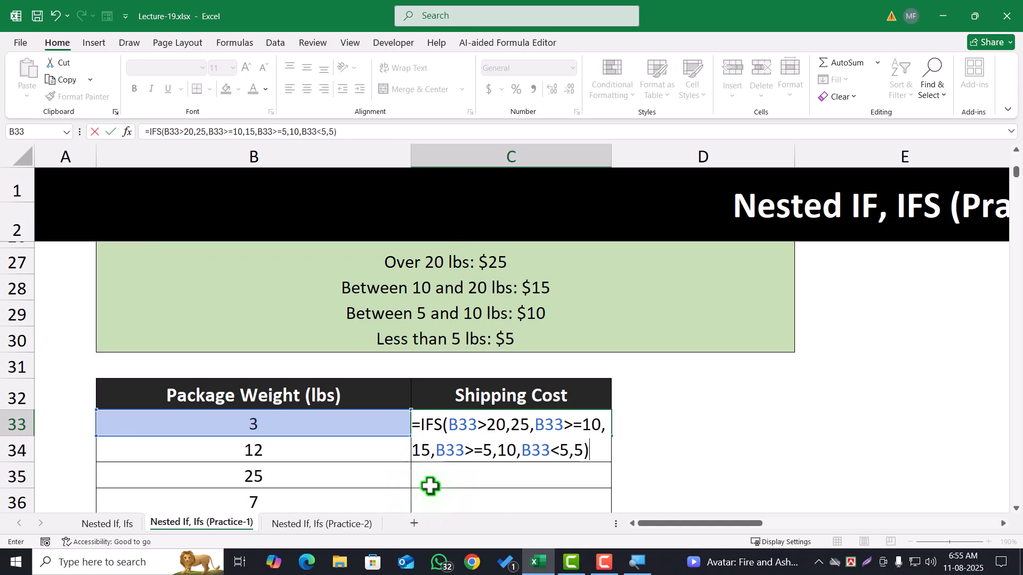
{"action": "key", "text": "Return"}
Fill the C33 Shipping Cost formula down the rest of the package table
{"action": "left_click", "coordinate": [516, 427]}
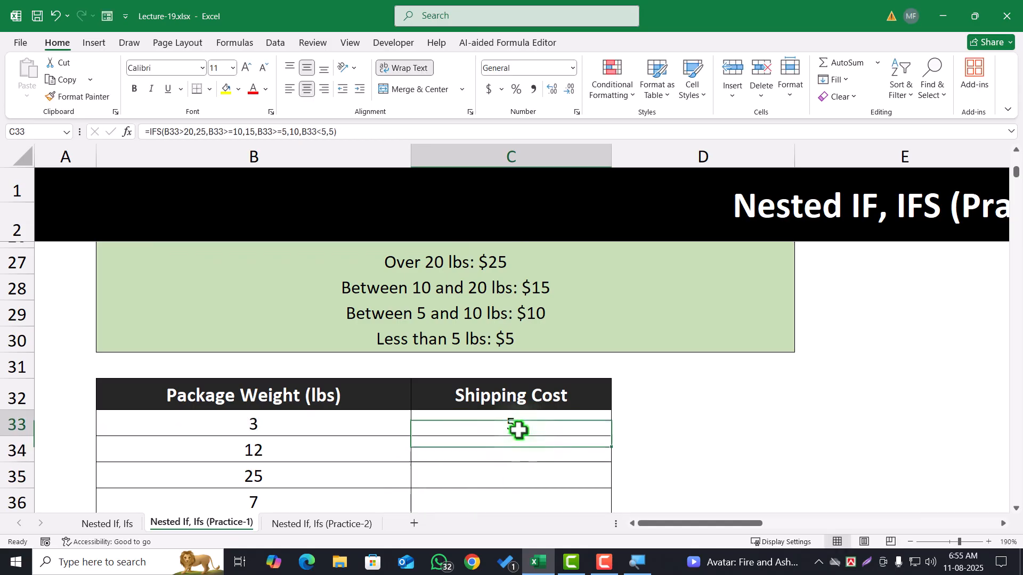
{"action": "left_click", "coordinate": [322, 421]}
{"action": "left_click", "coordinate": [511, 418]}
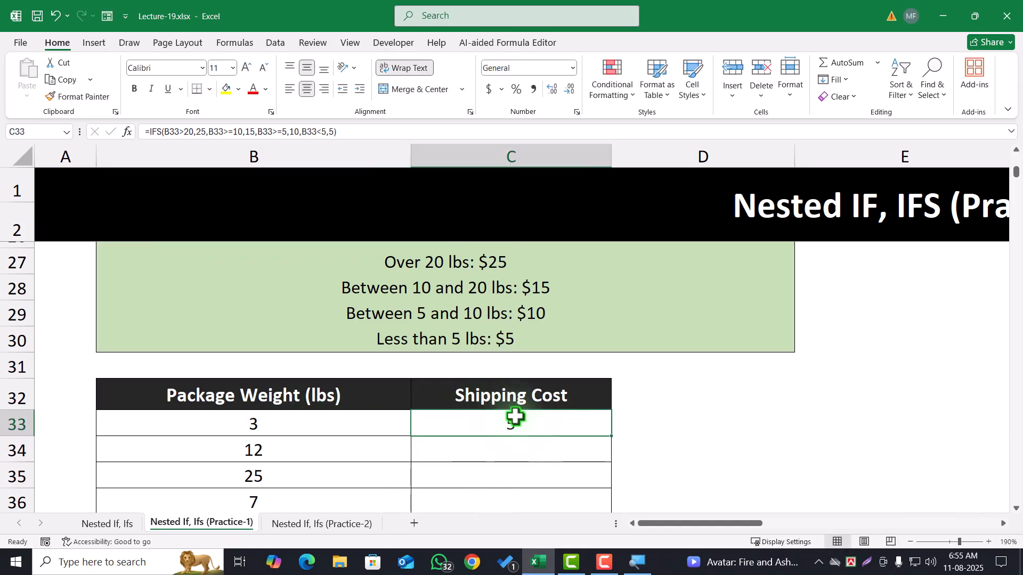
{"action": "double_click", "coordinate": [623, 435]}
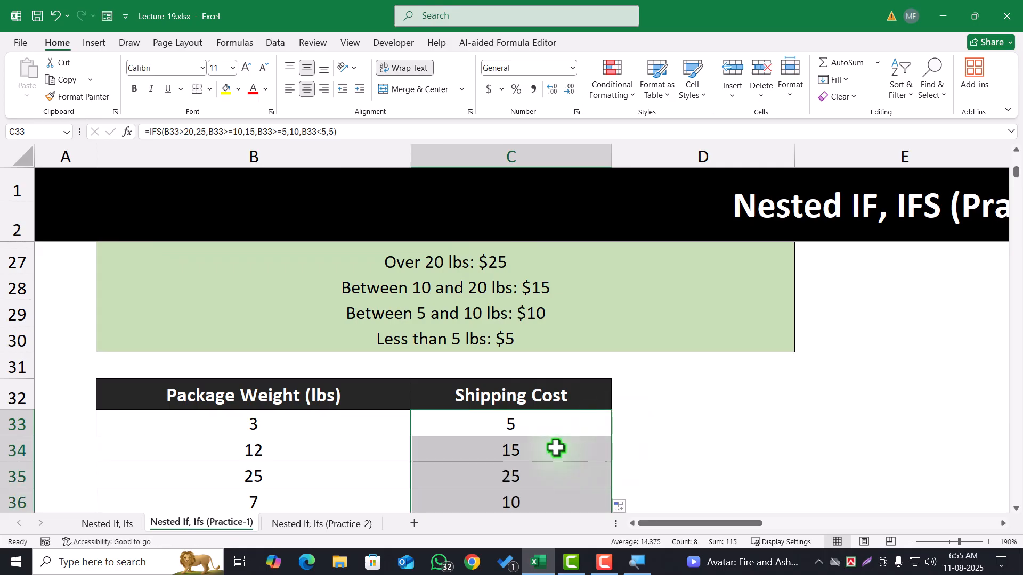
Check the filled shipping costs against their package weights and the charge tiers in the problem statement
{"action": "scroll", "coordinate": [556, 447], "scroll_direction": "down", "scroll_amount": 2}
{"action": "left_click", "coordinate": [519, 321]}
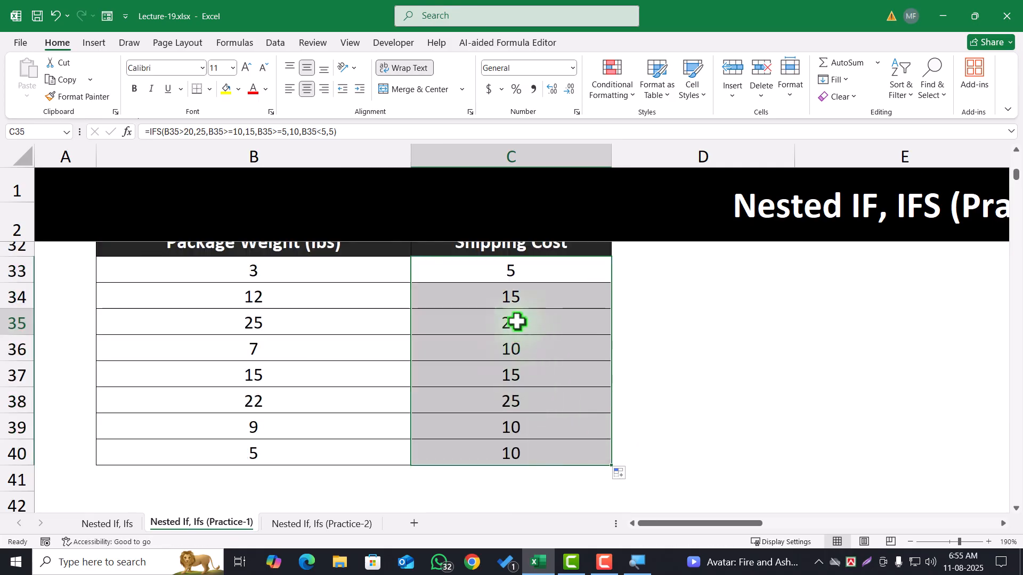
{"action": "left_click", "coordinate": [330, 317]}
{"action": "scroll", "coordinate": [400, 410], "scroll_direction": "up", "scroll_amount": 4}
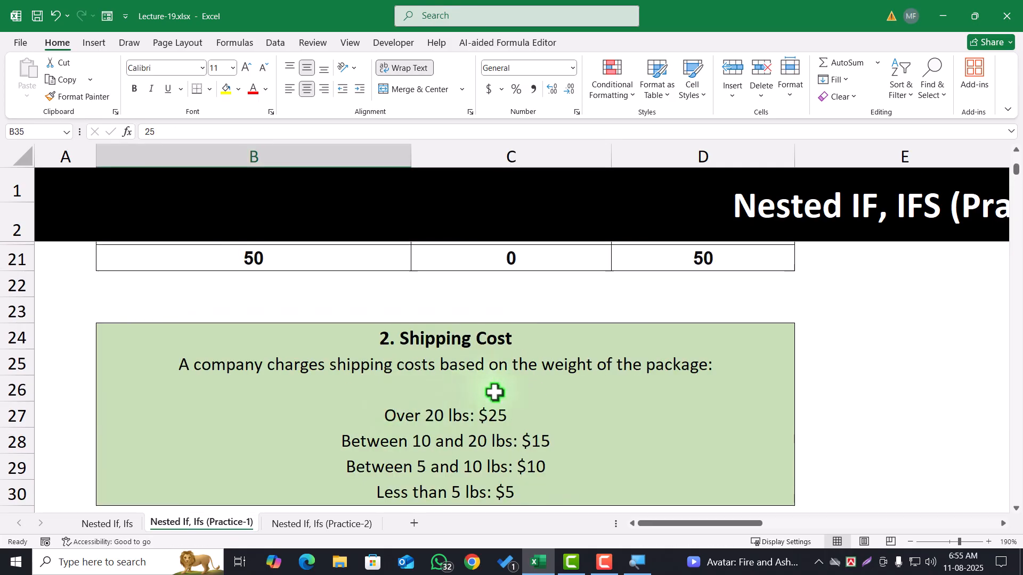
{"action": "scroll", "coordinate": [367, 439], "scroll_direction": "down", "scroll_amount": 4}
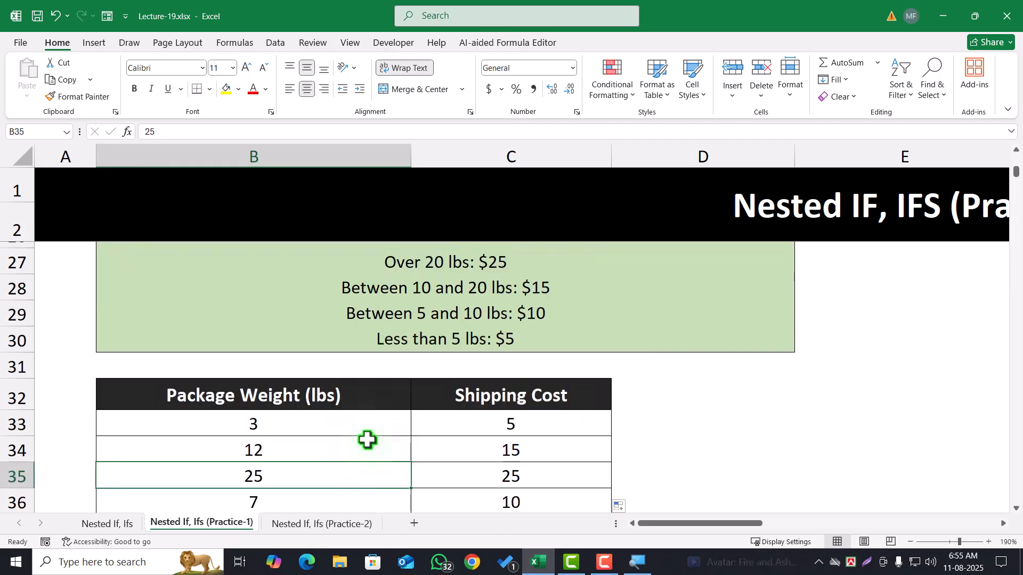
Review the Performance Bonus problem's bonus rules and its employee names and performance ratings
{"action": "scroll", "coordinate": [370, 436], "scroll_direction": "down", "scroll_amount": 3}
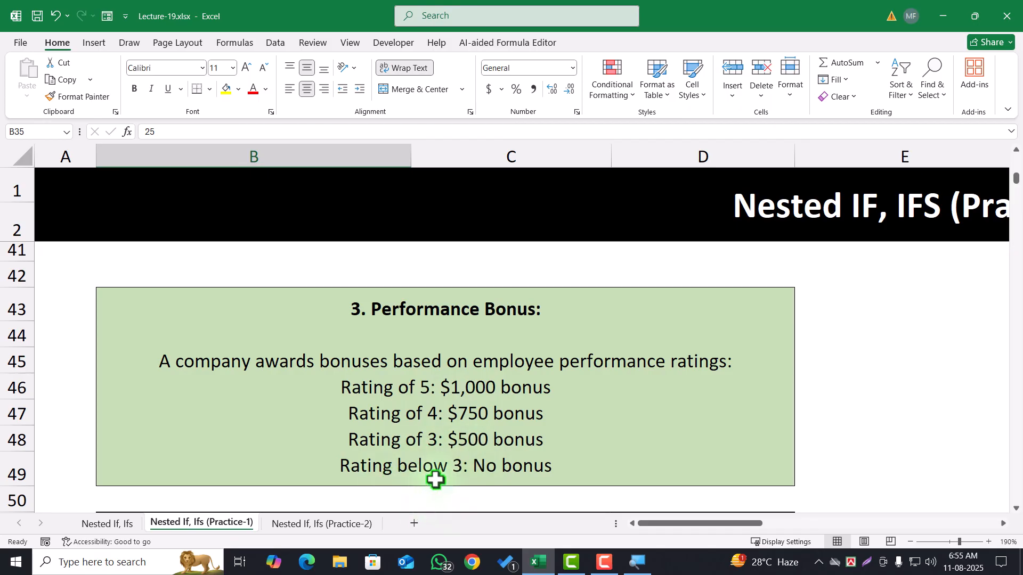
{"action": "scroll", "coordinate": [435, 480], "scroll_direction": "down", "scroll_amount": 2}
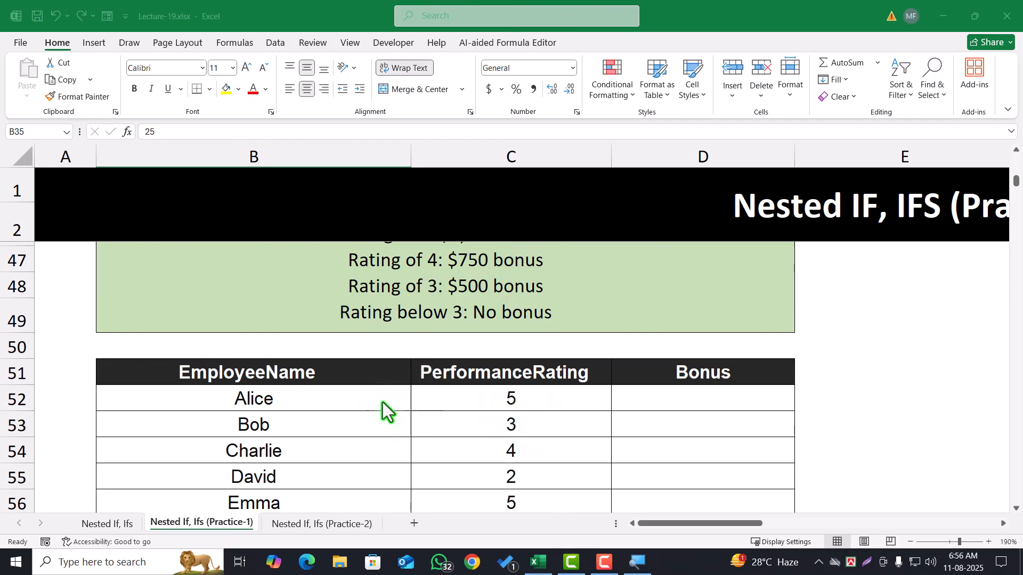
{"action": "scroll", "coordinate": [367, 398], "scroll_direction": "down", "scroll_amount": 1}
{"action": "left_click", "coordinate": [279, 324]}
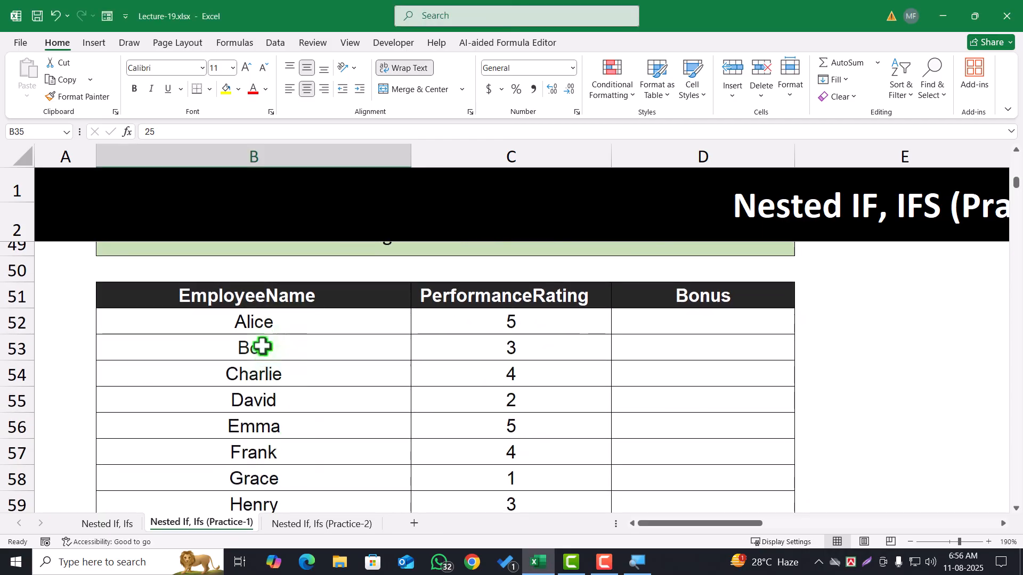
{"action": "left_click", "coordinate": [262, 314]}
{"action": "left_click_drag", "start_coordinate": [507, 324], "coordinate": [527, 435]}
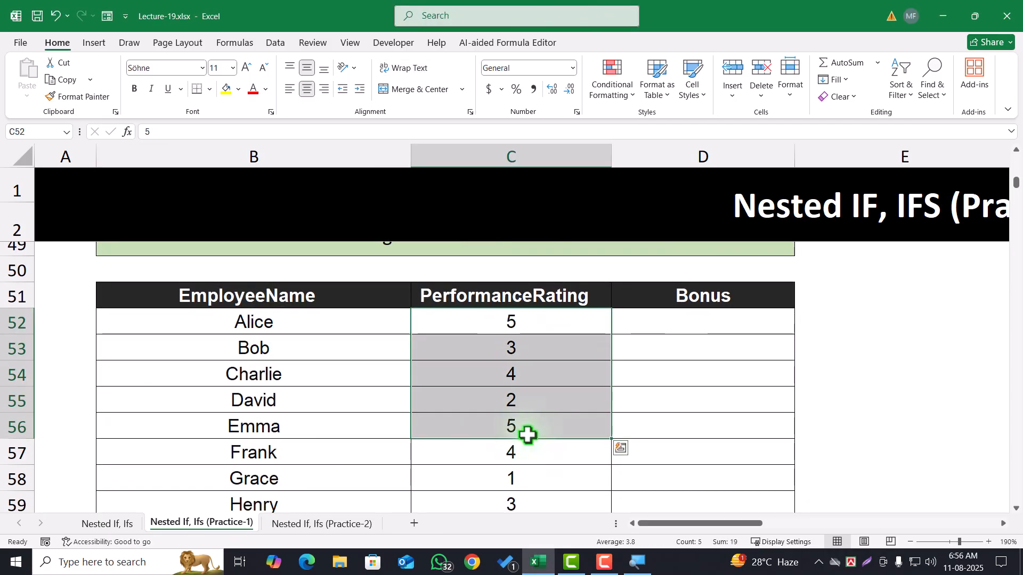
Start an IFS formula in D52, the first Bonus cell, with the test C52=5
{"action": "left_click", "coordinate": [705, 328]}
{"action": "scroll", "coordinate": [710, 413], "scroll_direction": "up", "scroll_amount": 1}
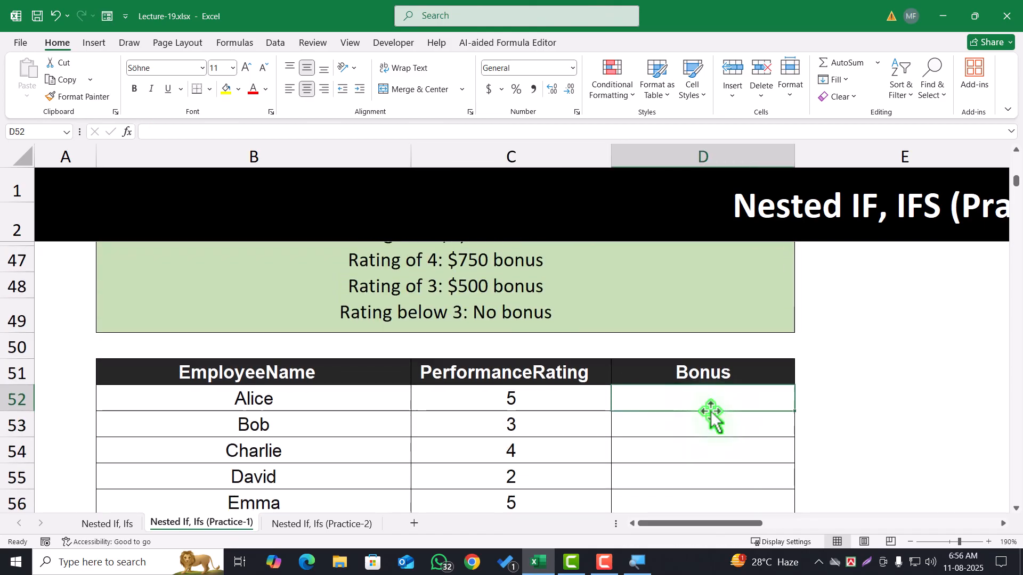
{"action": "type", "text": "=ifs"}
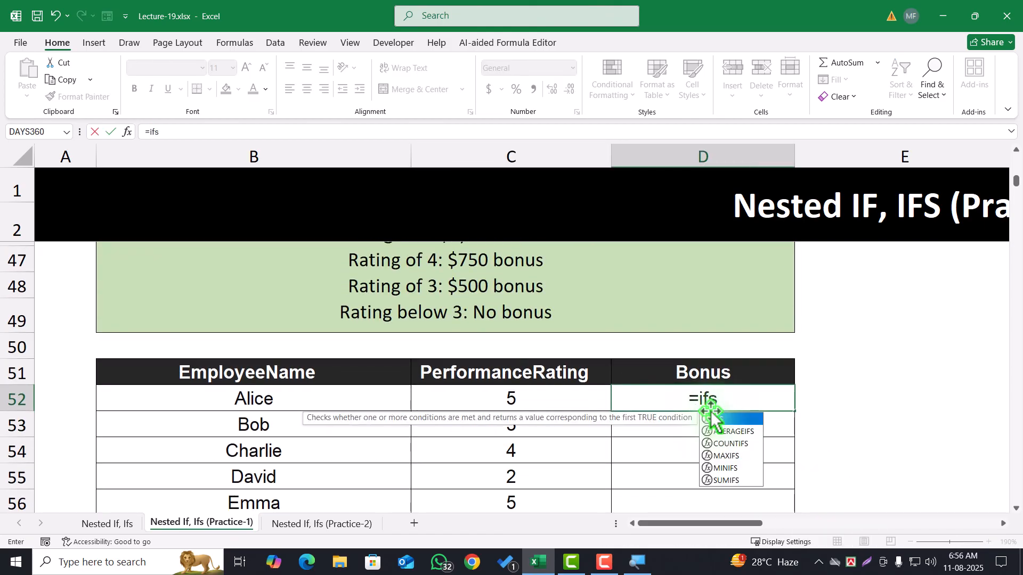
{"action": "key", "text": "Tab"}
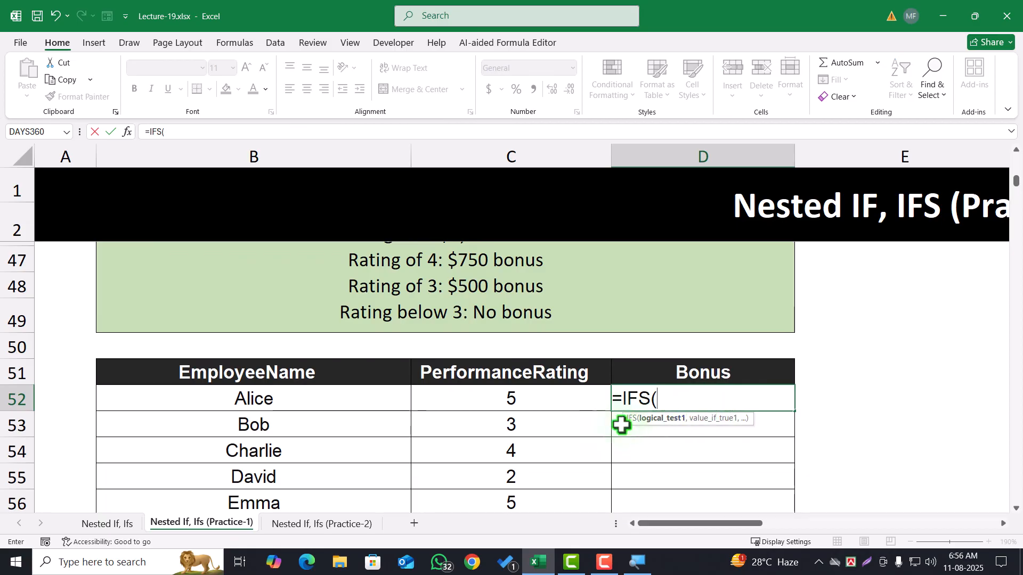
{"action": "left_click", "coordinate": [554, 401]}
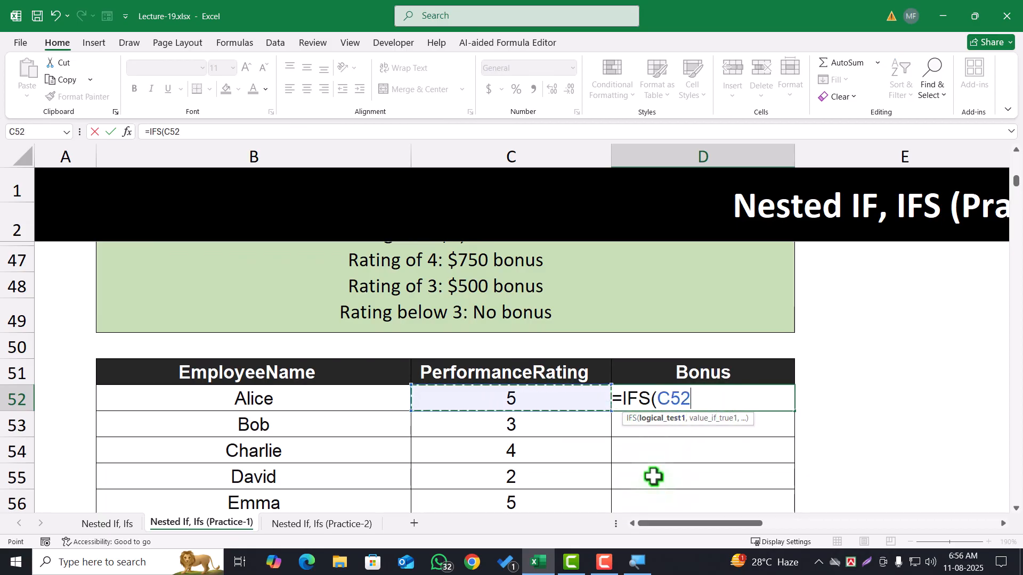
{"action": "type", "text": ">"}
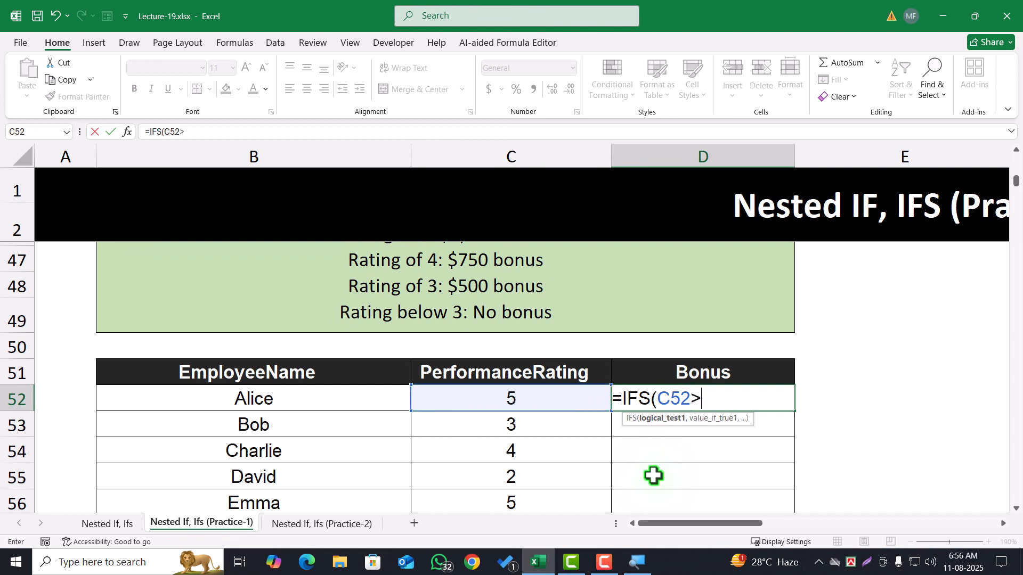
{"action": "scroll", "coordinate": [506, 423], "scroll_direction": "up", "scroll_amount": 2}
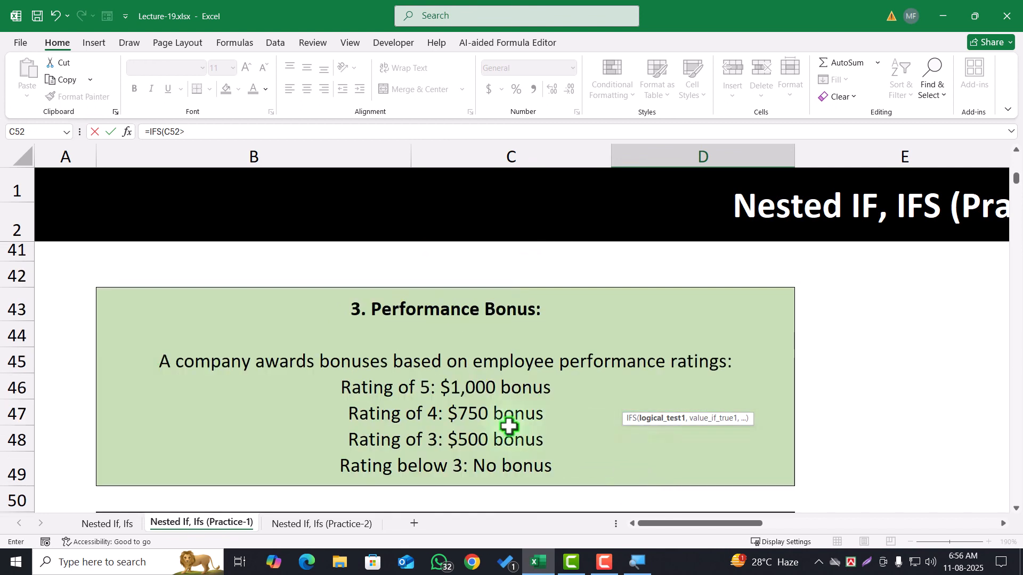
{"action": "scroll", "coordinate": [449, 377], "scroll_direction": "down", "scroll_amount": 1}
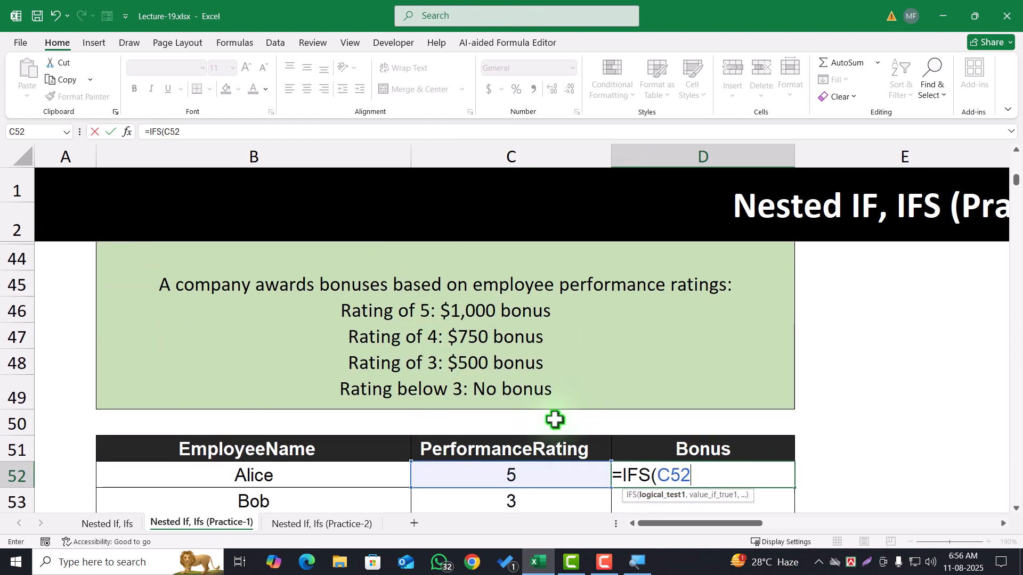
{"action": "type", "text": "="}
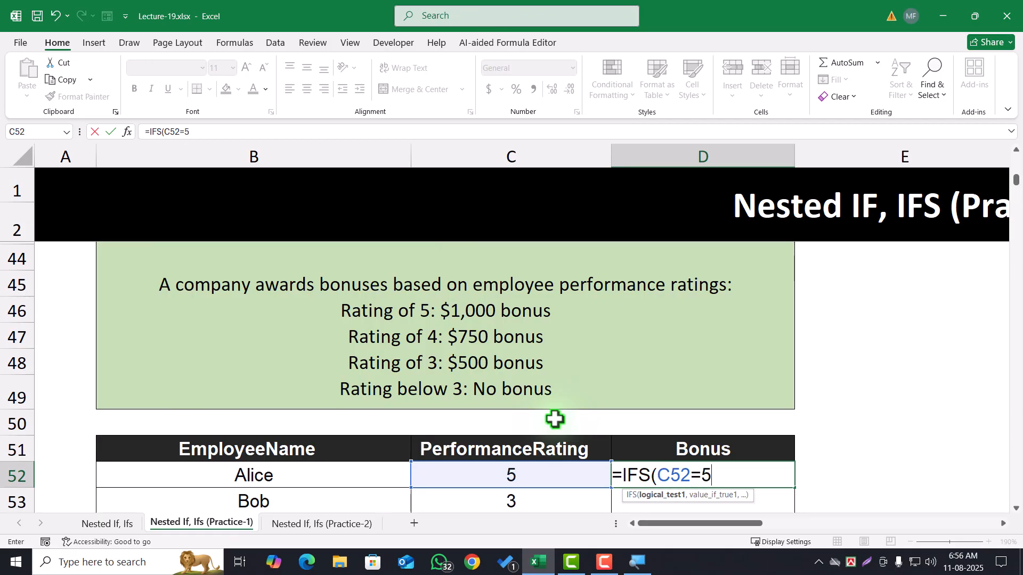
{"action": "type", "text": "5,"}
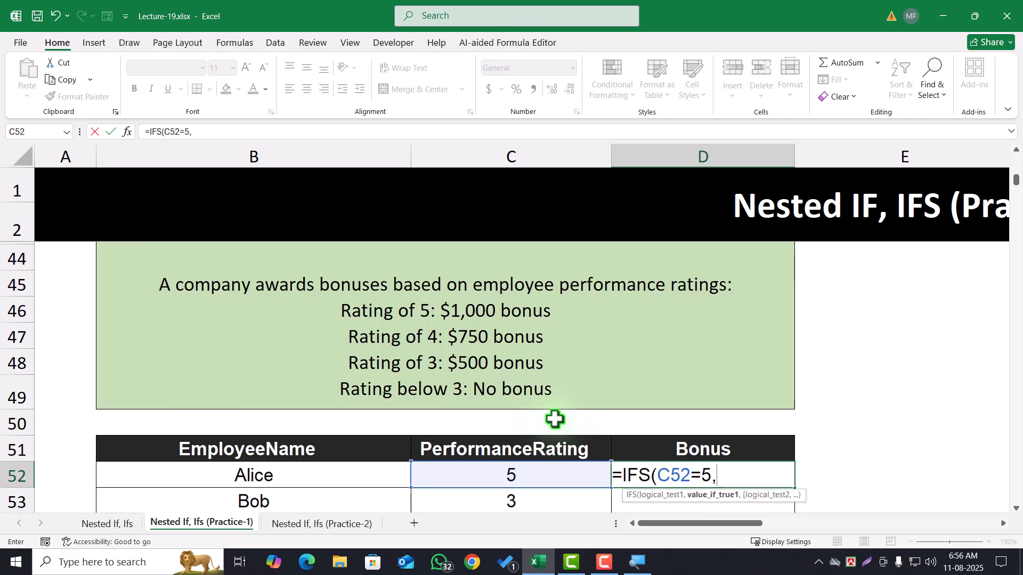
{"action": "type", "text": "1000"}
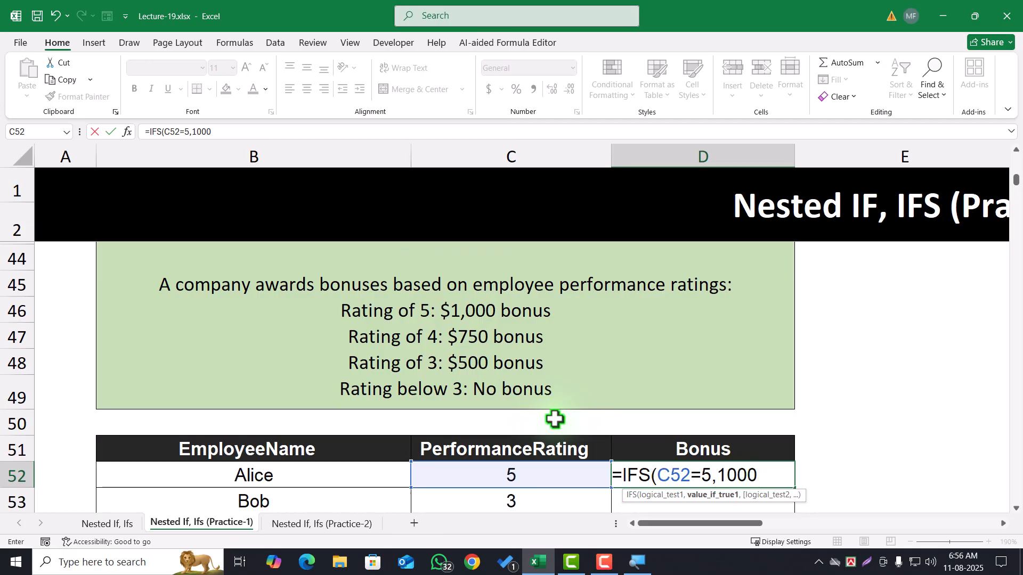
{"action": "type", "text": ","}
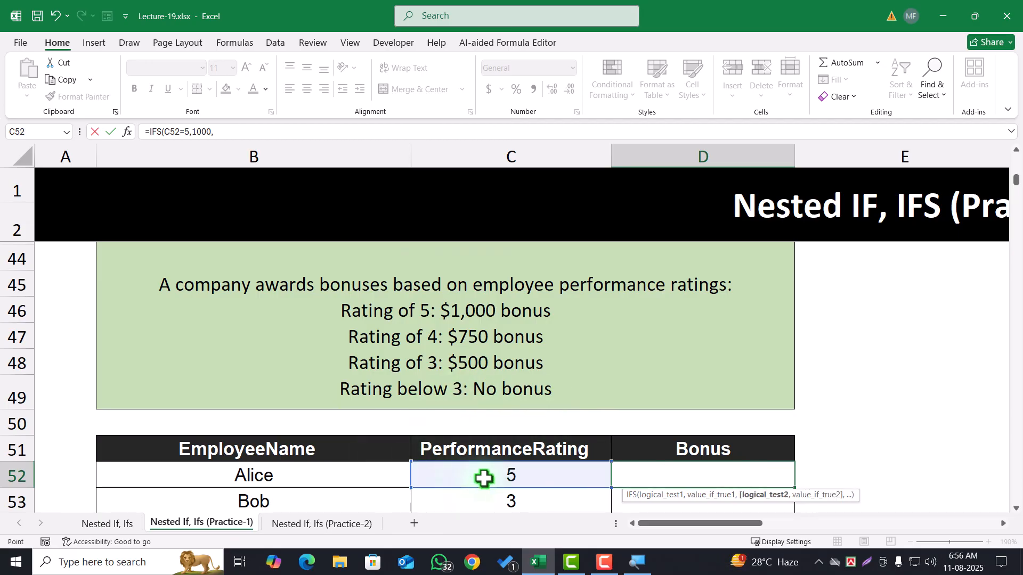
Give the first IFS test the result 1000 and add a second test, C52=4, returning 7502
{"action": "left_click", "coordinate": [483, 478]}
{"action": "type", "text": "=4"}
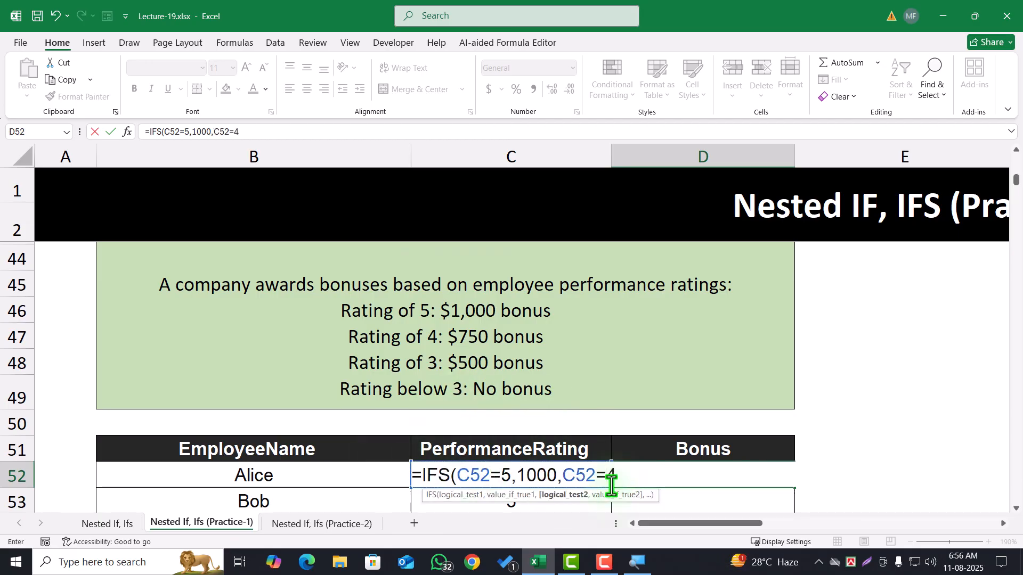
{"action": "type", "text": ",7"}
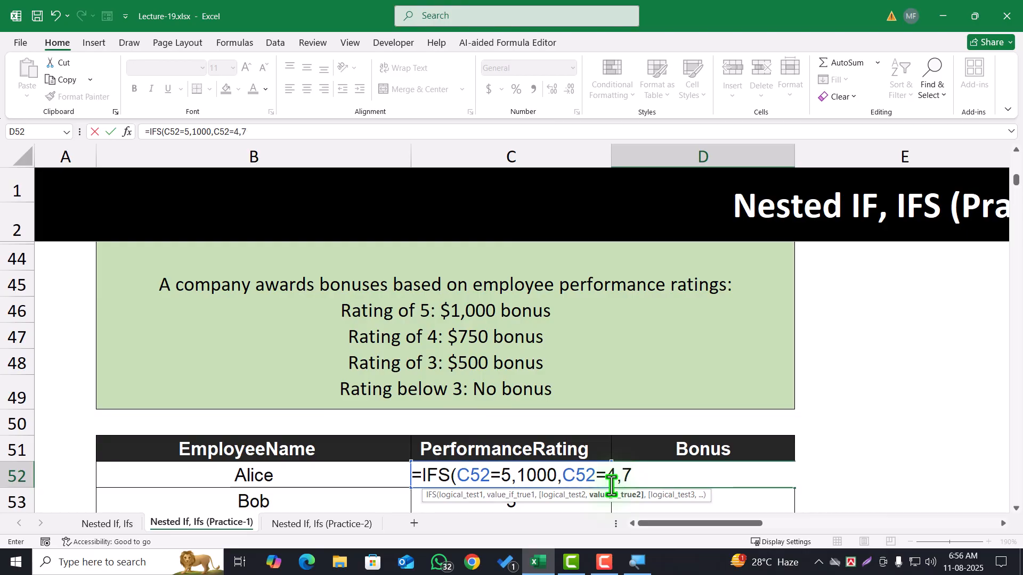
{"action": "type", "text": "502,"}
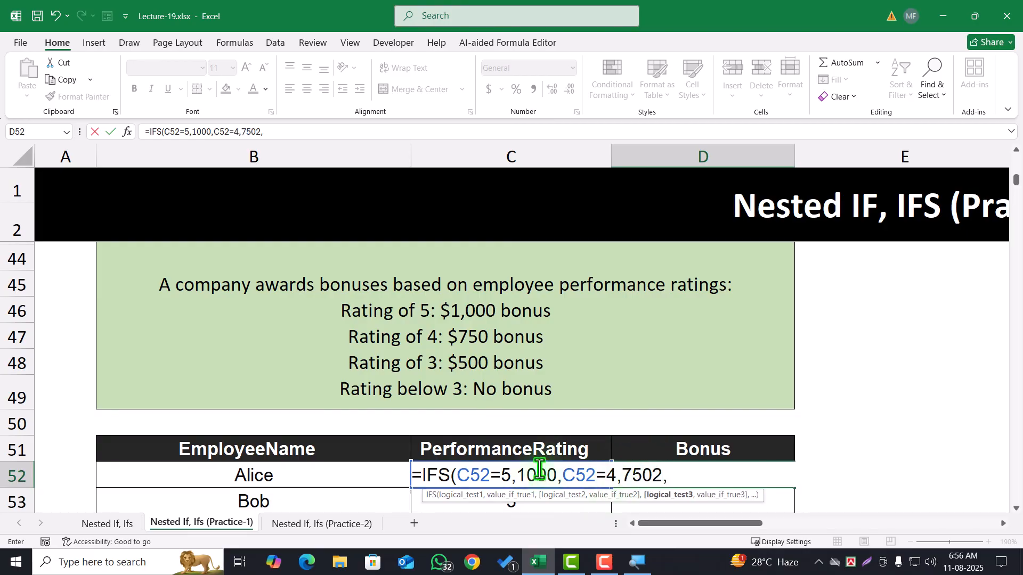
Add a third IFS test to the D52 formula, C52=3, returning 500
{"action": "scroll", "coordinate": [426, 413], "scroll_direction": "down", "scroll_amount": 1}
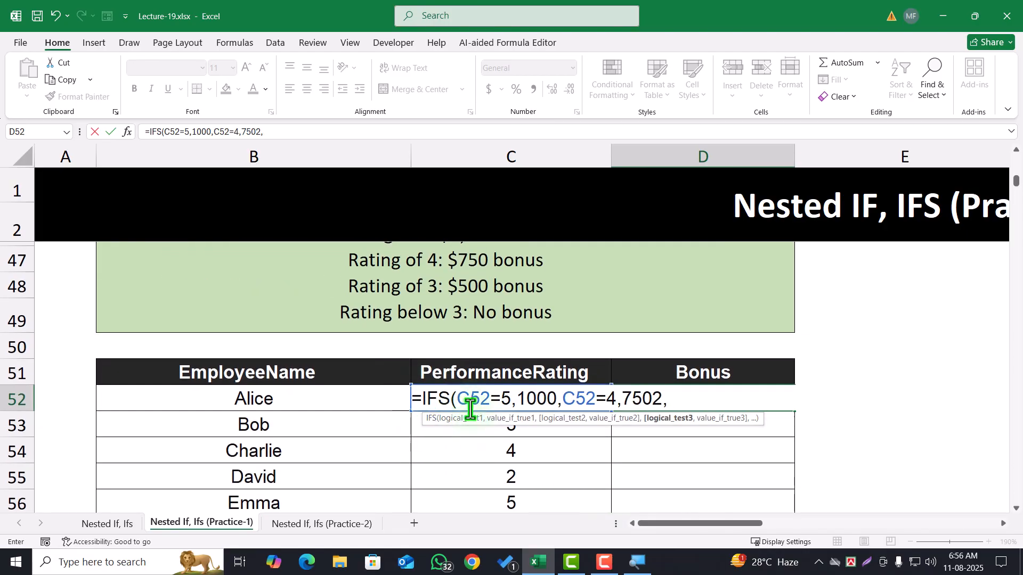
{"action": "left_click", "coordinate": [436, 432]}
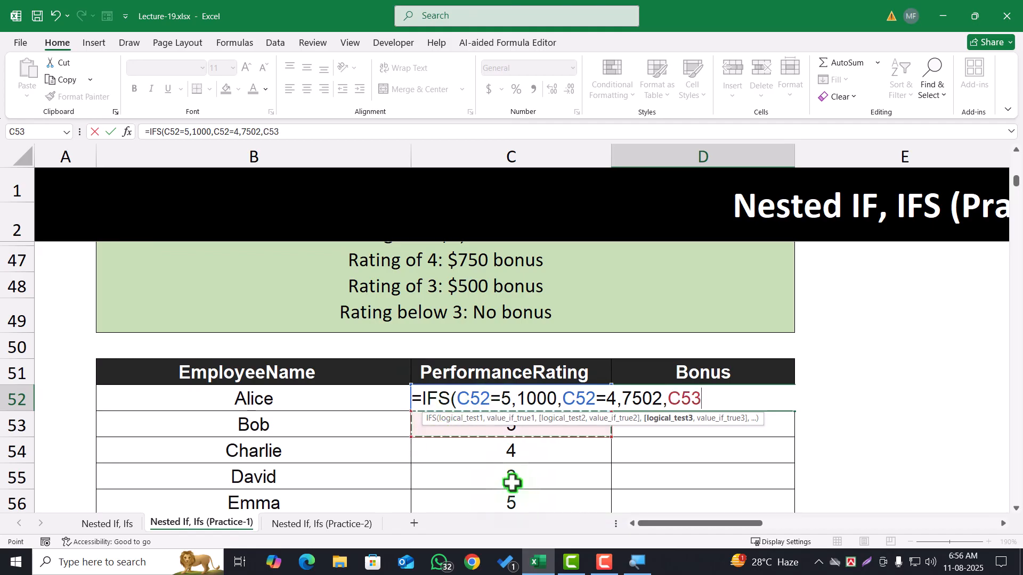
{"action": "key", "text": "Up"}
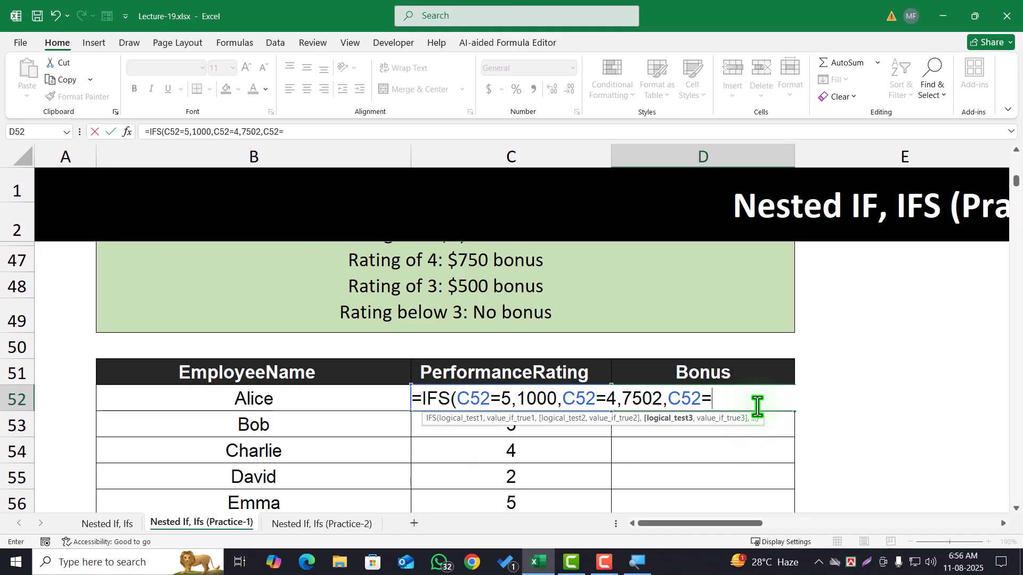
{"action": "type", "text": "3,500"}
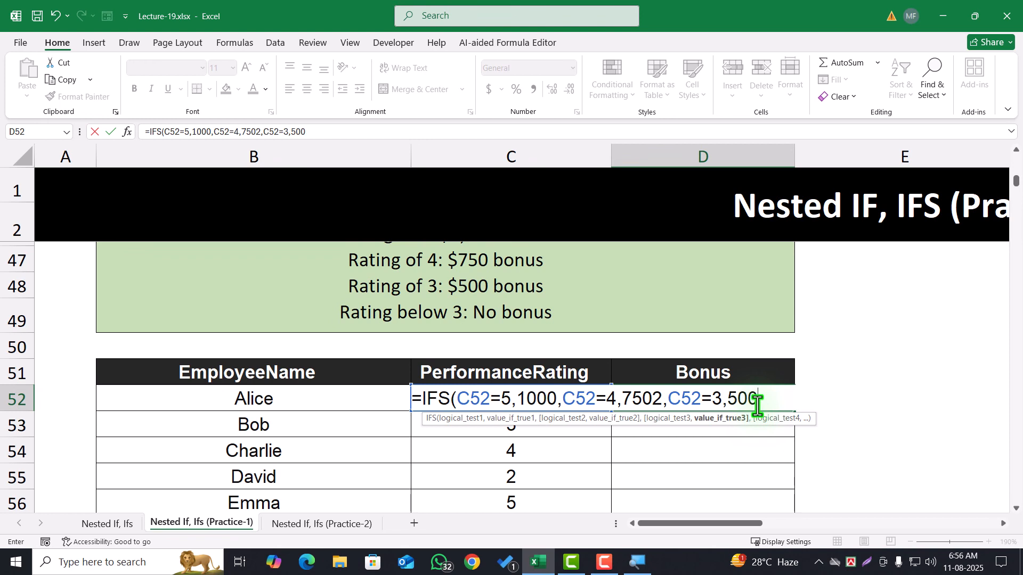
{"action": "type", "text": ","}
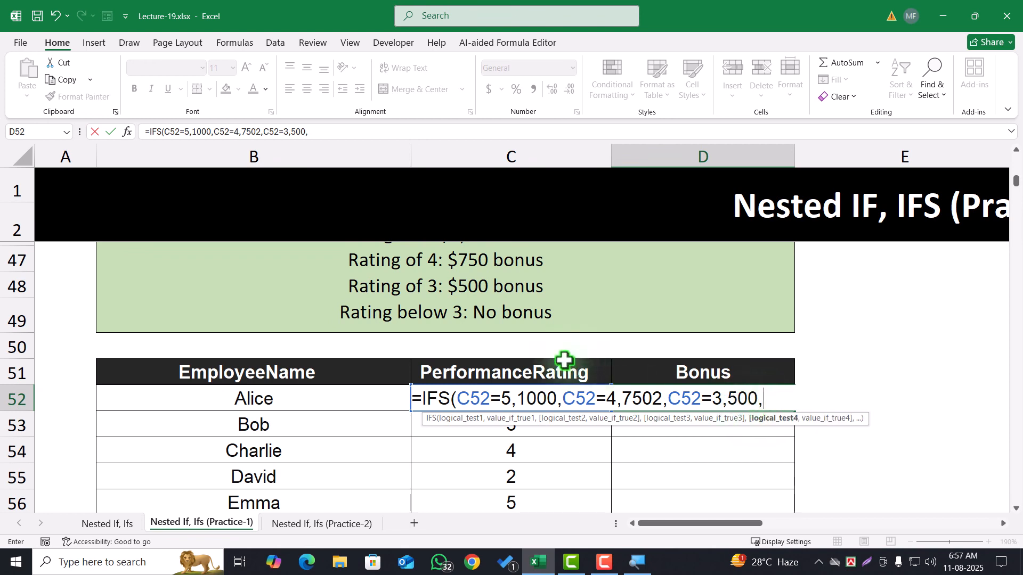
Add the final test C52<3 returning 0 and complete the IFS formula in D52
{"action": "left_click", "coordinate": [487, 434]}
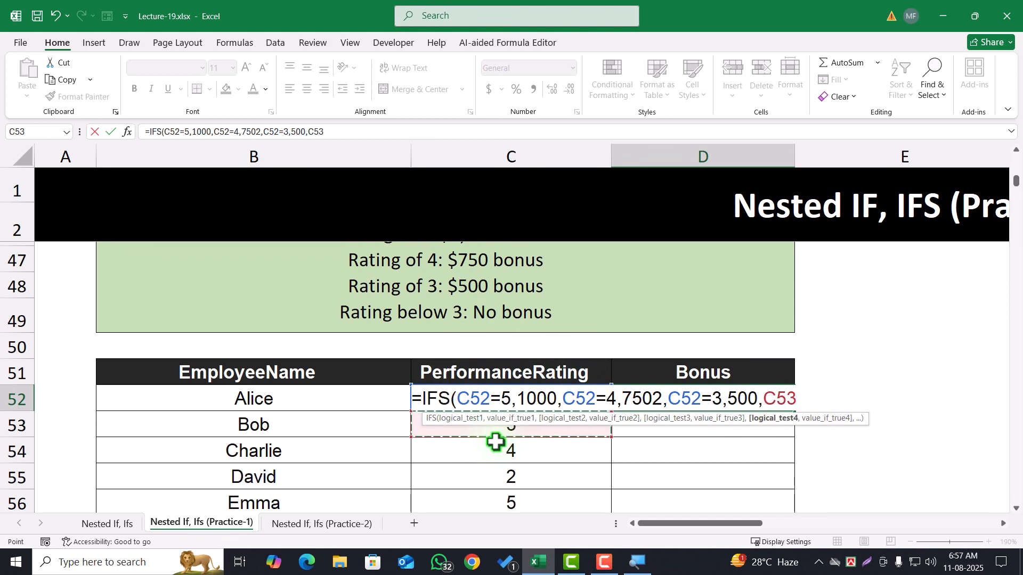
{"action": "key", "text": "Up"}
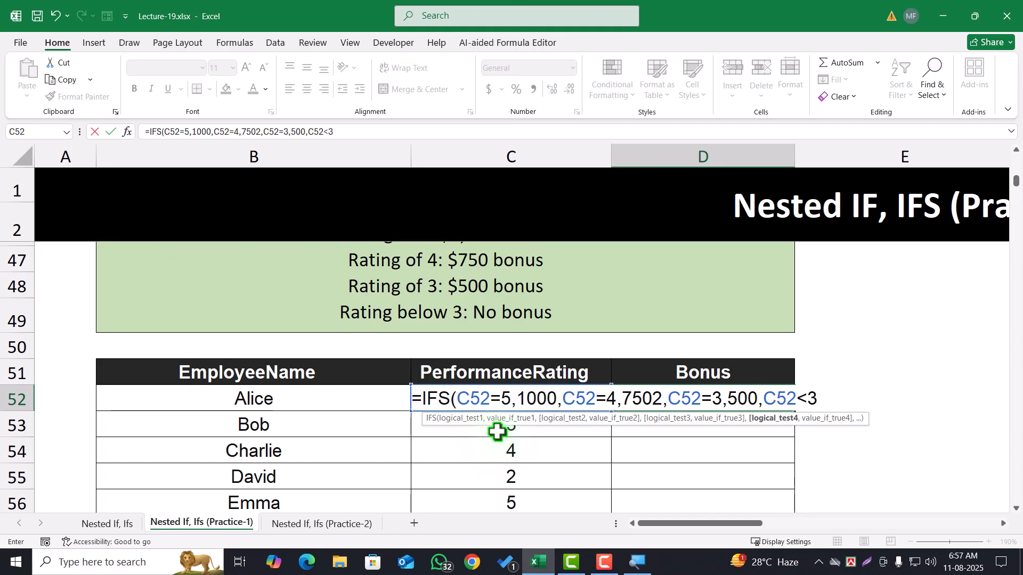
{"action": "type", "text": "<3,"}
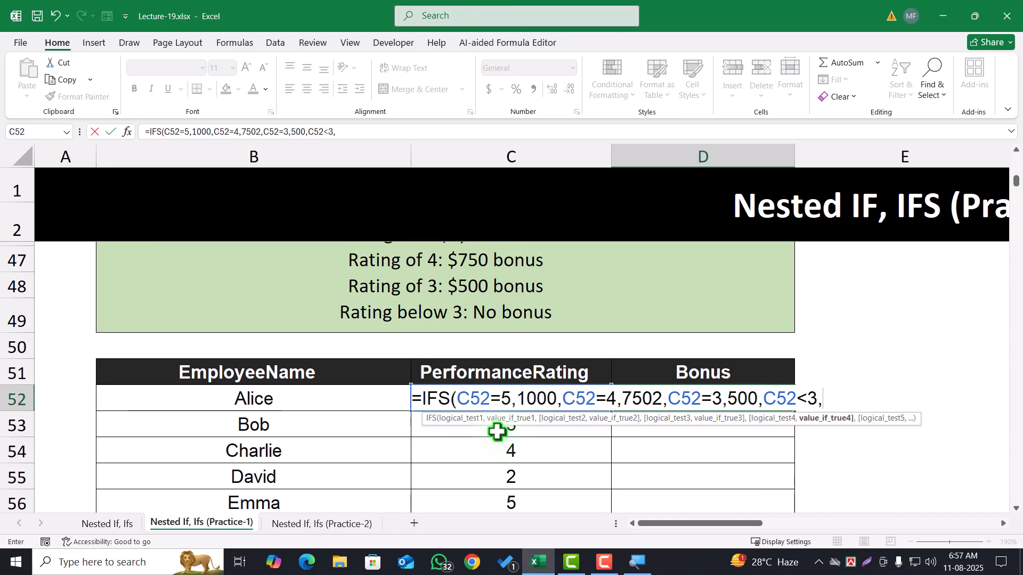
{"action": "type", "text": "0)"}
{"action": "key", "text": "Return"}
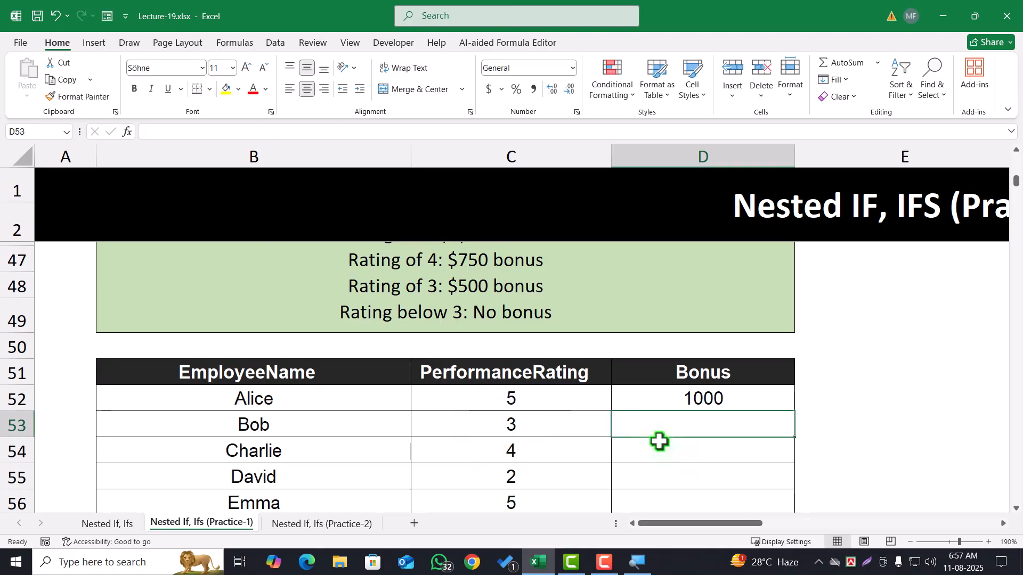
Fill the D52 Bonus formula down the employee table and check the bonuses for ratings 3 and 4
{"action": "left_click", "coordinate": [708, 405]}
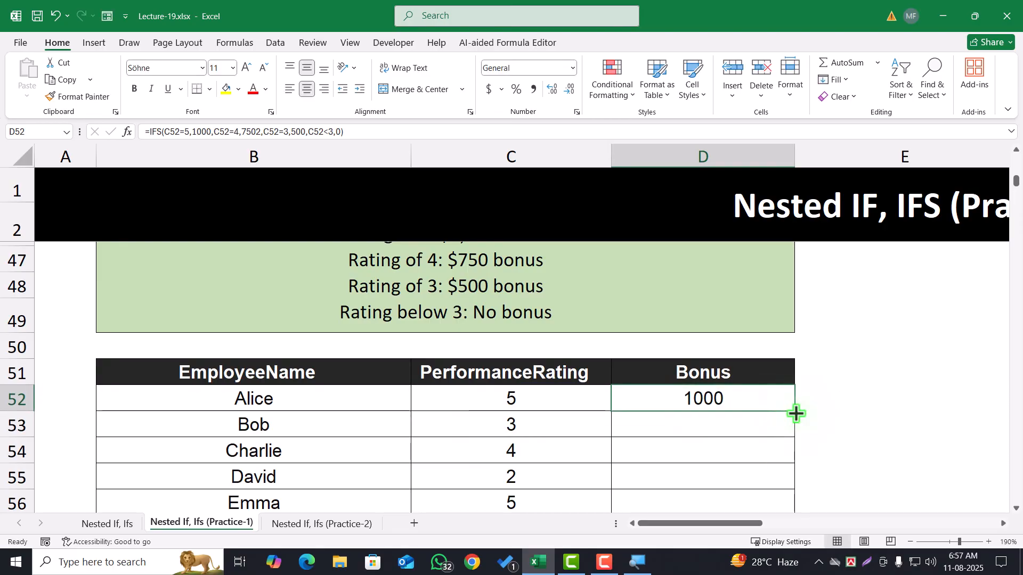
{"action": "double_click", "coordinate": [794, 412]}
{"action": "scroll", "coordinate": [778, 418], "scroll_direction": "down", "scroll_amount": 2}
{"action": "scroll", "coordinate": [740, 347], "scroll_direction": "up", "scroll_amount": 1}
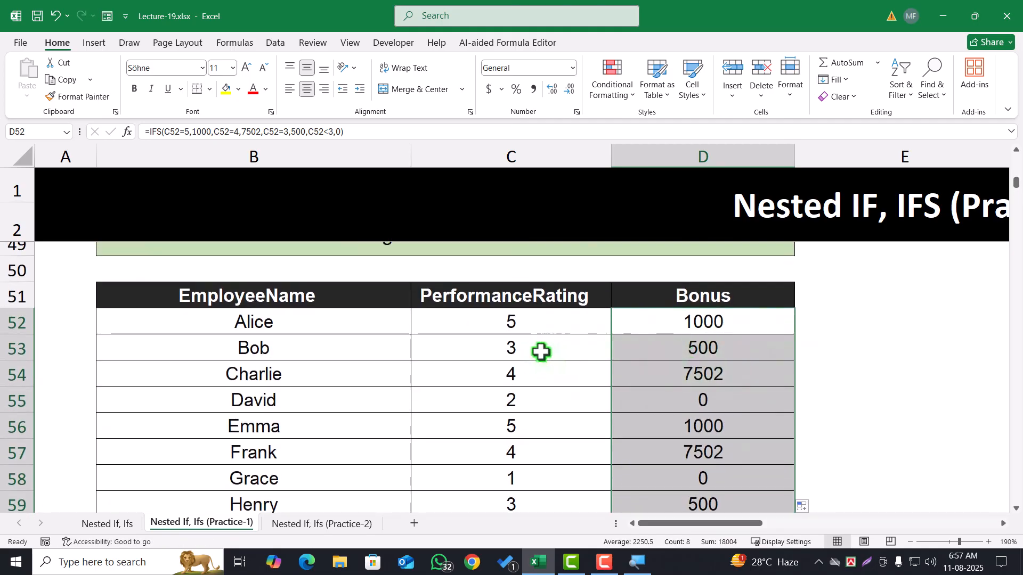
{"action": "left_click", "coordinate": [530, 351]}
{"action": "left_click", "coordinate": [699, 349]}
{"action": "left_click", "coordinate": [560, 372]}
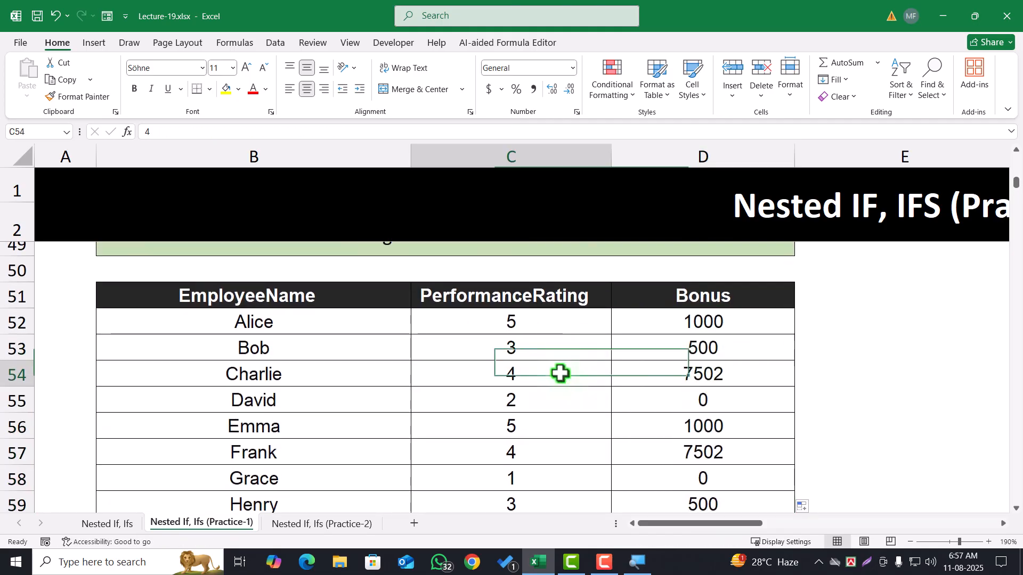
{"action": "left_click", "coordinate": [725, 378]}
Correct the rating-4 bonus in D52's IFS formula to 750 and refill the Bonus column with it
{"action": "left_click", "coordinate": [726, 317]}
{"action": "double_click", "coordinate": [727, 320]}
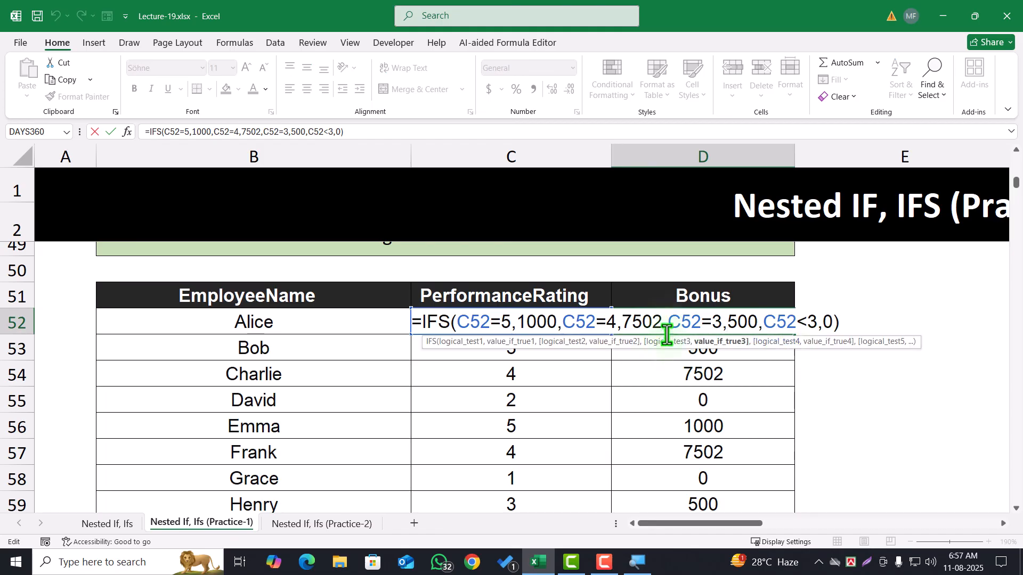
{"action": "left_click", "coordinate": [660, 323]}
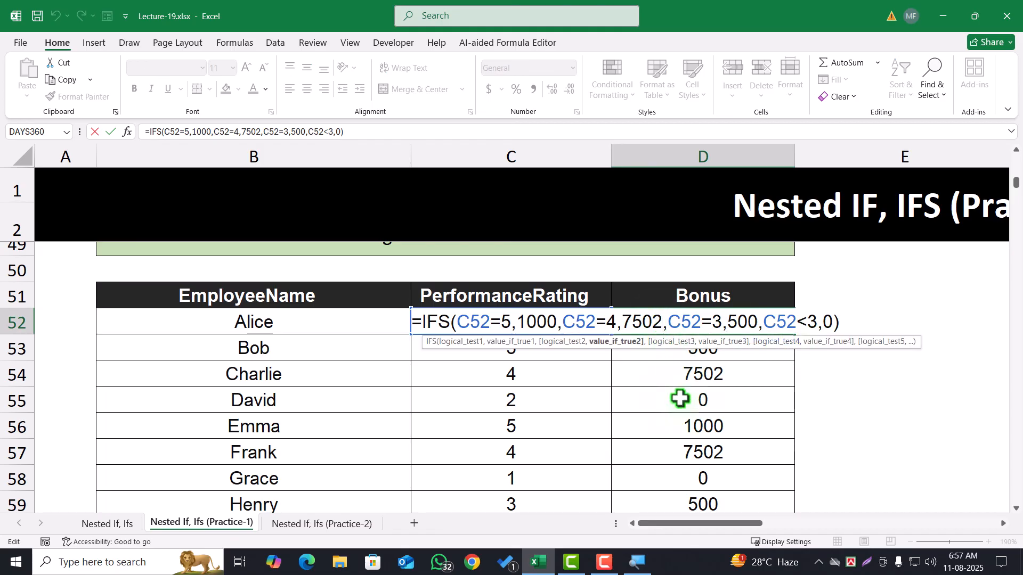
{"action": "key", "text": "BackSpace"}
{"action": "key", "text": "Return"}
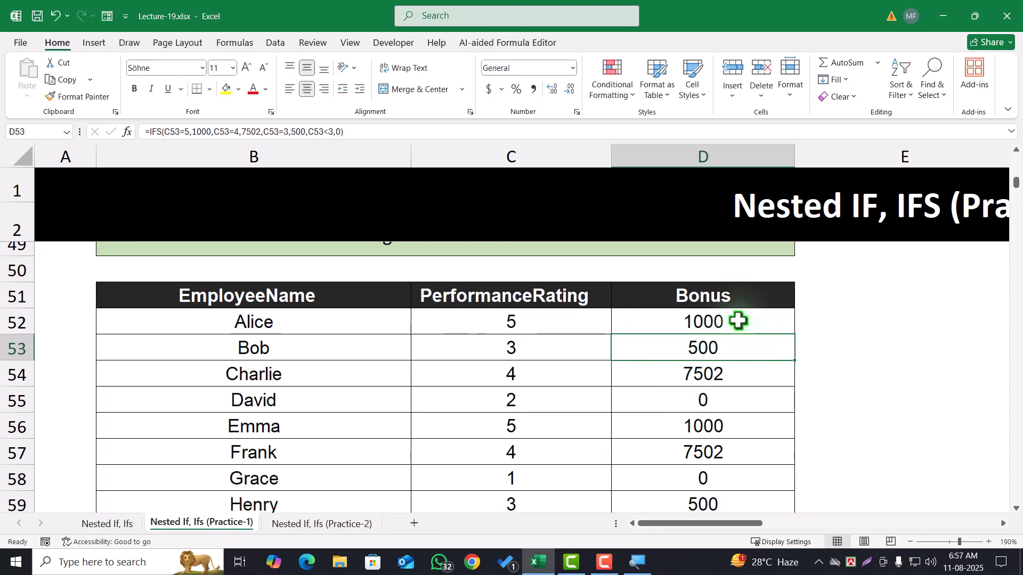
{"action": "left_click", "coordinate": [738, 321]}
{"action": "double_click", "coordinate": [794, 334]}
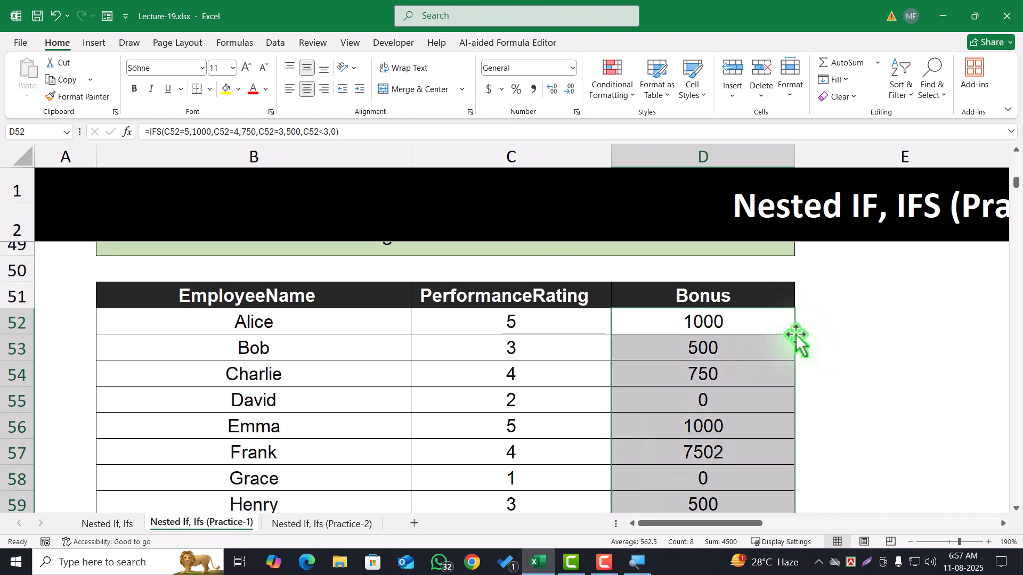
Check the refilled bonuses against the performance ratings across the employee table
{"action": "left_click", "coordinate": [680, 442]}
{"action": "key", "text": "Left"}
{"action": "key", "text": "Right"}
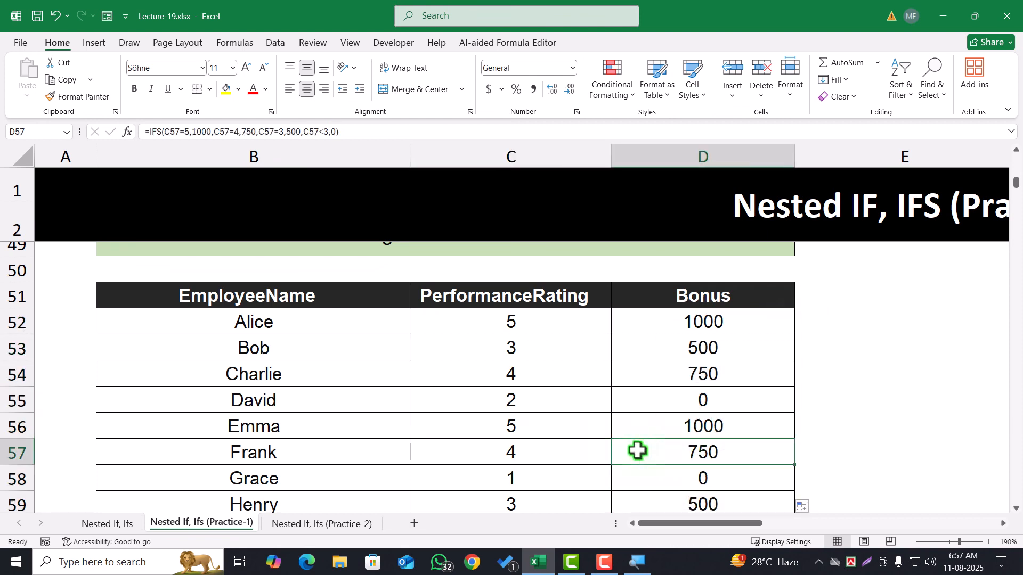
{"action": "left_click", "coordinate": [542, 430]}
{"action": "left_click", "coordinate": [701, 427]}
{"action": "left_click", "coordinate": [586, 353]}
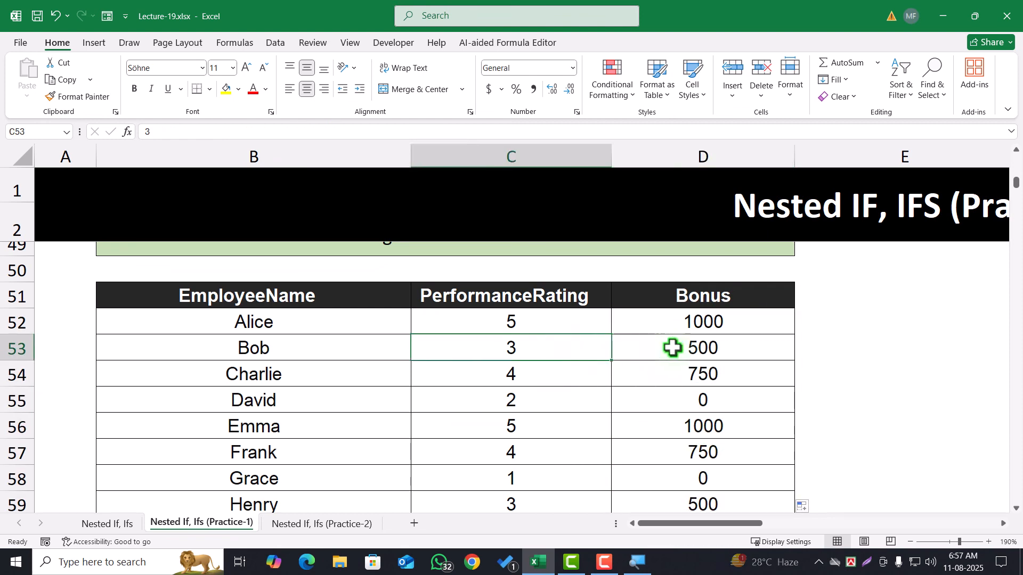
{"action": "left_click", "coordinate": [672, 348]}
{"action": "left_click", "coordinate": [539, 402]}
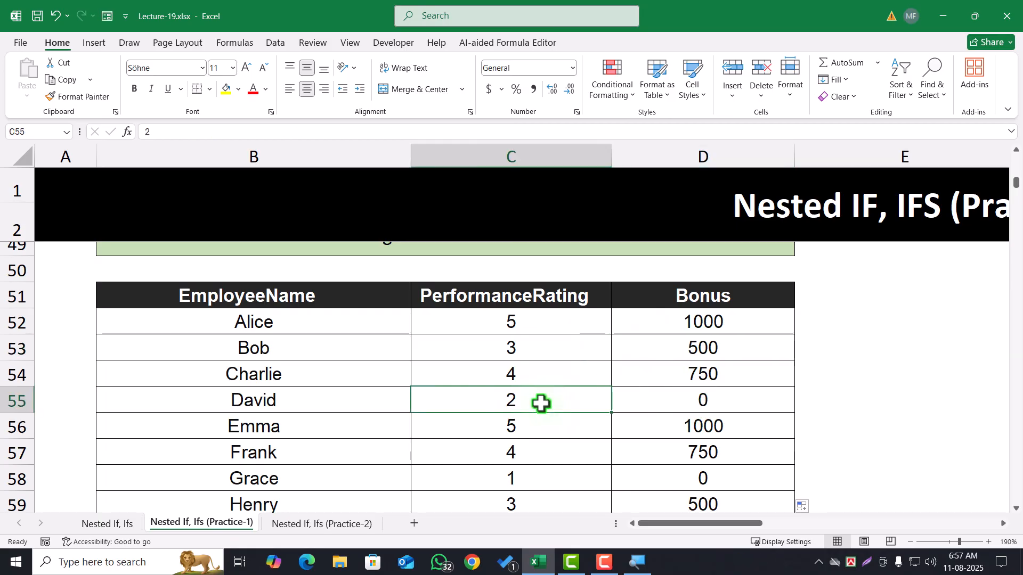
{"action": "left_click", "coordinate": [544, 482]}
{"action": "left_click", "coordinate": [669, 479]}
{"action": "left_click", "coordinate": [705, 401]}
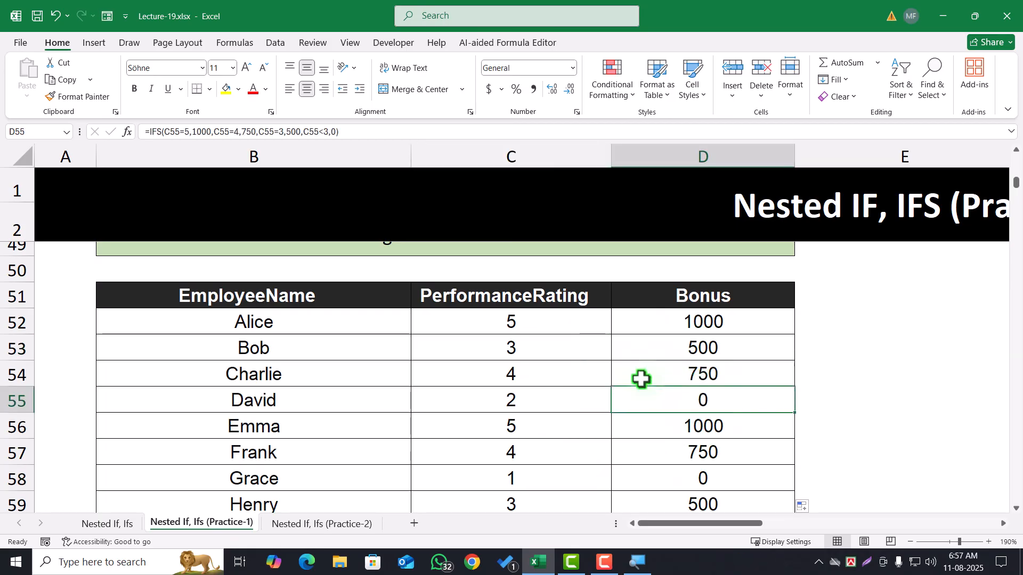
Start an IF formula in D72, the first TaxRate cell of the Tax Calculation problem, with the test C72>100000
{"action": "scroll", "coordinate": [640, 379], "scroll_direction": "down", "scroll_amount": 2}
{"action": "scroll", "coordinate": [637, 373], "scroll_direction": "down", "scroll_amount": 2}
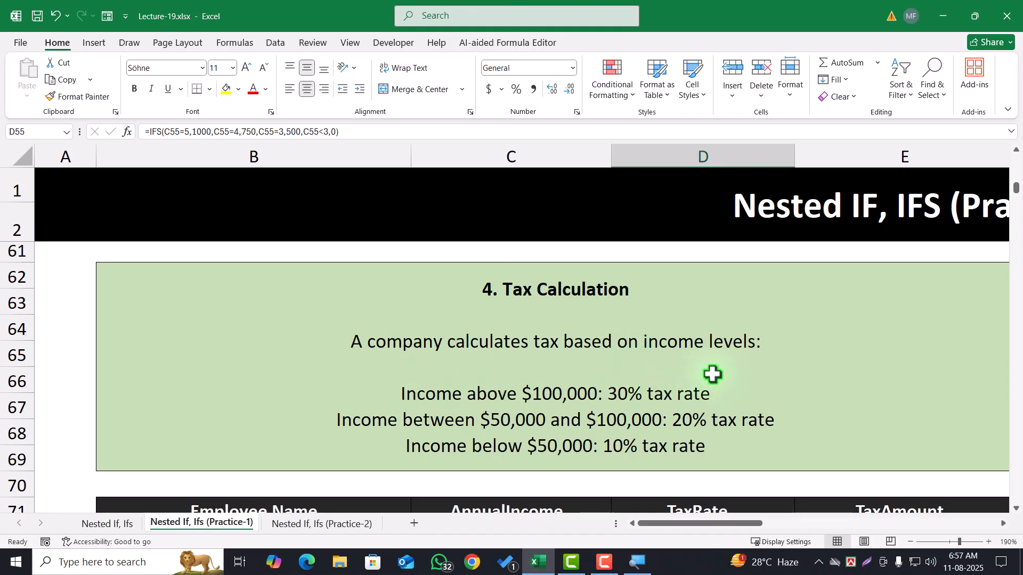
{"action": "scroll", "coordinate": [606, 394], "scroll_direction": "down", "scroll_amount": 1}
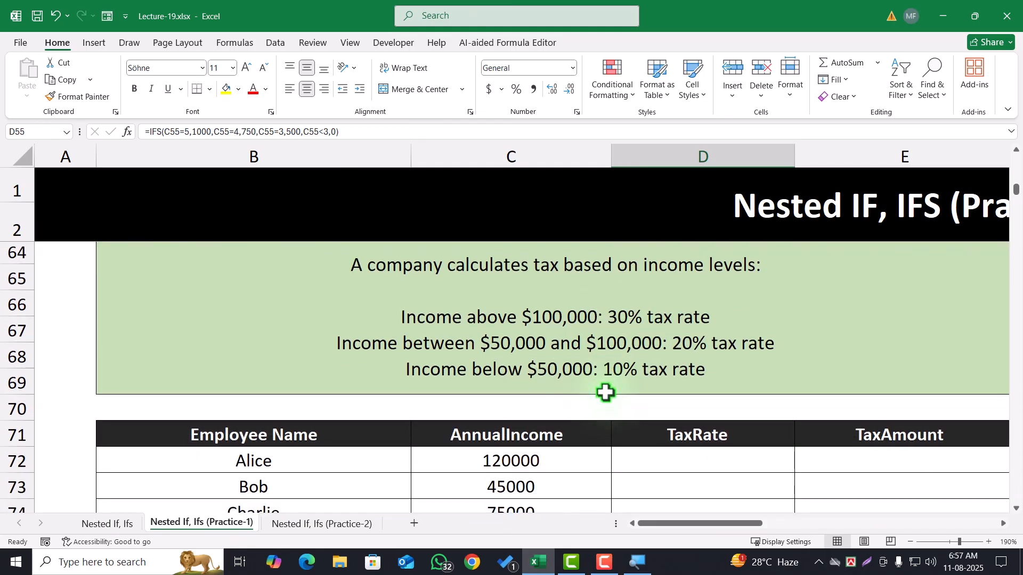
{"action": "left_click", "coordinate": [679, 460]}
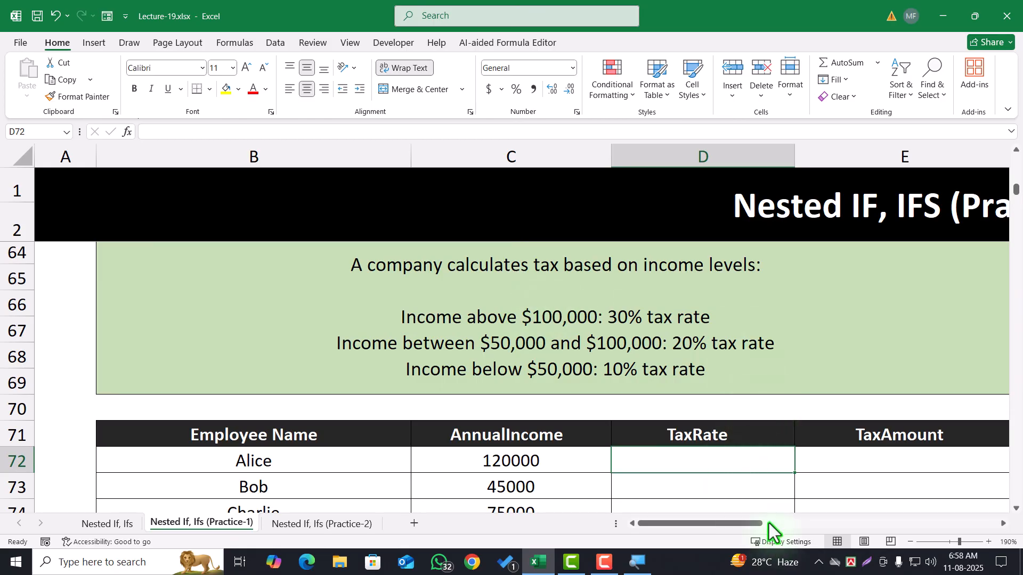
{"action": "type", "text": "=if"}
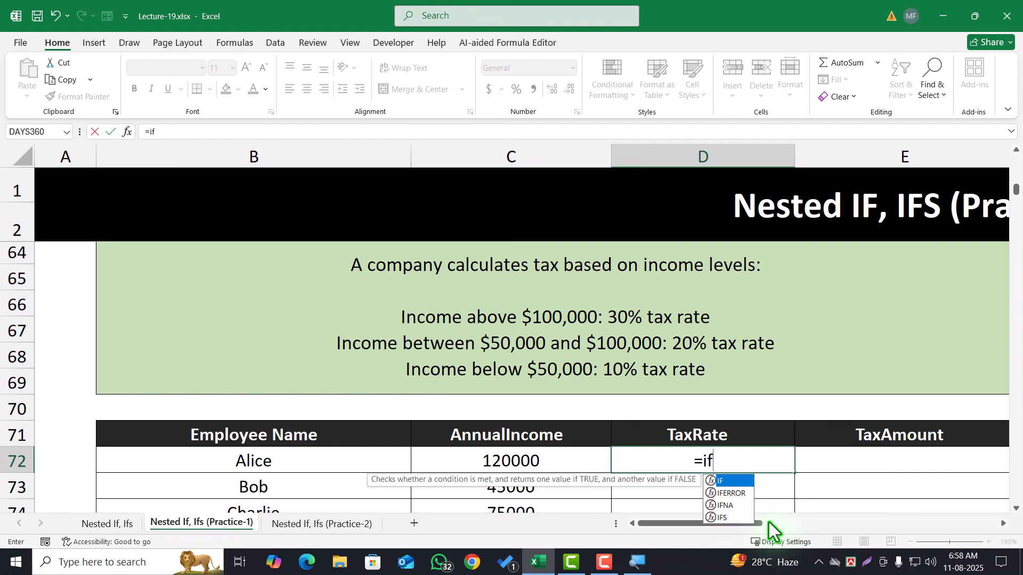
{"action": "key", "text": "Tab"}
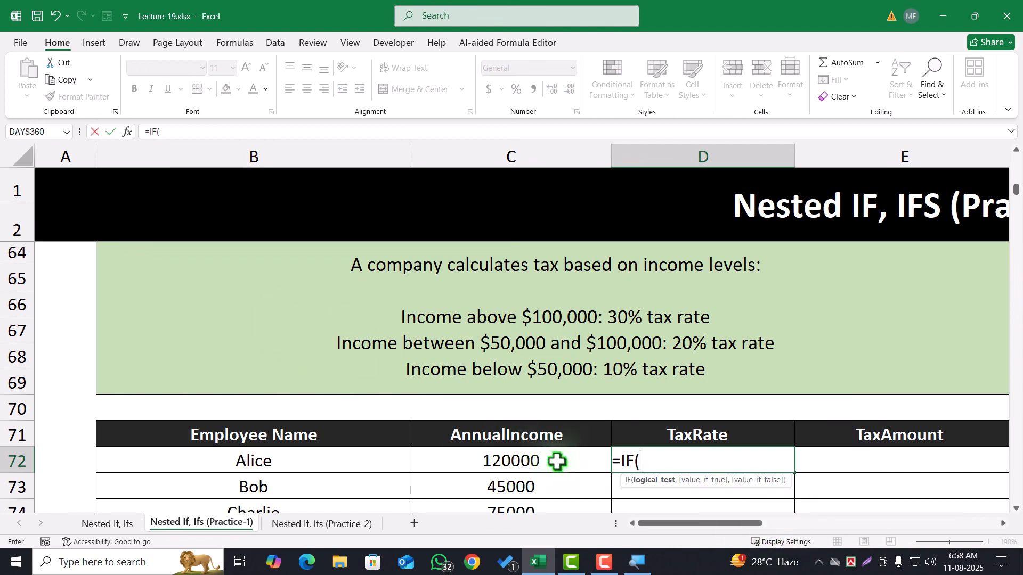
{"action": "left_click", "coordinate": [529, 462]}
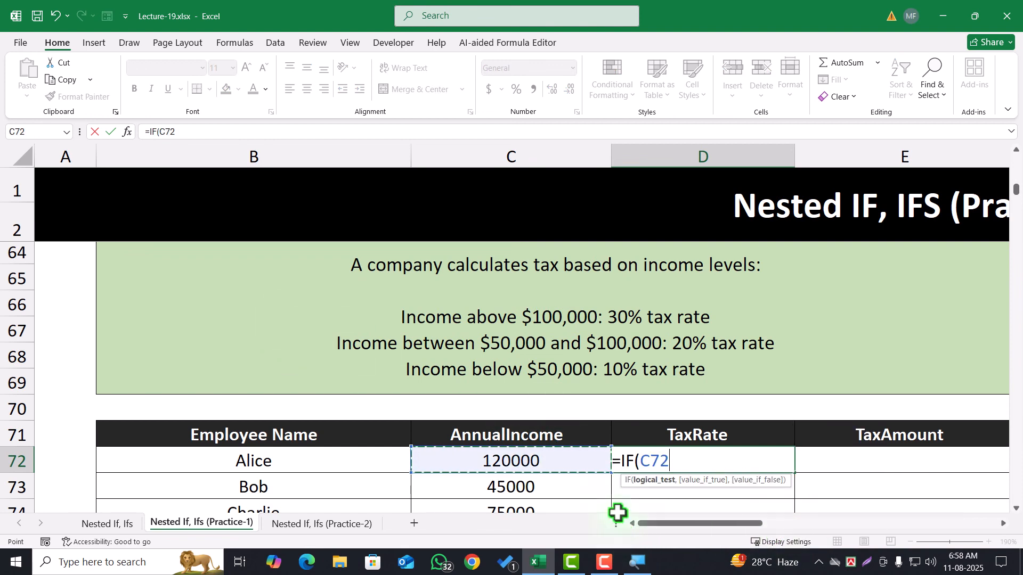
{"action": "type", "text": ">1"}
{"action": "type", "text": "00000"}
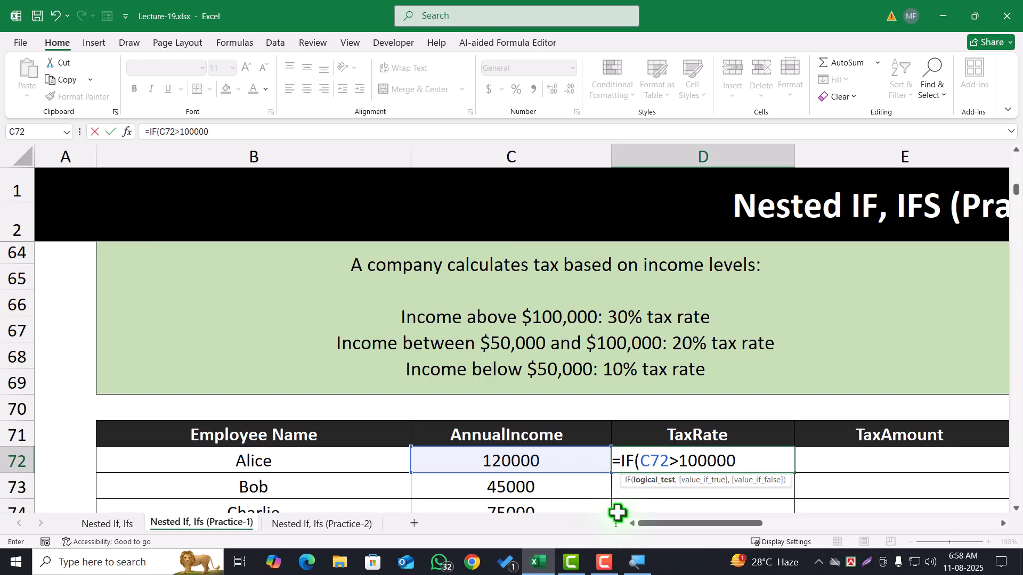
{"action": "type", "text": ",\"30%"}
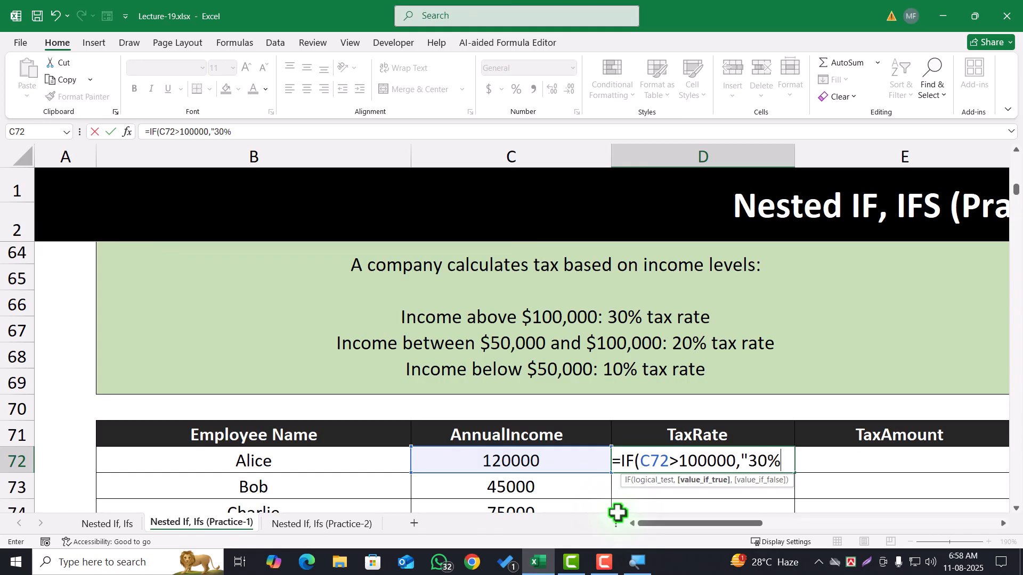
{"action": "type", "text": "\","}
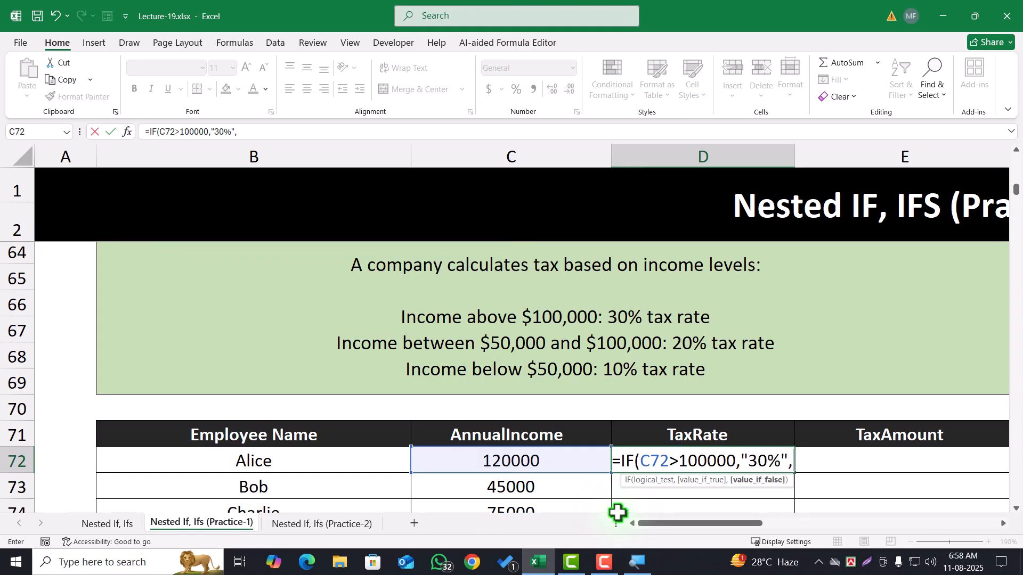
{"action": "type", "text": "if"}
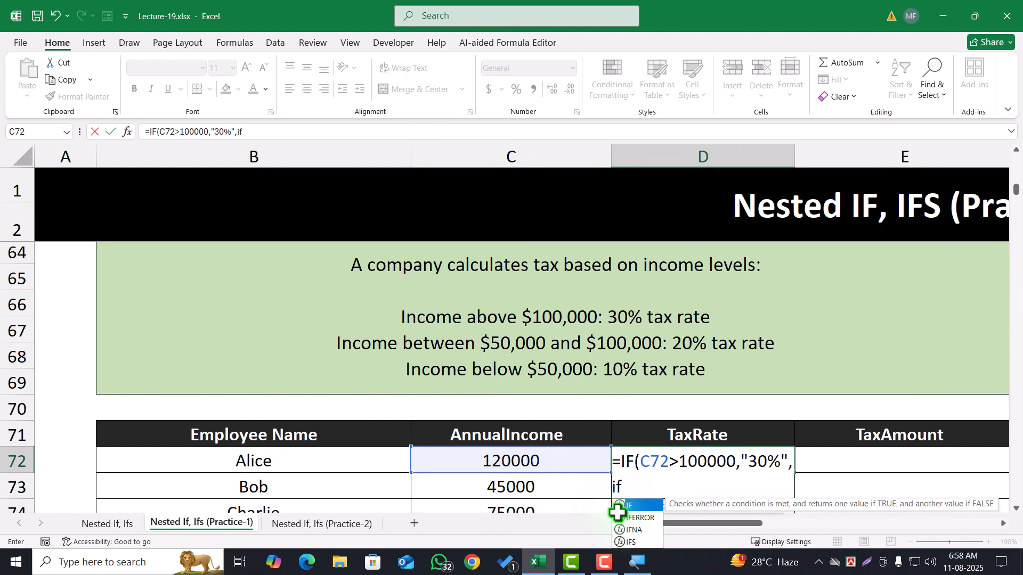
Continue D72's IF formula with "30%" as the true result and a nested IF testing C72>=50000
{"action": "key", "text": "Tab"}
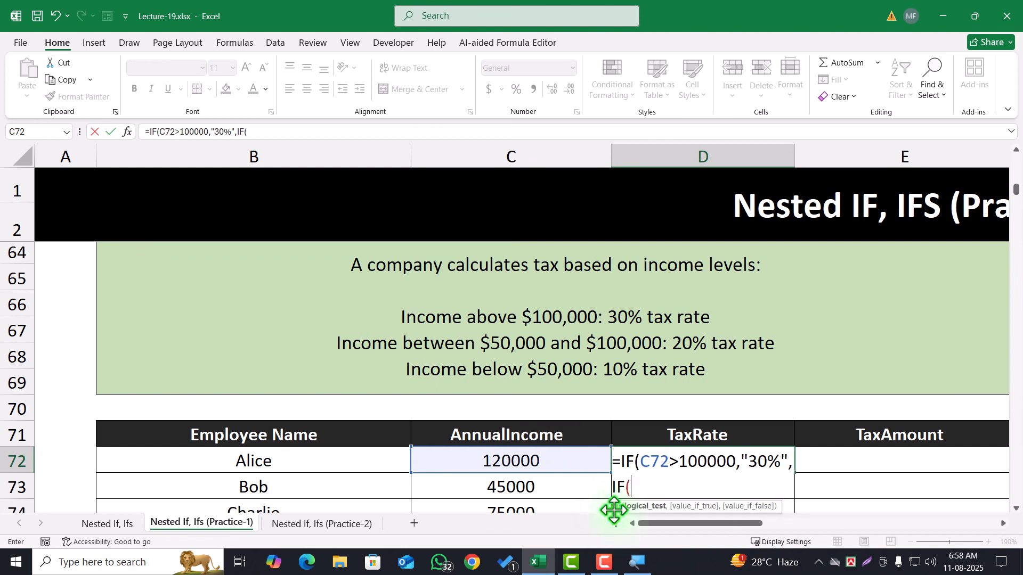
{"action": "left_click", "coordinate": [558, 465]}
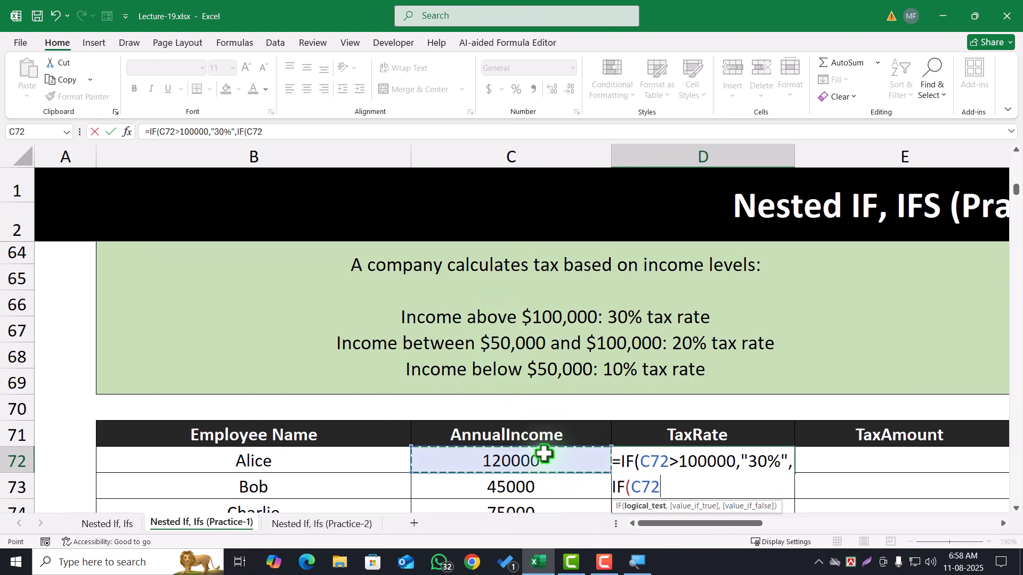
{"action": "type", "text": ">"}
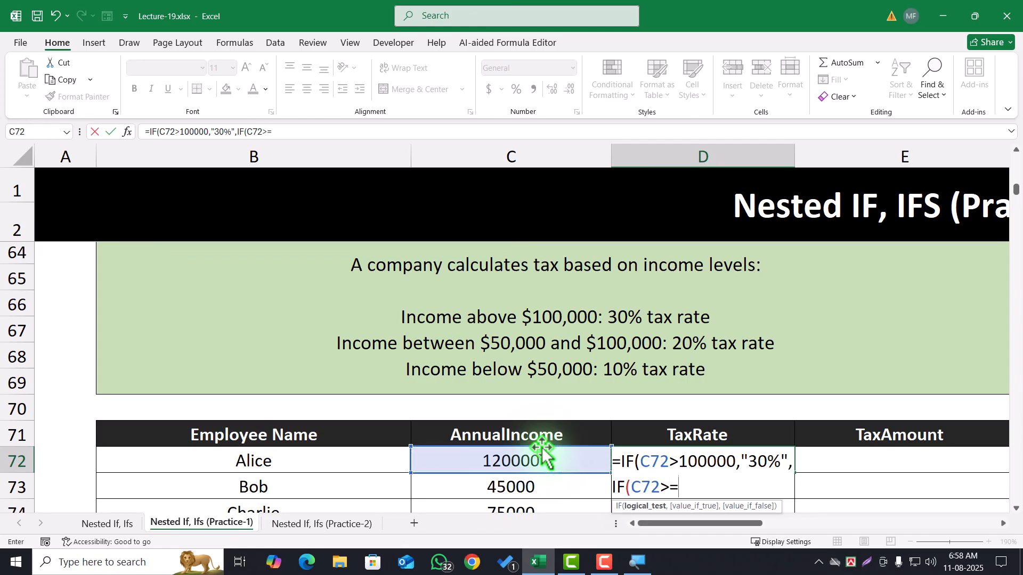
{"action": "type", "text": "=50000"}
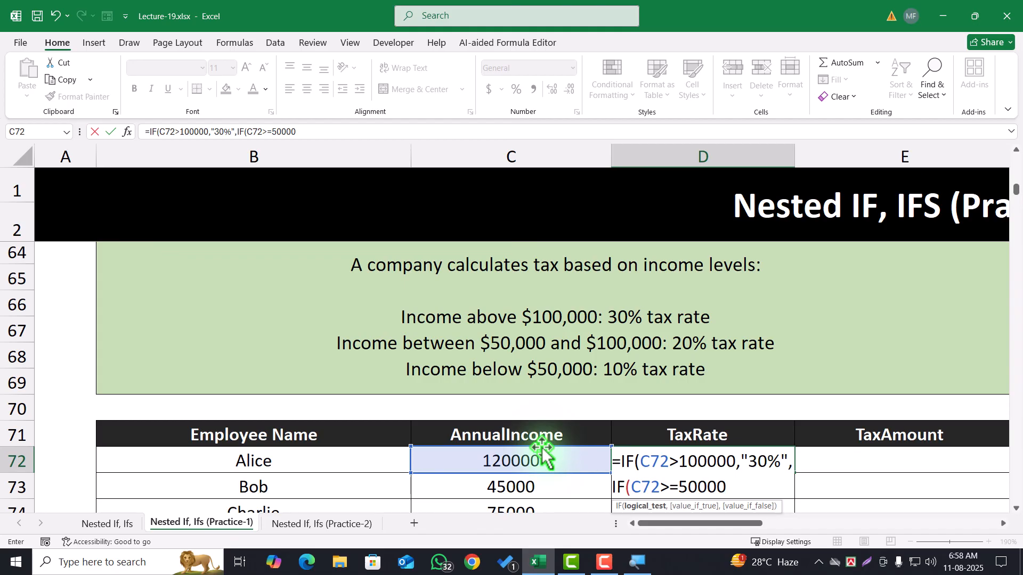
Complete D72's nested IF with "20%" as the true result and "10%" as the false result
{"action": "type", "text": ",\"20%"}
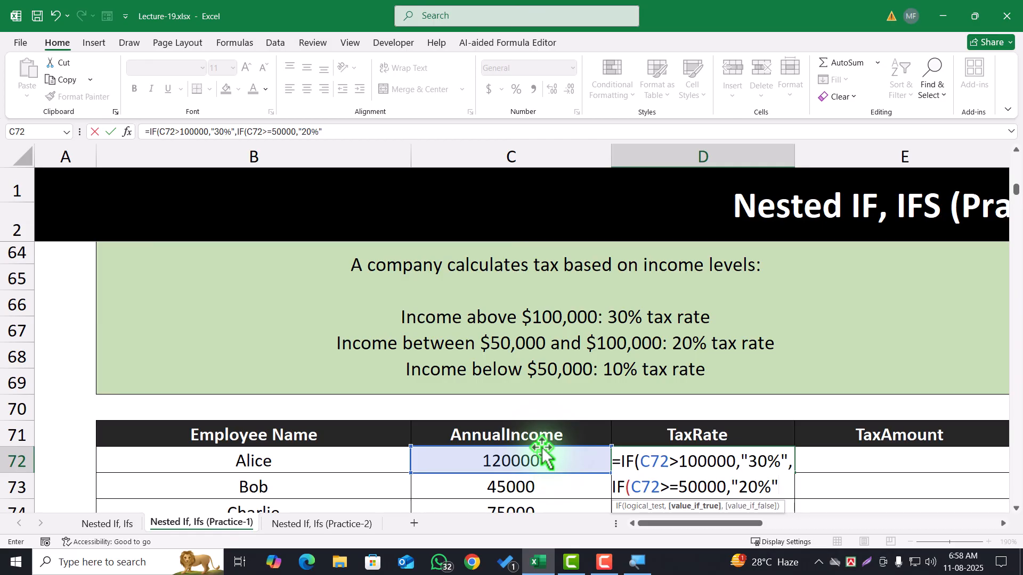
{"action": "type", "text": ","}
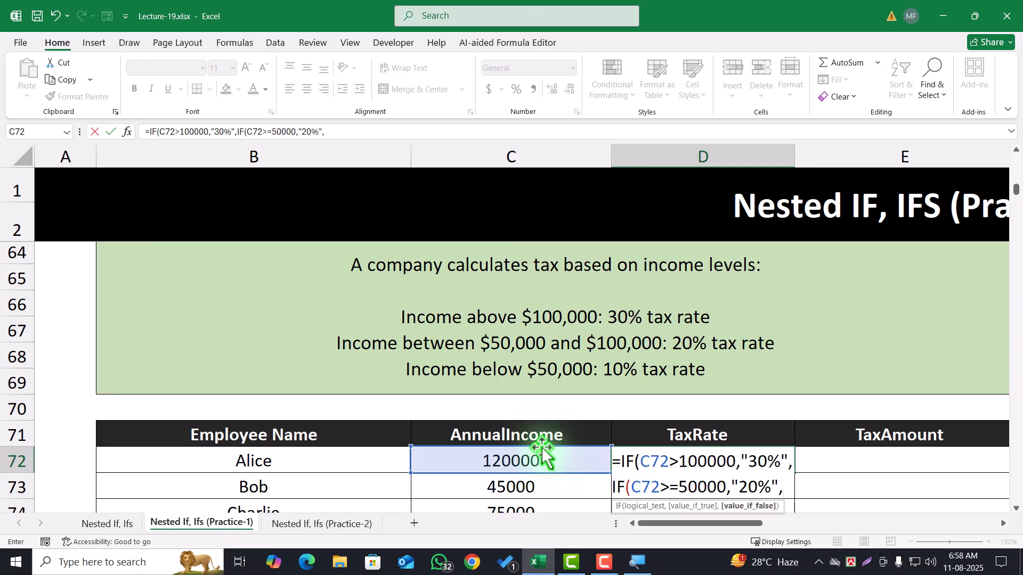
{"action": "type", "text": "\"10%"}
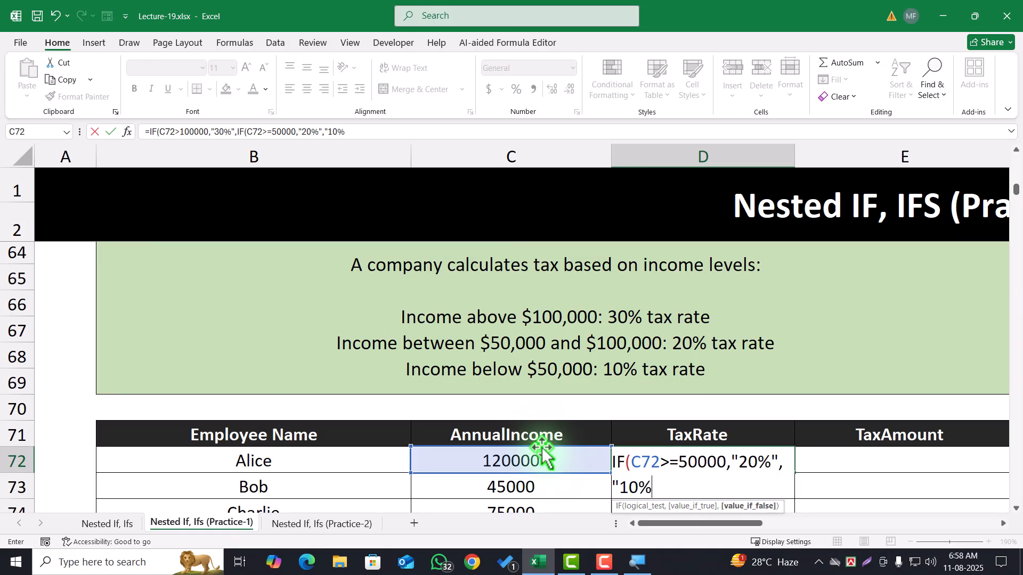
{"action": "type", "text": "\"))"}
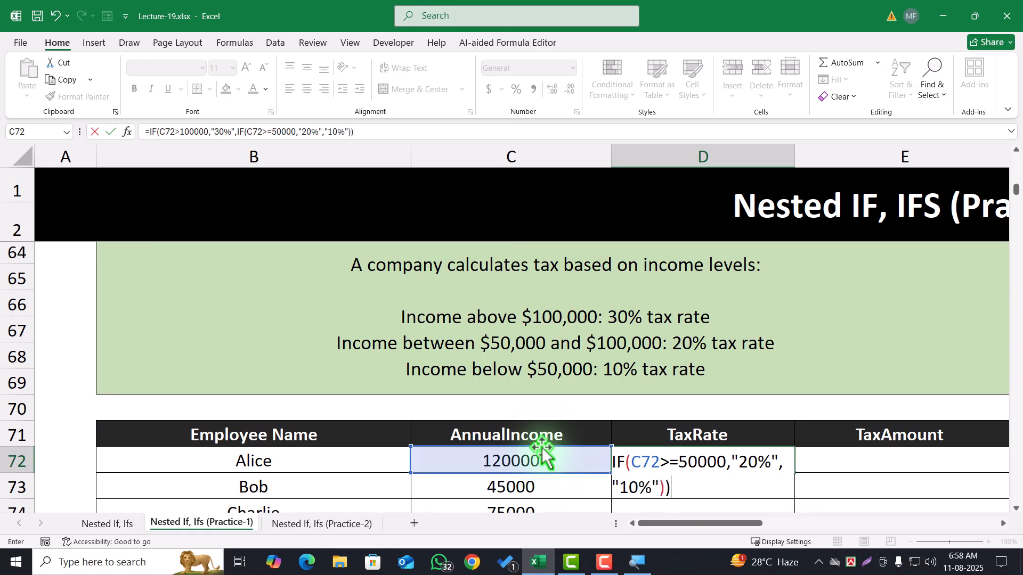
{"action": "key", "text": "Return"}
Fill the D72 TaxRate formula down the employee table to row 79
{"action": "scroll", "coordinate": [664, 410], "scroll_direction": "down", "scroll_amount": 3}
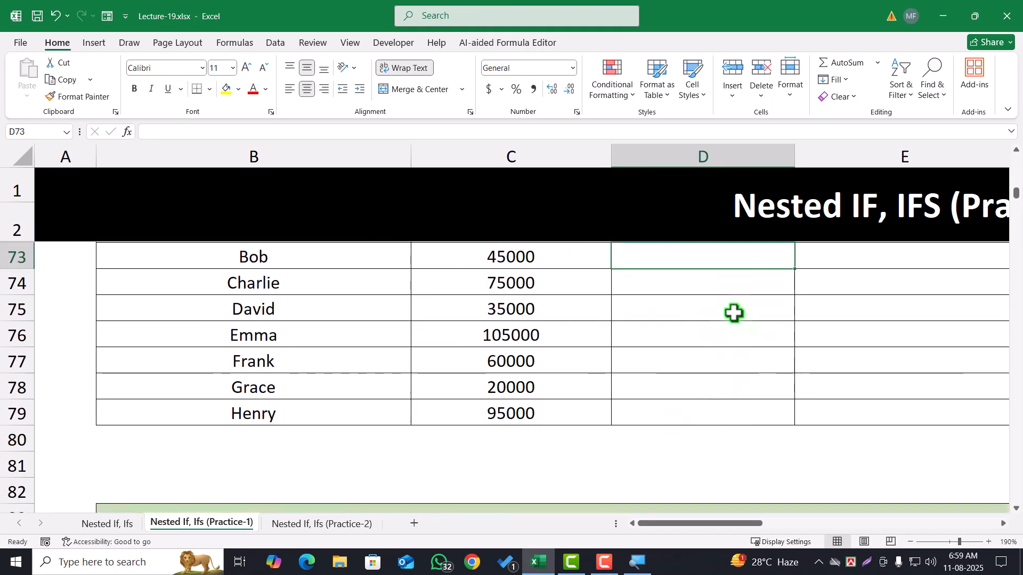
{"action": "scroll", "coordinate": [733, 335], "scroll_direction": "up", "scroll_amount": 1}
{"action": "left_click", "coordinate": [727, 312]}
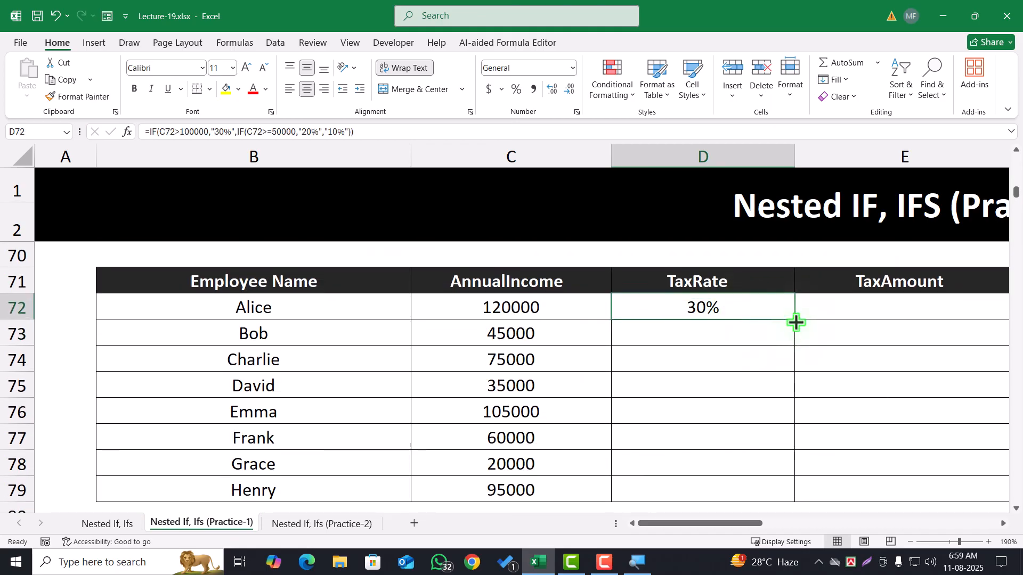
{"action": "double_click", "coordinate": [795, 319]}
Check the filled tax rates against the annual incomes and the problem's income levels
{"action": "left_click", "coordinate": [611, 340]}
{"action": "left_click", "coordinate": [599, 333]}
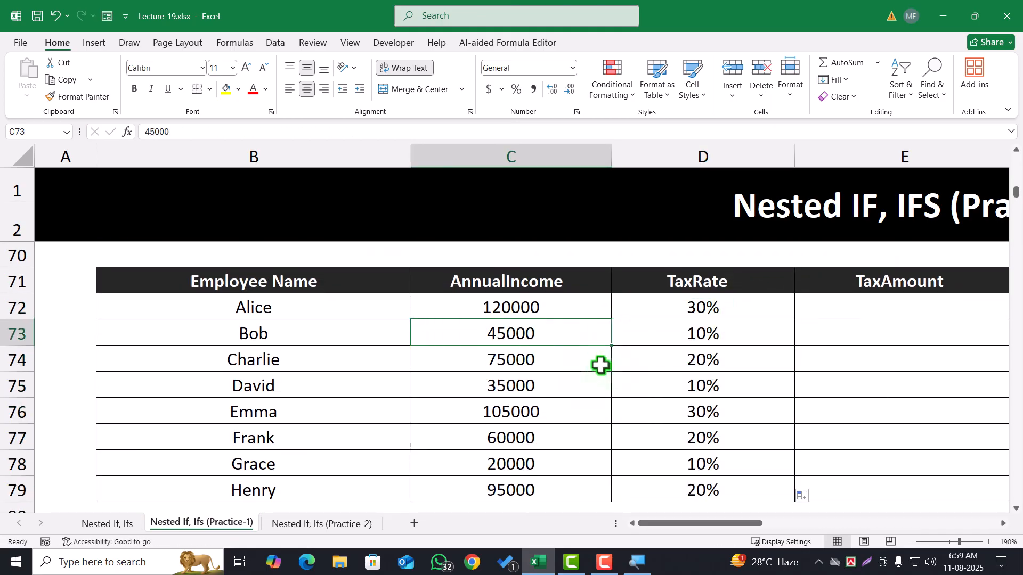
{"action": "scroll", "coordinate": [591, 368], "scroll_direction": "up", "scroll_amount": 2}
{"action": "scroll", "coordinate": [590, 375], "scroll_direction": "down", "scroll_amount": 1}
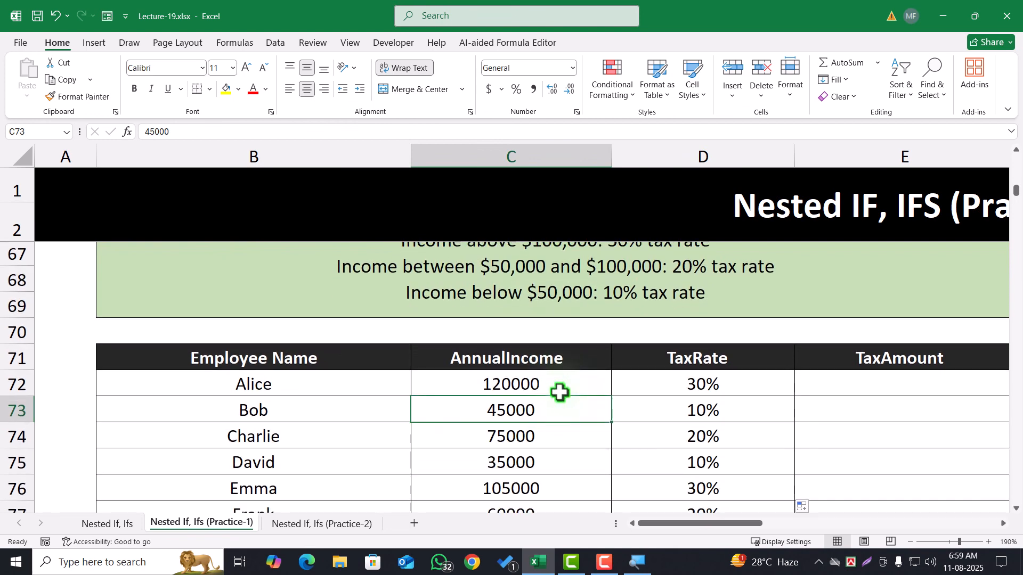
{"action": "scroll", "coordinate": [644, 440], "scroll_direction": "up", "scroll_amount": 1}
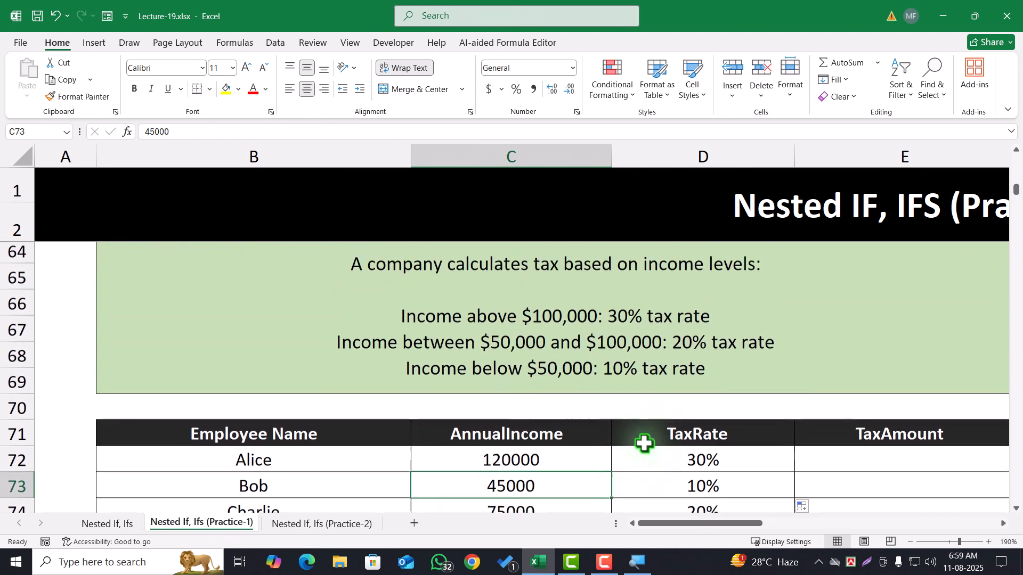
{"action": "scroll", "coordinate": [644, 442], "scroll_direction": "down", "scroll_amount": 1}
{"action": "left_click", "coordinate": [705, 440]}
{"action": "left_click", "coordinate": [540, 441]}
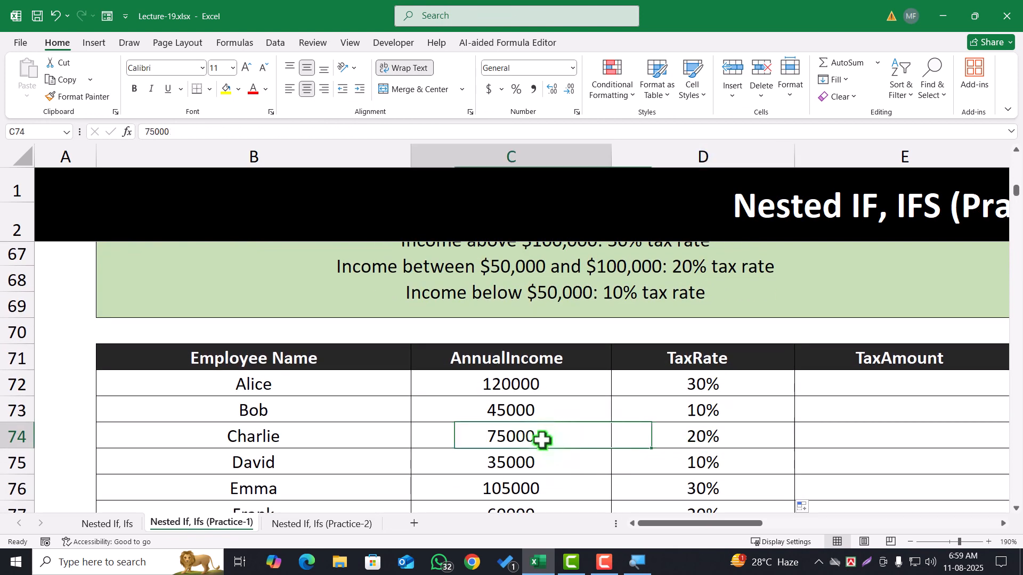
{"action": "left_click", "coordinate": [537, 410]}
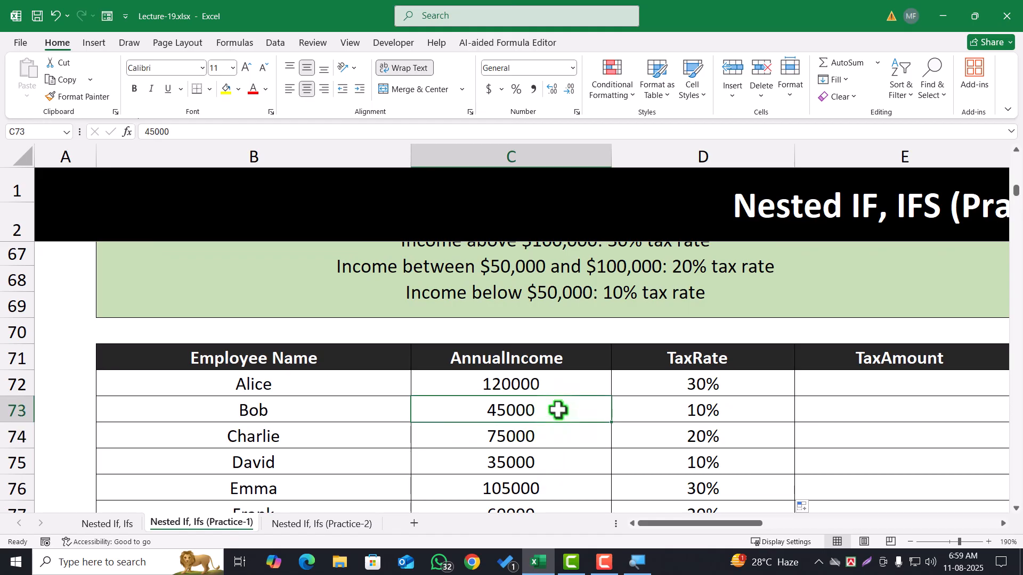
{"action": "left_click", "coordinate": [692, 411]}
Calculate the TaxAmount in E72 as C72*D72 and fill the formula down the employee table
{"action": "left_click", "coordinate": [807, 383]}
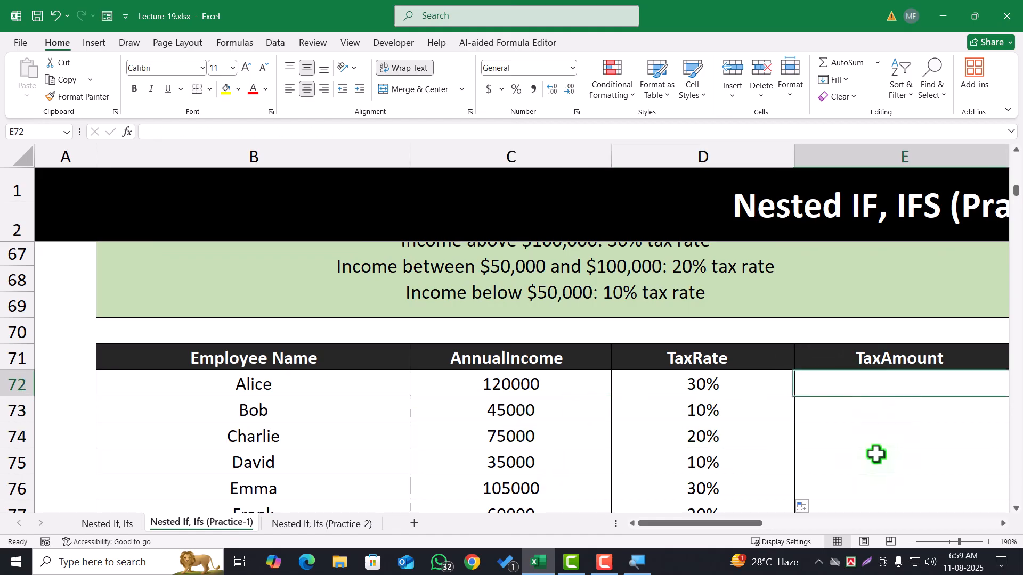
{"action": "type", "text": "="}
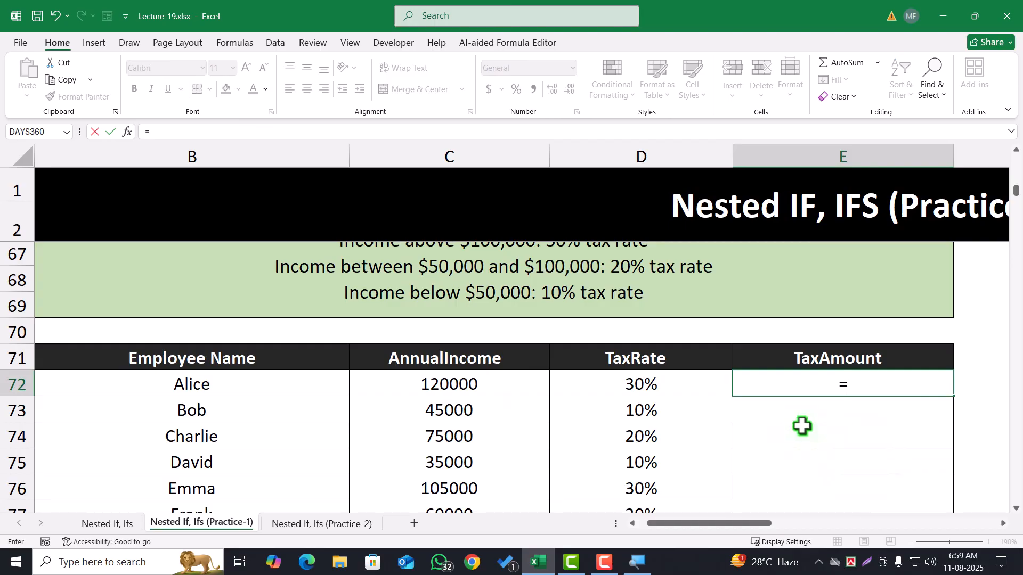
{"action": "left_click", "coordinate": [513, 389]}
{"action": "type", "text": "*"}
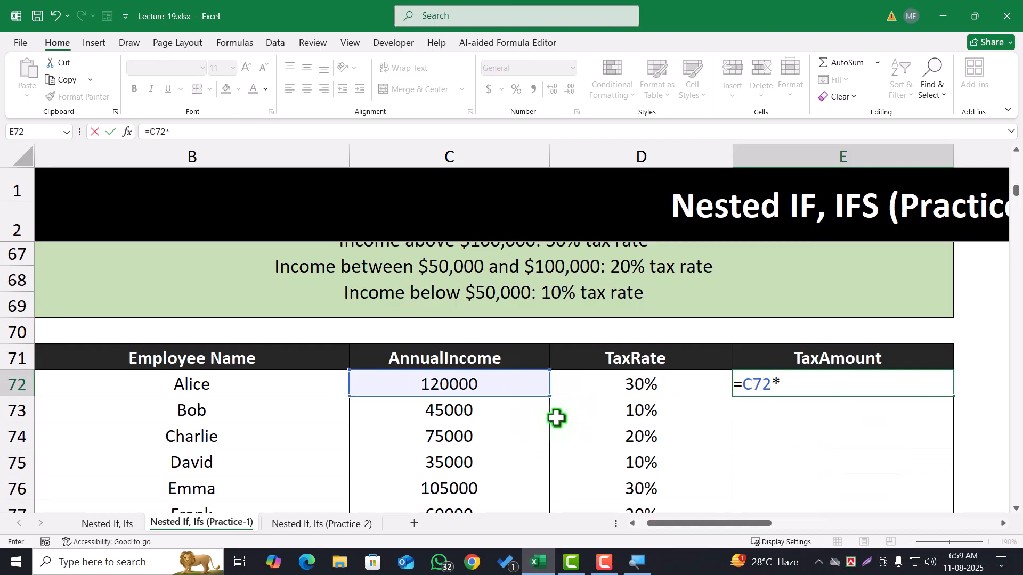
{"action": "left_click", "coordinate": [656, 383]}
{"action": "key", "text": "Return"}
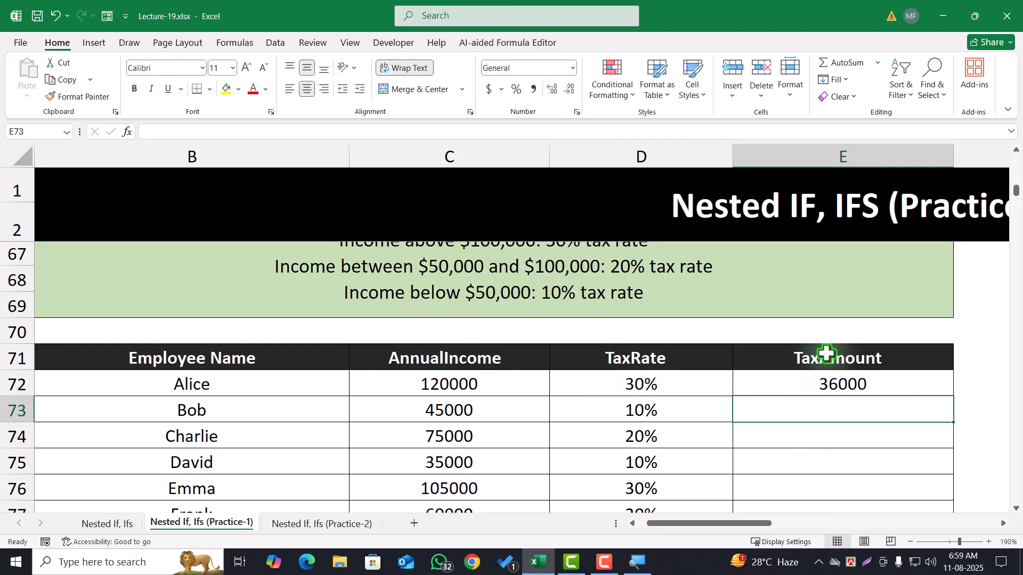
{"action": "left_click", "coordinate": [874, 390]}
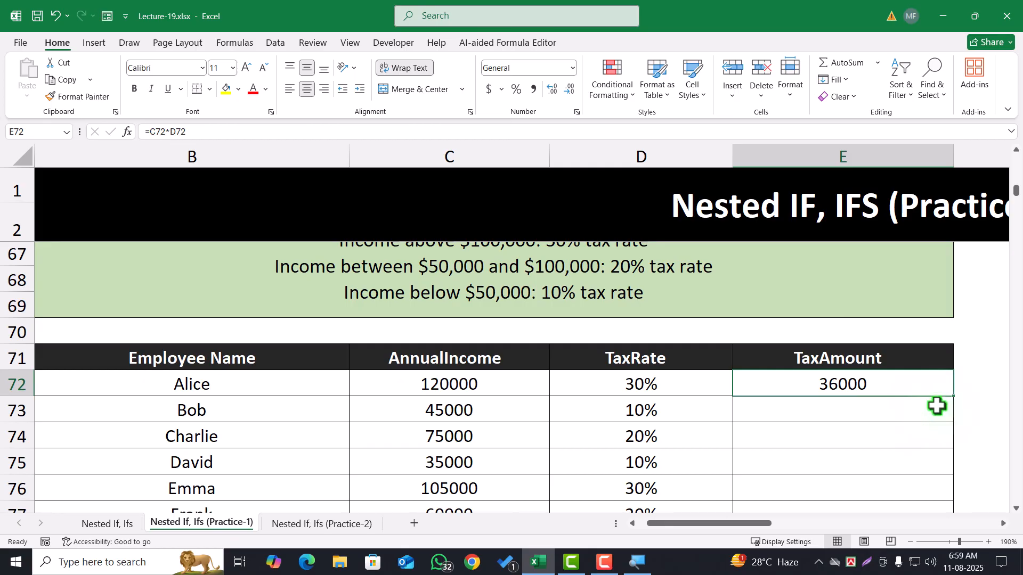
{"action": "left_click_drag", "start_coordinate": [954, 398], "coordinate": [848, 462]}
Read the discount rules of problem 5, Price Discount Tiers, below the tax table
{"action": "scroll", "coordinate": [660, 463], "scroll_direction": "down", "scroll_amount": 5}
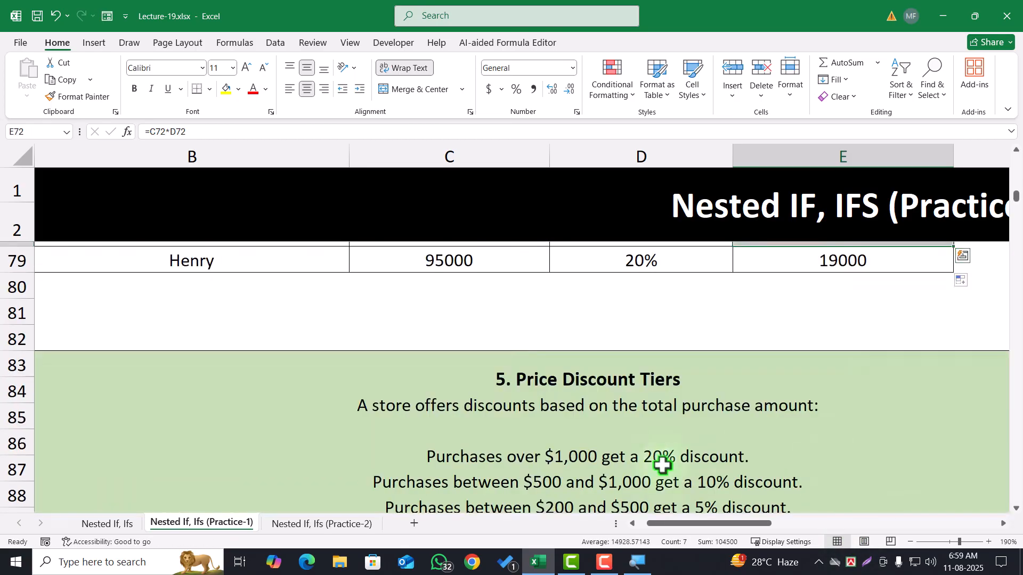
{"action": "scroll", "coordinate": [647, 389], "scroll_direction": "up", "scroll_amount": 1}
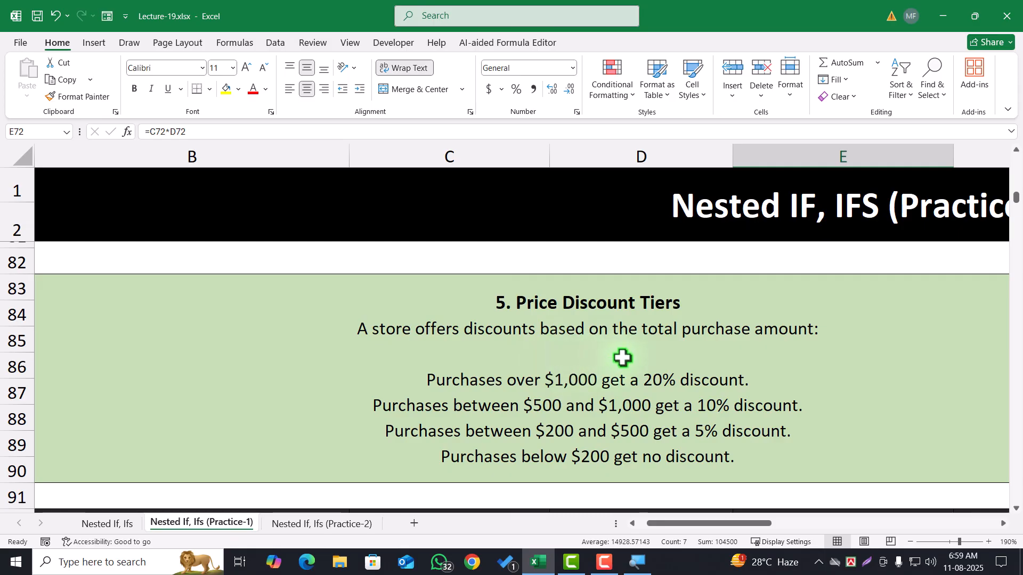
{"action": "scroll", "coordinate": [638, 376], "scroll_direction": "down", "scroll_amount": 1}
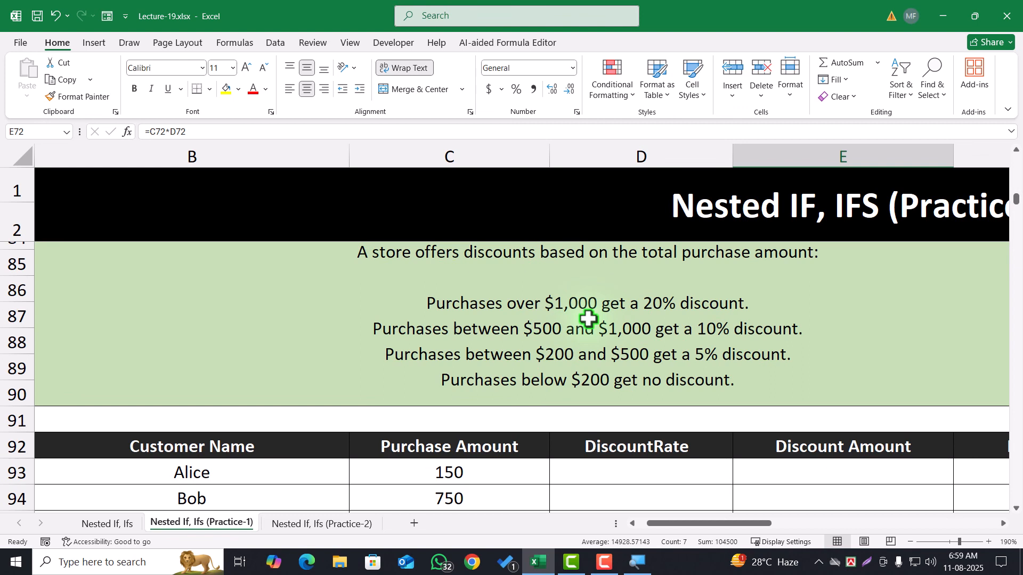
{"action": "left_click", "coordinate": [682, 312]}
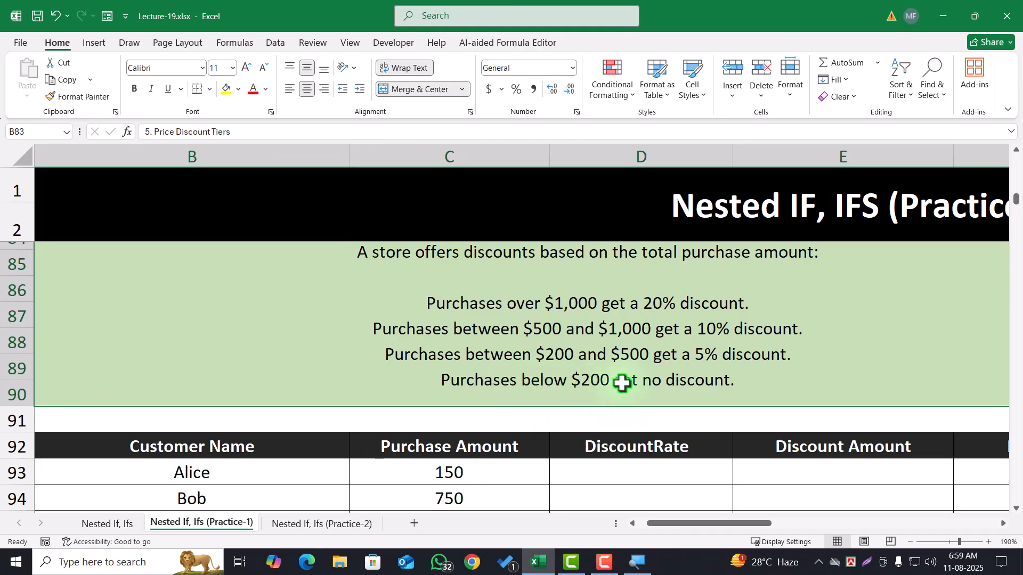
{"action": "scroll", "coordinate": [765, 373], "scroll_direction": "down", "scroll_amount": 1}
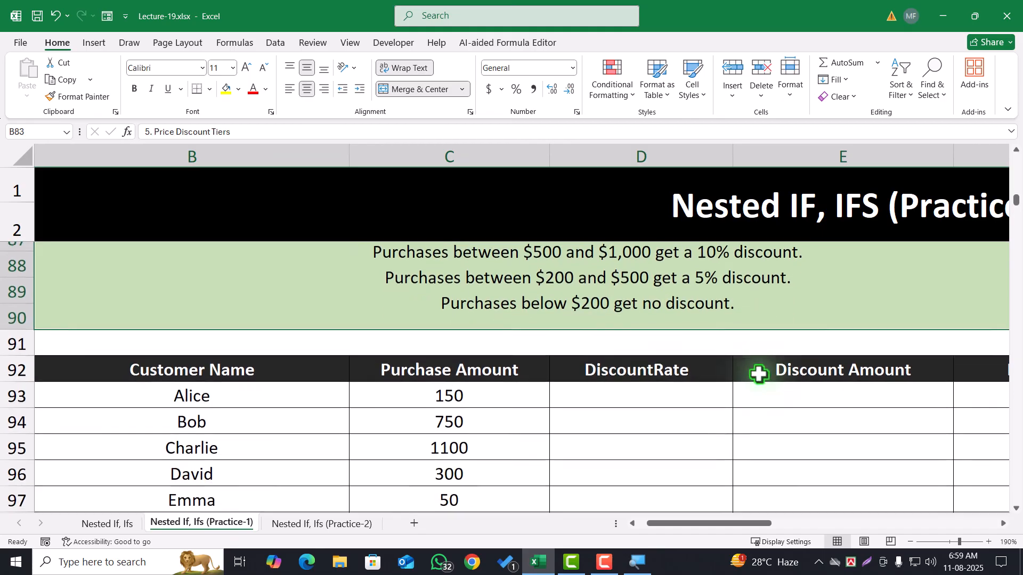
Examine the Purchase Amount, DiscountRate and Discount Amount columns of the Price Discount Tiers table
{"action": "left_click_drag", "start_coordinate": [654, 397], "coordinate": [986, 496]}
{"action": "left_click", "coordinate": [739, 478]}
{"action": "left_click_drag", "start_coordinate": [669, 397], "coordinate": [673, 457]}
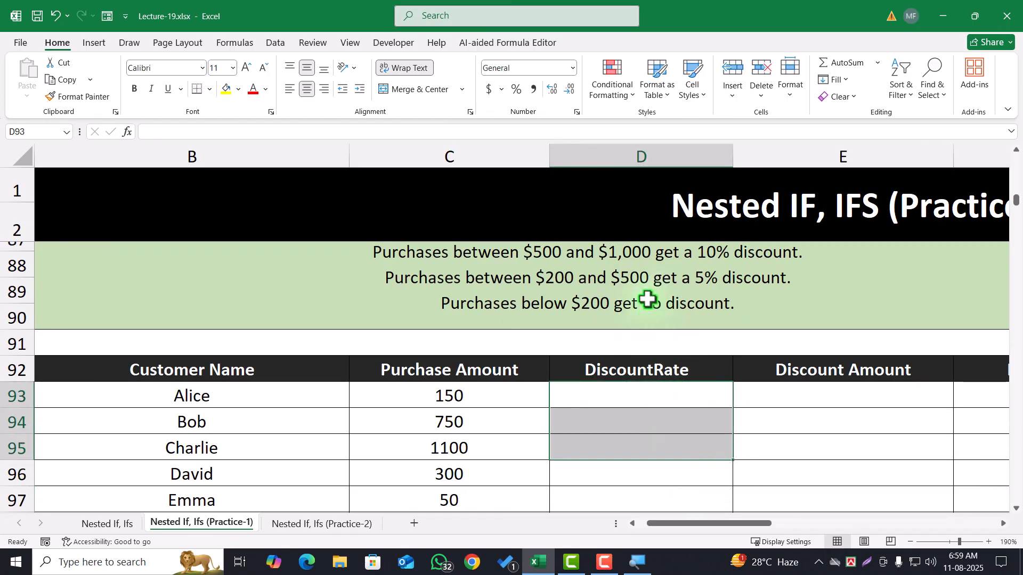
{"action": "left_click", "coordinate": [840, 395]}
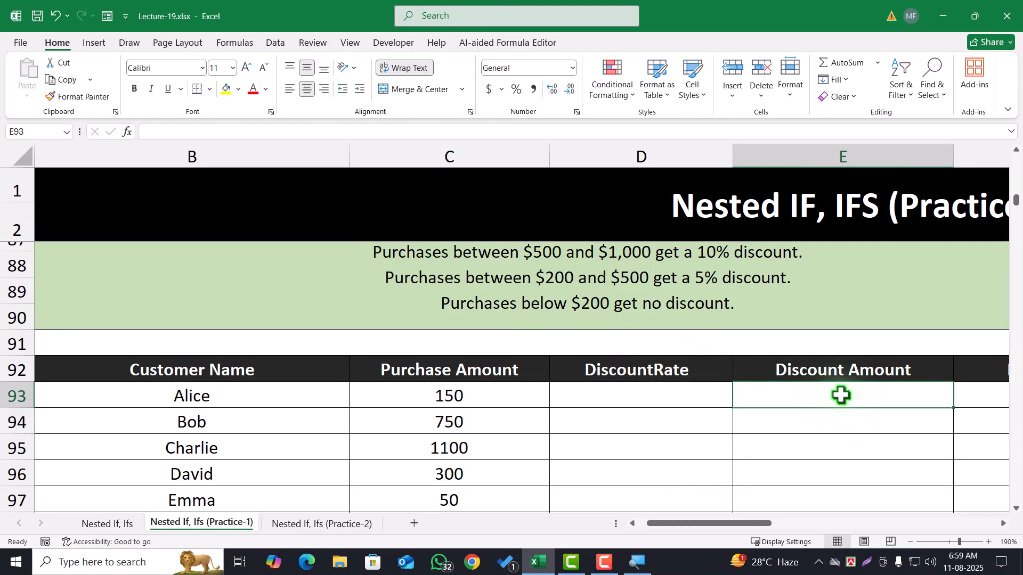
{"action": "left_click", "coordinate": [434, 392]}
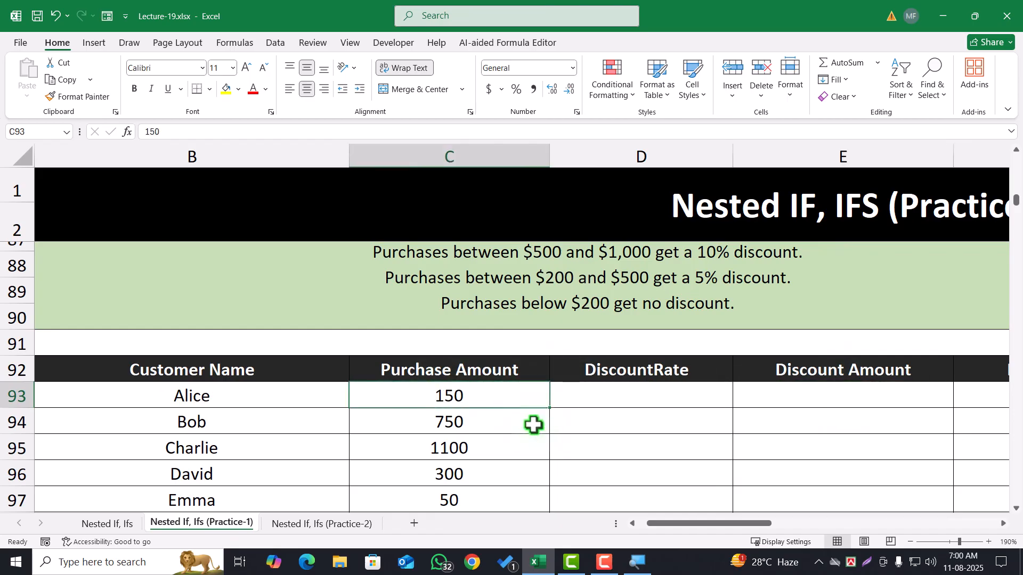
{"action": "left_click", "coordinate": [639, 408]}
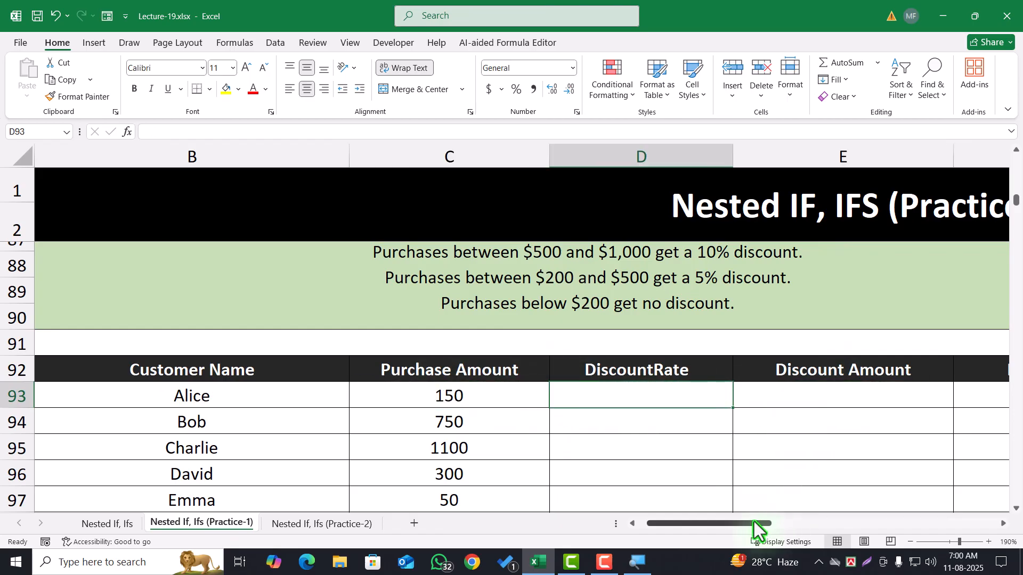
{"action": "mouse_move", "coordinate": [751, 523]}
{"action": "left_mouse_down"}
{"action": "mouse_move", "coordinate": [845, 521]}
{"action": "mouse_move", "coordinate": [767, 521]}
{"action": "left_mouse_up"}
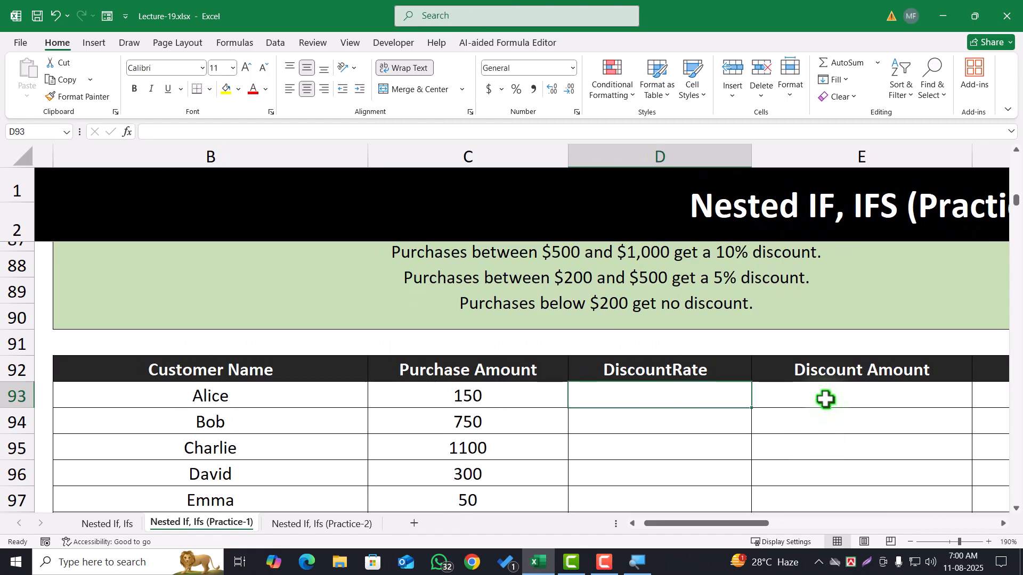
{"action": "left_click_drag", "start_coordinate": [824, 398], "coordinate": [845, 394]}
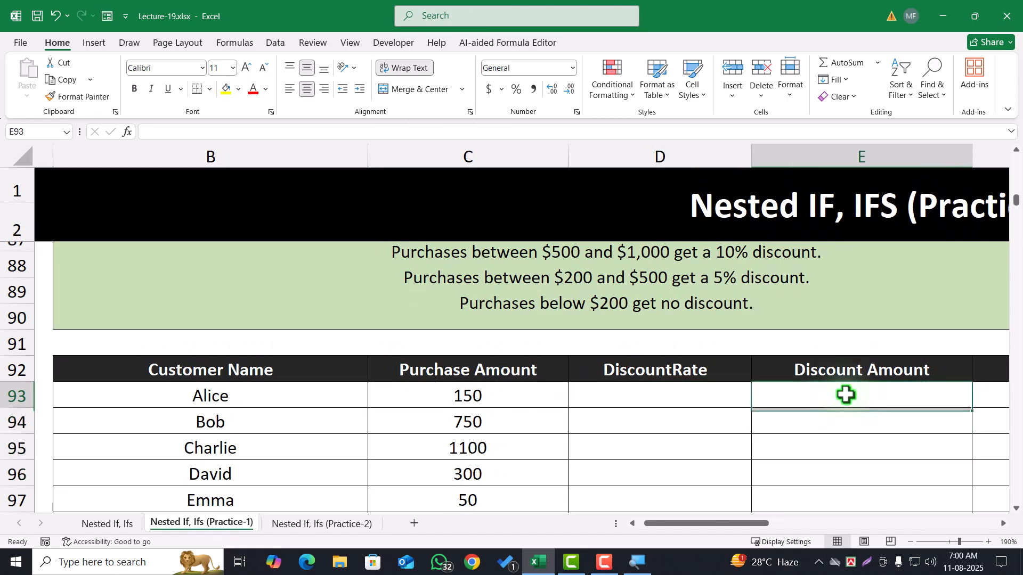
{"action": "left_click", "coordinate": [474, 392]}
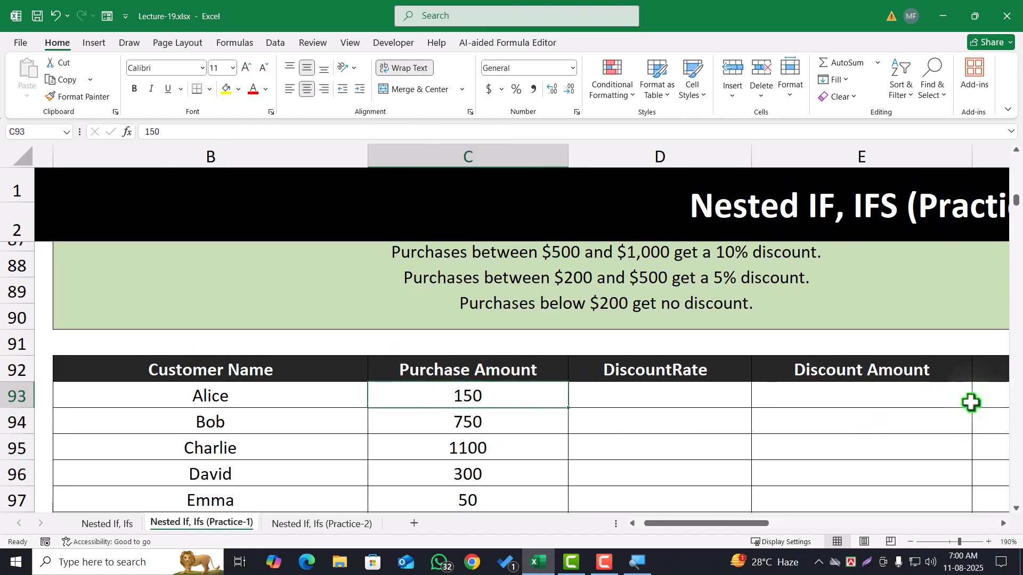
Examine the Discount Amount and Final Price columns of the Price Discount Tiers table
{"action": "left_click", "coordinate": [904, 400]}
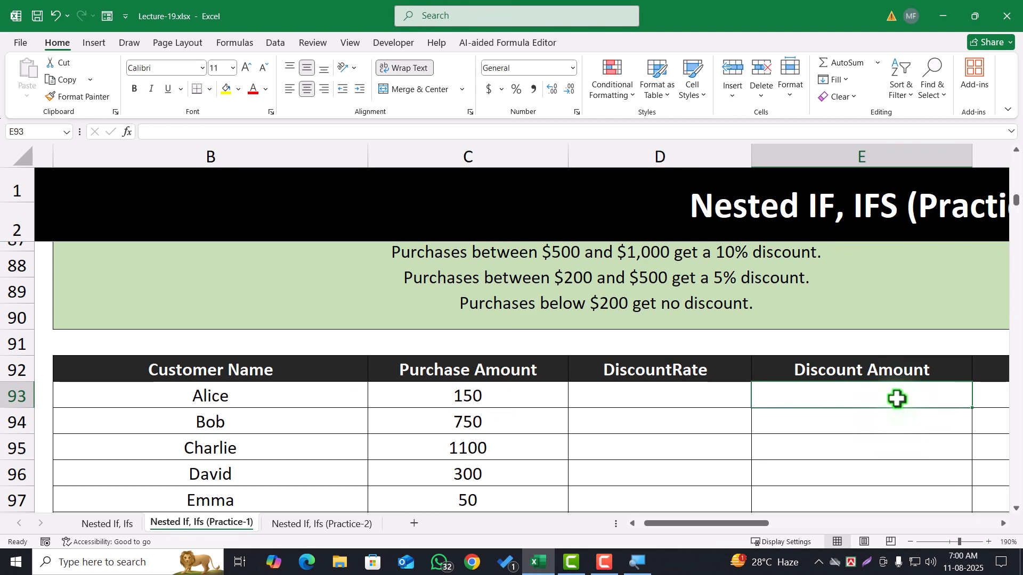
{"action": "left_click", "coordinate": [992, 397]}
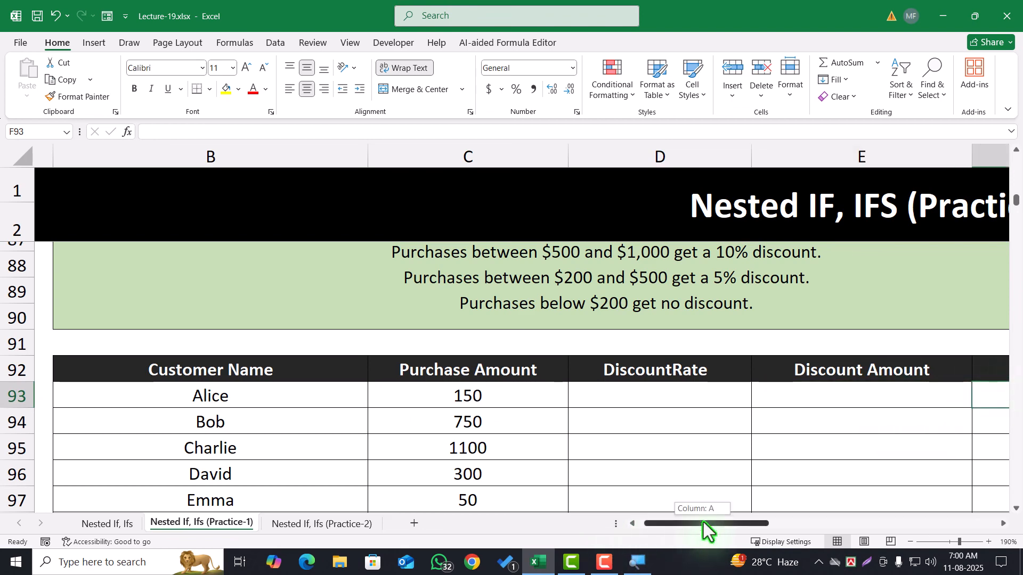
{"action": "scroll", "coordinate": [703, 522], "scroll_direction": "right", "scroll_amount": 3}
{"action": "left_click_drag", "start_coordinate": [529, 393], "coordinate": [522, 504]}
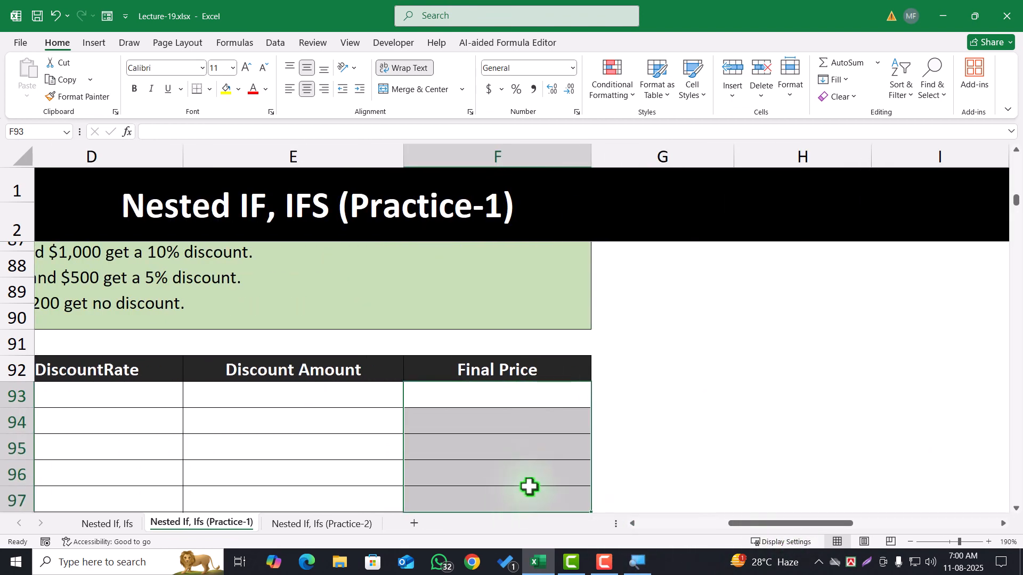
{"action": "left_click_drag", "start_coordinate": [756, 522], "coordinate": [683, 526]}
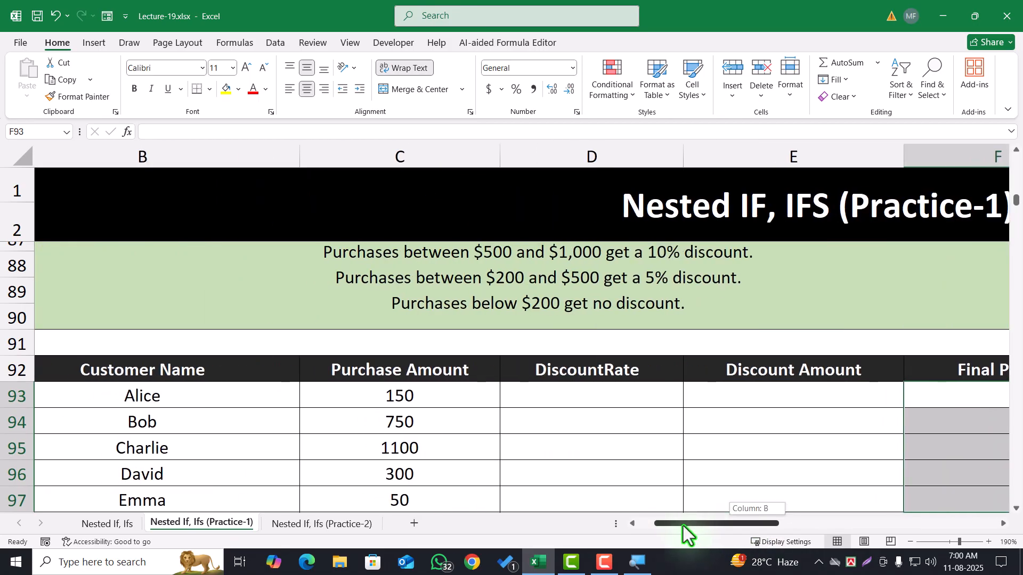
Begin an IFS formula in D93 that returns "20%" when C93>1000, following the store's discount rules
{"action": "left_click", "coordinate": [554, 401]}
{"action": "type", "text": "="}
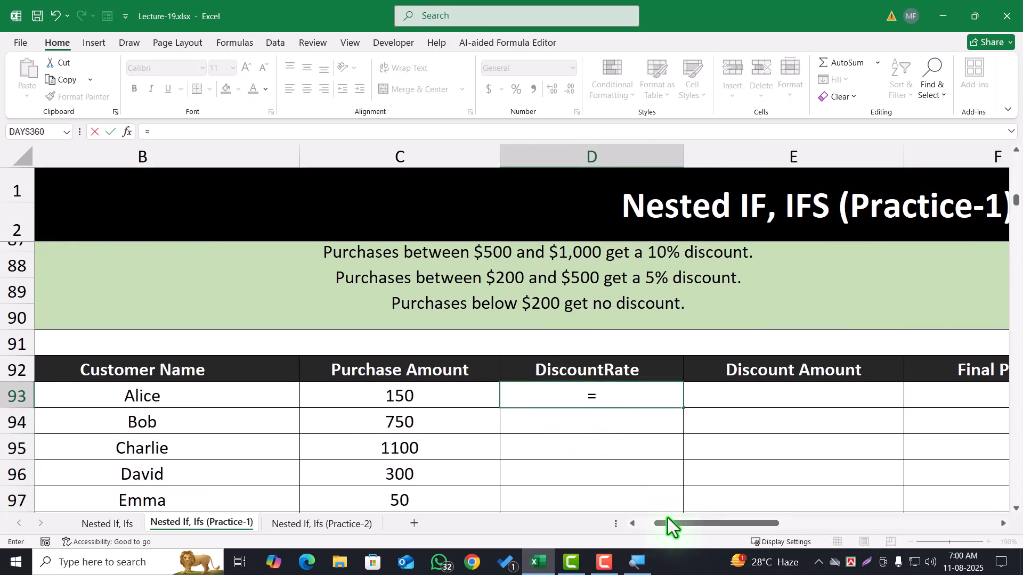
{"action": "type", "text": "ifs"}
{"action": "key", "text": "Tab"}
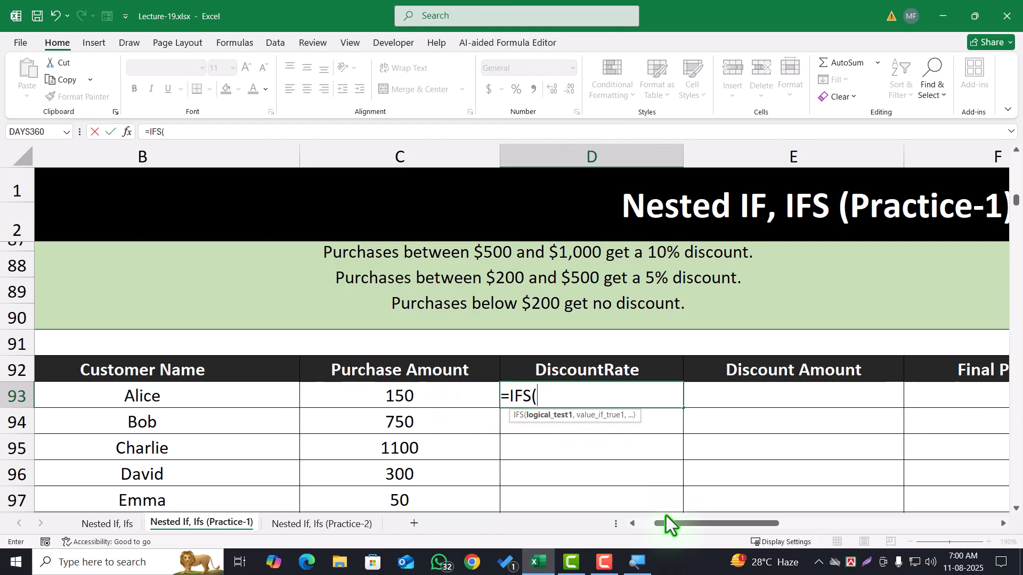
{"action": "left_click", "coordinate": [462, 404]}
{"action": "type", "text": ">"}
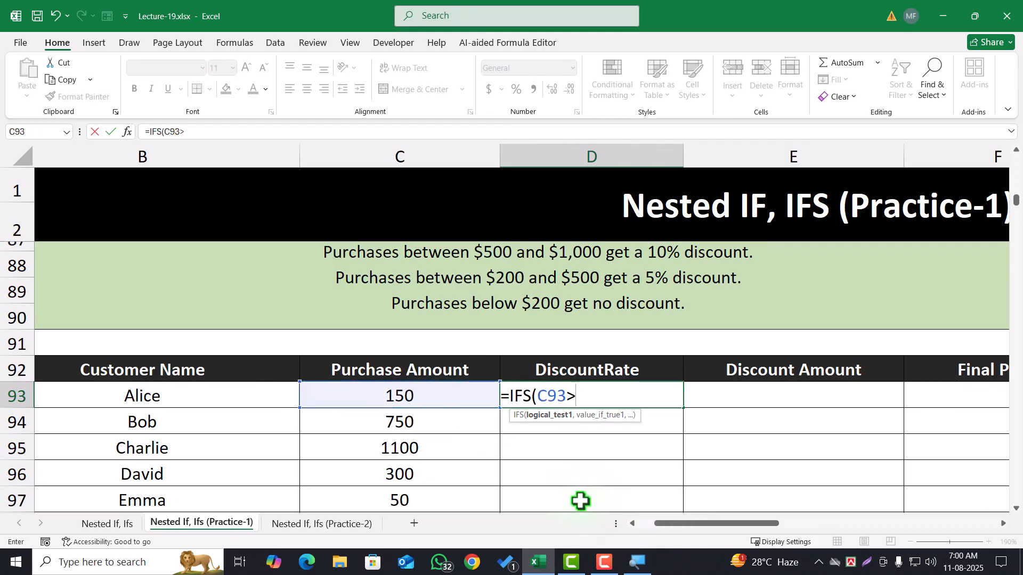
{"action": "scroll", "coordinate": [545, 313], "scroll_direction": "up", "scroll_amount": 1}
{"action": "type", "text": "10"}
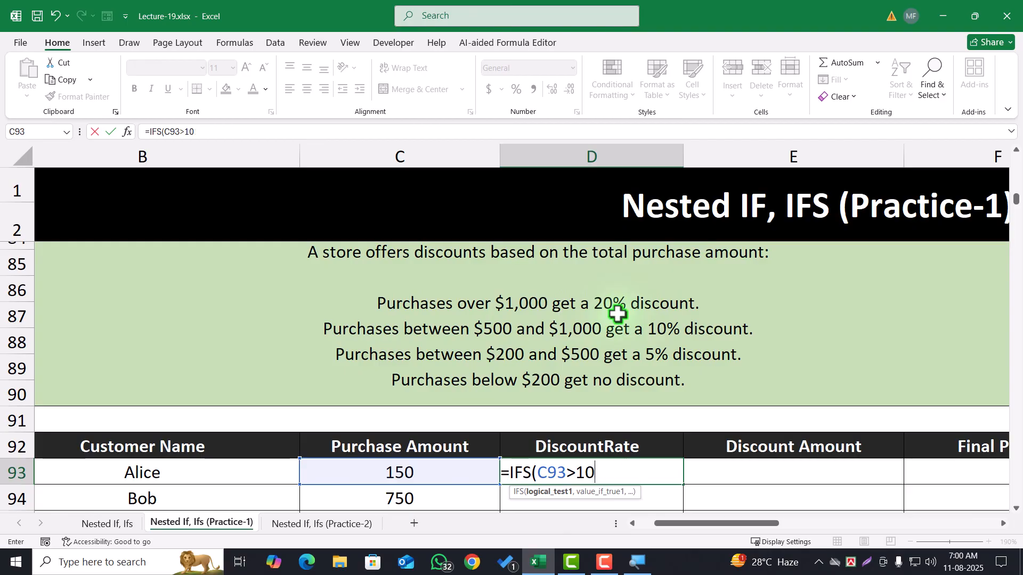
{"action": "type", "text": "00,\"20"}
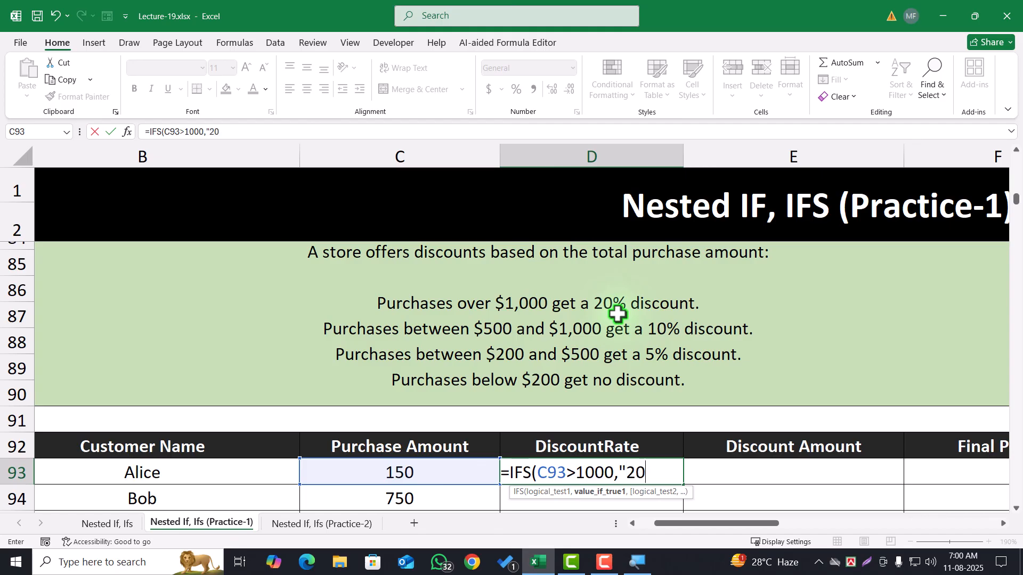
{"action": "type", "text": "%\","}
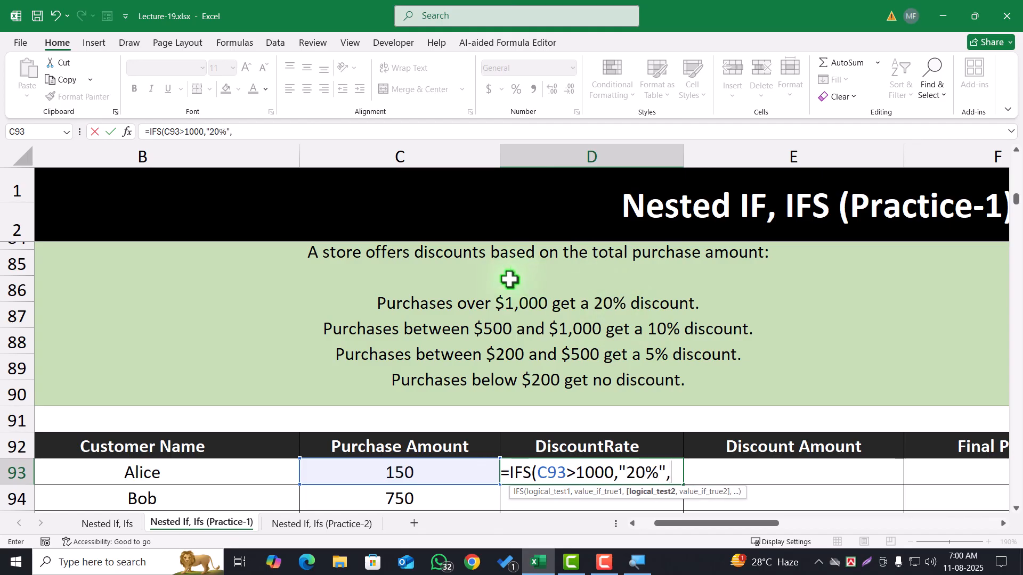
Add a second test to the D93 IFS formula: C93>=500 returns "10%"
{"action": "left_click", "coordinate": [424, 481]}
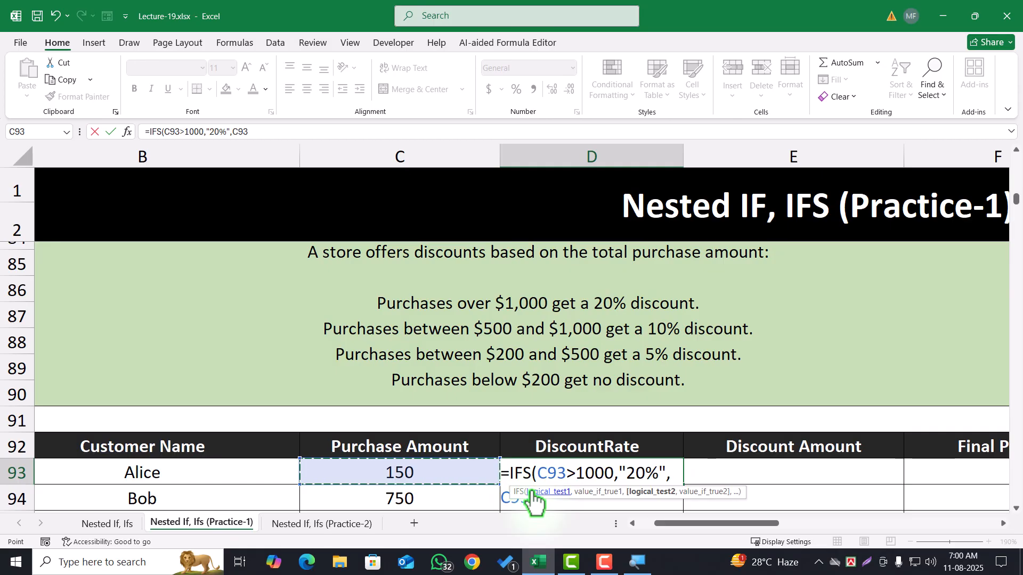
{"action": "type", "text": ">"}
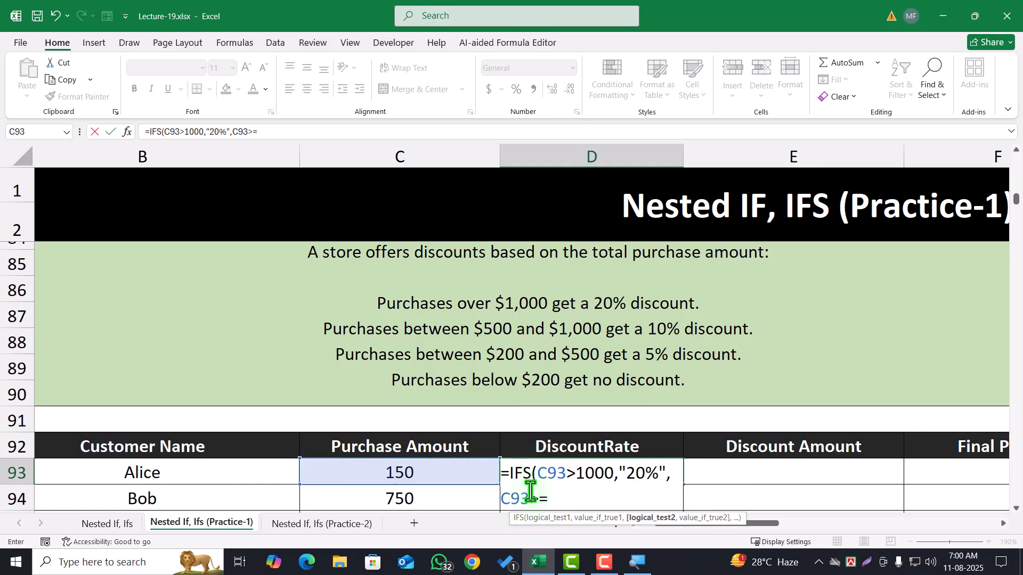
{"action": "type", "text": "=500,\"10"}
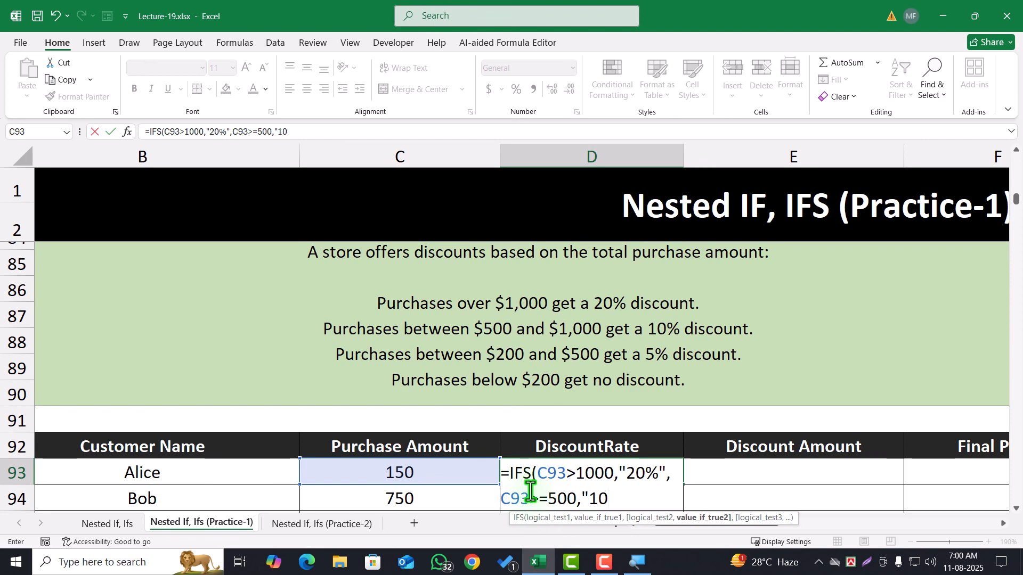
{"action": "type", "text": "%\","}
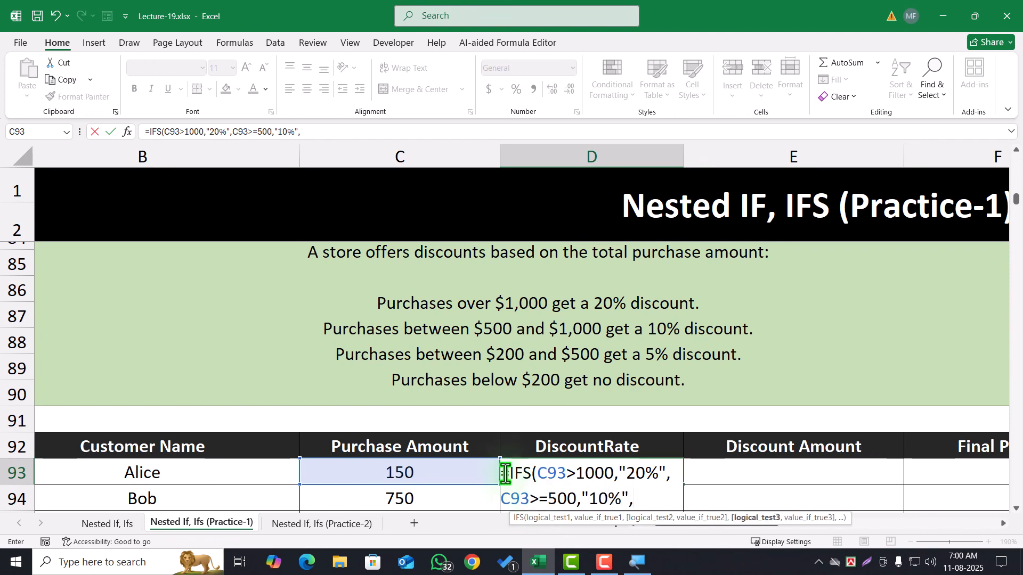
Add a third test to the D93 IFS formula: C93>=200 returns "5%"
{"action": "left_click", "coordinate": [435, 474]}
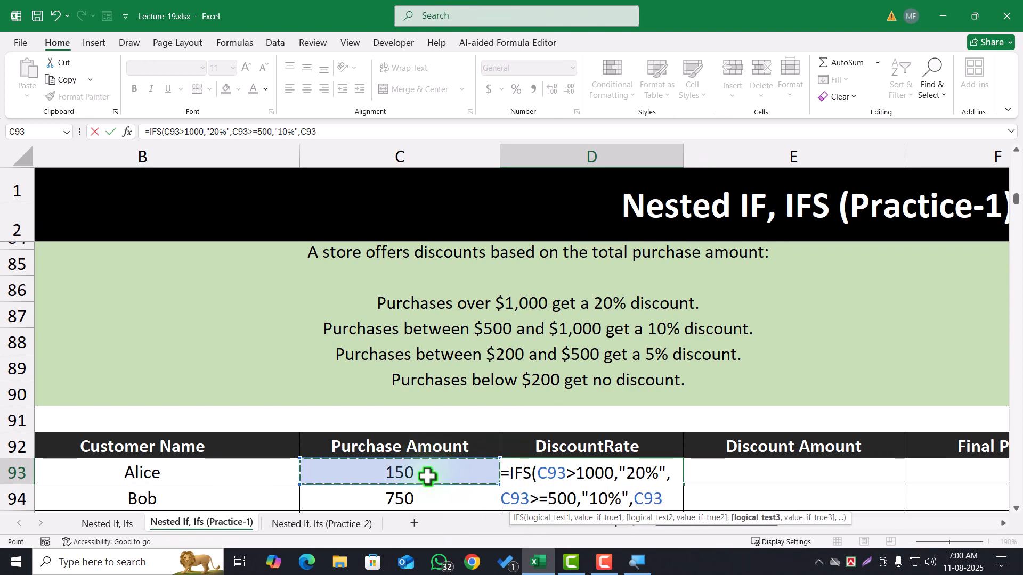
{"action": "type", "text": ">="}
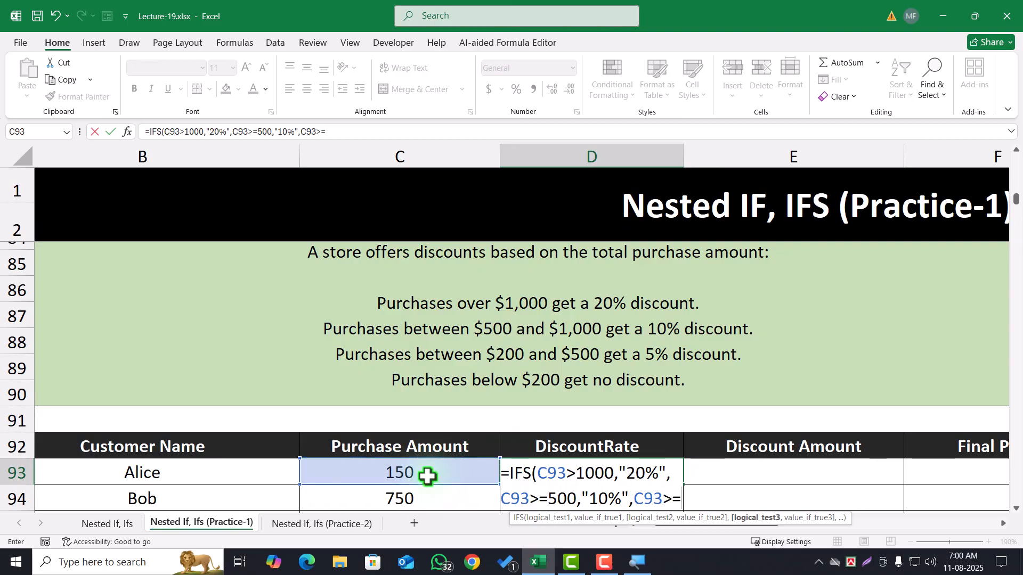
{"action": "type", "text": "200,\"5%"}
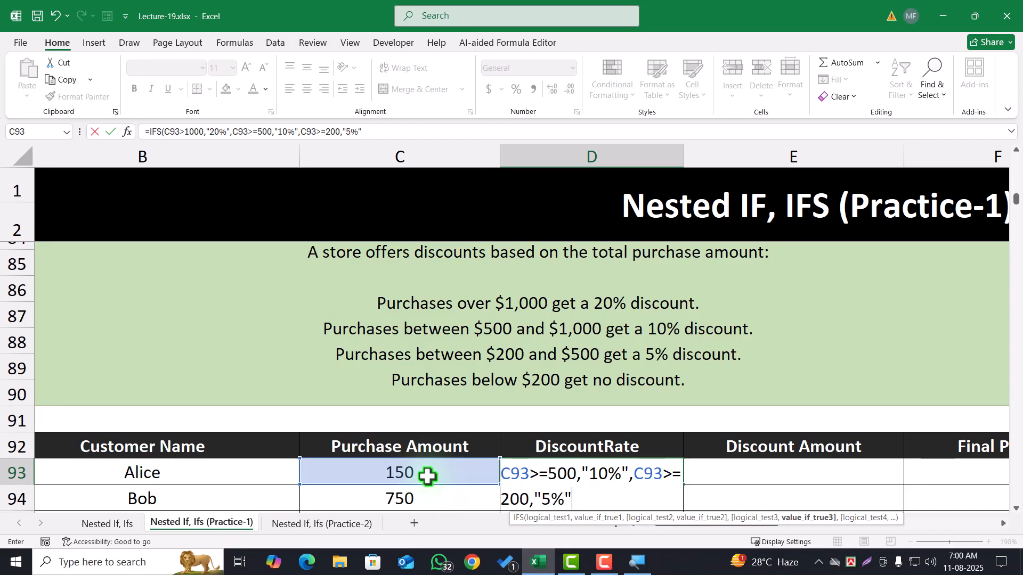
{"action": "type", "text": ","}
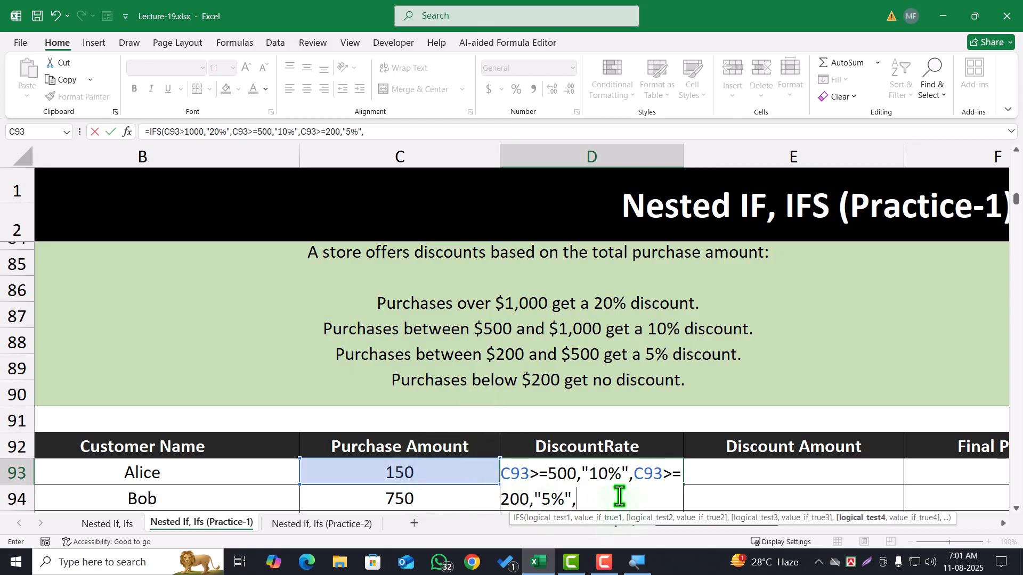
Complete the D93 IFS formula with C93<200 returning 0, and fill it down the DiscountRate column
{"action": "left_click", "coordinate": [389, 473]}
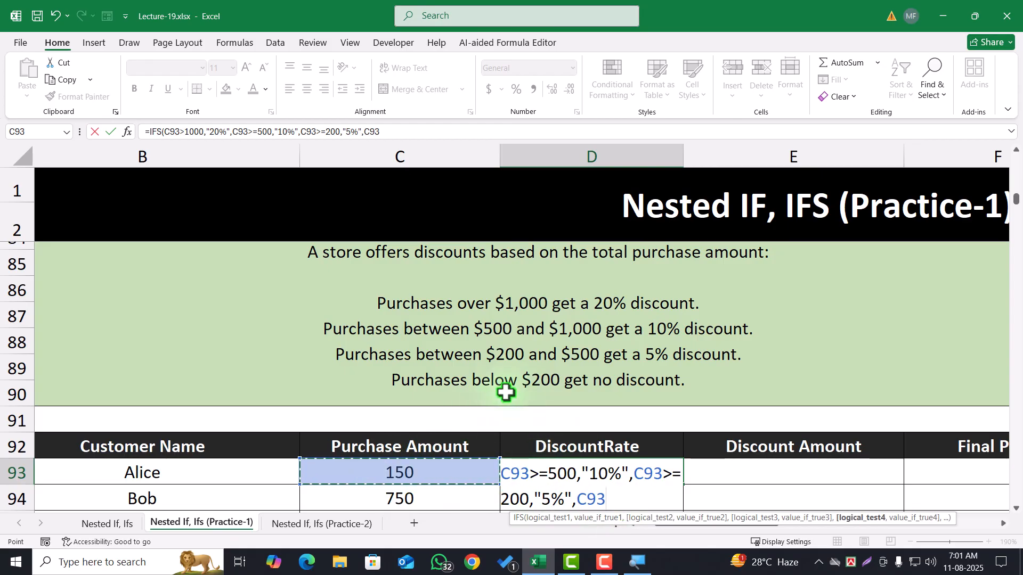
{"action": "type", "text": "<200"}
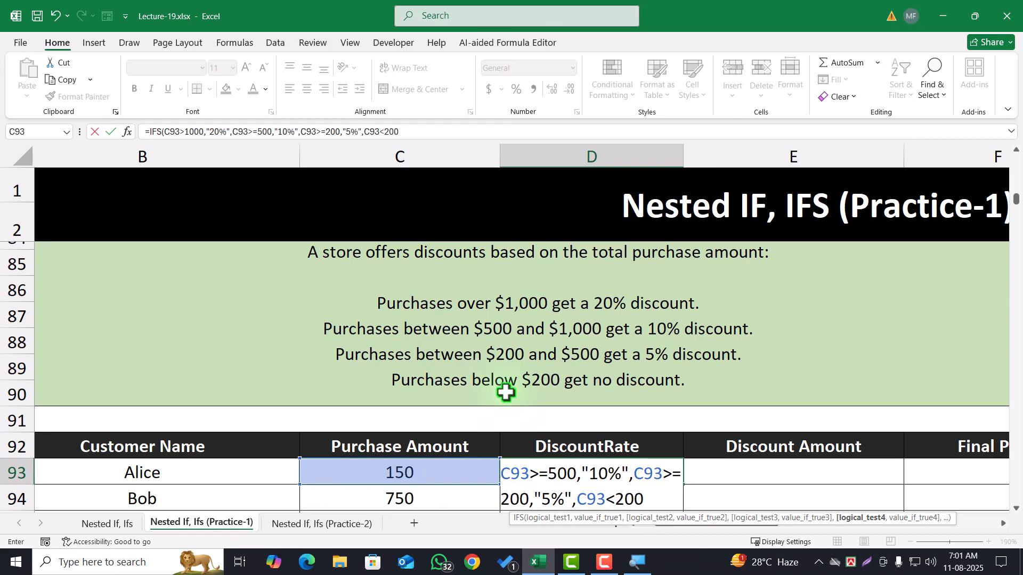
{"action": "type", "text": ","}
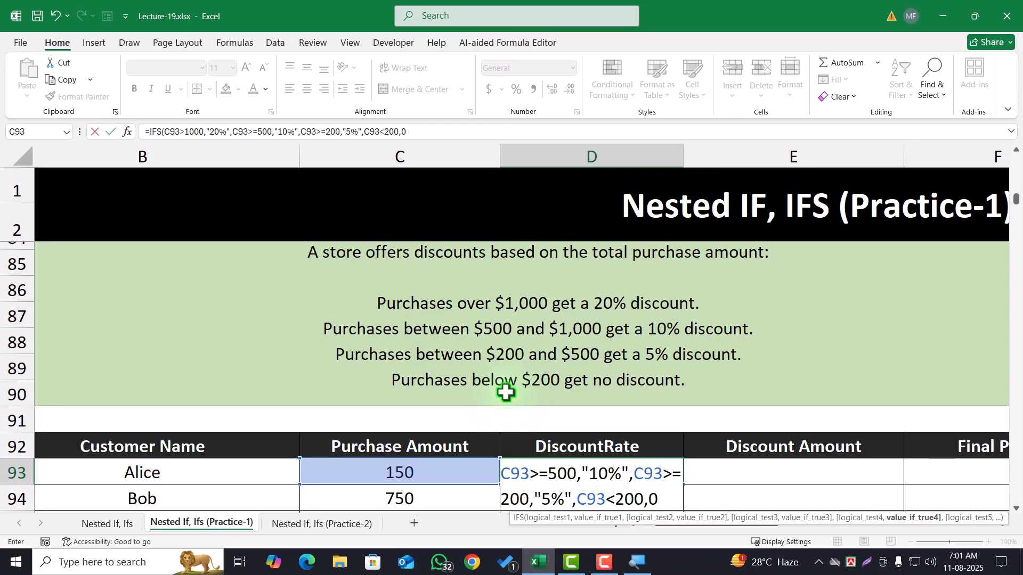
{"action": "type", "text": "0)"}
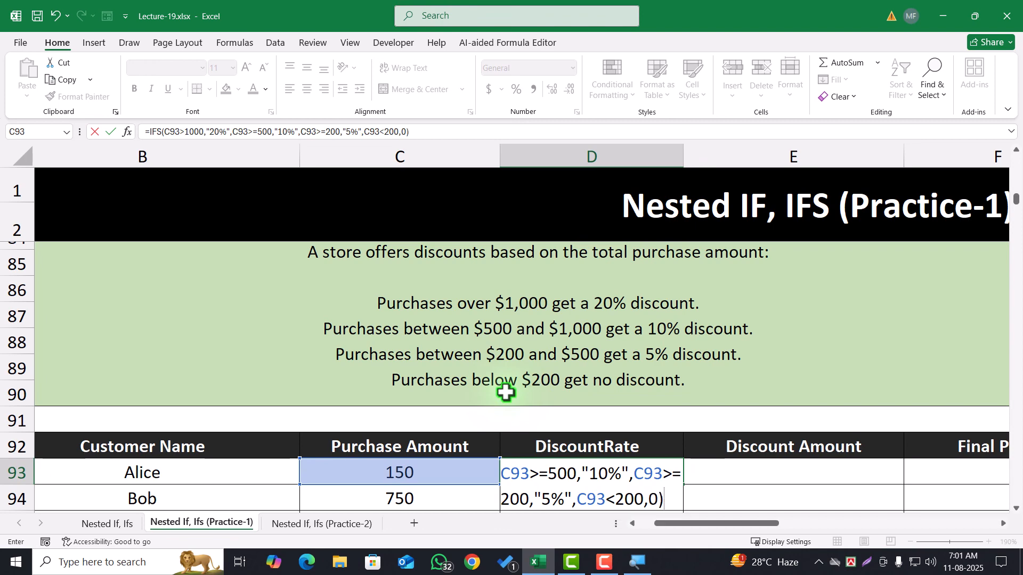
{"action": "key", "text": "Return"}
{"action": "scroll", "coordinate": [506, 393], "scroll_direction": "down", "scroll_amount": 2}
{"action": "left_click", "coordinate": [646, 326]}
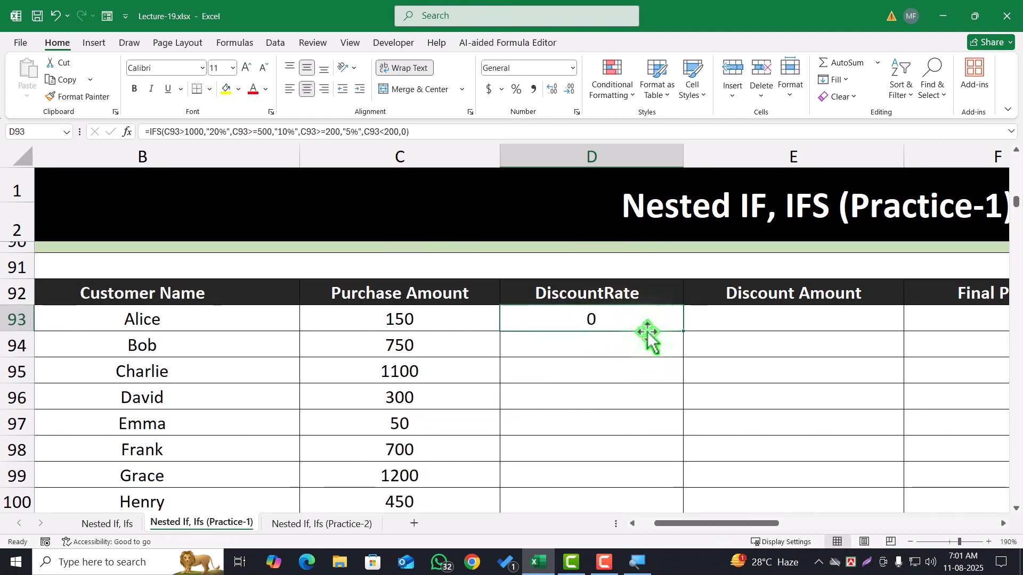
{"action": "double_click", "coordinate": [683, 332]}
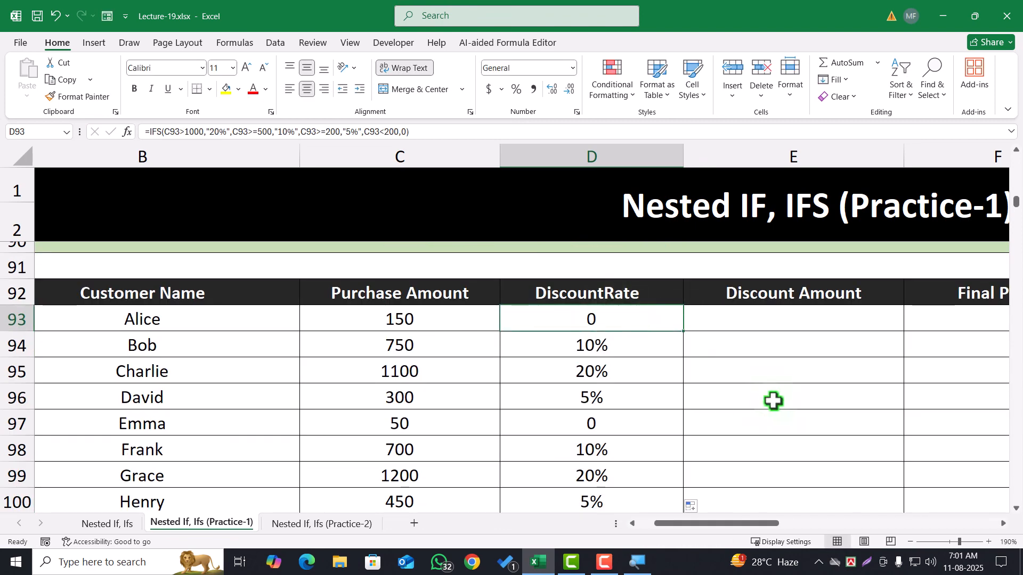
Calculate the Discount Amount in E93 as C93*D93 and fill the formula down the customer table
{"action": "left_click", "coordinate": [778, 322]}
{"action": "type", "text": "="}
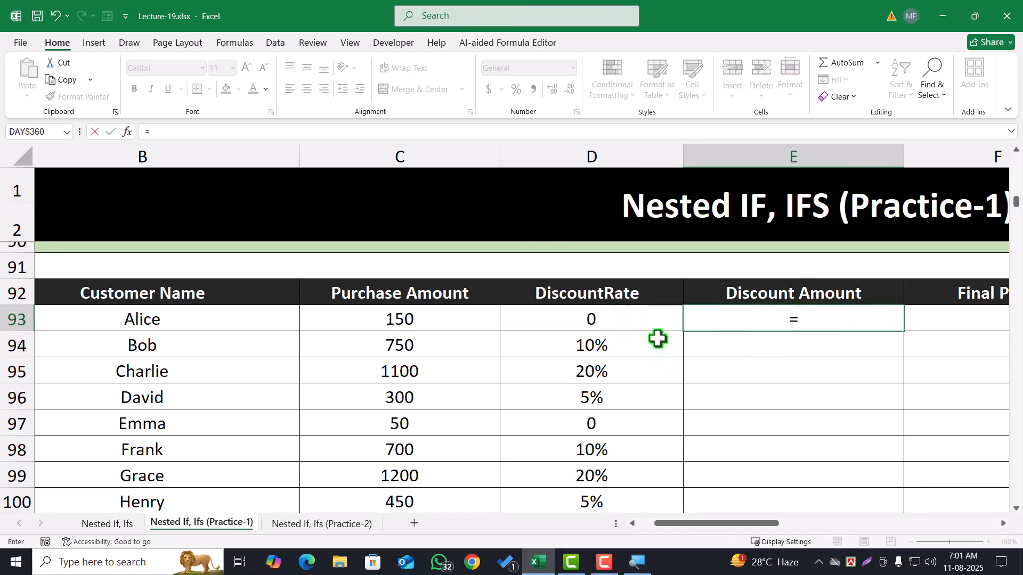
{"action": "left_click", "coordinate": [465, 331]}
{"action": "type", "text": "*"}
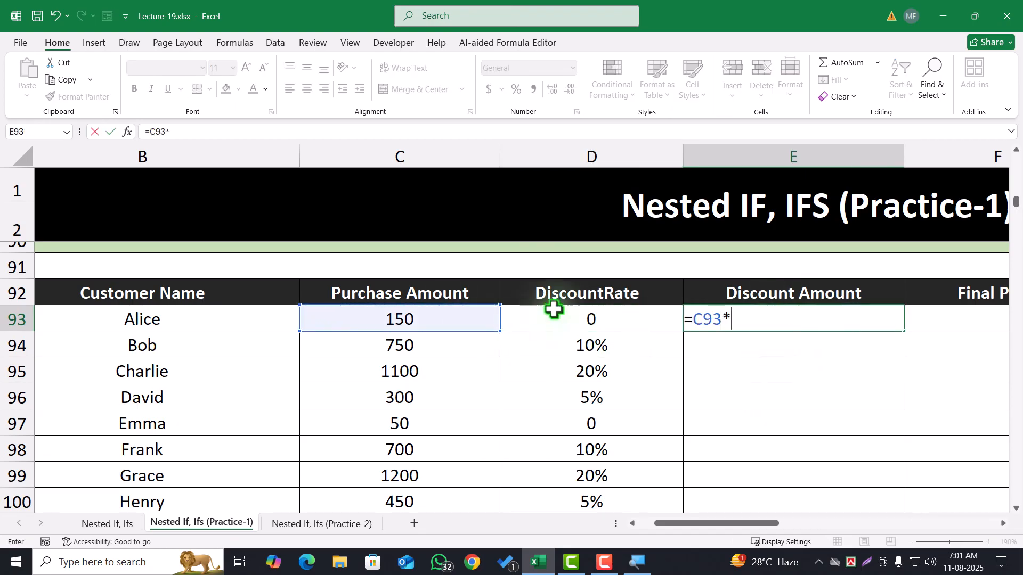
{"action": "left_click", "coordinate": [589, 319]}
{"action": "key", "text": "Return"}
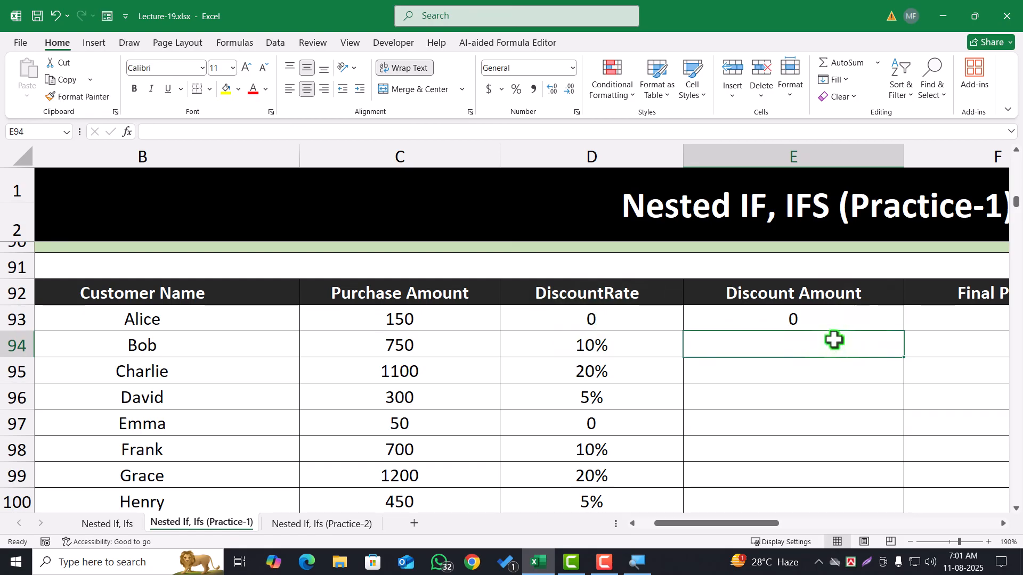
{"action": "left_click", "coordinate": [861, 322]}
{"action": "left_click_drag", "start_coordinate": [905, 332], "coordinate": [906, 333]}
{"action": "double_click", "coordinate": [907, 334]}
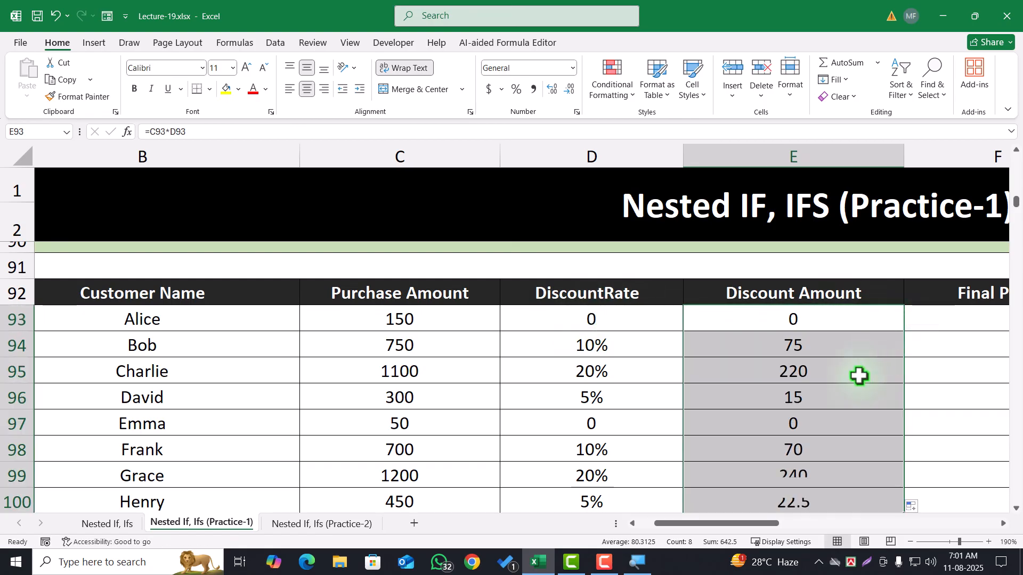
{"action": "left_click_drag", "start_coordinate": [811, 352], "coordinate": [808, 488]}
{"action": "left_click", "coordinate": [855, 371]}
Calculate the Final Price in F93 as C93-E93 and fill the formula down the customer table
{"action": "left_click", "coordinate": [946, 325]}
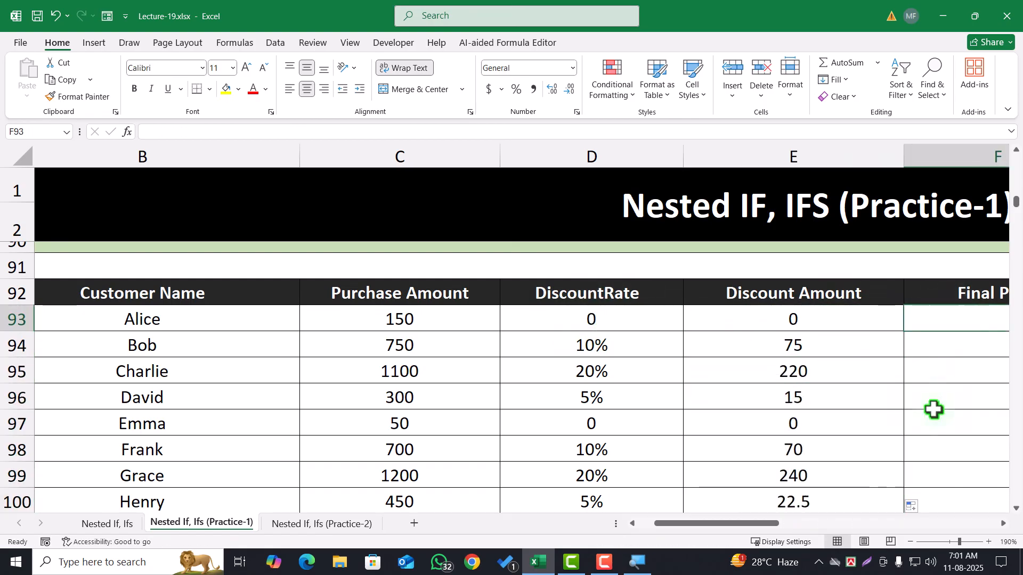
{"action": "type", "text": "="}
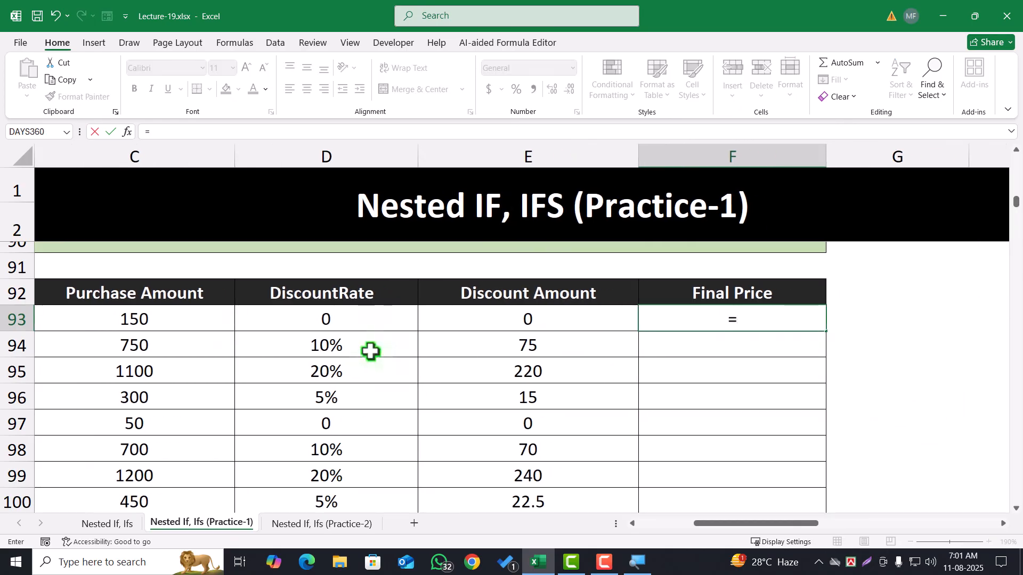
{"action": "left_click", "coordinate": [177, 320]}
{"action": "type", "text": "-"}
{"action": "left_click", "coordinate": [489, 318]}
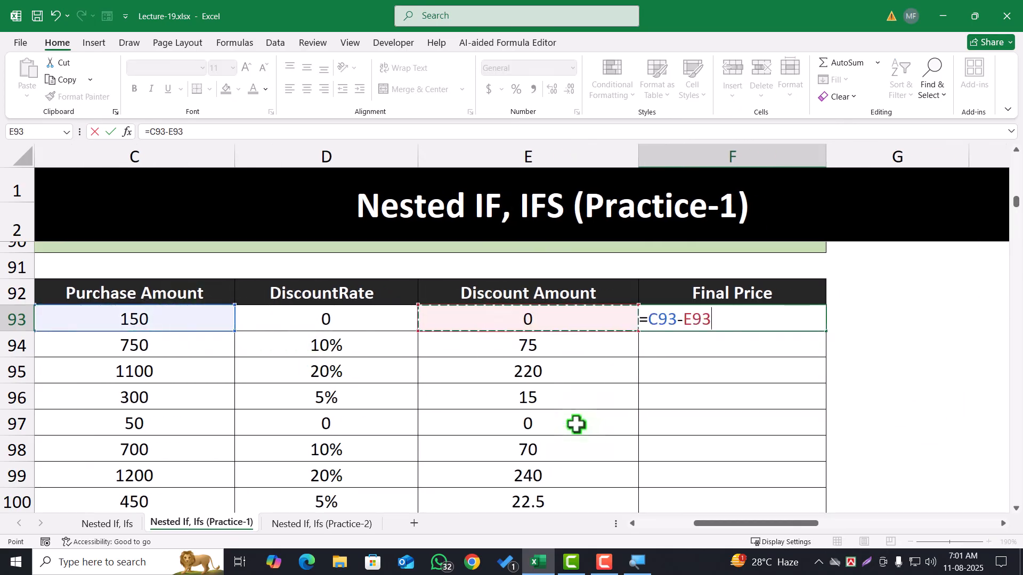
{"action": "key", "text": "Return"}
{"action": "left_click", "coordinate": [806, 326]}
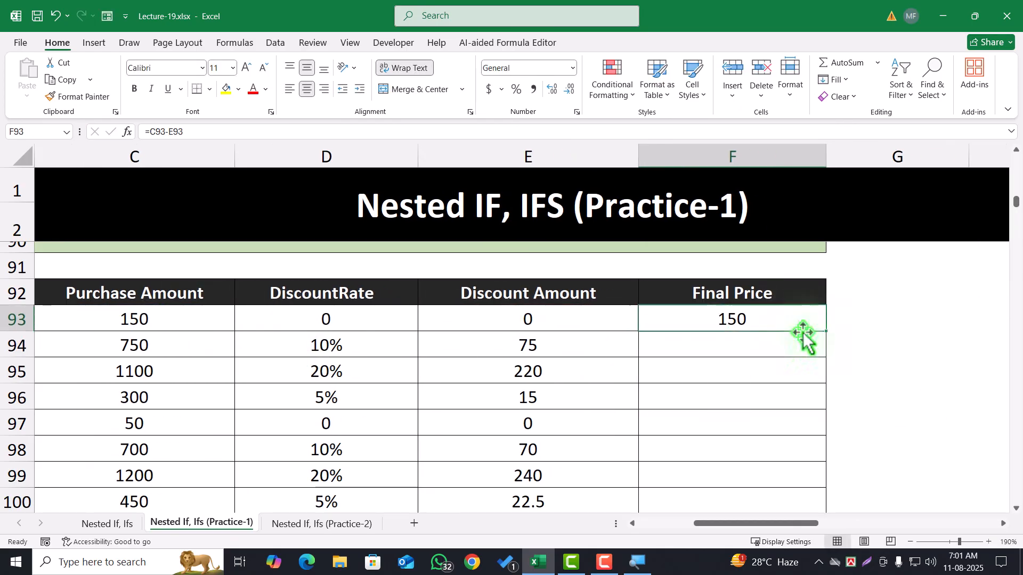
{"action": "double_click", "coordinate": [828, 332]}
Check the filled Final Price values against the purchase and discount amounts
{"action": "left_click_drag", "start_coordinate": [733, 318], "coordinate": [732, 411]}
{"action": "scroll", "coordinate": [735, 432], "scroll_direction": "up", "scroll_amount": 1}
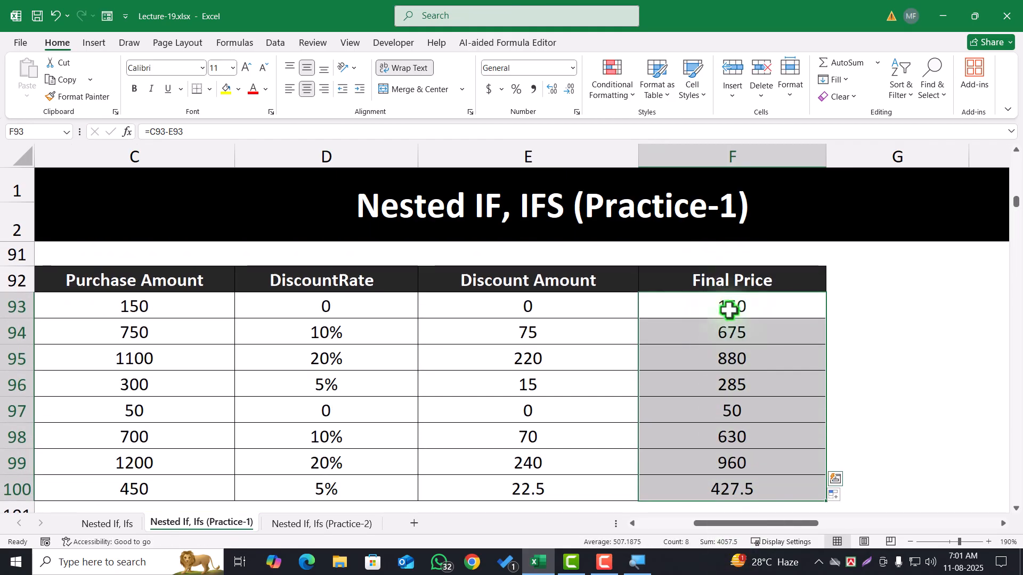
{"action": "left_click", "coordinate": [730, 326]}
{"action": "left_click", "coordinate": [731, 308]}
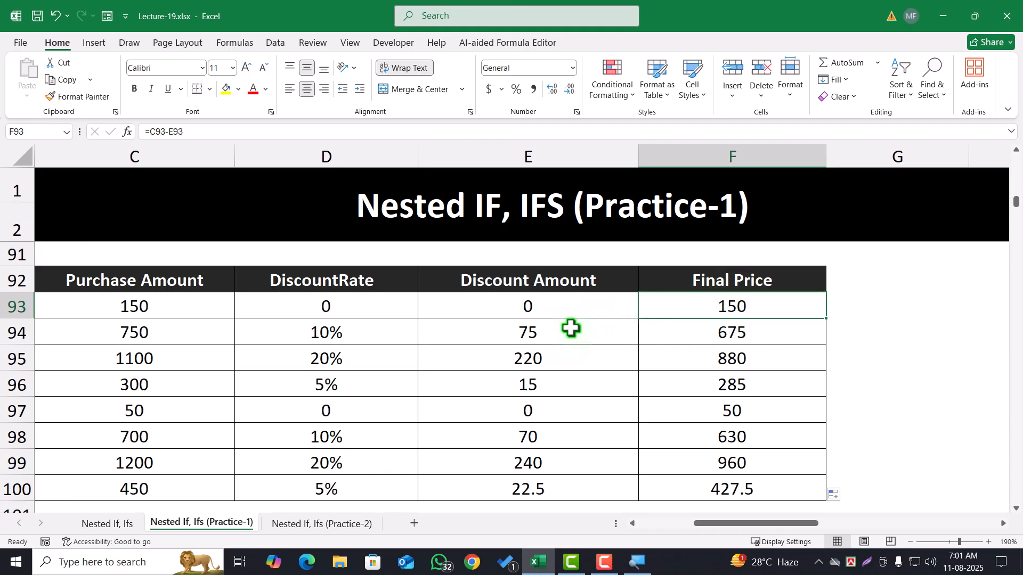
{"action": "left_click", "coordinate": [560, 359]}
{"action": "left_click_drag", "start_coordinate": [699, 325], "coordinate": [715, 359]}
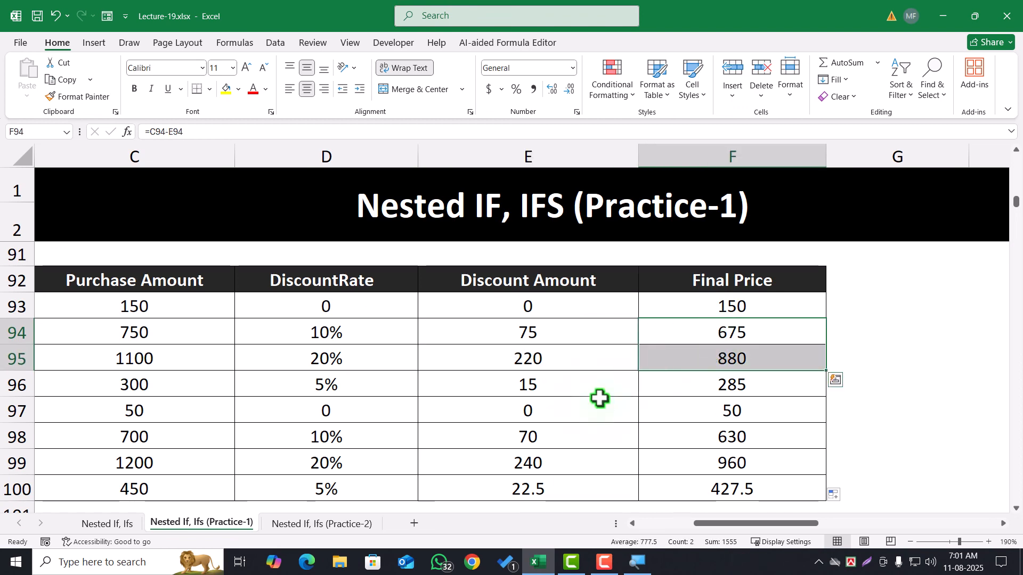
Switch to the Nested If, Ifs (Practice-2) sheet and examine the Salary Increment rules against the Years of Service column
{"action": "left_click", "coordinate": [321, 523]}
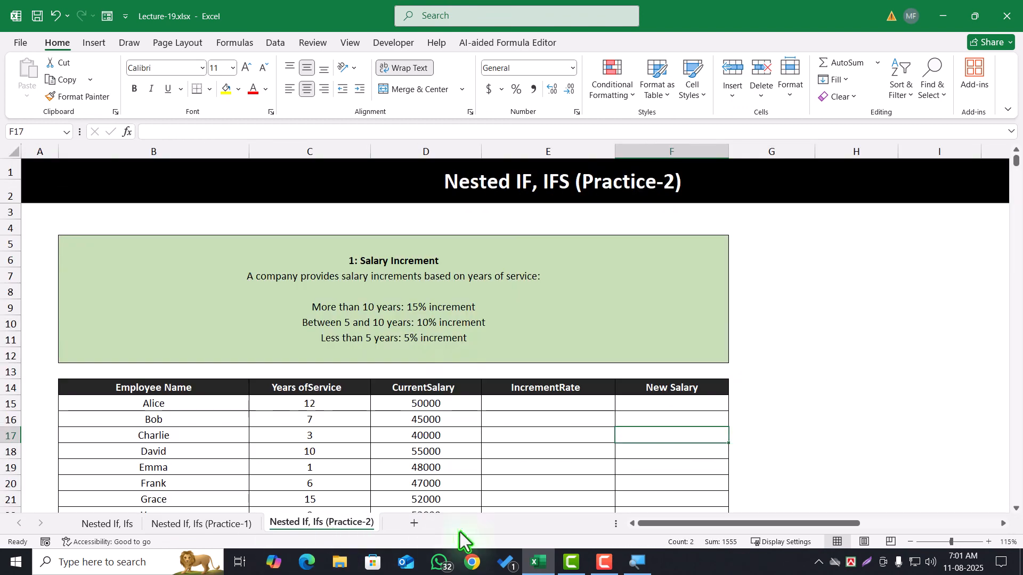
{"action": "scroll", "coordinate": [419, 341], "scroll_direction": "up", "scroll_amount": 2}
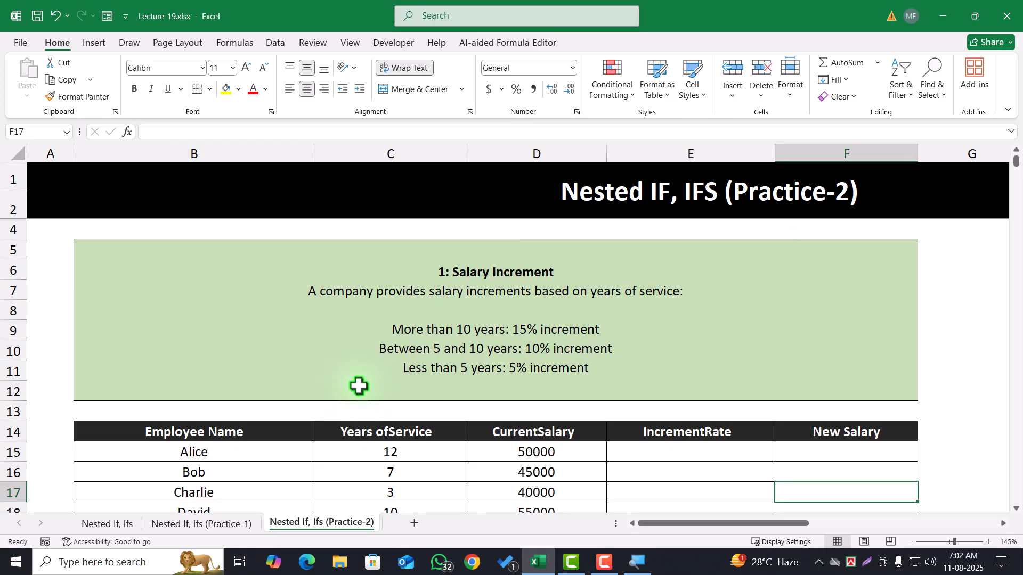
{"action": "scroll", "coordinate": [359, 386], "scroll_direction": "down", "scroll_amount": 2}
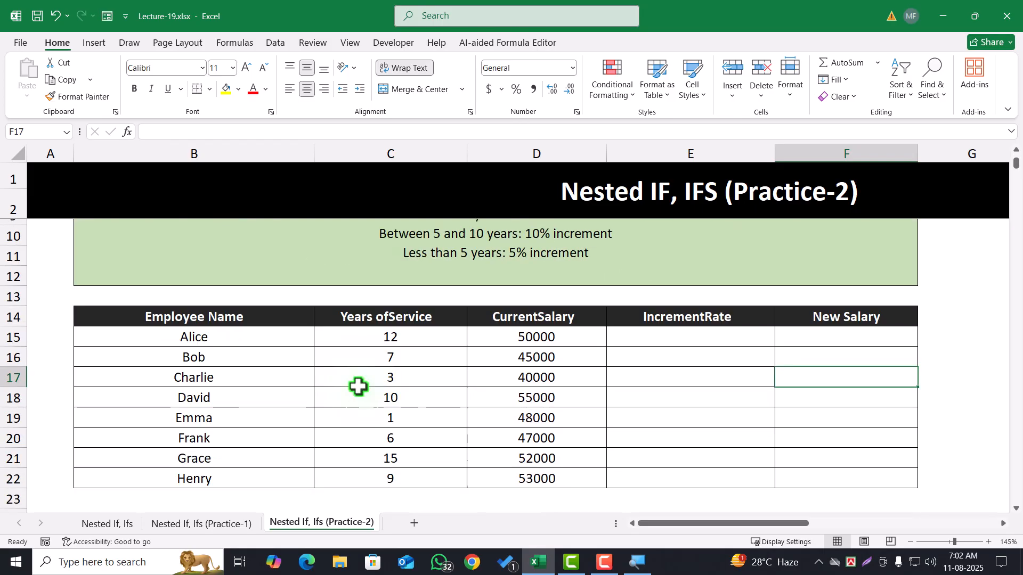
{"action": "scroll", "coordinate": [359, 386], "scroll_direction": "up", "scroll_amount": 2}
{"action": "left_click", "coordinate": [452, 331]}
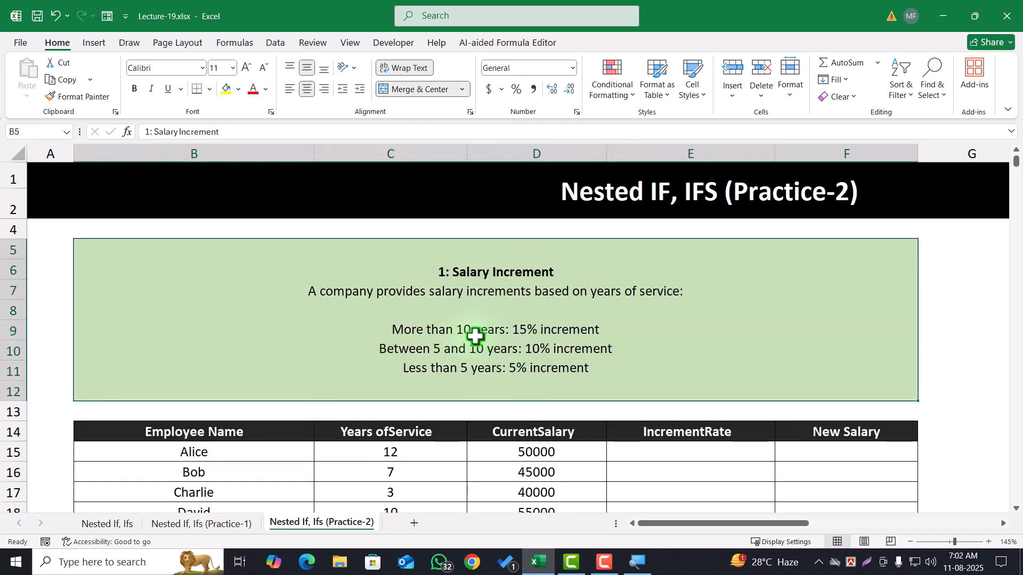
{"action": "left_click", "coordinate": [396, 453]}
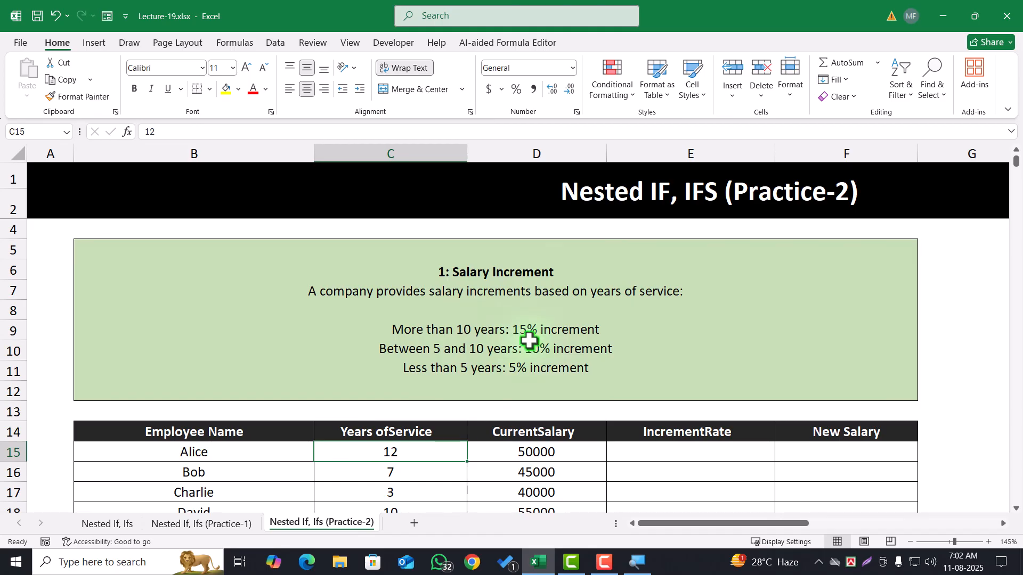
{"action": "left_click", "coordinate": [638, 457]}
{"action": "left_click", "coordinate": [401, 450]}
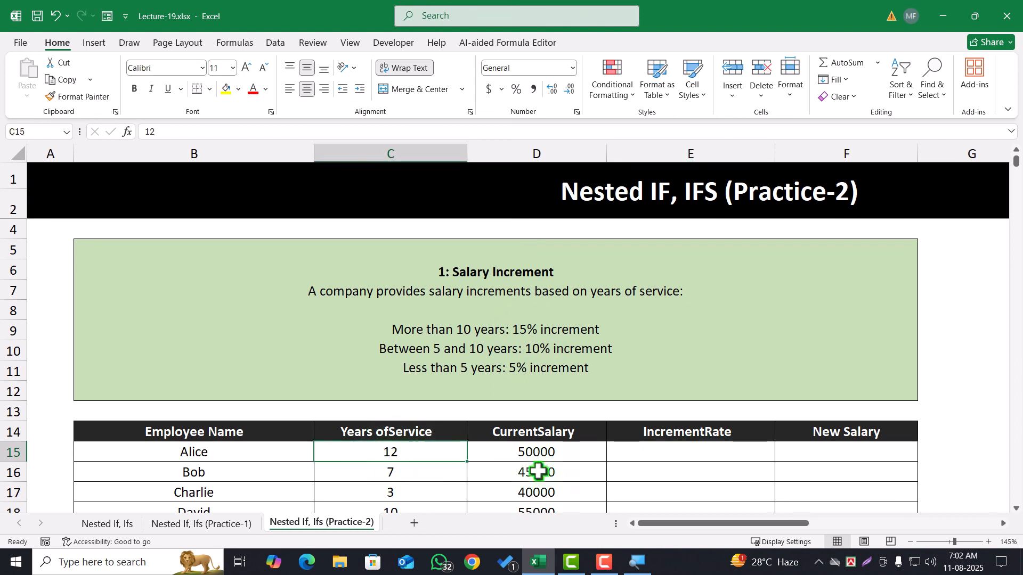
{"action": "left_click", "coordinate": [649, 454]}
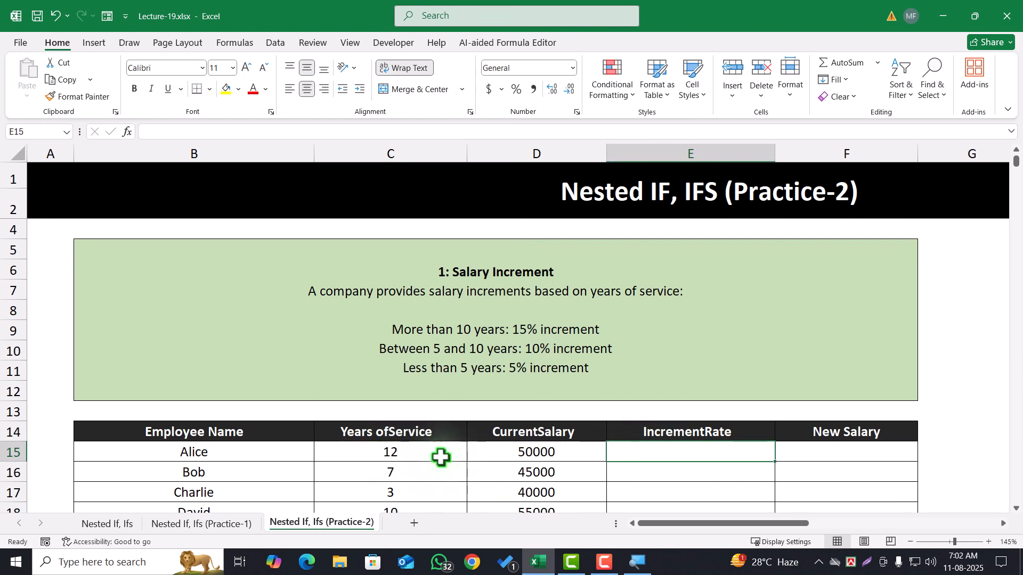
{"action": "left_click", "coordinate": [425, 453]}
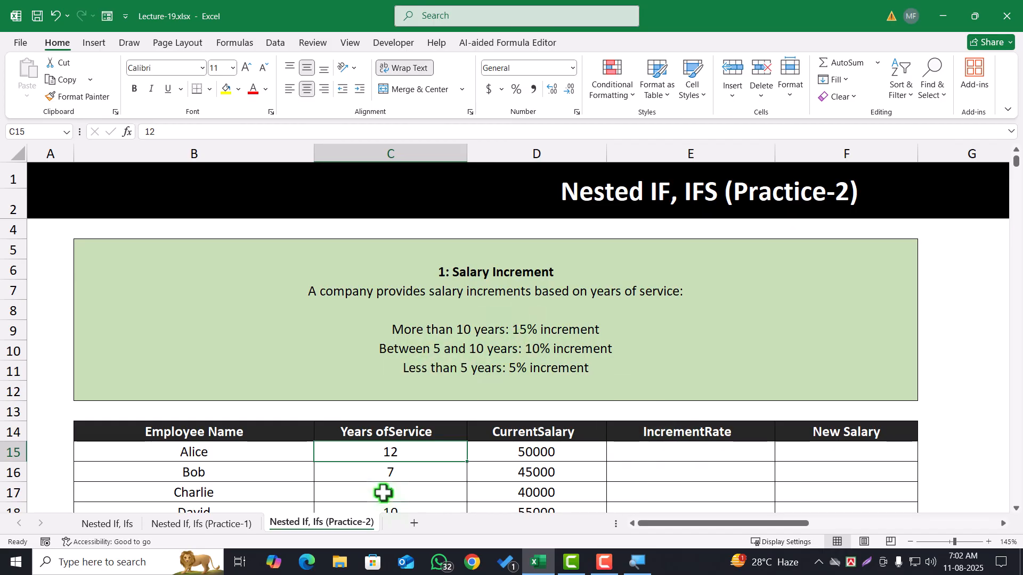
{"action": "left_click", "coordinate": [446, 355]}
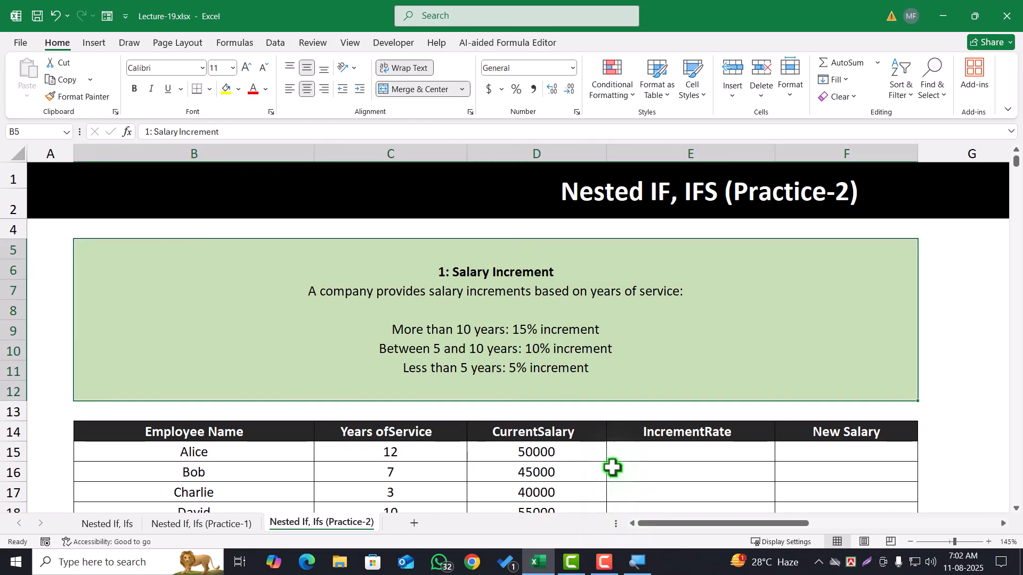
Examine the CurrentSalary, IncrementRate and New Salary columns of the Salary Increment table
{"action": "left_click_drag", "start_coordinate": [694, 450], "coordinate": [698, 483]}
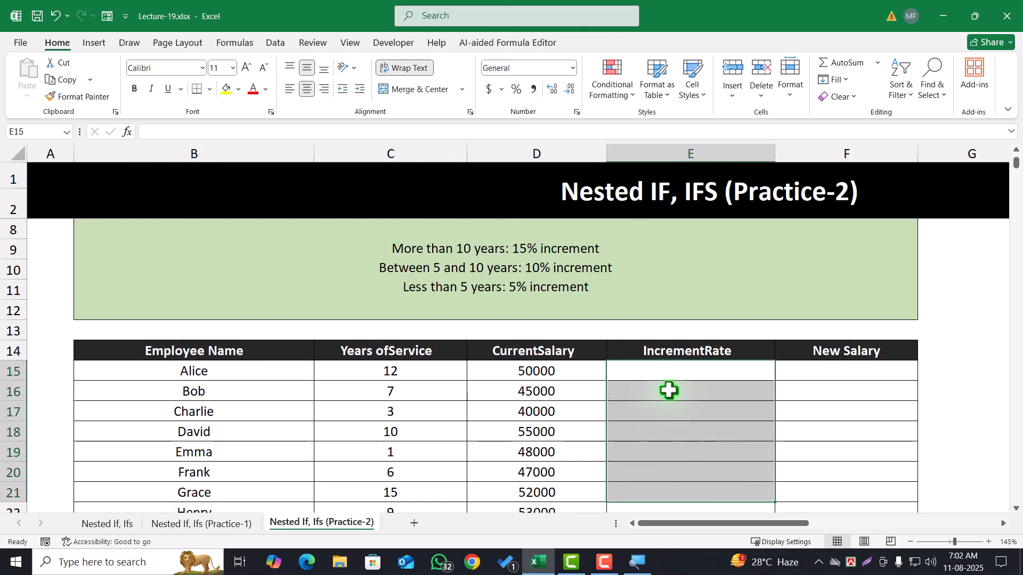
{"action": "left_click", "coordinate": [669, 370]}
{"action": "left_click", "coordinate": [566, 374]}
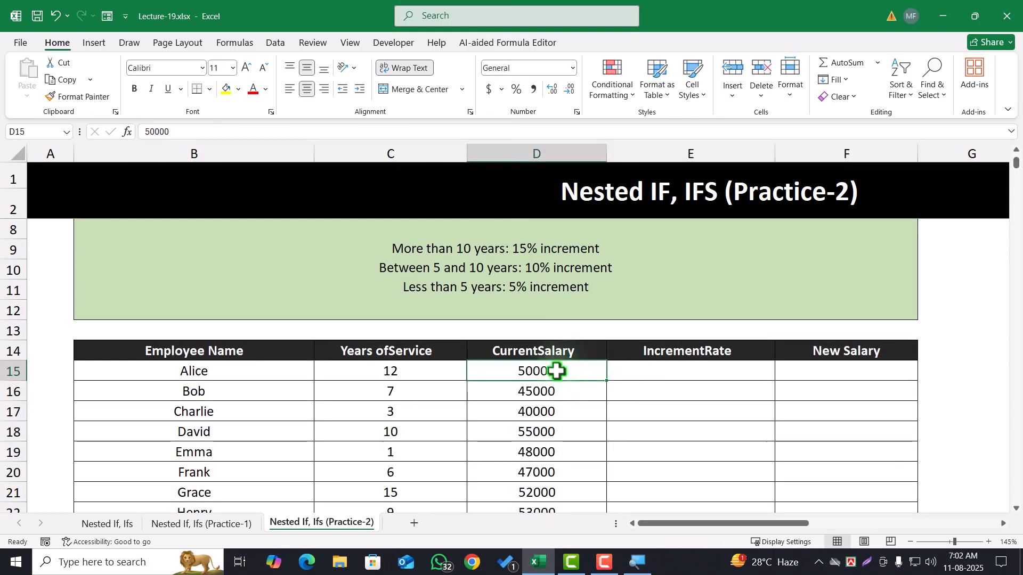
{"action": "left_click", "coordinate": [624, 368]}
{"action": "left_click", "coordinate": [794, 372]}
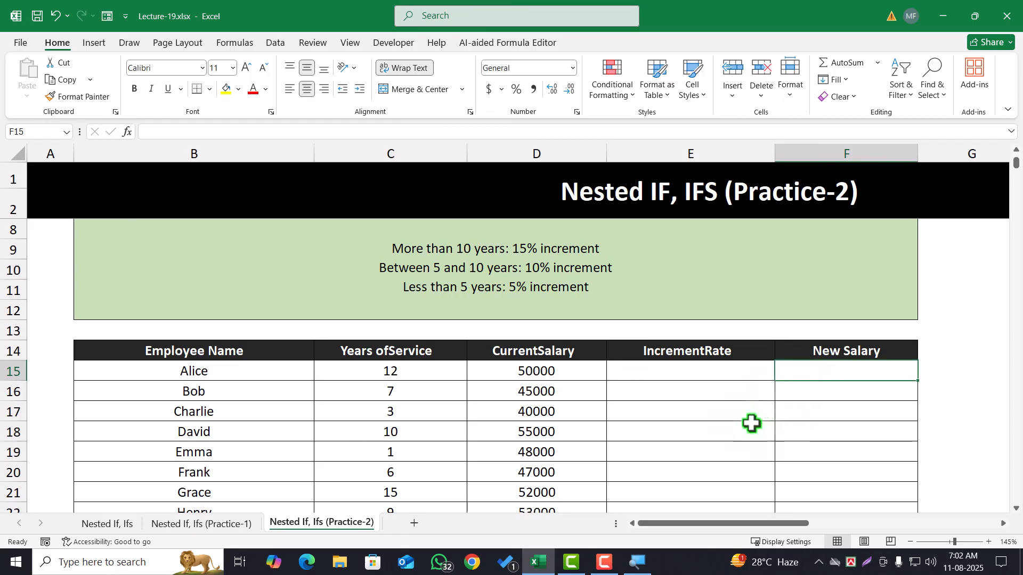
{"action": "scroll", "coordinate": [742, 407], "scroll_direction": "down", "scroll_amount": 3}
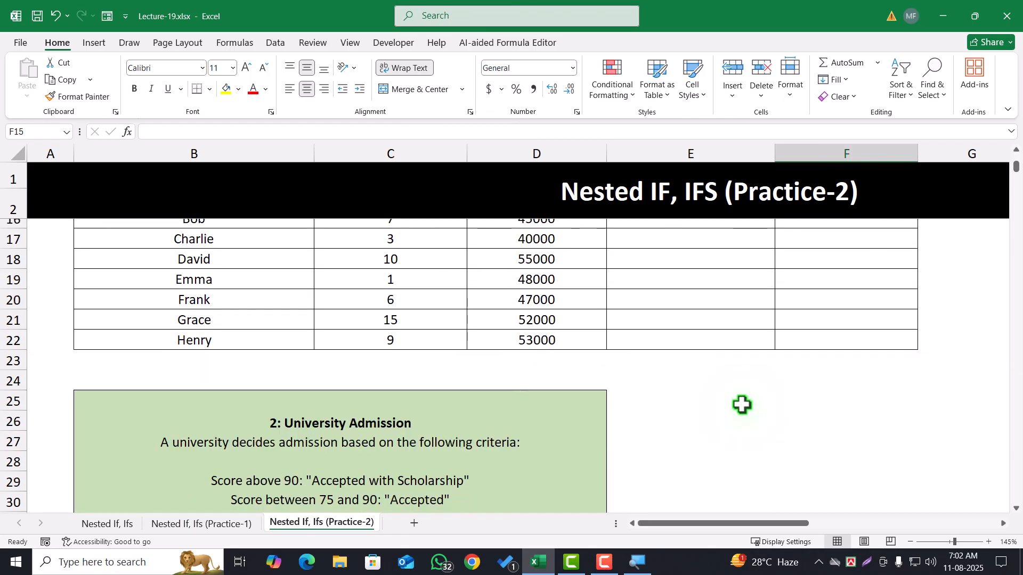
{"action": "scroll", "coordinate": [741, 405], "scroll_direction": "up", "scroll_amount": 1}
{"action": "scroll", "coordinate": [742, 404], "scroll_direction": "down", "scroll_amount": 1}
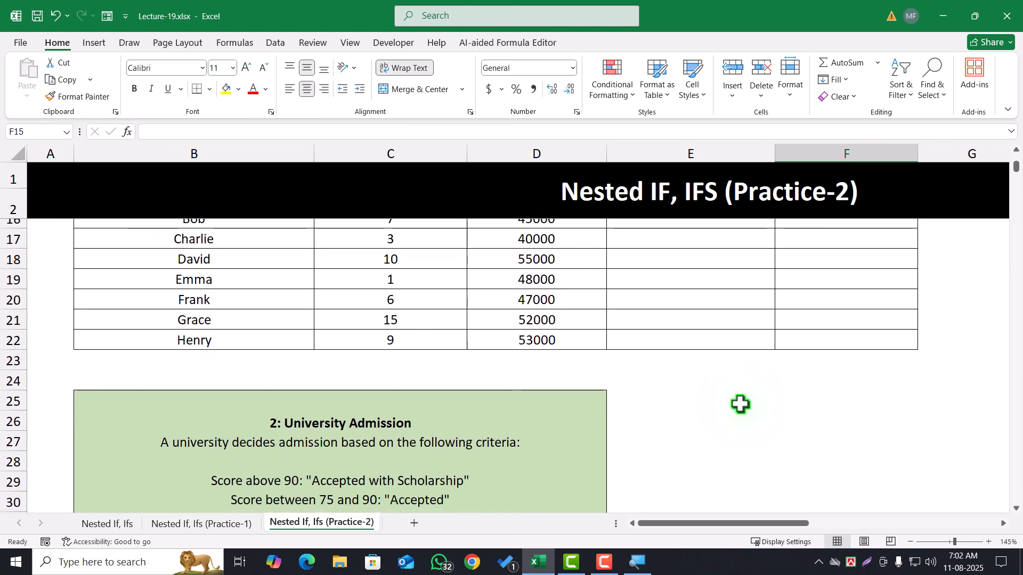
Review the University Admission criteria together with the AdmissionScore and AdmissionStatus columns
{"action": "scroll", "coordinate": [452, 465], "scroll_direction": "down", "scroll_amount": 2}
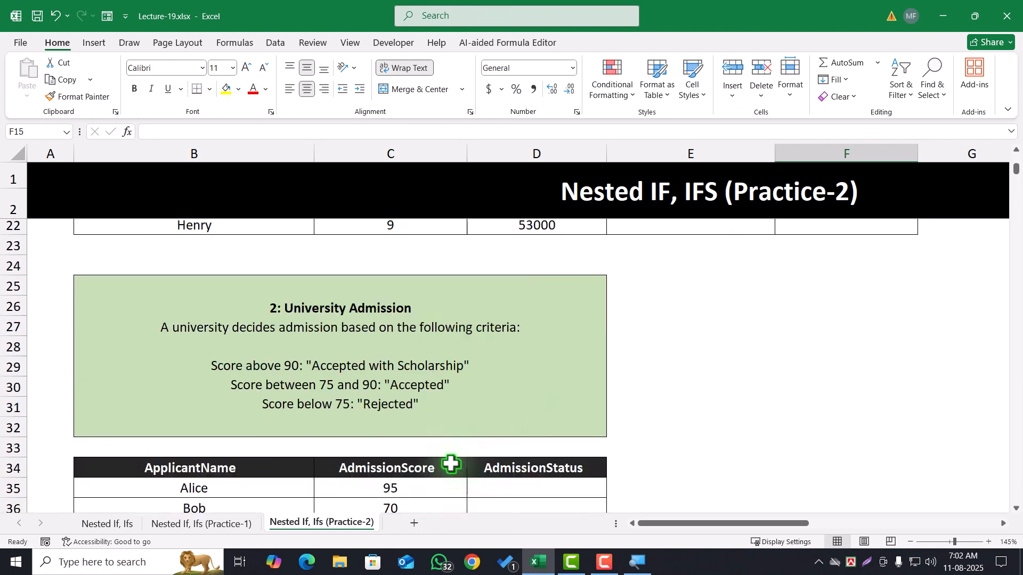
{"action": "scroll", "coordinate": [451, 464], "scroll_direction": "up", "scroll_amount": 5}
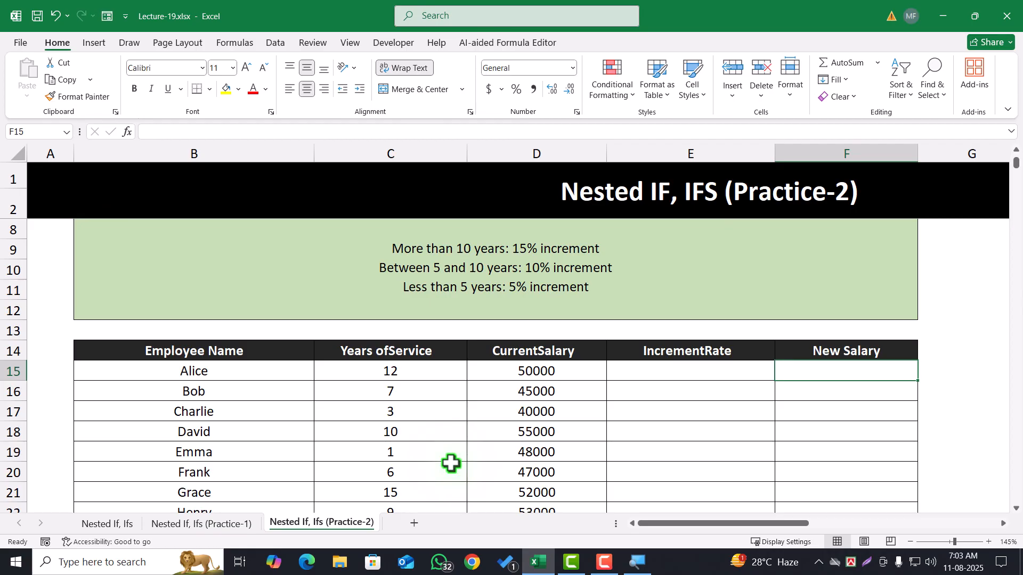
{"action": "scroll", "coordinate": [538, 447], "scroll_direction": "down", "scroll_amount": 4}
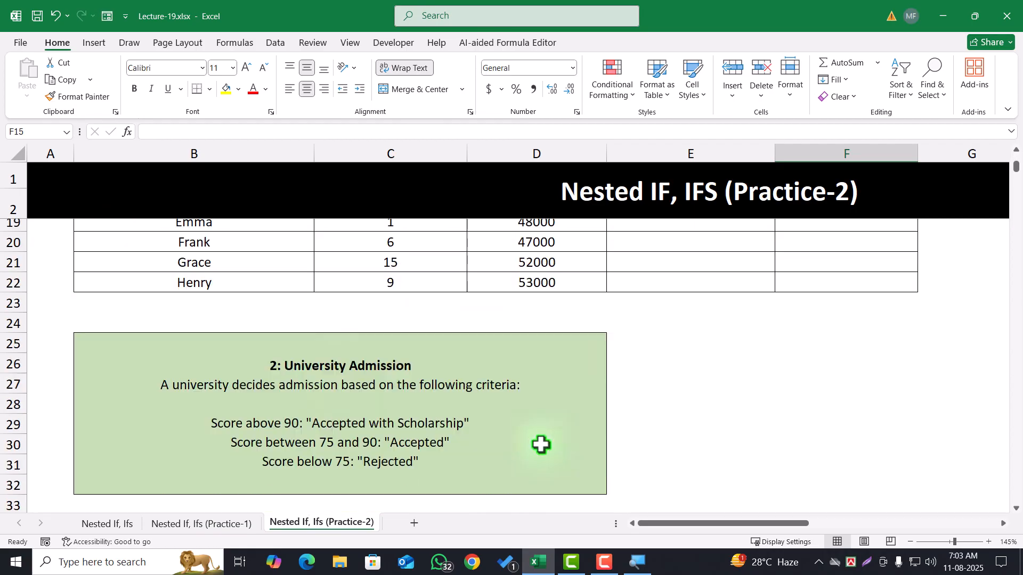
{"action": "left_click", "coordinate": [381, 387]}
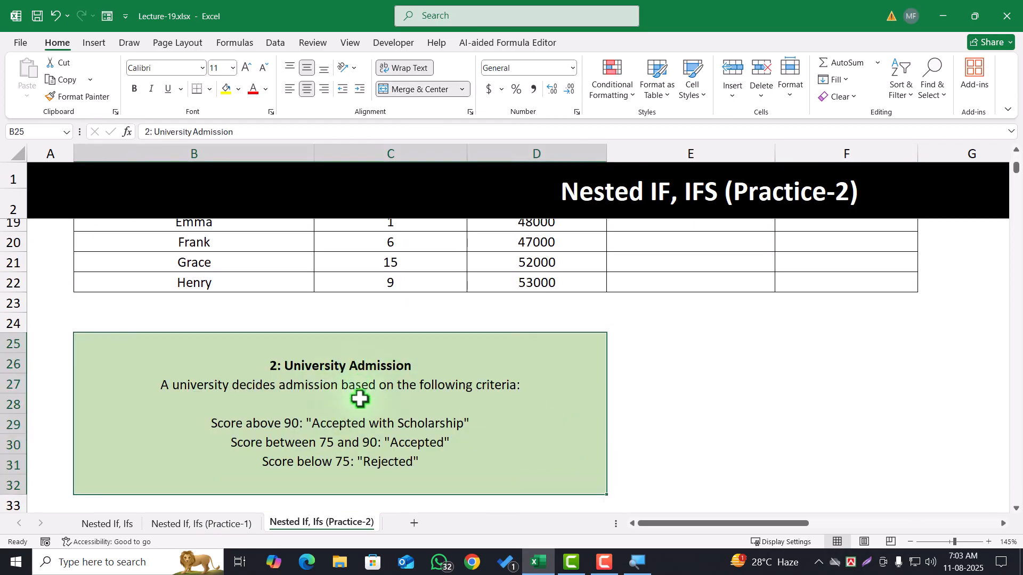
{"action": "scroll", "coordinate": [319, 413], "scroll_direction": "down", "scroll_amount": 1}
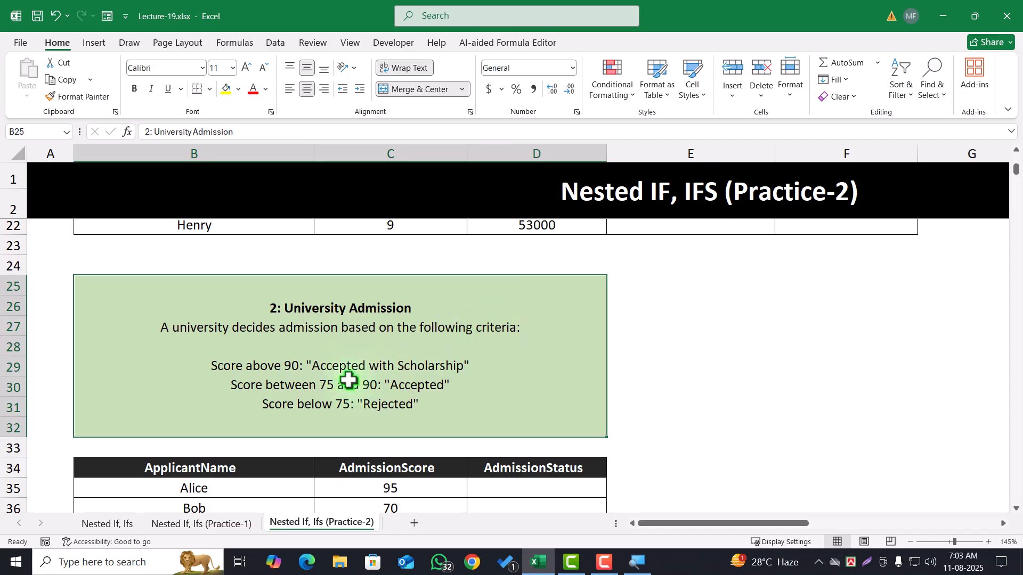
{"action": "scroll", "coordinate": [297, 376], "scroll_direction": "down", "scroll_amount": 1}
{"action": "left_click", "coordinate": [373, 431]}
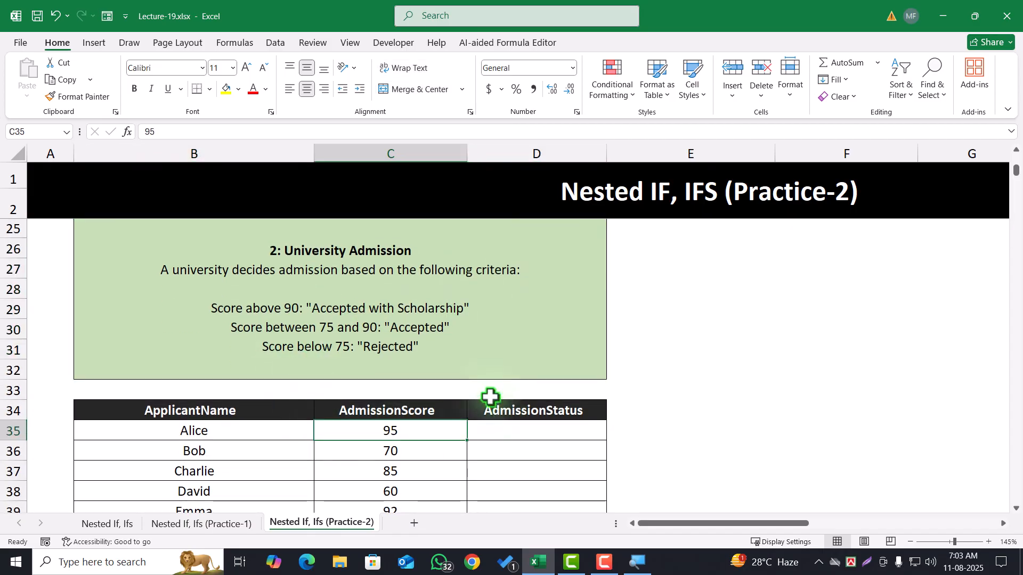
{"action": "left_click", "coordinate": [426, 320]}
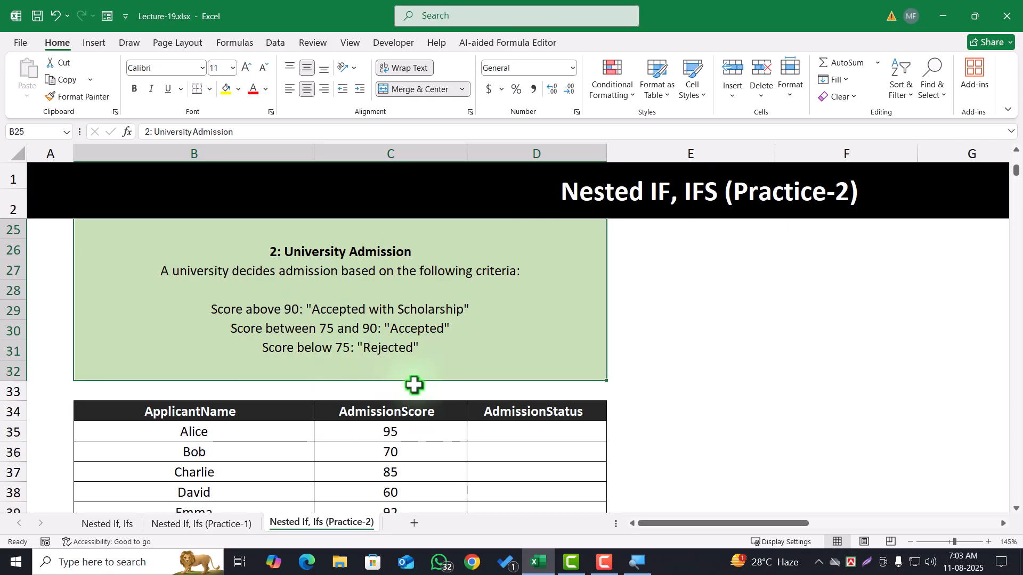
{"action": "left_click", "coordinate": [510, 432]}
{"action": "left_click_drag", "start_coordinate": [521, 434], "coordinate": [525, 507]}
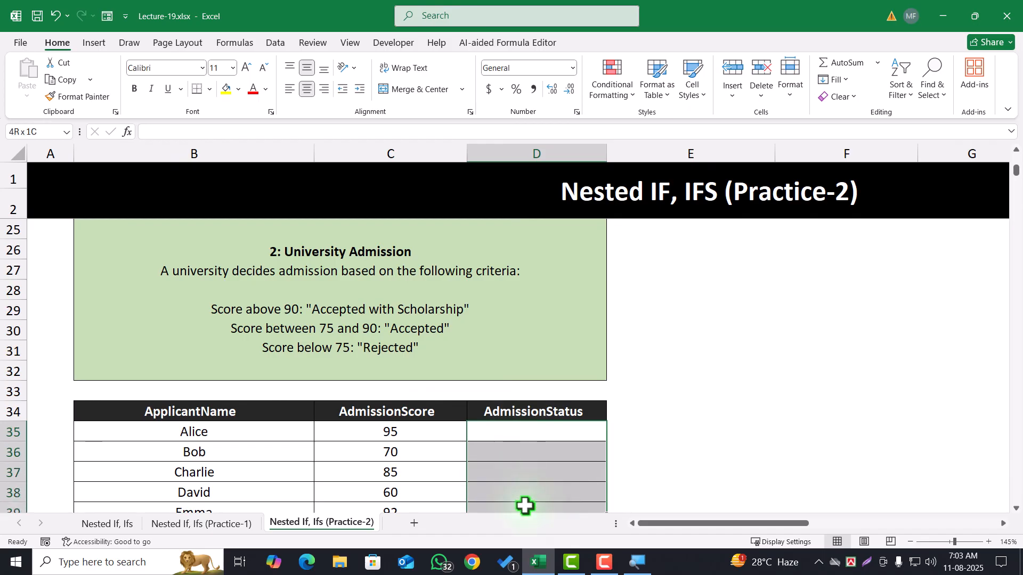
Review the Utility Bill Calculation rate rules and the customer table with its Rate per Unit and Total Bill columns
{"action": "scroll", "coordinate": [510, 446], "scroll_direction": "down", "scroll_amount": 6}
{"action": "left_click", "coordinate": [434, 331]}
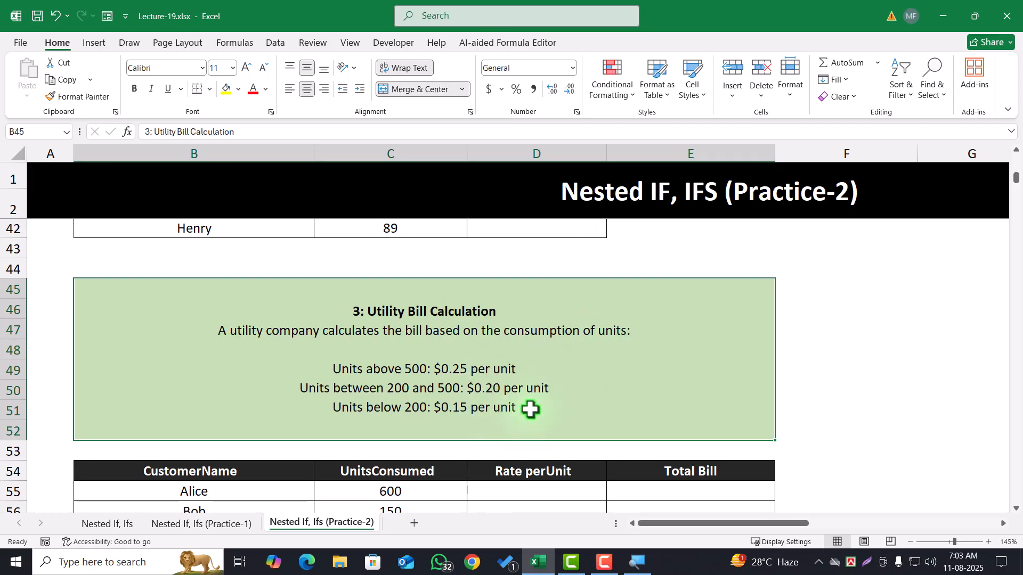
{"action": "scroll", "coordinate": [528, 407], "scroll_direction": "down", "scroll_amount": 2}
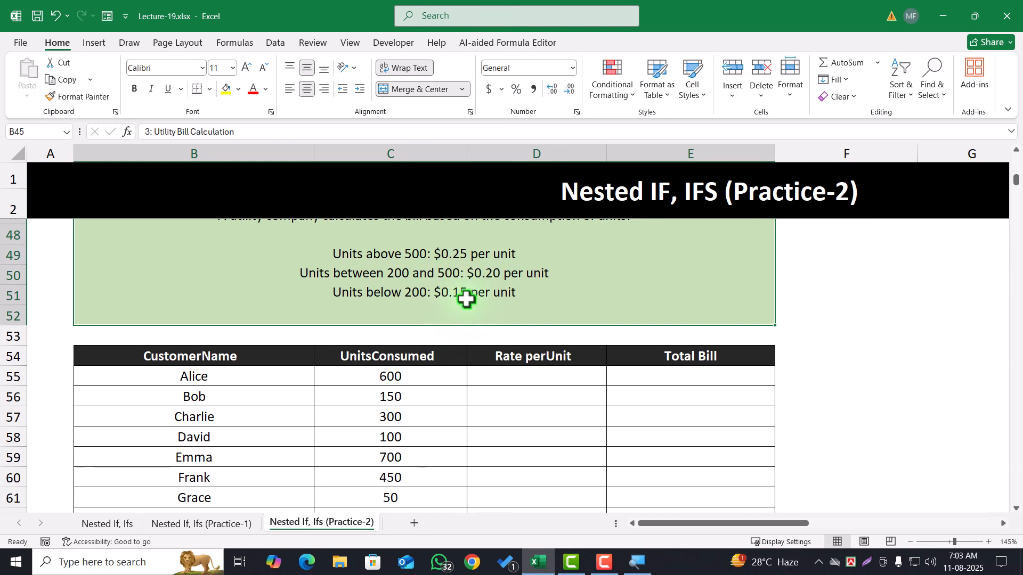
{"action": "scroll", "coordinate": [511, 309], "scroll_direction": "up", "scroll_amount": 2}
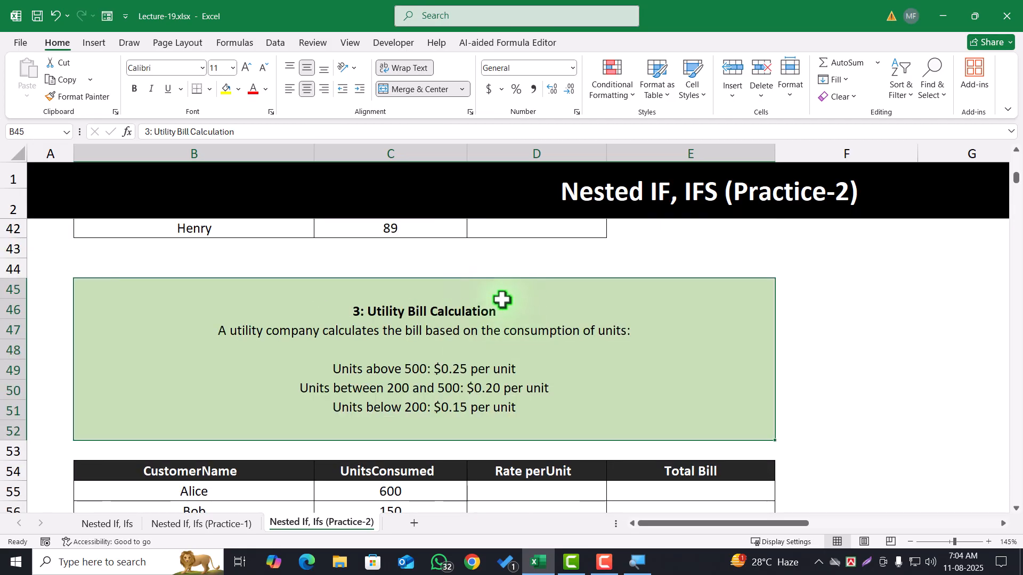
{"action": "scroll", "coordinate": [502, 299], "scroll_direction": "up", "scroll_amount": 4}
{"action": "left_click", "coordinate": [495, 307]}
{"action": "scroll", "coordinate": [495, 327], "scroll_direction": "down", "scroll_amount": 5}
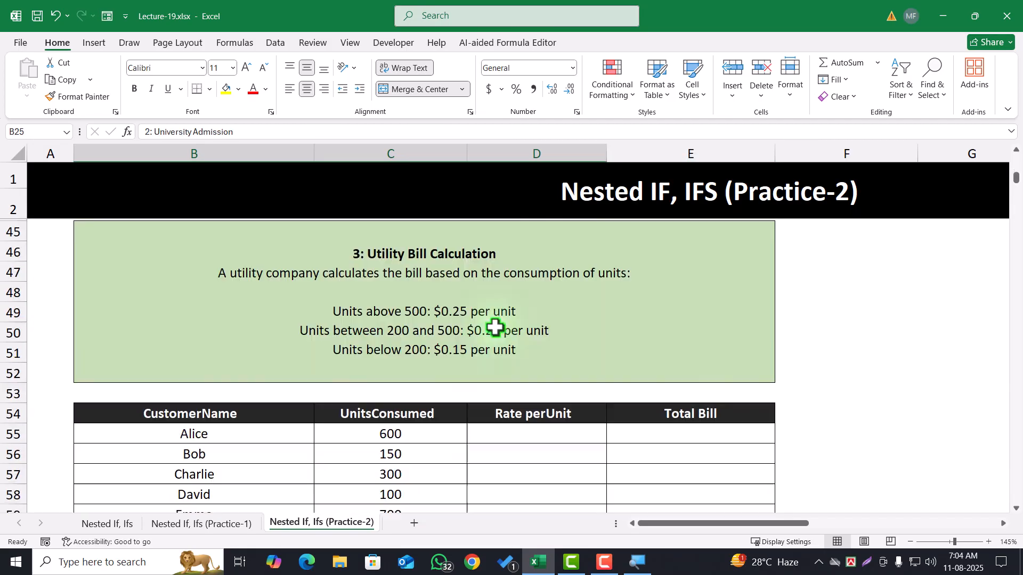
{"action": "left_click", "coordinate": [495, 344]}
{"action": "scroll", "coordinate": [494, 345], "scroll_direction": "down", "scroll_amount": 5}
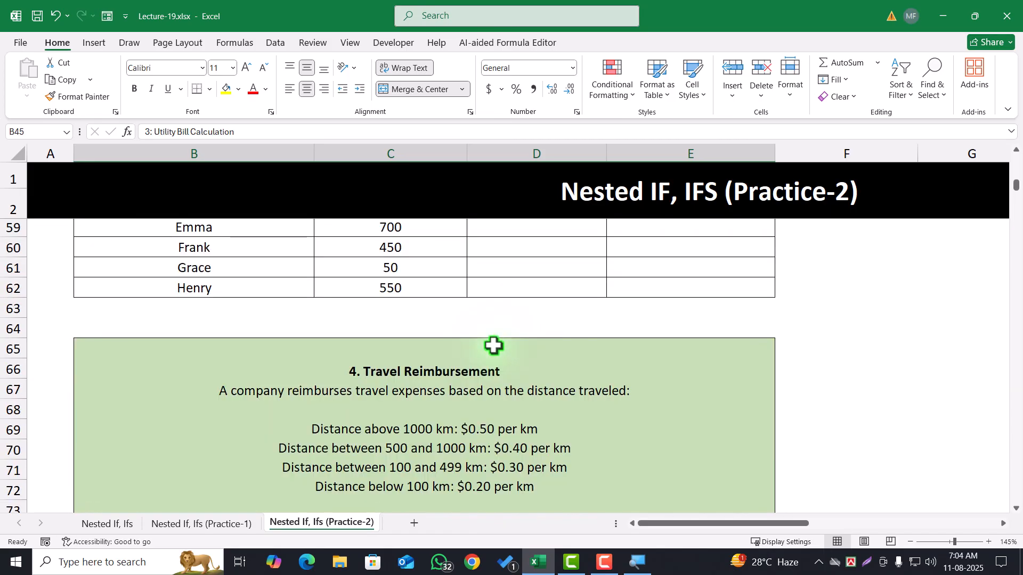
{"action": "scroll", "coordinate": [494, 344], "scroll_direction": "up", "scroll_amount": 6}
Review the Travel Reimbursement distance rules and the employee table's ReimbursementRate column
{"action": "scroll", "coordinate": [488, 338], "scroll_direction": "down", "scroll_amount": 7}
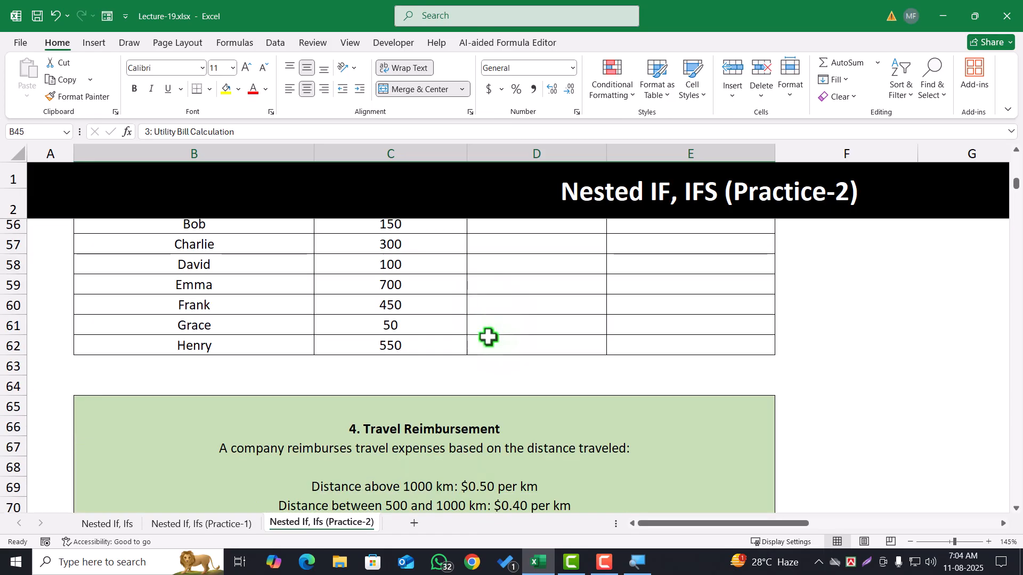
{"action": "left_click", "coordinate": [446, 358]}
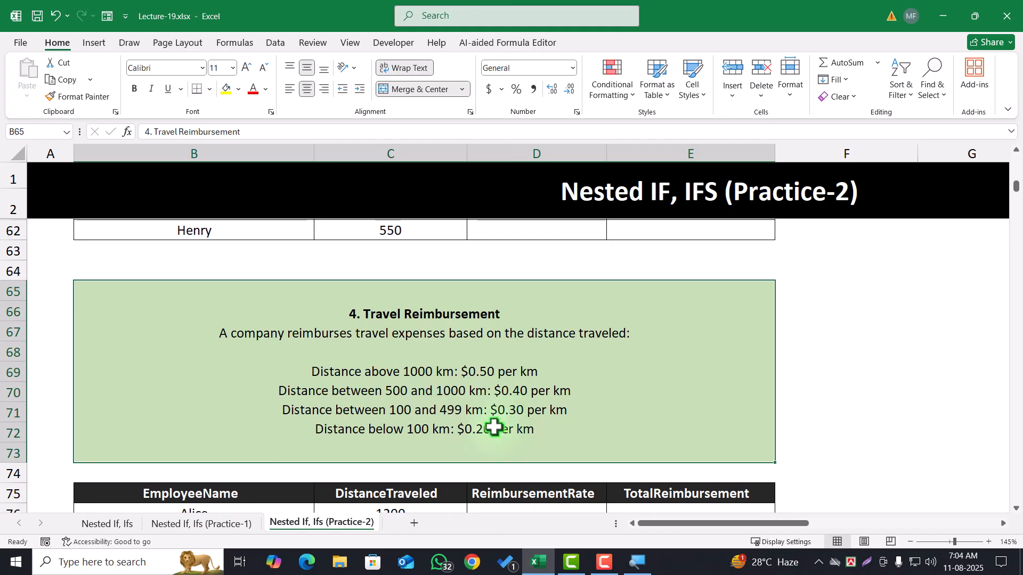
{"action": "scroll", "coordinate": [499, 388], "scroll_direction": "down", "scroll_amount": 1}
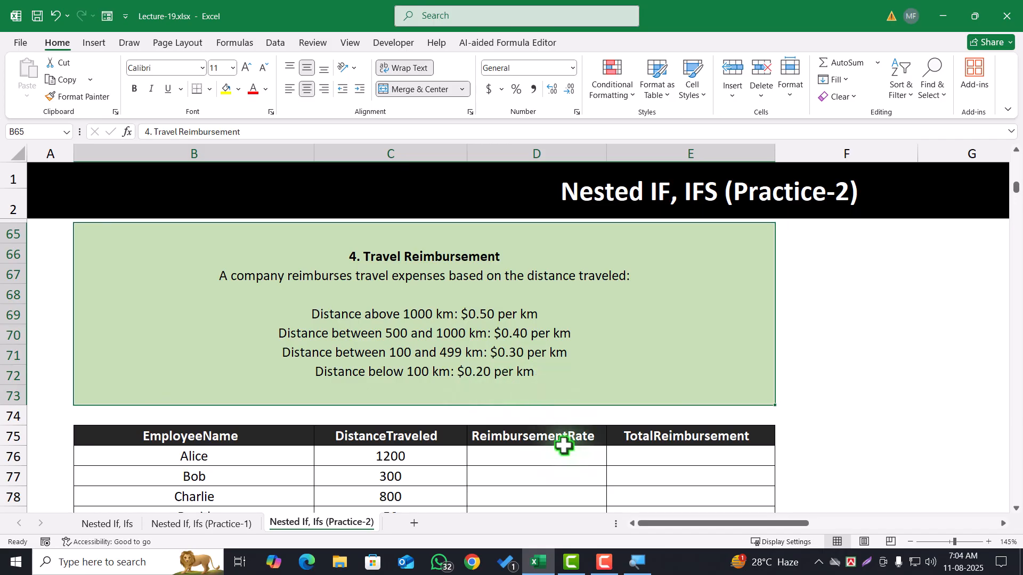
{"action": "scroll", "coordinate": [564, 442], "scroll_direction": "down", "scroll_amount": 1}
{"action": "left_click_drag", "start_coordinate": [534, 403], "coordinate": [534, 498]}
{"action": "scroll", "coordinate": [534, 497], "scroll_direction": "up", "scroll_amount": 1}
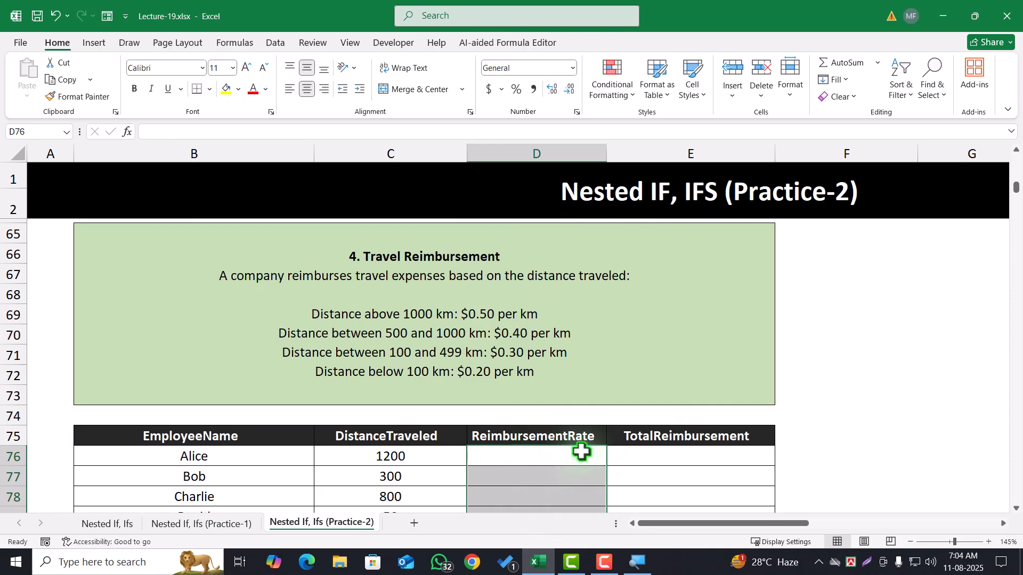
{"action": "scroll", "coordinate": [581, 451], "scroll_direction": "down", "scroll_amount": 1}
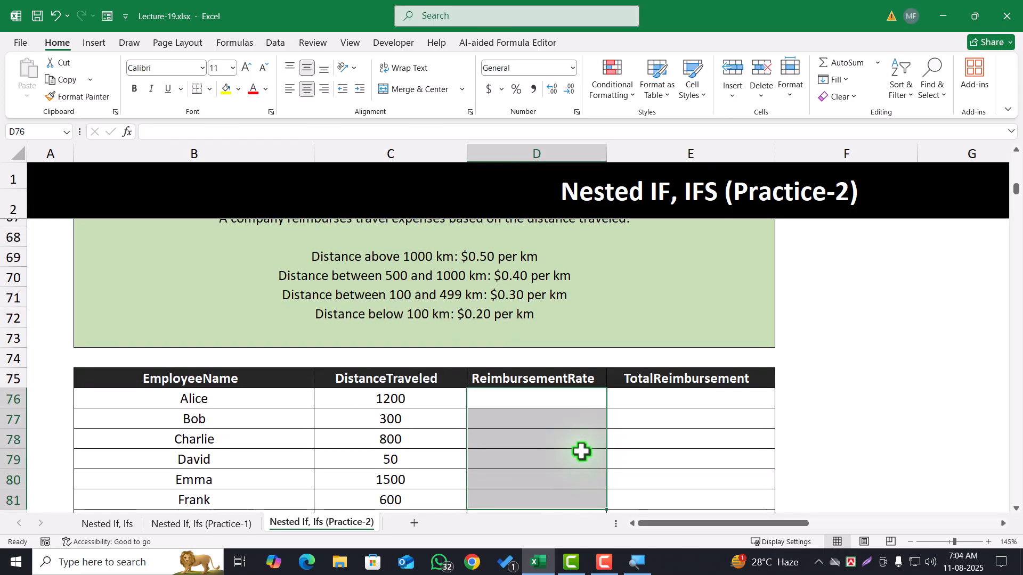
{"action": "scroll", "coordinate": [581, 452], "scroll_direction": "up", "scroll_amount": 1}
Change the ReimbursementRate header in D75 of the Travel Reimbursement table to ReimbursementAmount
{"action": "double_click", "coordinate": [572, 432]}
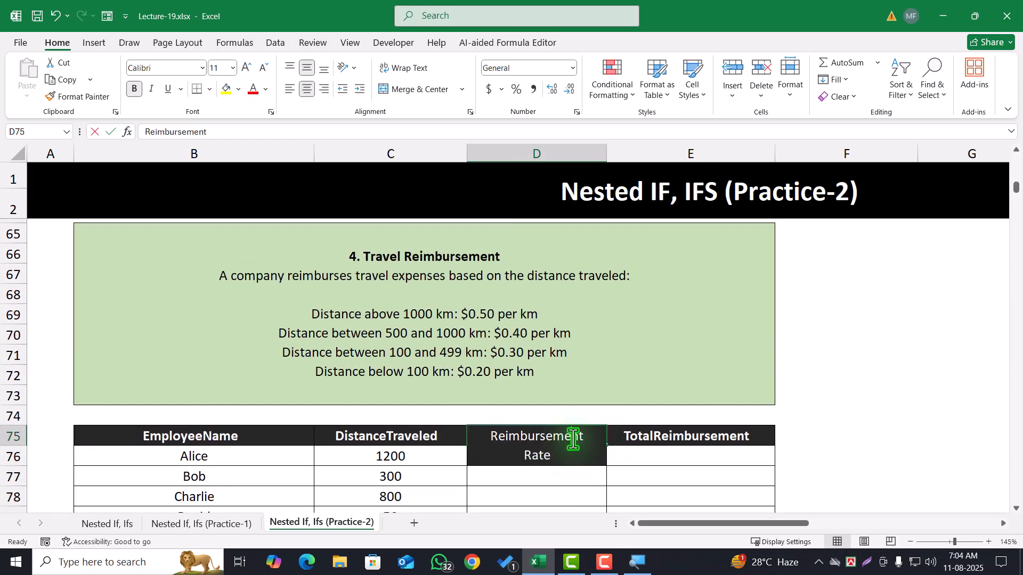
{"action": "double_click", "coordinate": [549, 455]}
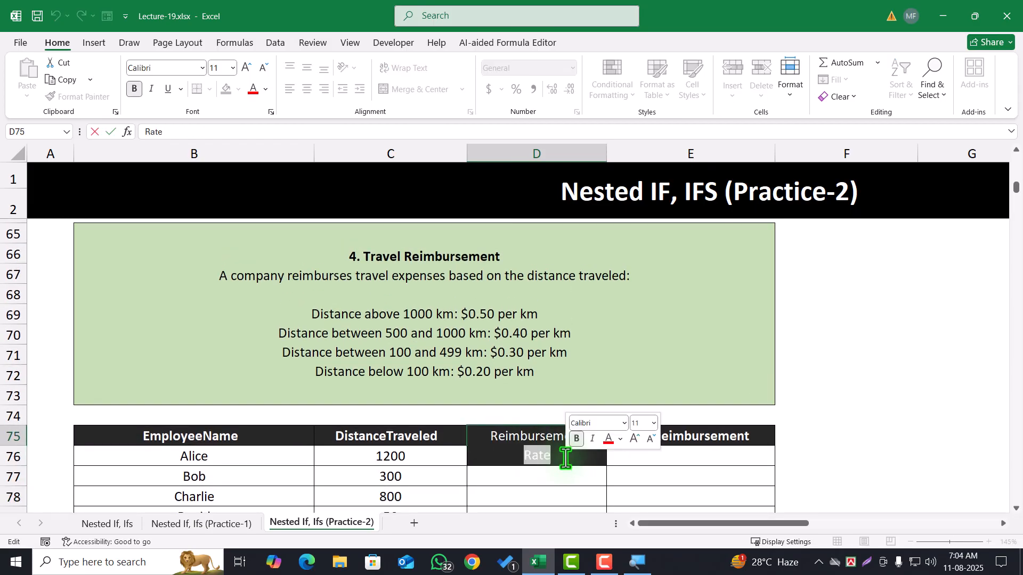
{"action": "type", "text": "Am"}
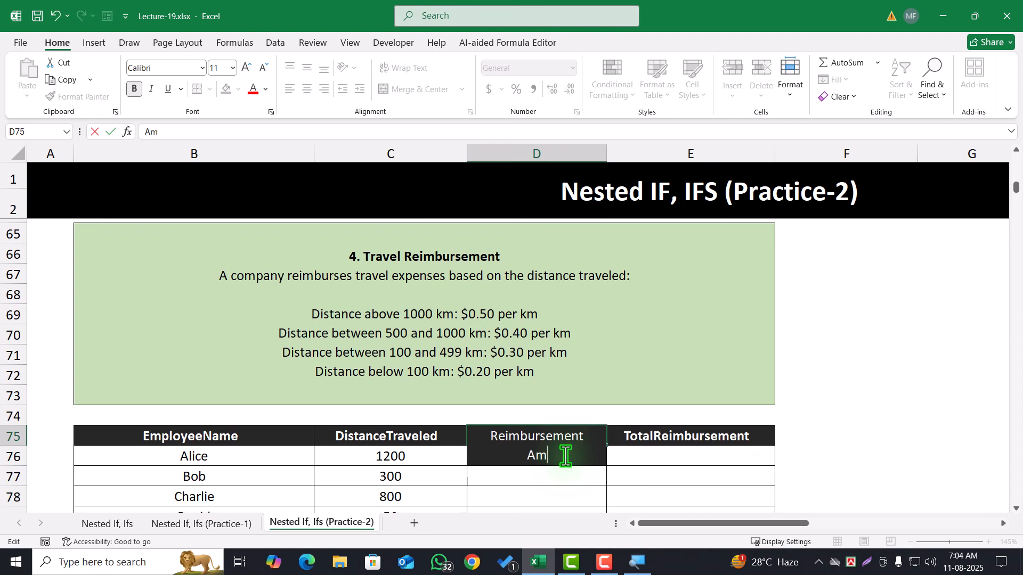
{"action": "type", "text": "ount"}
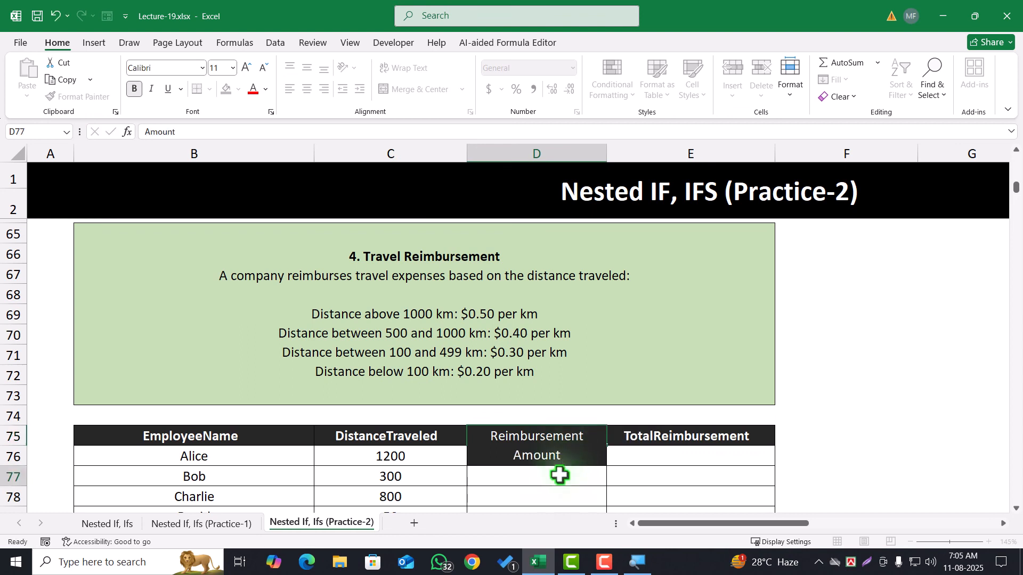
{"action": "key", "text": "Return"}
Turn off text wrapping for the D75 header and autofit the width of column D
{"action": "left_click", "coordinate": [555, 441]}
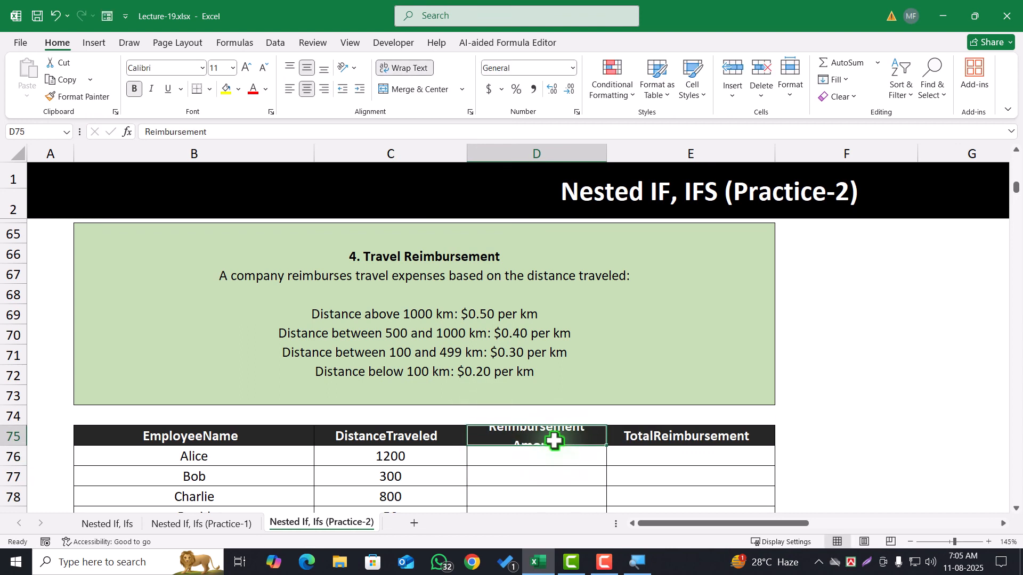
{"action": "left_click", "coordinate": [392, 69]}
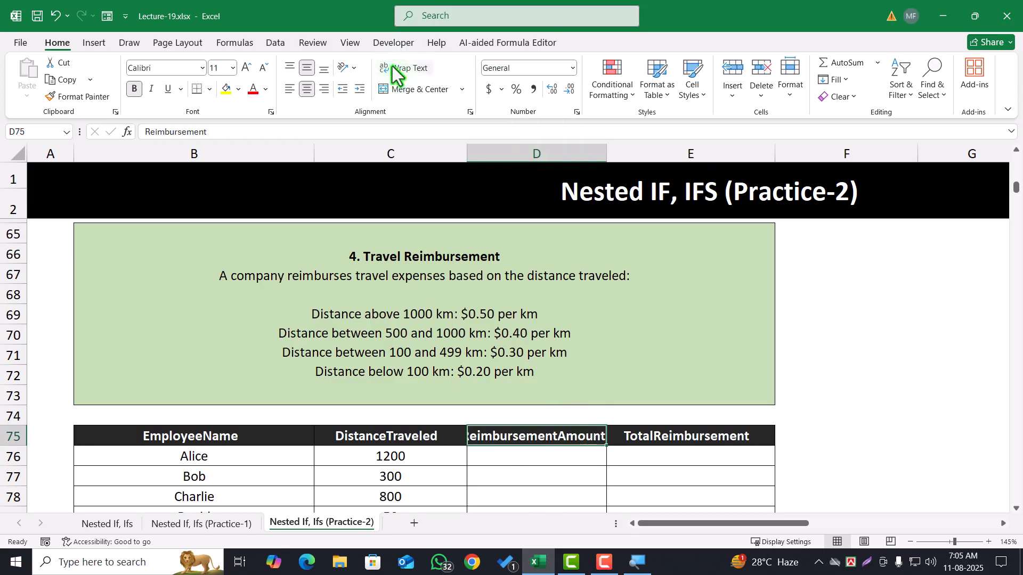
{"action": "double_click", "coordinate": [607, 155]}
{"action": "left_click", "coordinate": [547, 450]}
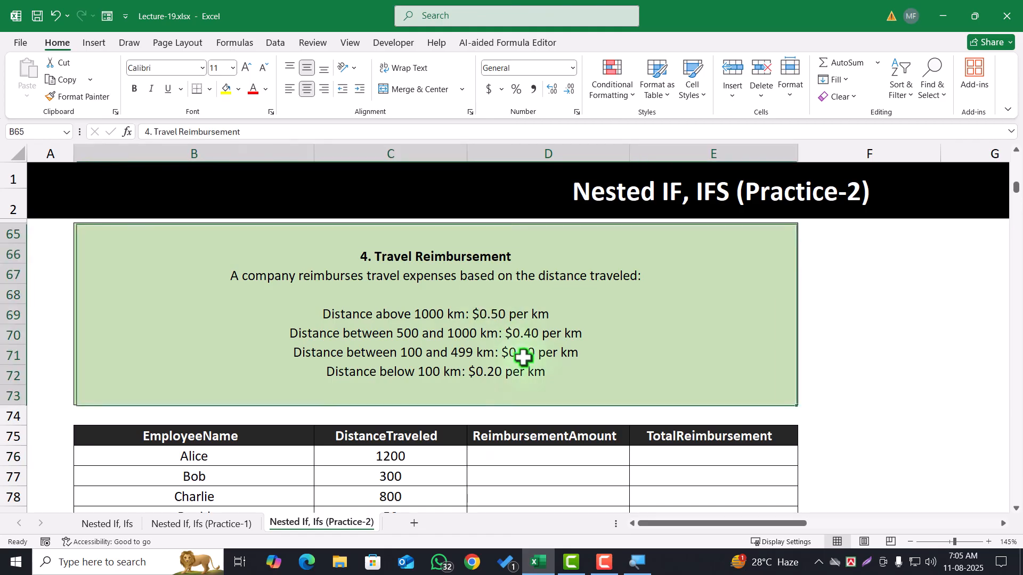
Review the Travel Reimbursement rate rules together with the DistanceTraveled, ReimbursementAmount and TotalReimbursement columns
{"action": "left_click", "coordinate": [517, 341]}
{"action": "scroll", "coordinate": [557, 360], "scroll_direction": "down", "scroll_amount": 1}
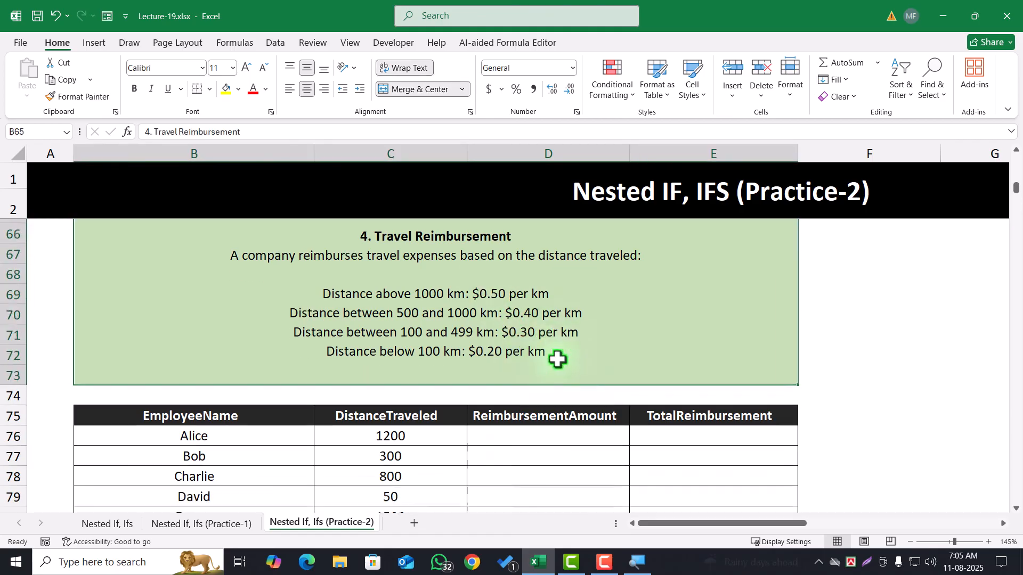
{"action": "left_click_drag", "start_coordinate": [553, 405], "coordinate": [553, 500]}
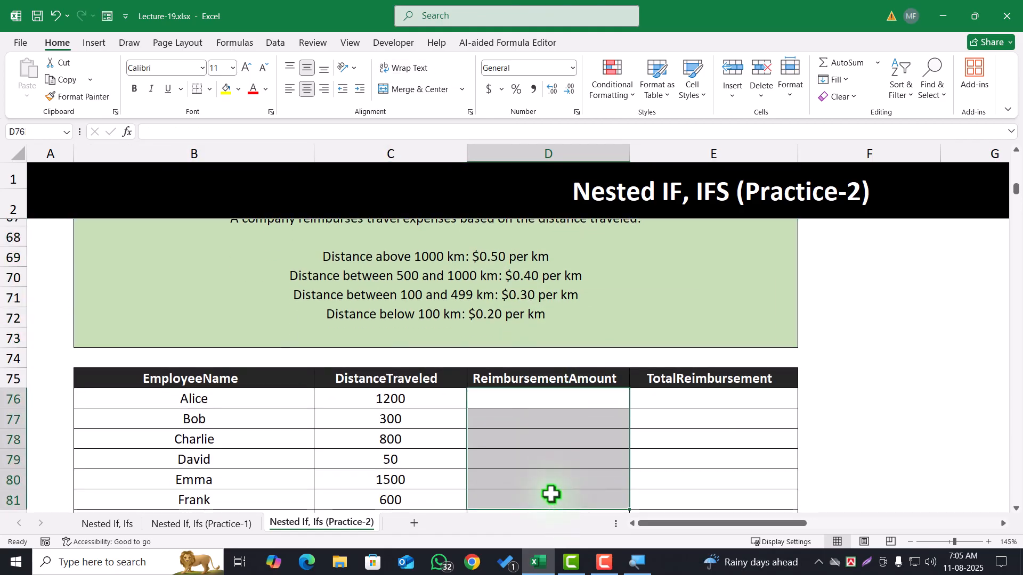
{"action": "left_click", "coordinate": [557, 422]}
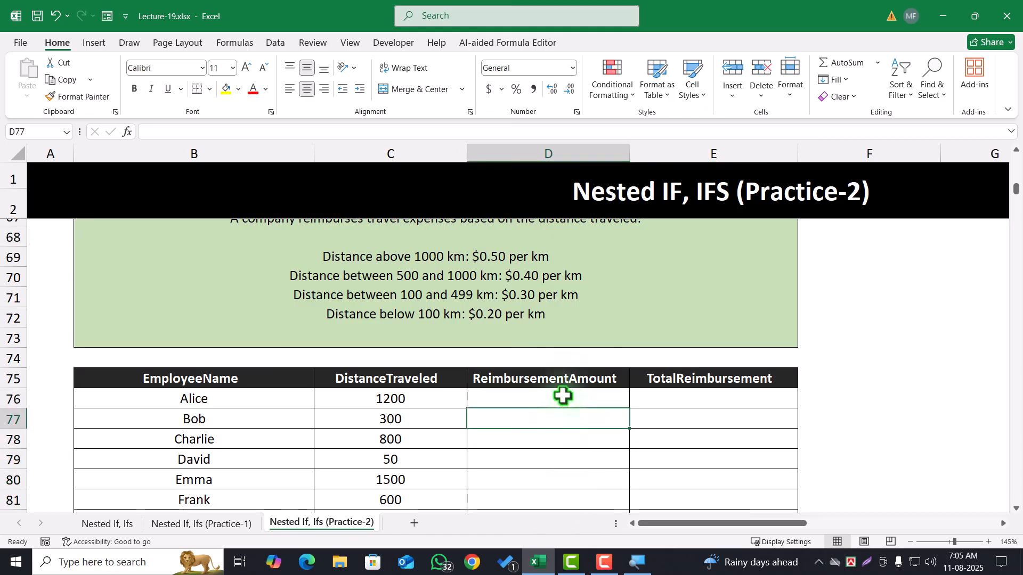
{"action": "left_click", "coordinate": [730, 358]}
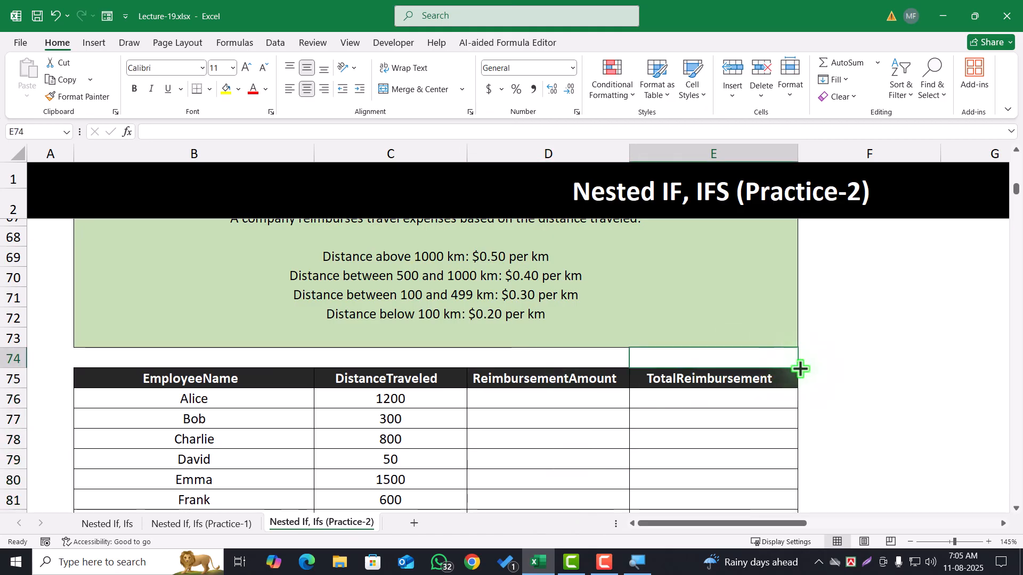
{"action": "left_click", "coordinate": [561, 403]}
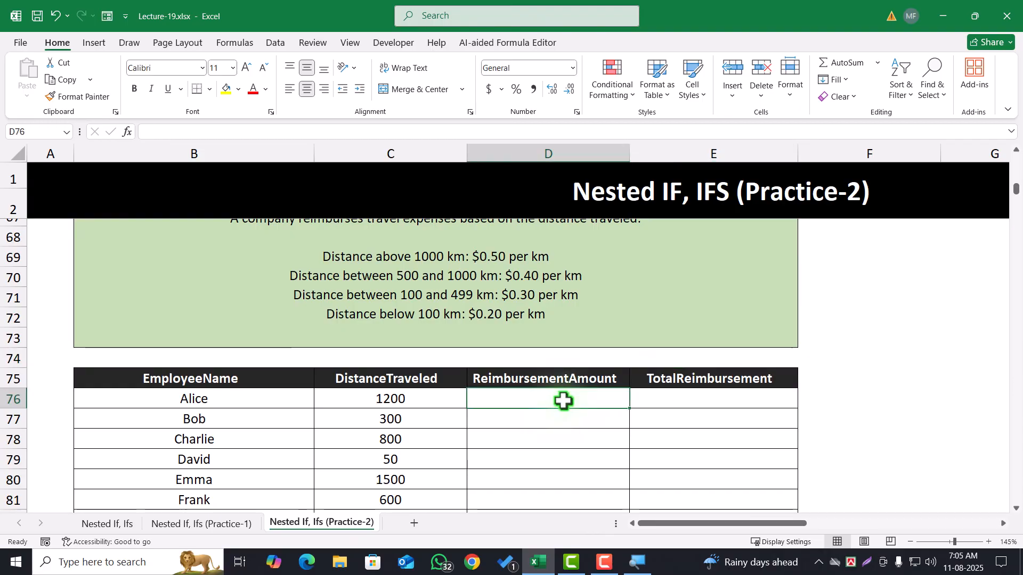
{"action": "left_click", "coordinate": [692, 400]}
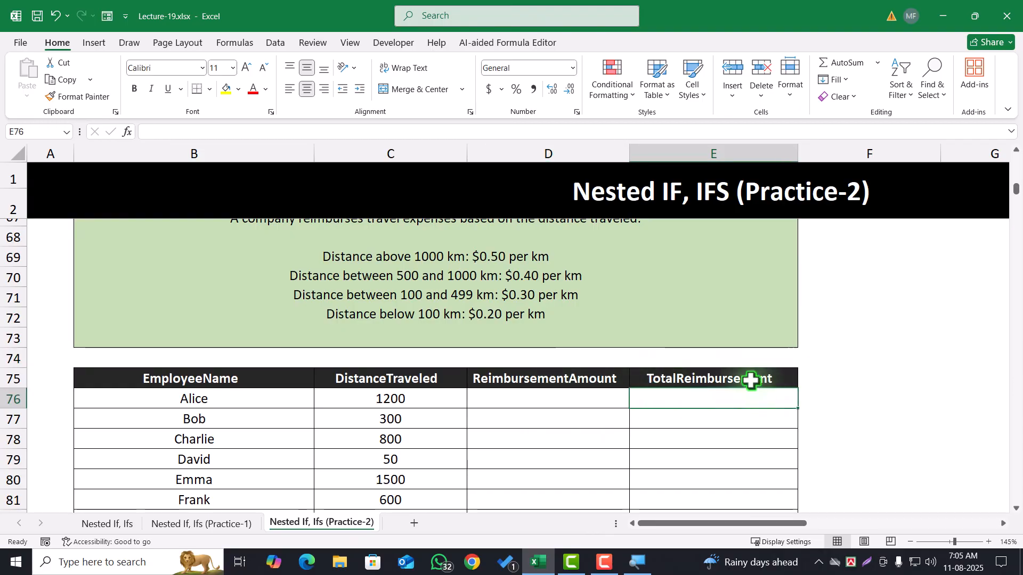
{"action": "left_click", "coordinate": [537, 399]}
{"action": "left_click", "coordinate": [688, 399]}
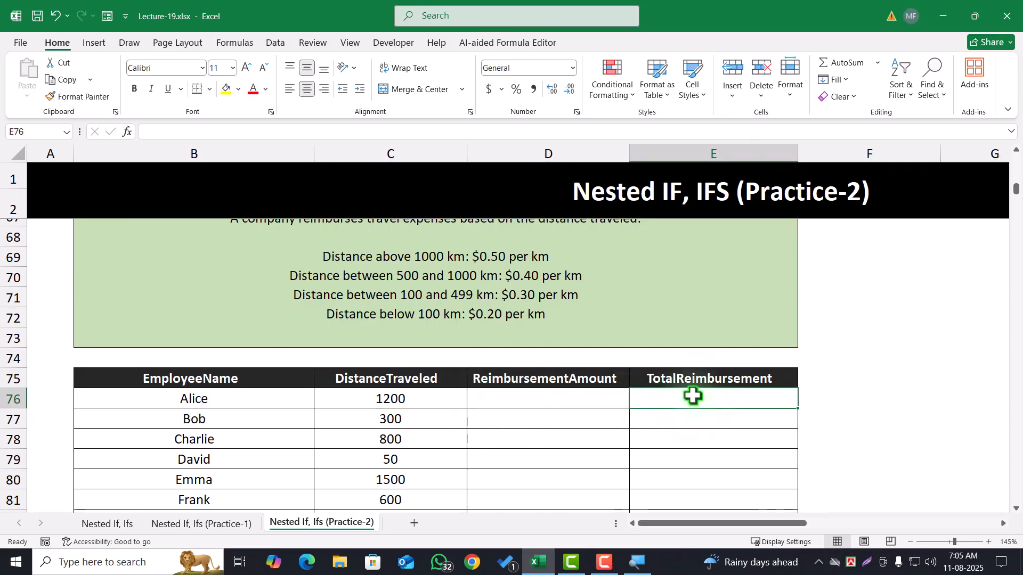
{"action": "left_click_drag", "start_coordinate": [693, 395], "coordinate": [696, 467]}
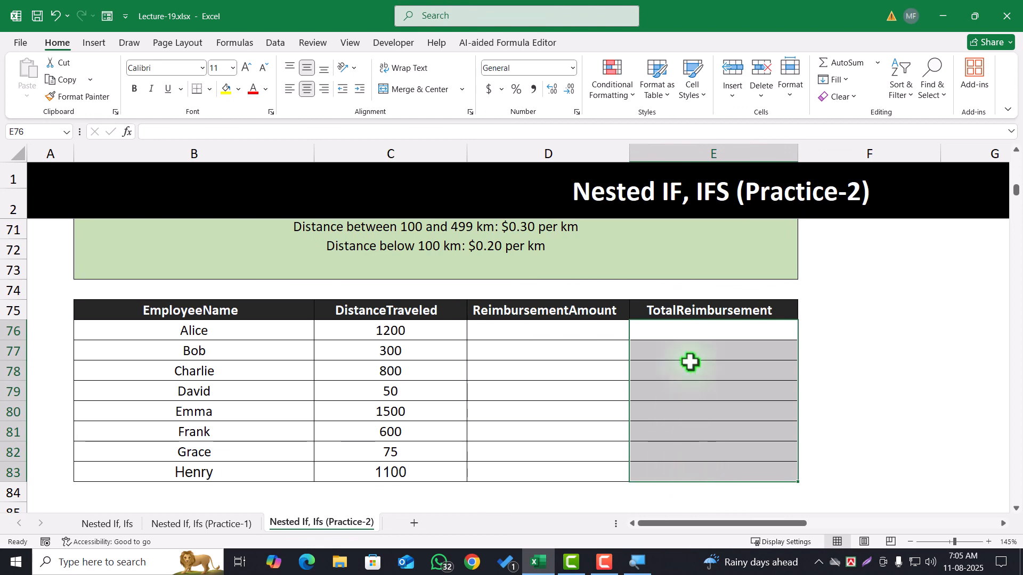
Look through the Discount Calculation problem and the following Practice-2 problems with their empty answer columns
{"action": "scroll", "coordinate": [528, 444], "scroll_direction": "down", "scroll_amount": 2}
{"action": "scroll", "coordinate": [529, 445], "scroll_direction": "down", "scroll_amount": 2}
{"action": "left_click", "coordinate": [438, 362]}
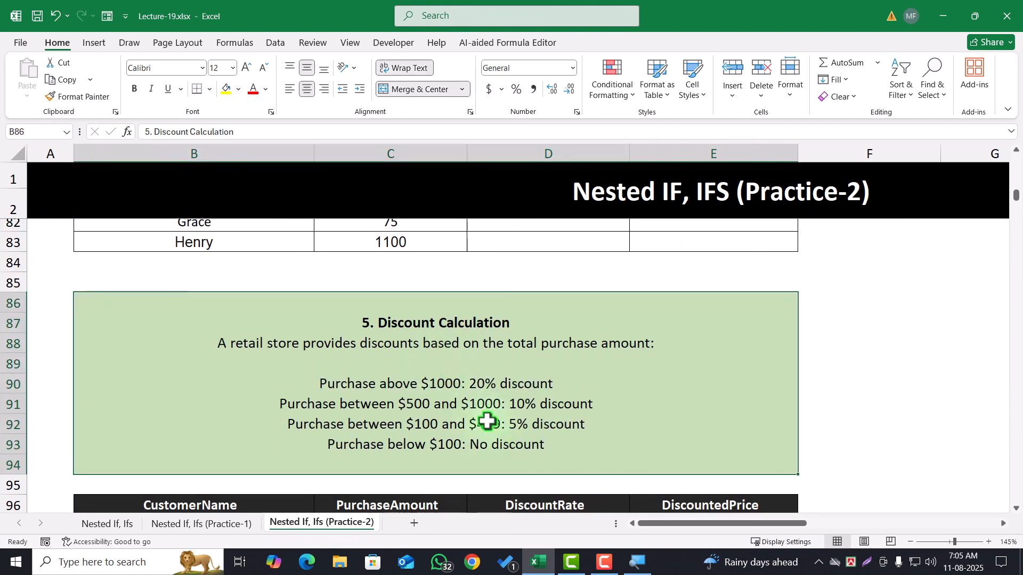
{"action": "scroll", "coordinate": [486, 420], "scroll_direction": "down", "scroll_amount": 5}
{"action": "scroll", "coordinate": [486, 420], "scroll_direction": "down", "scroll_amount": 4}
{"action": "scroll", "coordinate": [486, 420], "scroll_direction": "up", "scroll_amount": 4}
{"action": "scroll", "coordinate": [486, 420], "scroll_direction": "down", "scroll_amount": 10}
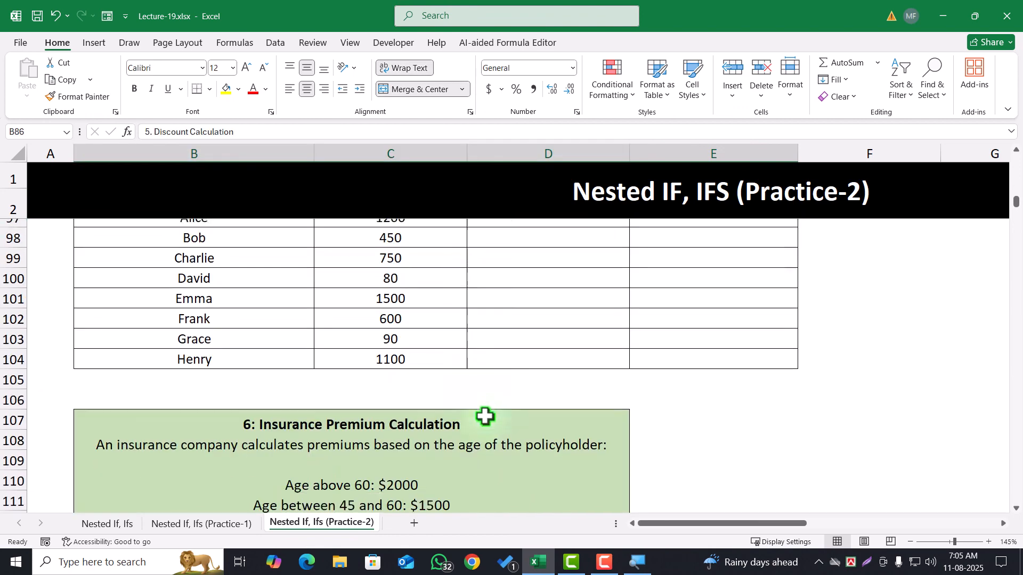
{"action": "scroll", "coordinate": [484, 415], "scroll_direction": "down", "scroll_amount": 7}
{"action": "scroll", "coordinate": [484, 415], "scroll_direction": "up", "scroll_amount": 9}
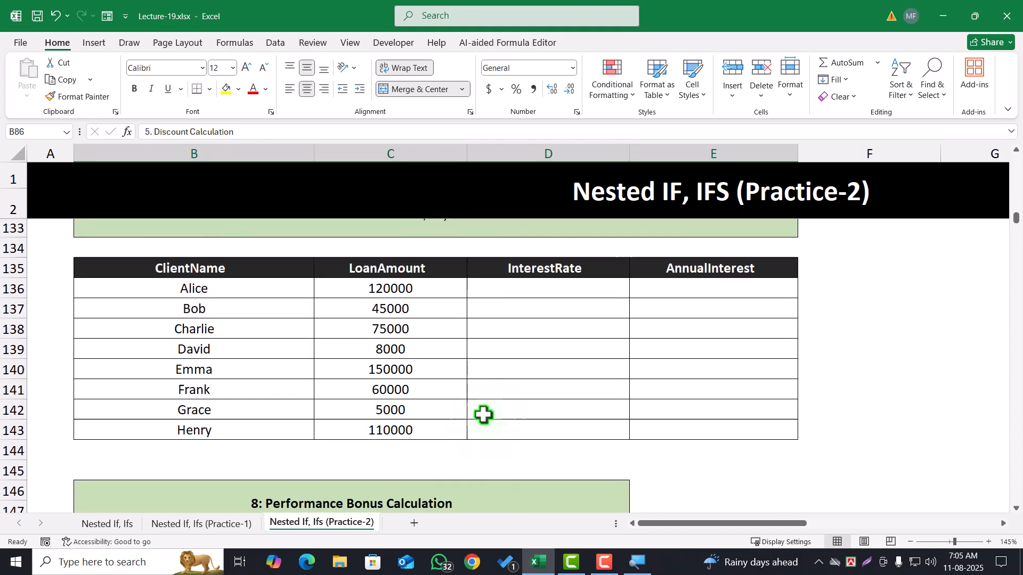
{"action": "scroll", "coordinate": [482, 413], "scroll_direction": "up", "scroll_amount": 4}
Switch to the Practice-1 sheet and look through the problems from the discount table to the Customer Satisfaction Survey
{"action": "left_click", "coordinate": [201, 525]}
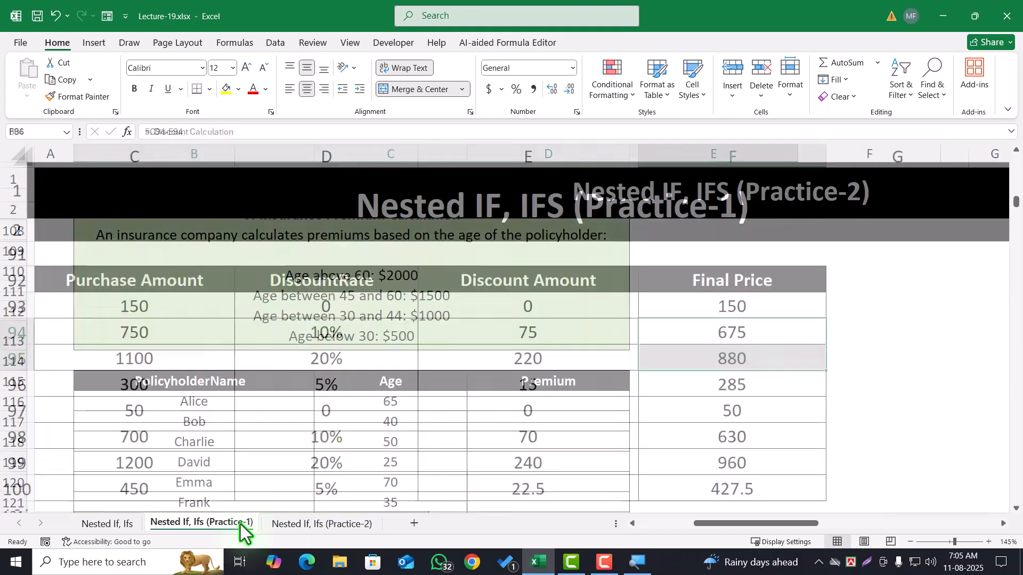
{"action": "scroll", "coordinate": [382, 454], "scroll_direction": "down", "scroll_amount": 6}
{"action": "scroll", "coordinate": [418, 446], "scroll_direction": "up", "scroll_amount": 12}
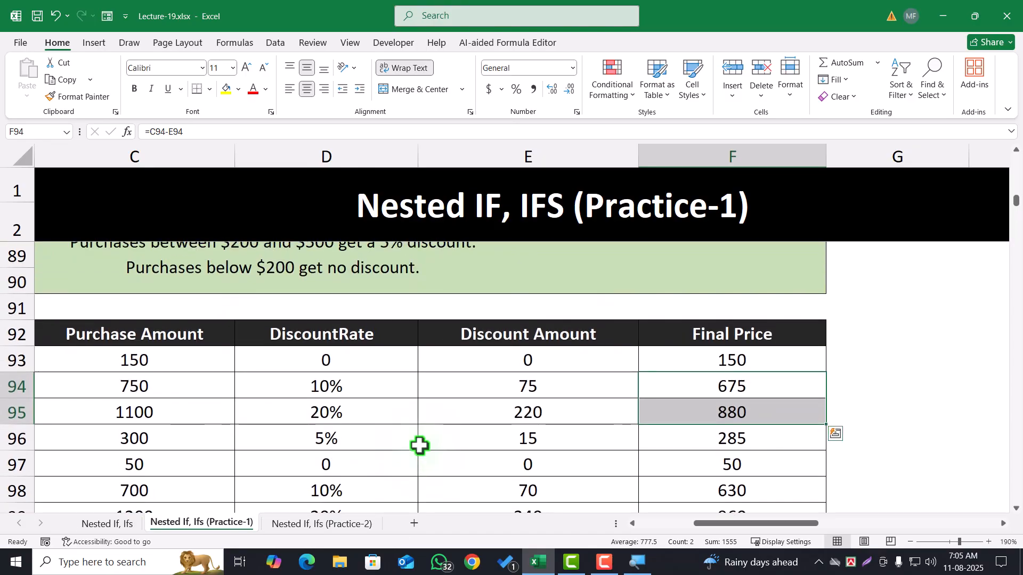
{"action": "left_click", "coordinate": [415, 421]}
{"action": "scroll", "coordinate": [425, 426], "scroll_direction": "down", "scroll_amount": 3, "text": "ctrl"}
{"action": "scroll", "coordinate": [261, 397], "scroll_direction": "down", "scroll_amount": 4}
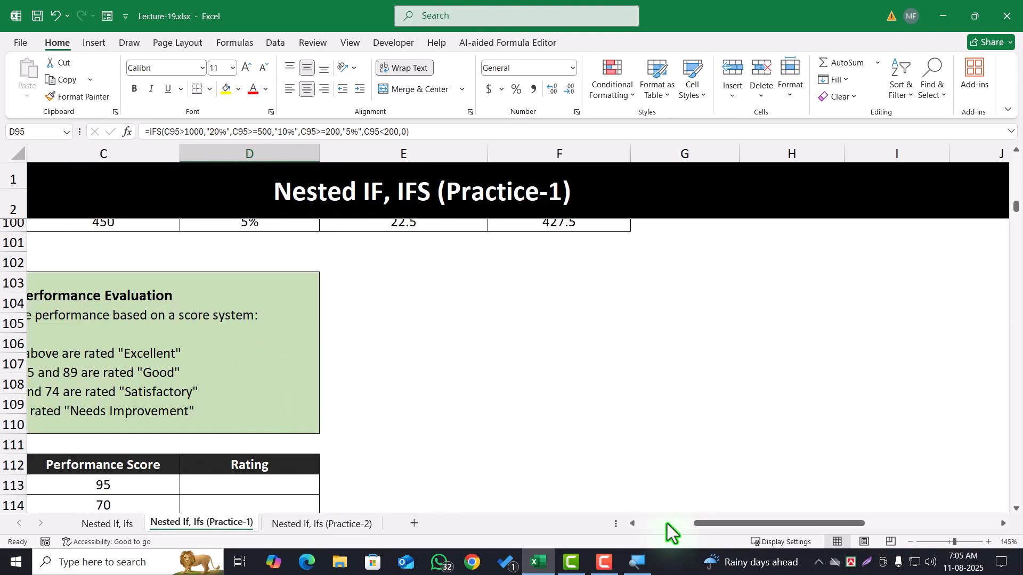
{"action": "left_click_drag", "start_coordinate": [722, 524], "coordinate": [669, 526]}
{"action": "scroll", "coordinate": [306, 410], "scroll_direction": "down", "scroll_amount": 15}
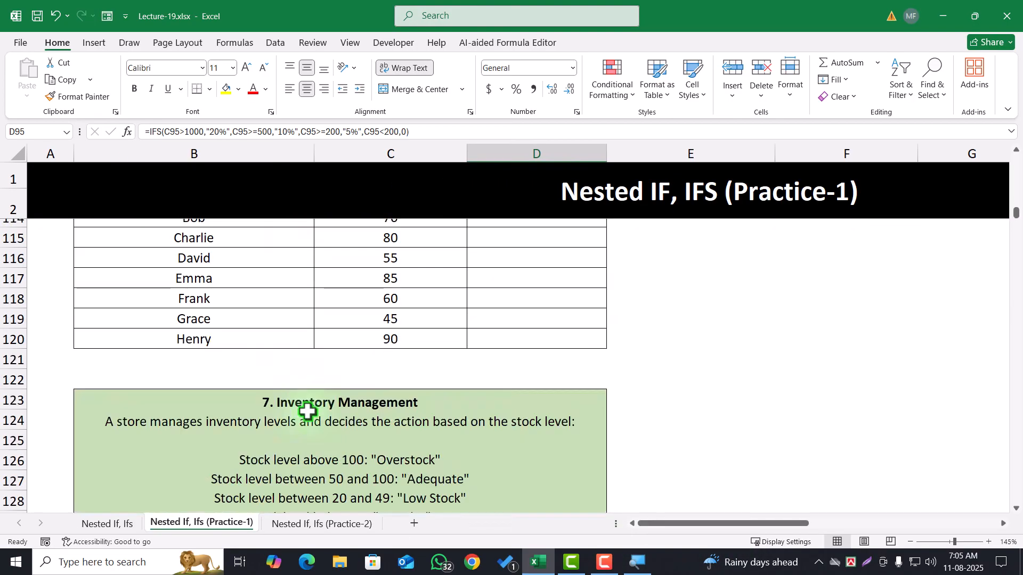
{"action": "scroll", "coordinate": [308, 411], "scroll_direction": "down", "scroll_amount": 5}
{"action": "scroll", "coordinate": [308, 412], "scroll_direction": "up", "scroll_amount": 13}
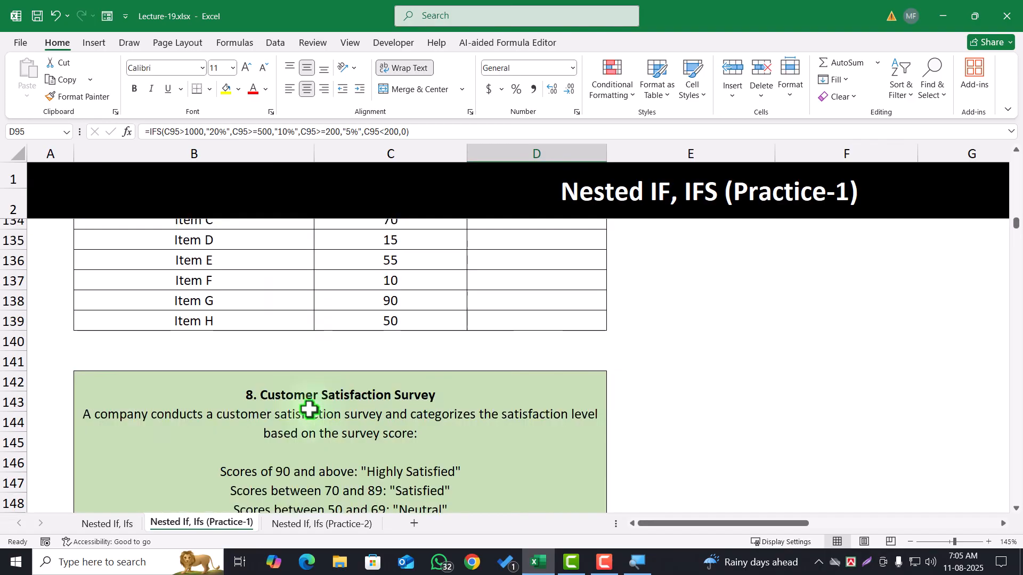
{"action": "scroll", "coordinate": [308, 402], "scroll_direction": "up", "scroll_amount": 7}
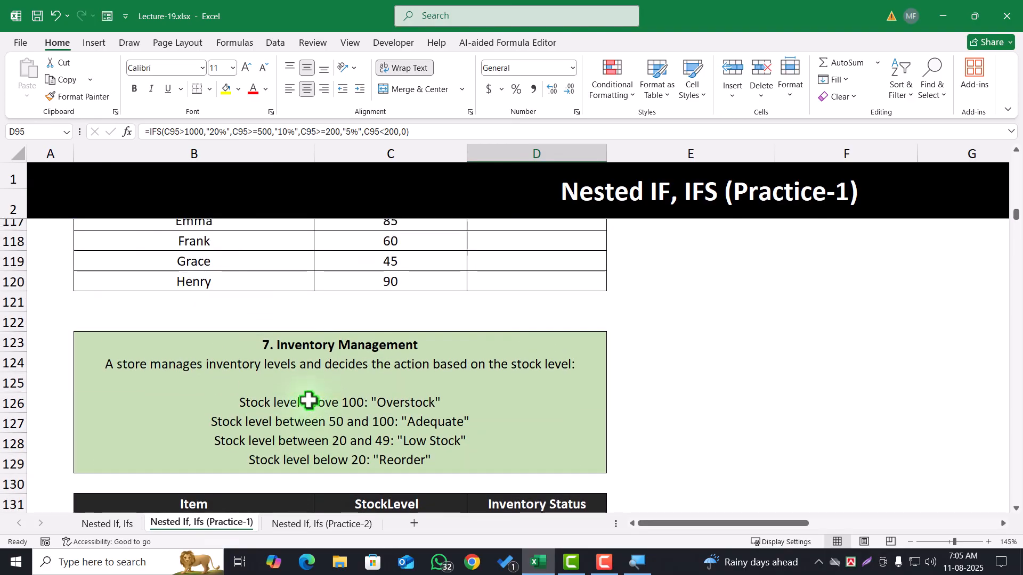
Compare the Employee Performance Evaluation and Inventory Management problems with the solved Price Discount Tiers table
{"action": "left_click", "coordinate": [338, 358]}
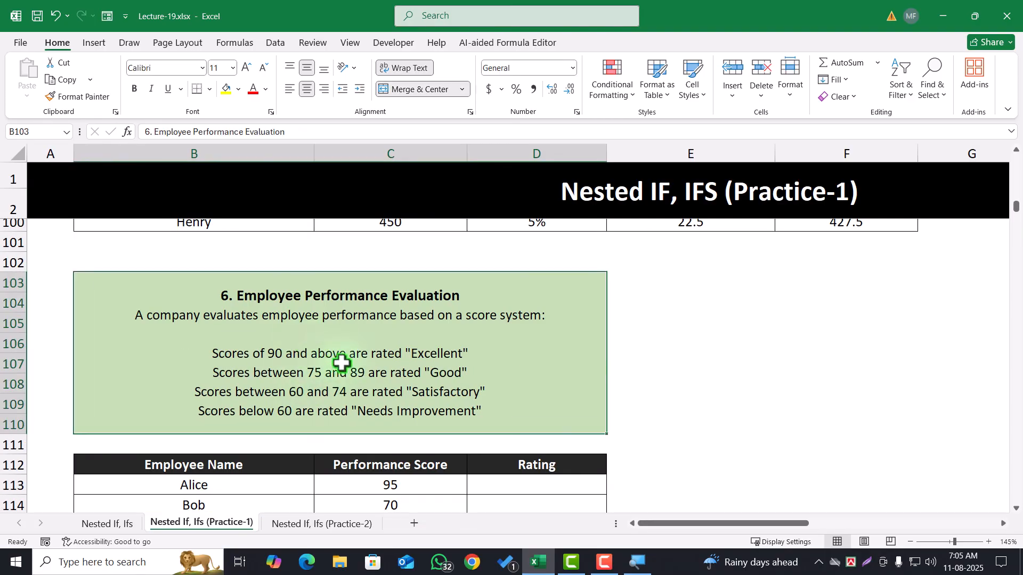
{"action": "scroll", "coordinate": [338, 362], "scroll_direction": "down", "scroll_amount": 7}
{"action": "left_click", "coordinate": [326, 342]}
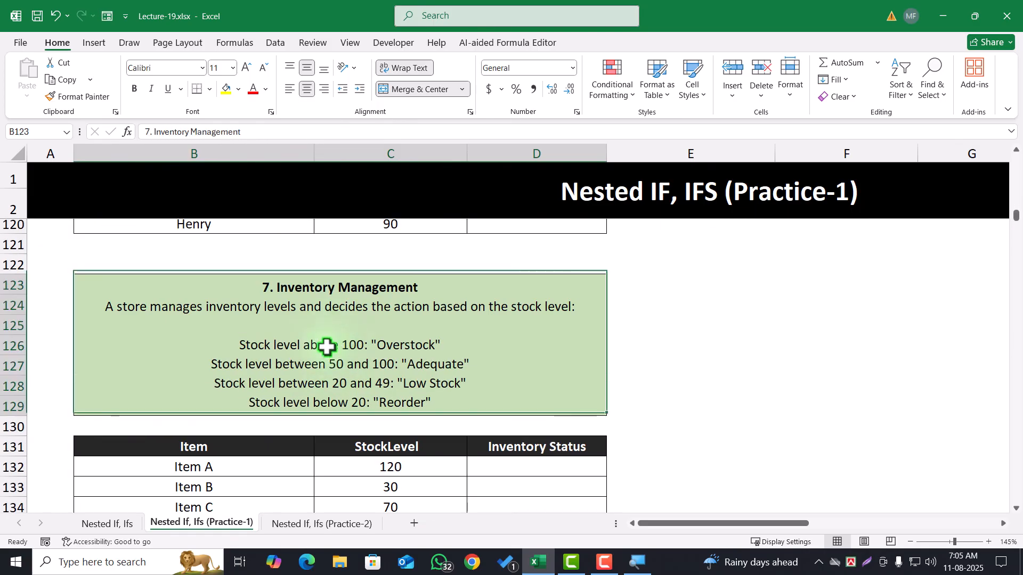
{"action": "scroll", "coordinate": [326, 344], "scroll_direction": "up", "scroll_amount": 8}
{"action": "scroll", "coordinate": [331, 351], "scroll_direction": "up", "scroll_amount": 3}
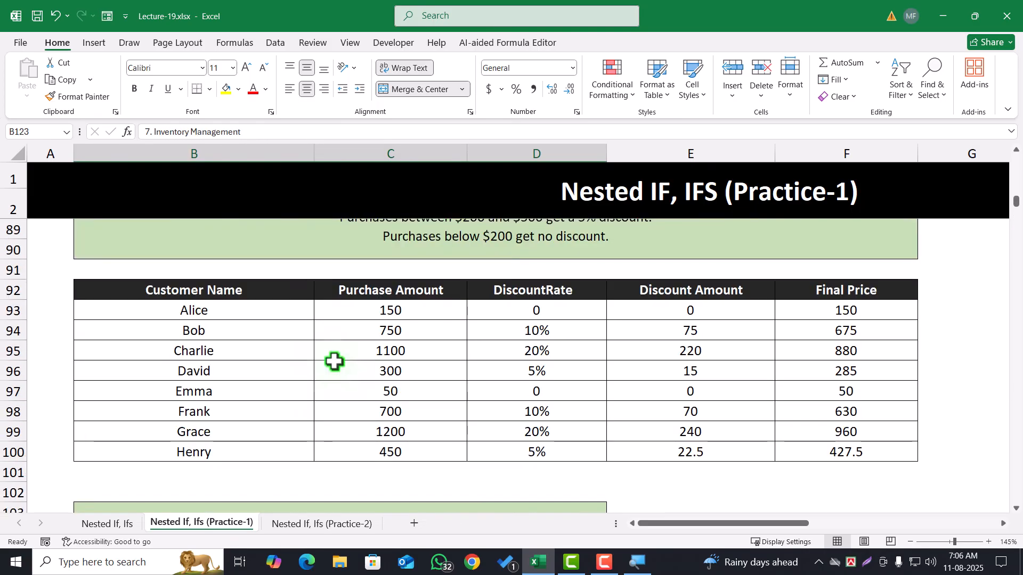
{"action": "scroll", "coordinate": [335, 361], "scroll_direction": "up", "scroll_amount": 3}
{"action": "left_click", "coordinate": [430, 274]}
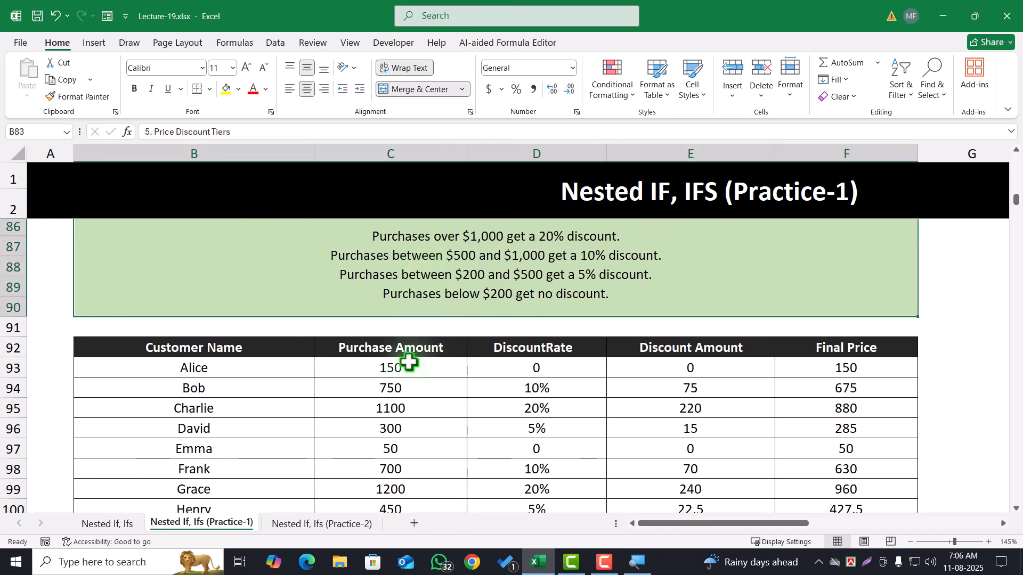
{"action": "left_click", "coordinate": [411, 370]}
Review the criteria and tables of Practice-1 problems 6 to 8: Employee Performance Evaluation, Inventory Management and Customer Satisfaction Survey
{"action": "scroll", "coordinate": [408, 367], "scroll_direction": "down", "scroll_amount": 5}
{"action": "left_click", "coordinate": [312, 349]}
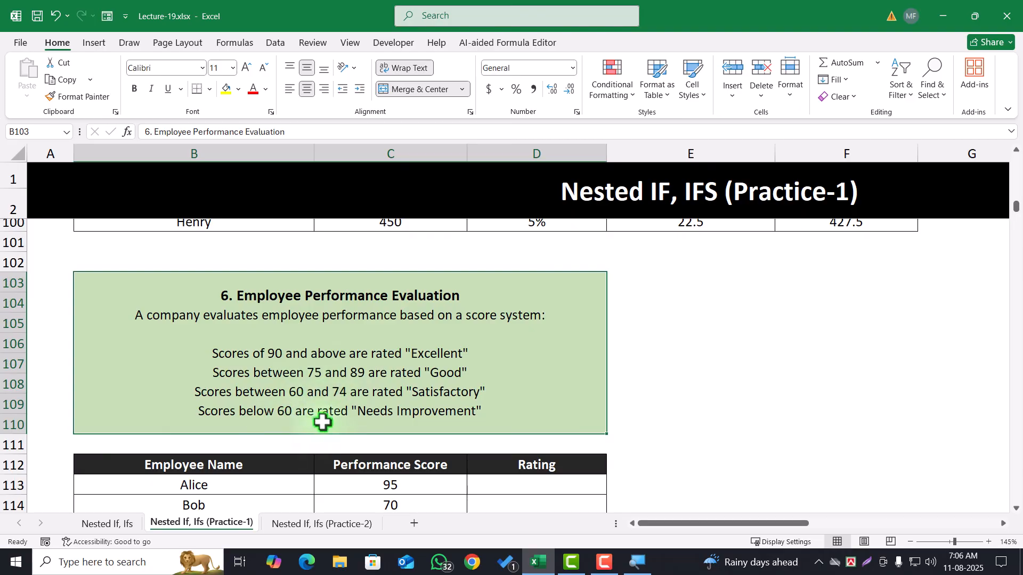
{"action": "scroll", "coordinate": [330, 412], "scroll_direction": "down", "scroll_amount": 7}
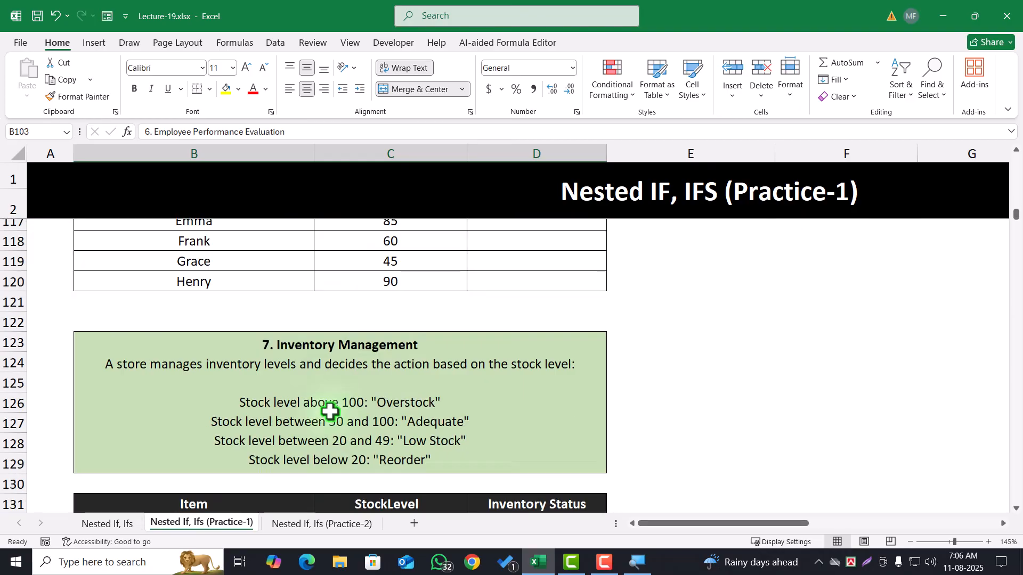
{"action": "left_click", "coordinate": [318, 343]}
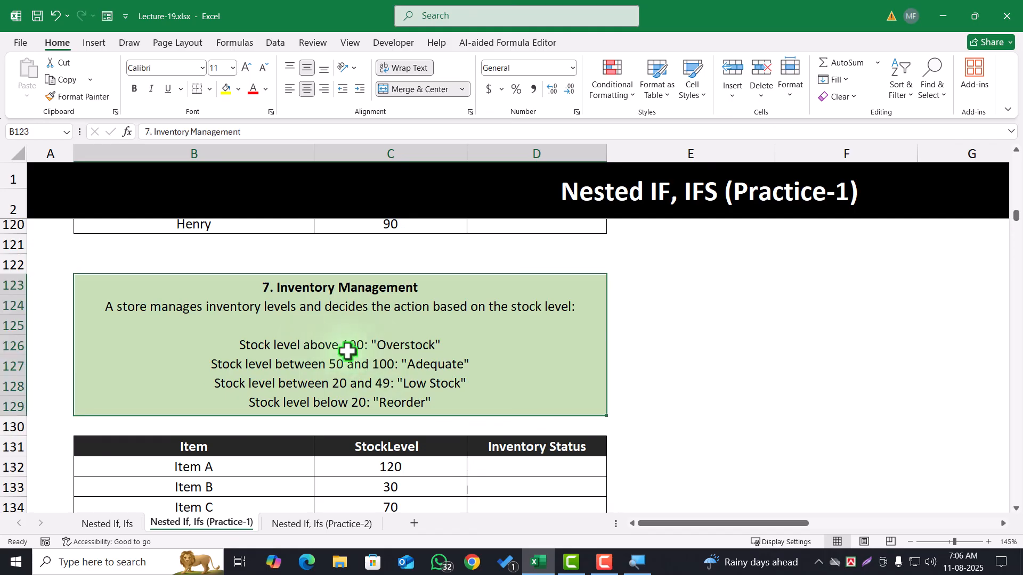
{"action": "scroll", "coordinate": [342, 351], "scroll_direction": "down", "scroll_amount": 2}
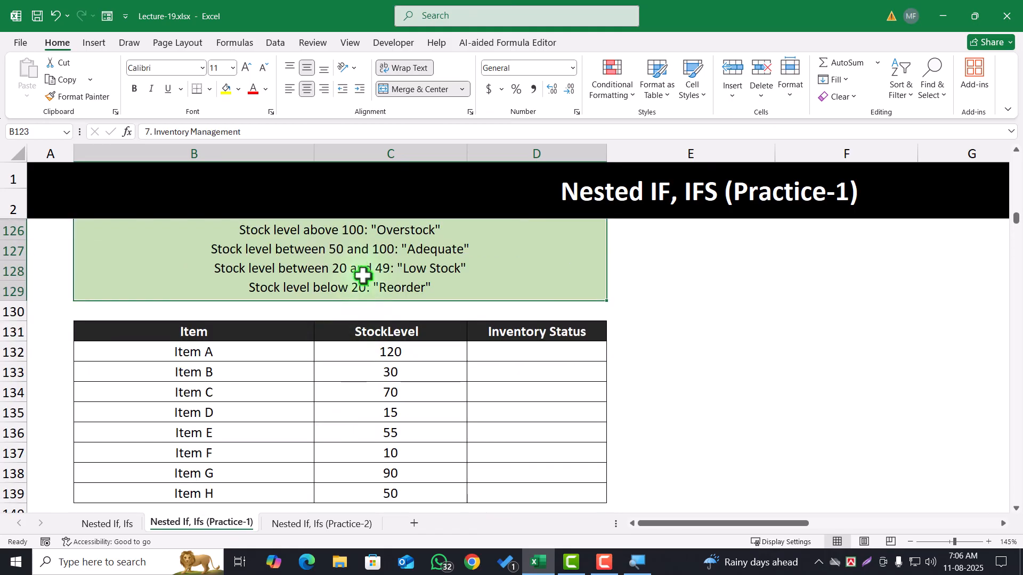
{"action": "left_click", "coordinate": [374, 391]}
{"action": "scroll", "coordinate": [384, 442], "scroll_direction": "down", "scroll_amount": 6}
{"action": "left_click", "coordinate": [340, 317]}
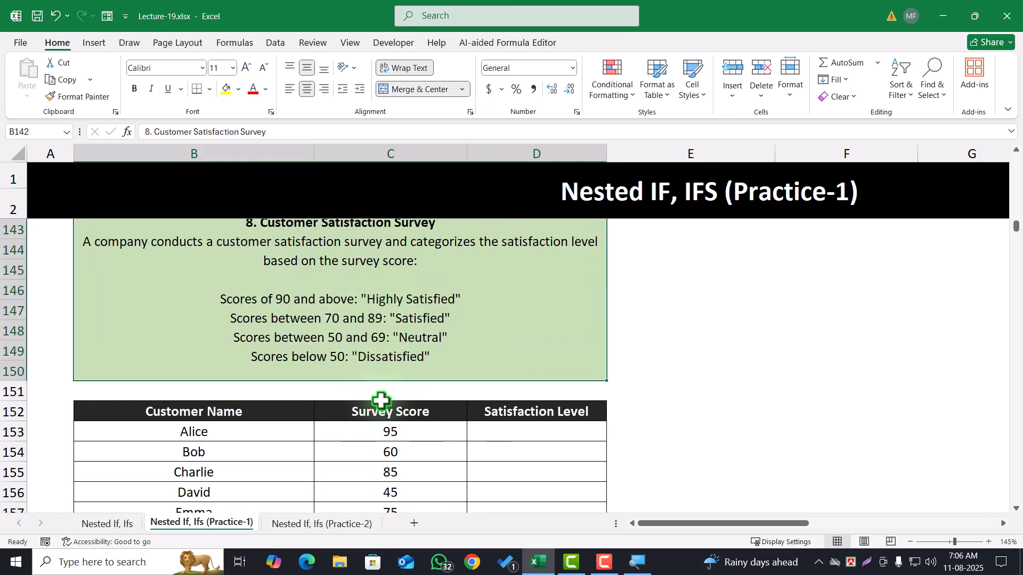
{"action": "scroll", "coordinate": [379, 398], "scroll_direction": "down", "scroll_amount": 5}
{"action": "scroll", "coordinate": [380, 394], "scroll_direction": "up", "scroll_amount": 12}
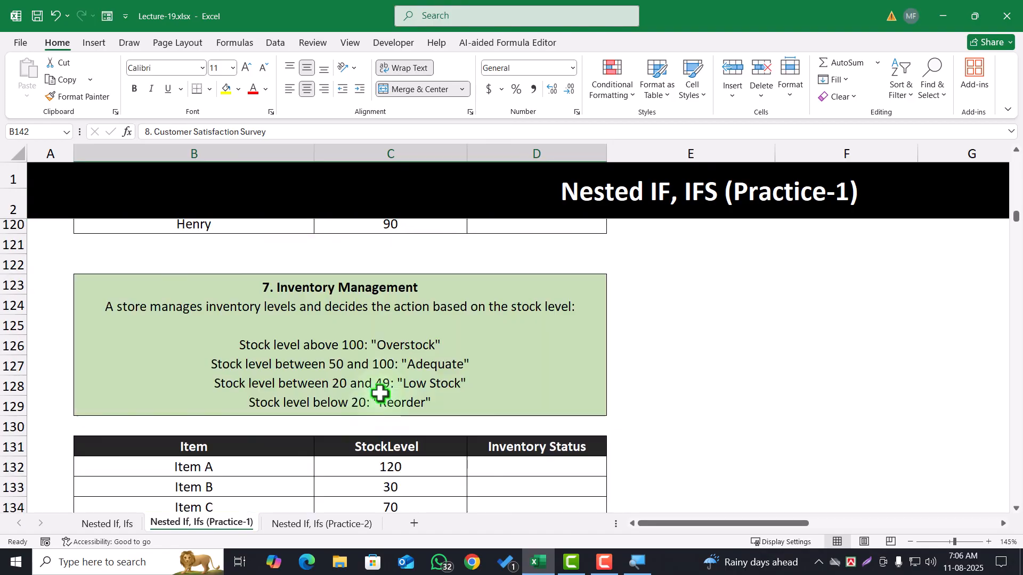
Switch to the Practice-2 sheet and review the Discount Calculation table and the Insurance Premium Calculation criteria and table
{"action": "left_click", "coordinate": [322, 524]}
{"action": "scroll", "coordinate": [374, 417], "scroll_direction": "up", "scroll_amount": 1}
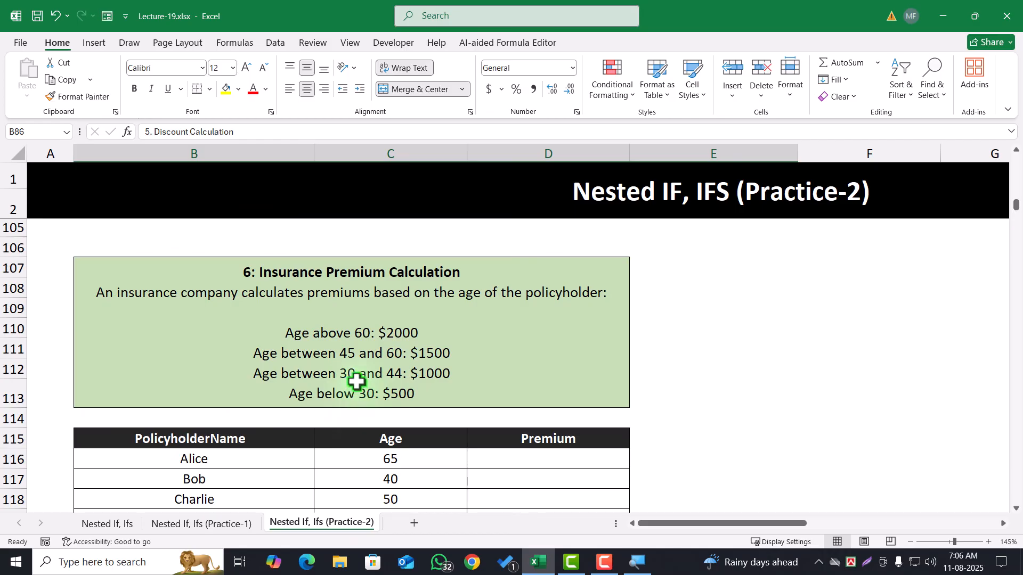
{"action": "scroll", "coordinate": [327, 354], "scroll_direction": "up", "scroll_amount": 6}
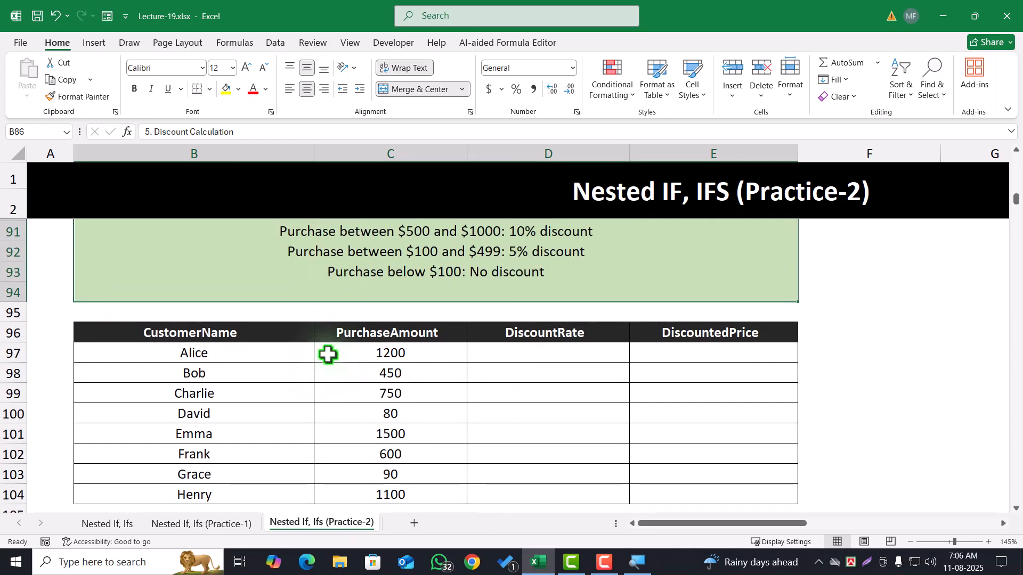
{"action": "scroll", "coordinate": [327, 354], "scroll_direction": "down", "scroll_amount": 5}
{"action": "scroll", "coordinate": [326, 353], "scroll_direction": "down", "scroll_amount": 3}
{"action": "scroll", "coordinate": [325, 352], "scroll_direction": "up", "scroll_amount": 1}
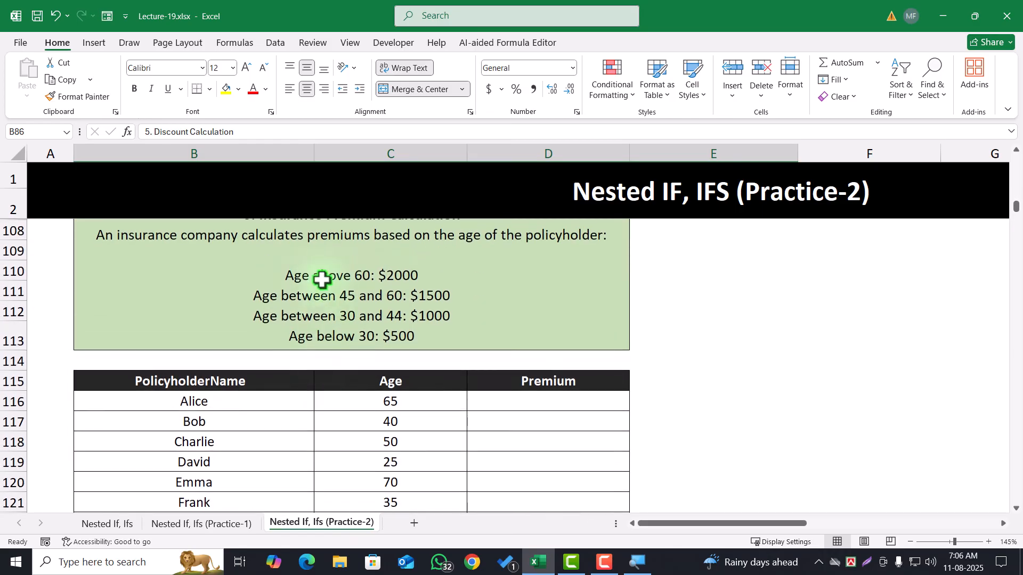
{"action": "left_click", "coordinate": [325, 274]}
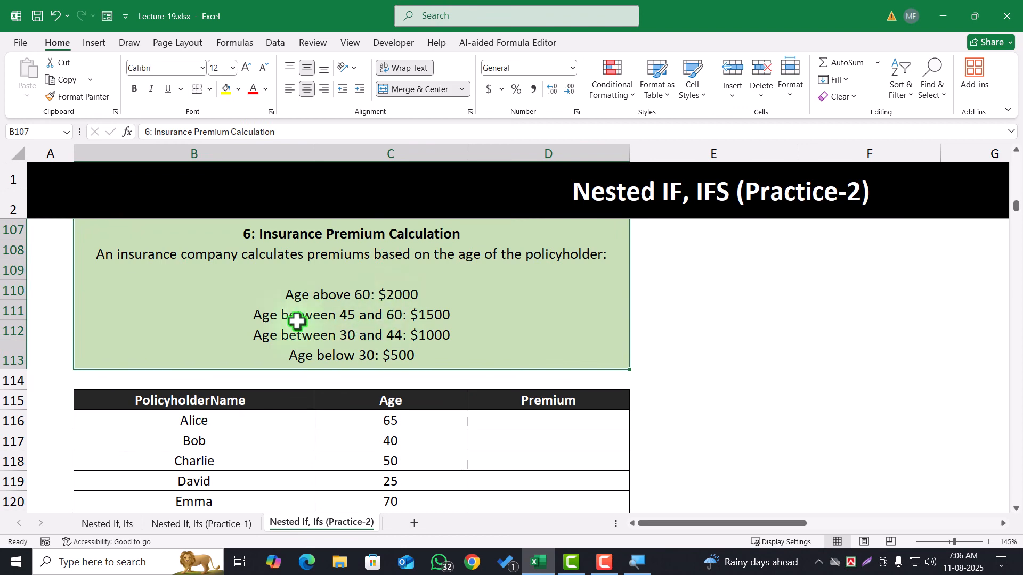
{"action": "scroll", "coordinate": [349, 357], "scroll_direction": "down", "scroll_amount": 6}
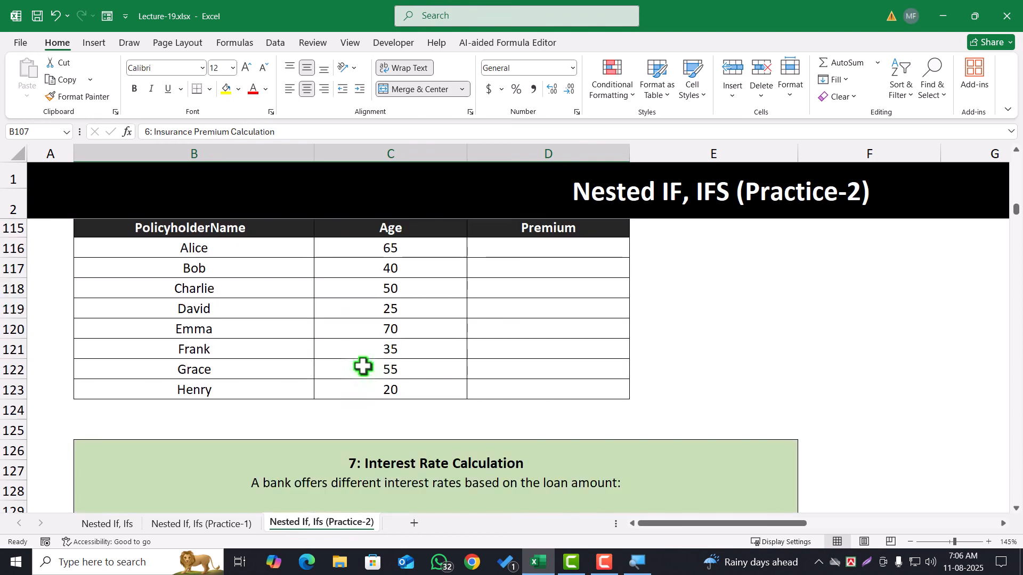
Review the criteria and tables of Practice-2 problems 7 and 8: Interest Rate Calculation and Performance Bonus Calculation
{"action": "left_click", "coordinate": [458, 293]}
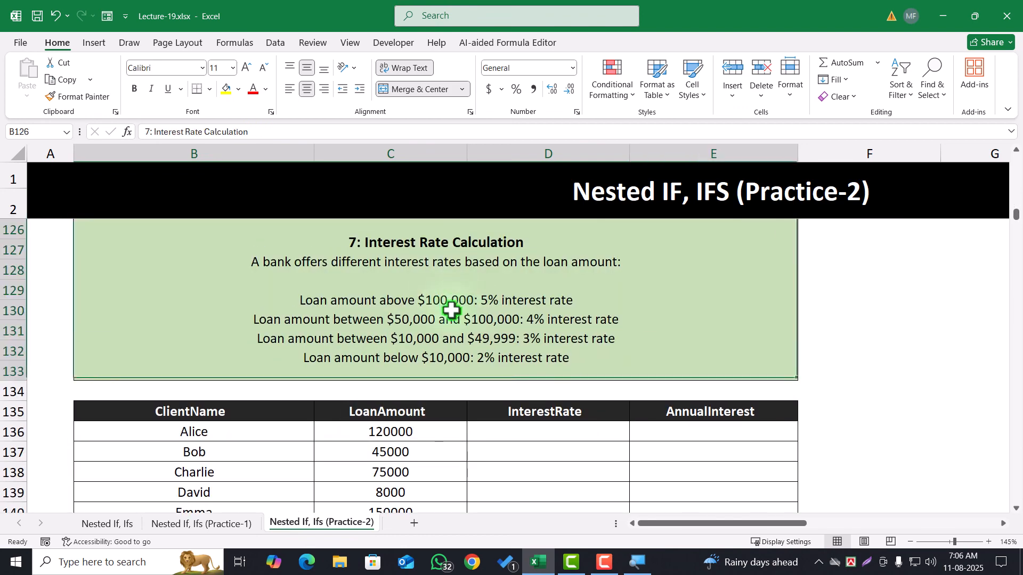
{"action": "scroll", "coordinate": [422, 340], "scroll_direction": "down", "scroll_amount": 6}
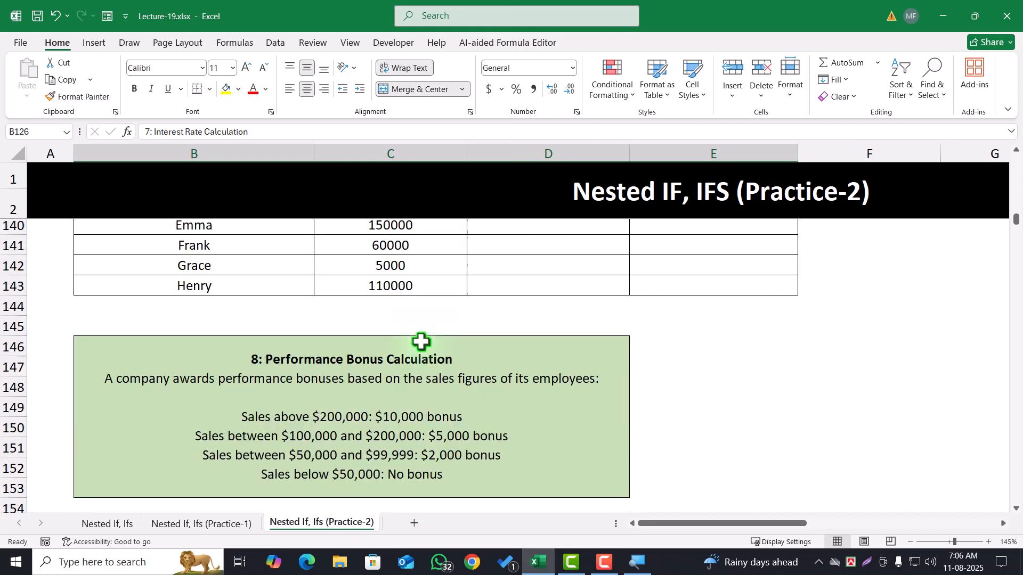
{"action": "left_click", "coordinate": [377, 356]}
{"action": "scroll", "coordinate": [367, 383], "scroll_direction": "down", "scroll_amount": 3}
{"action": "scroll", "coordinate": [355, 404], "scroll_direction": "down", "scroll_amount": 3}
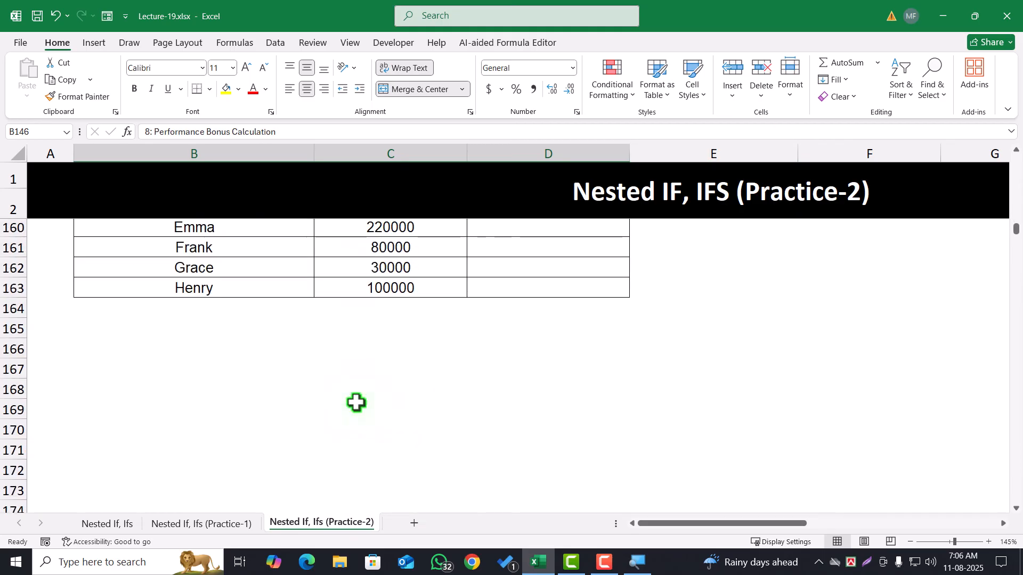
{"action": "scroll", "coordinate": [356, 402], "scroll_direction": "up", "scroll_amount": 5}
{"action": "scroll", "coordinate": [408, 376], "scroll_direction": "up", "scroll_amount": 3}
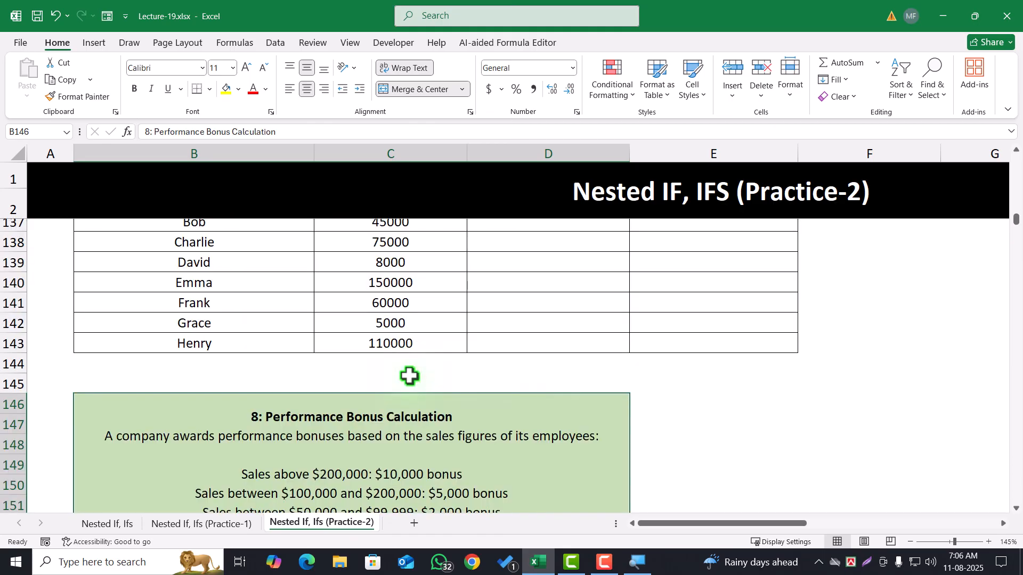
{"action": "scroll", "coordinate": [409, 376], "scroll_direction": "up", "scroll_amount": 3}
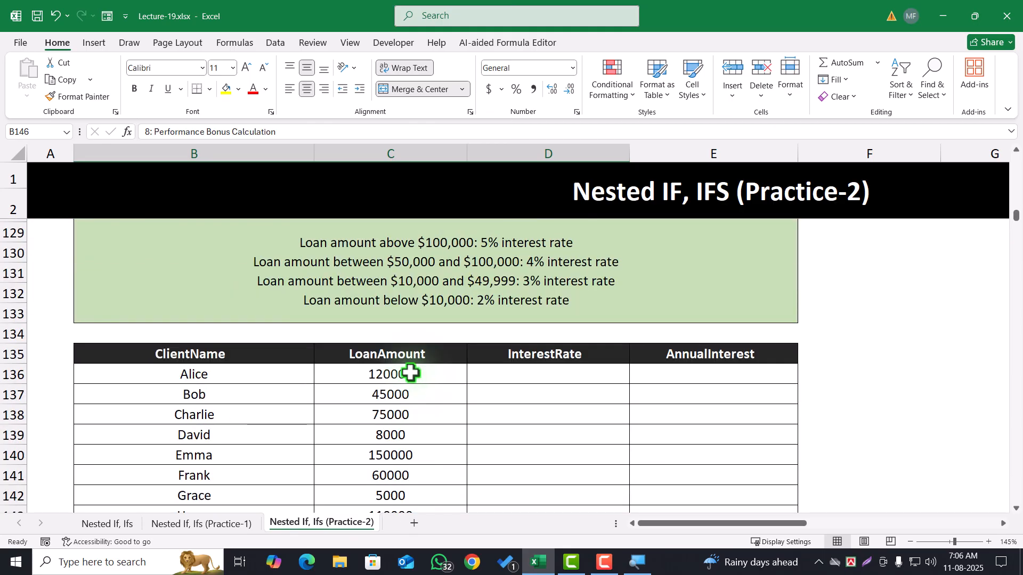
{"action": "scroll", "coordinate": [410, 373], "scroll_direction": "up", "scroll_amount": 3}
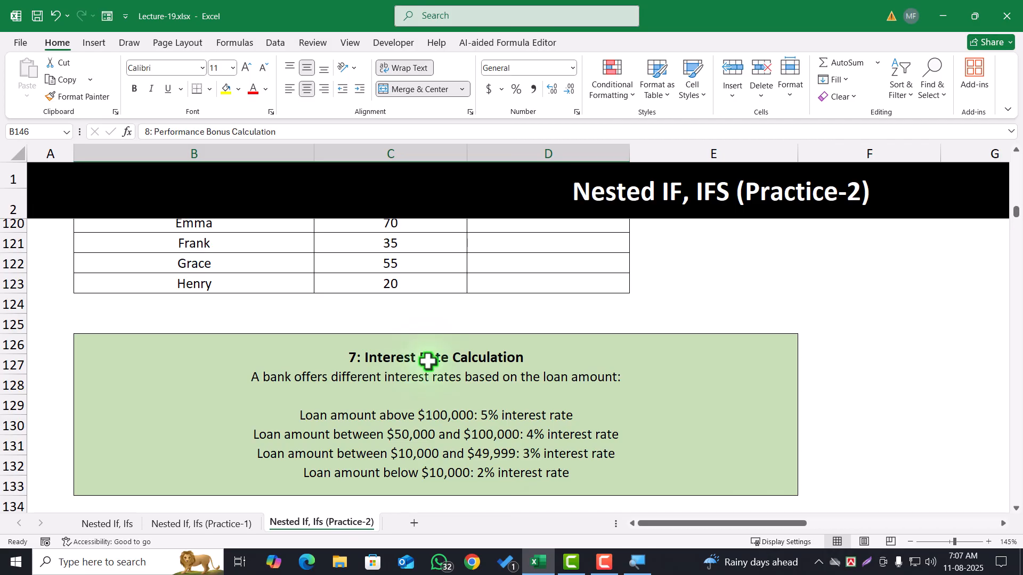
Look at Problem-4 on the Nested If, Ifs sheet, then return through the Practice-1 sheet to Practice-2
{"action": "left_click", "coordinate": [96, 525]}
{"action": "scroll", "coordinate": [309, 431], "scroll_direction": "down", "scroll_amount": 3}
{"action": "scroll", "coordinate": [310, 431], "scroll_direction": "up", "scroll_amount": 4}
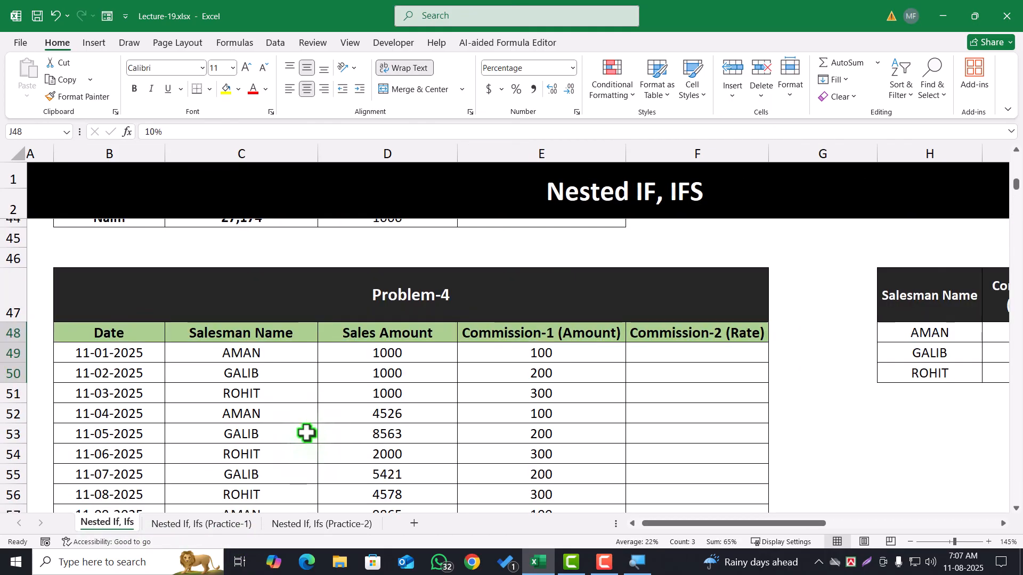
{"action": "left_click", "coordinate": [196, 526]}
{"action": "left_click", "coordinate": [343, 524]}
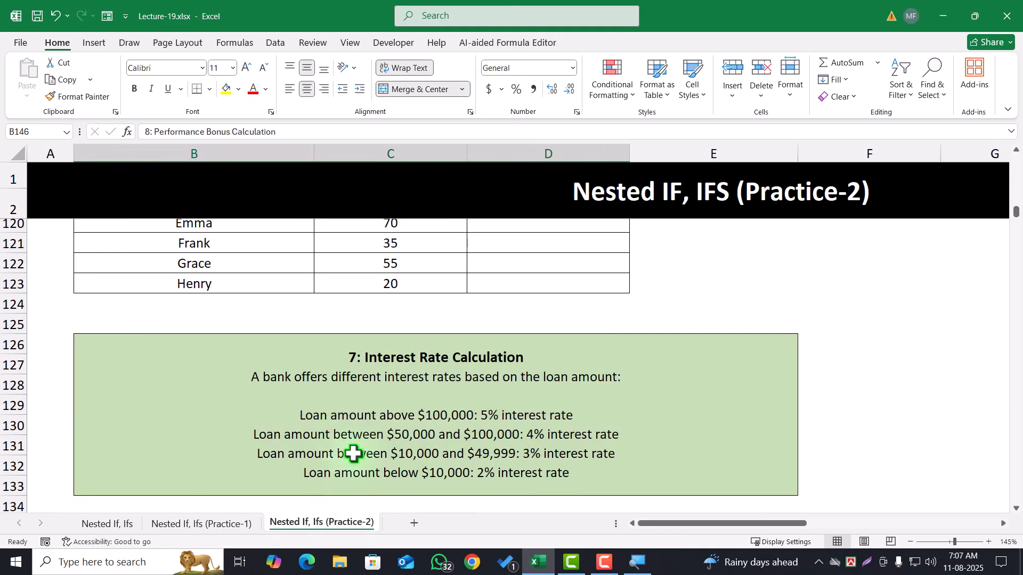